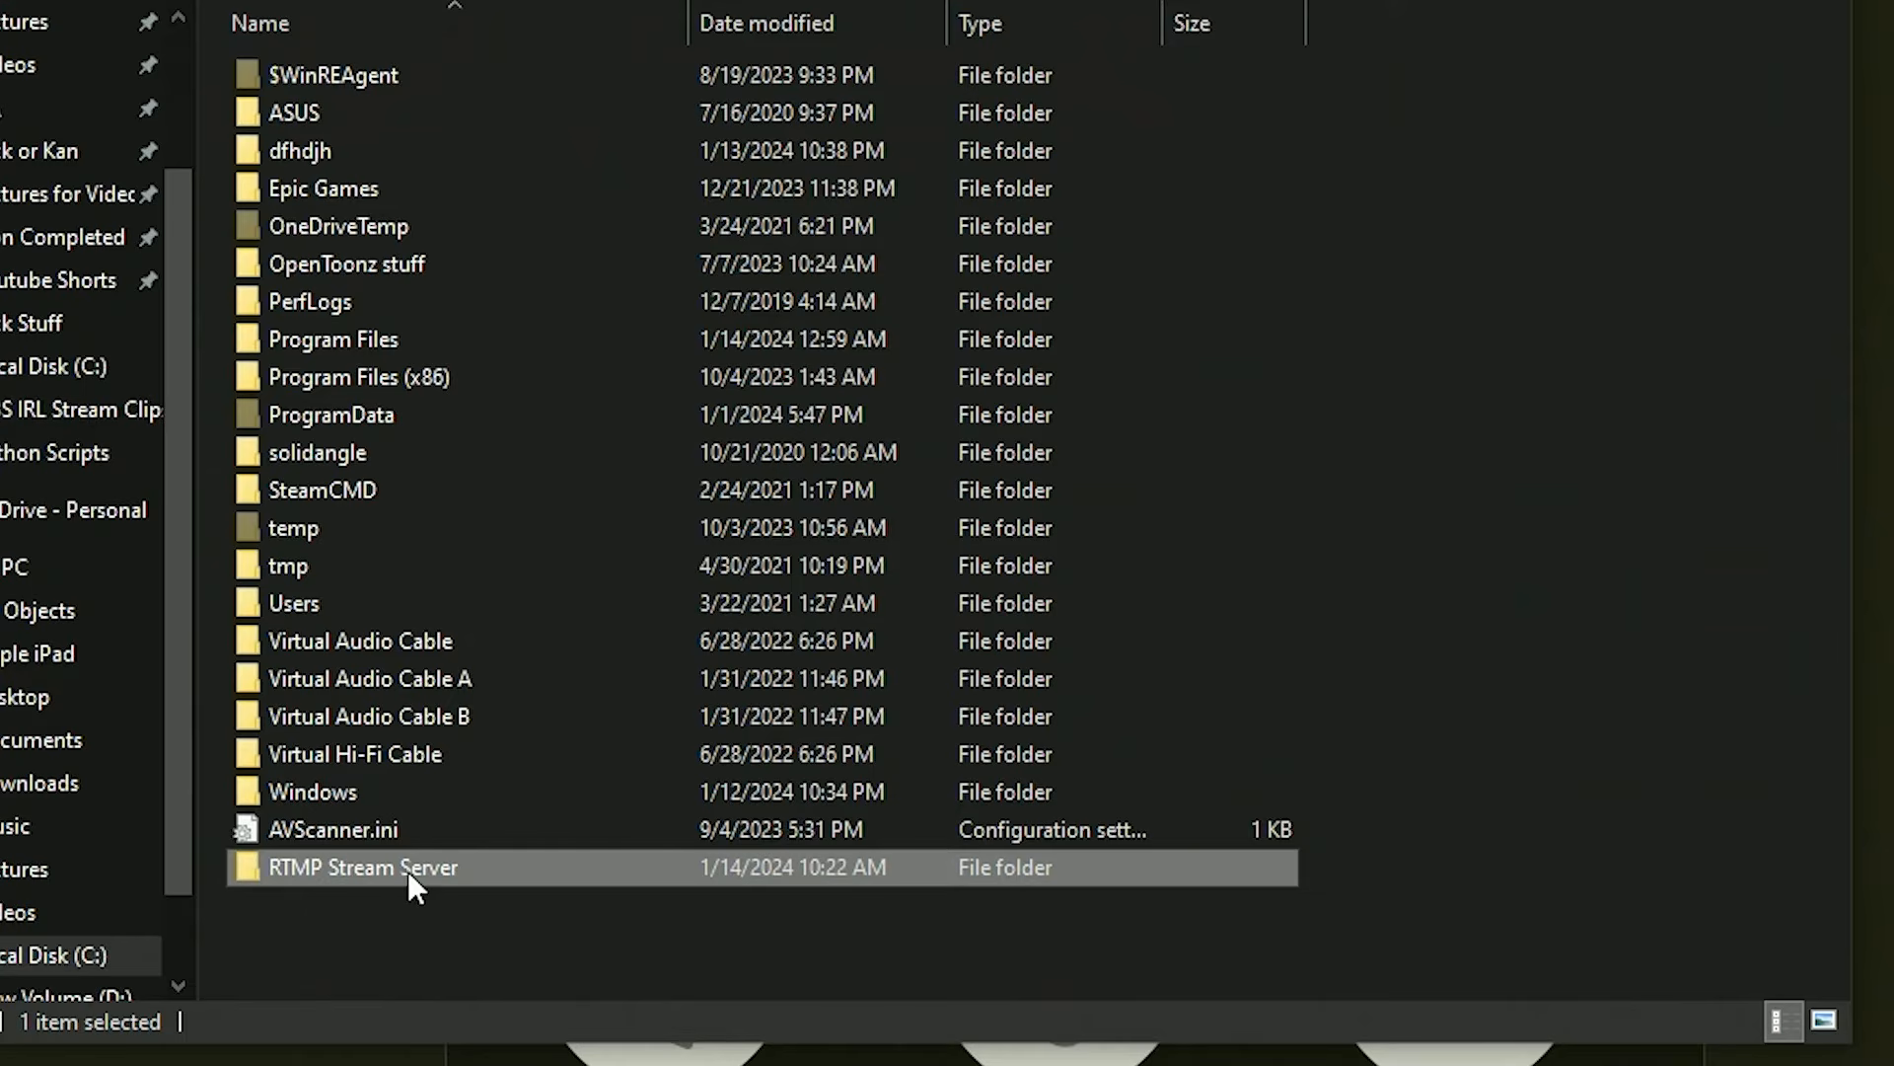
Open the RTMP Stream Server folder and copy the HTTPS clone URL of the NOALBS nginx-obs-automatic-low-bitrate-switching repository.
{"action": "double_click", "coordinate": [406, 870]}
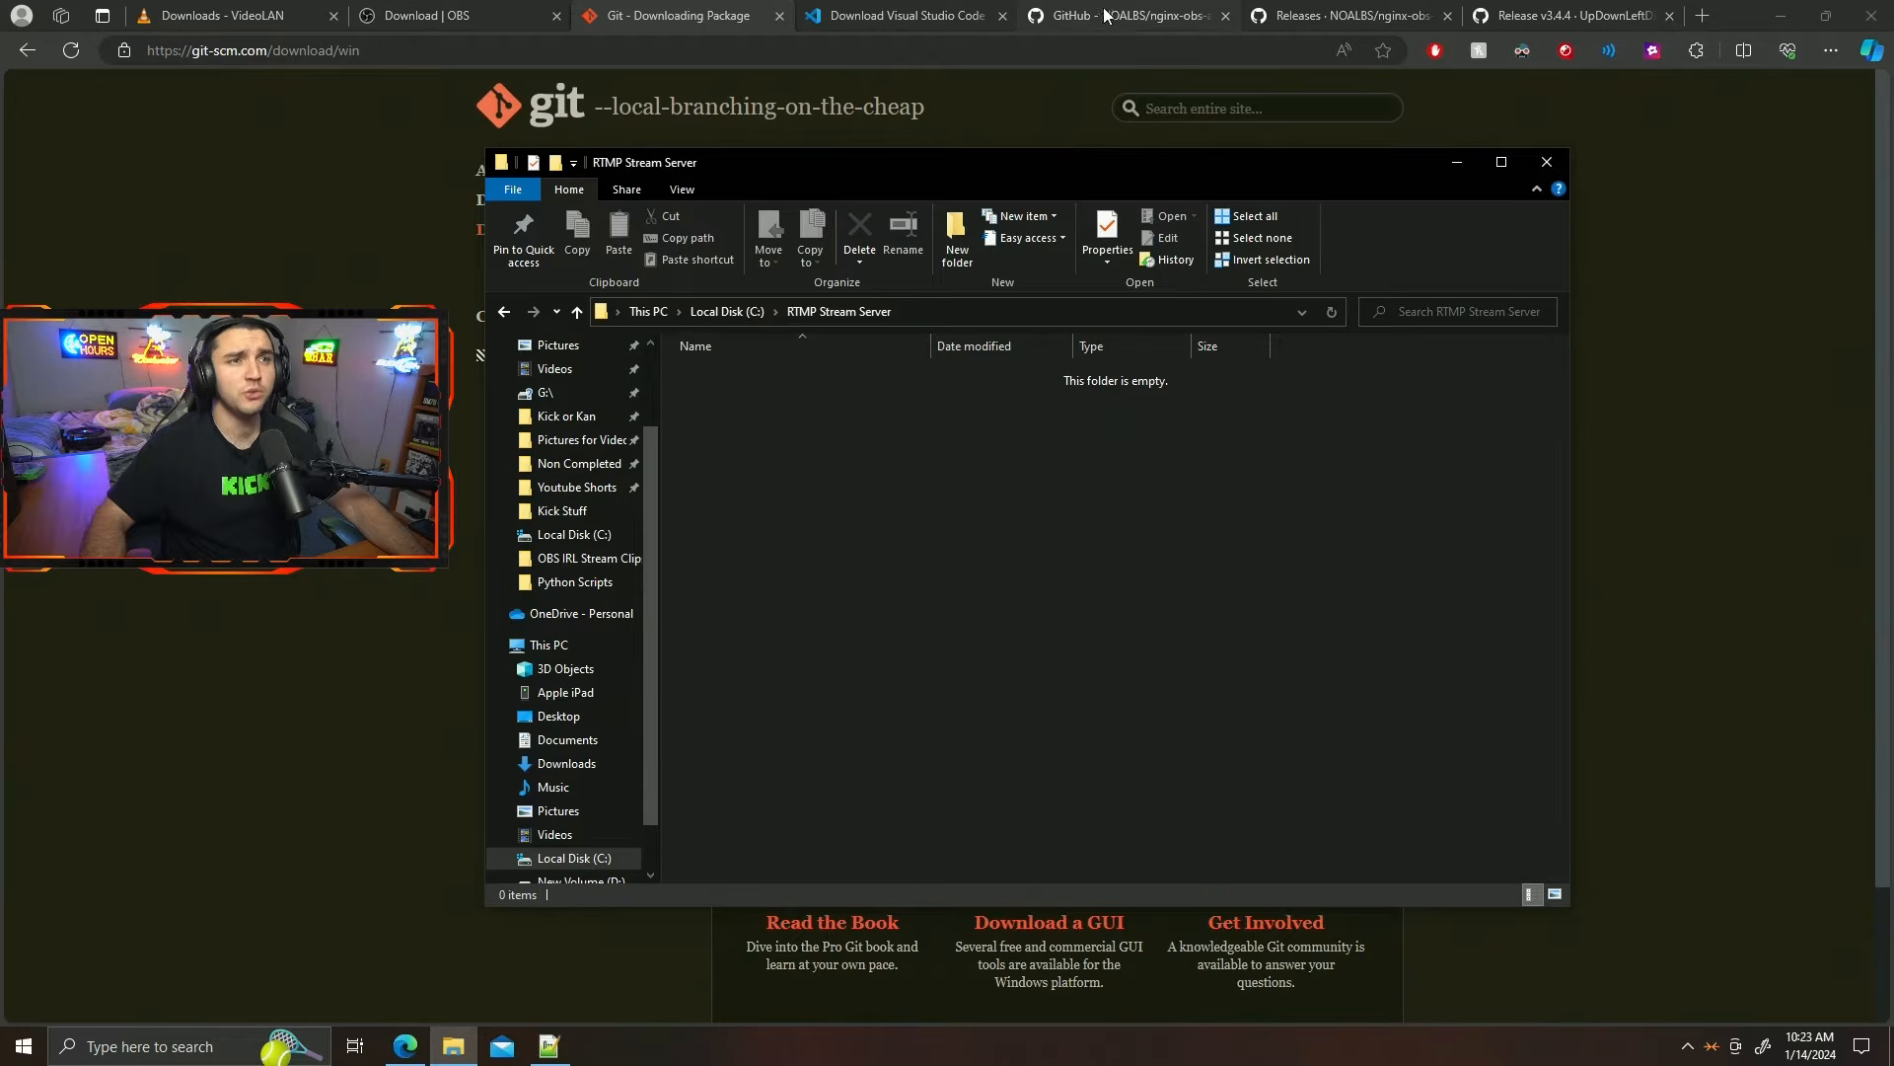
{"action": "left_click", "coordinate": [1106, 15]}
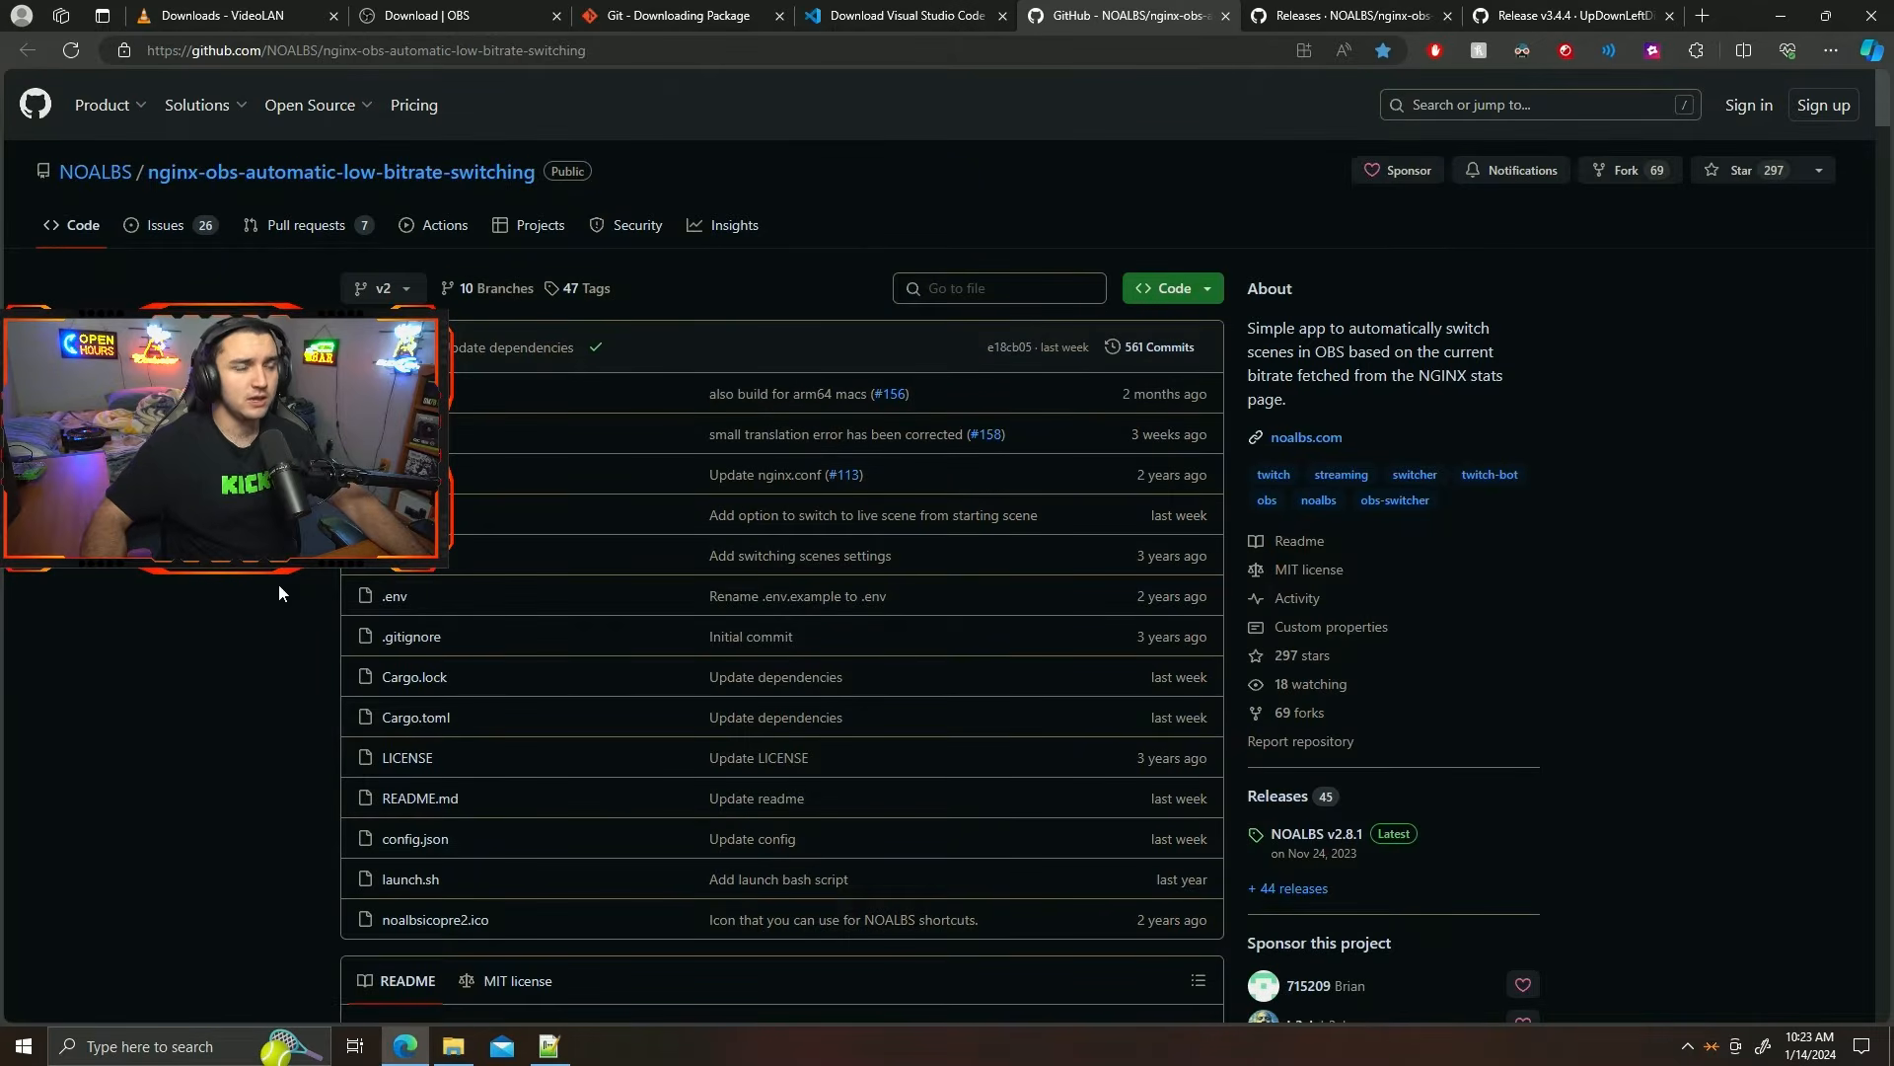
{"action": "scroll", "coordinate": [264, 581], "scroll_direction": "down", "scroll_amount": 4}
{"action": "scroll", "coordinate": [264, 577], "scroll_direction": "up", "scroll_amount": 4}
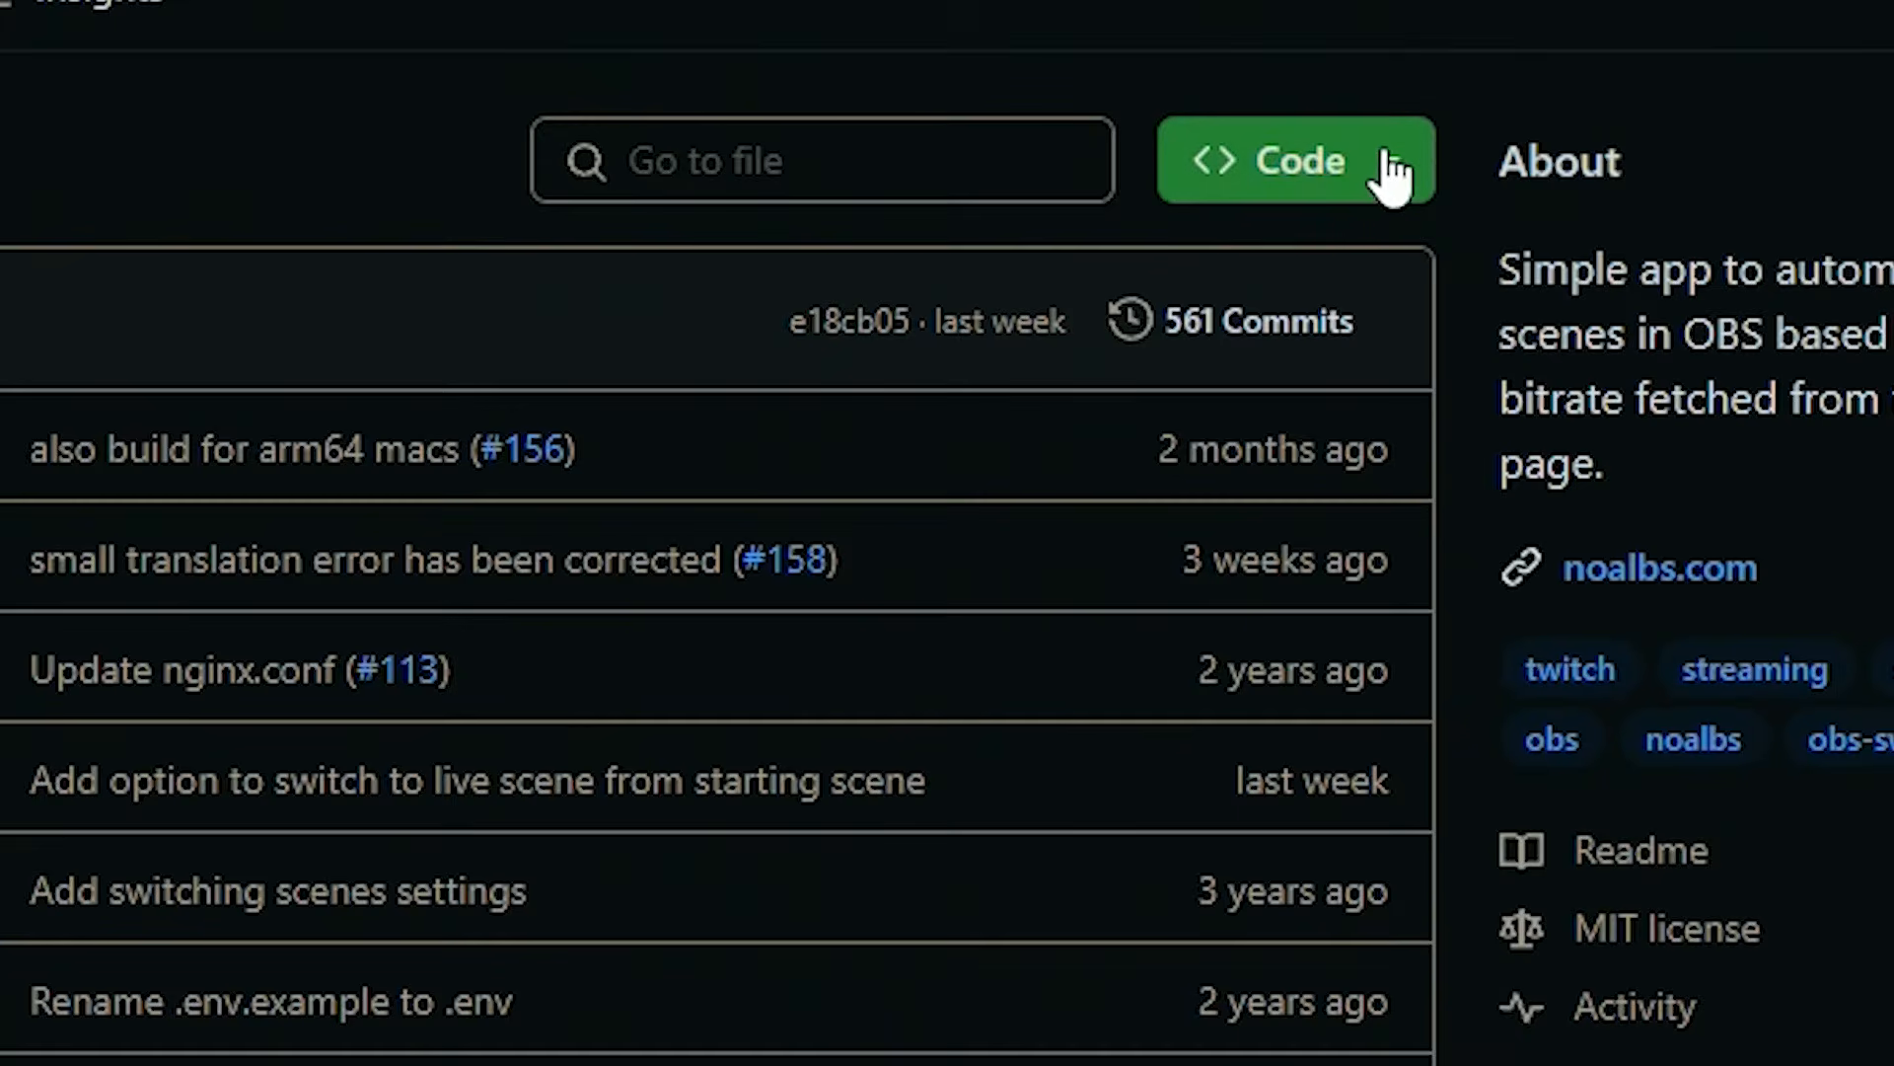
{"action": "left_click", "coordinate": [1392, 171]}
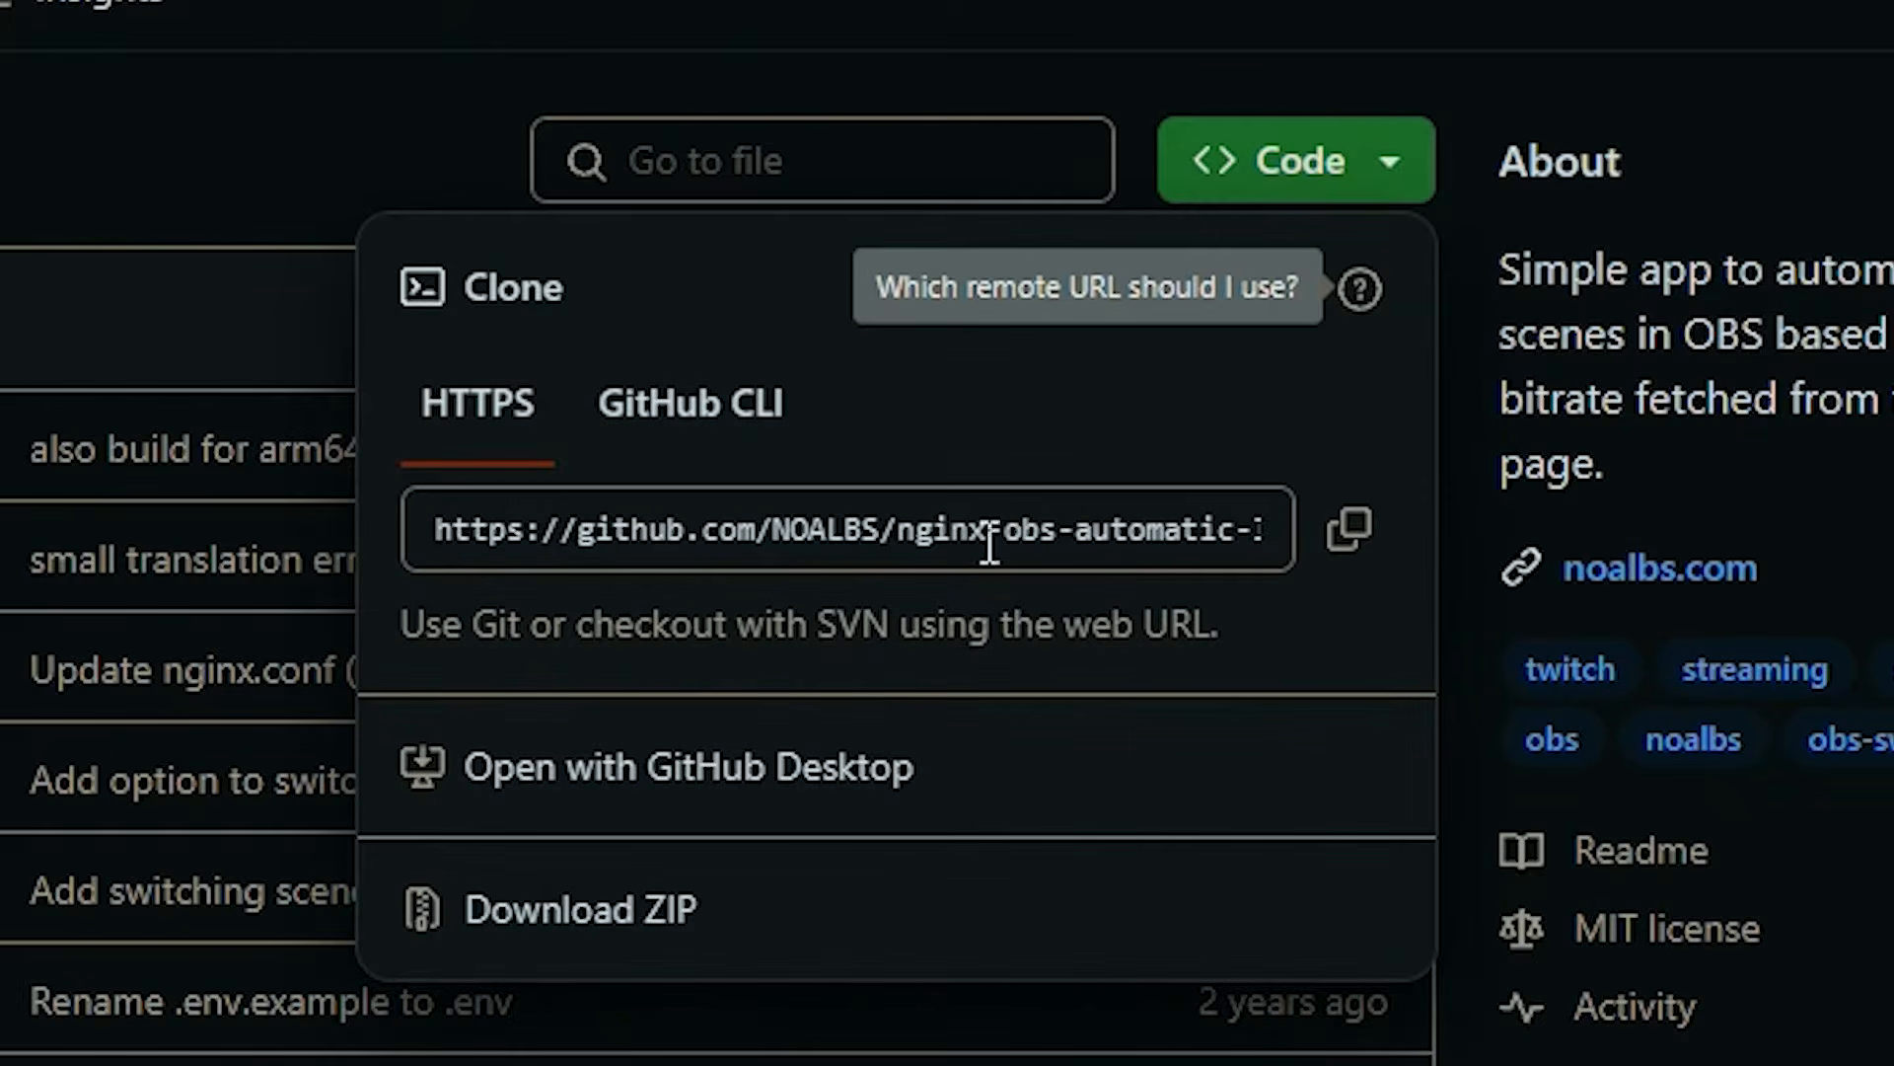
{"action": "left_click", "coordinate": [1351, 538]}
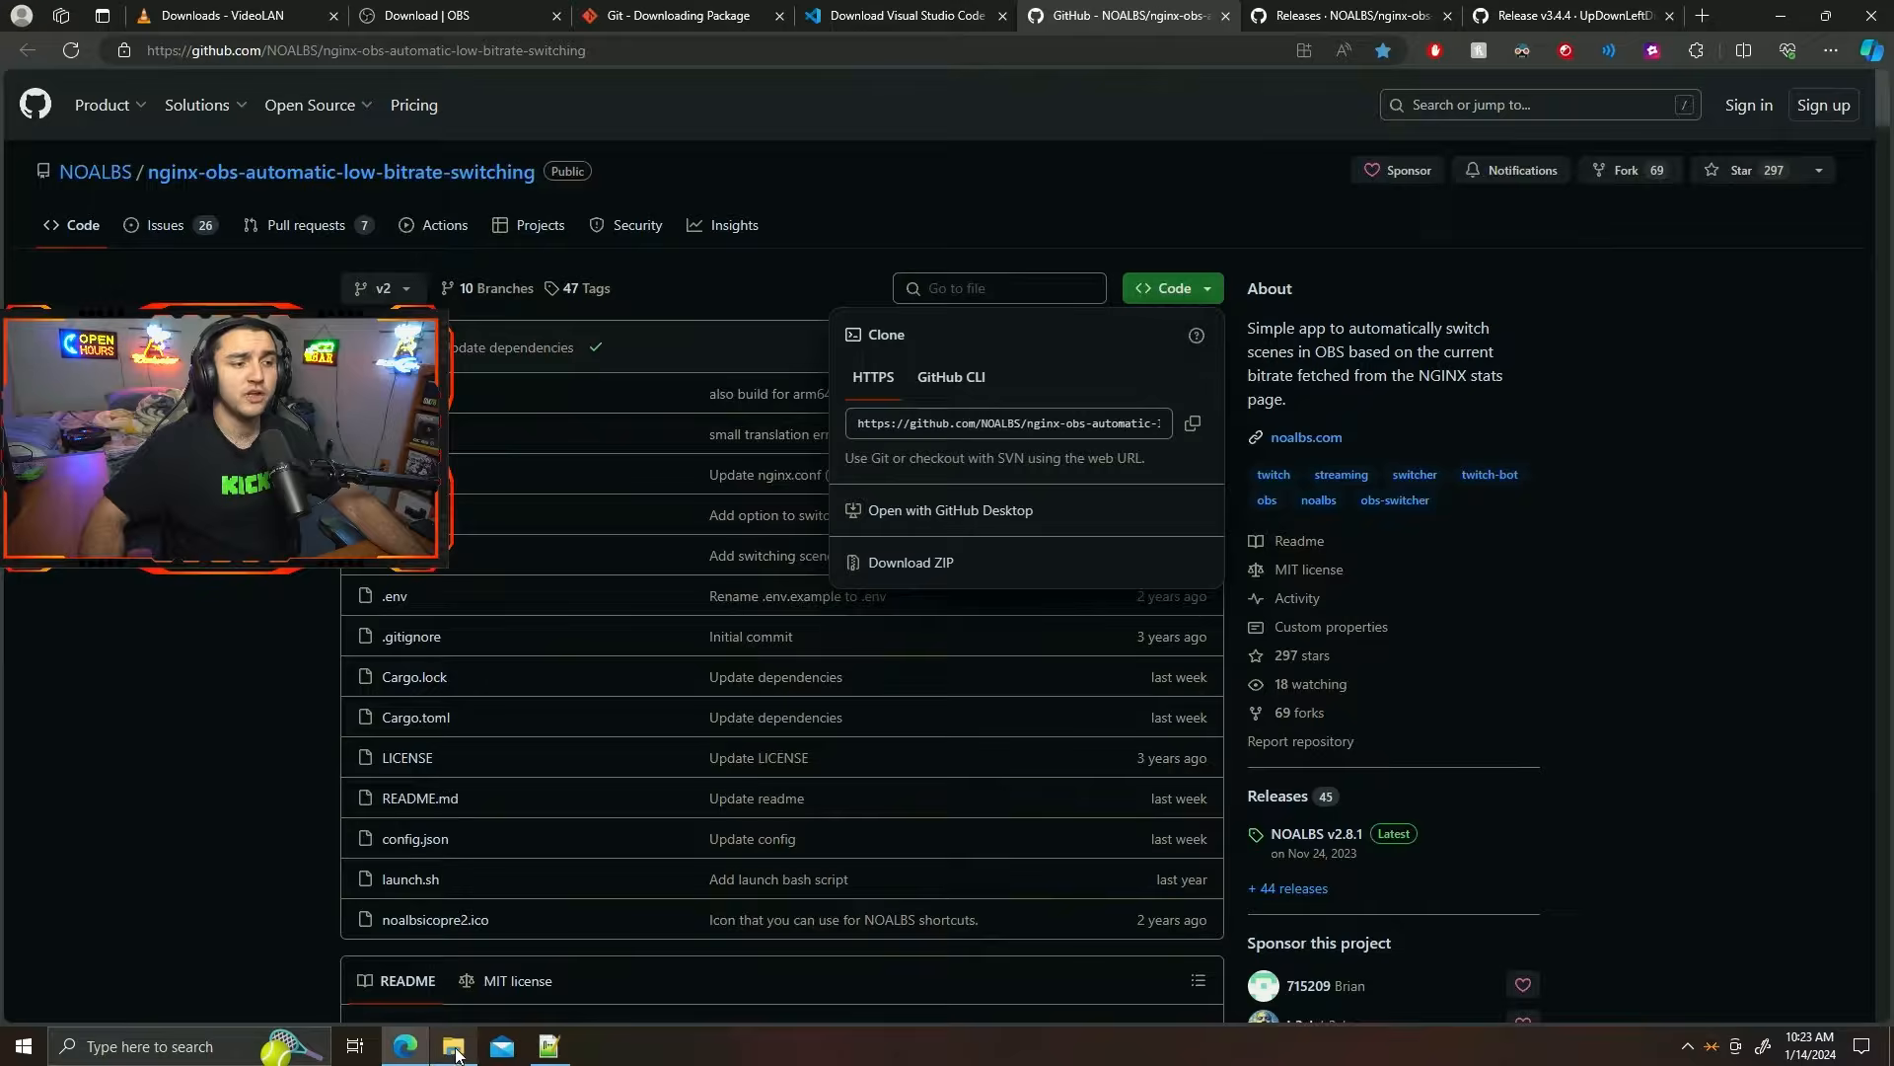
Launch a command prompt (cmd) from the RTMP Stream Server folder.
{"action": "left_click", "coordinate": [456, 1045]}
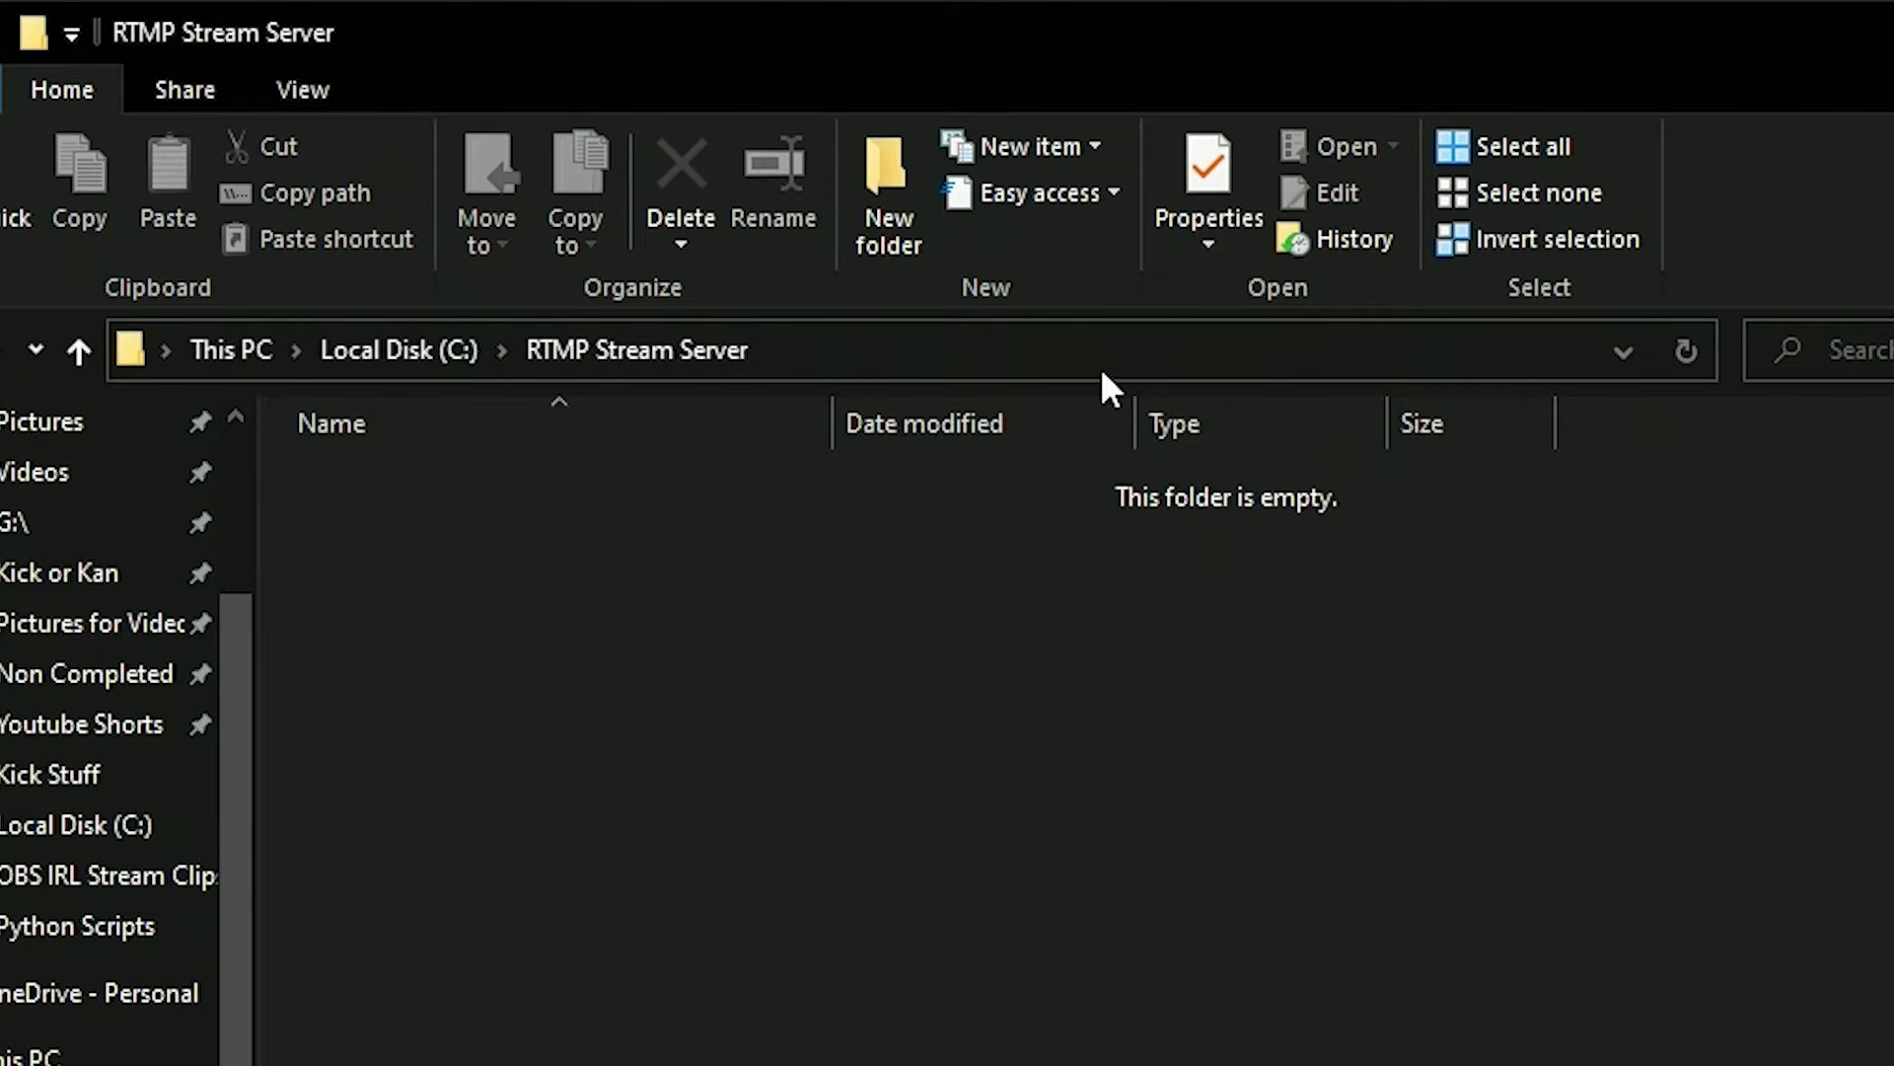
{"action": "left_click", "coordinate": [1103, 374]}
{"action": "type", "text": "c"}
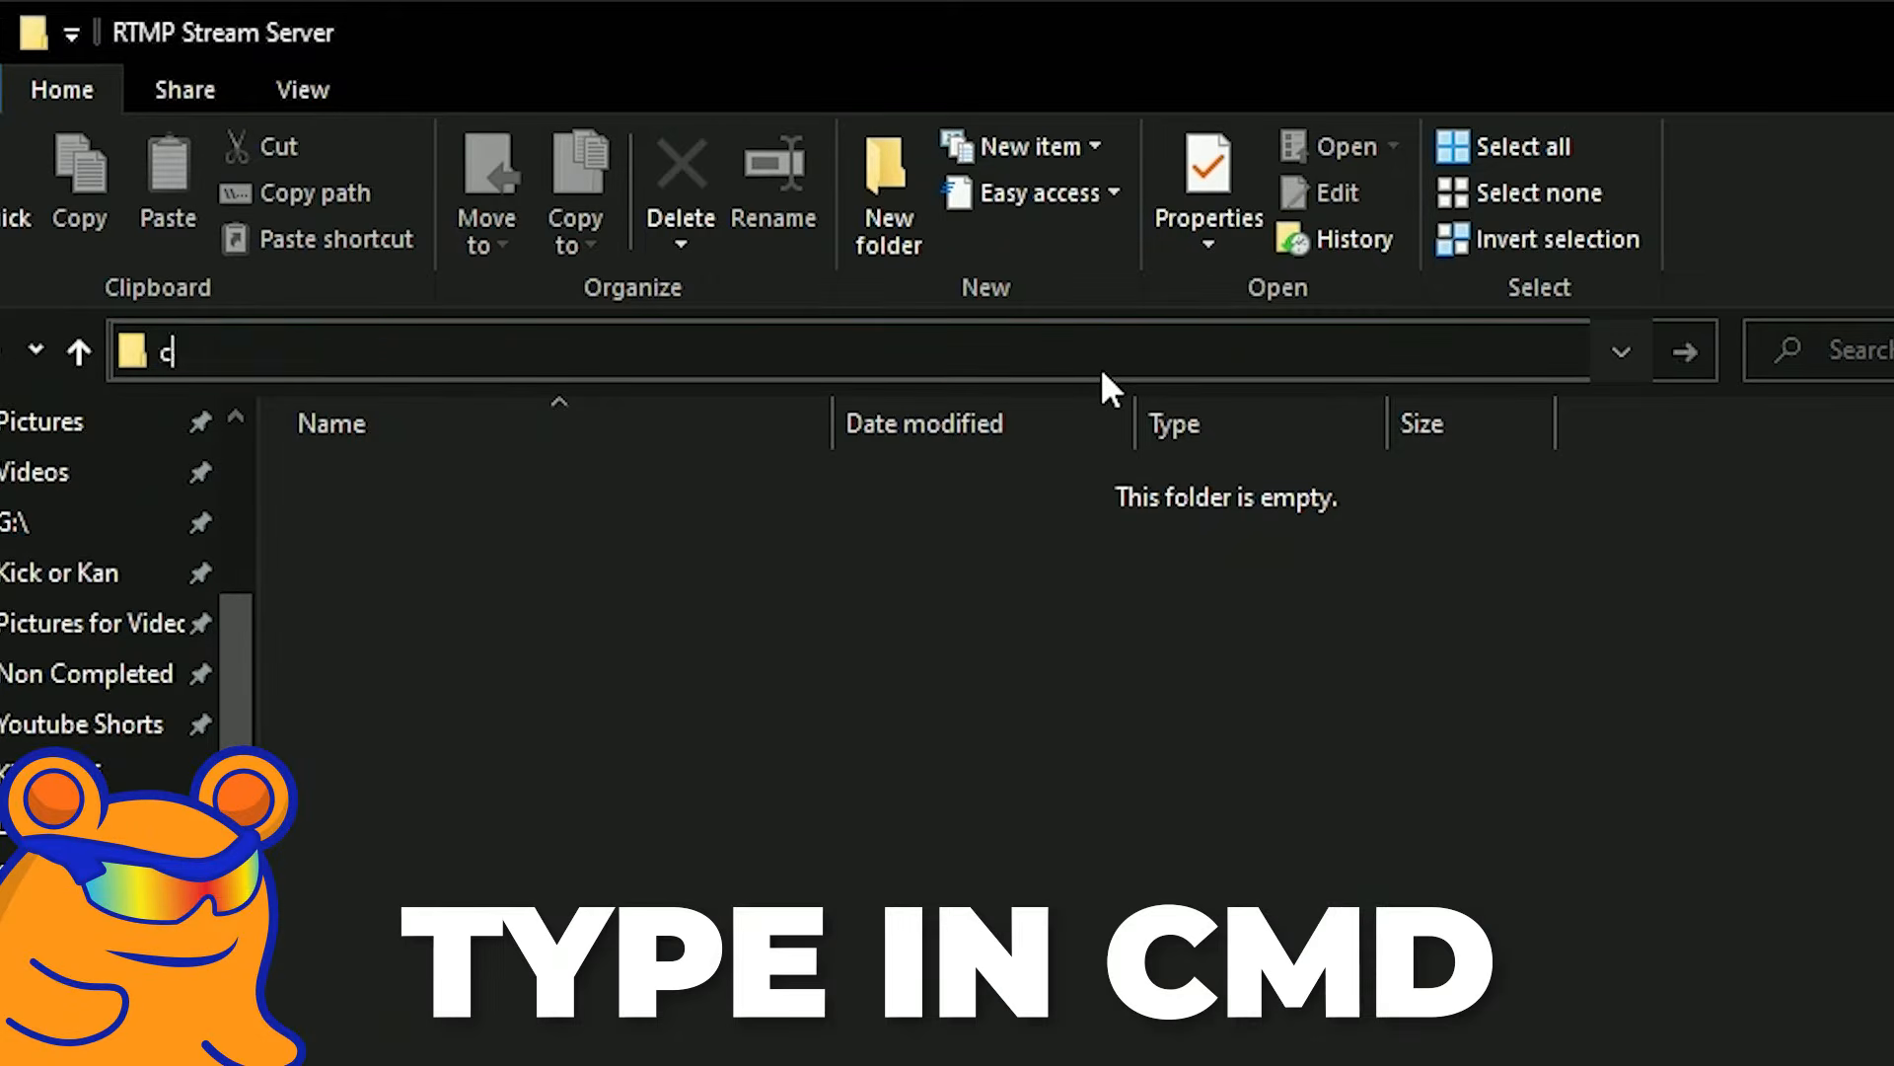
{"action": "type", "text": "md"}
{"action": "key", "text": "Return"}
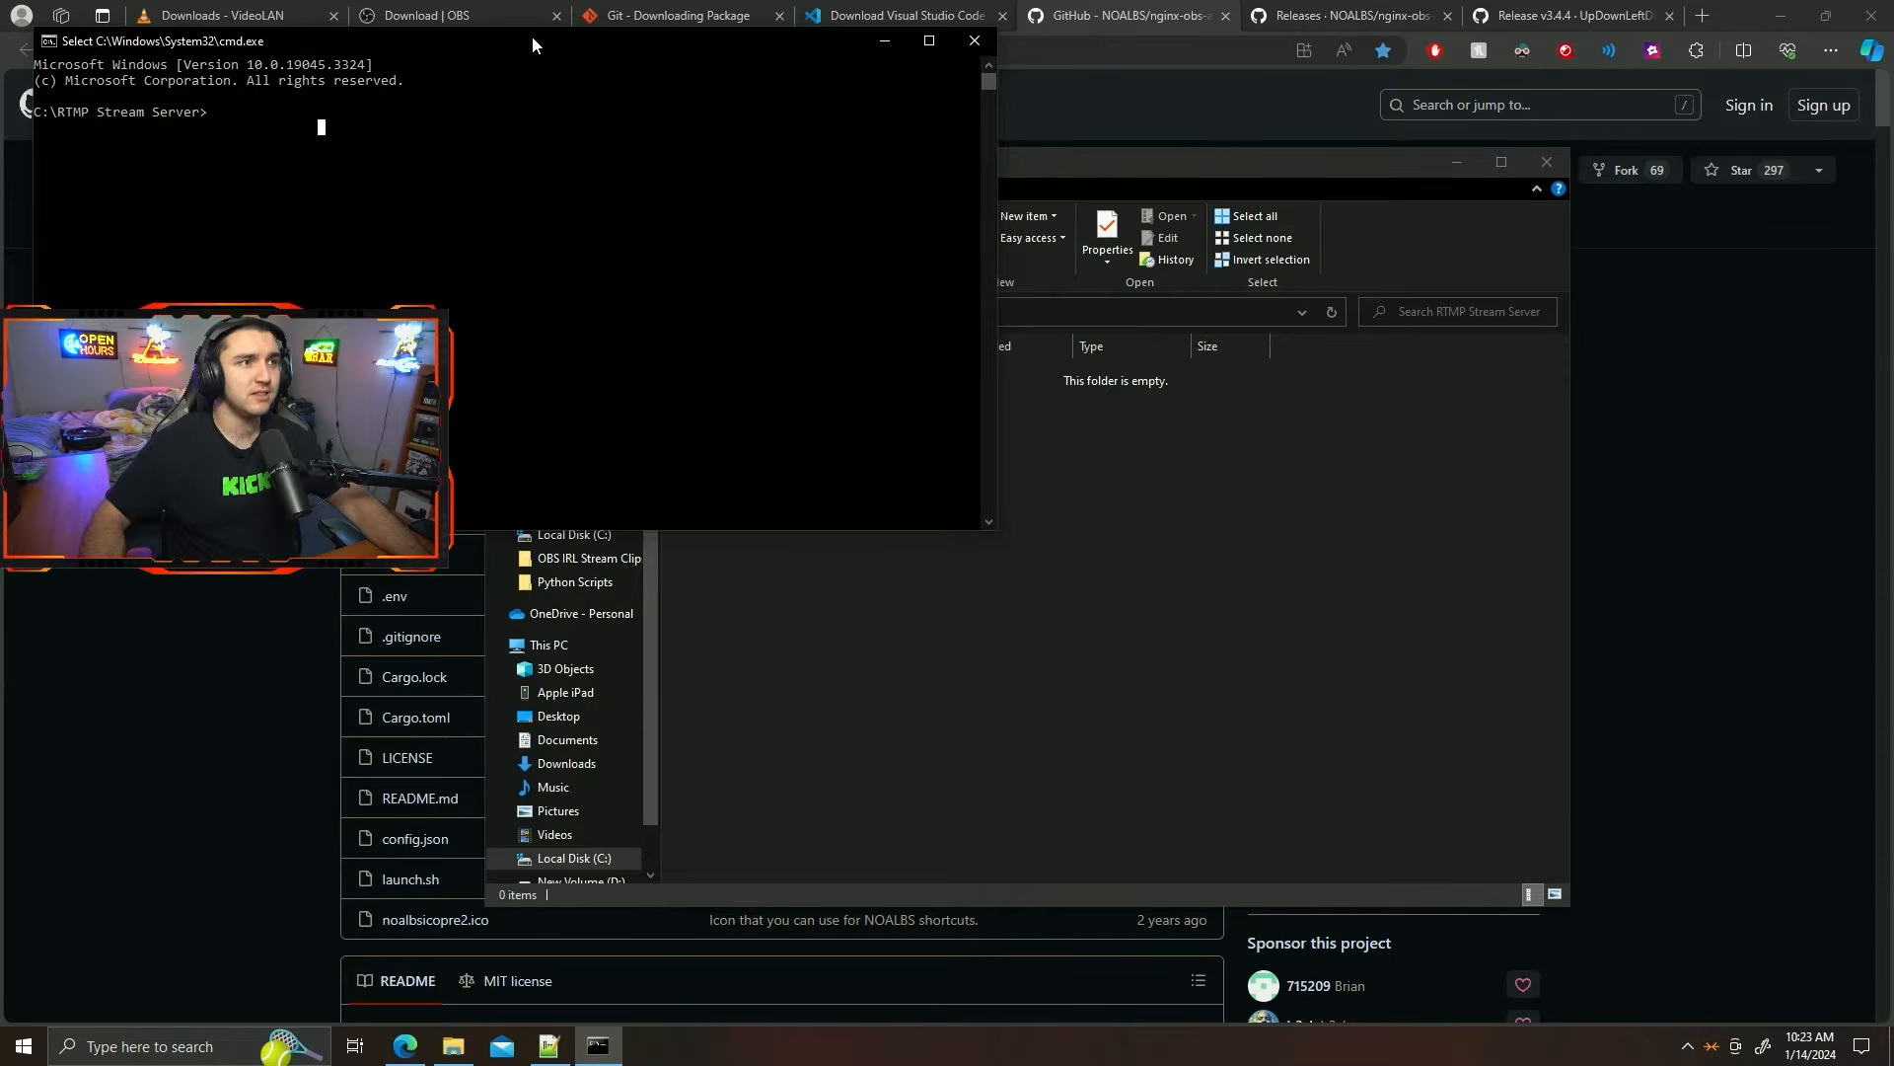
{"action": "left_click_drag", "start_coordinate": [532, 40], "coordinate": [825, 208]}
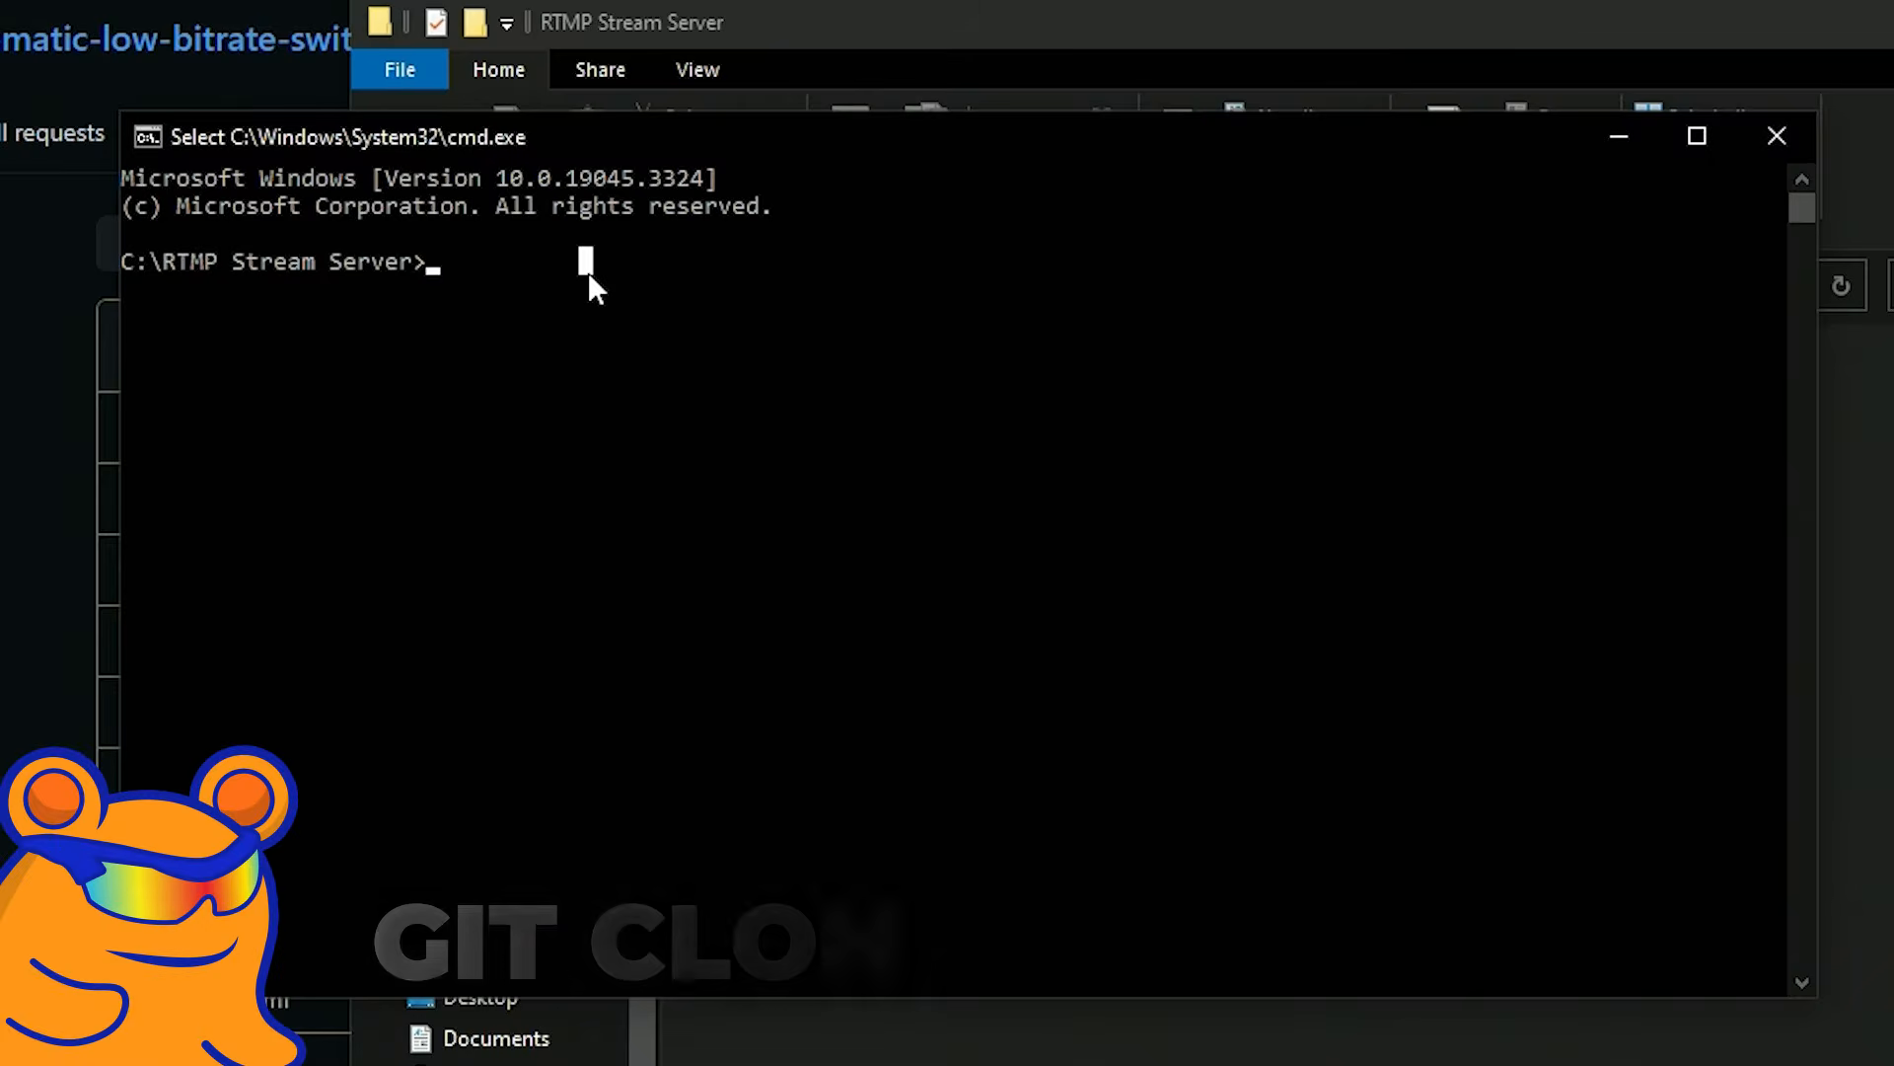
{"action": "type", "text": "g"}
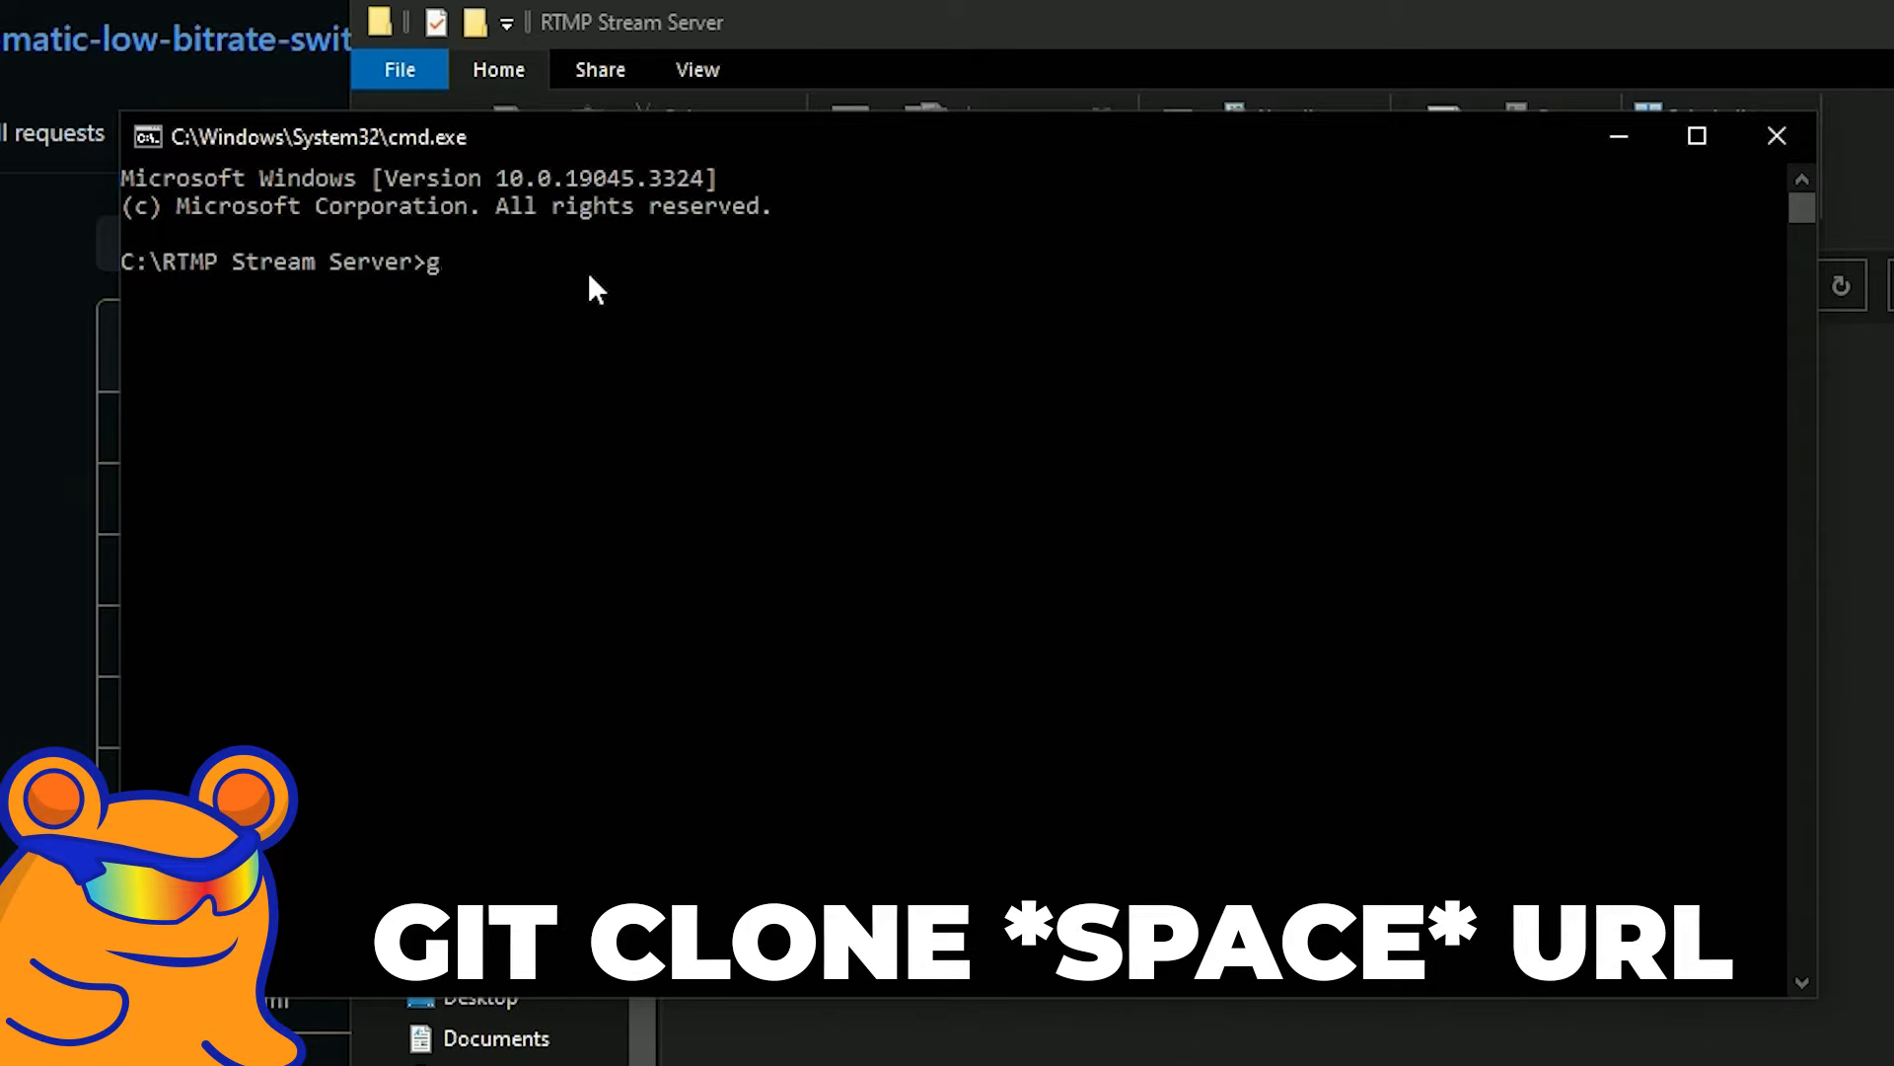
{"action": "type", "text": "it clone"}
{"action": "key", "text": "ctrl+v"}
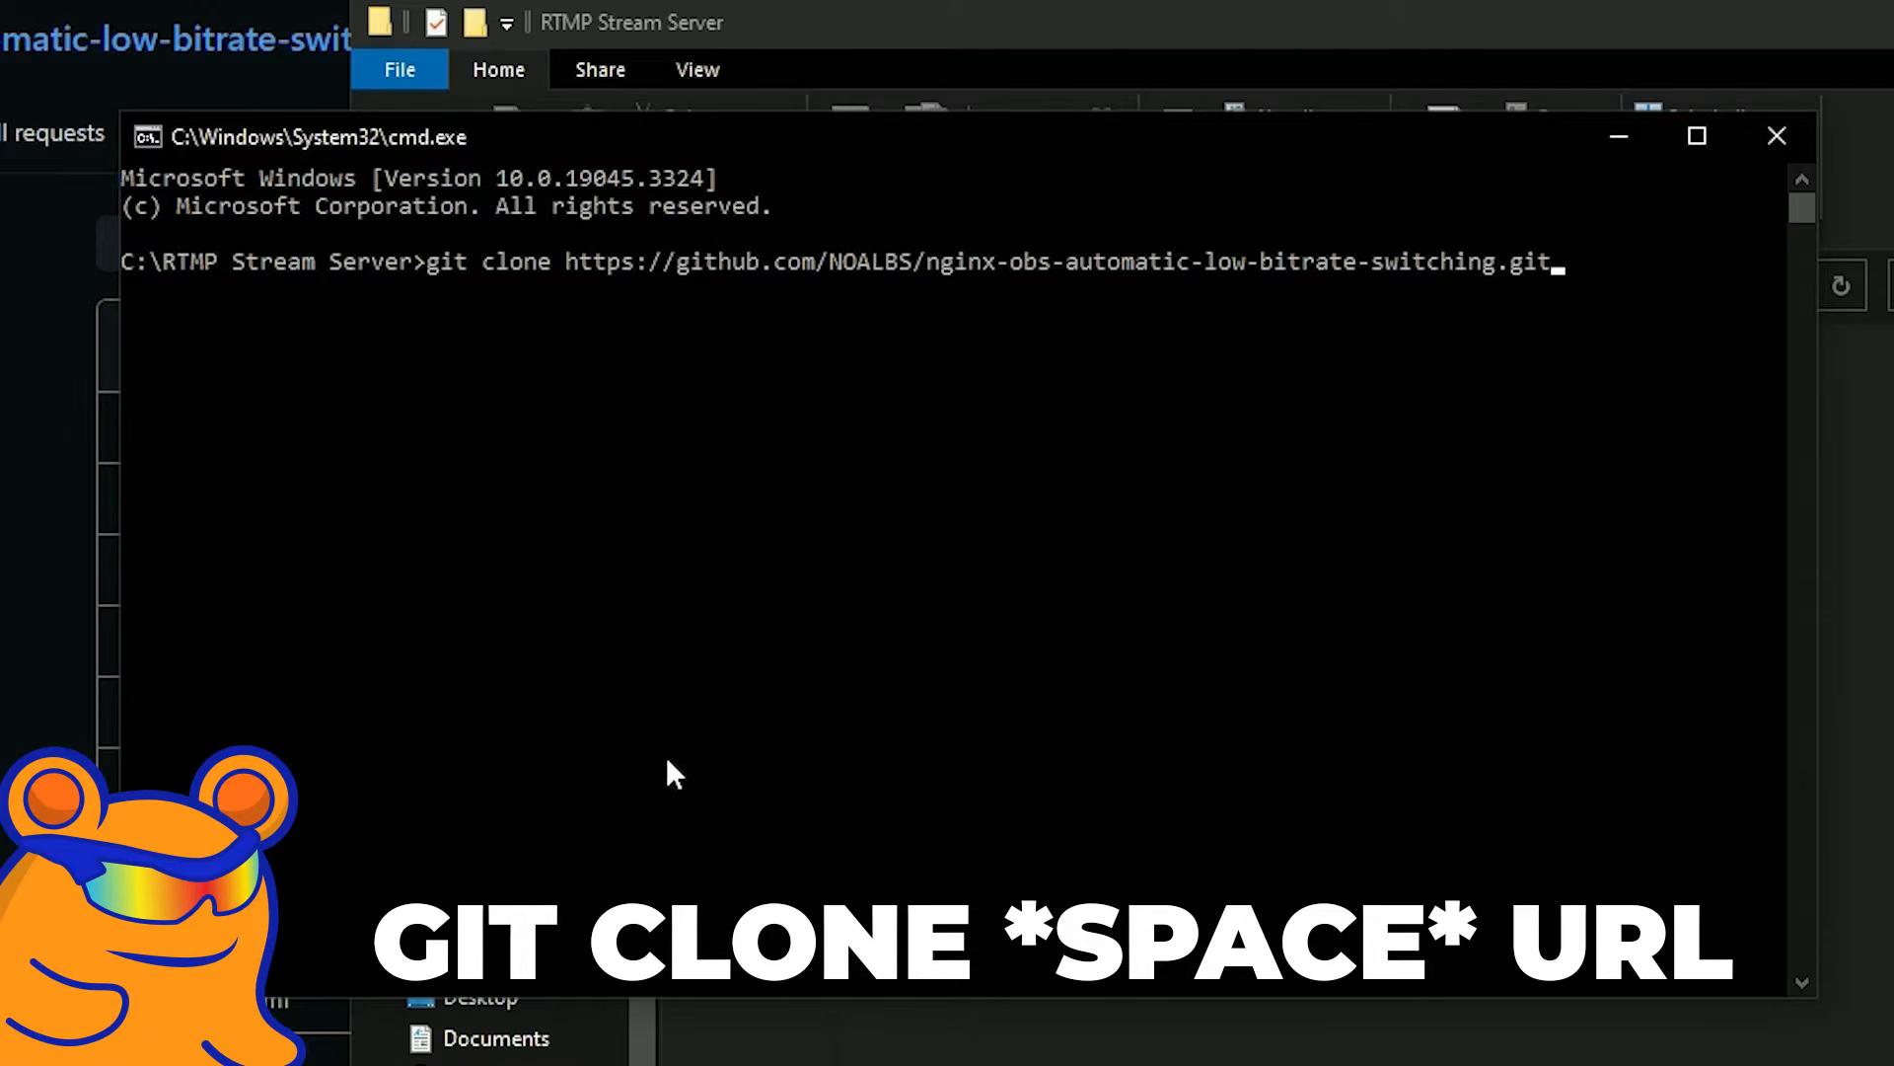
{"action": "key", "text": "Return"}
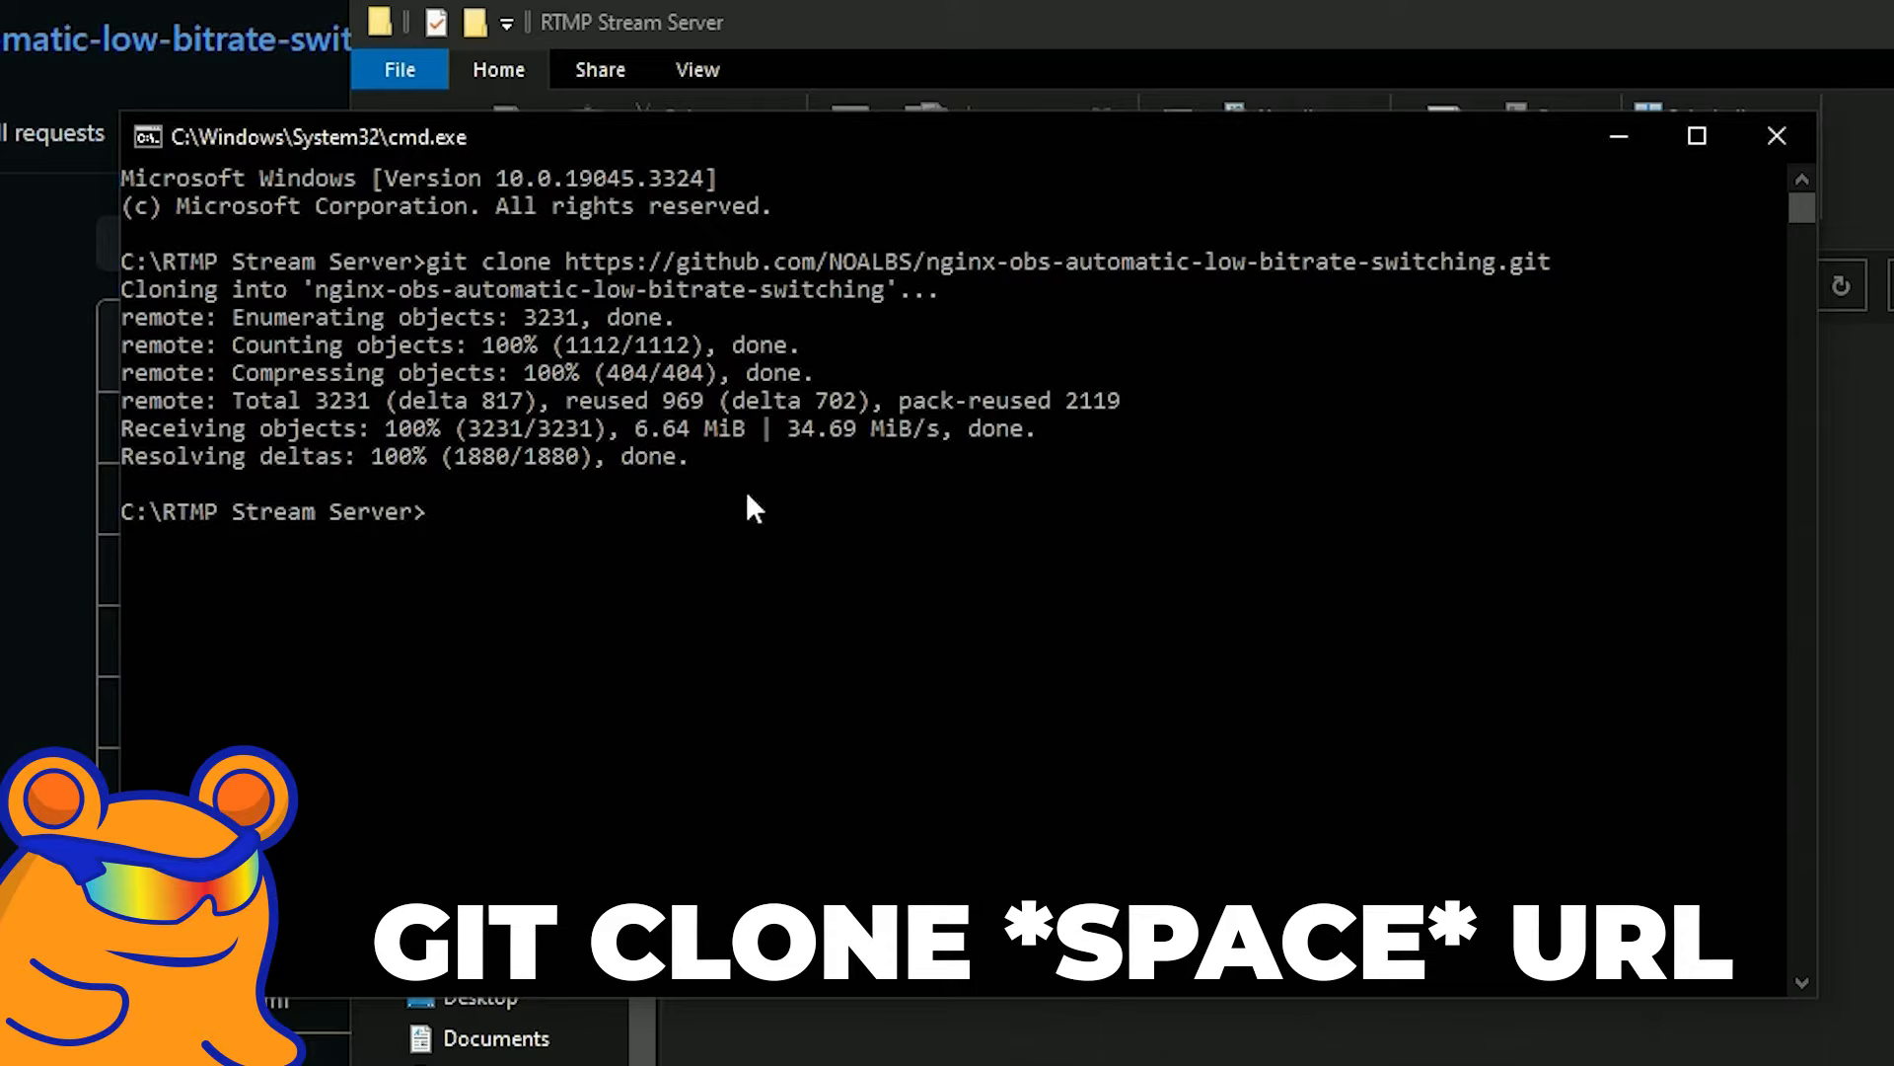
{"action": "left_click", "coordinate": [1776, 136]}
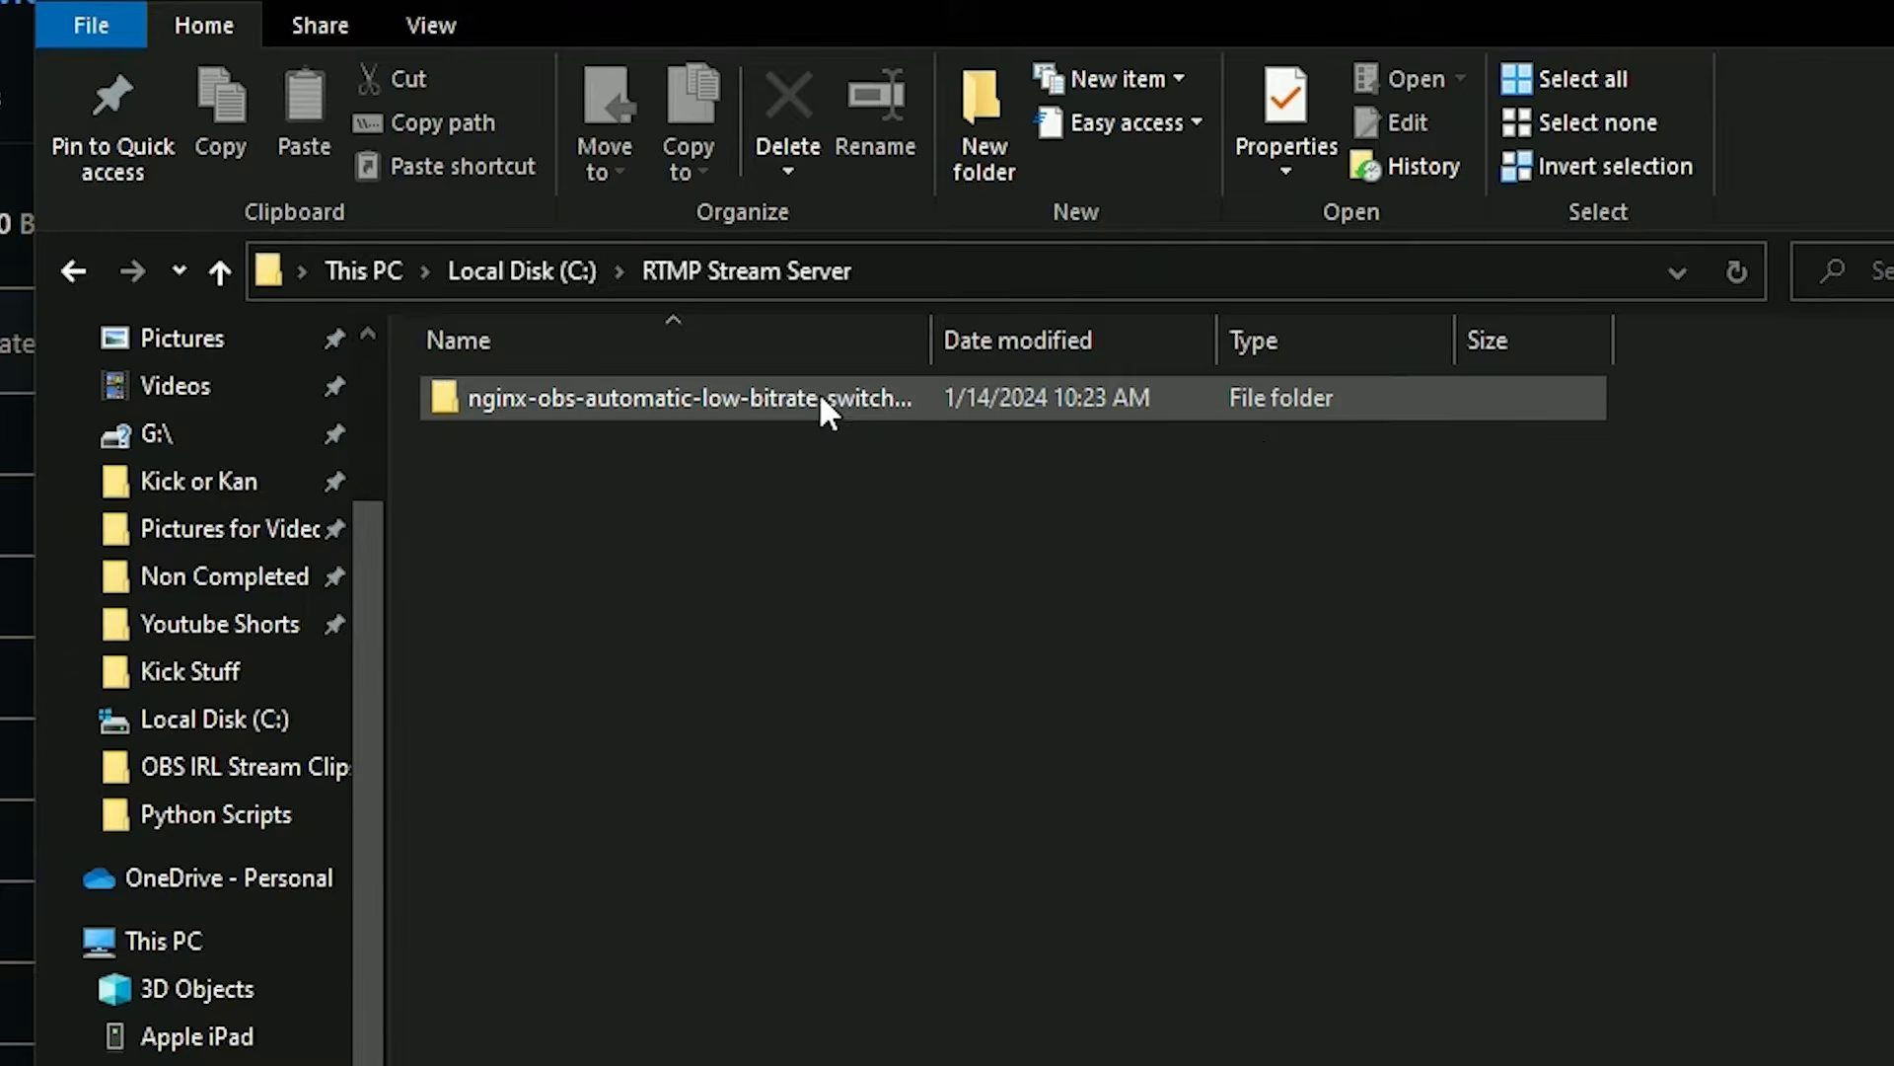
Go to the nginx folder of the cloned repository and open the nginx_1.7.11.3_Gryphon_With_NOALBS.config_files_03162020.zip archive in its own window.
{"action": "double_click", "coordinate": [819, 392]}
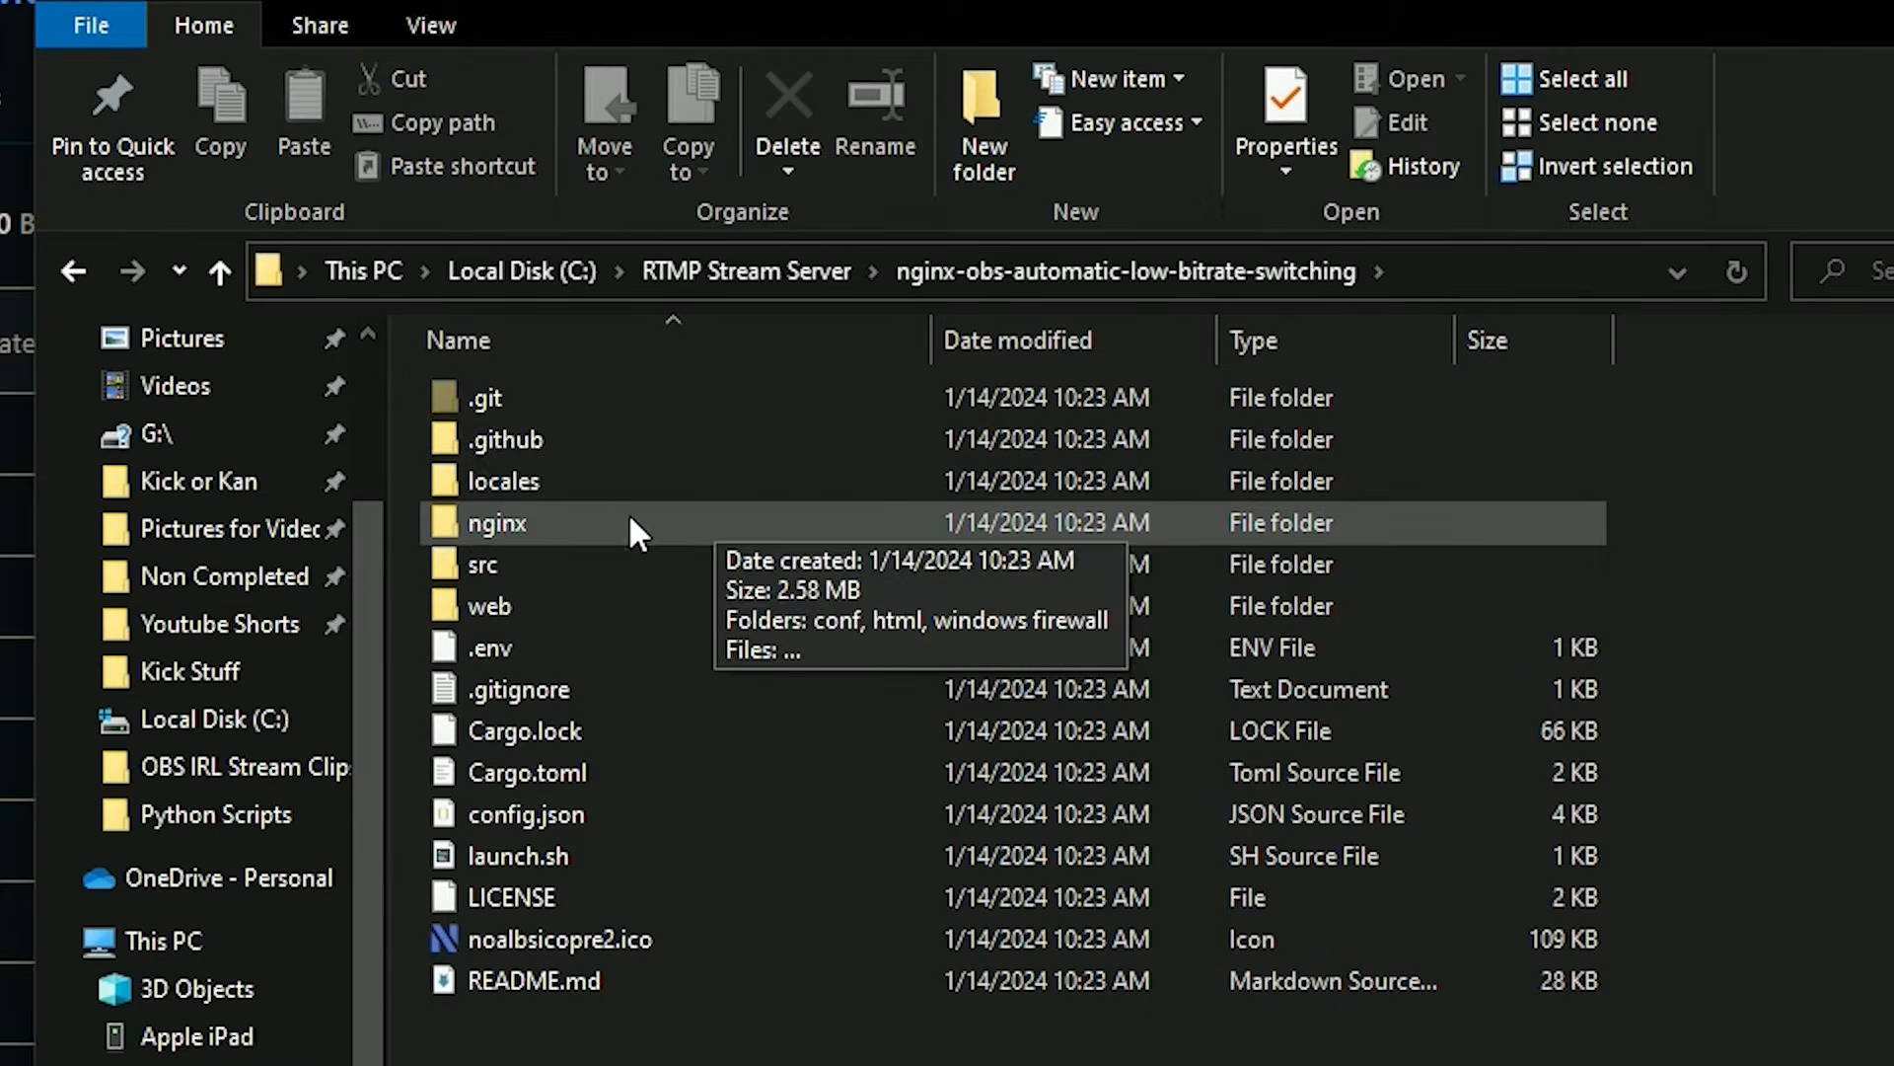
{"action": "double_click", "coordinate": [537, 526]}
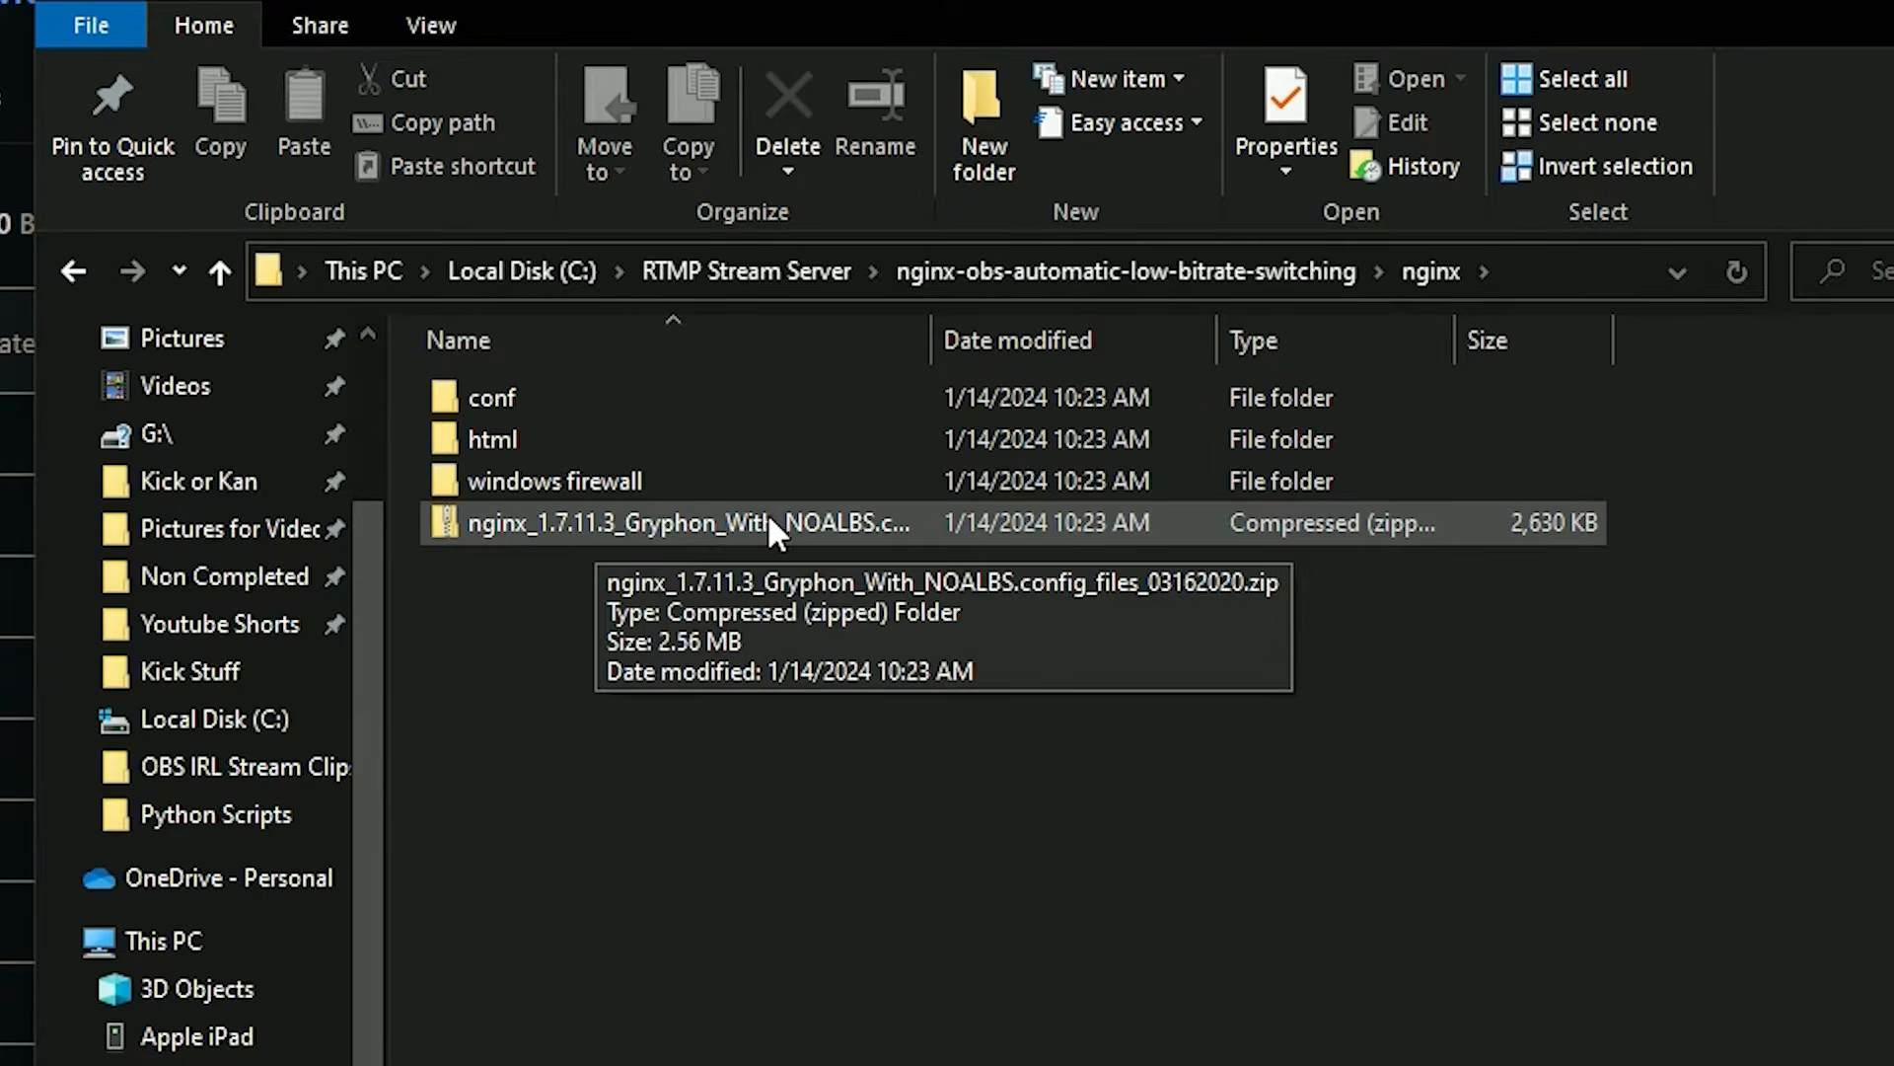
{"action": "left_click", "coordinate": [825, 530]}
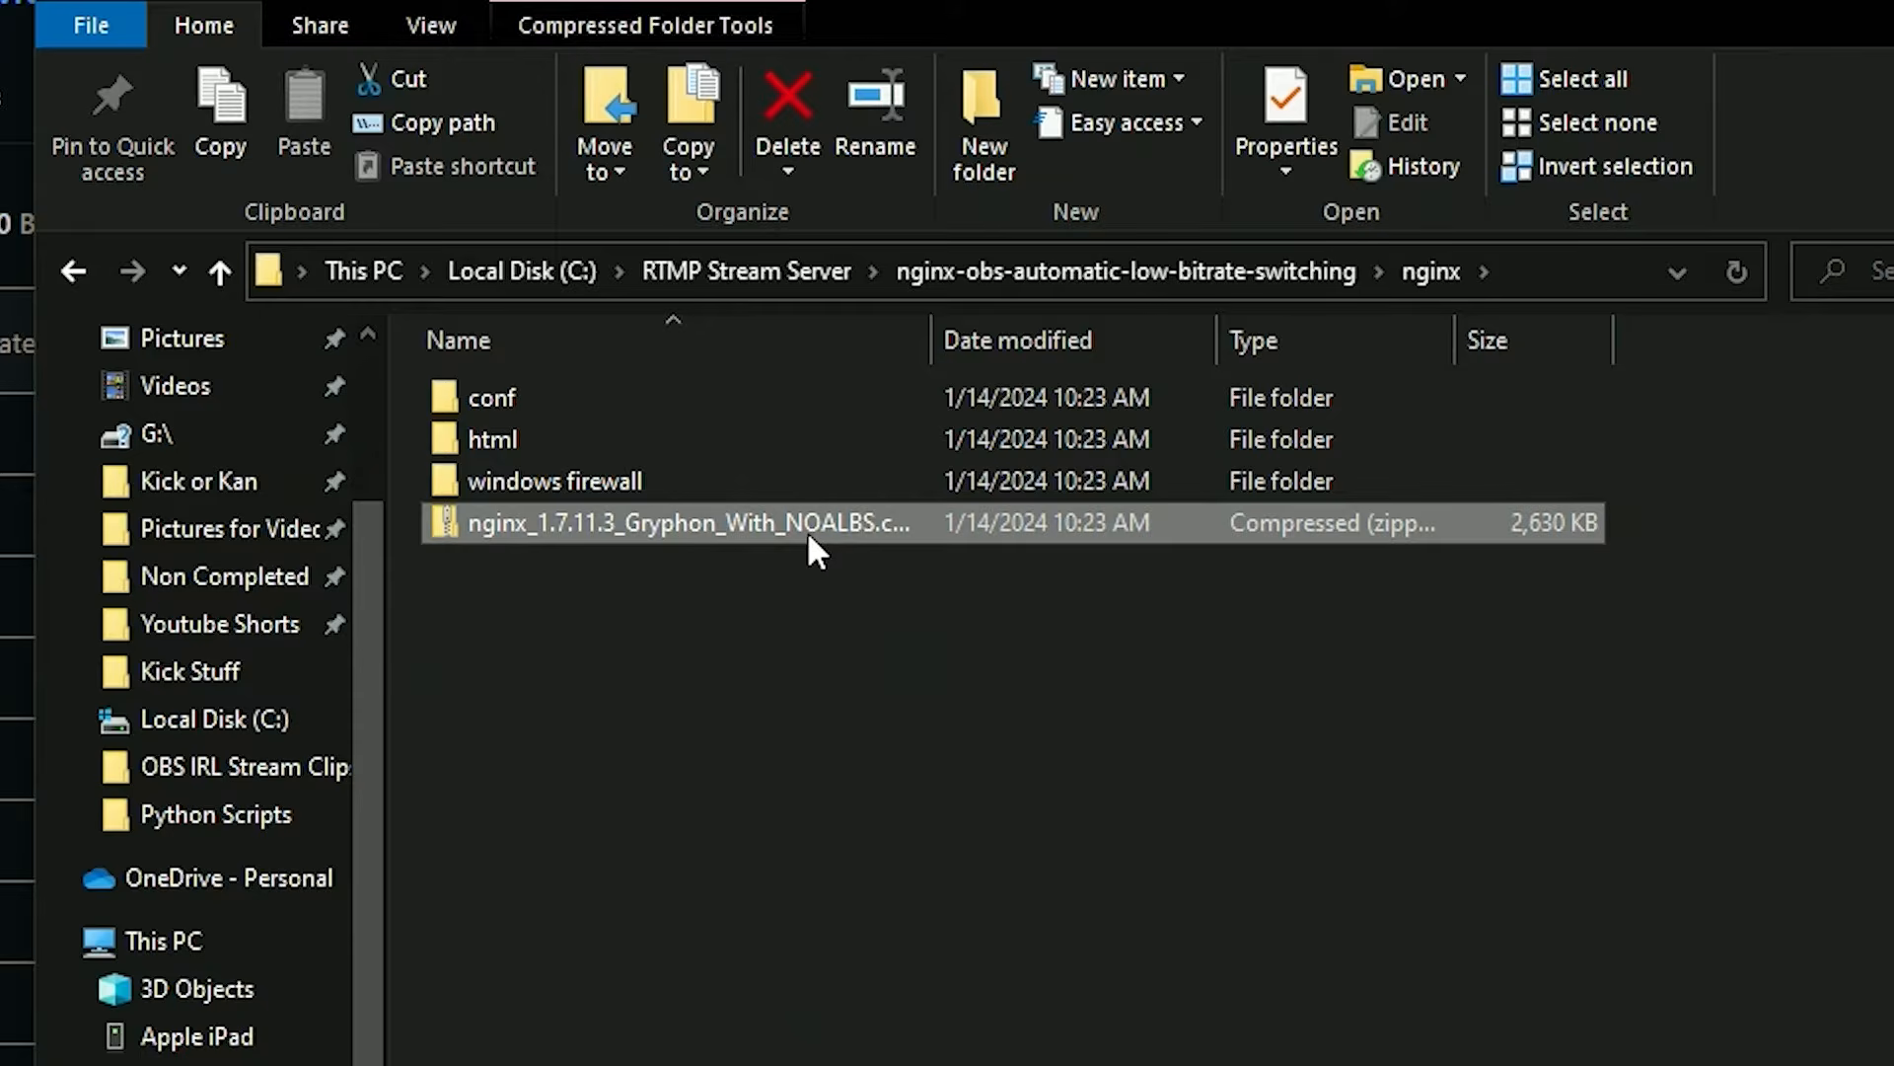
{"action": "right_click", "coordinate": [806, 532]}
{"action": "left_click", "coordinate": [676, 609]}
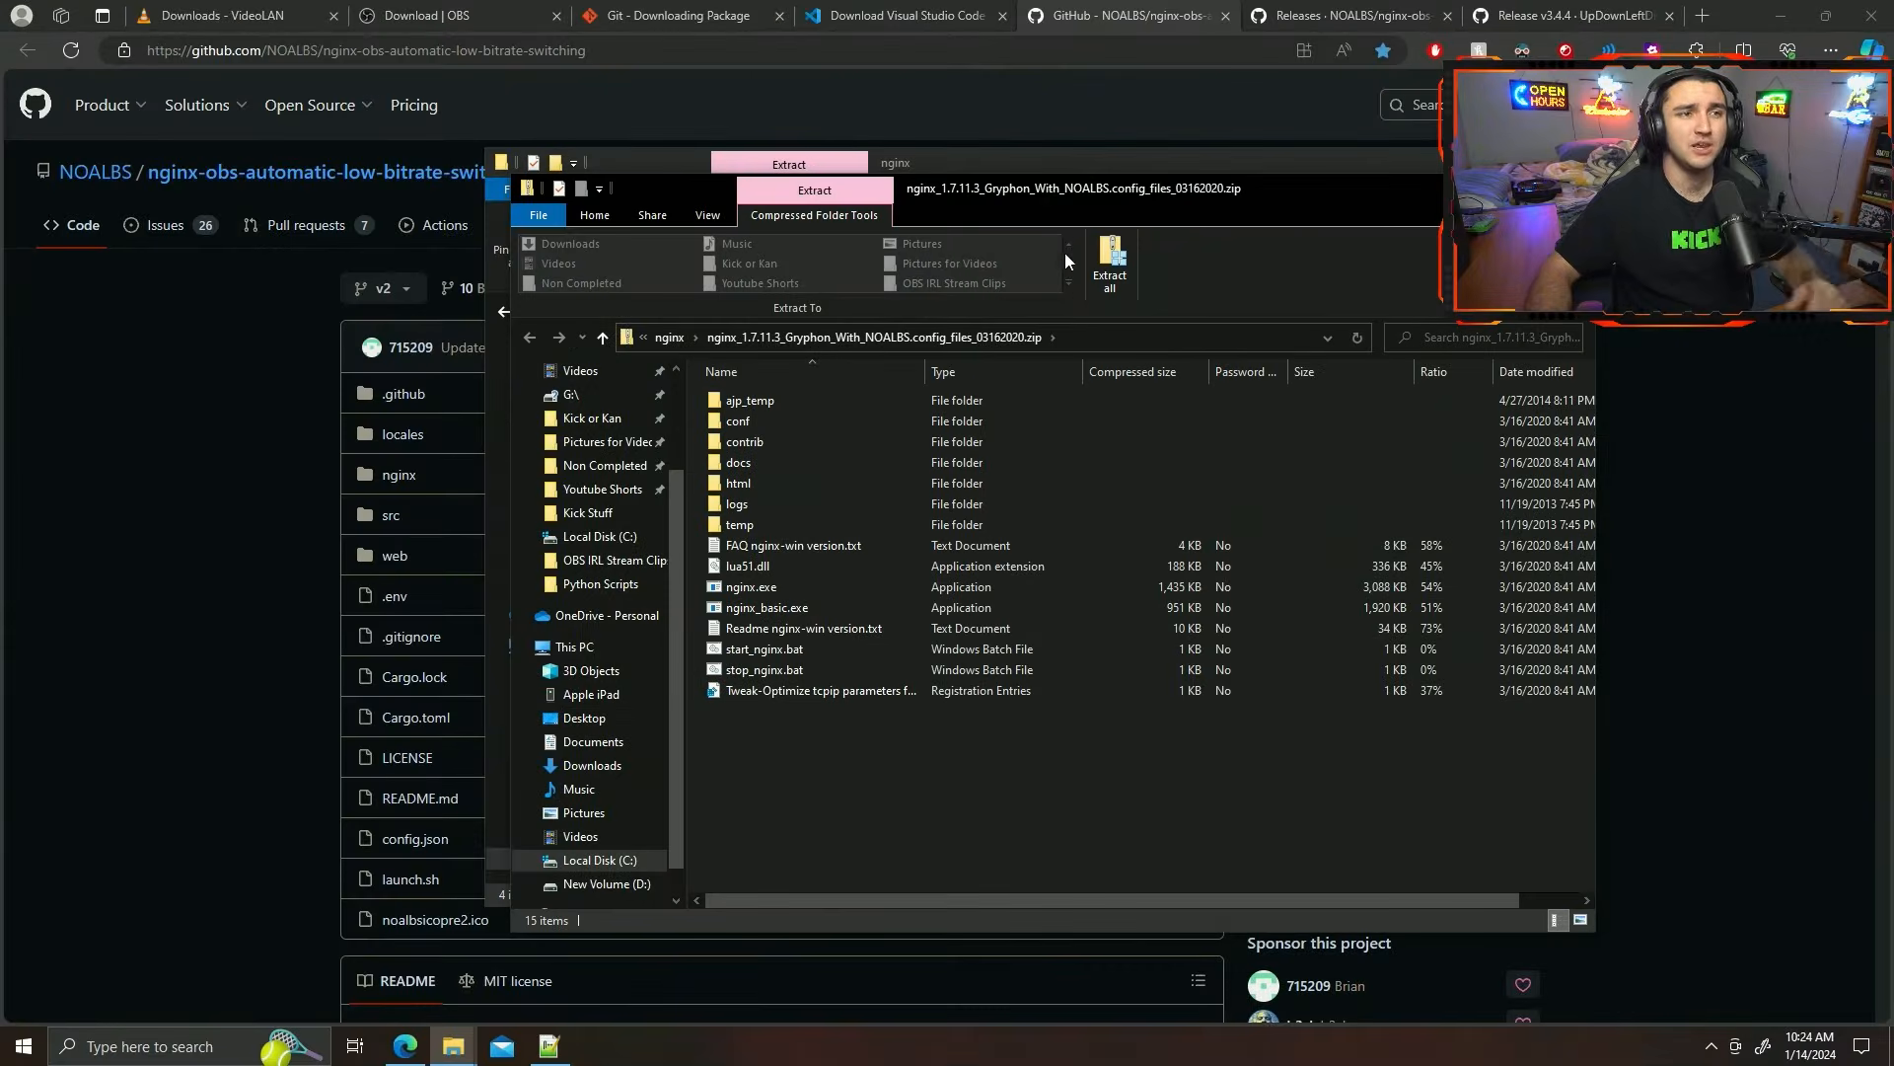
Copy all contents of the Gryphon zip archive into the nginx folder, replacing the files with the same names.
{"action": "left_click_drag", "start_coordinate": [1054, 188], "coordinate": [605, 178]}
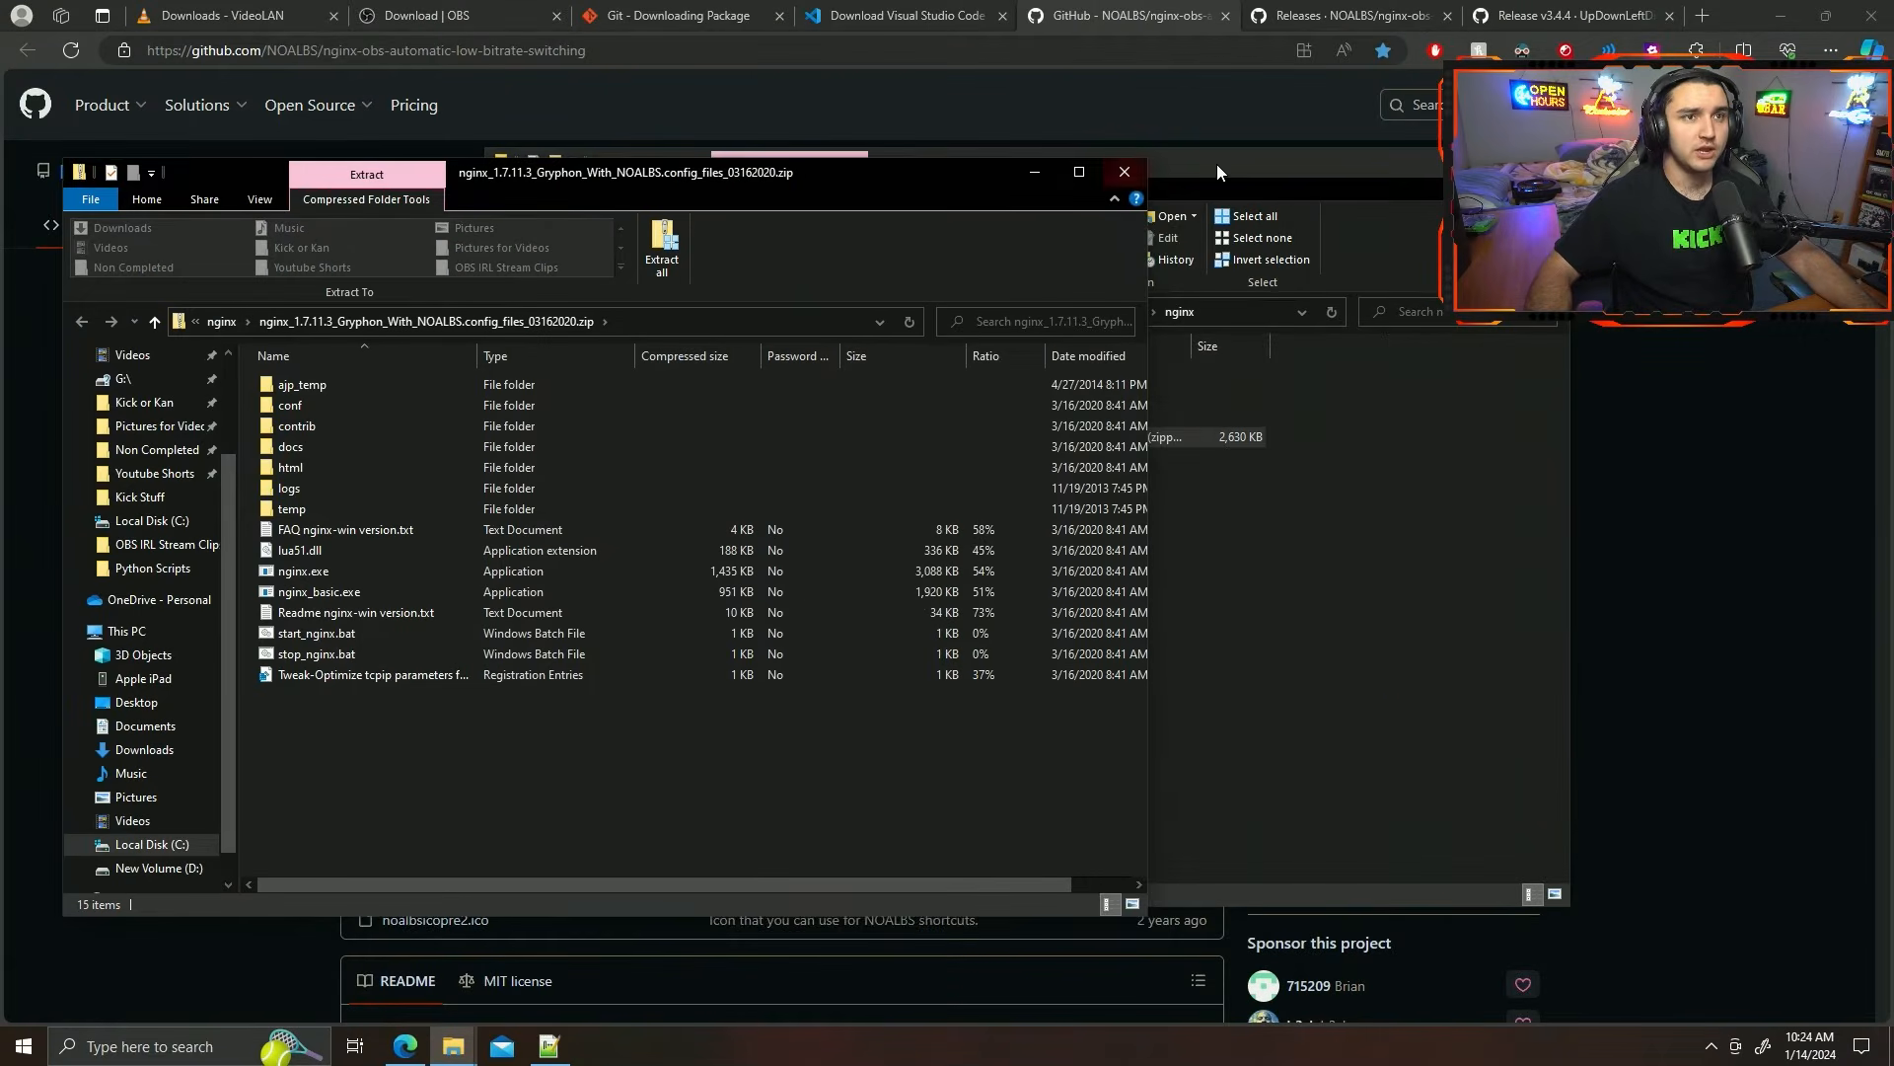
{"action": "left_click_drag", "start_coordinate": [1216, 165], "coordinate": [1412, 162]}
{"action": "left_click", "coordinate": [435, 748]}
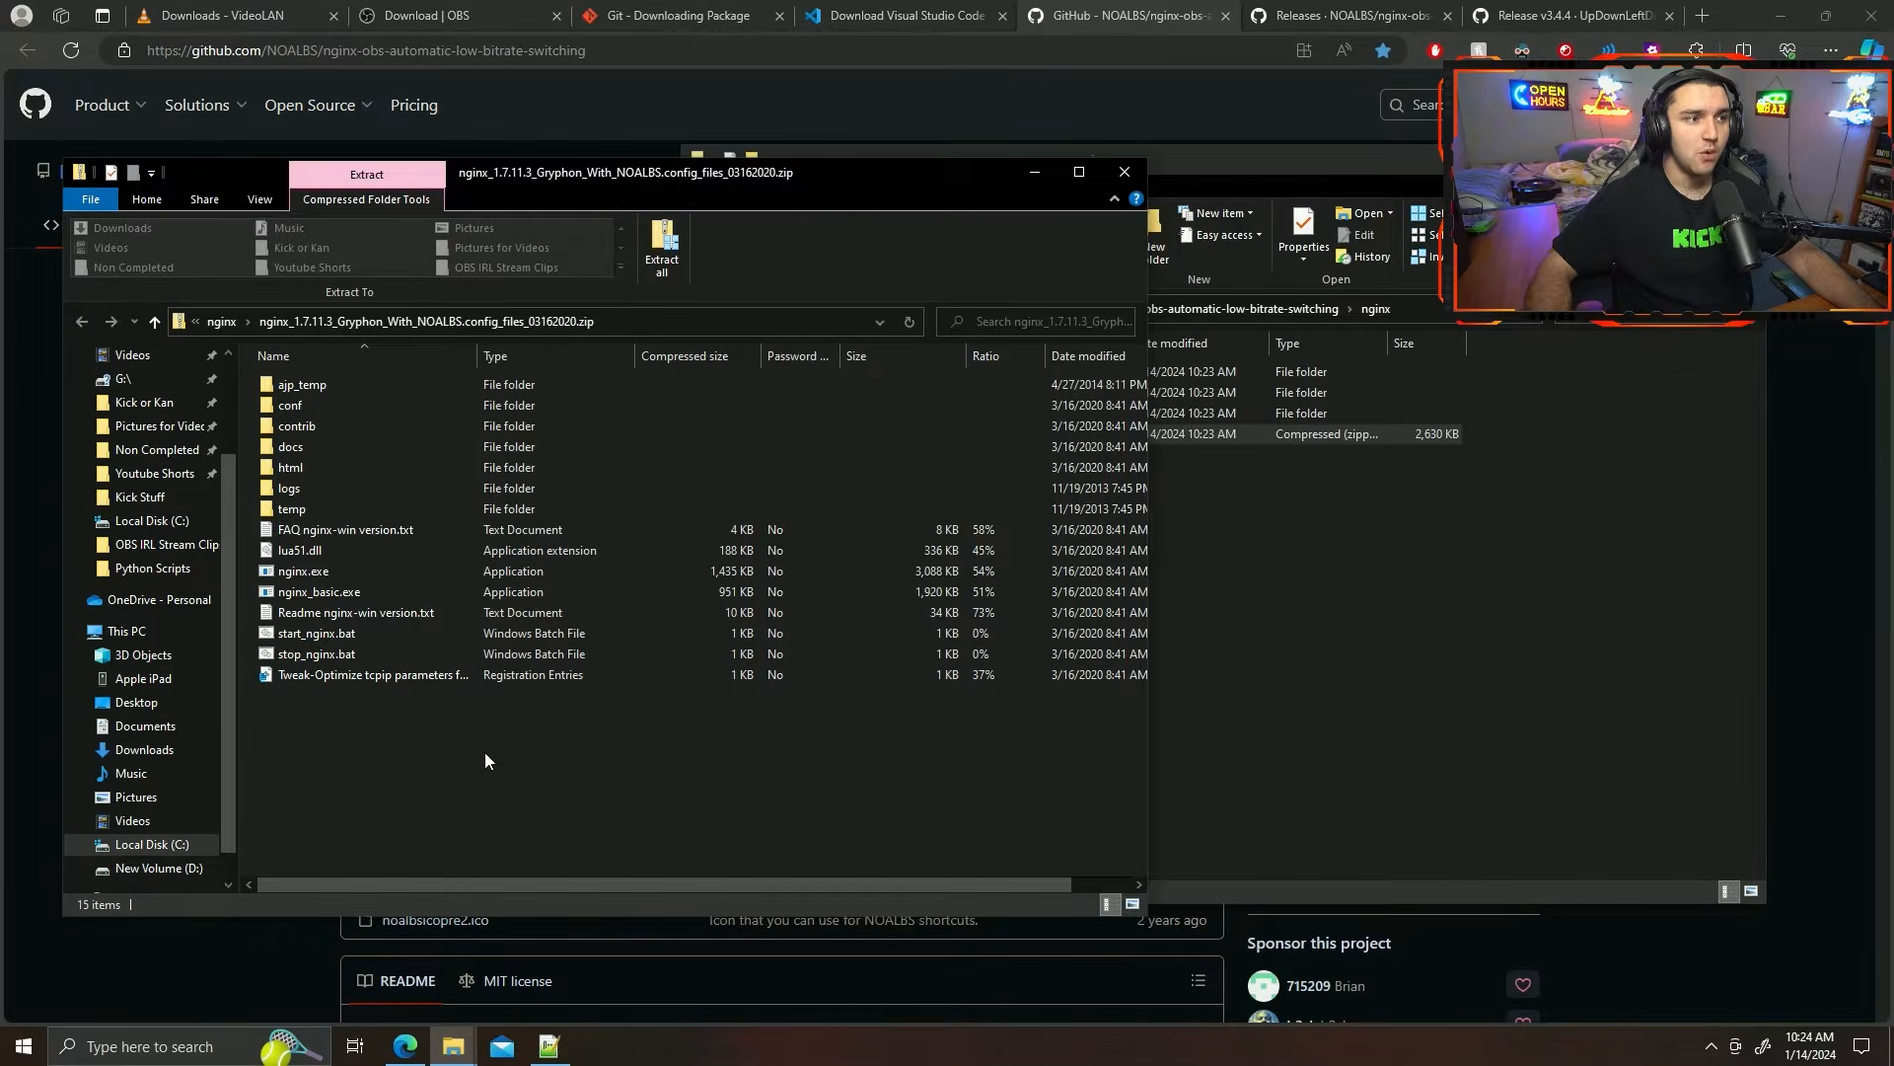
{"action": "left_click_drag", "start_coordinate": [485, 752], "coordinate": [312, 375]}
{"action": "left_click_drag", "start_coordinate": [478, 193], "coordinate": [1295, 580]}
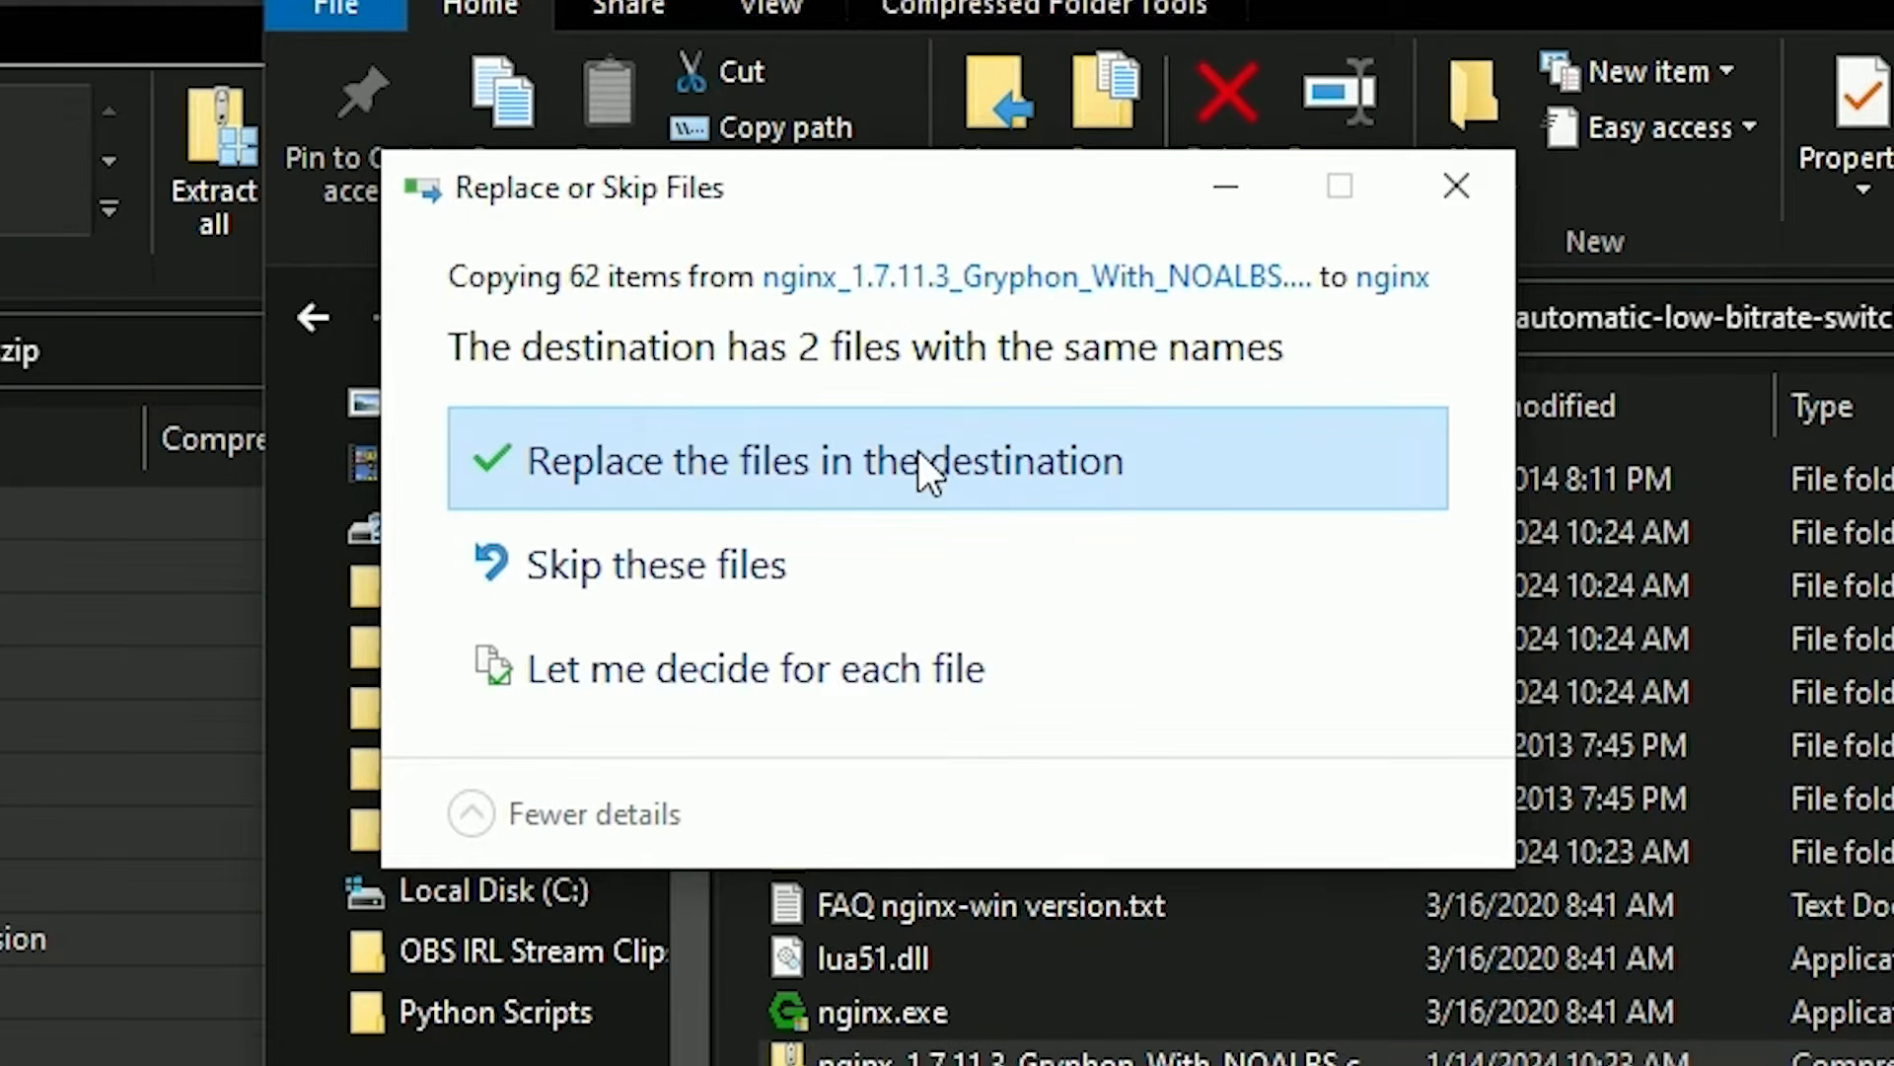
{"action": "left_click", "coordinate": [939, 460]}
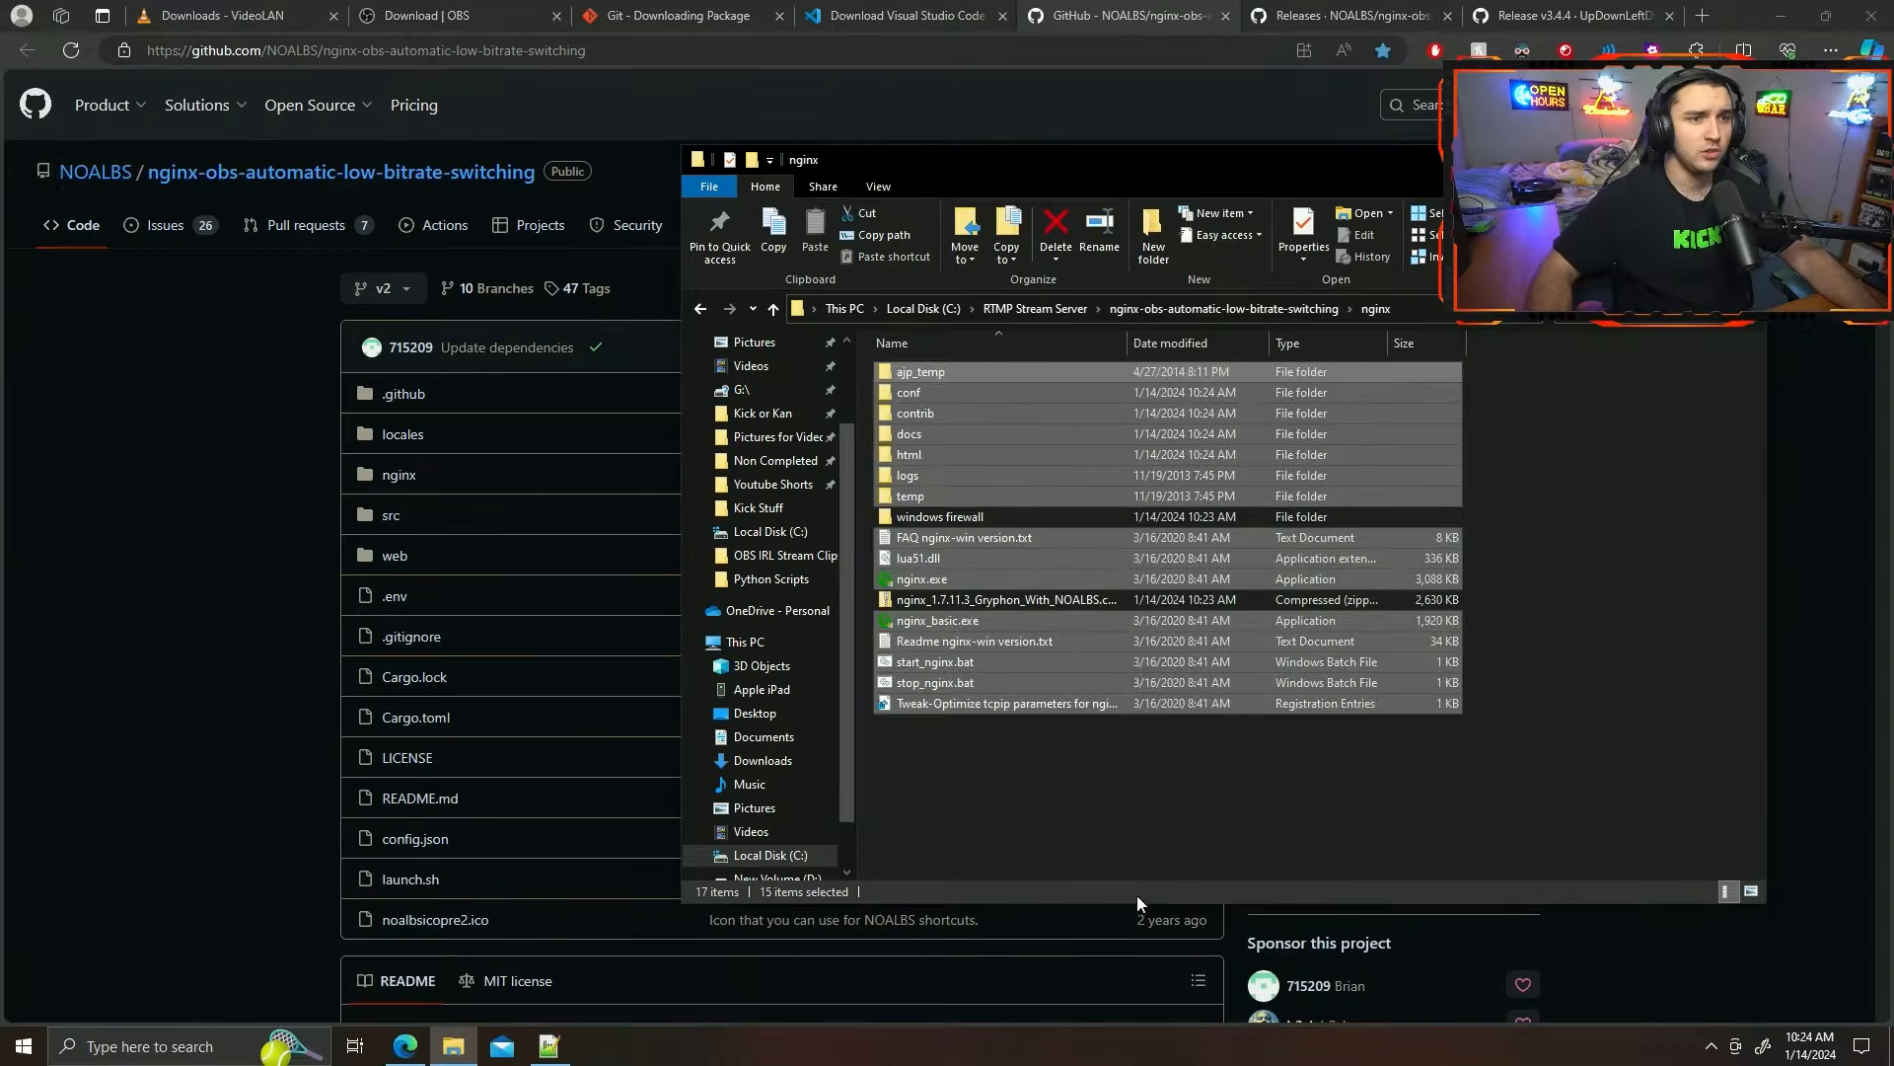
Delete the Gryphon zip archive from the nginx folder and go back up to nginx-obs-automatic-low-bitrate-switching.
{"action": "left_click", "coordinate": [1043, 599]}
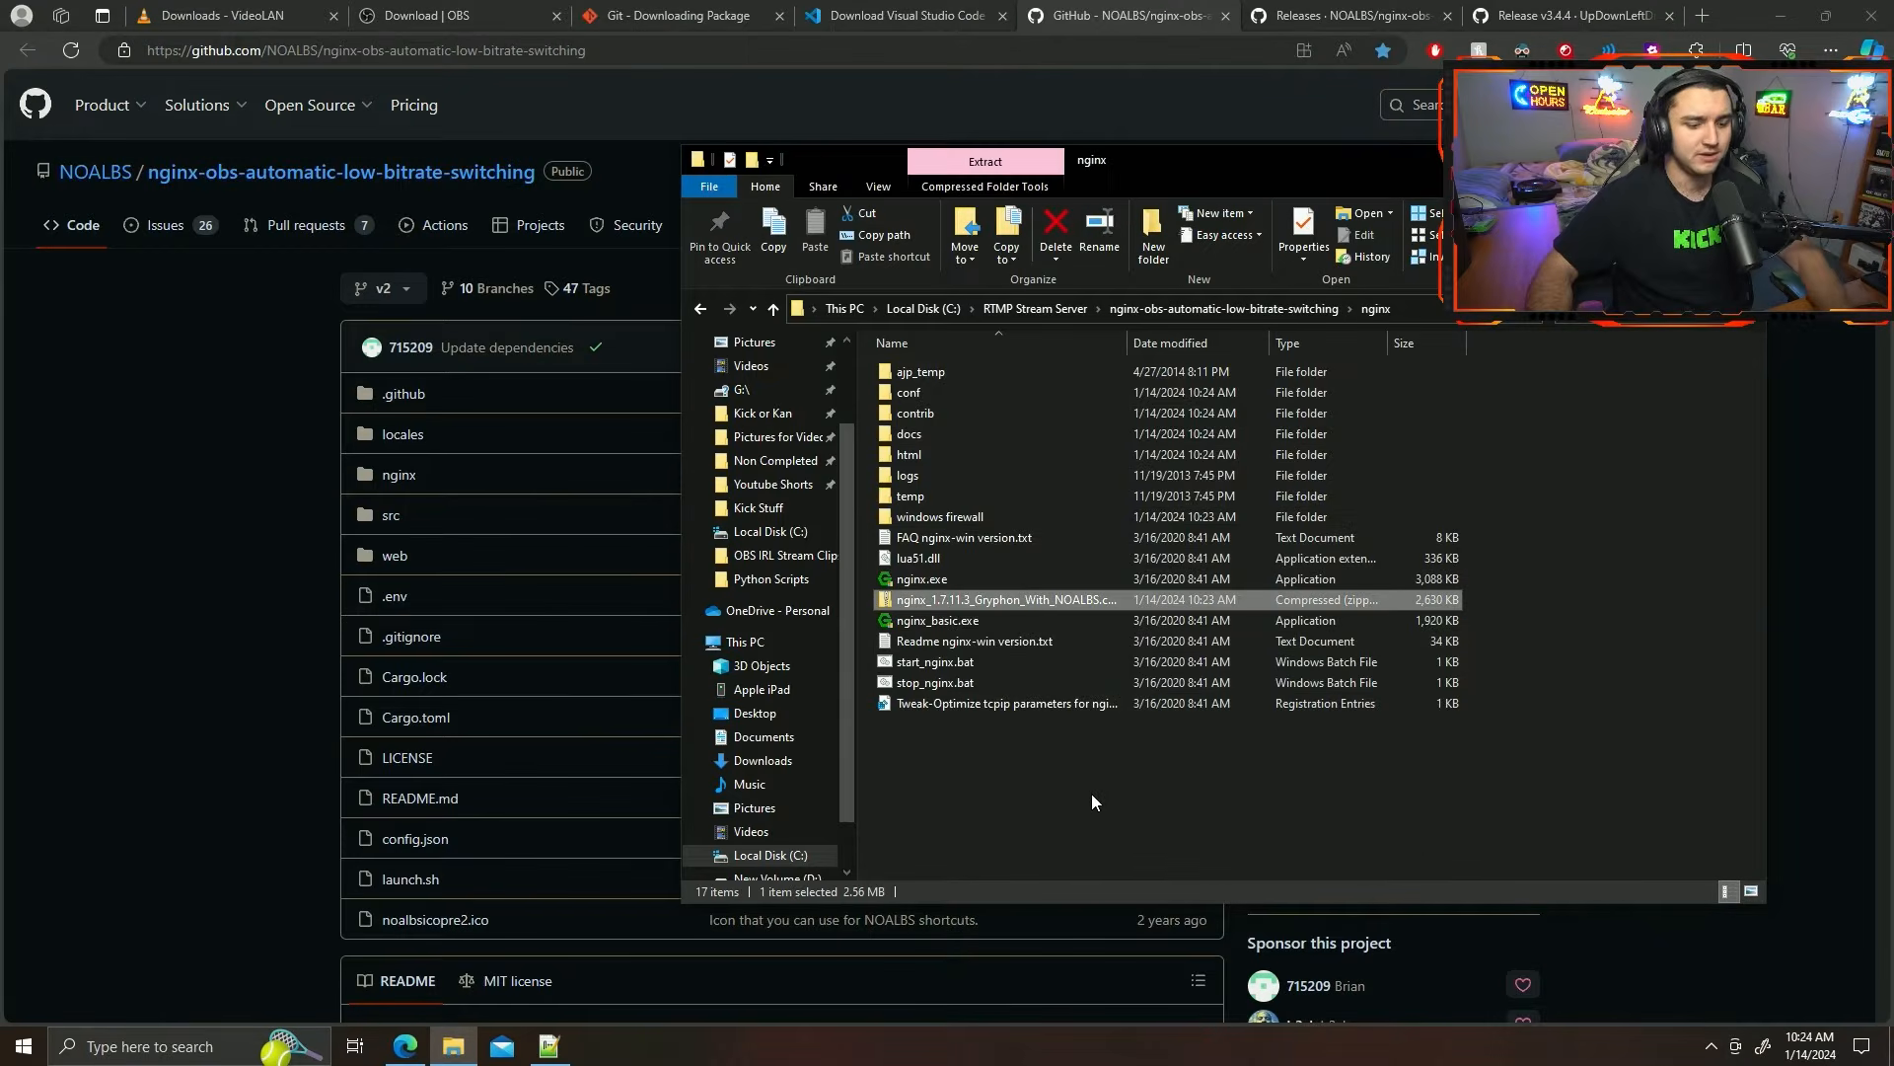
{"action": "key", "text": "Delete"}
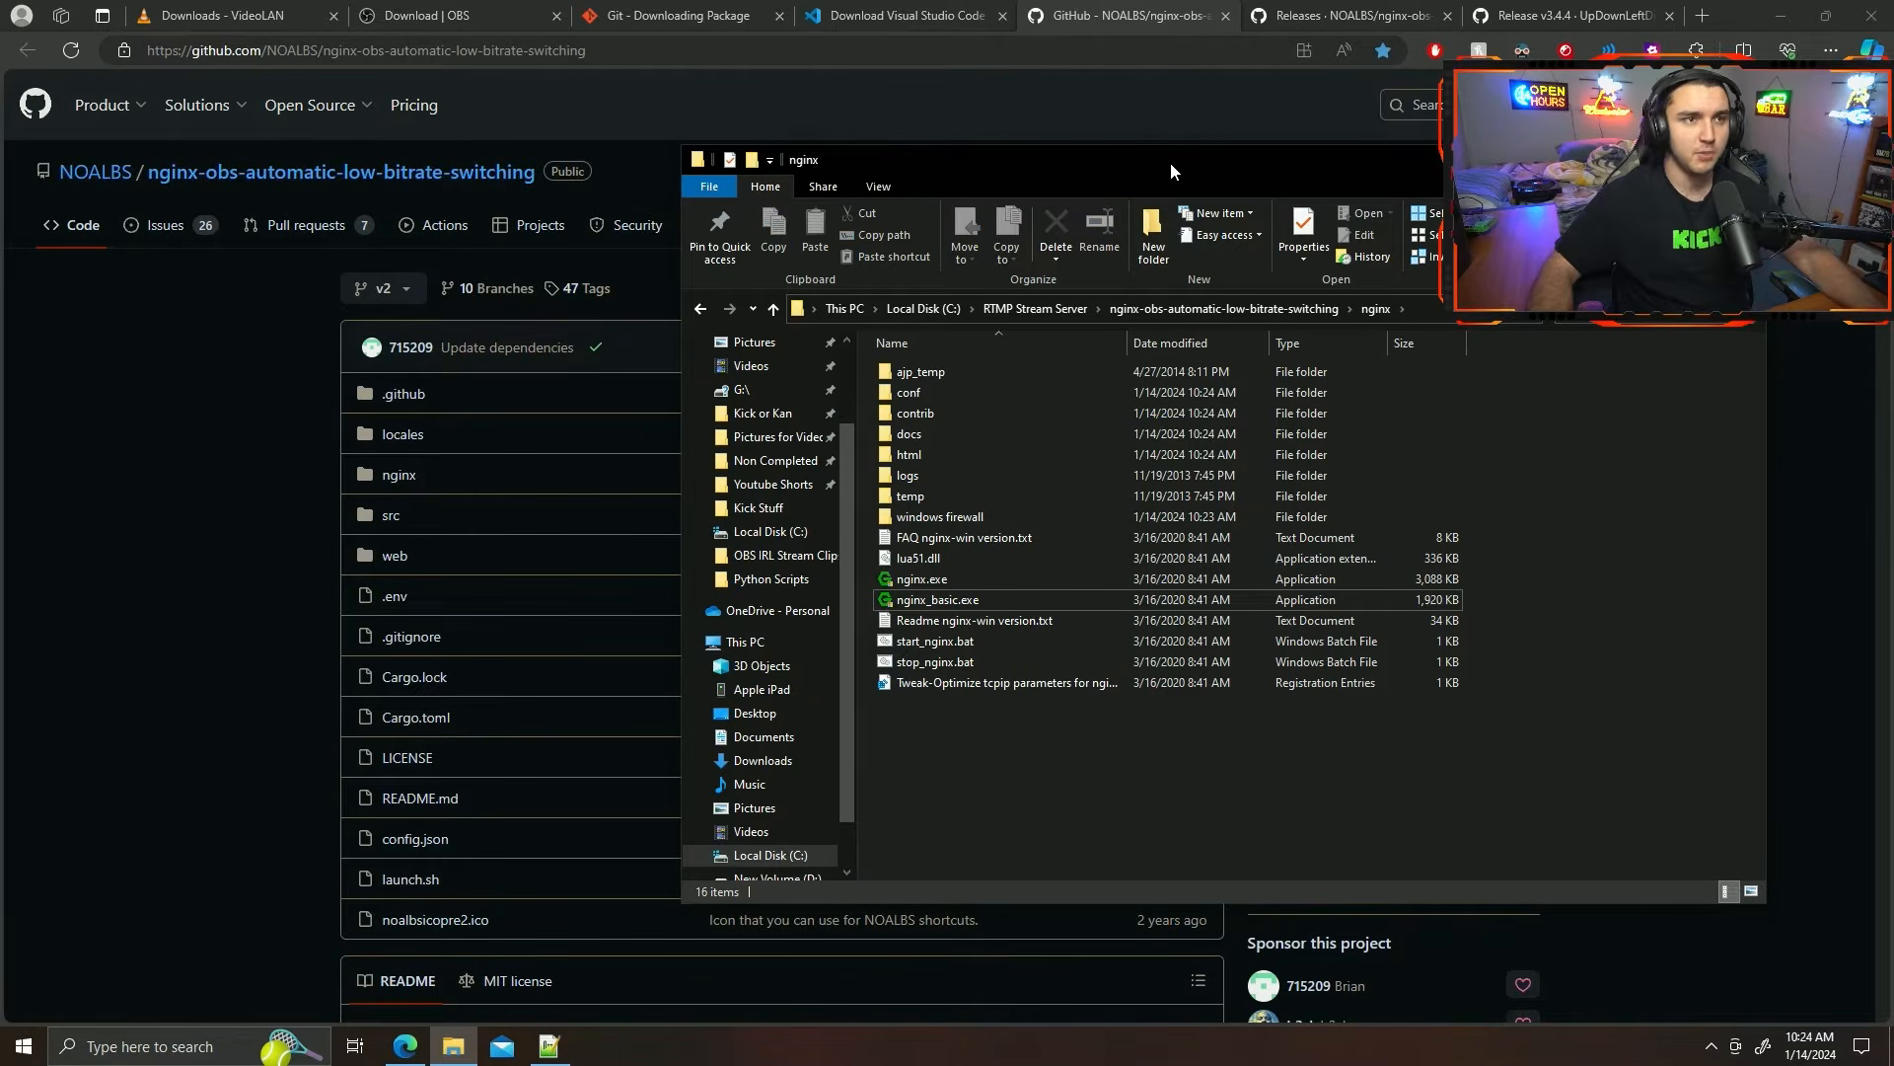
{"action": "left_click_drag", "start_coordinate": [1170, 160], "coordinate": [912, 124]}
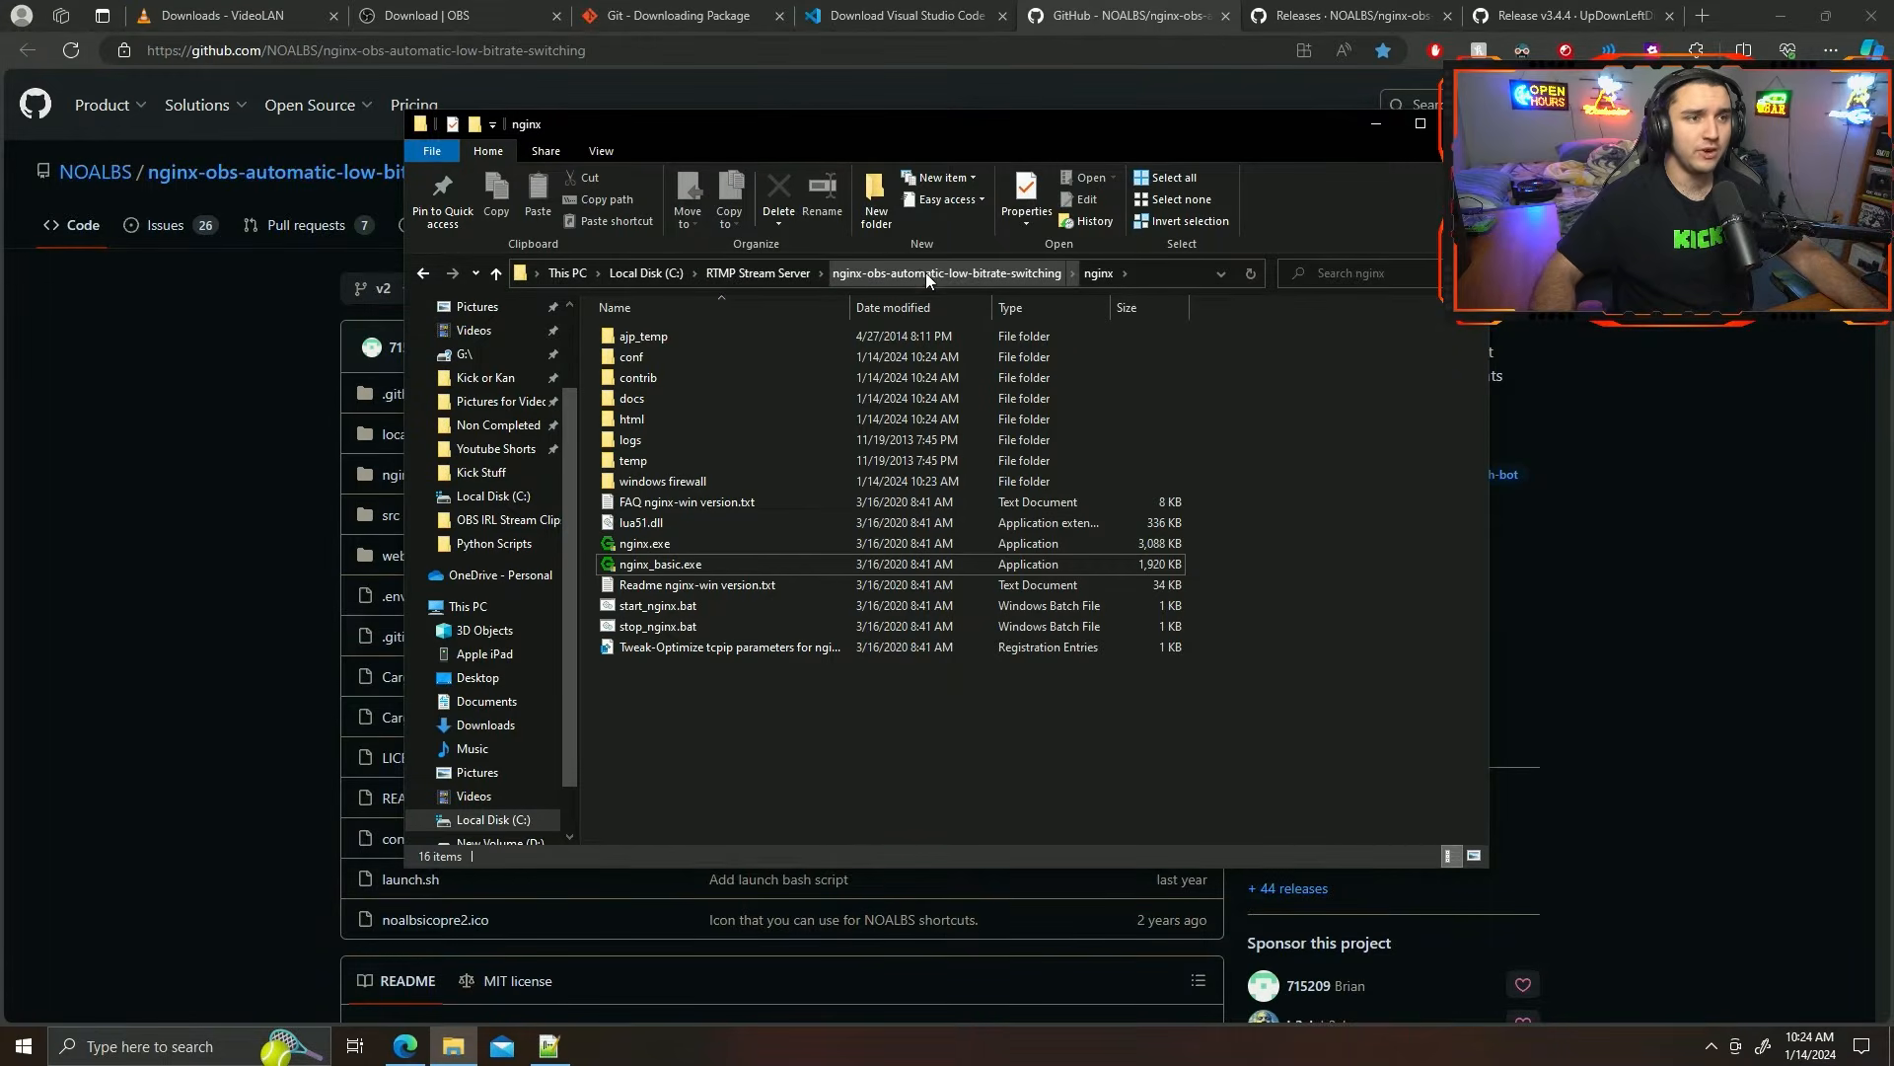
{"action": "left_click", "coordinate": [925, 272]}
Download noalbs-v2.8.1-x86_64-pc-windows-msvc.zip from the NOALBS releases page and open the archive.
{"action": "left_click", "coordinate": [838, 732]}
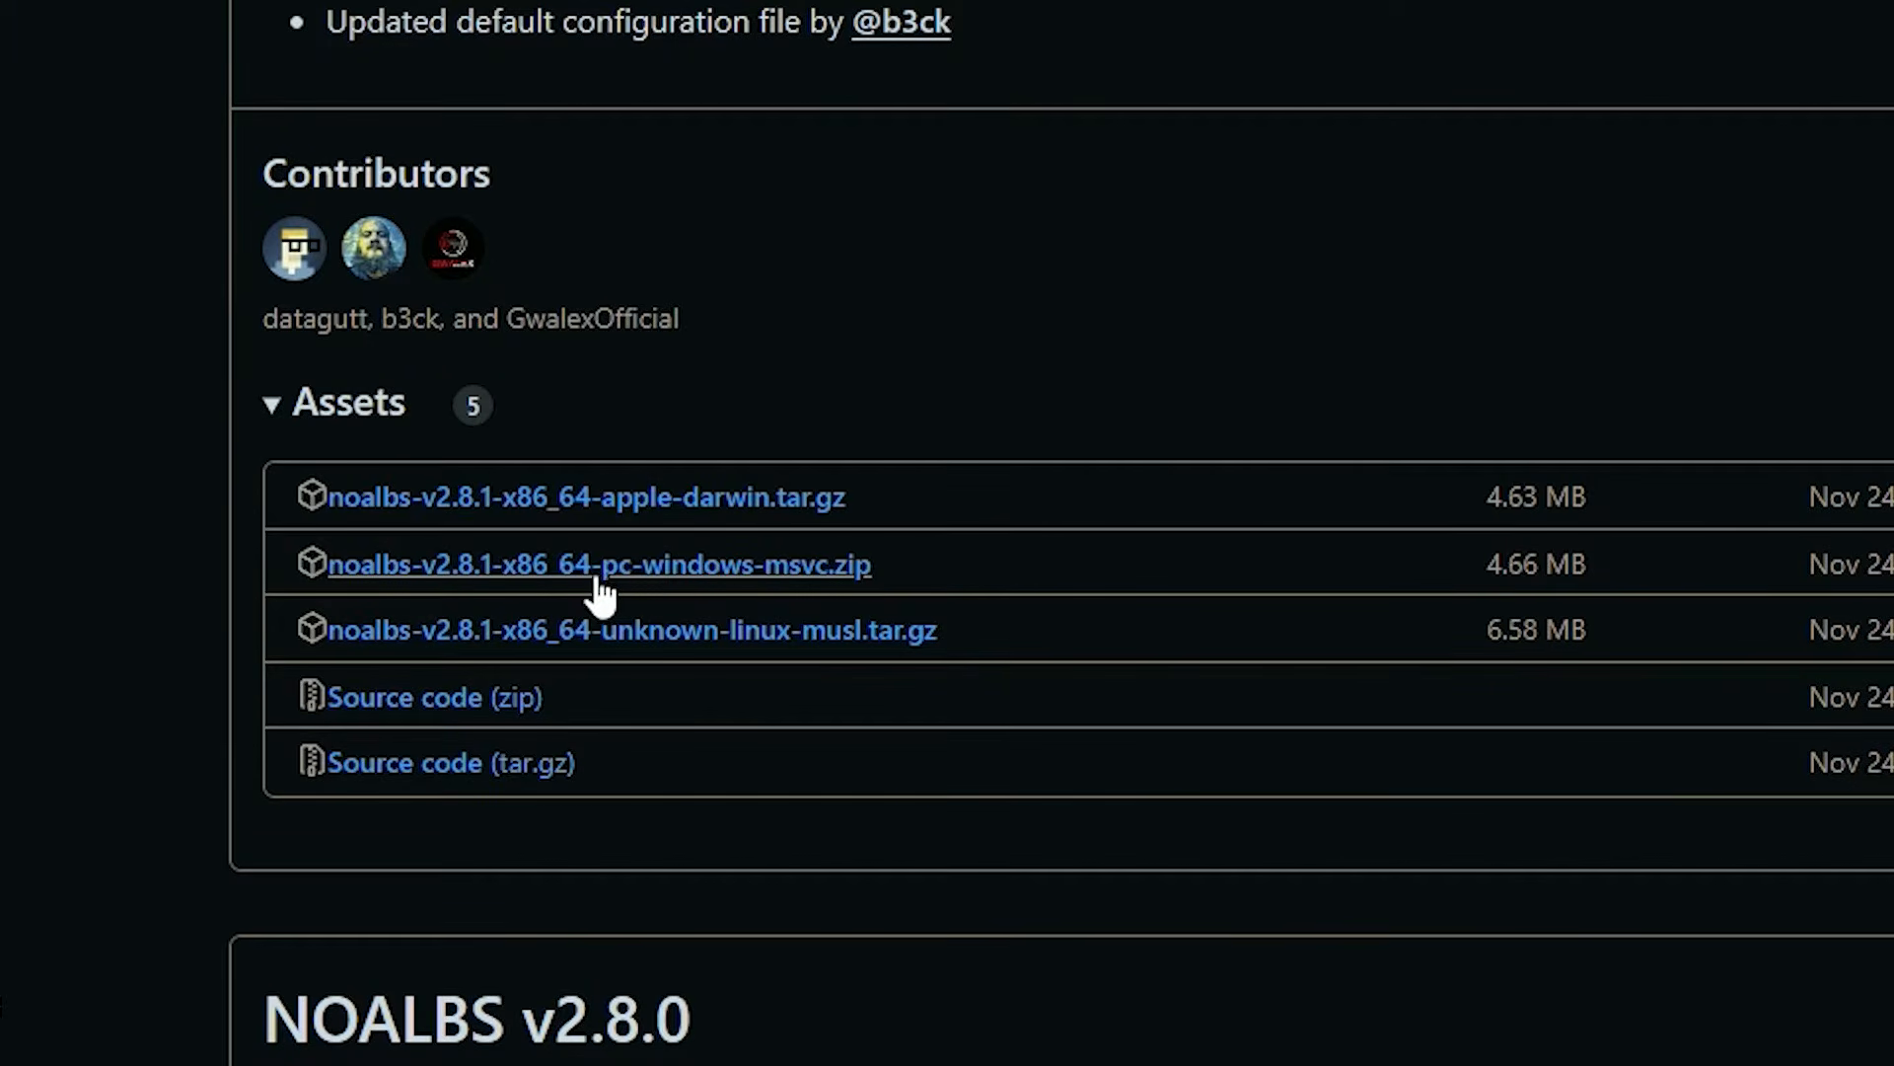
{"action": "left_click", "coordinate": [789, 573]}
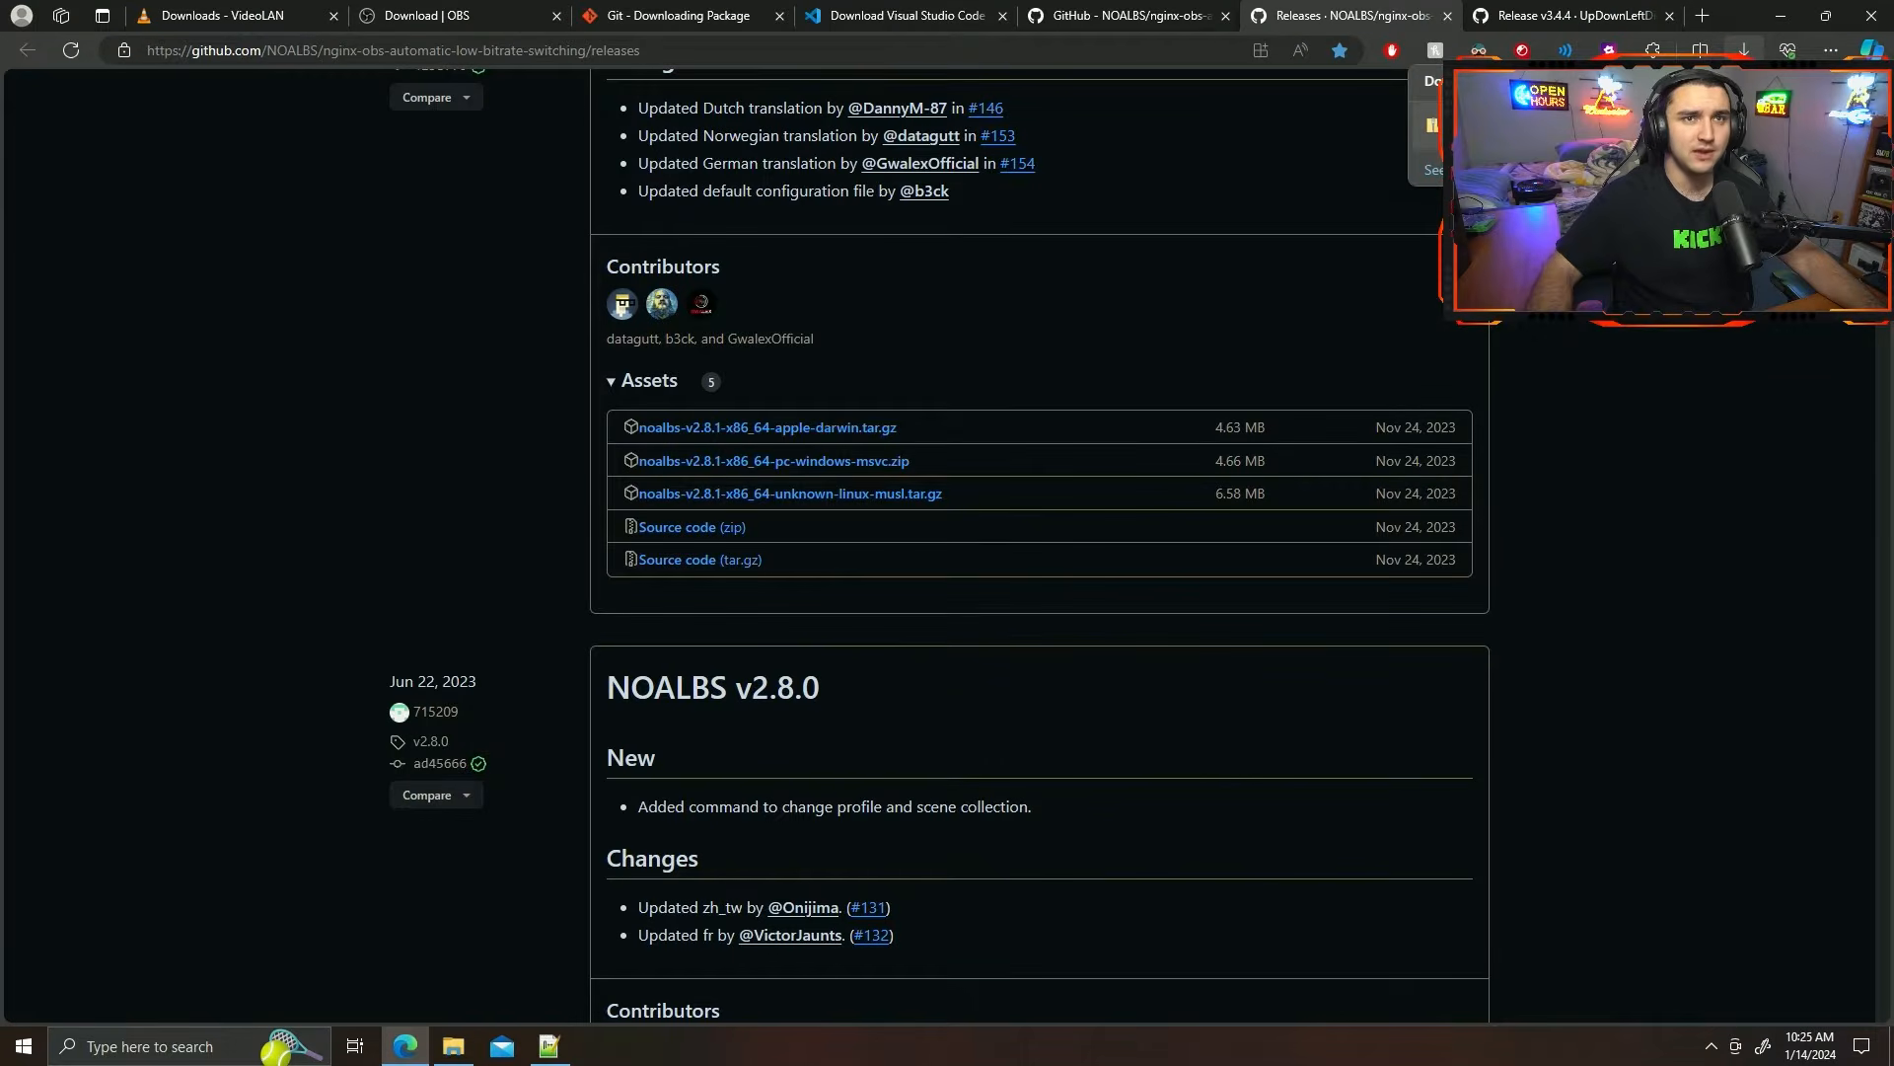
{"action": "right_click", "coordinate": [1511, 129]}
{"action": "left_click", "coordinate": [1569, 148]}
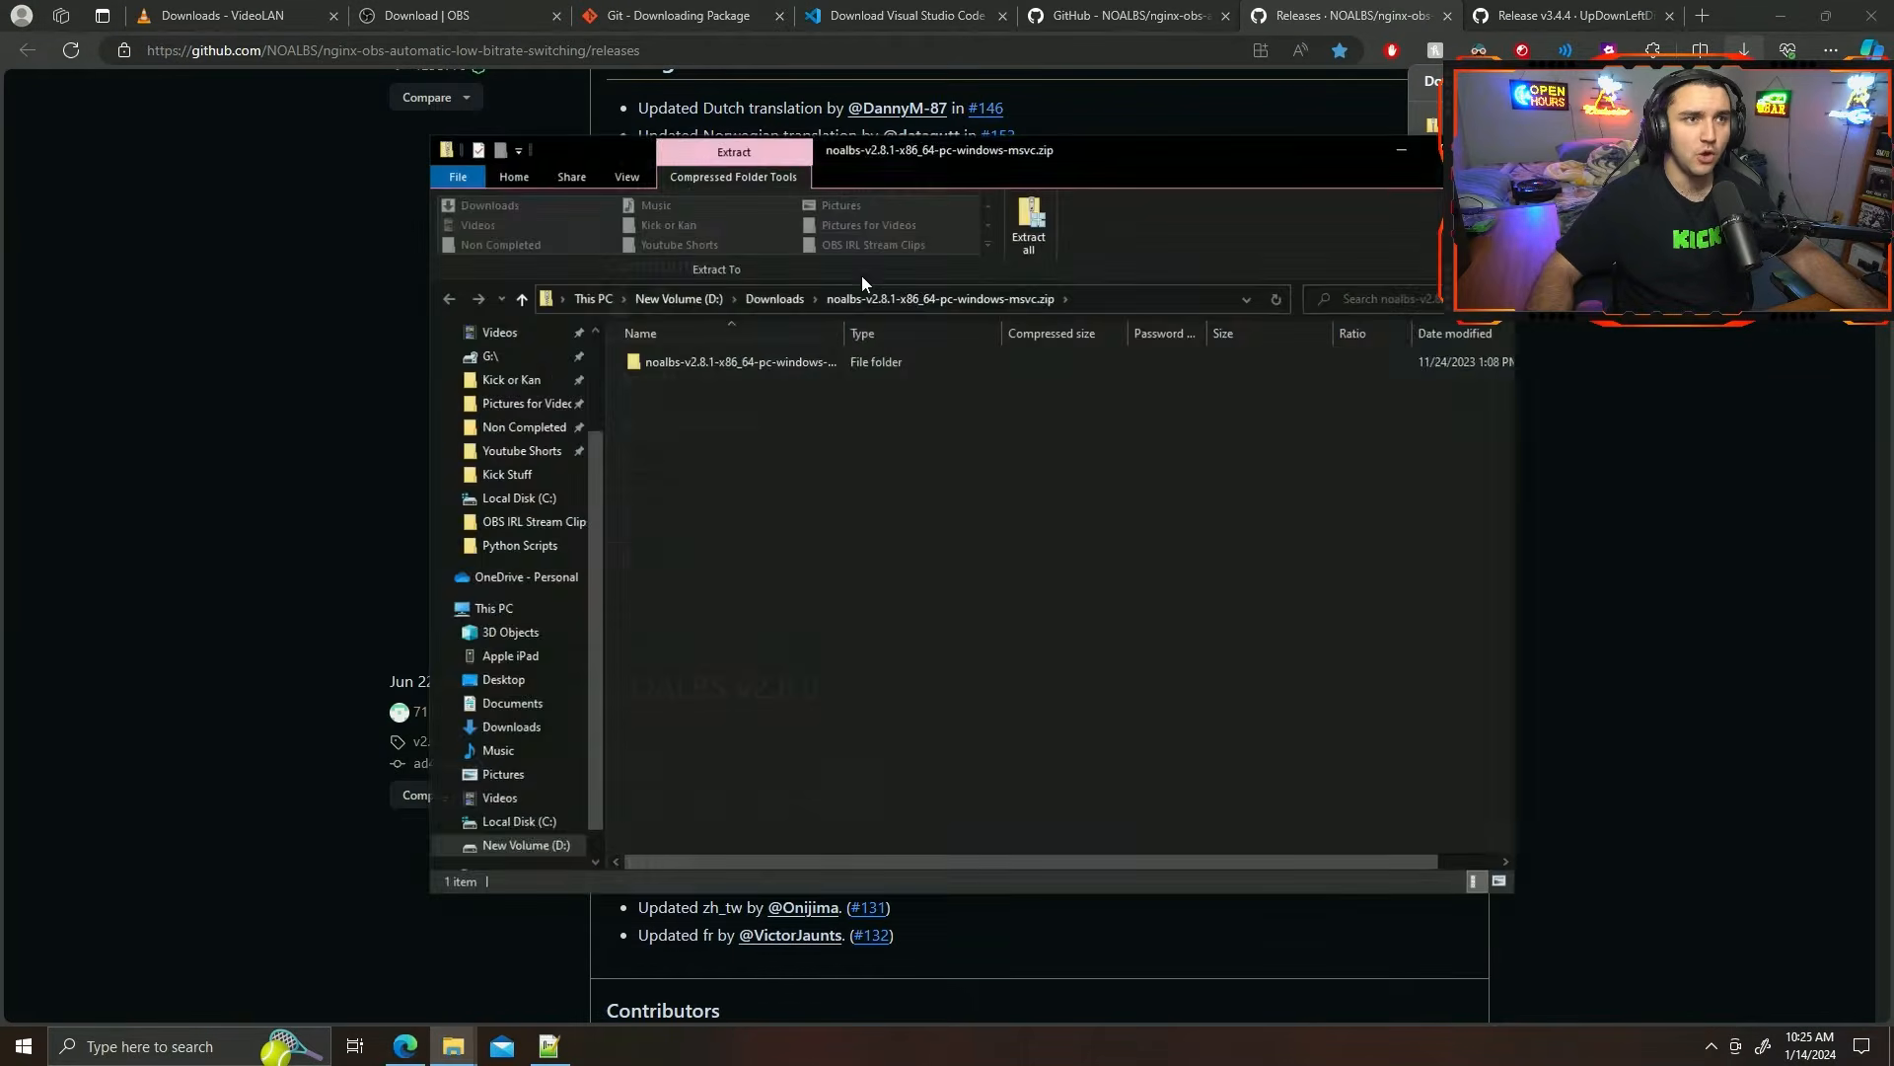
Copy noalbs.exe from the inner folder of the downloaded archive into the nginx-obs-automatic-low-bitrate-switching folder.
{"action": "left_click_drag", "start_coordinate": [970, 149], "coordinate": [1283, 182]}
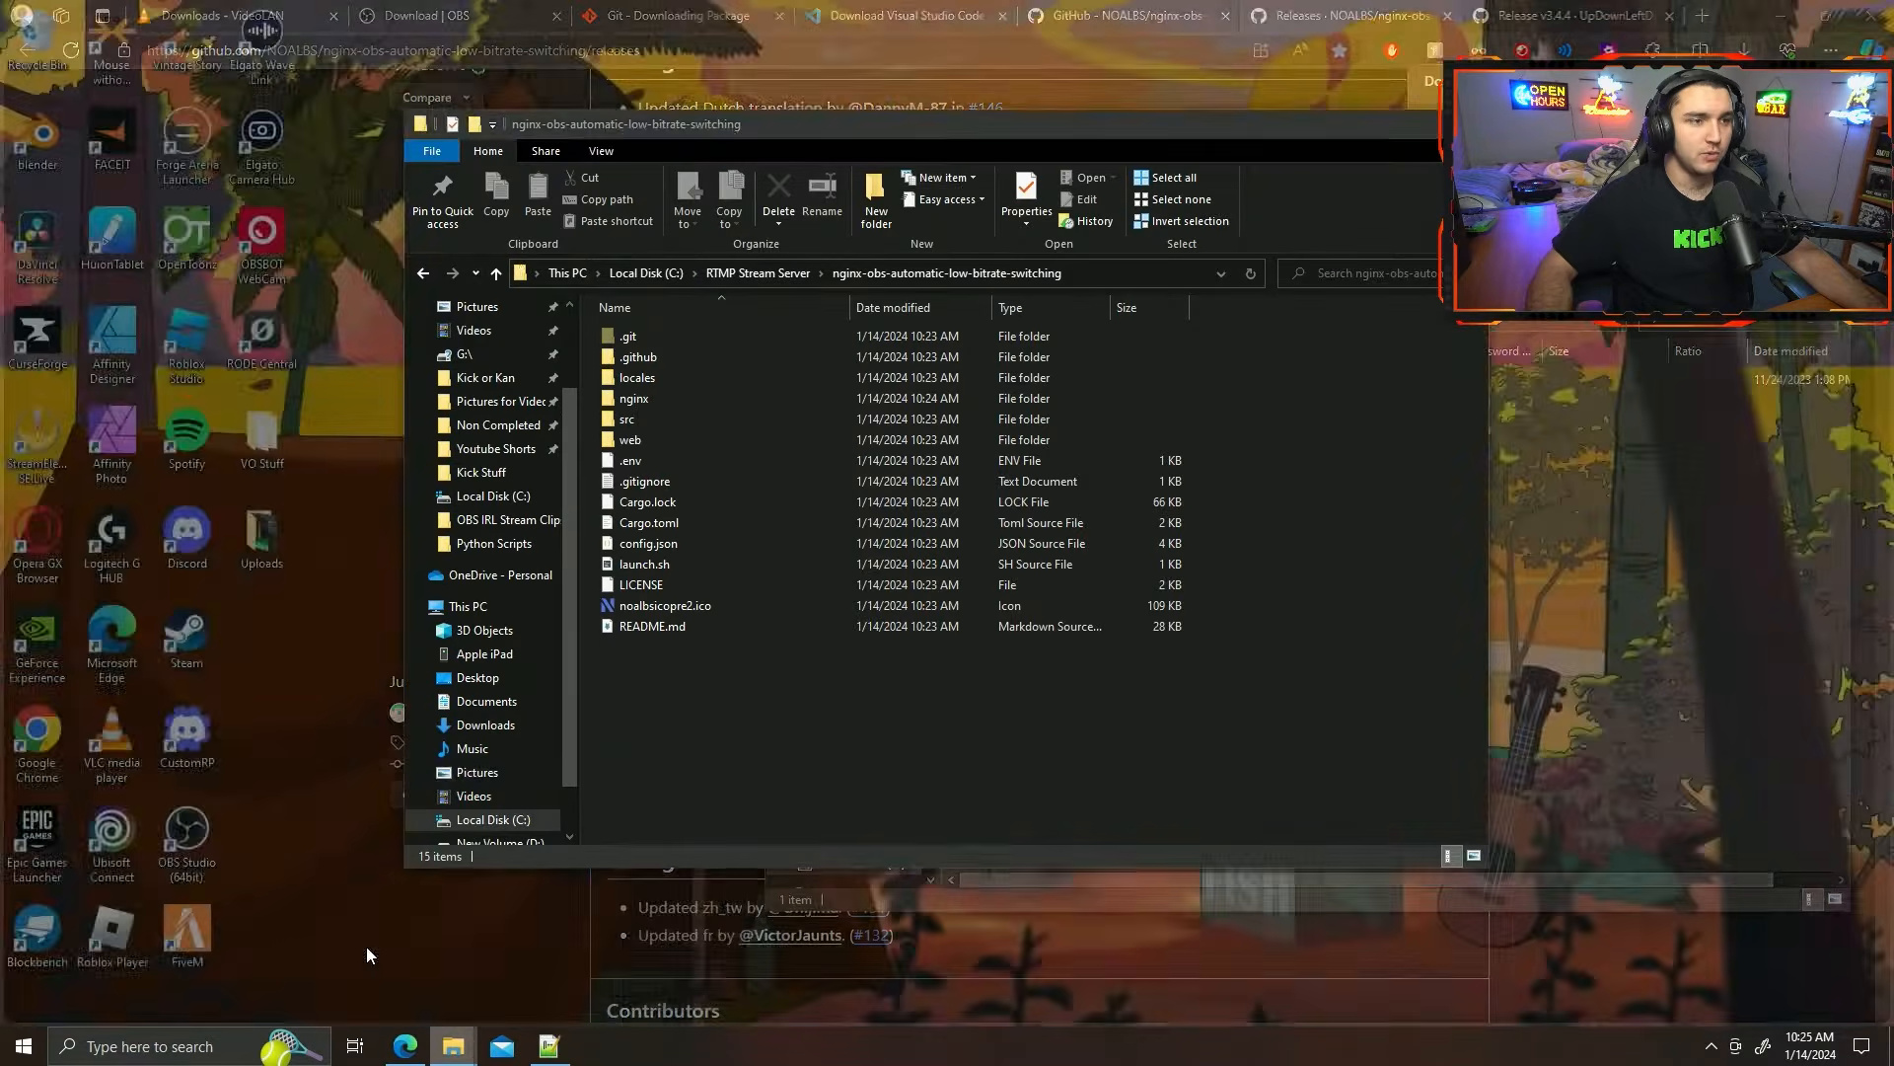
{"action": "left_click", "coordinate": [367, 956]}
{"action": "left_click_drag", "start_coordinate": [977, 123], "coordinate": [611, 144]}
{"action": "left_click", "coordinate": [1408, 632]}
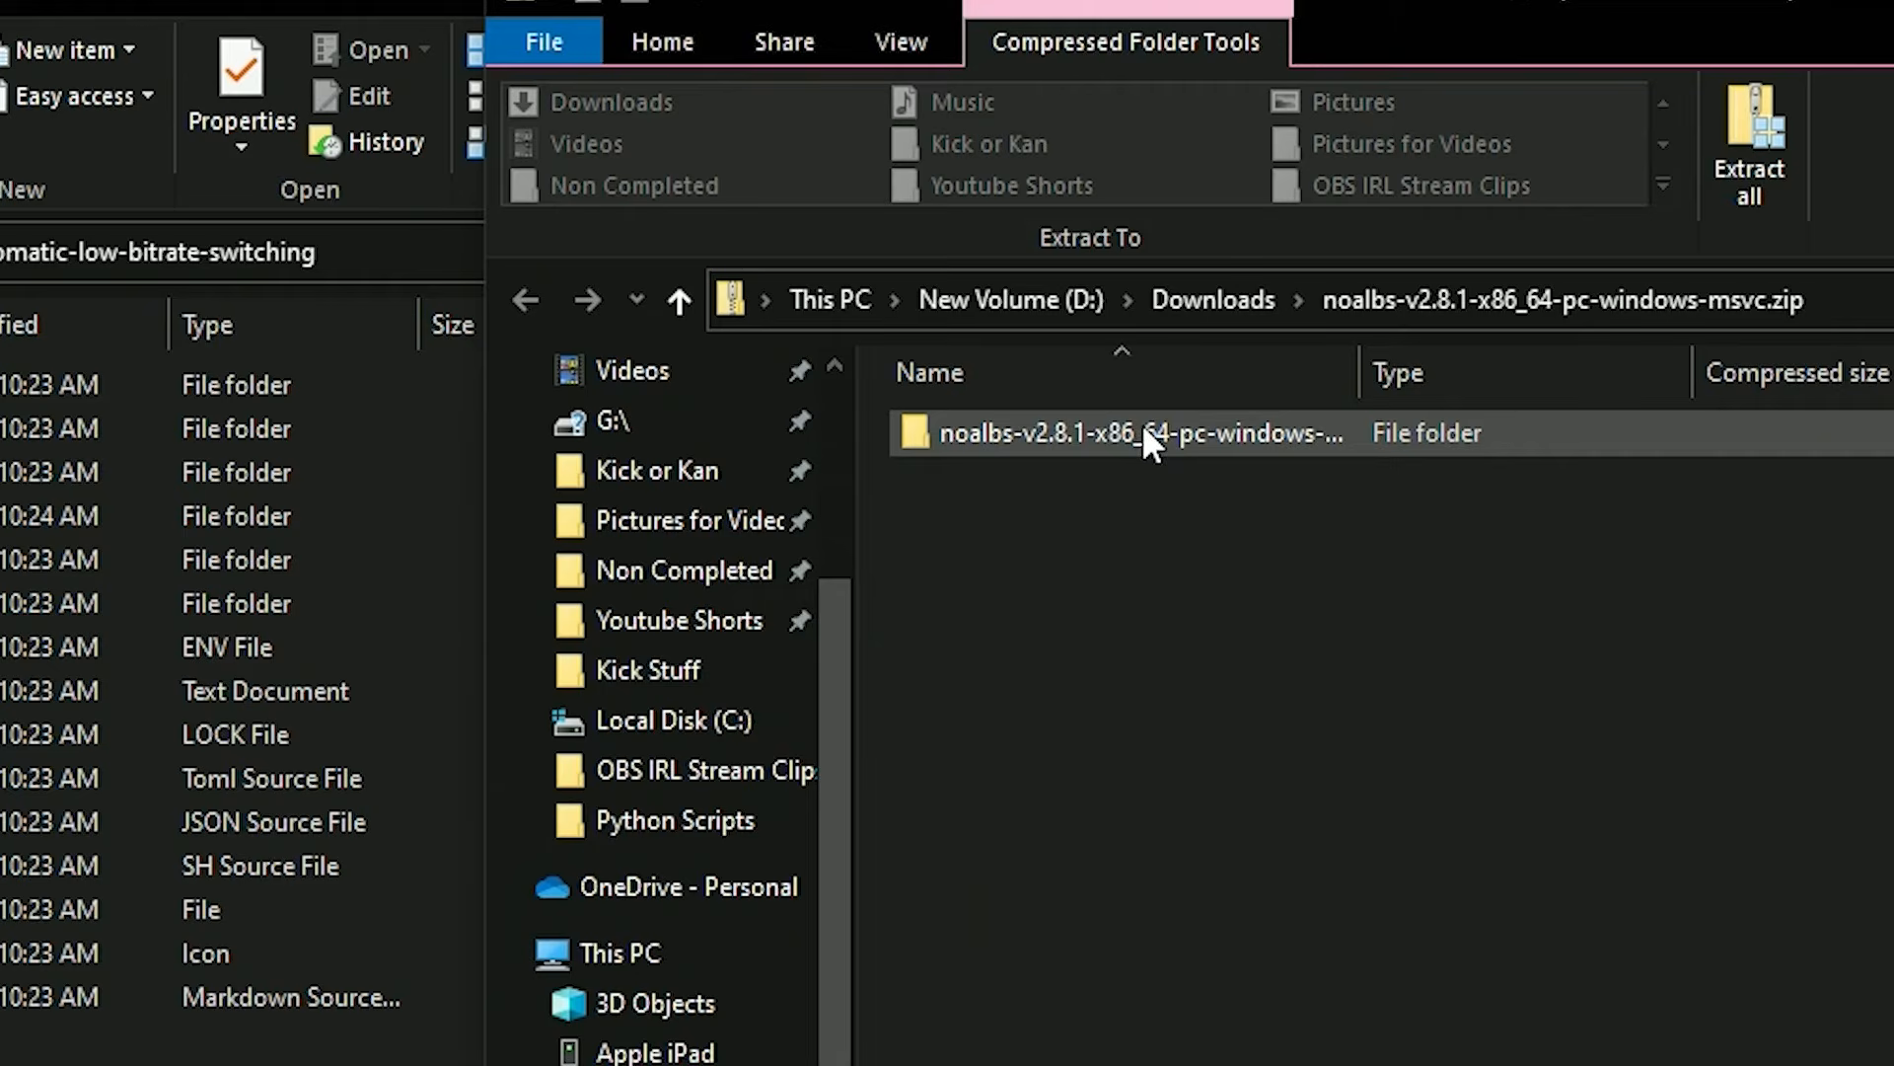
{"action": "double_click", "coordinate": [1142, 427]}
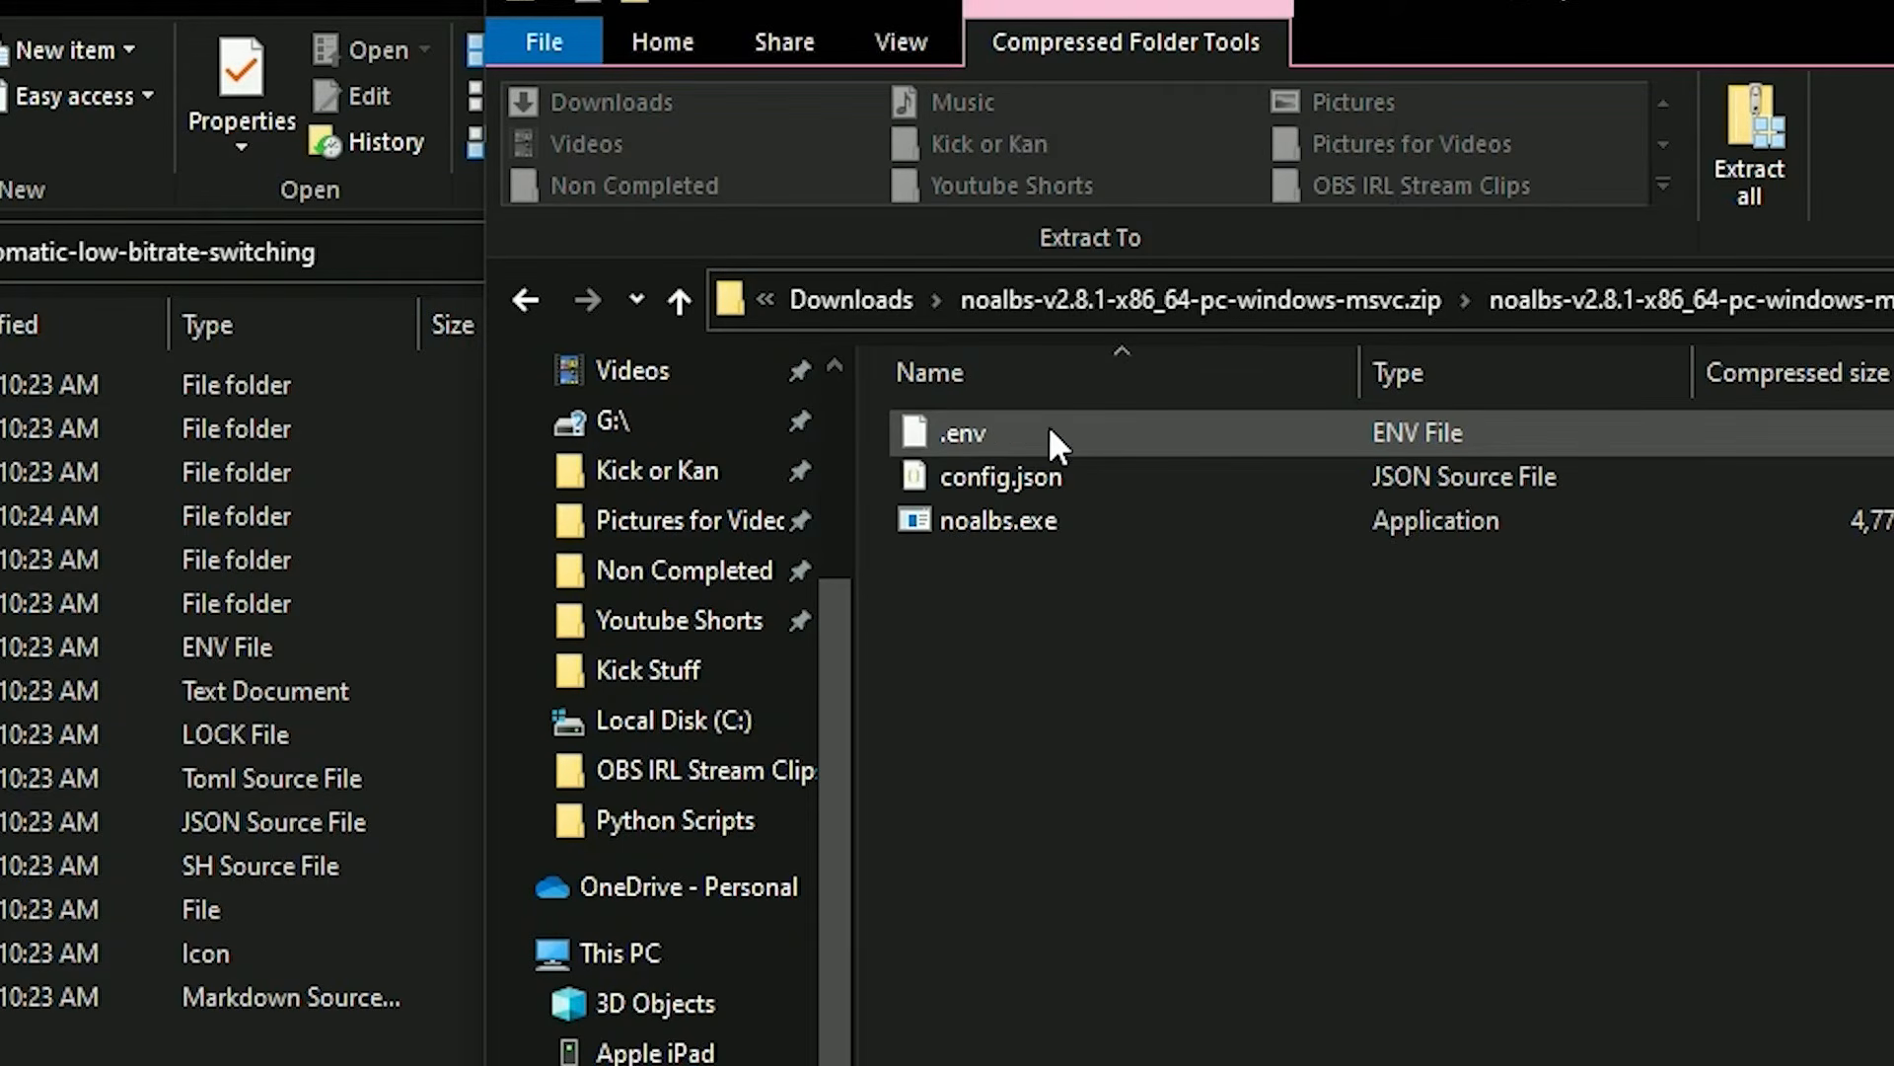
{"action": "left_click", "coordinate": [1074, 521]}
{"action": "left_click_drag", "start_coordinate": [1043, 423], "coordinate": [582, 744]}
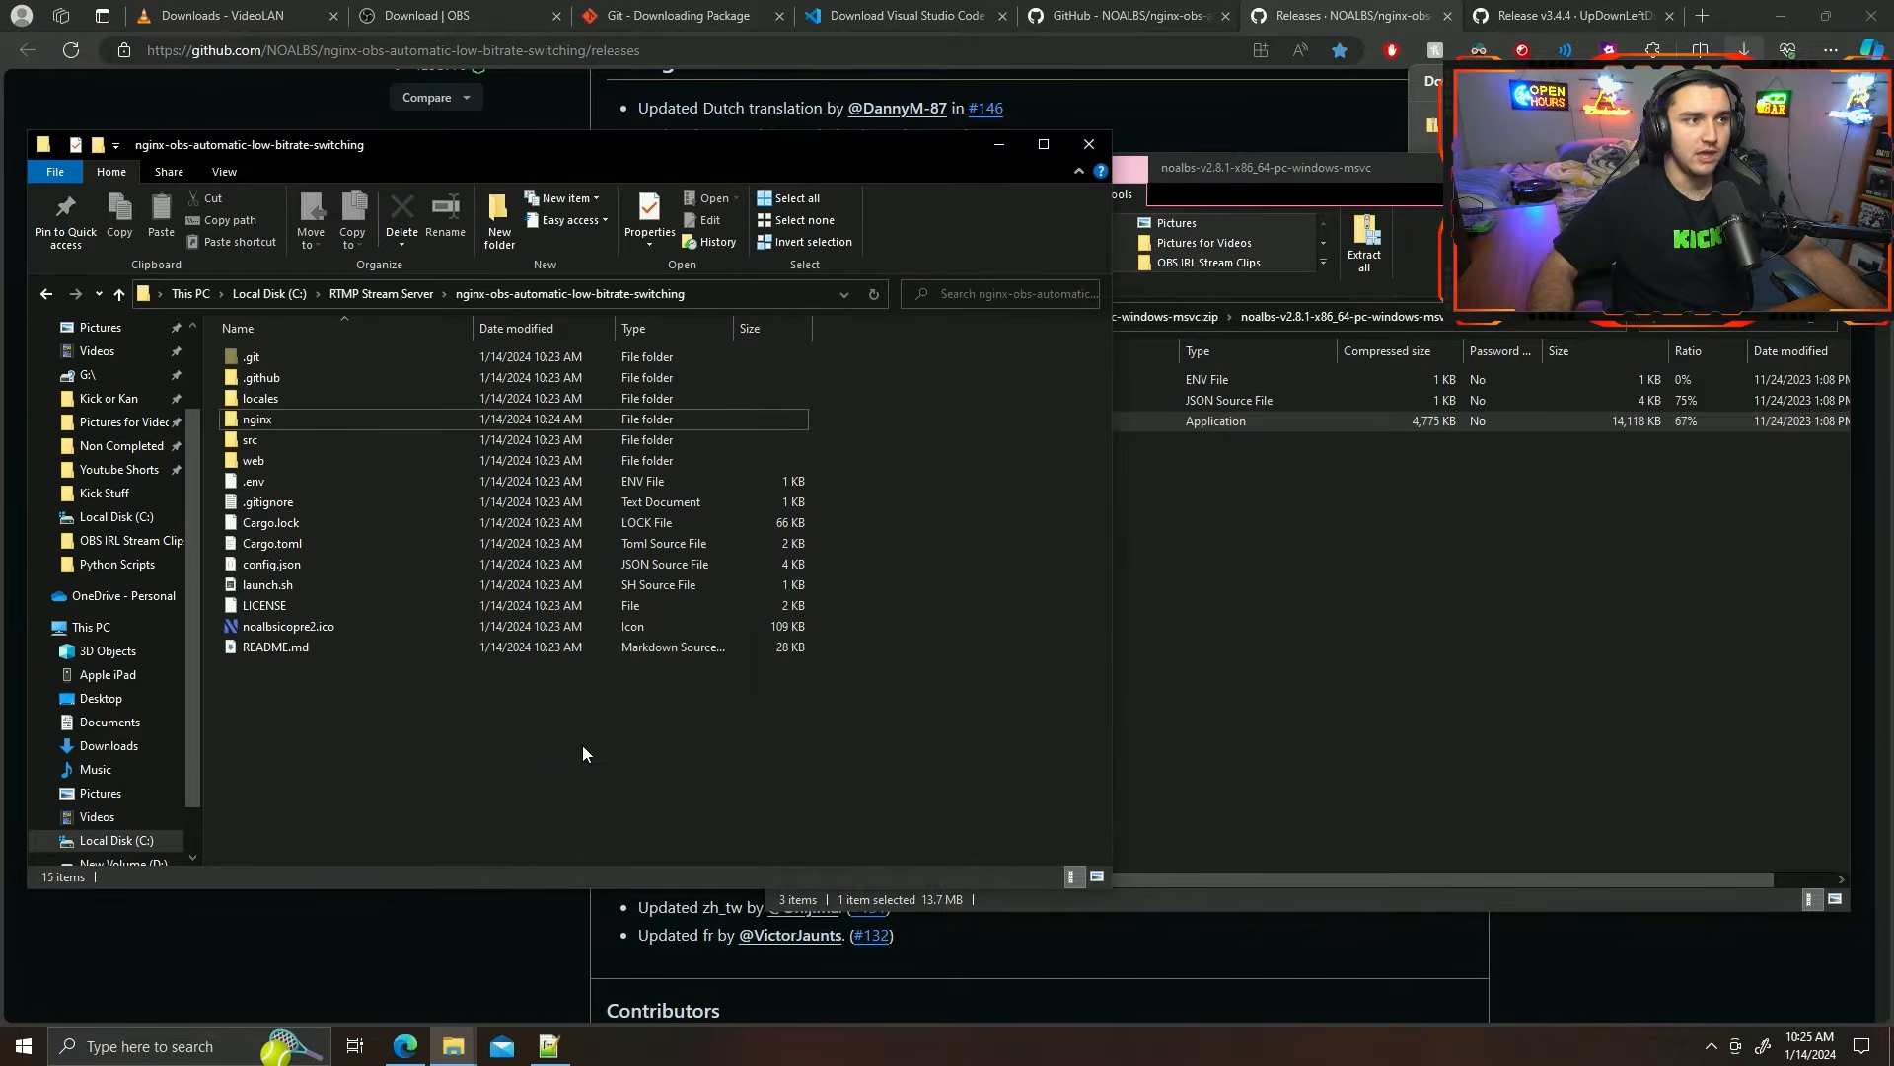
{"action": "left_click", "coordinate": [707, 752]}
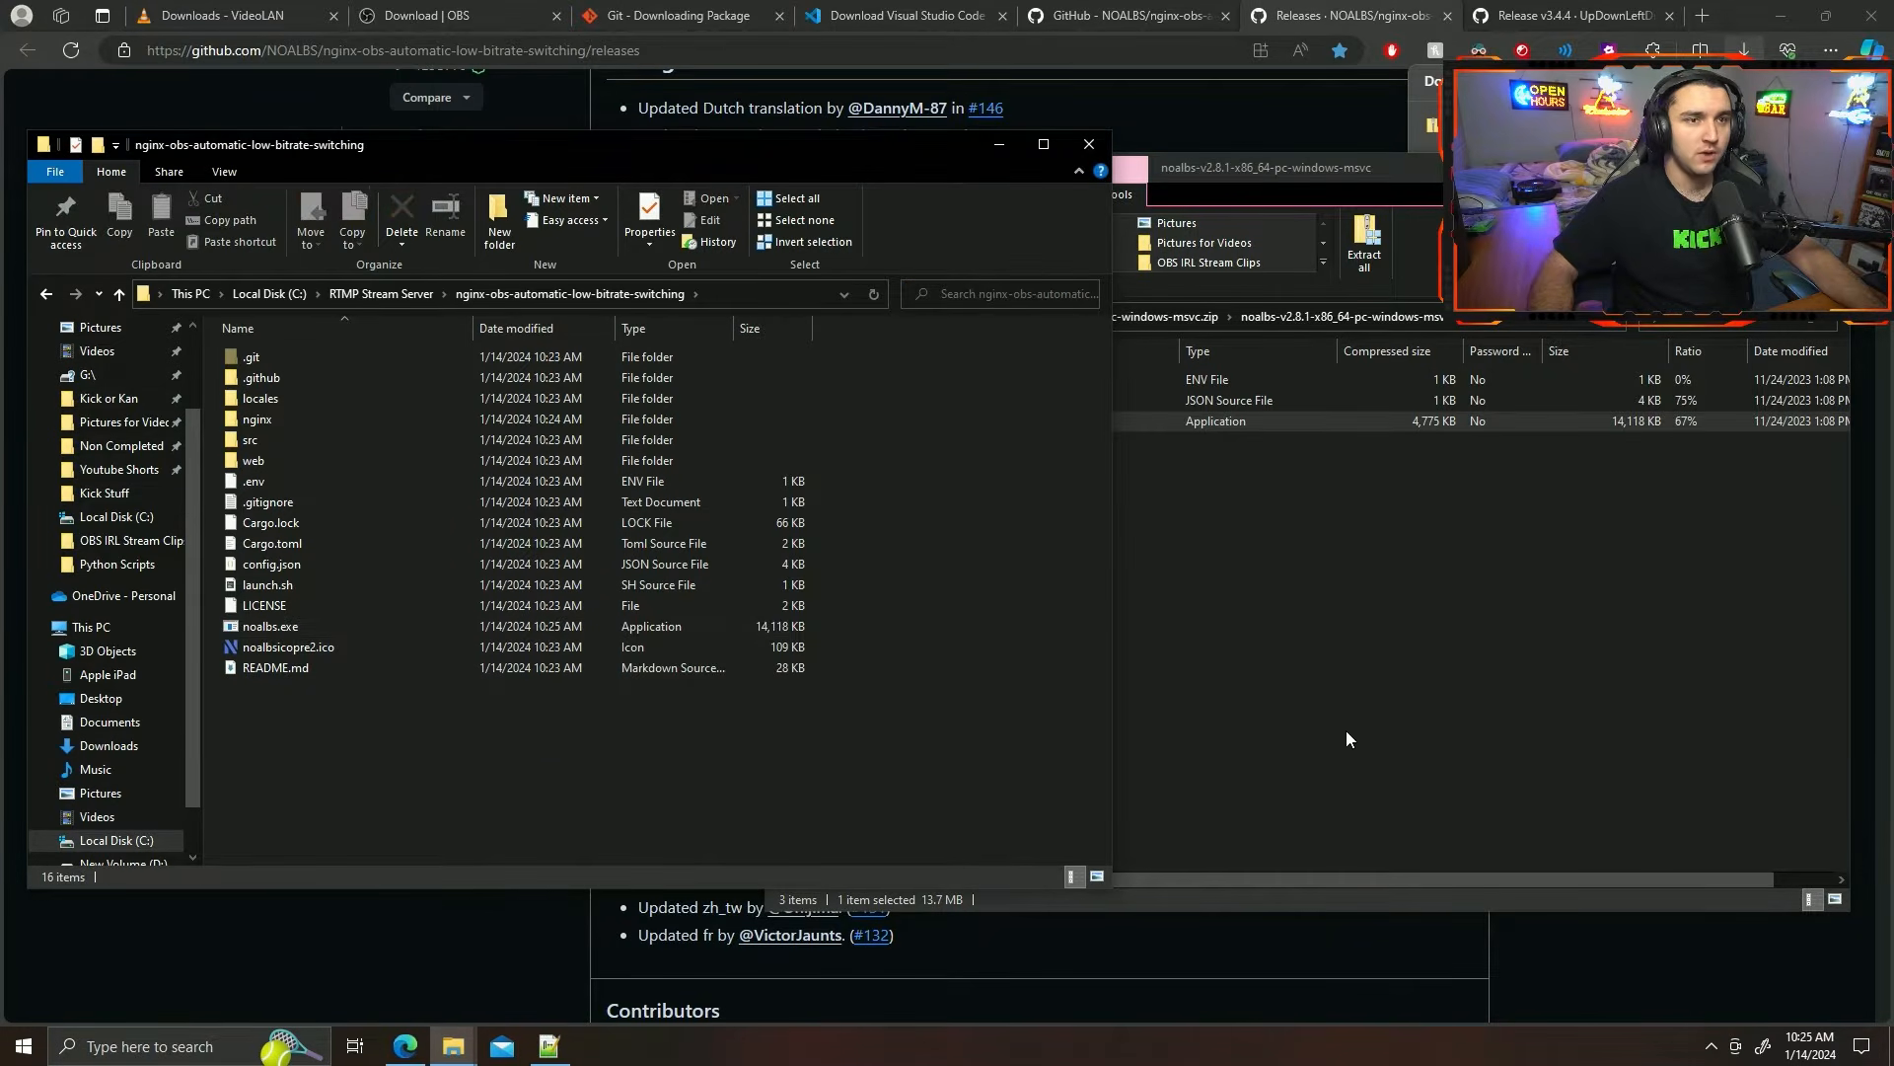
Close the NOALBS archive window and delete the downloaded zip file.
{"action": "left_click", "coordinate": [1345, 733]}
{"action": "left_click", "coordinate": [1827, 168]}
{"action": "left_click", "coordinate": [1733, 126]}
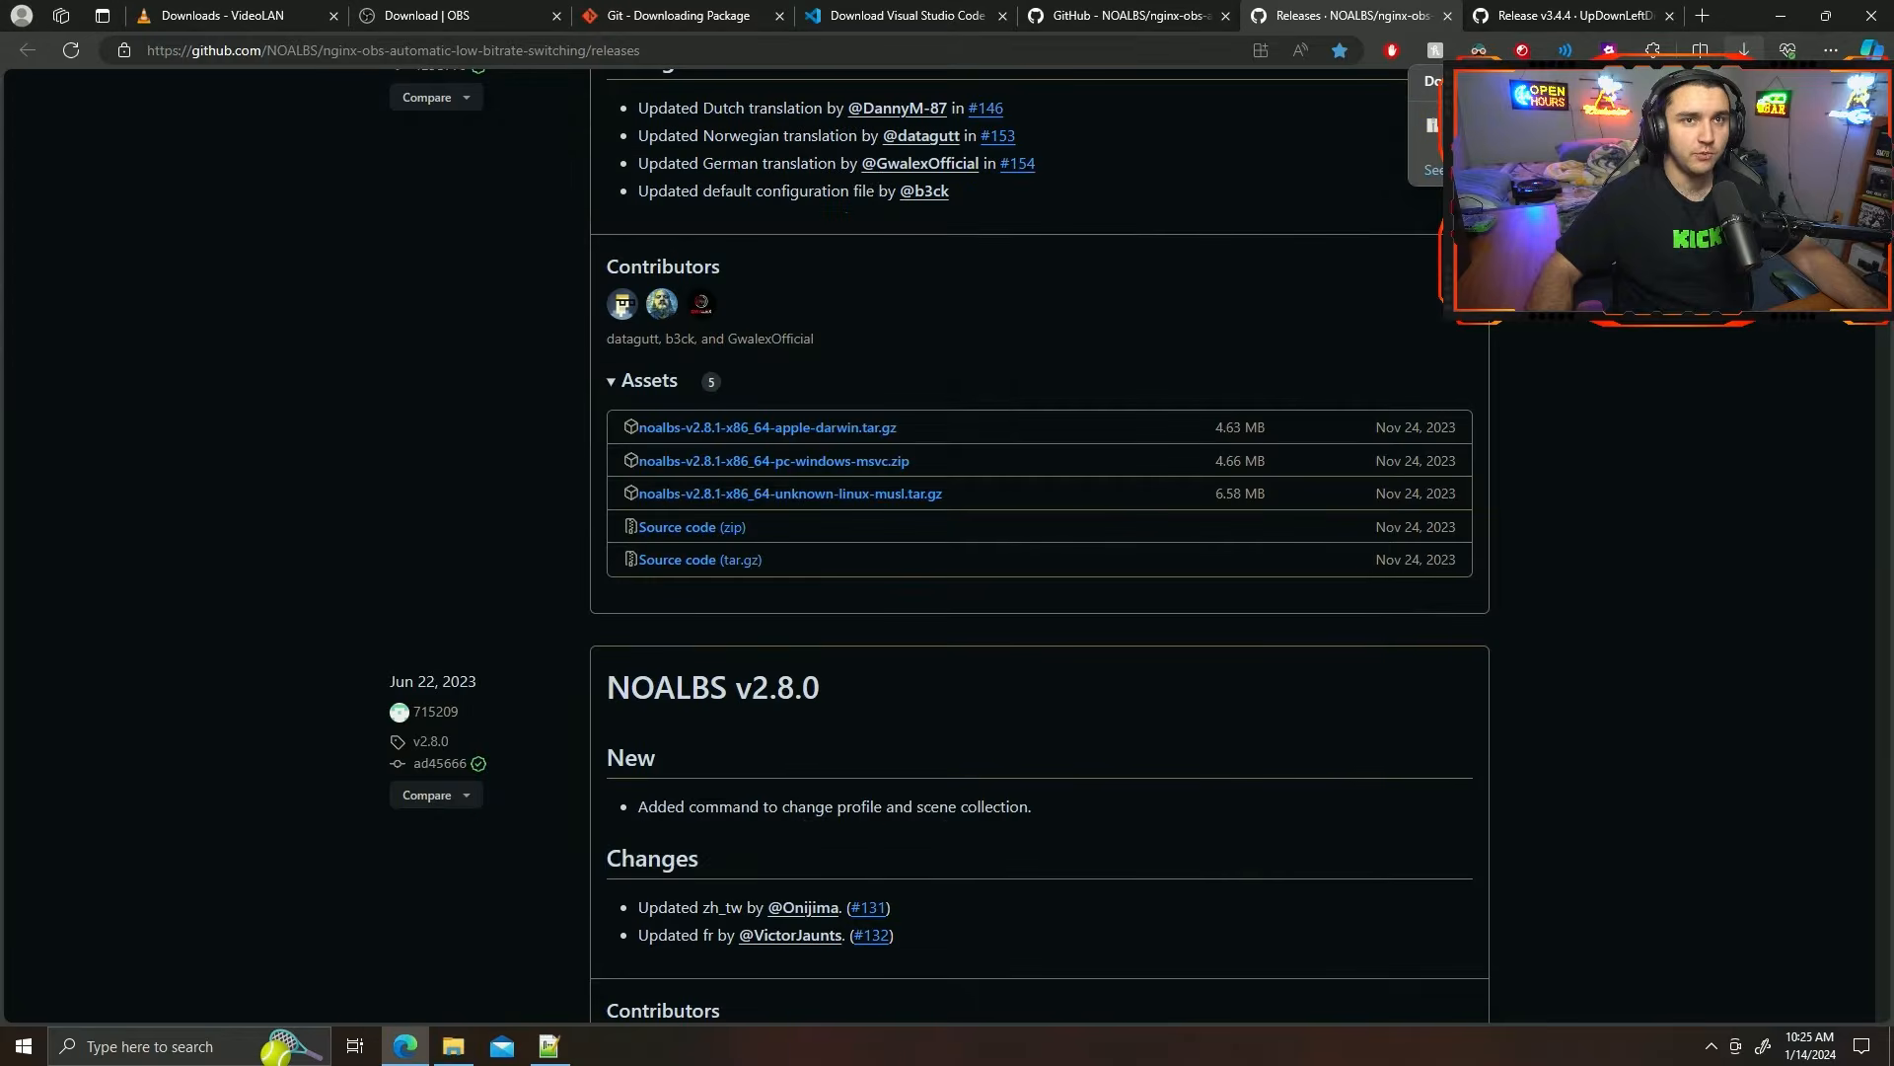
Bring back the nginx-obs-automatic-low-bitrate-switching folder window and open its nginx subfolder.
{"action": "left_click", "coordinate": [455, 1045]}
{"action": "left_click_drag", "start_coordinate": [664, 152], "coordinate": [1048, 120]}
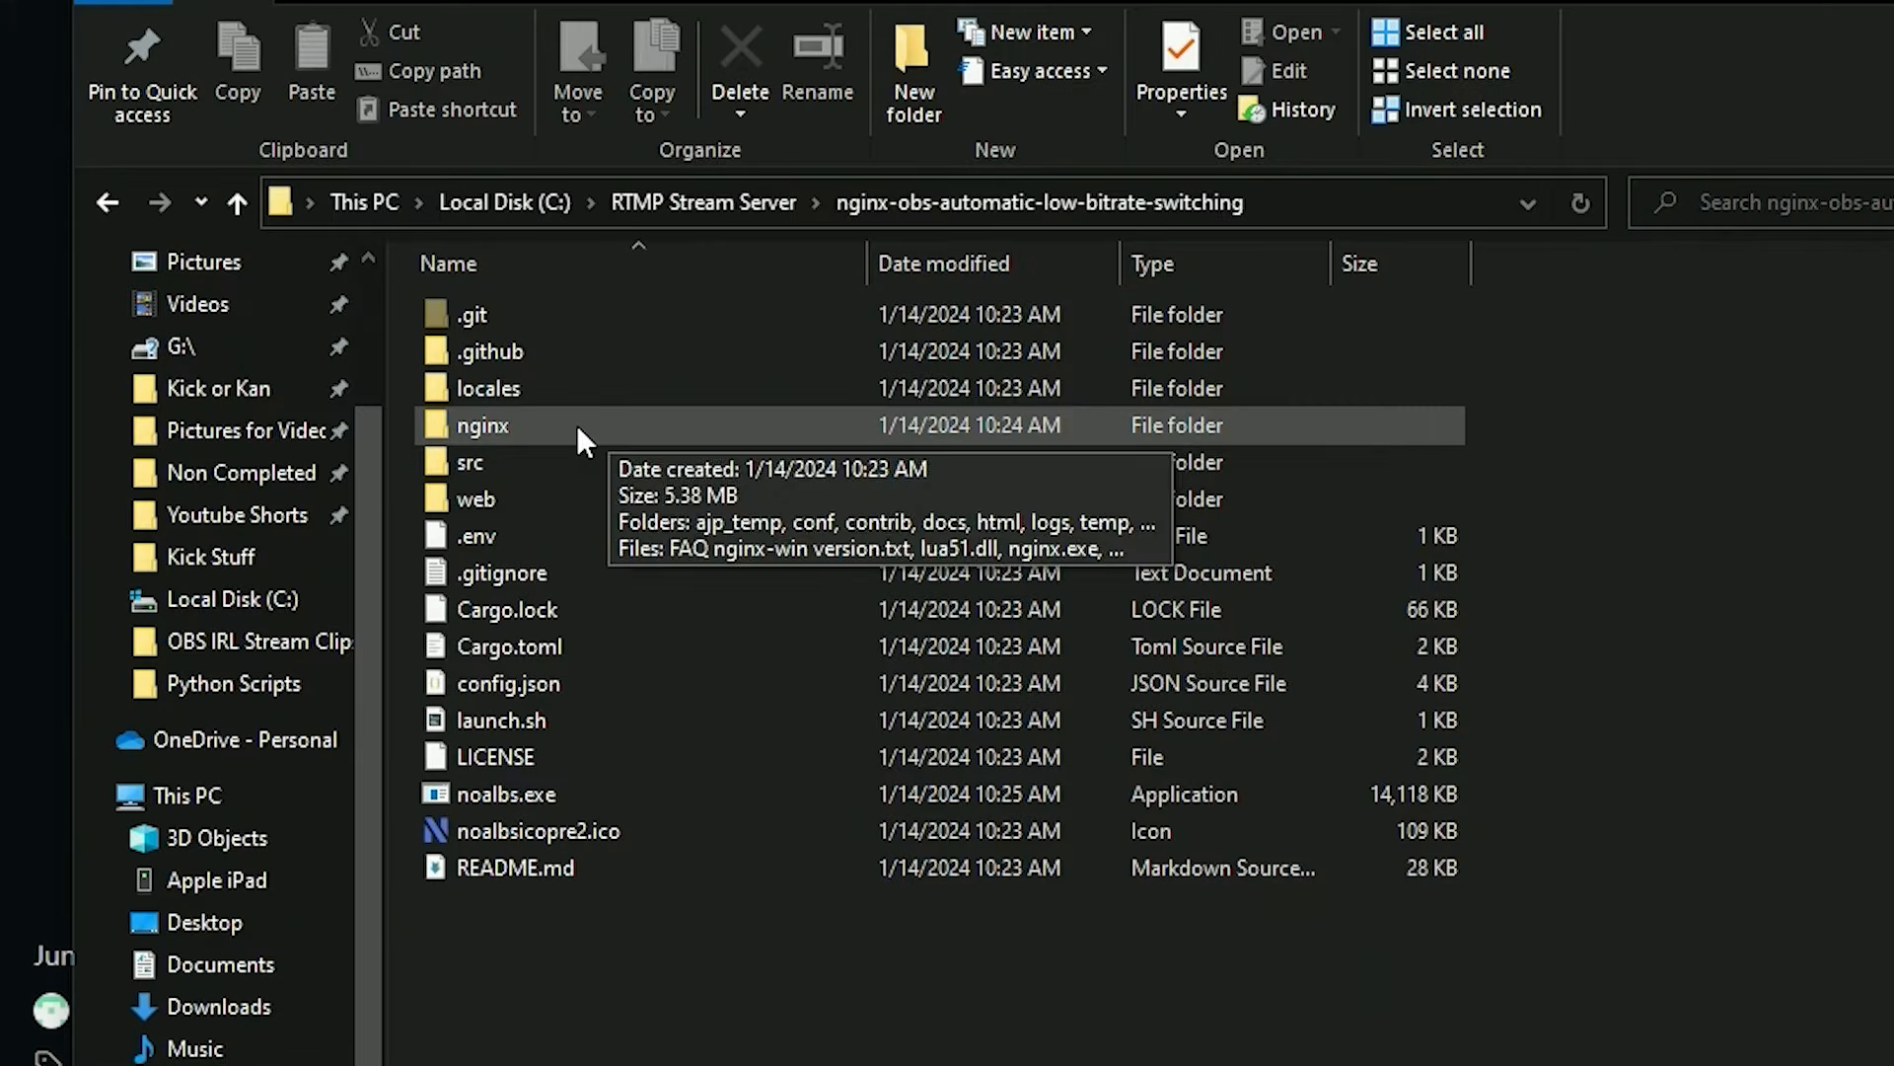
{"action": "double_click", "coordinate": [576, 425]}
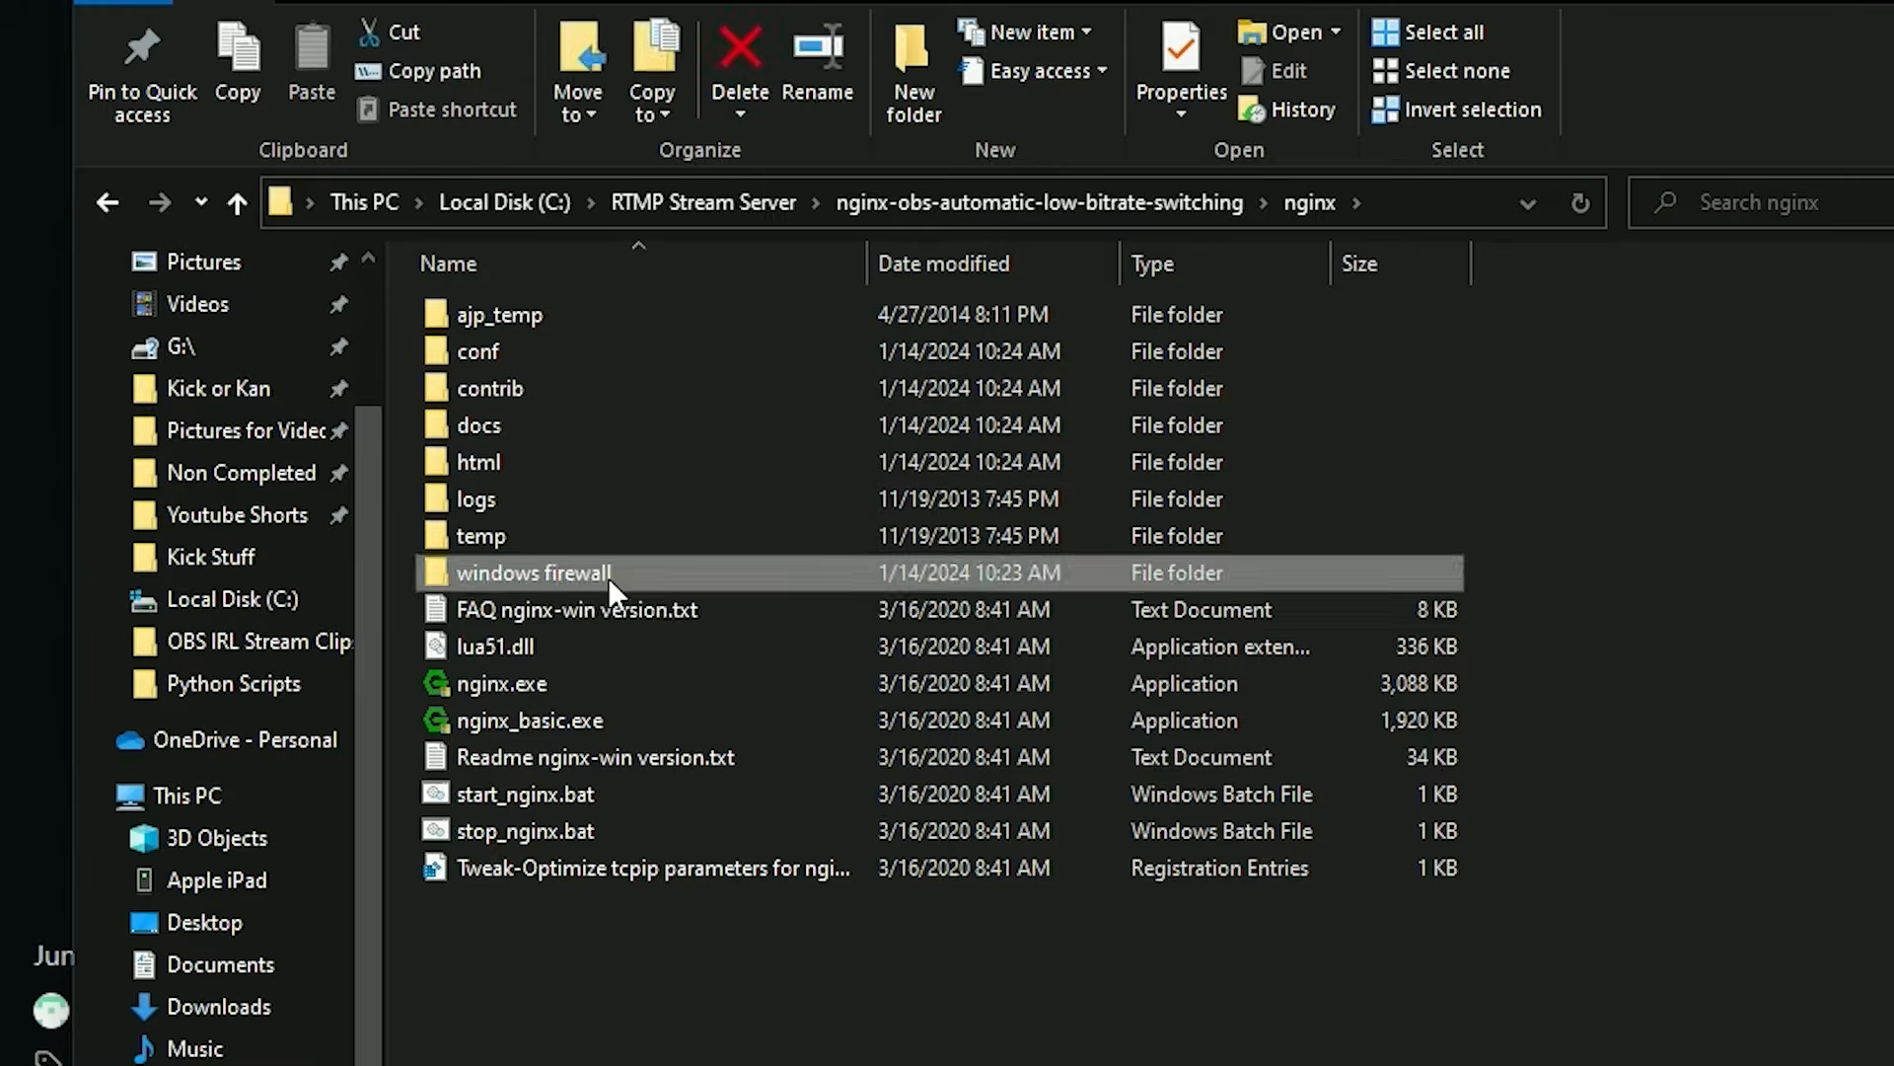
Look in the windows firewall folder for open.firewall.ports_run.as.admin.bat, and go back to the nginx folder.
{"action": "double_click", "coordinate": [607, 579]}
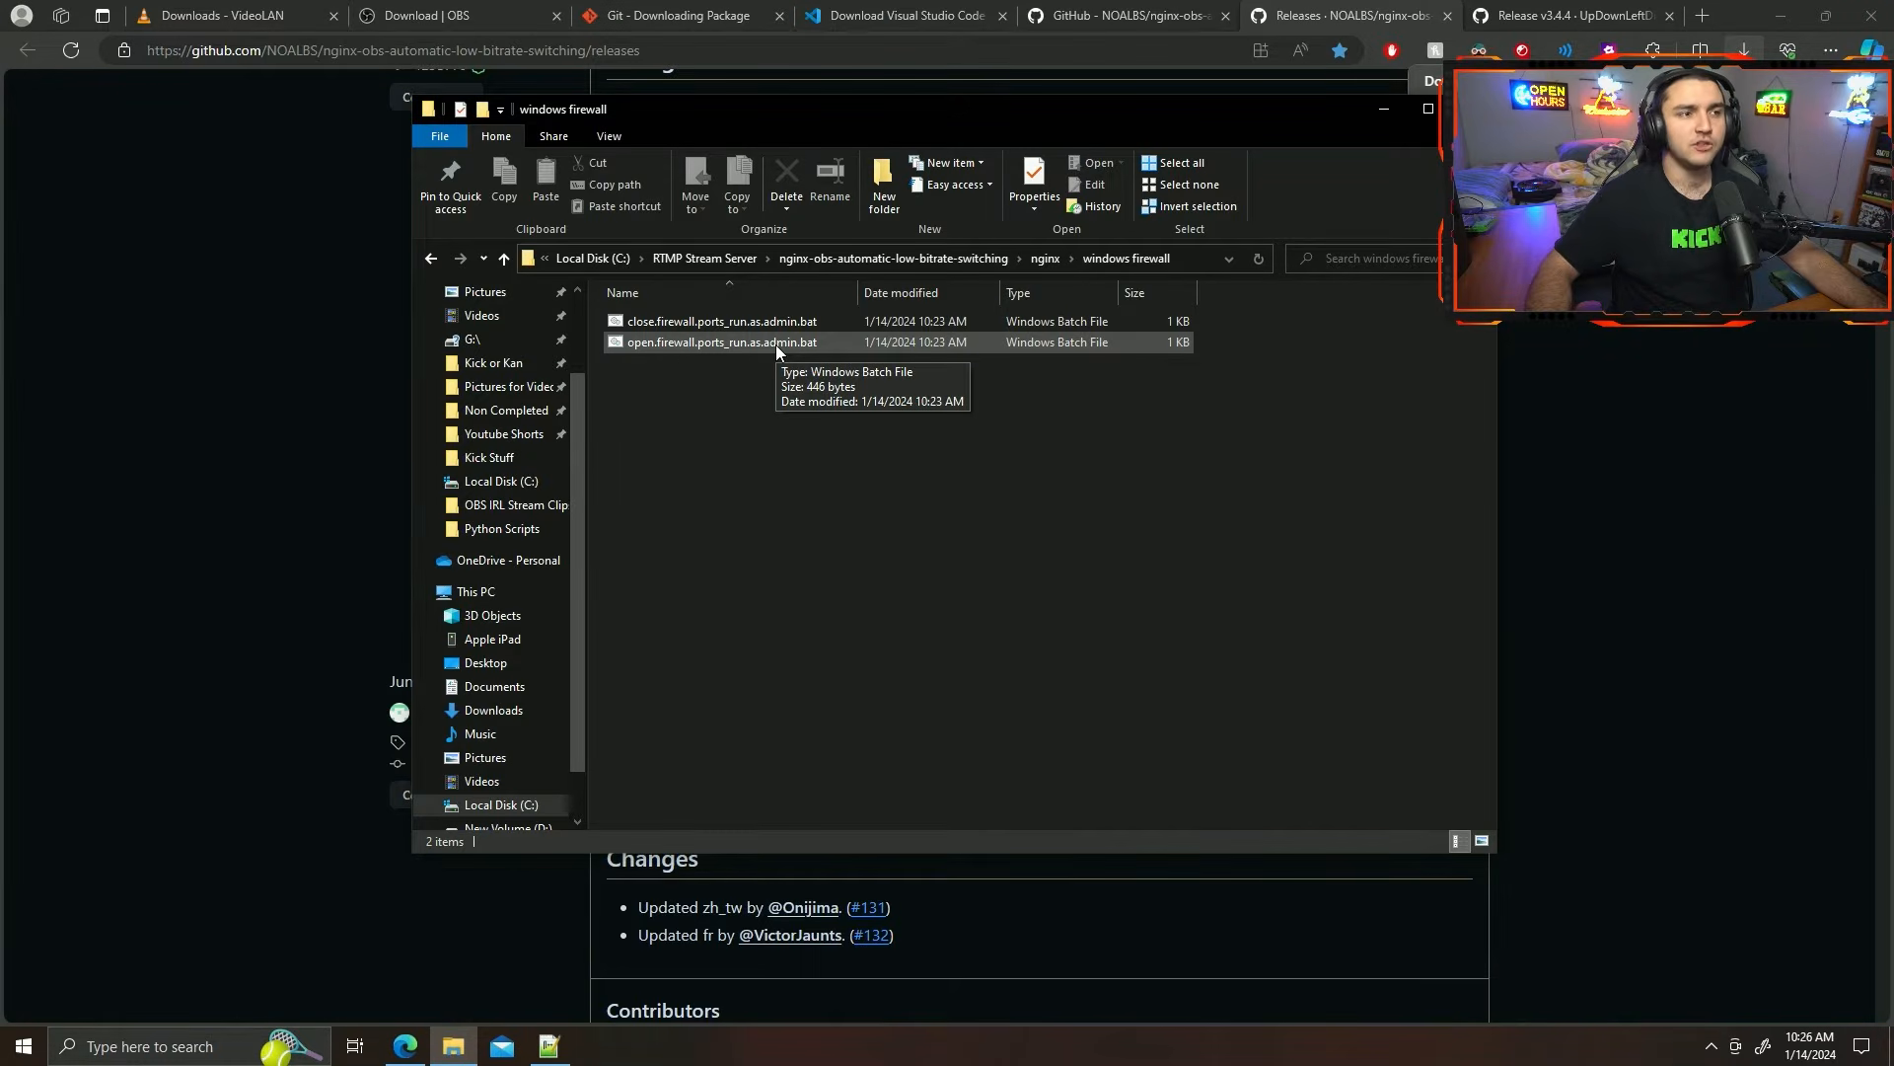
{"action": "left_click", "coordinate": [776, 344]}
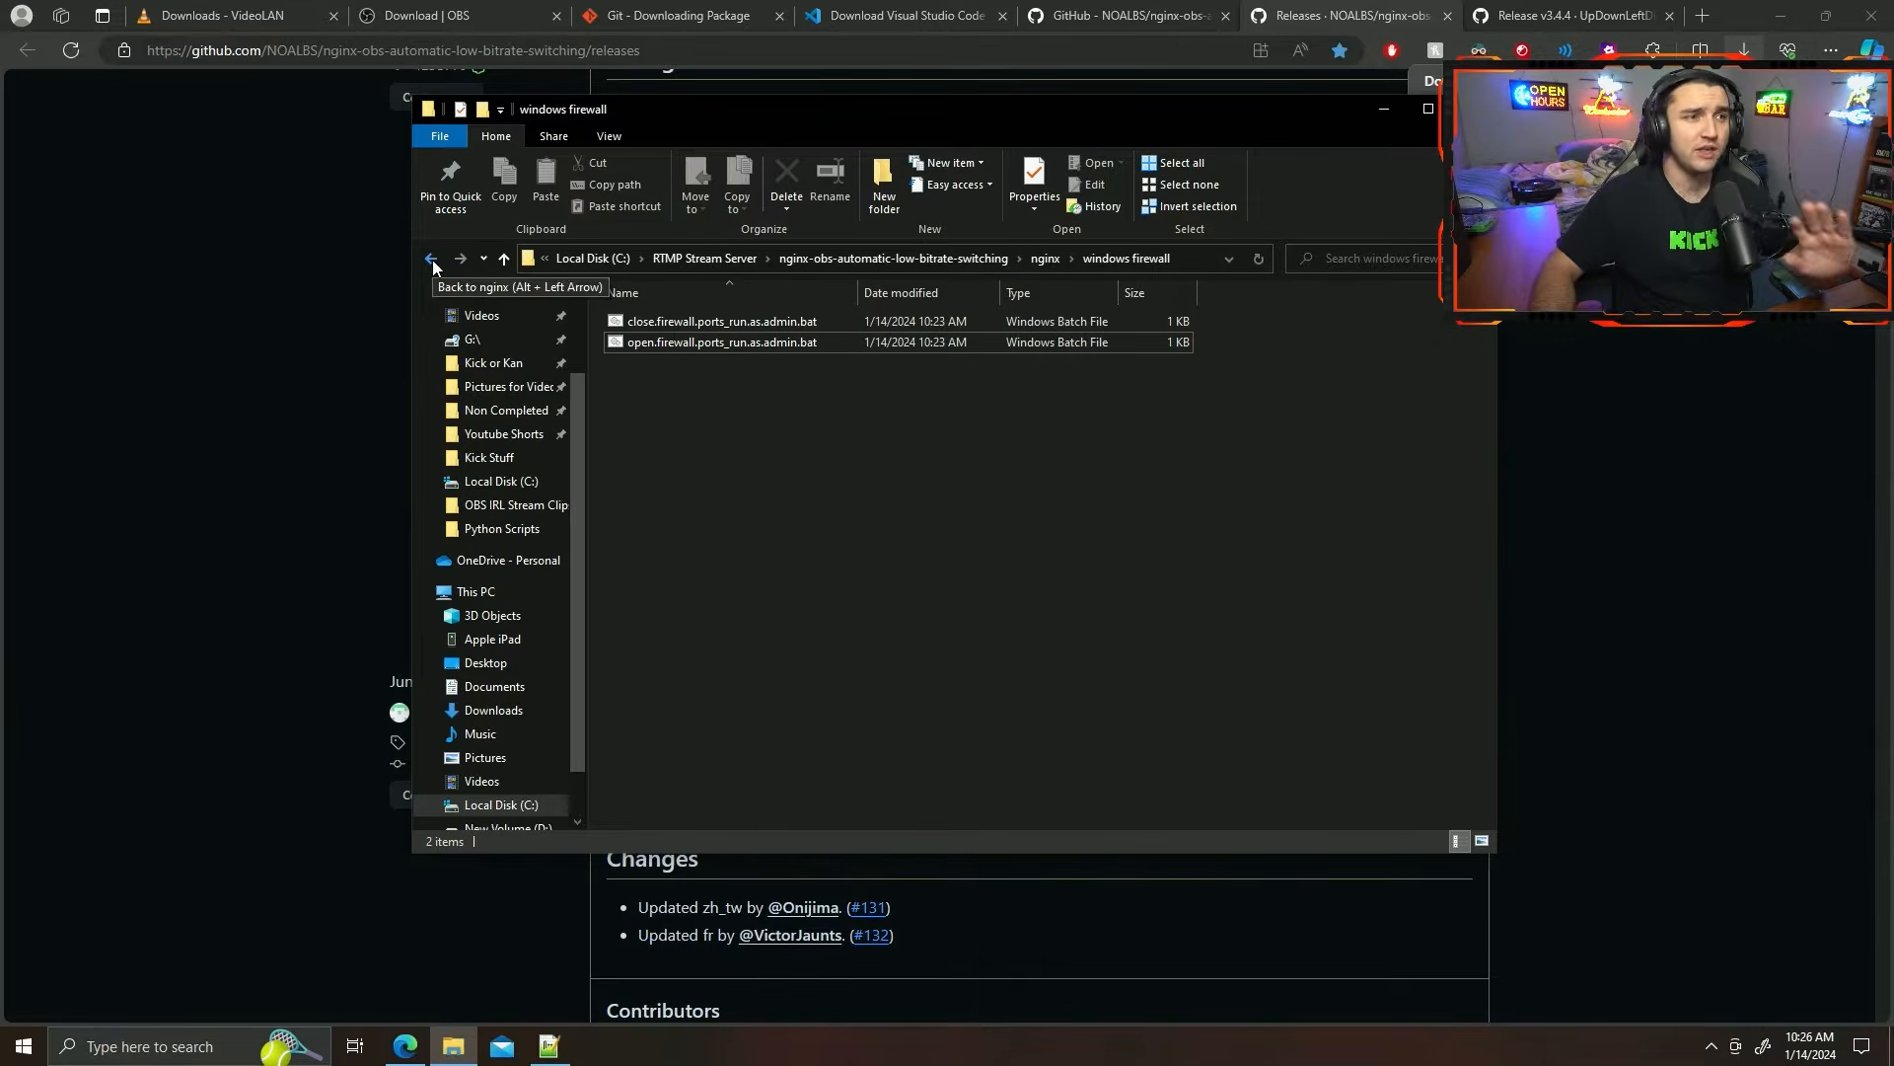
{"action": "left_click", "coordinate": [432, 259]}
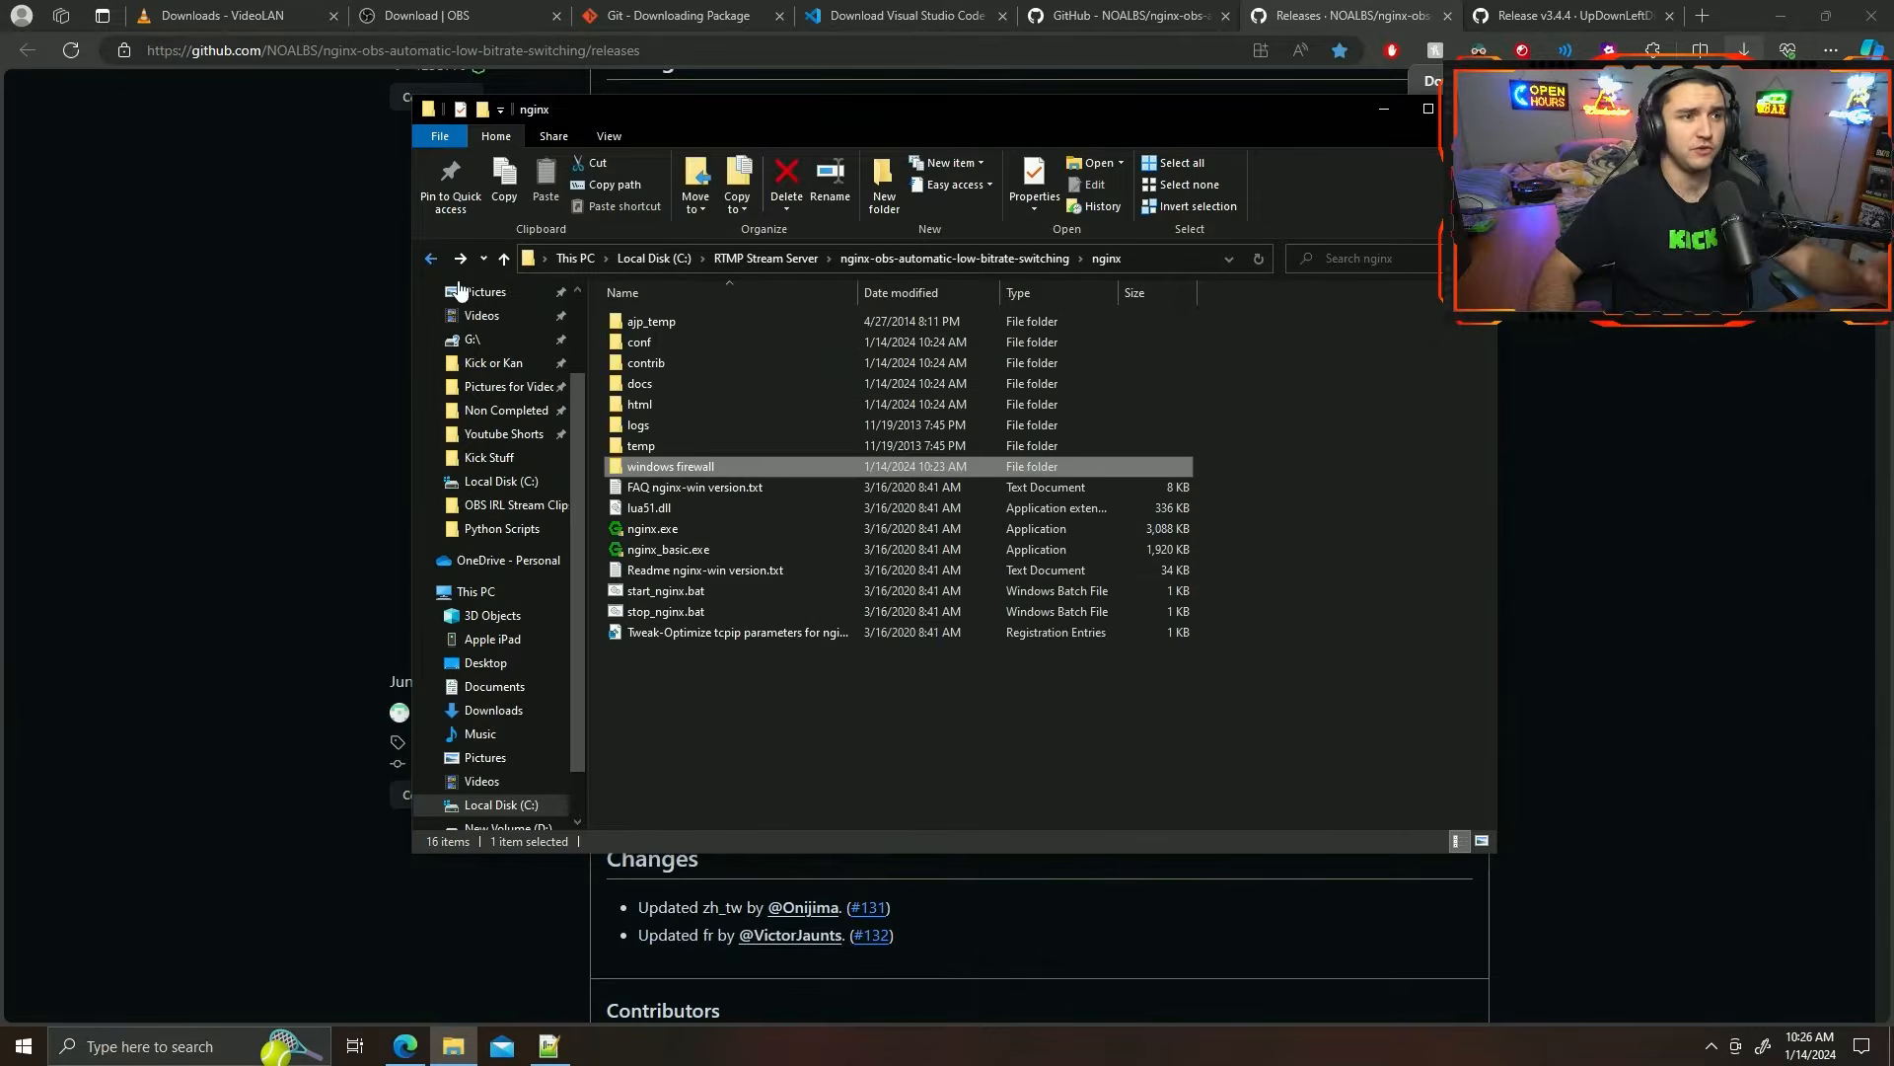
Create a shortcut for nginx.exe and move it into the RTMP Stream Server folder.
{"action": "left_click", "coordinate": [833, 730]}
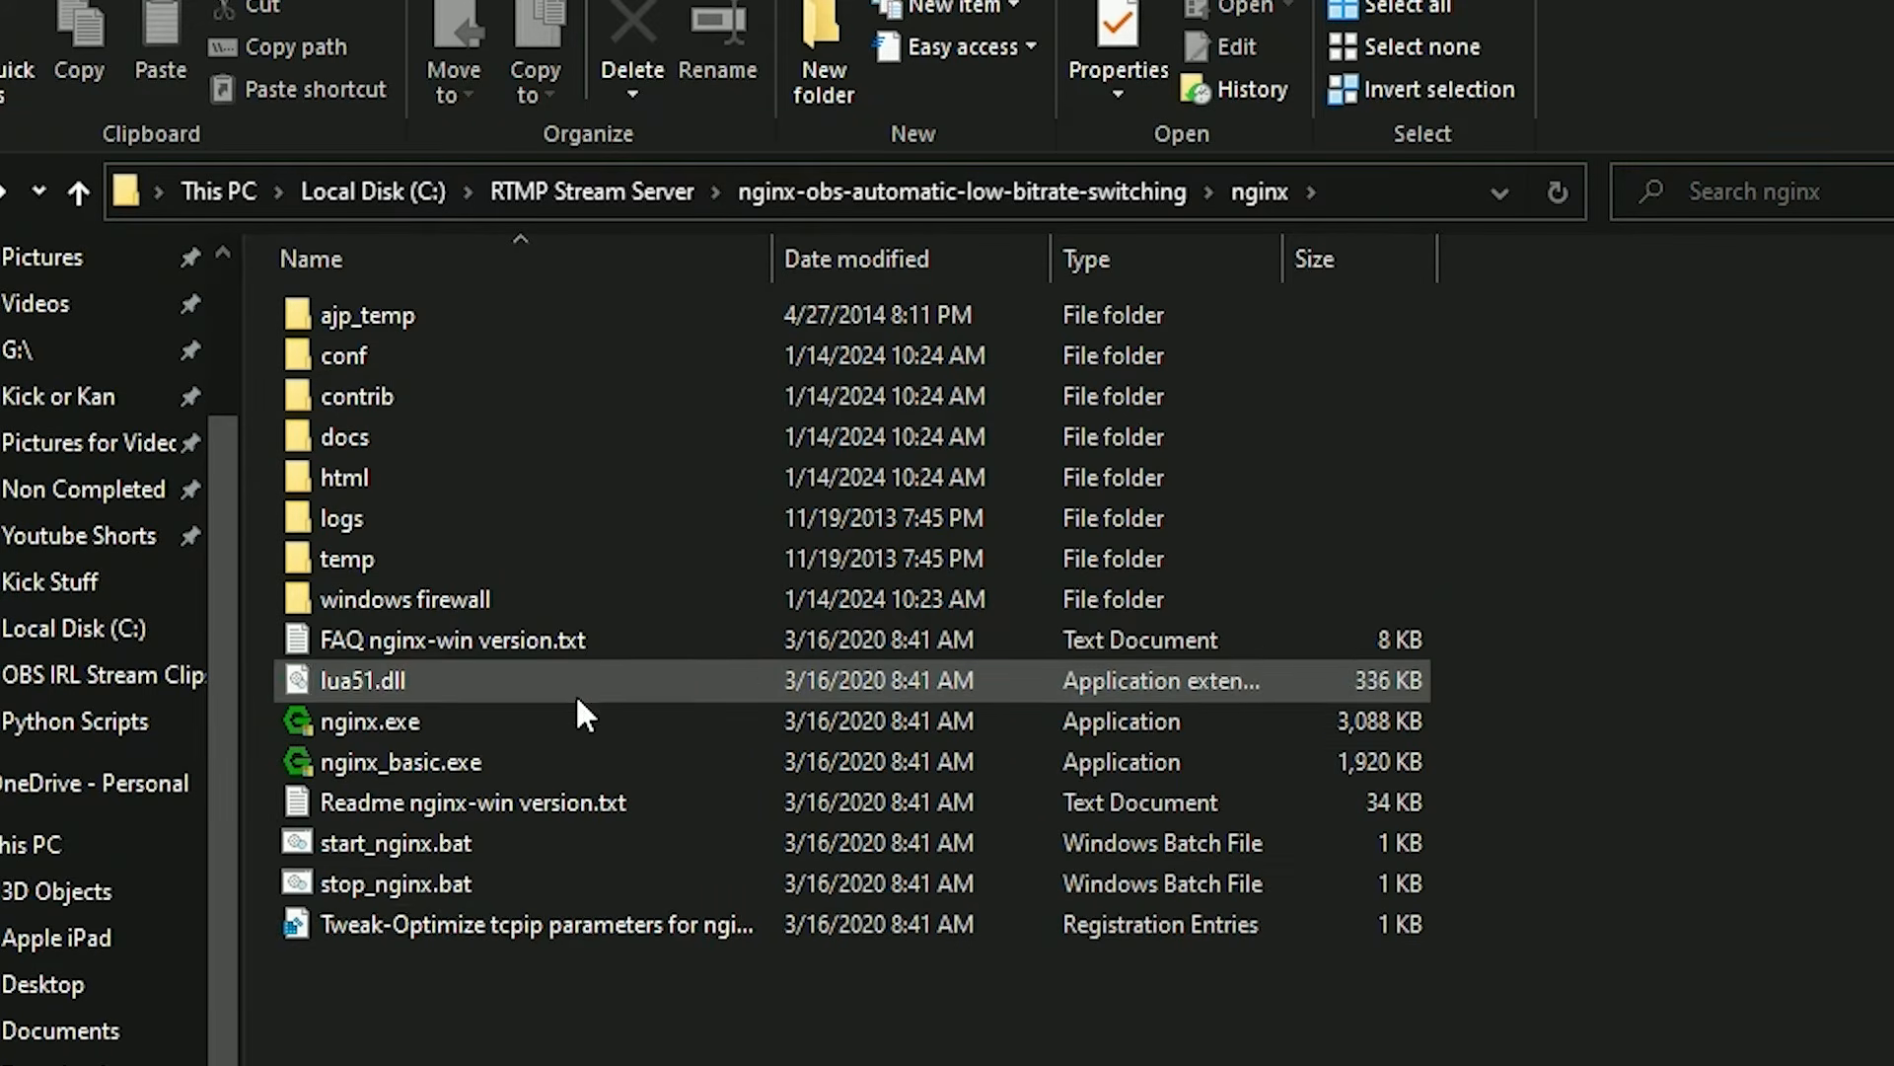
{"action": "left_click", "coordinate": [487, 717]}
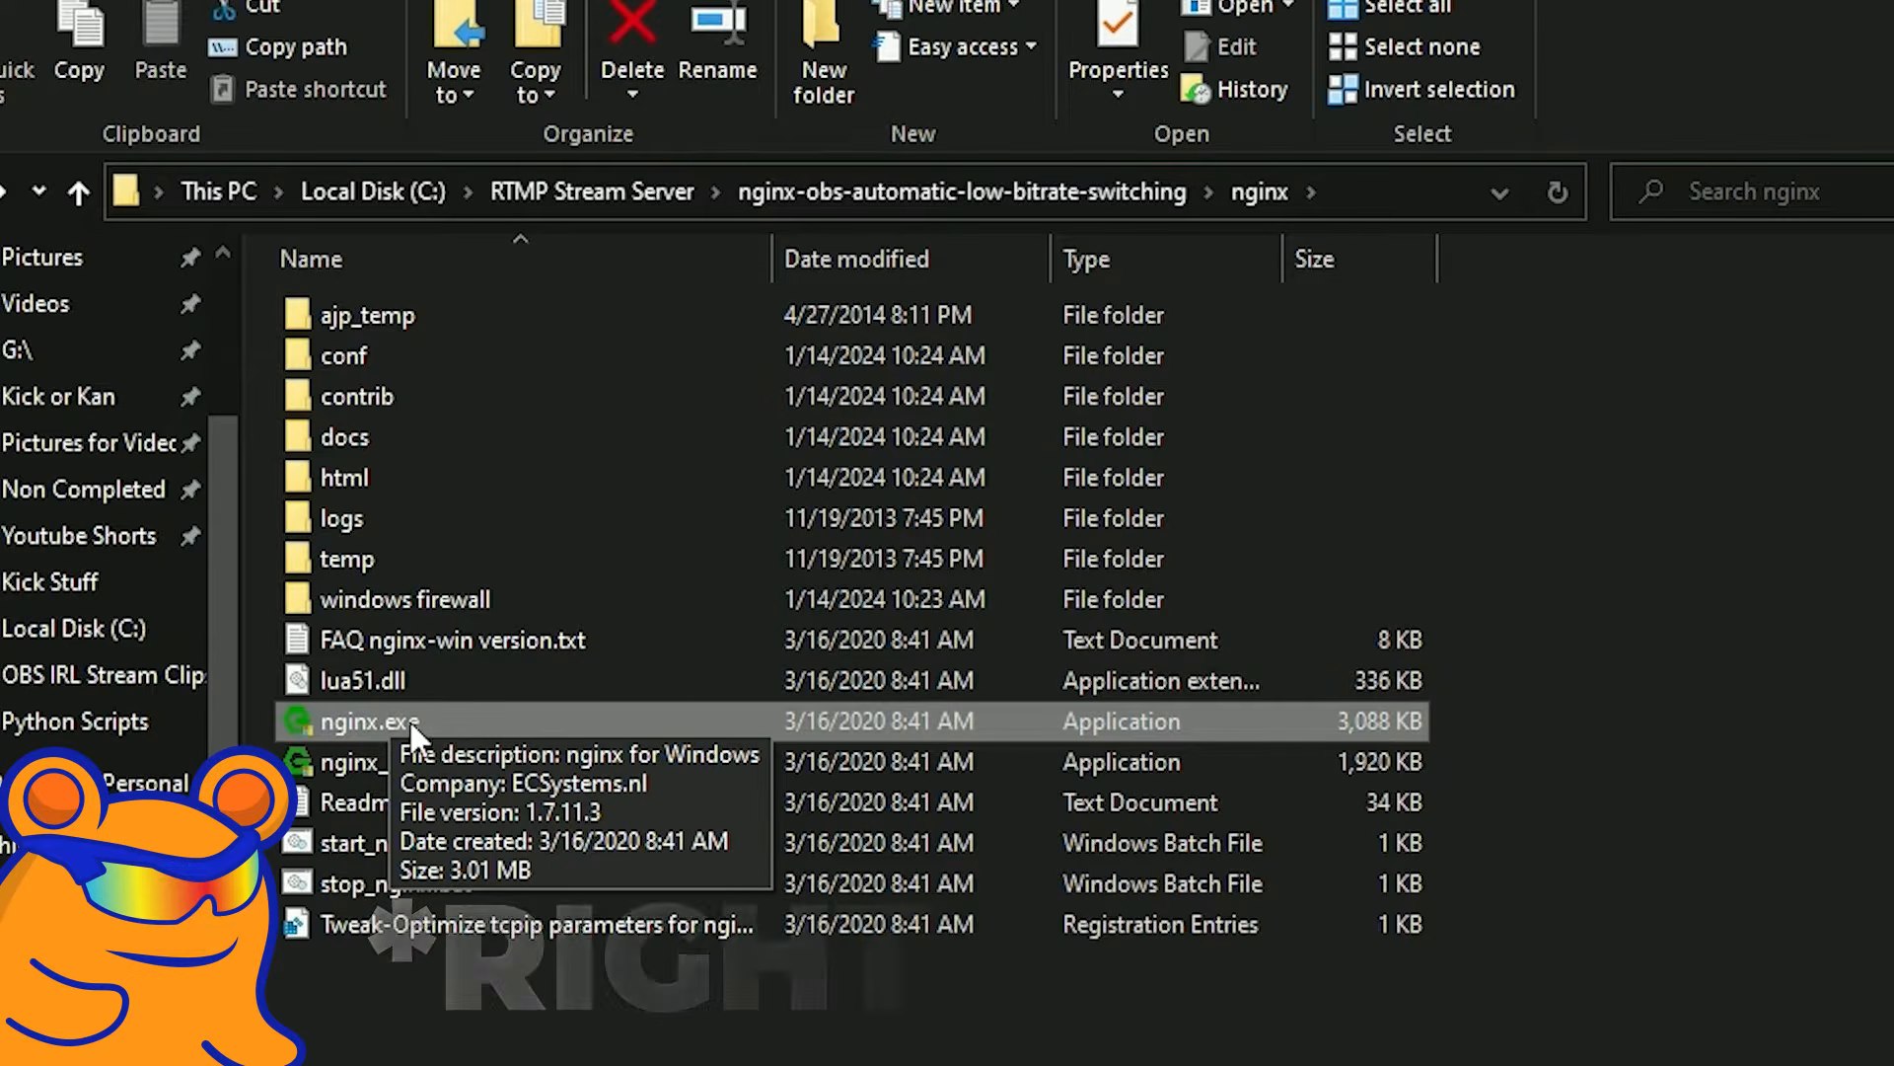
{"action": "right_click", "coordinate": [473, 721]}
{"action": "left_click", "coordinate": [650, 861]}
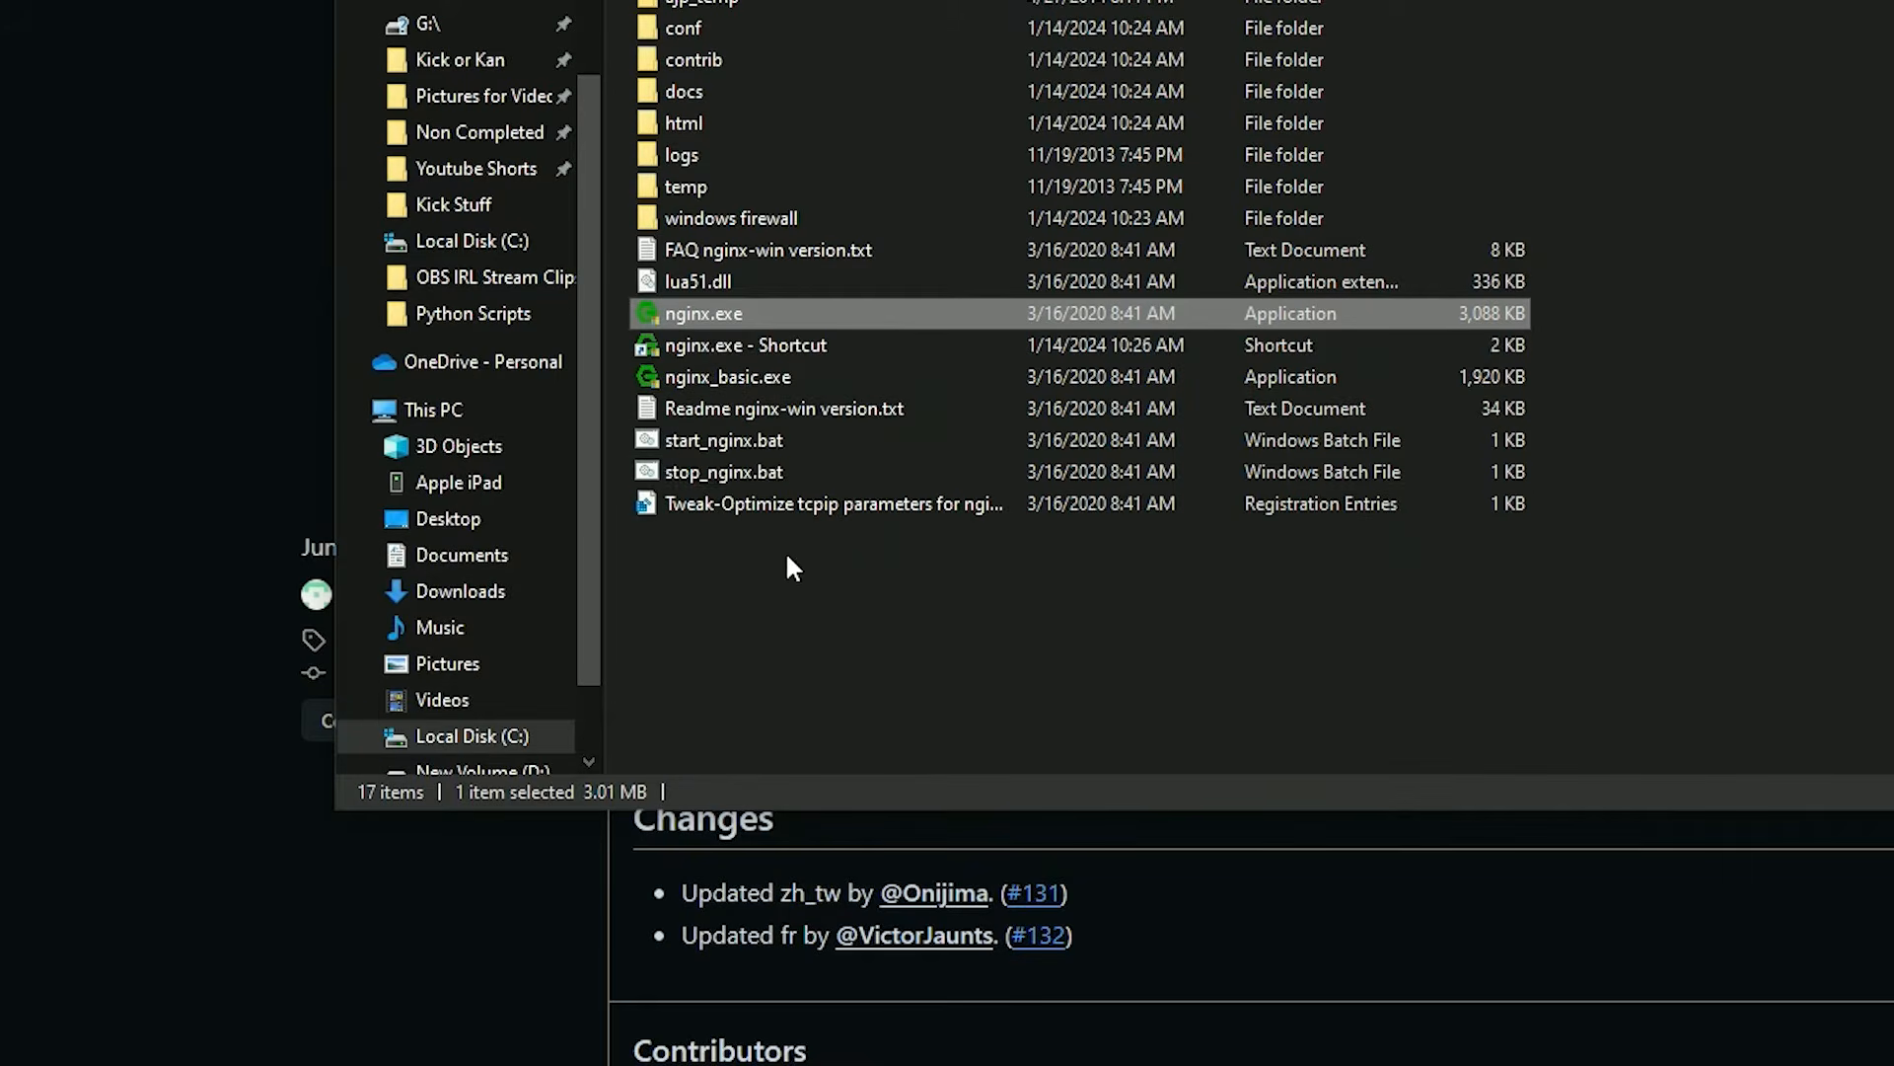
{"action": "left_click", "coordinate": [805, 345]}
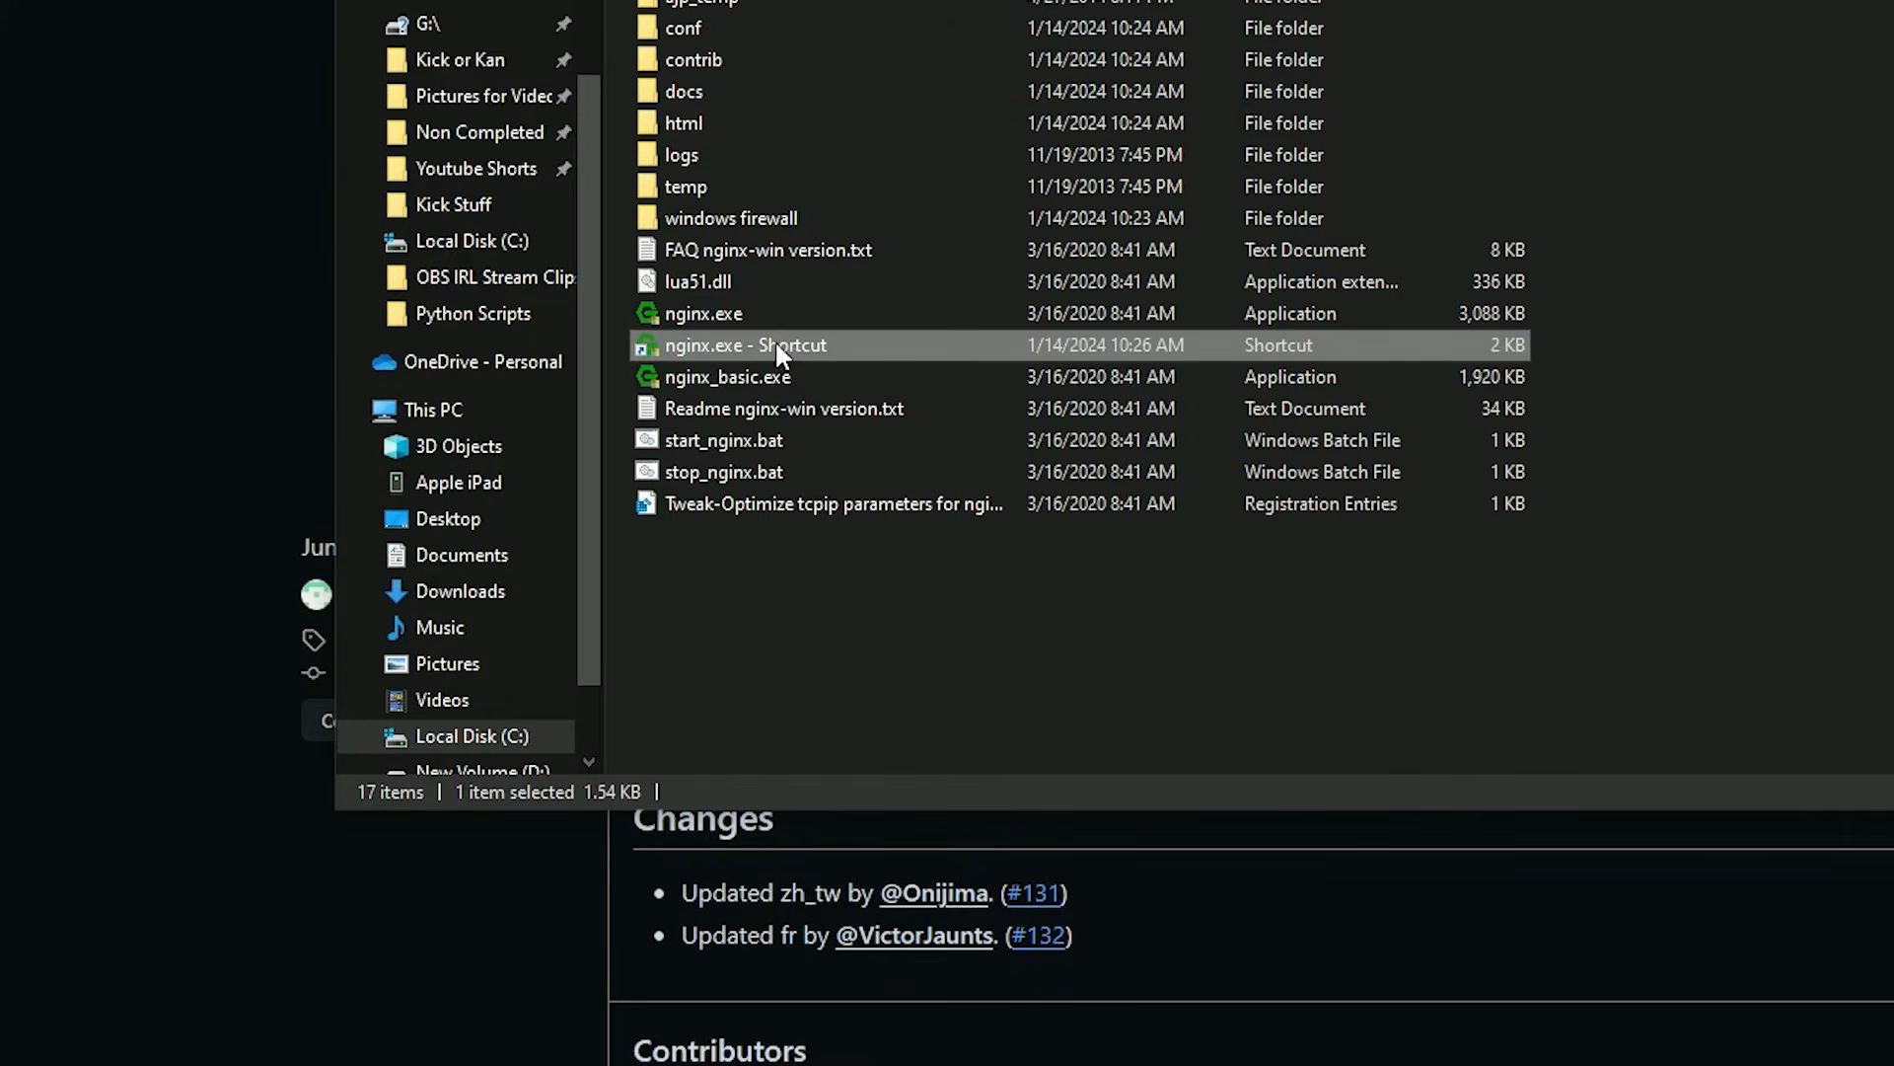
{"action": "left_click_drag", "start_coordinate": [774, 421], "coordinate": [881, 256]}
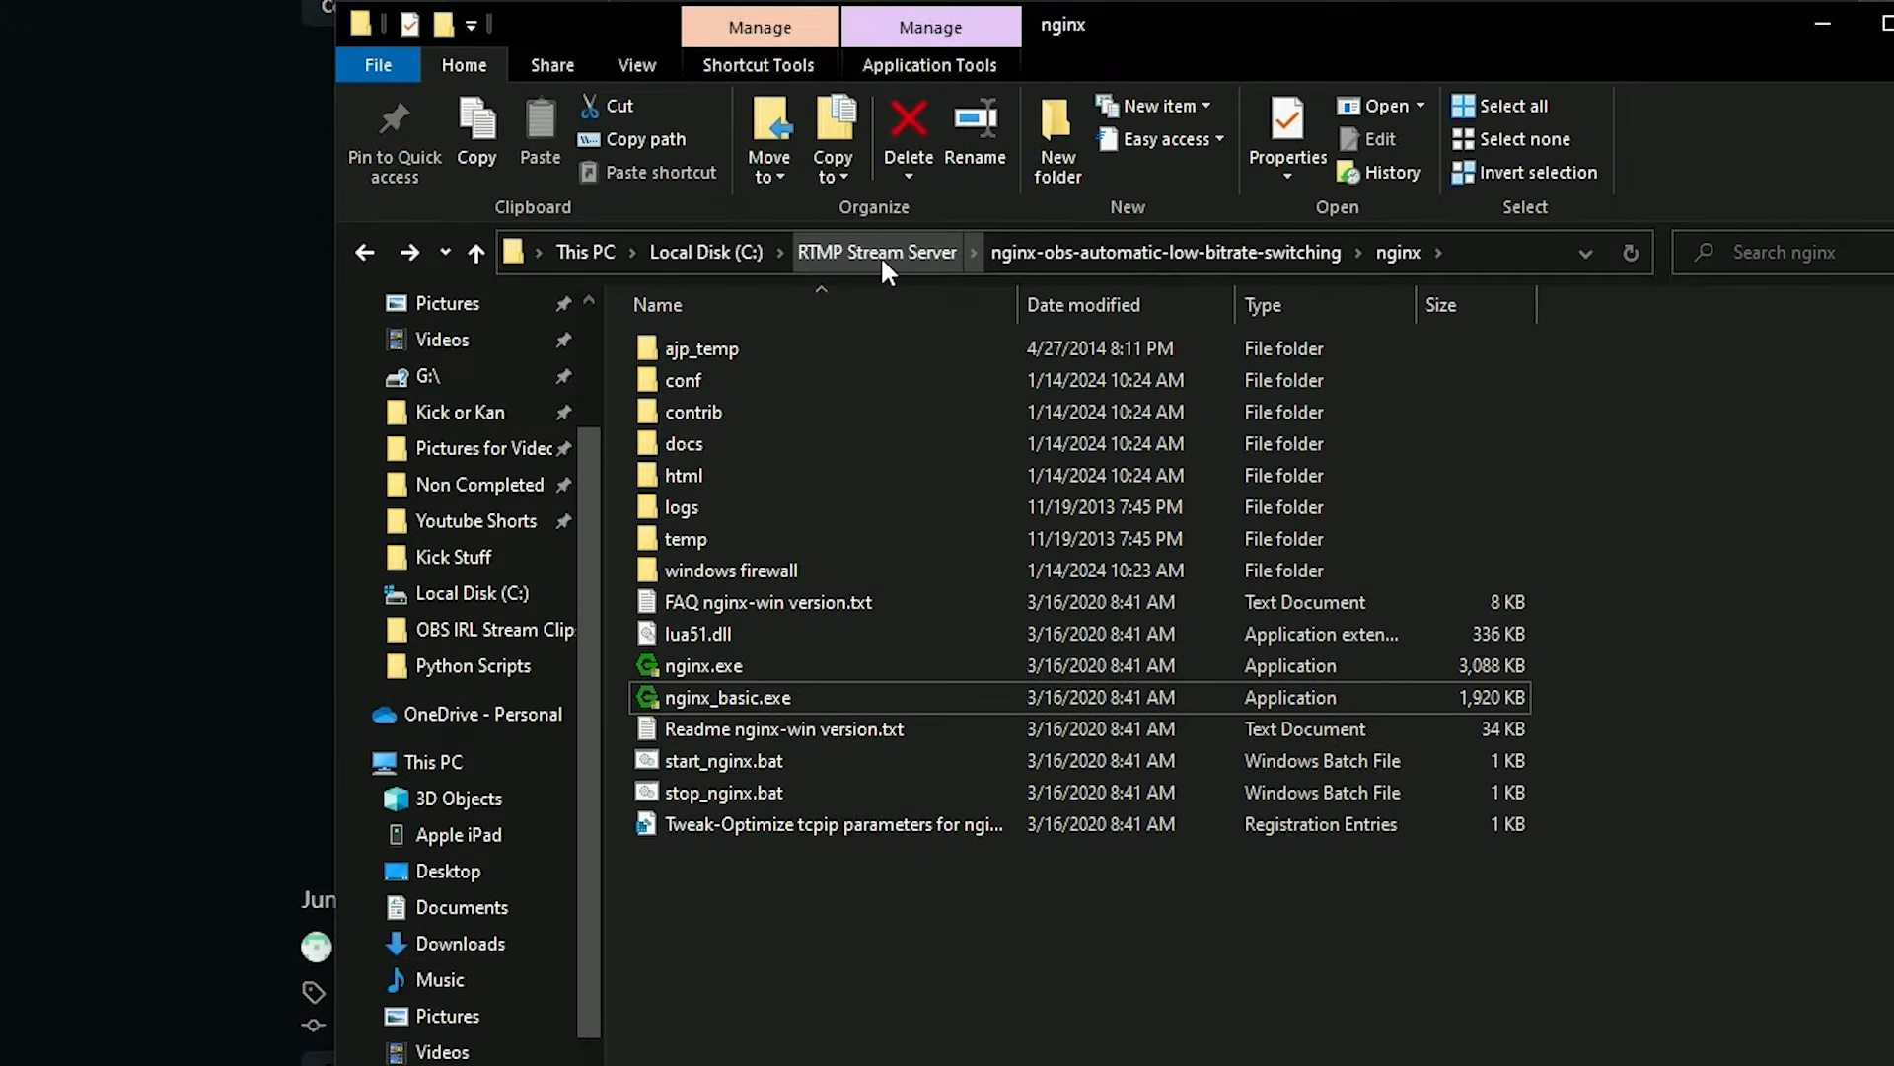
In the nginx-obs-automatic-low-bitrate-switching folder, create a shortcut for noalbs.exe and move it into the RTMP Stream Server folder.
{"action": "left_click", "coordinate": [1165, 252]}
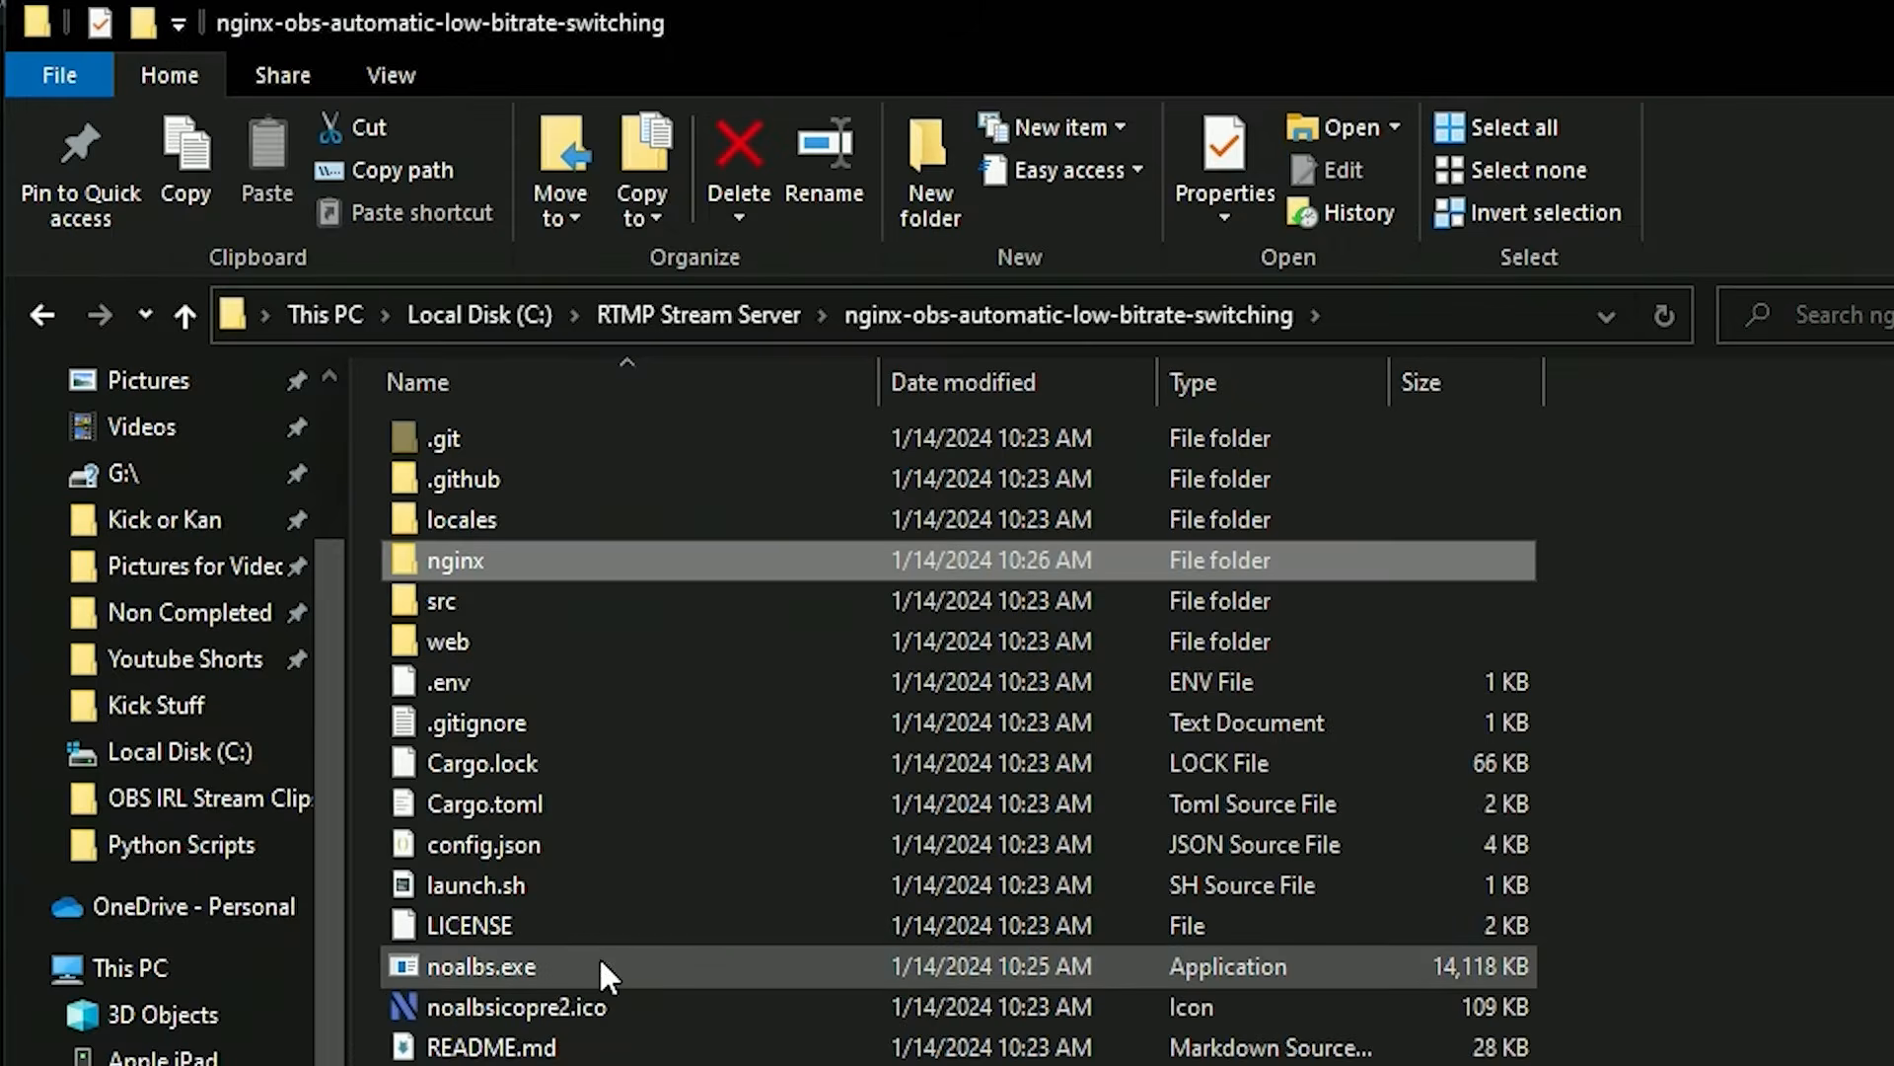
{"action": "left_click", "coordinate": [614, 963]}
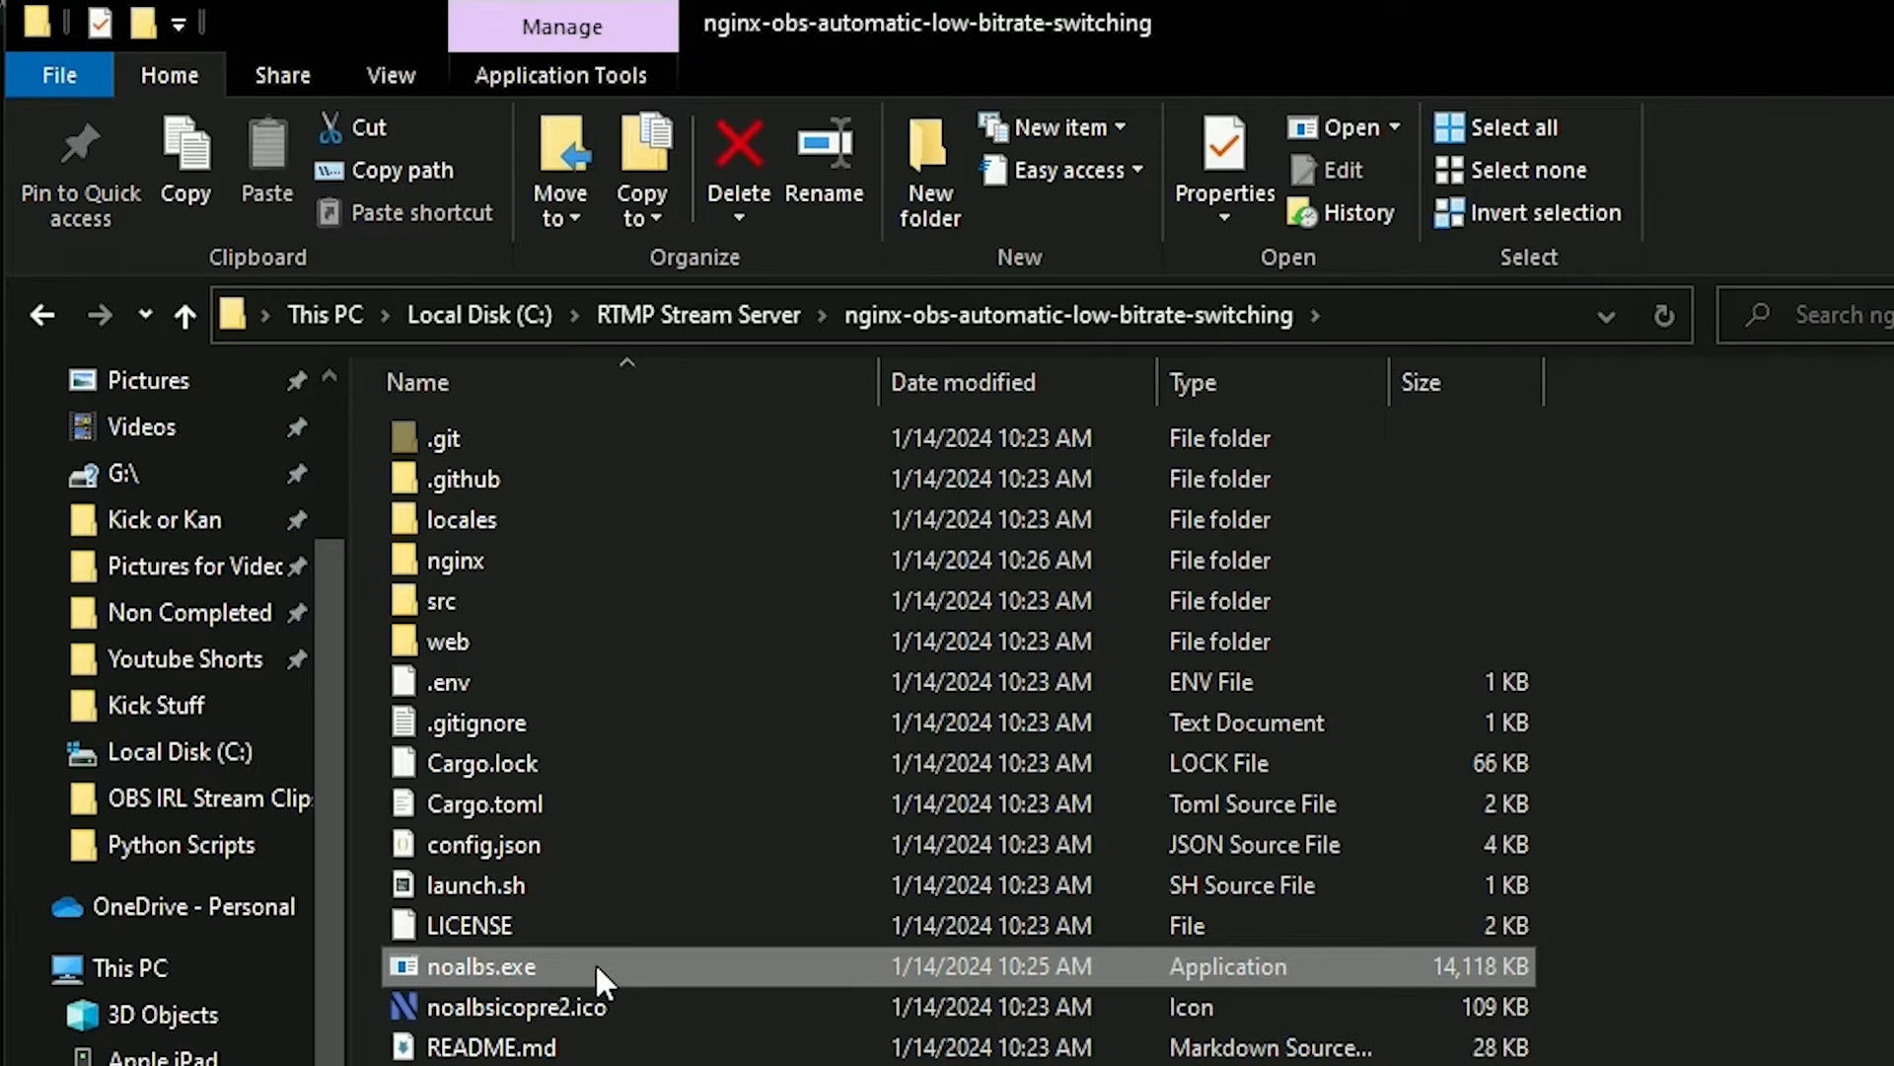
{"action": "right_click", "coordinate": [596, 962]}
{"action": "left_click", "coordinate": [430, 799]}
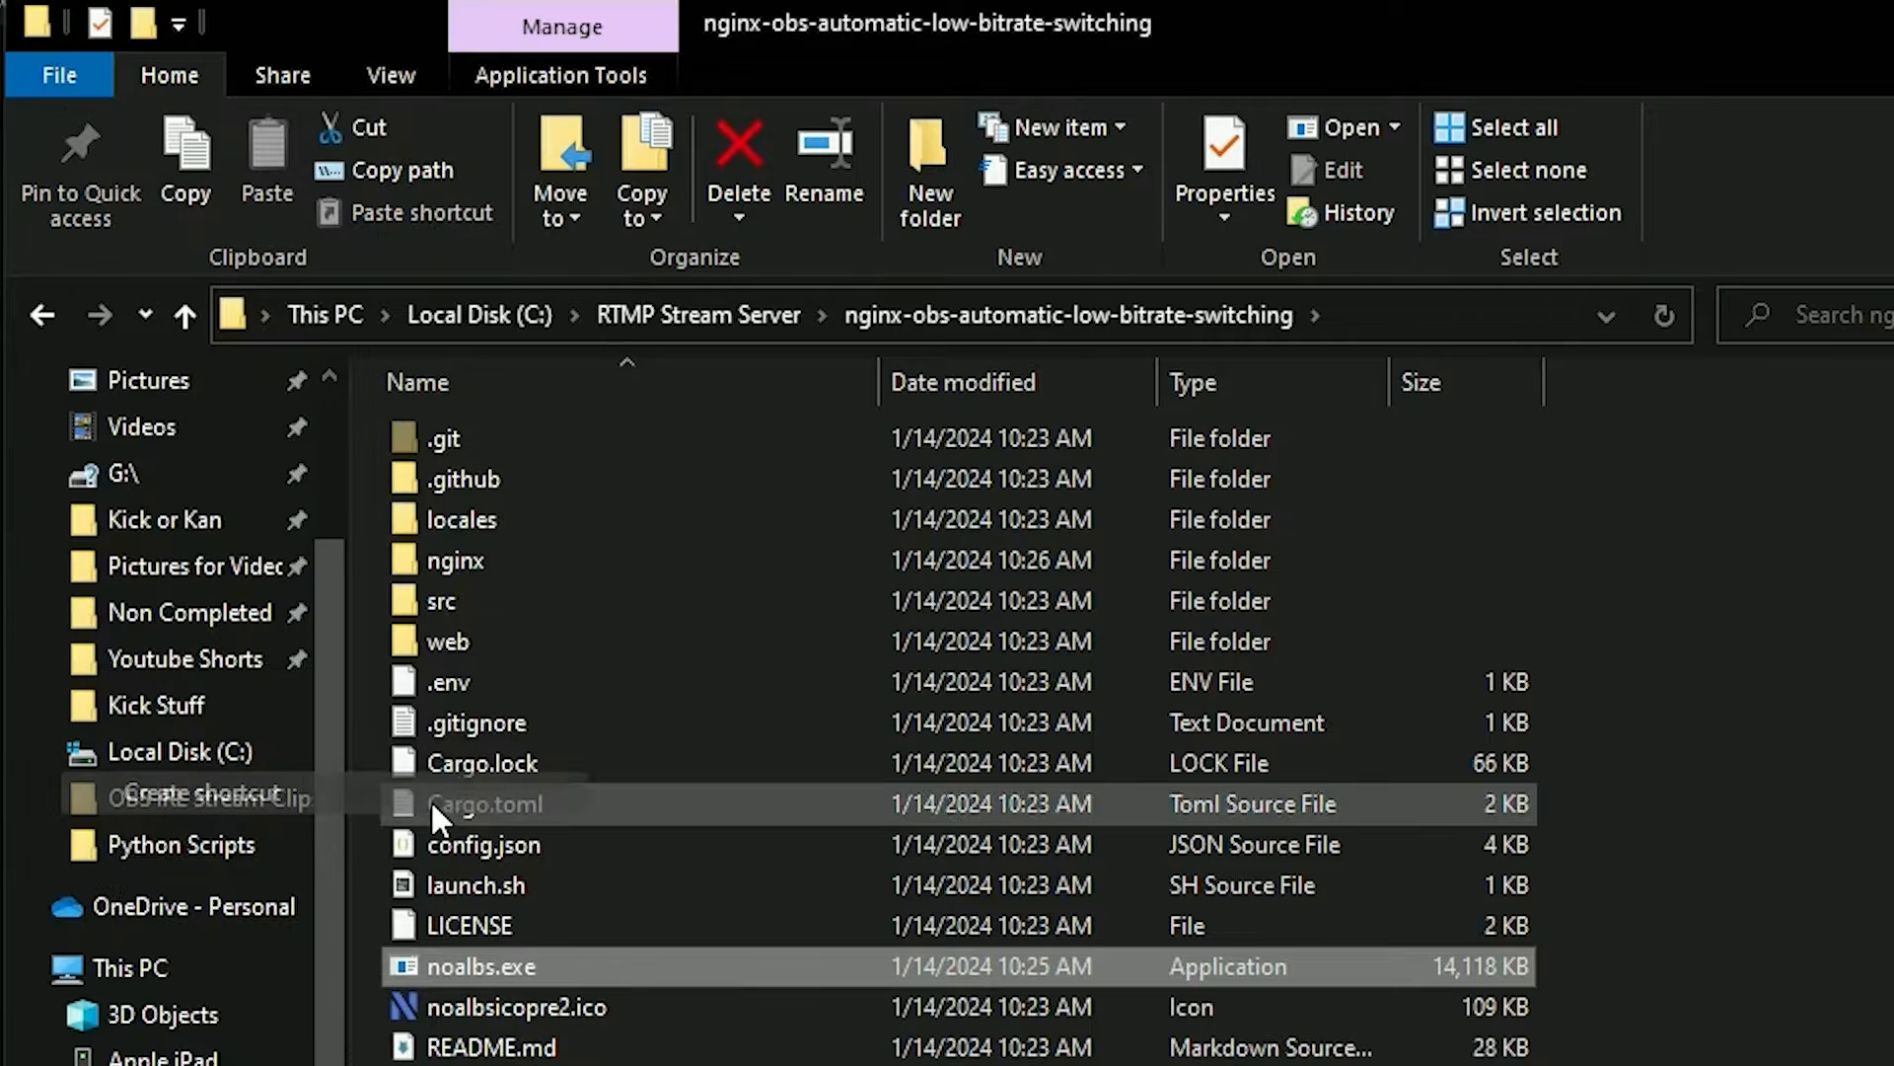
{"action": "left_click", "coordinate": [594, 1001]}
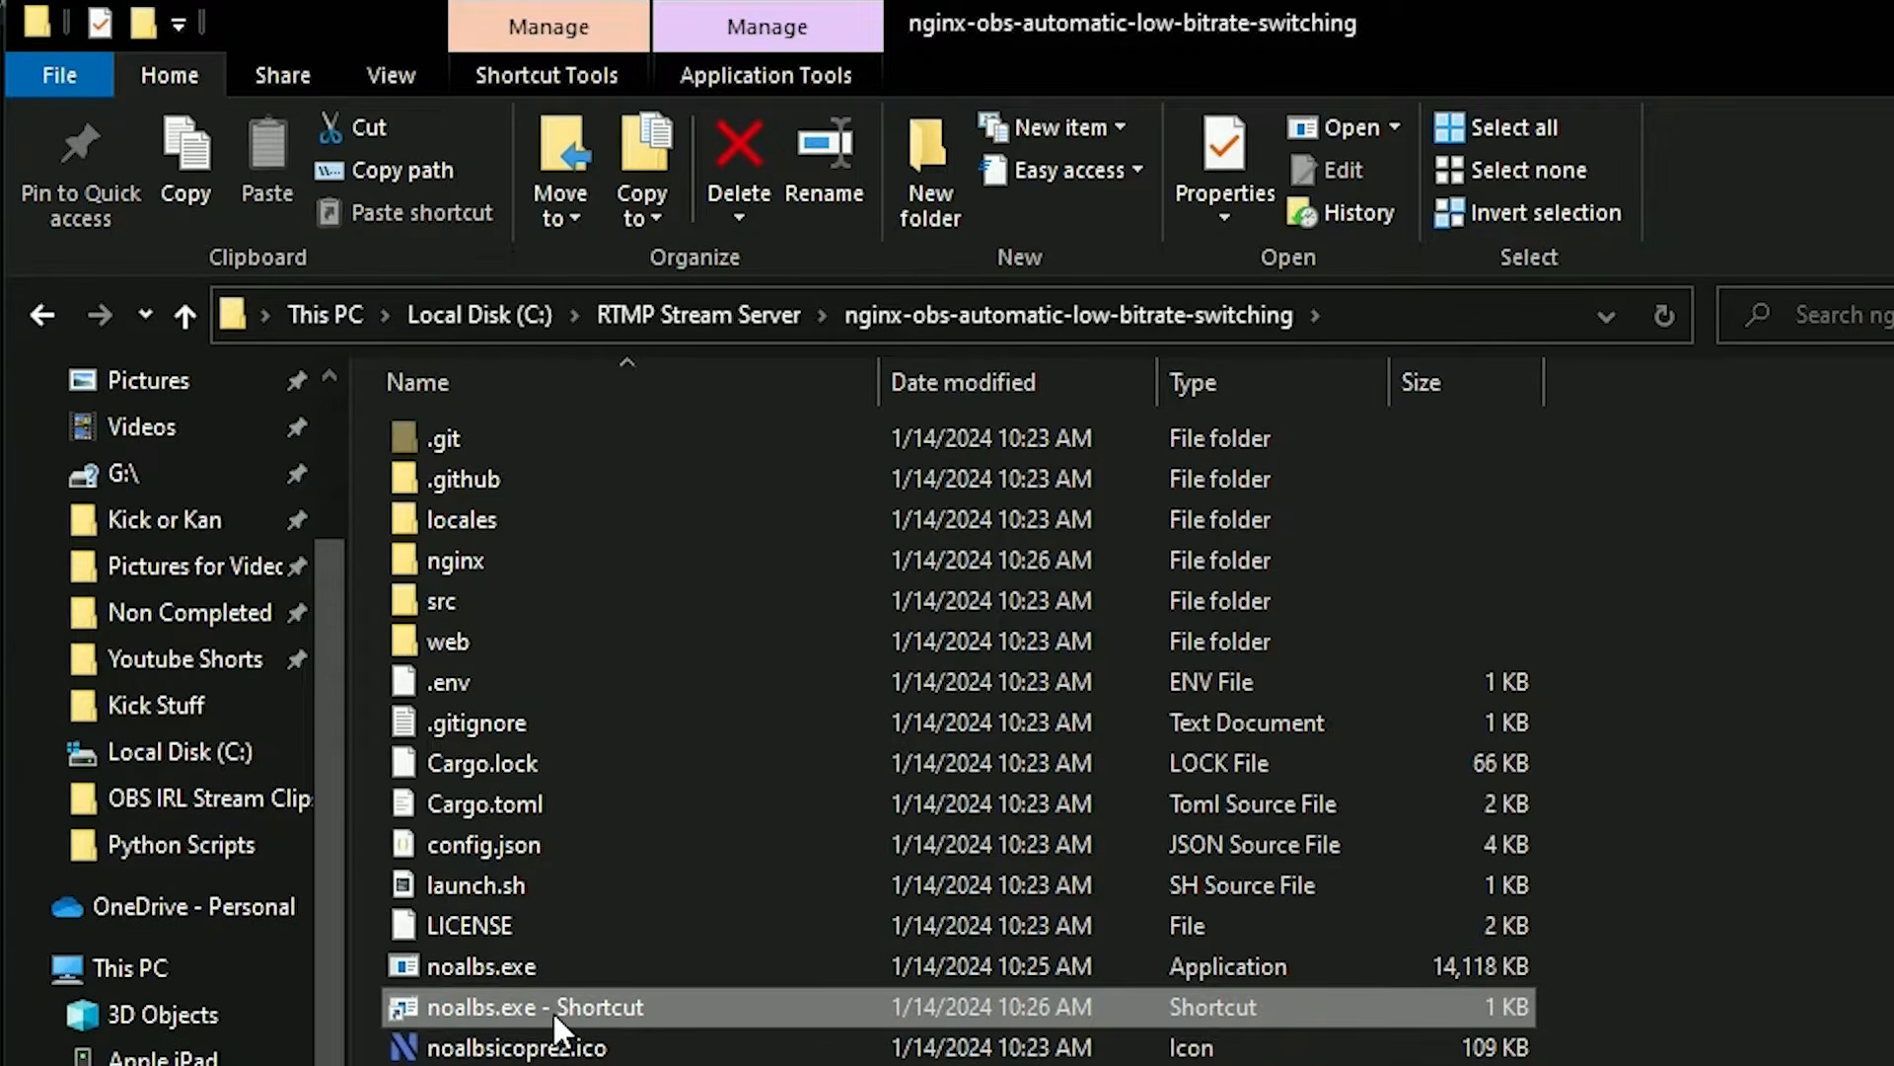
{"action": "left_click_drag", "start_coordinate": [552, 1011], "coordinate": [711, 315]}
{"action": "left_click", "coordinate": [712, 315]}
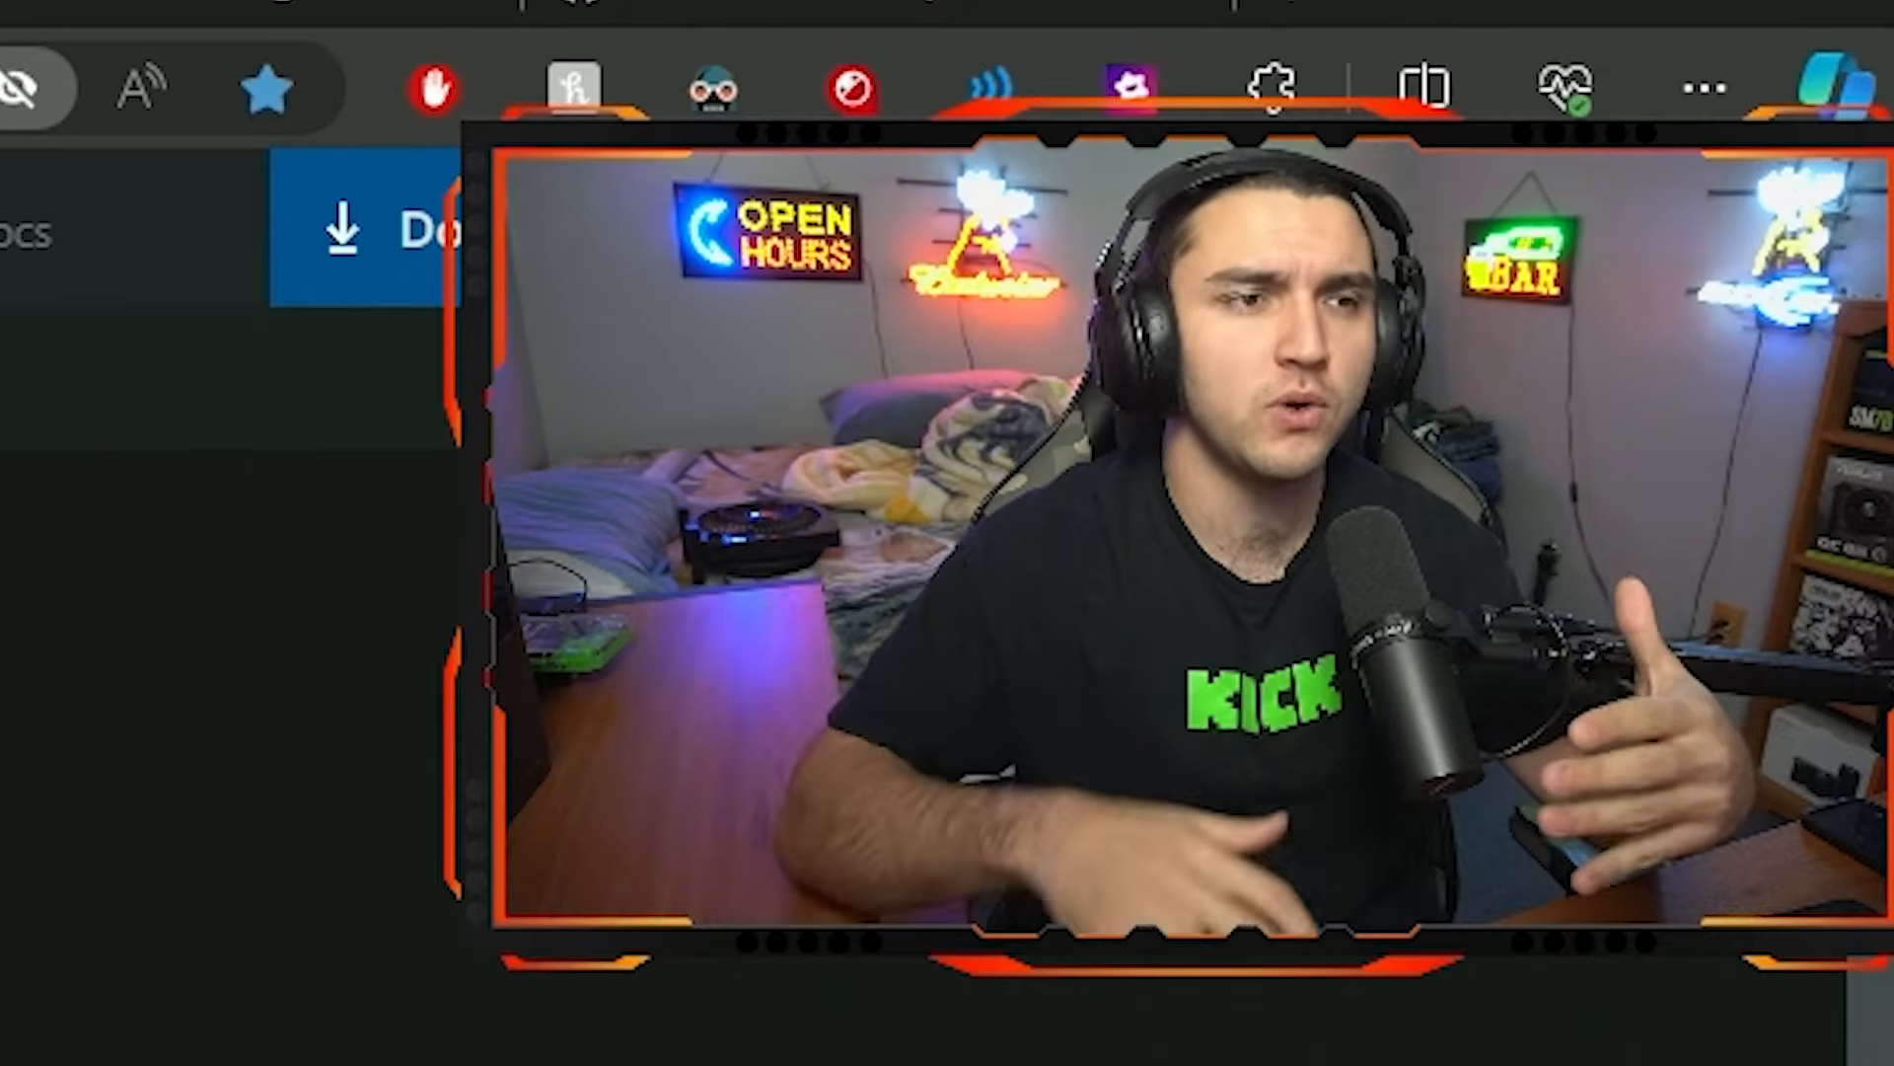
Bring back the nginx-obs-automatic-low-bitrate-switching folder window, open config.json in Notepad and close it again.
{"action": "key", "text": "alt+Tab"}
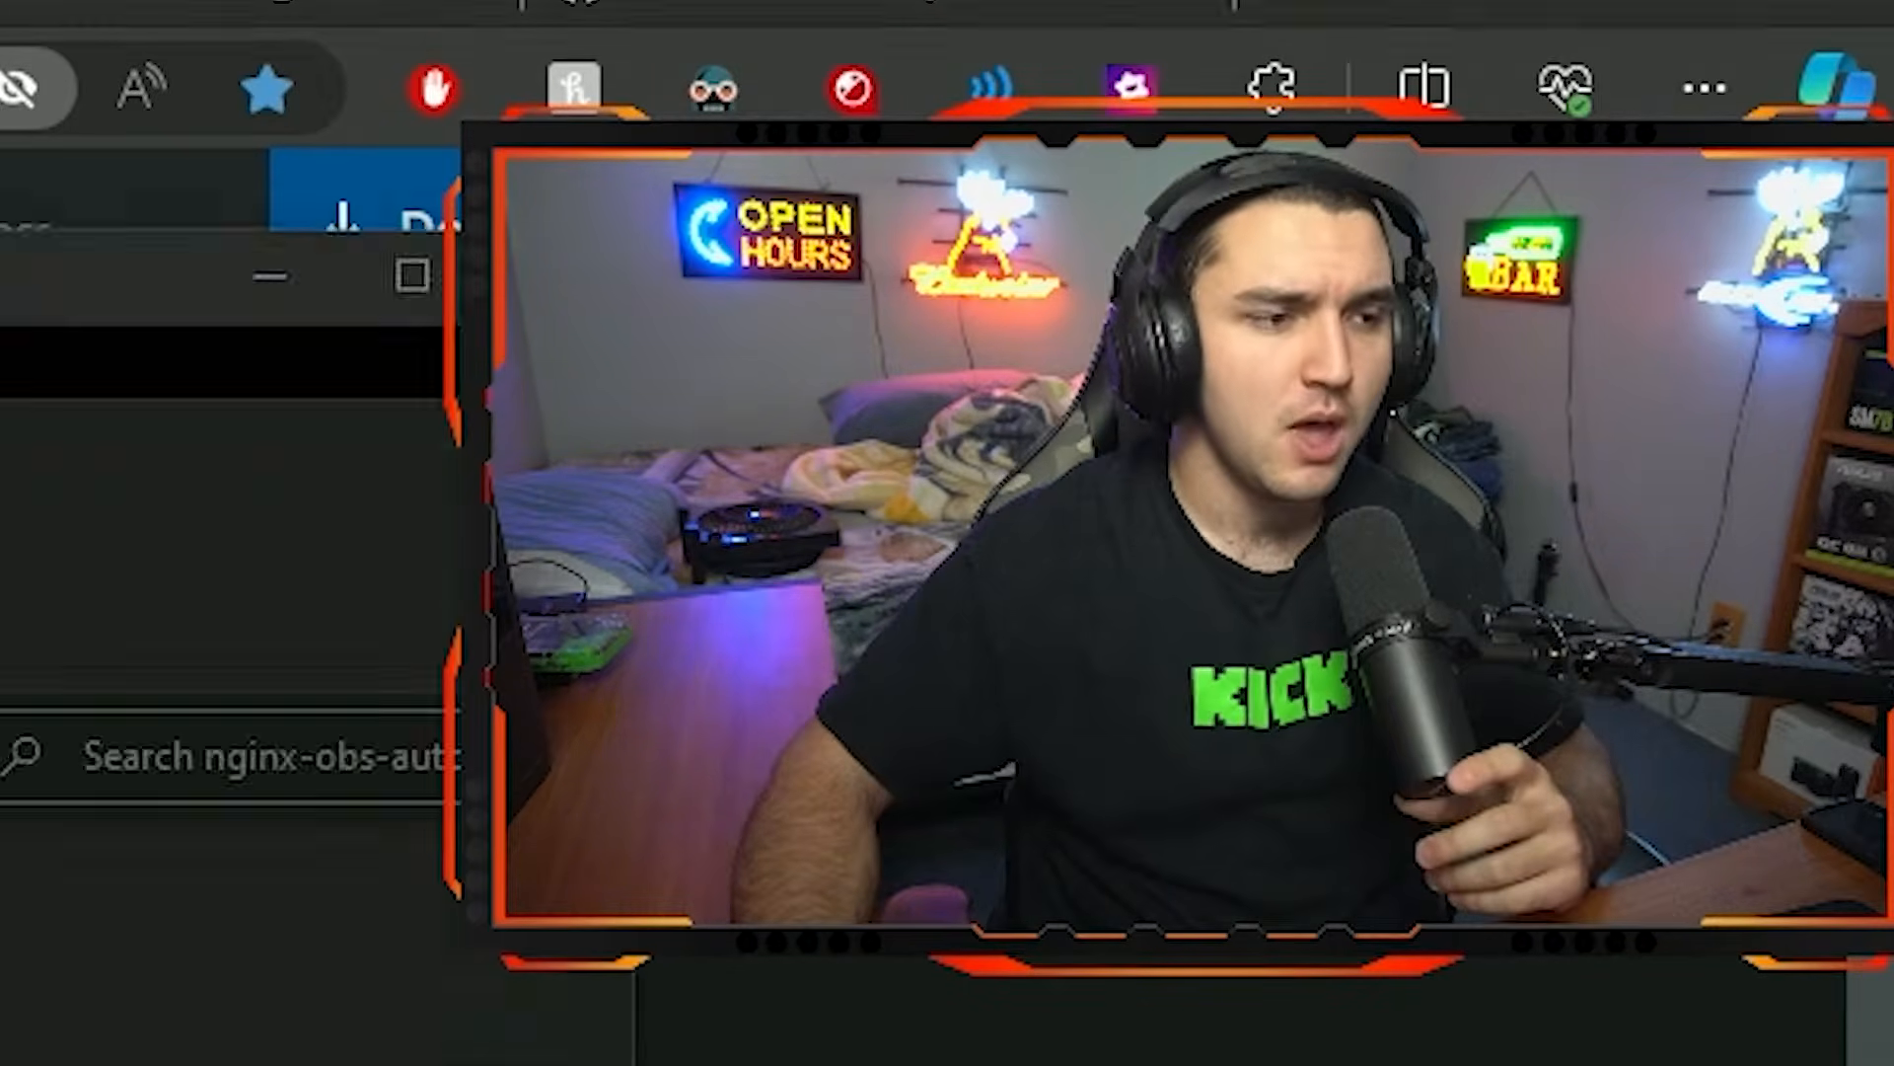
{"action": "right_click", "coordinate": [711, 529]}
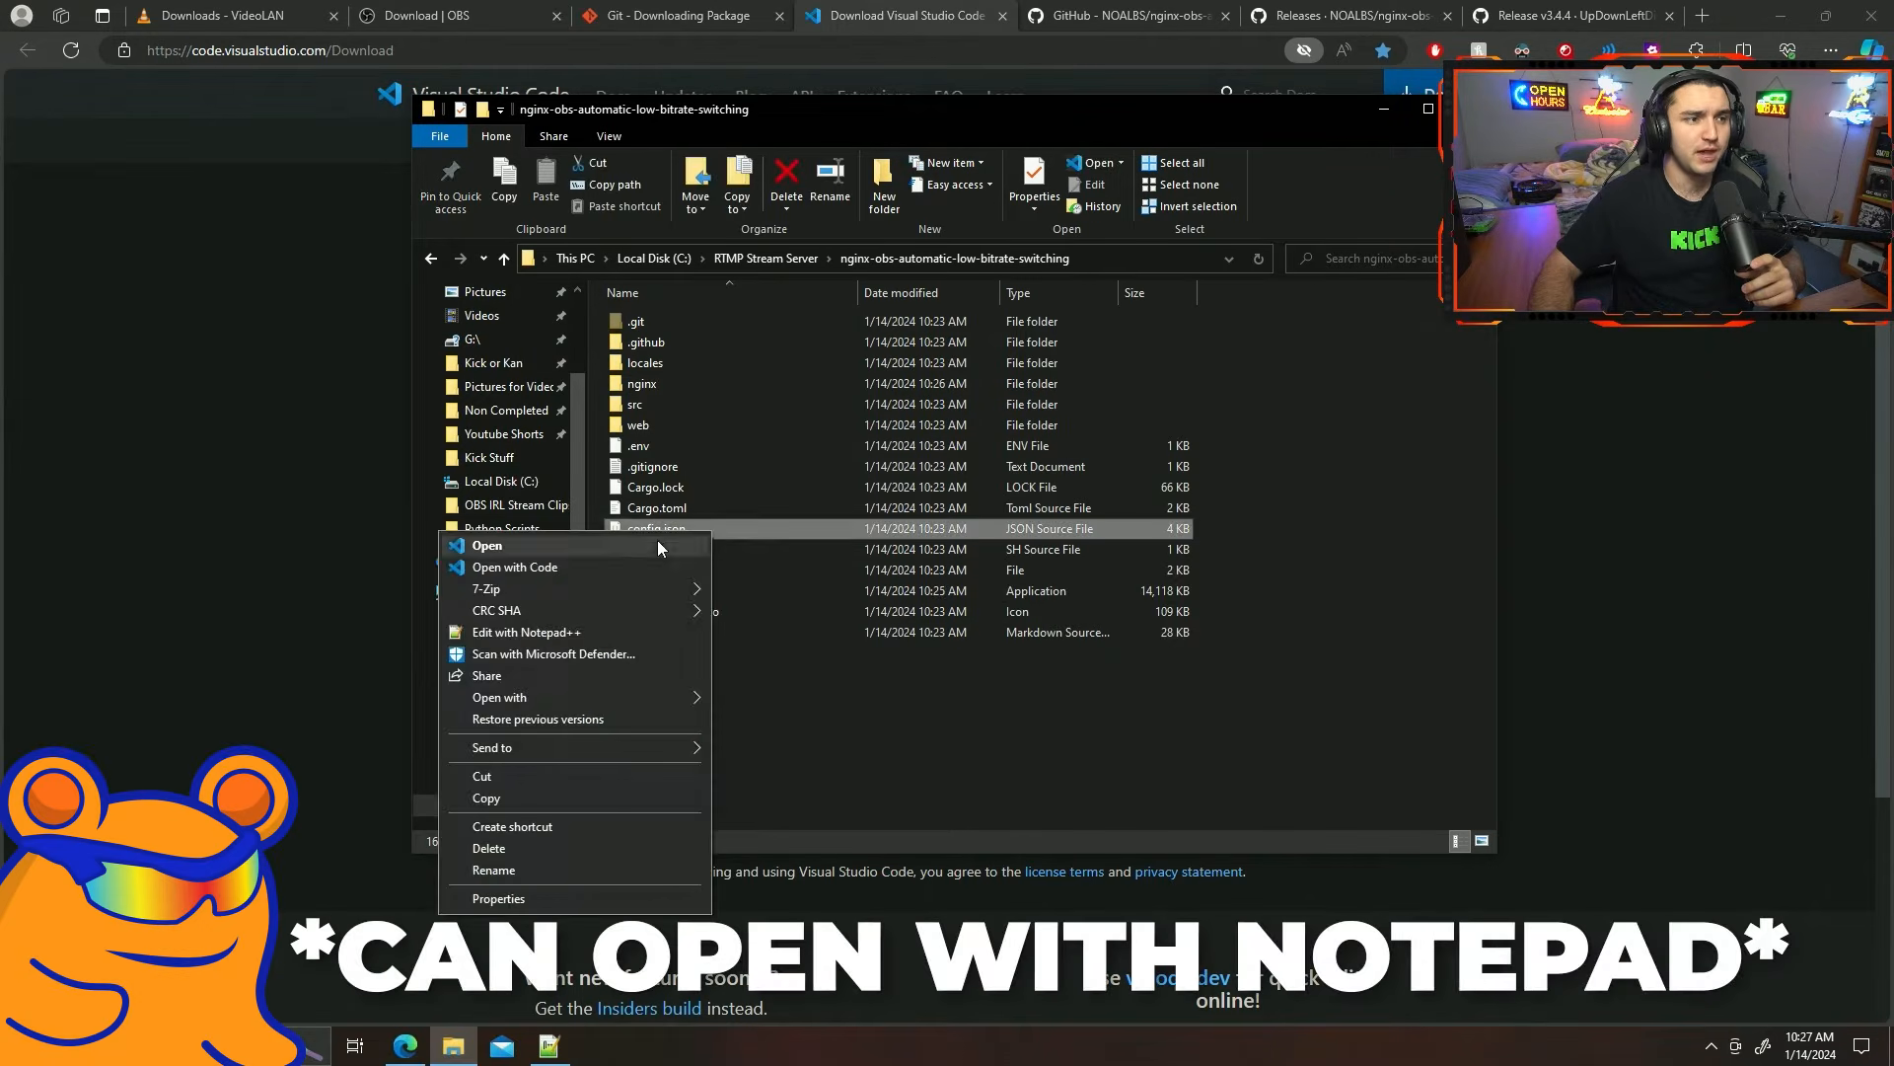
{"action": "mouse_move", "coordinate": [606, 696]}
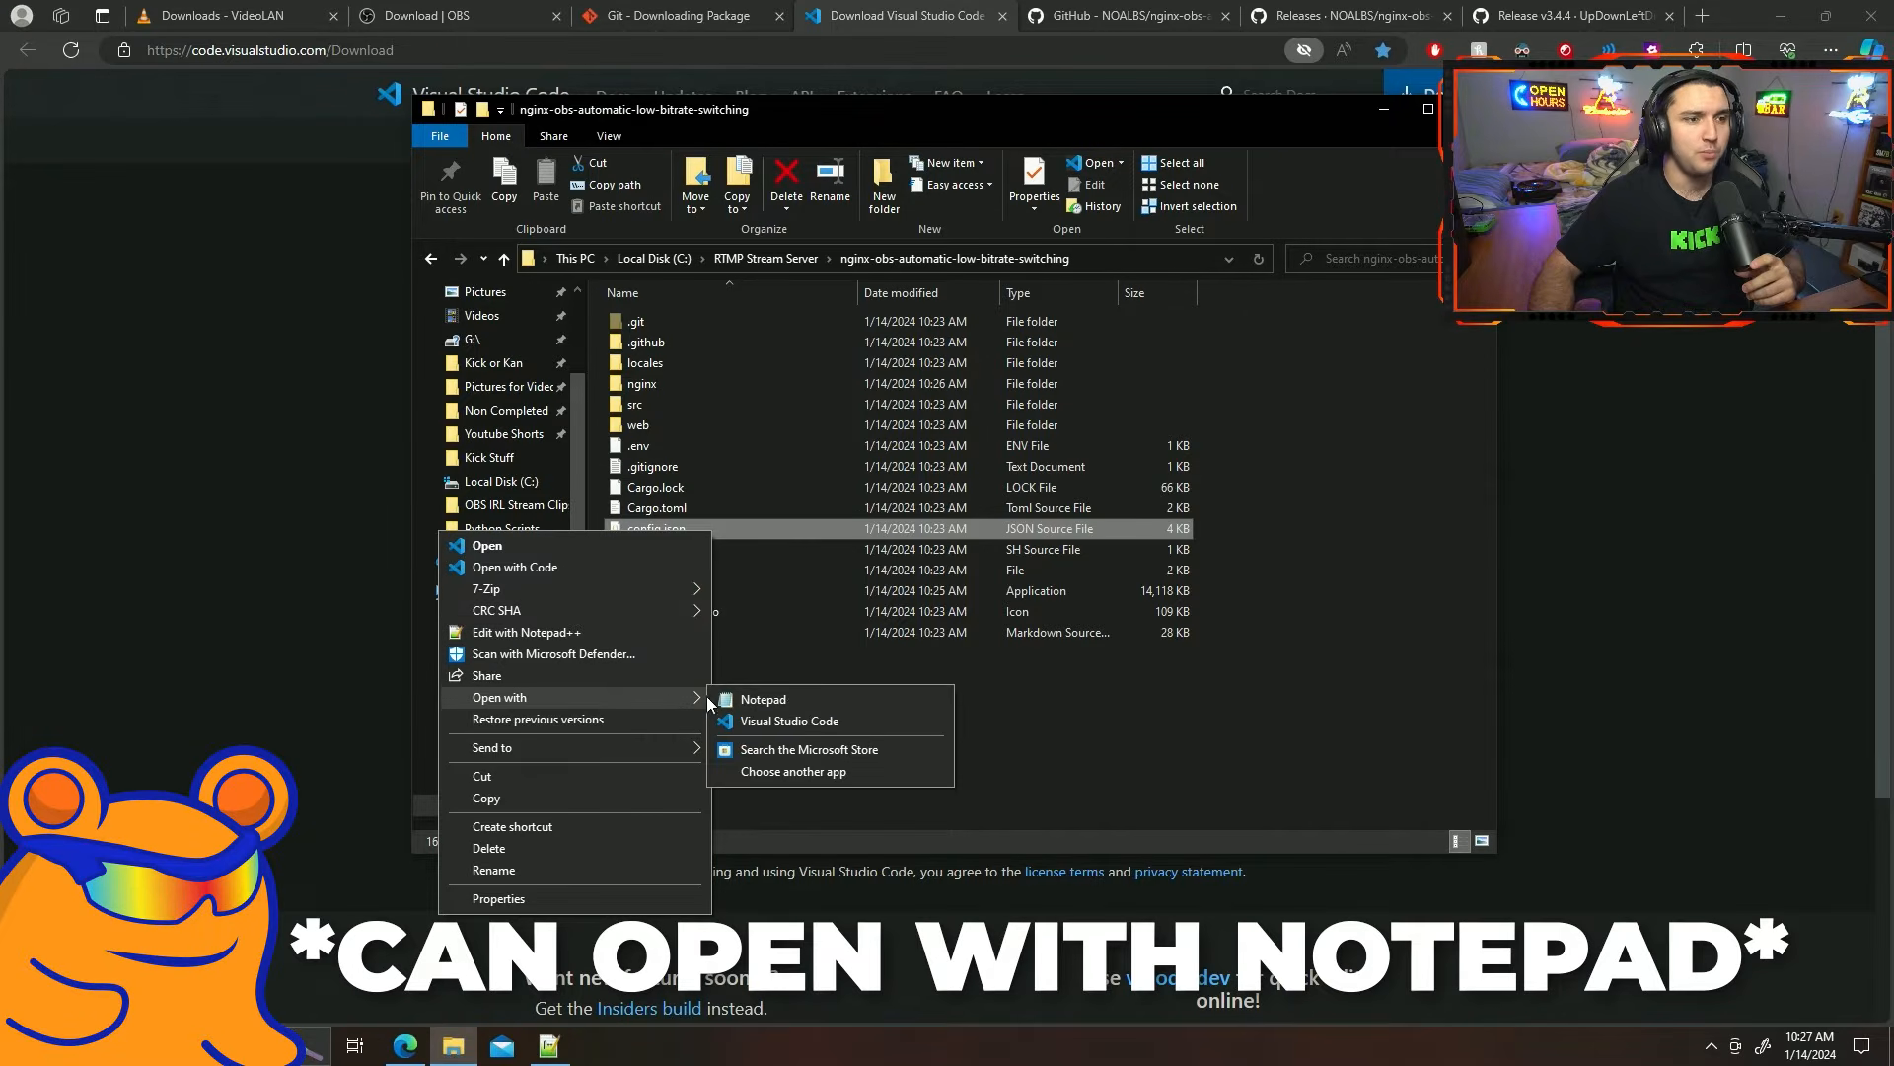
{"action": "left_click", "coordinate": [769, 701]}
{"action": "left_click_drag", "start_coordinate": [601, 105], "coordinate": [842, 134]}
{"action": "left_click", "coordinate": [1221, 124]}
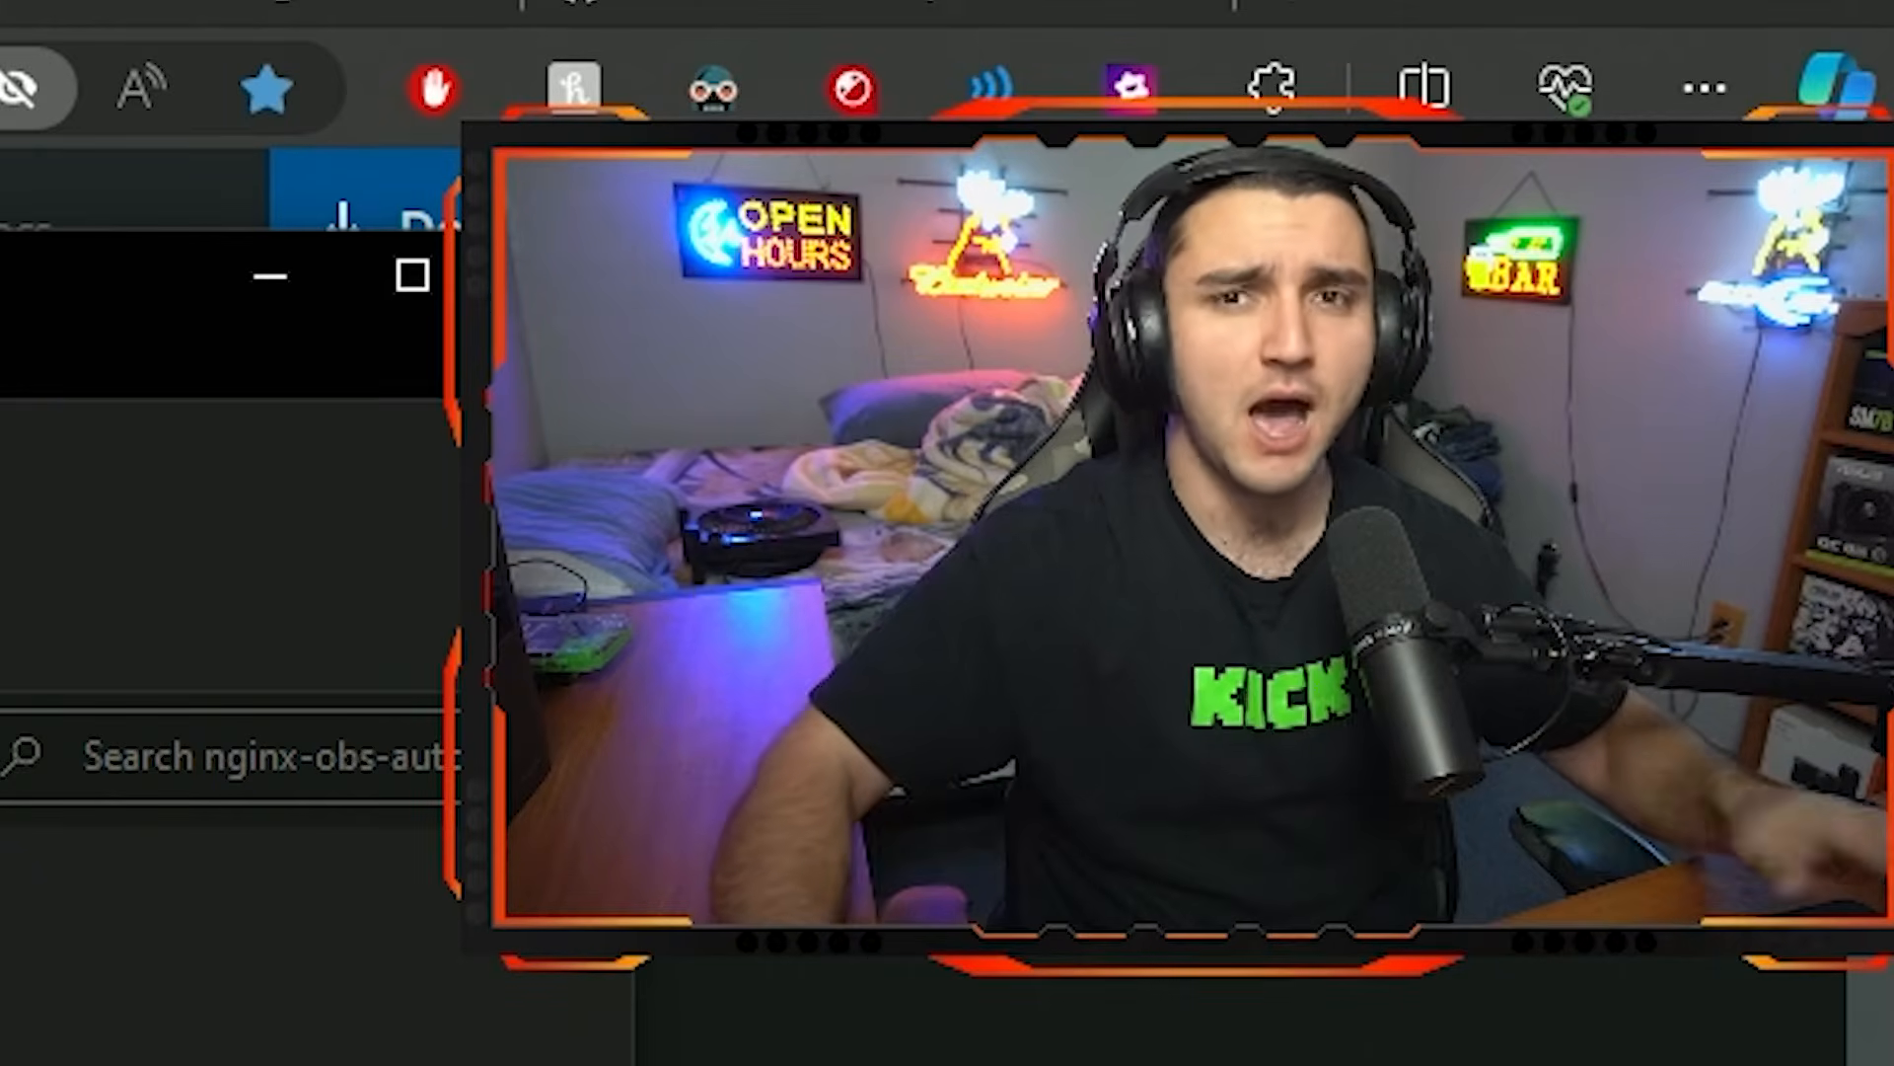
Open config.json in Visual Studio Code and set the switcher triggers: low to 800, rtt to 2500 and offline to null.
{"action": "double_click", "coordinate": [753, 531]}
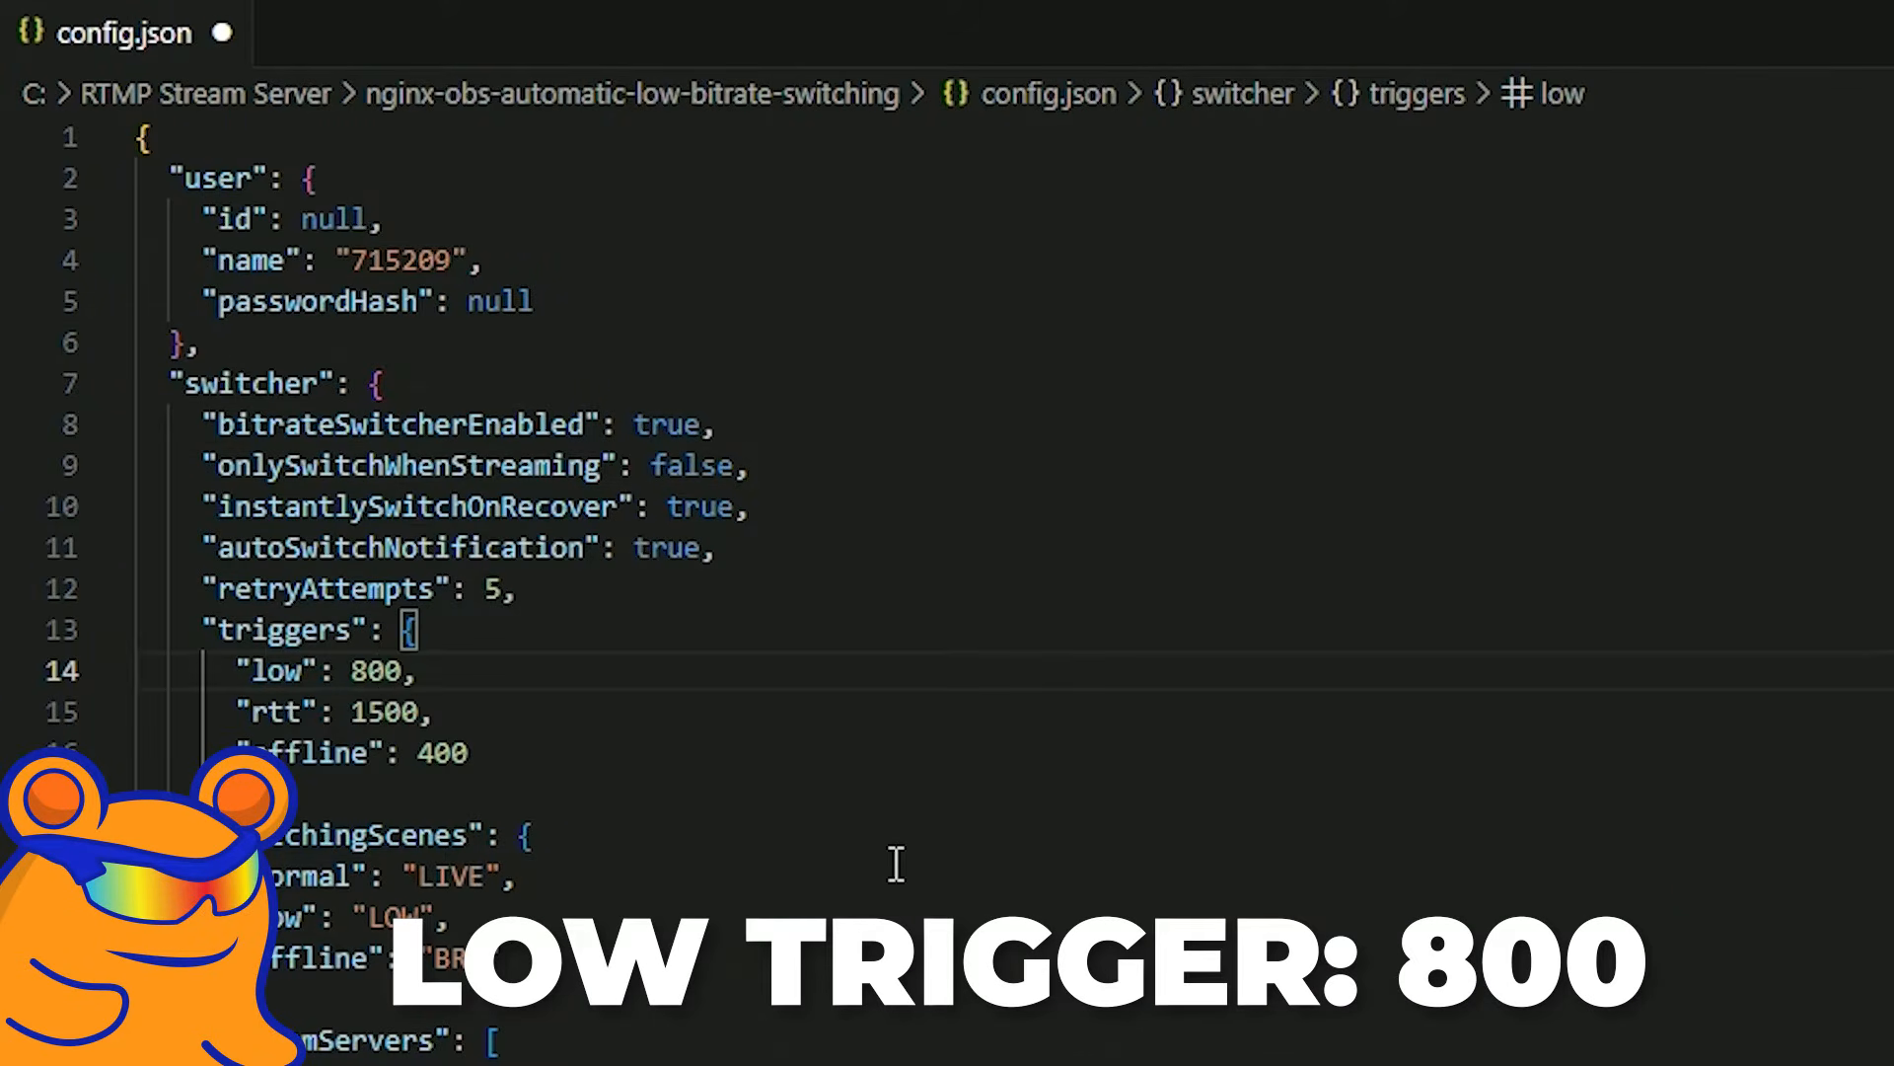
{"action": "key", "text": "BackSpace"}
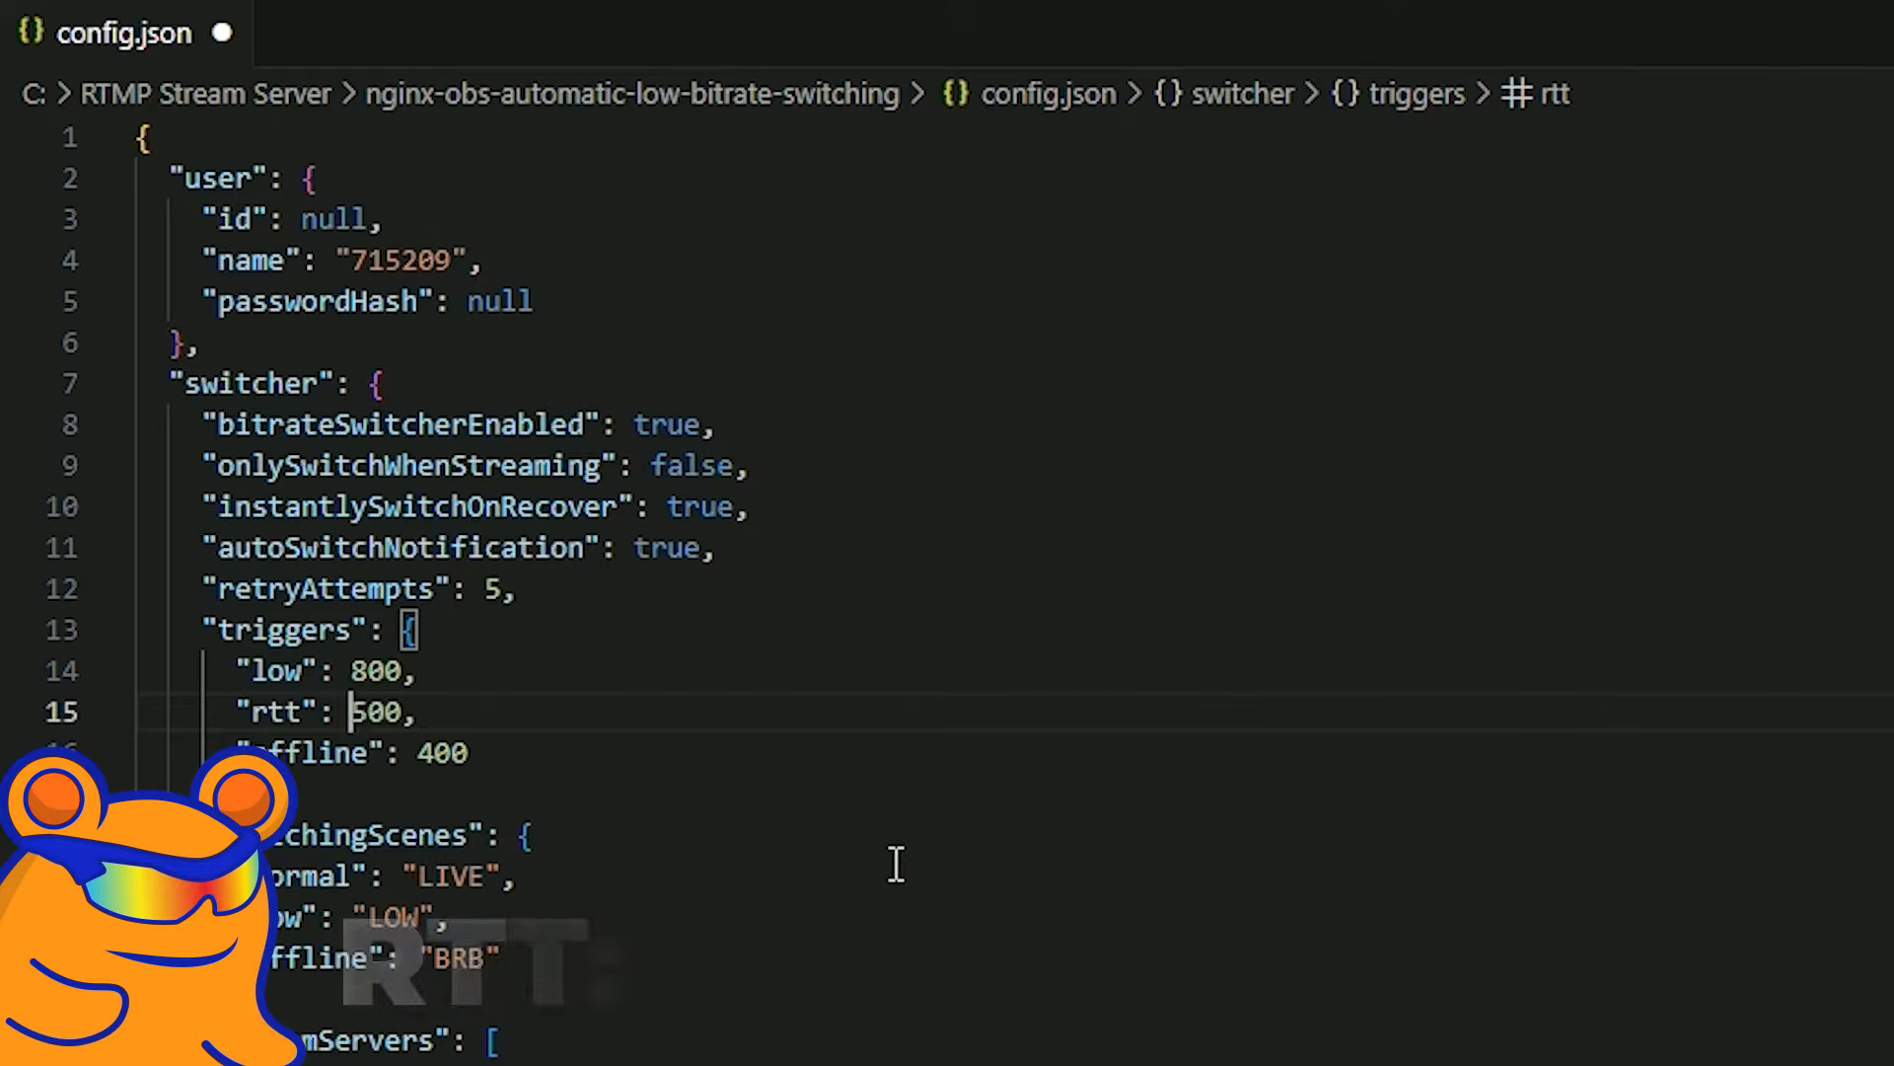
{"action": "type", "text": "2"}
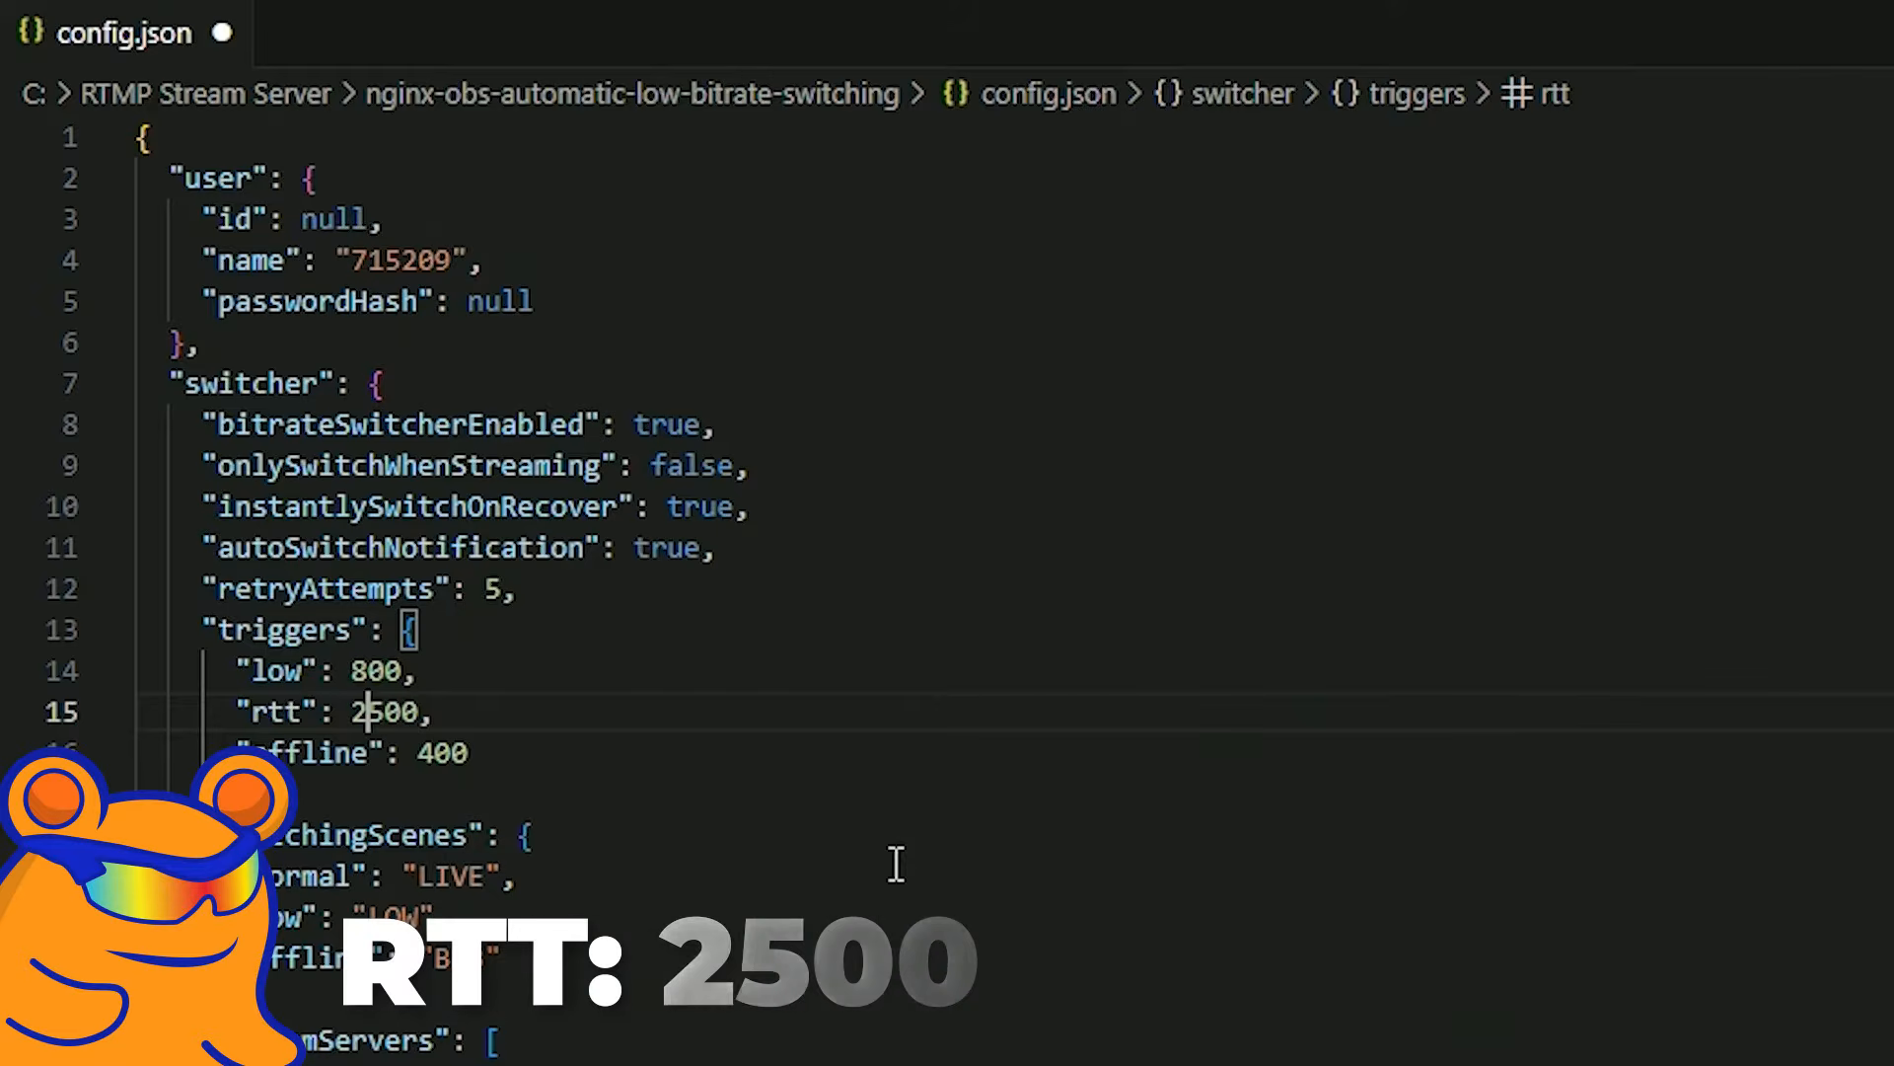
{"action": "double_click", "coordinate": [453, 756]}
{"action": "type", "text": "nu"}
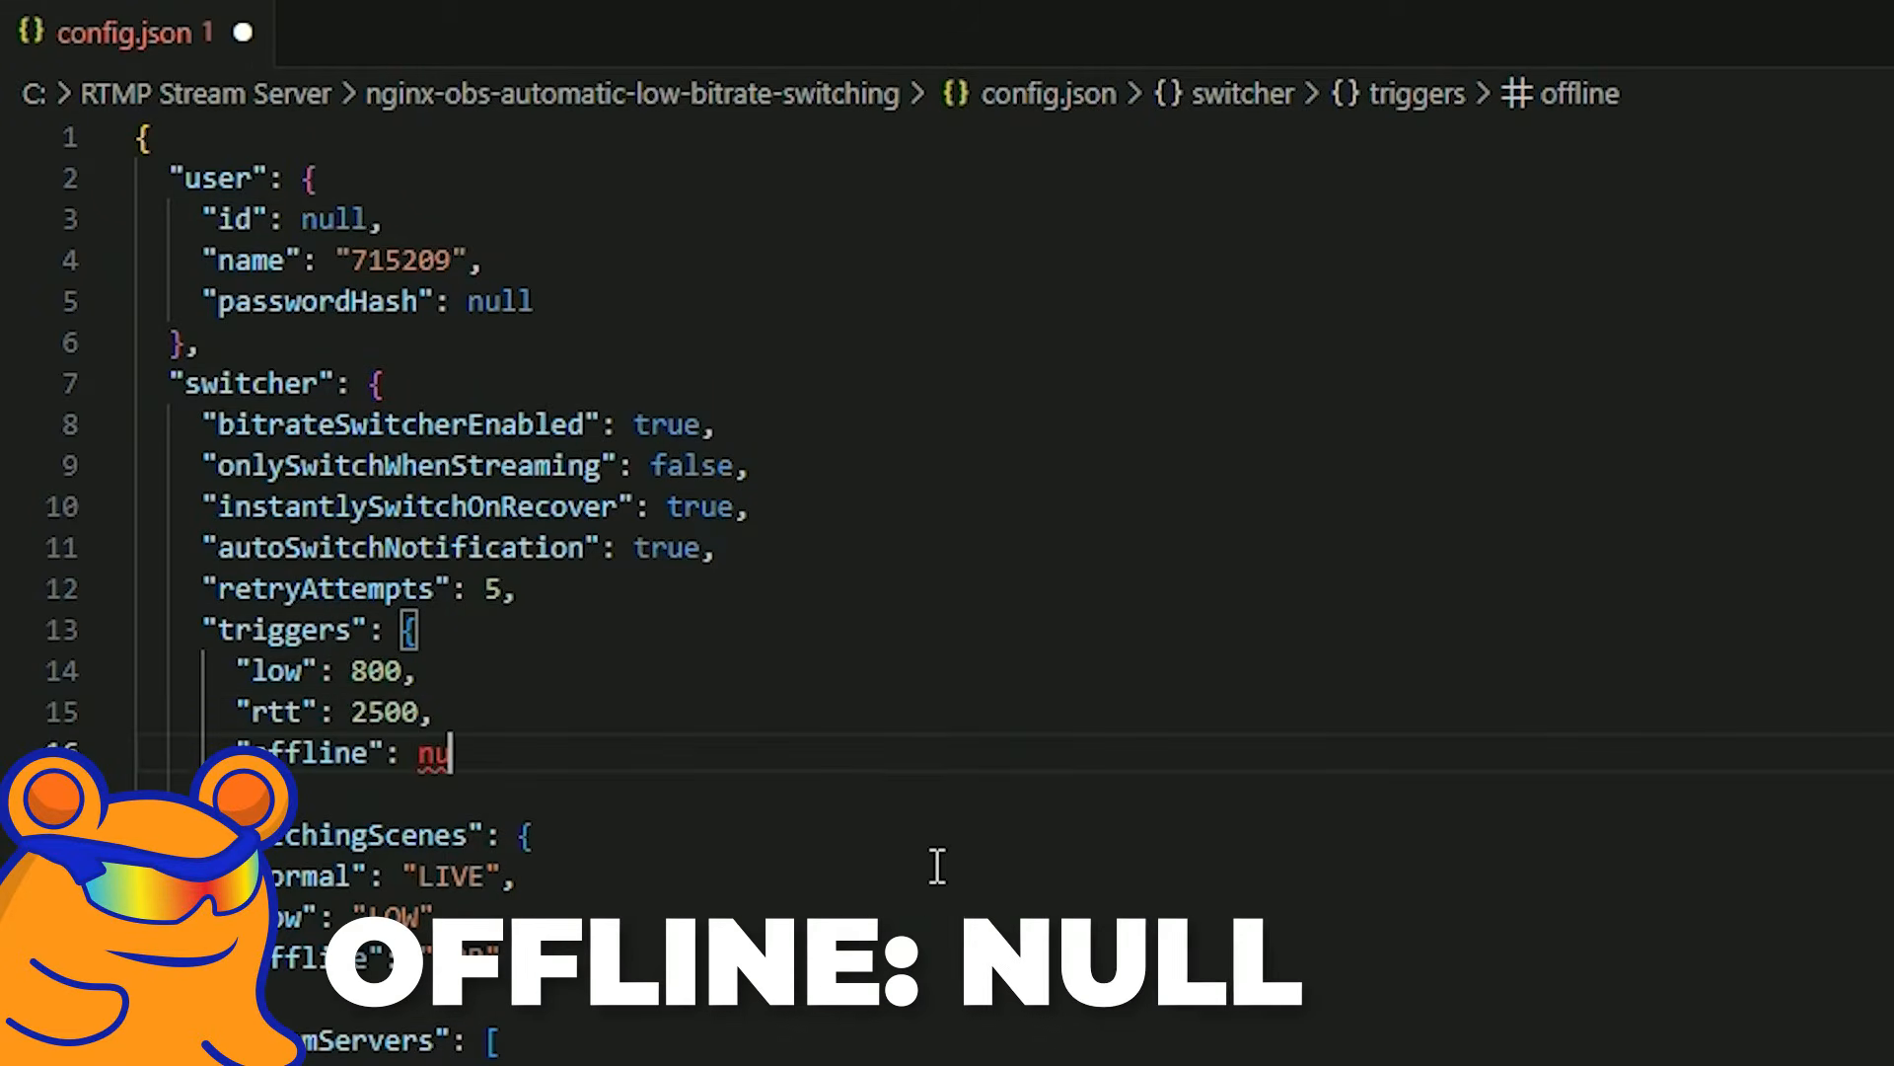
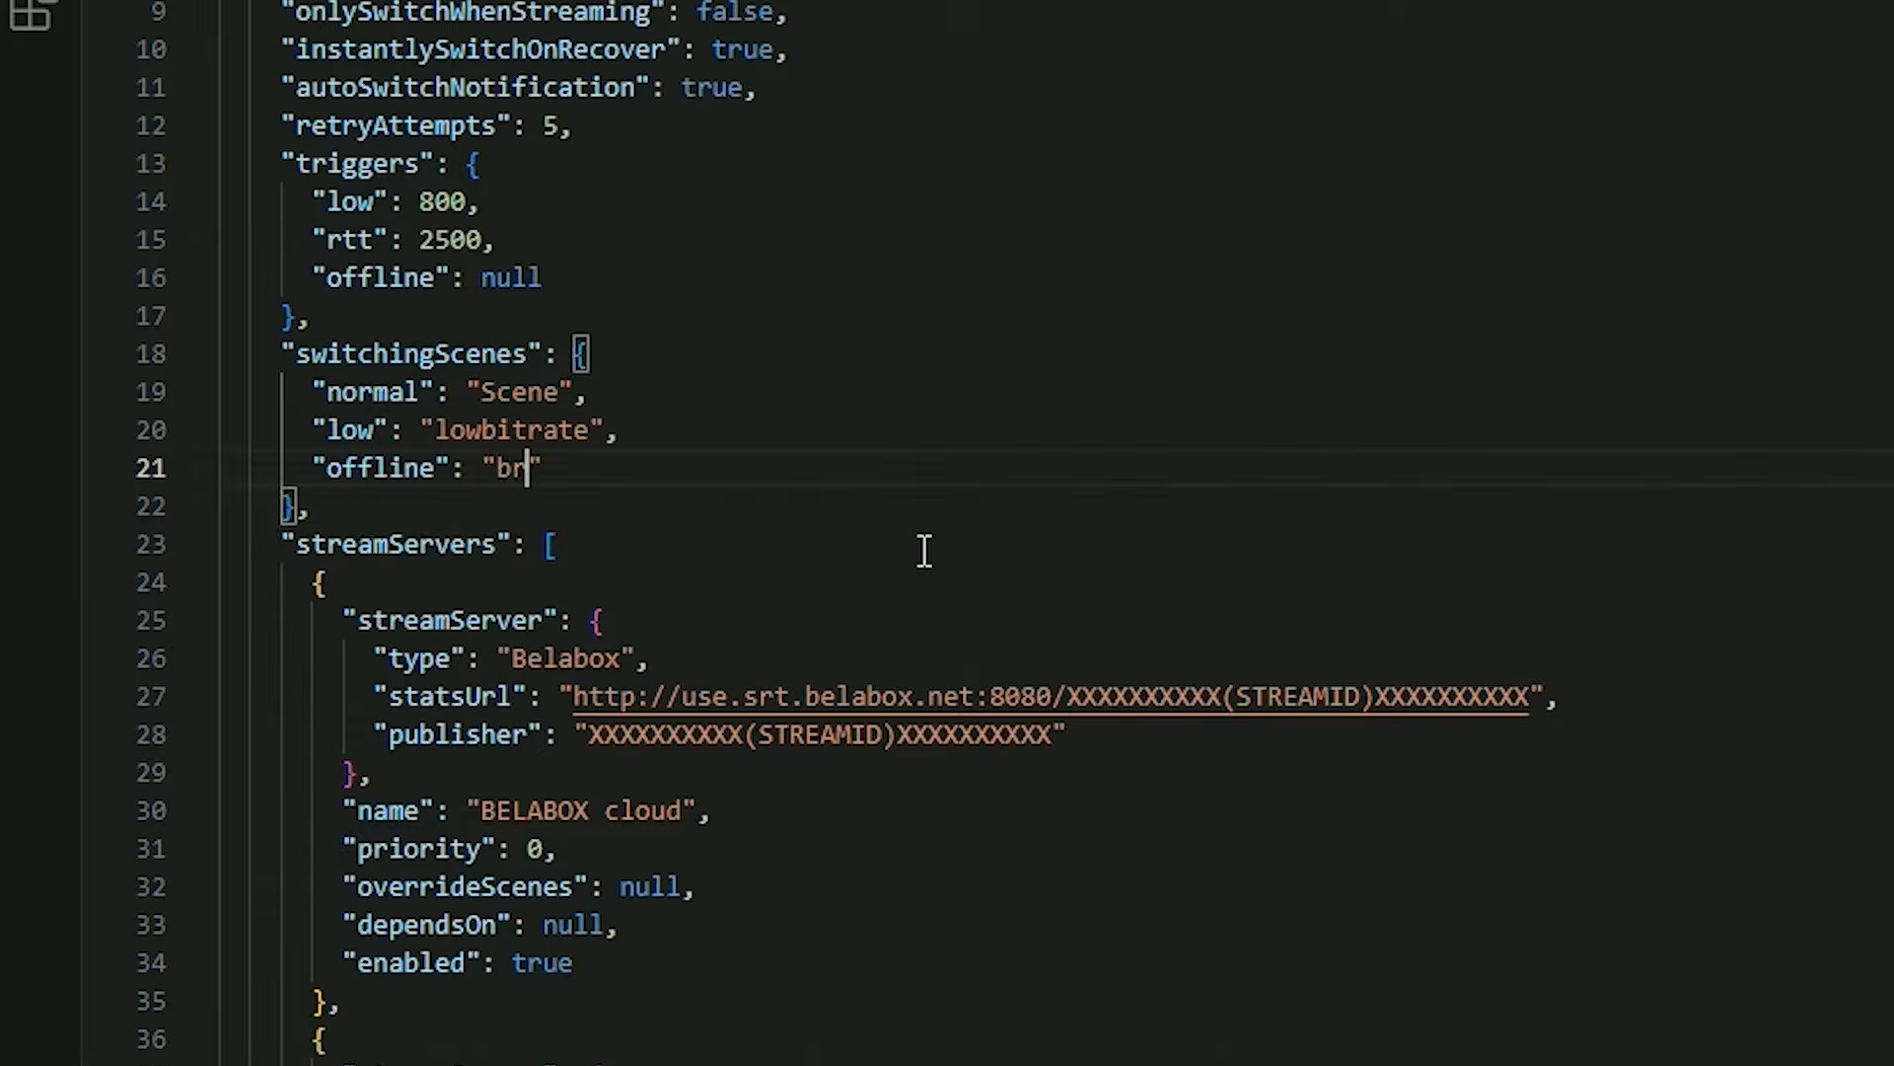
Finish the offline scene name under switchingScenes as brb.
{"action": "key", "text": "BackSpace"}
{"action": "type", "text": "r"}
{"action": "key", "text": "BackSpace"}
{"action": "type", "text": "b"}
{"action": "left_click", "coordinate": [829, 552]}
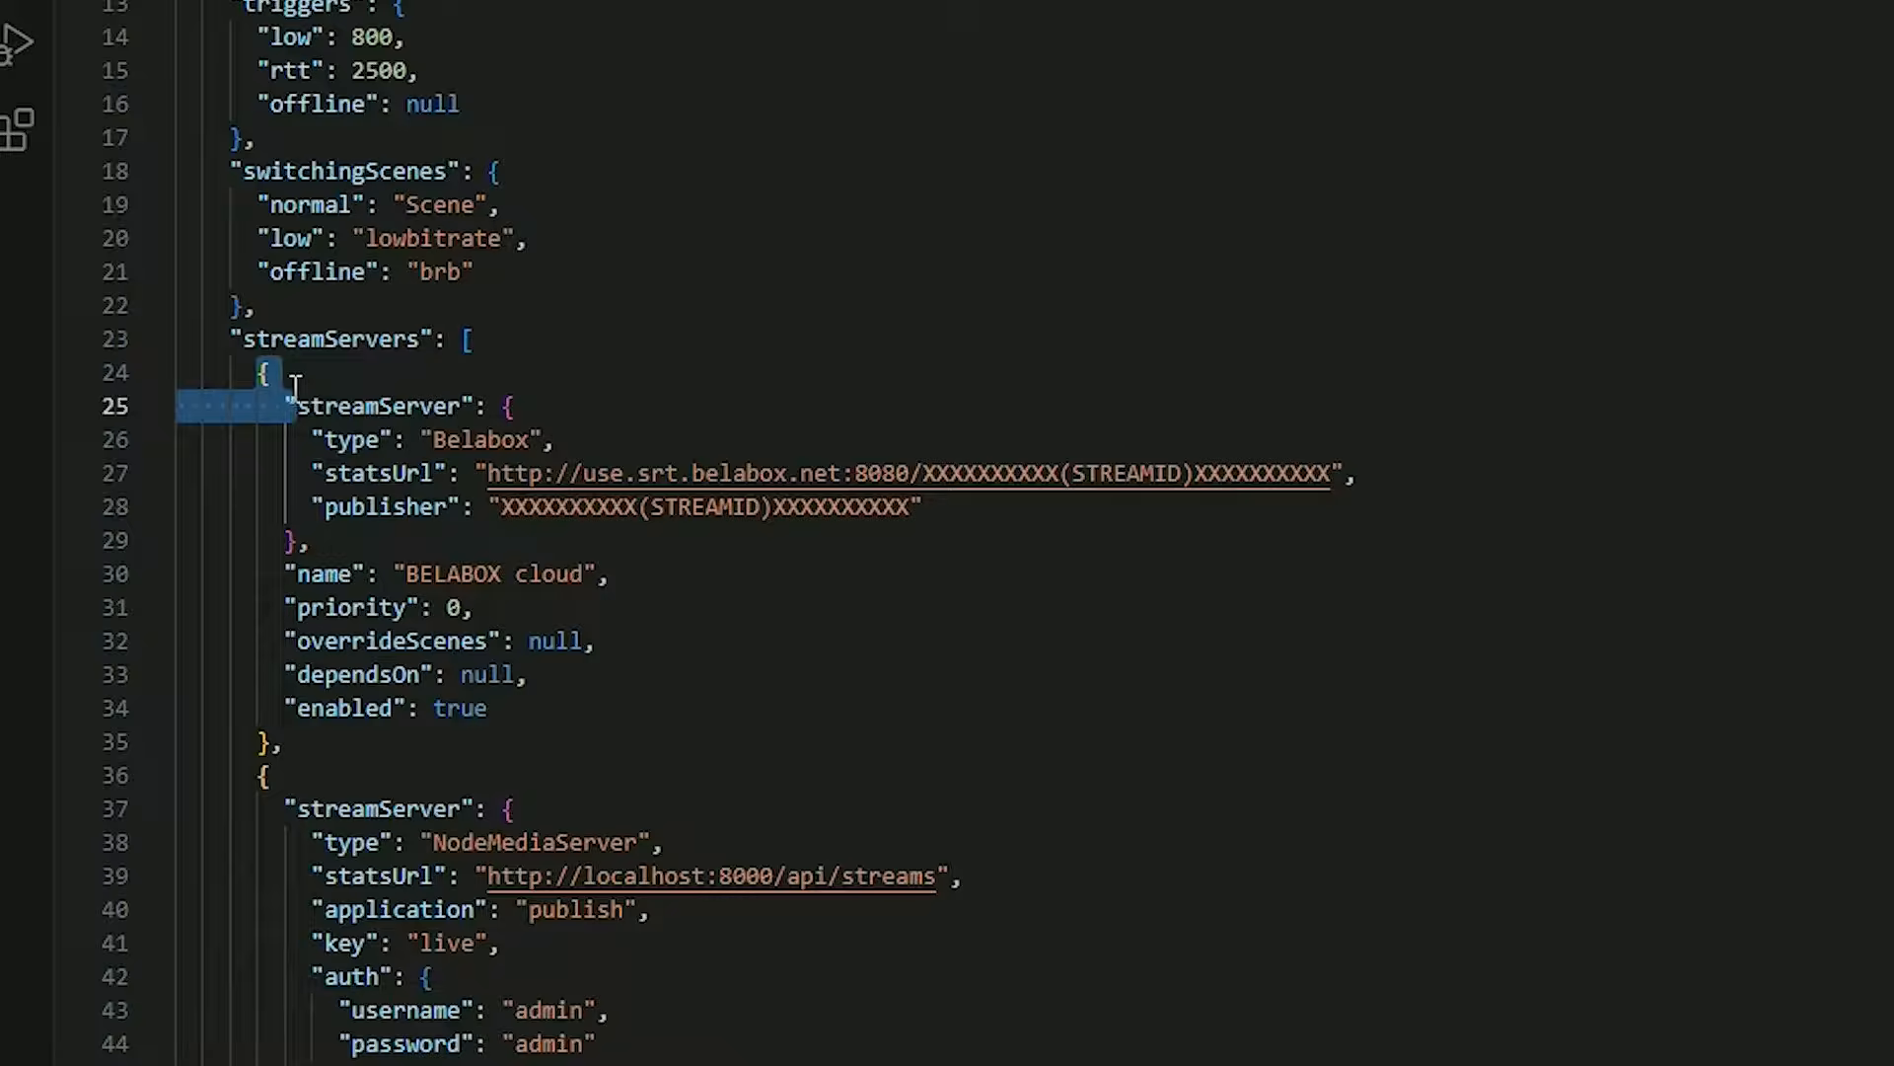
Delete the other entries, such as Belabox and NodeMediaServer, from streamServers so only the Nginx entry remains, and remove the leftover blank line.
{"action": "left_click_drag", "start_coordinate": [290, 381], "coordinate": [516, 677]}
{"action": "scroll", "coordinate": [608, 846], "scroll_direction": "down", "scroll_amount": 7}
{"action": "scroll", "coordinate": [635, 809], "scroll_direction": "down", "scroll_amount": 5}
{"action": "scroll", "coordinate": [635, 804], "scroll_direction": "down", "scroll_amount": 4}
{"action": "scroll", "coordinate": [592, 538], "scroll_direction": "down", "scroll_amount": 2}
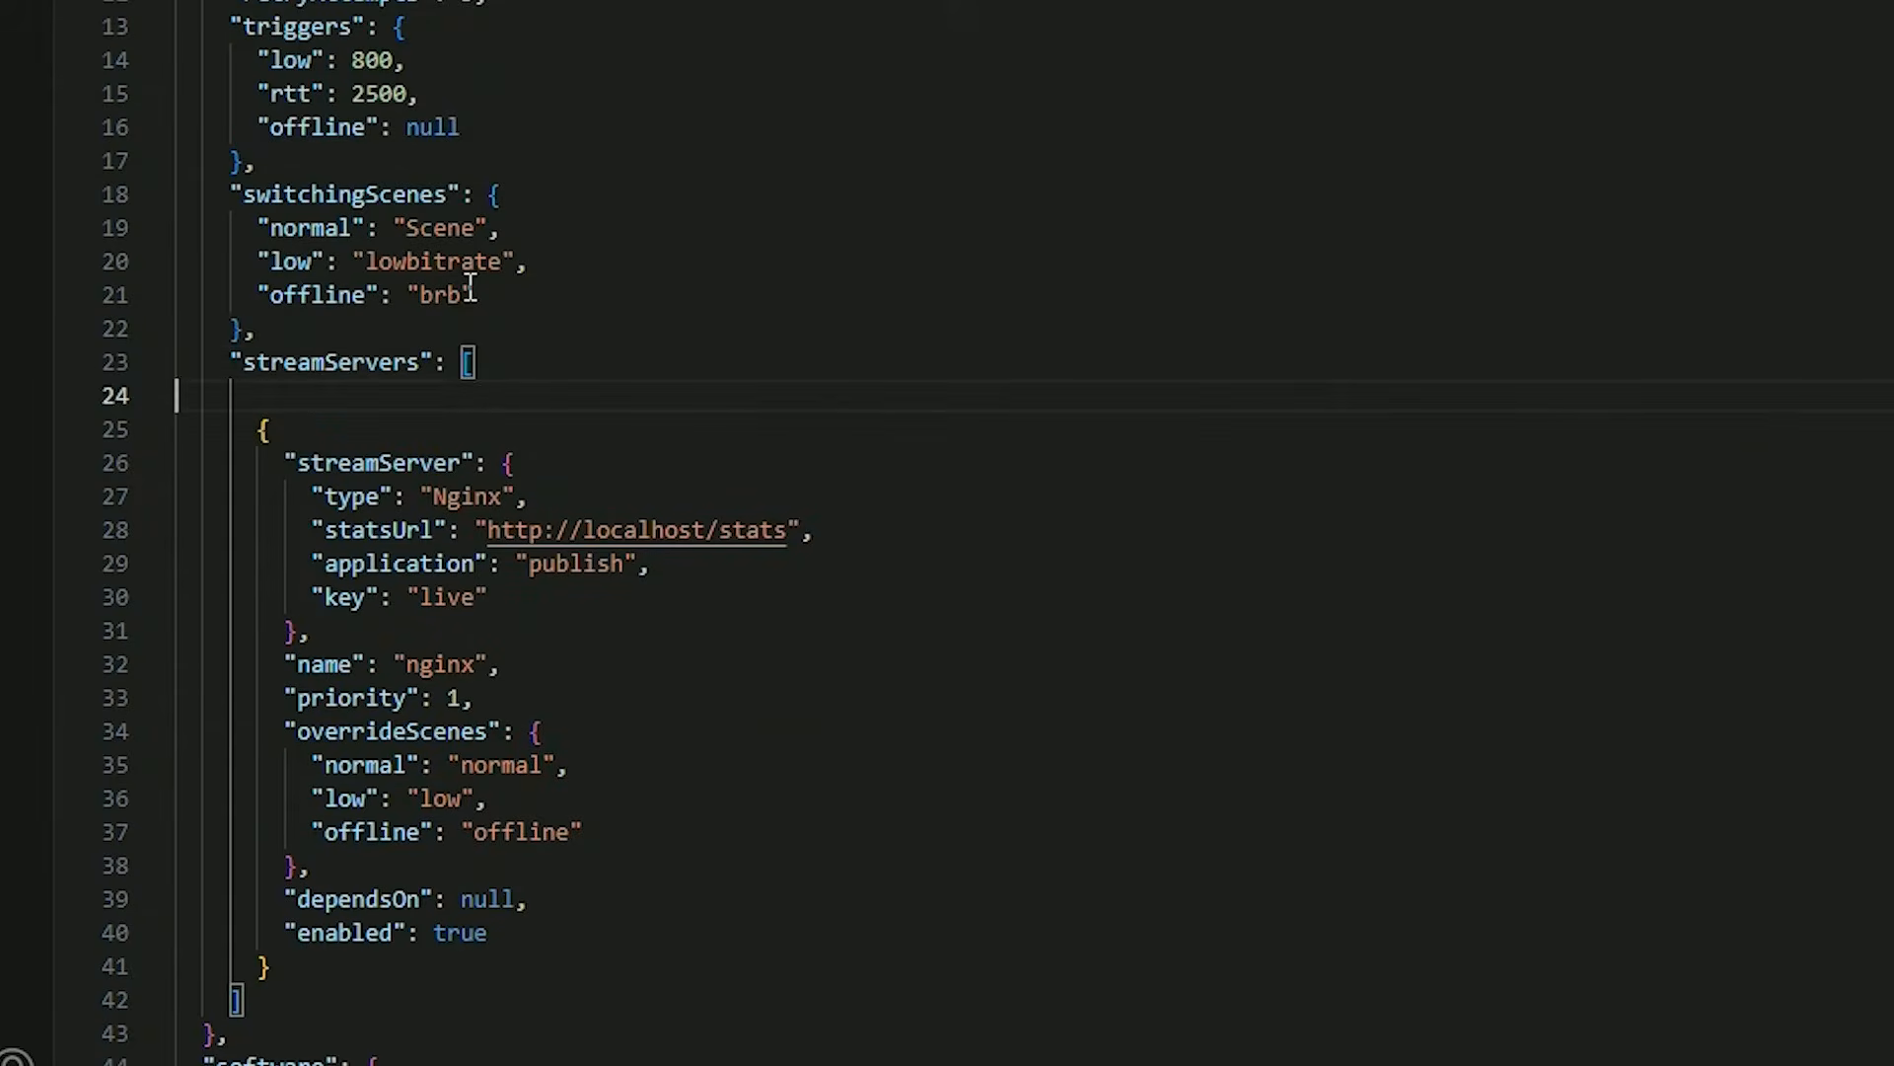
{"action": "key", "text": "BackSpace"}
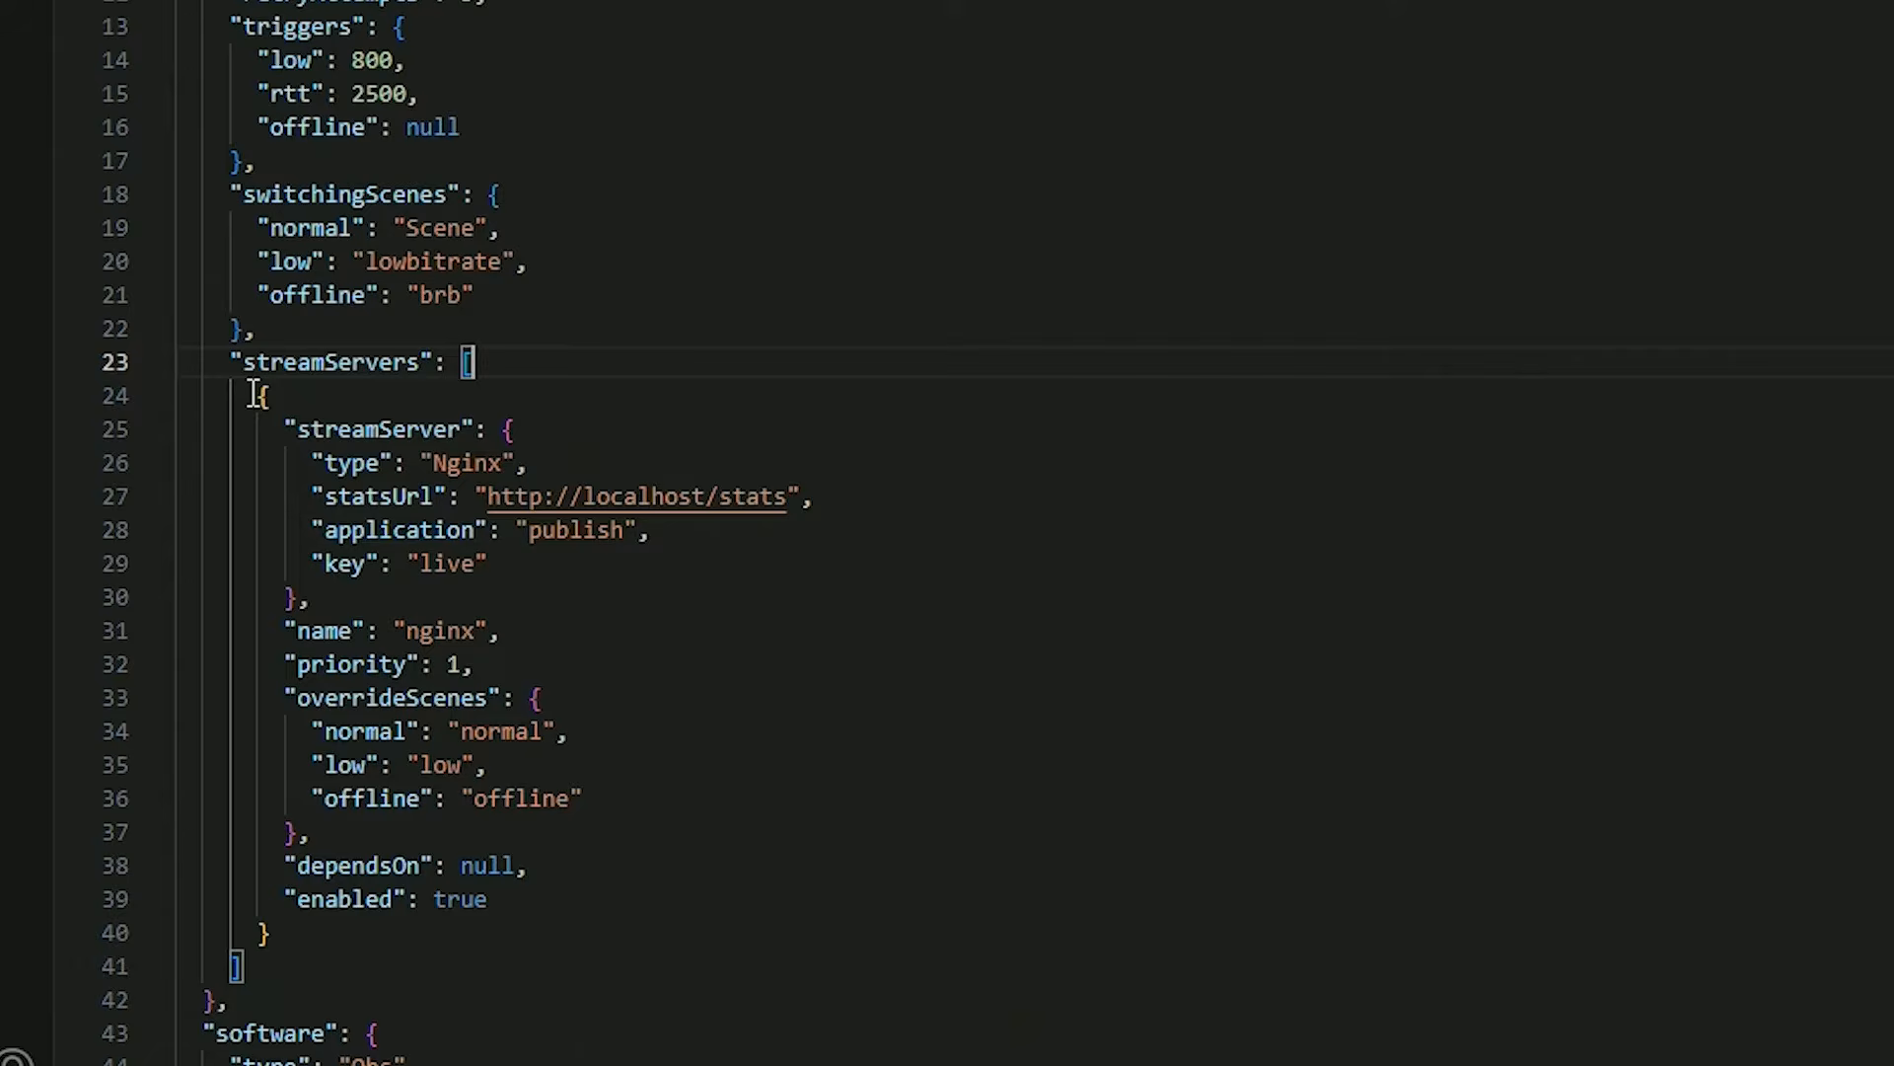
Set the priority of the Nginx stream server to 0.
{"action": "left_click_drag", "start_coordinate": [255, 394], "coordinate": [639, 899]}
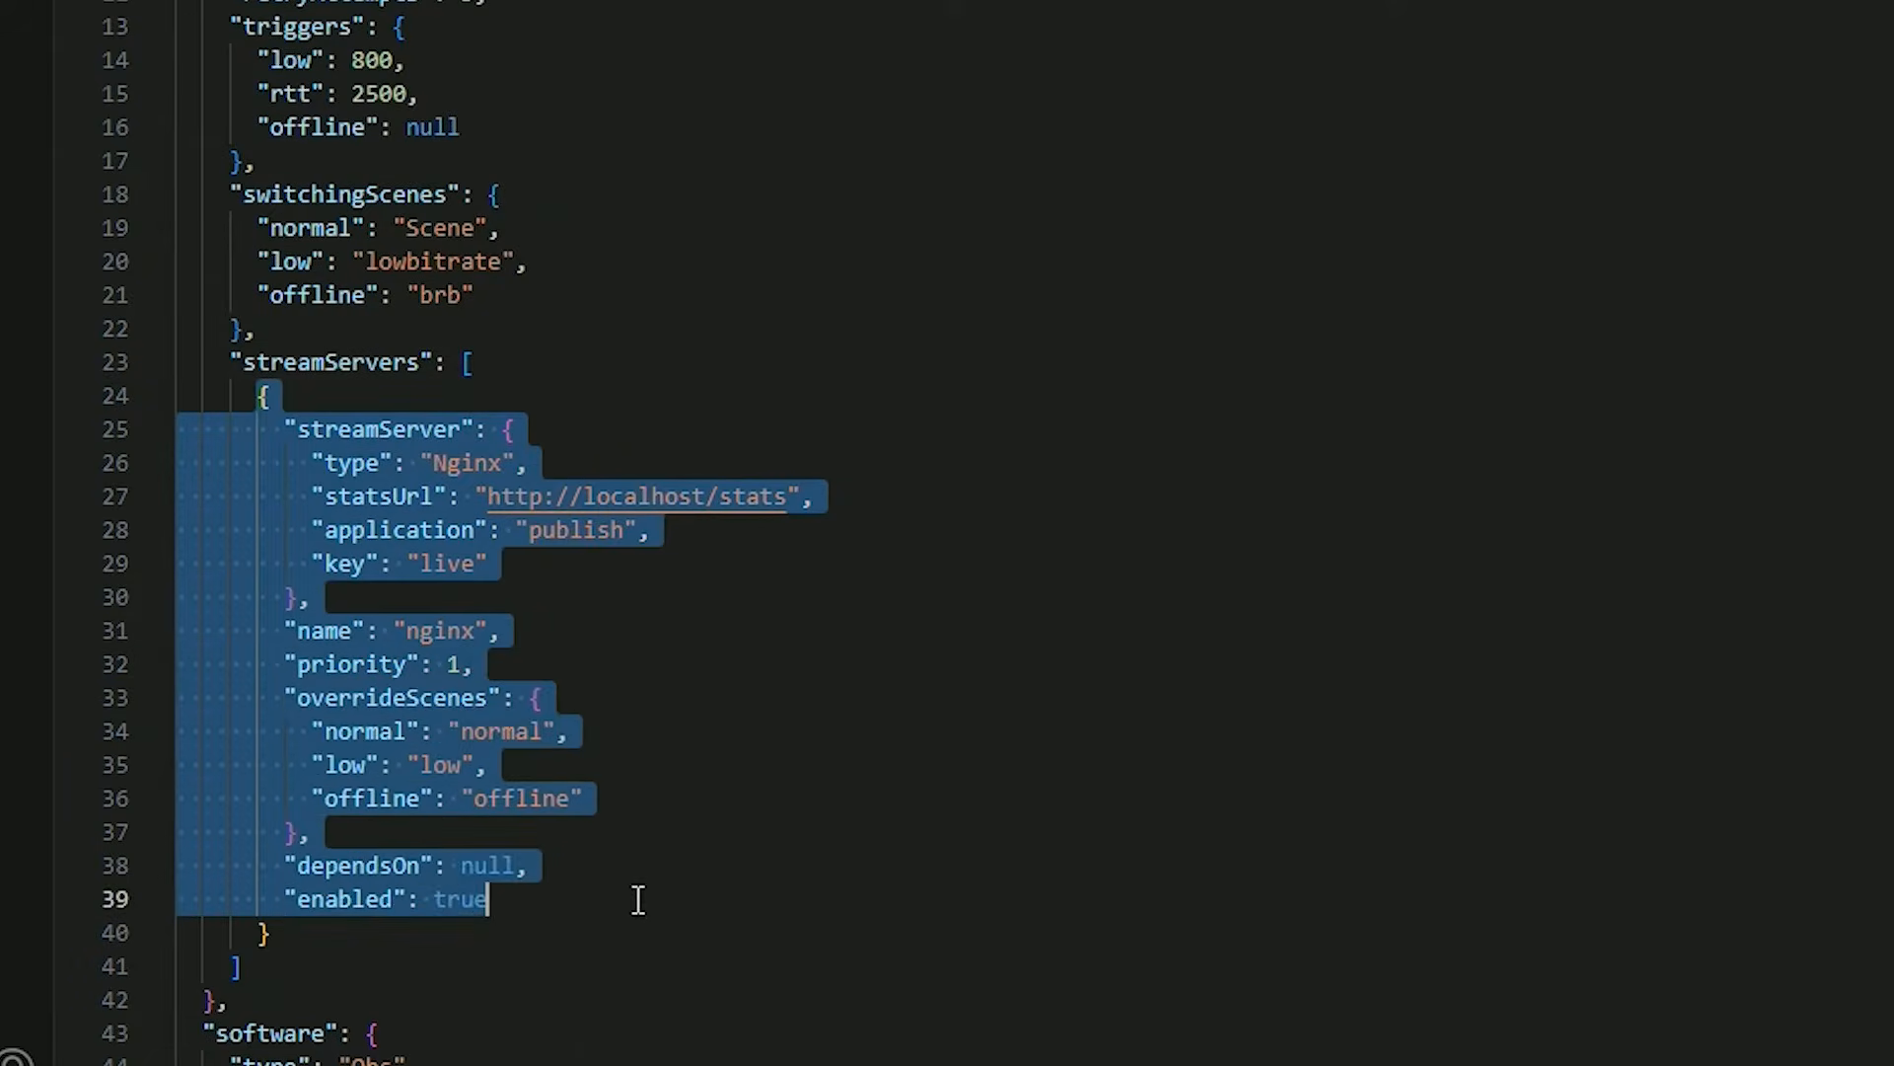
{"action": "left_click", "coordinate": [586, 906]}
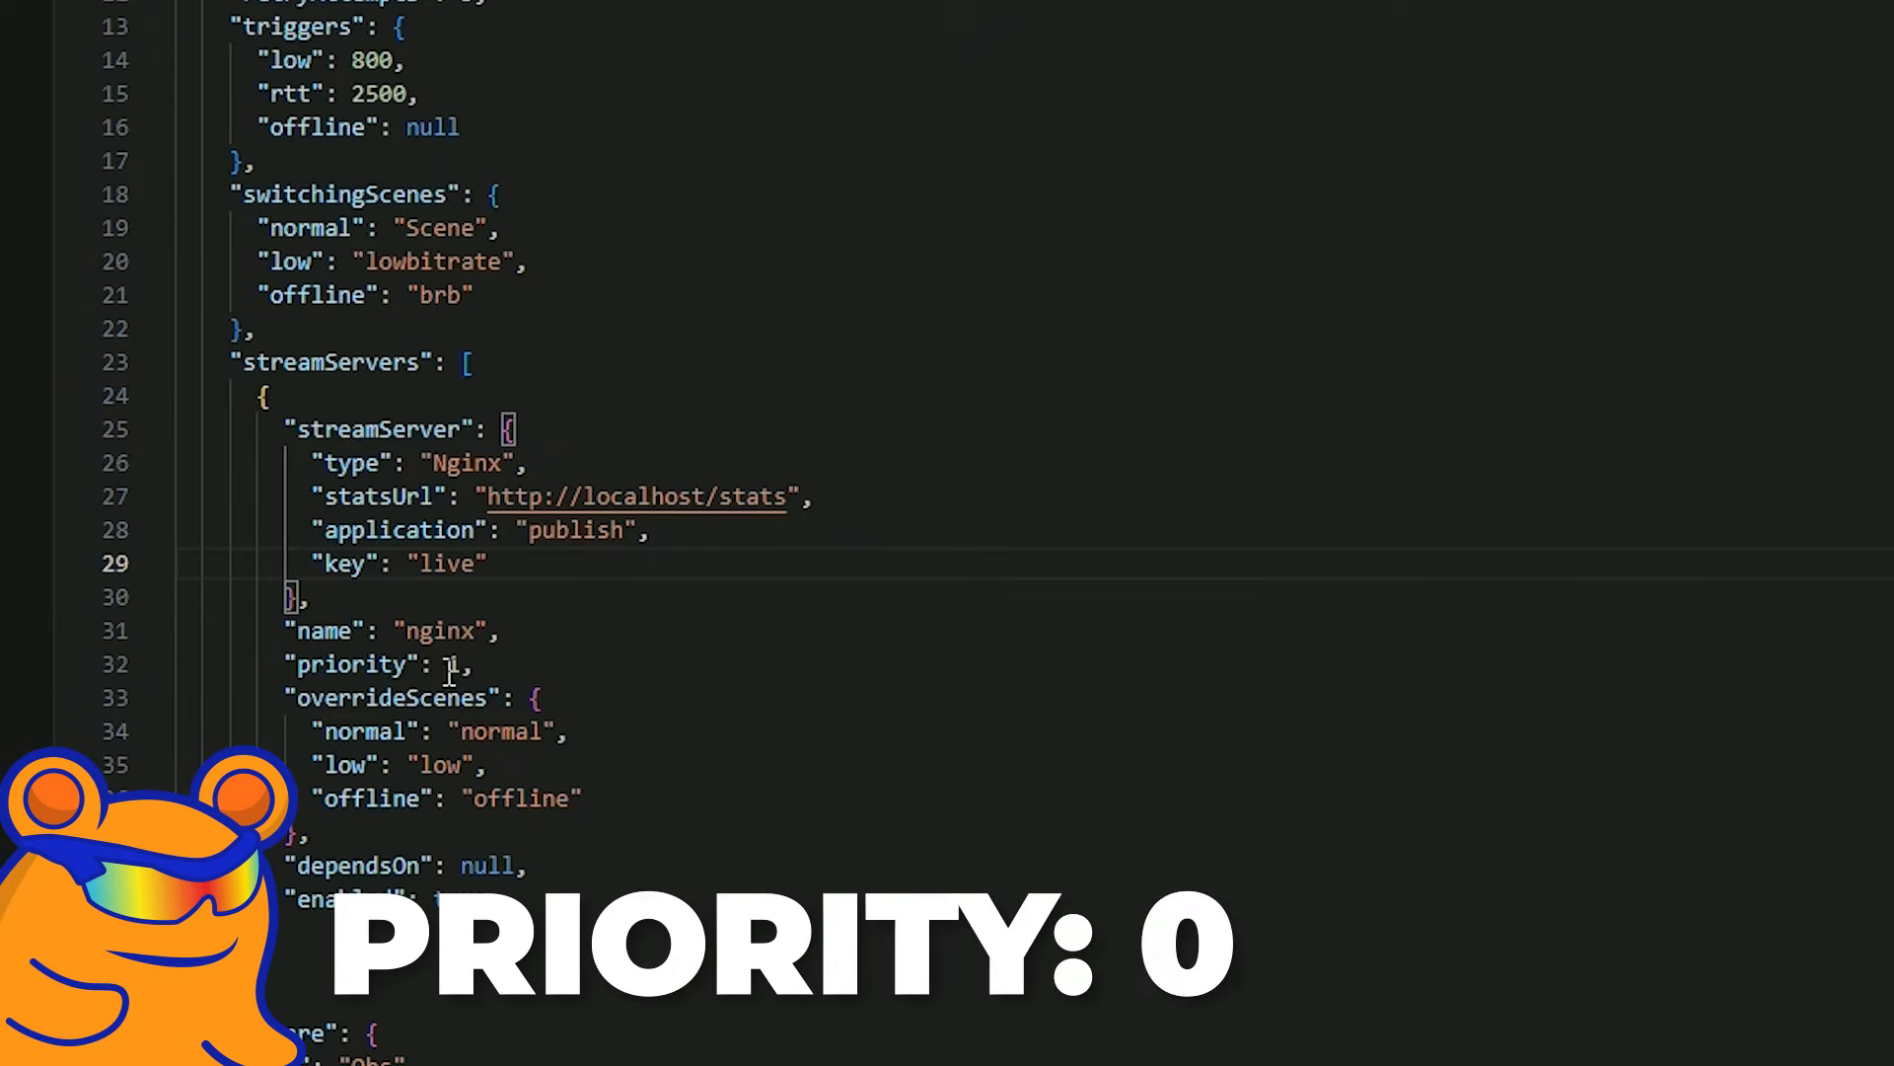
{"action": "double_click", "coordinate": [457, 663]}
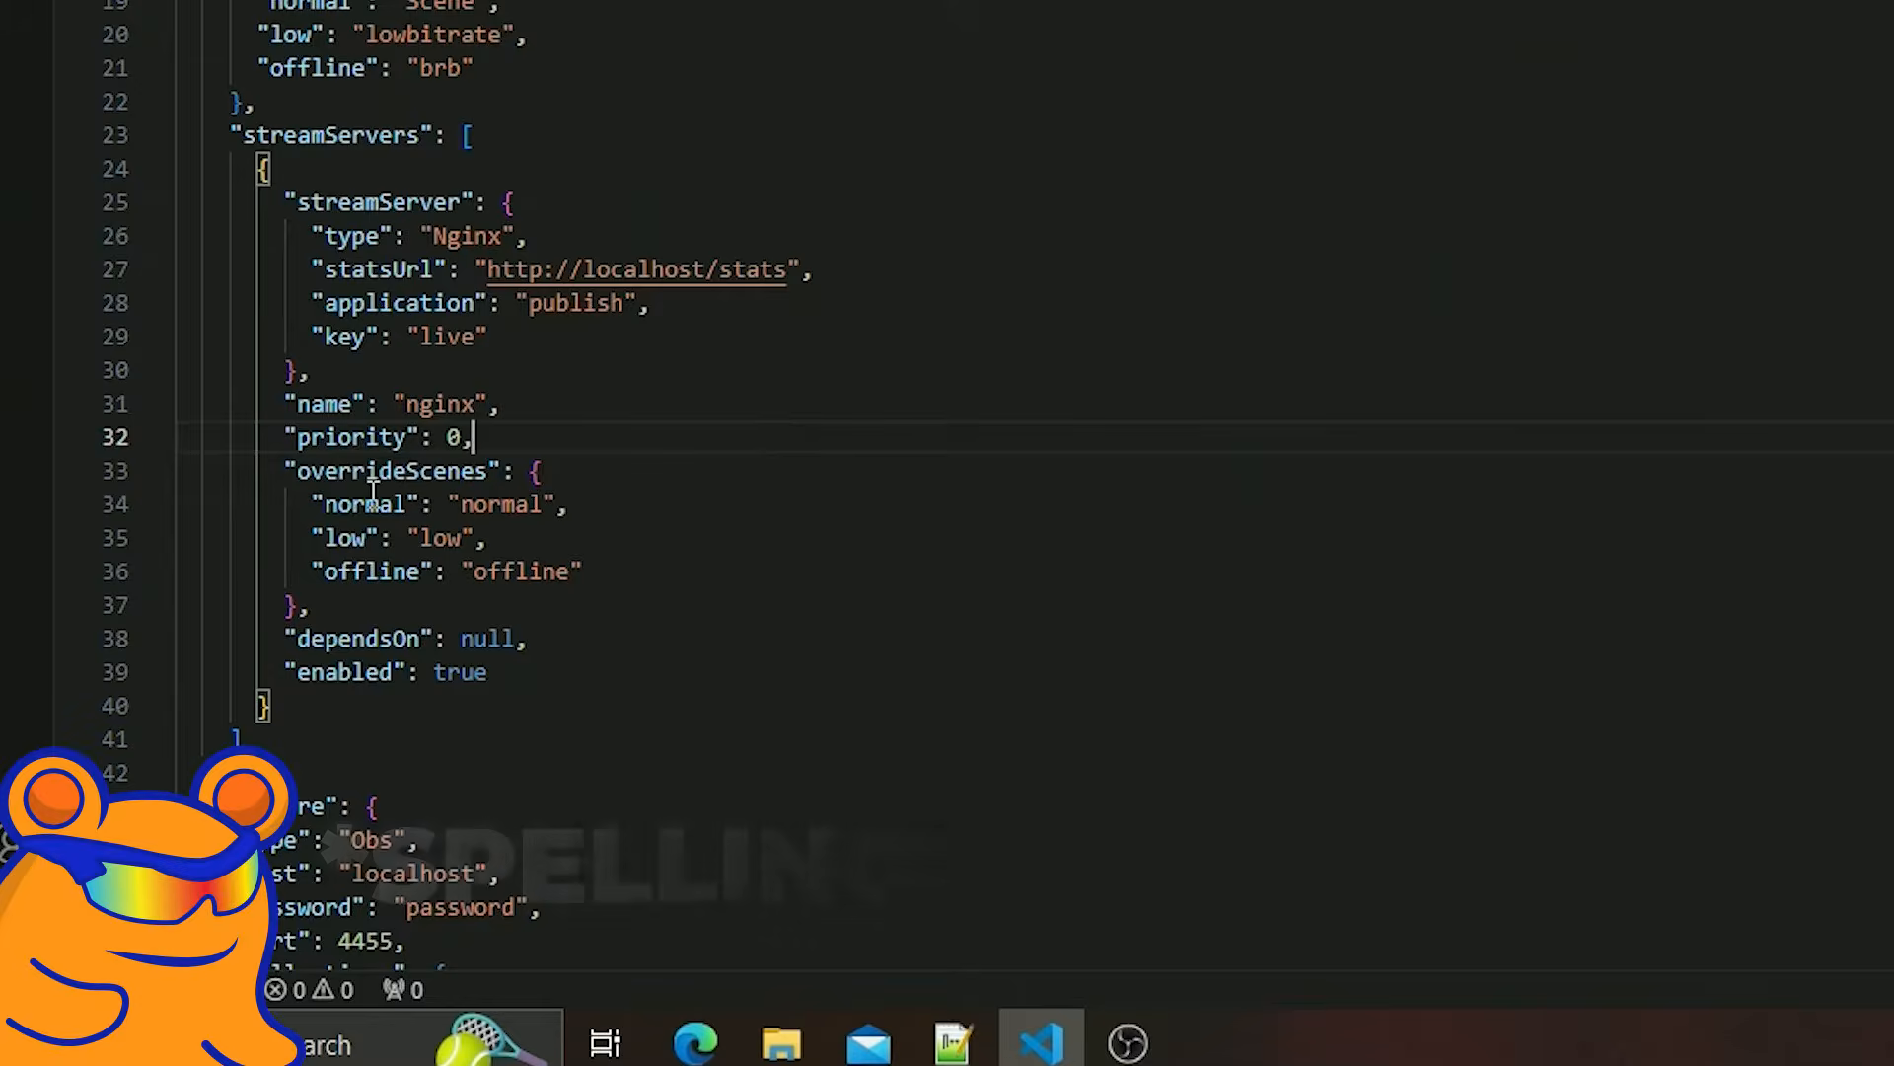
{"action": "type", "text": ","}
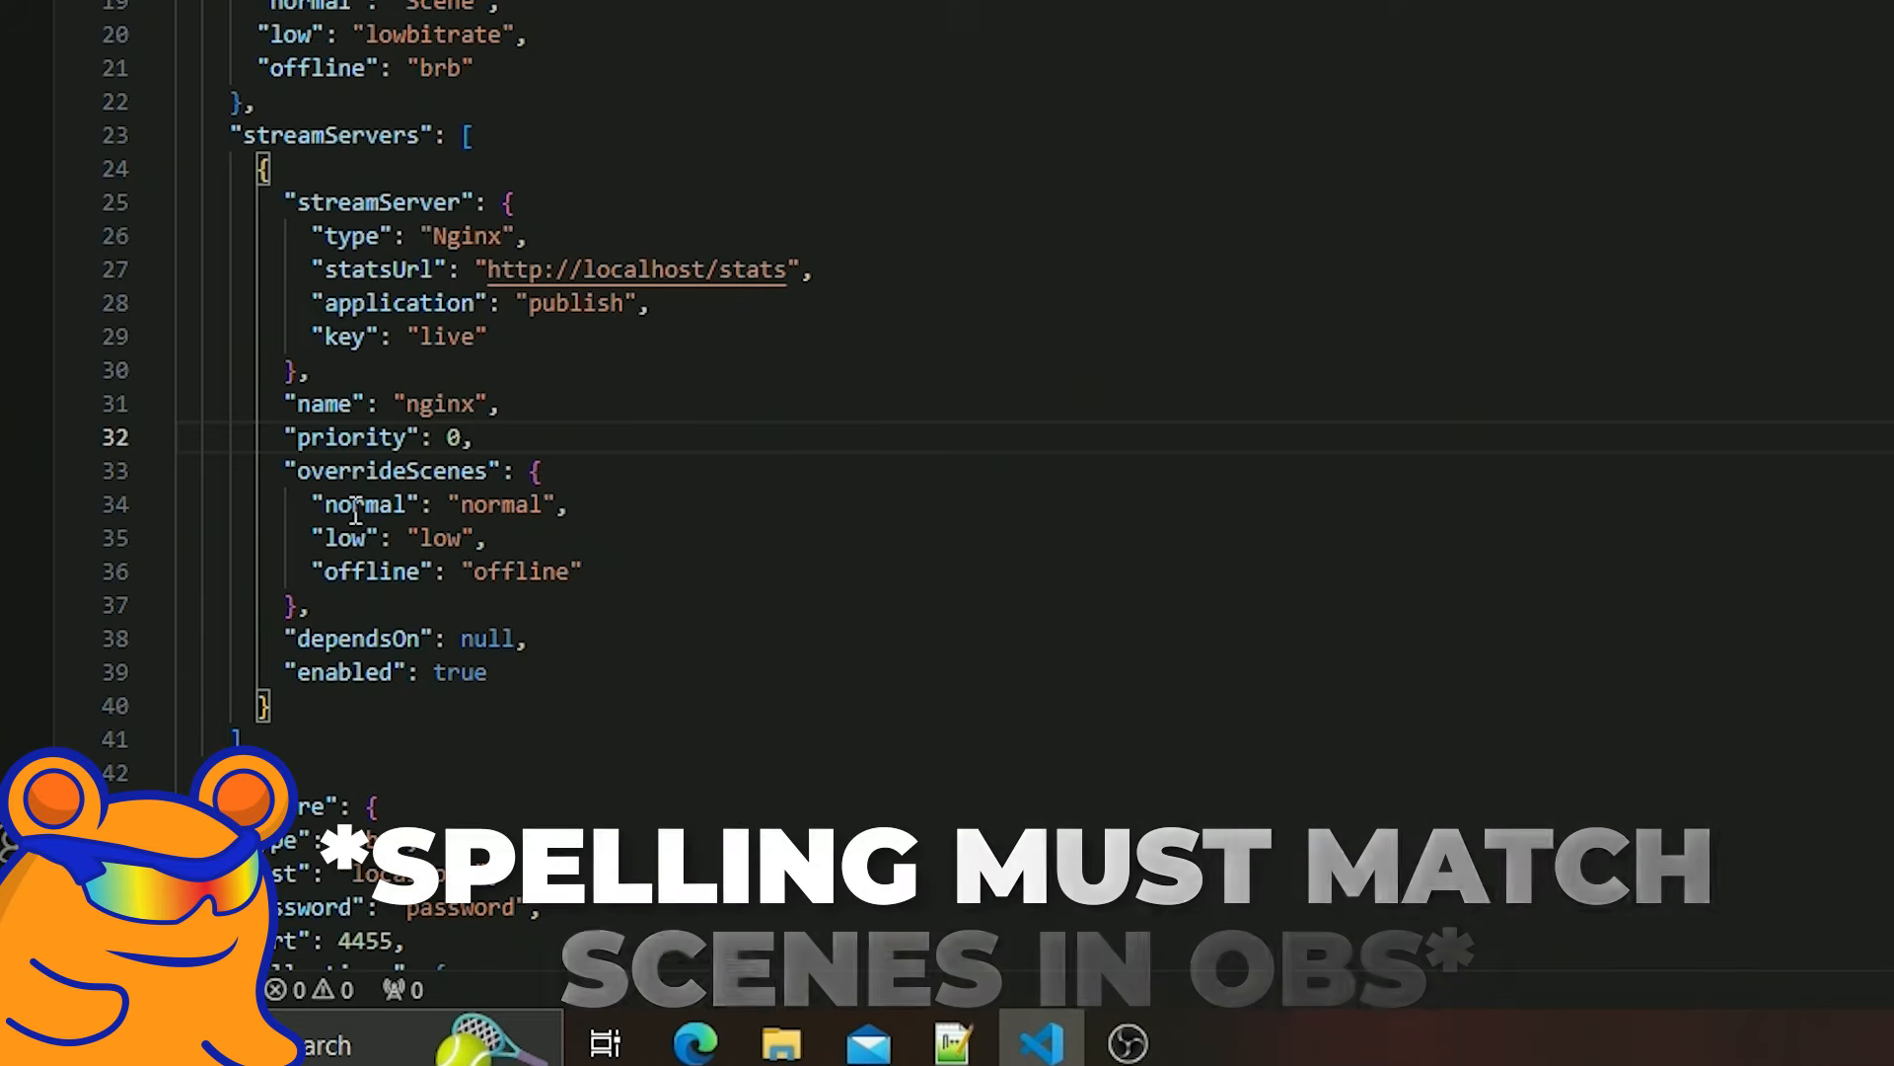
Set the Nginx overrideScenes to match the OBS scenes: normal to Scene, low to lowbitrate and offline to brb.
{"action": "double_click", "coordinate": [506, 506]}
{"action": "type", "text": "Scene"}
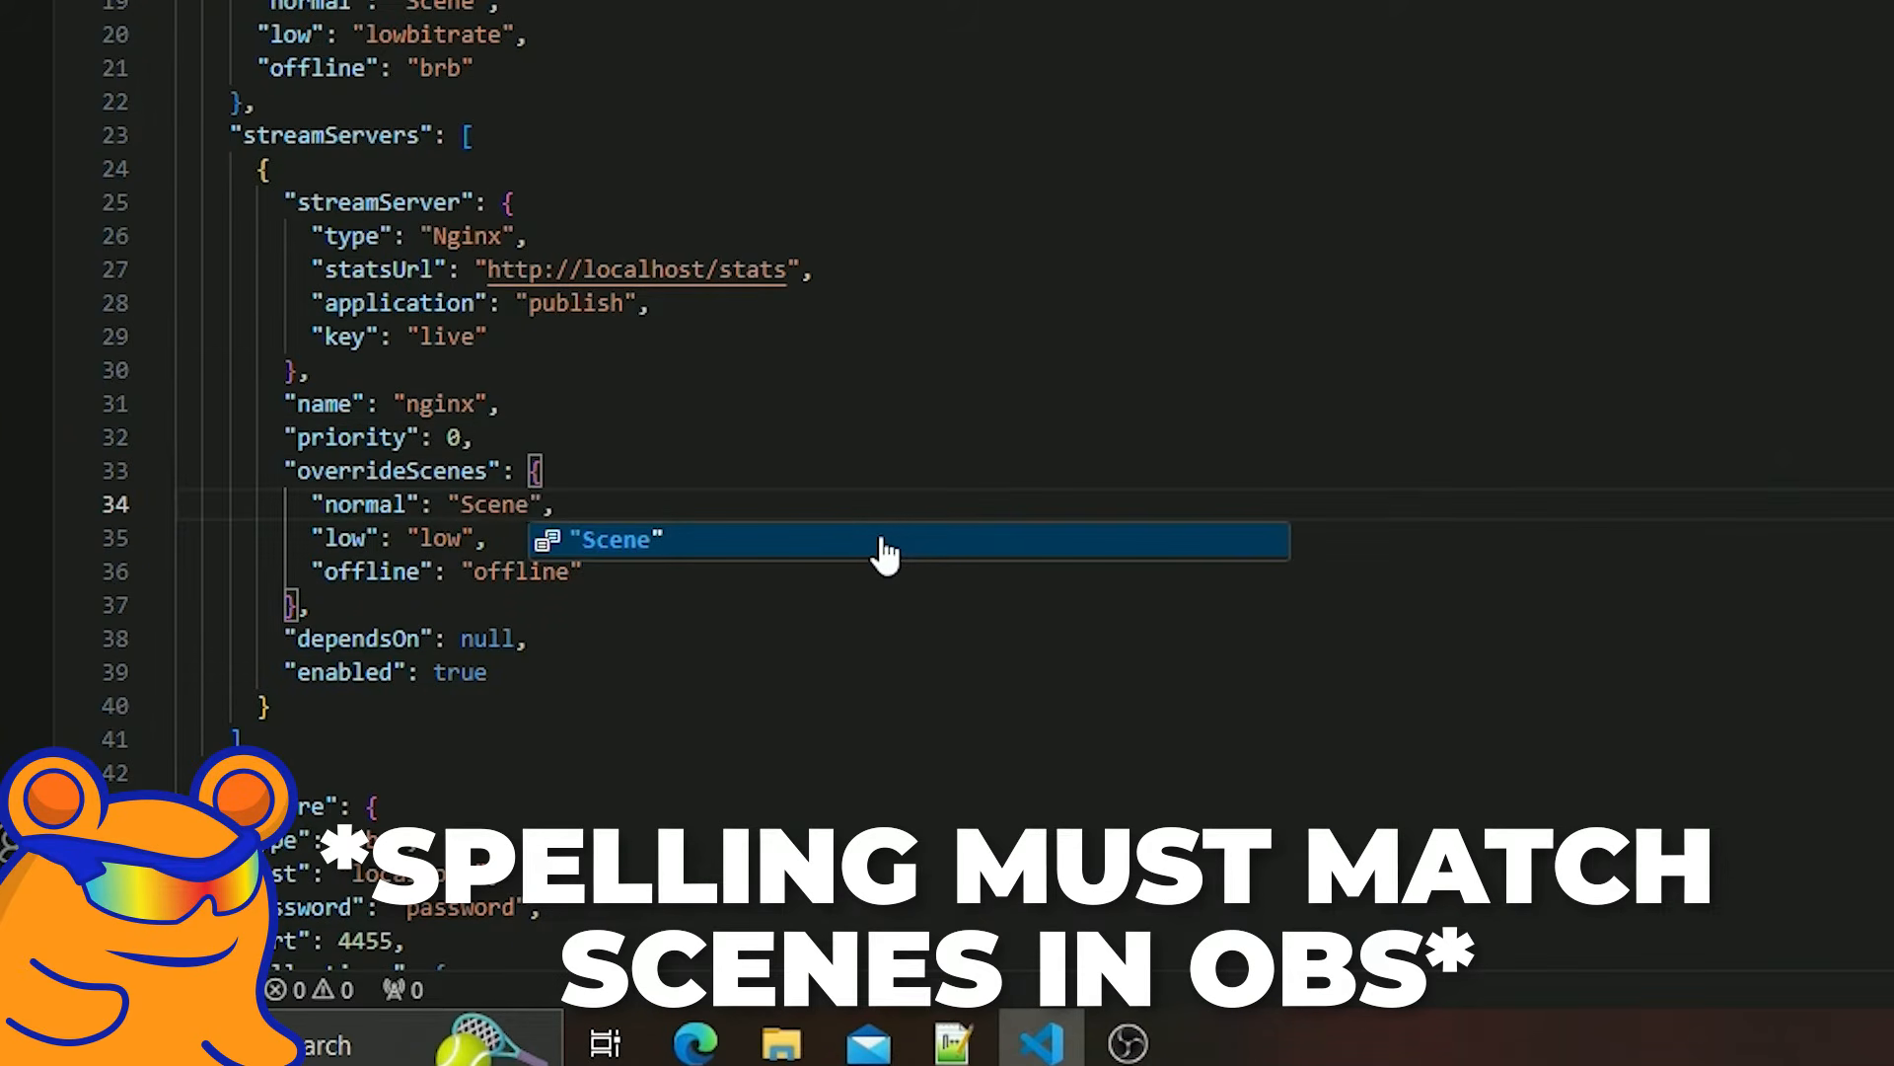
{"action": "left_click", "coordinate": [620, 471]}
{"action": "double_click", "coordinate": [452, 540]}
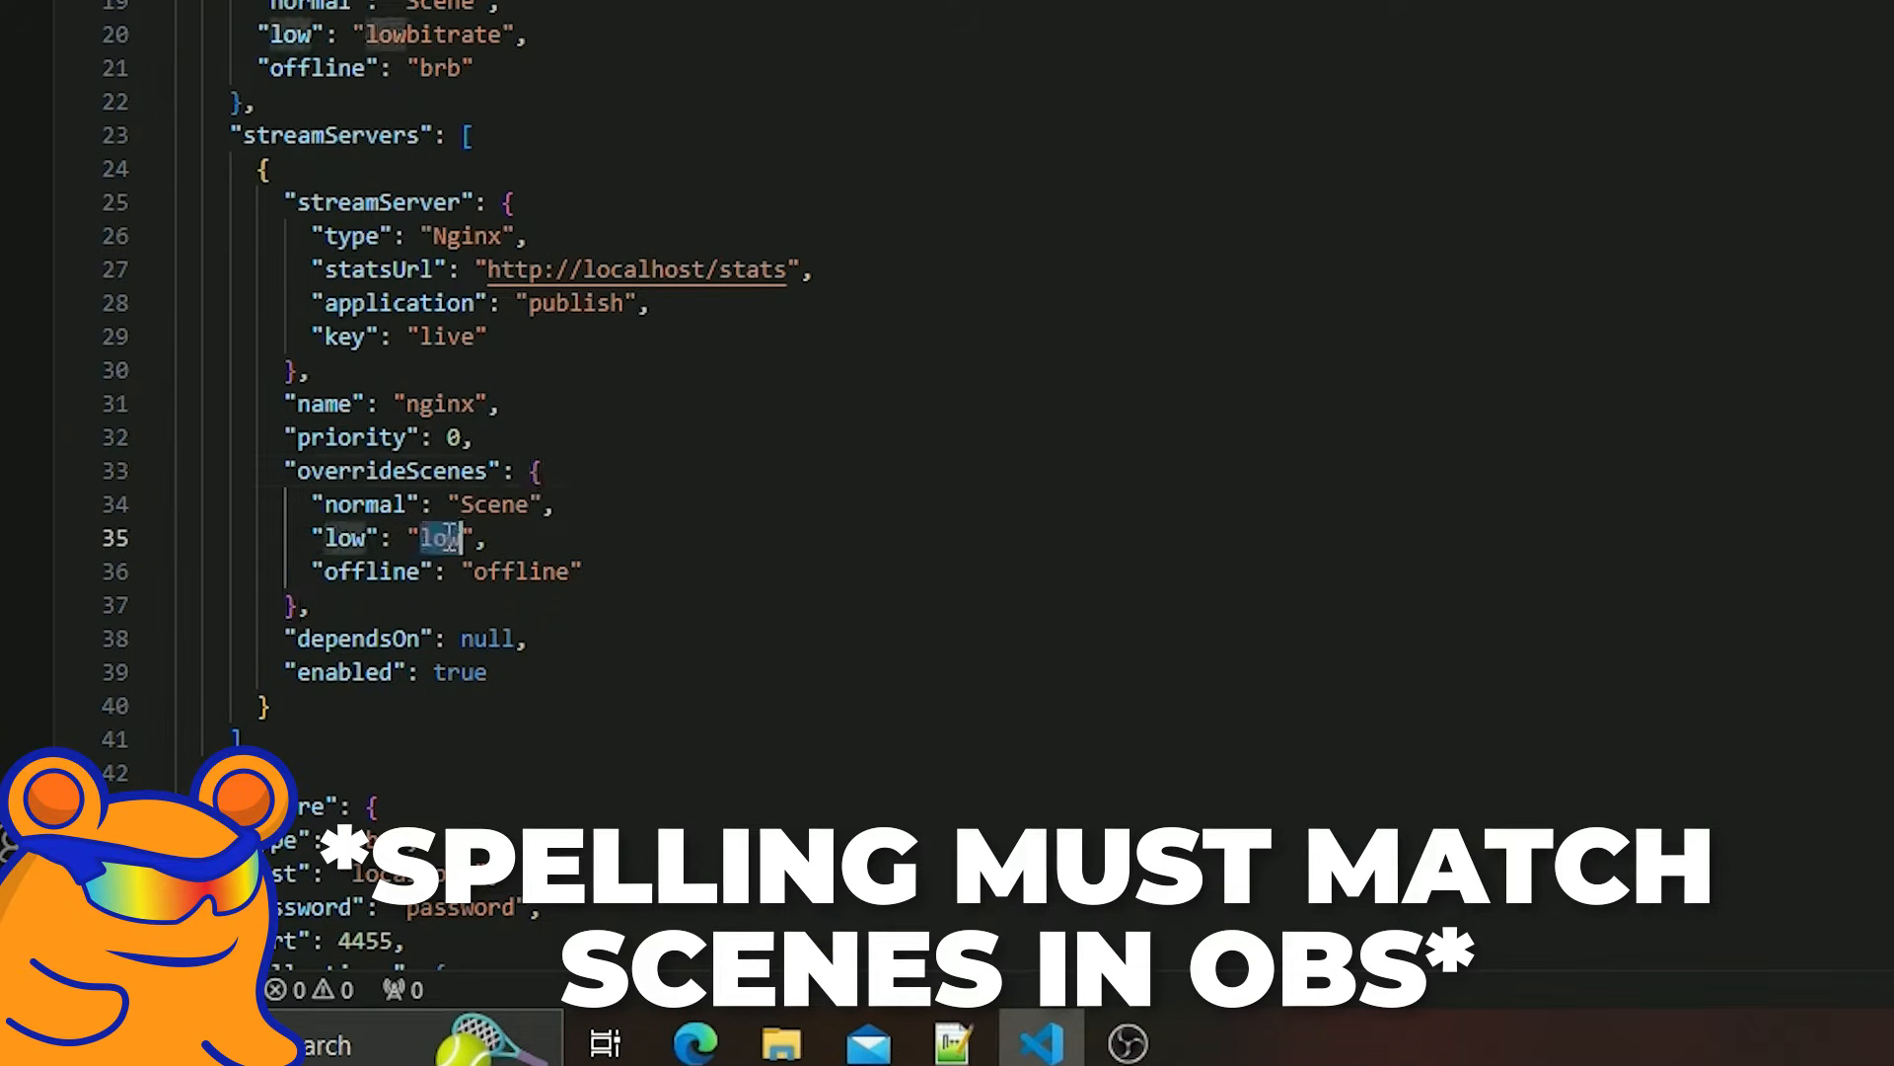
{"action": "type", "text": "lowbi"}
{"action": "type", "text": "trate"}
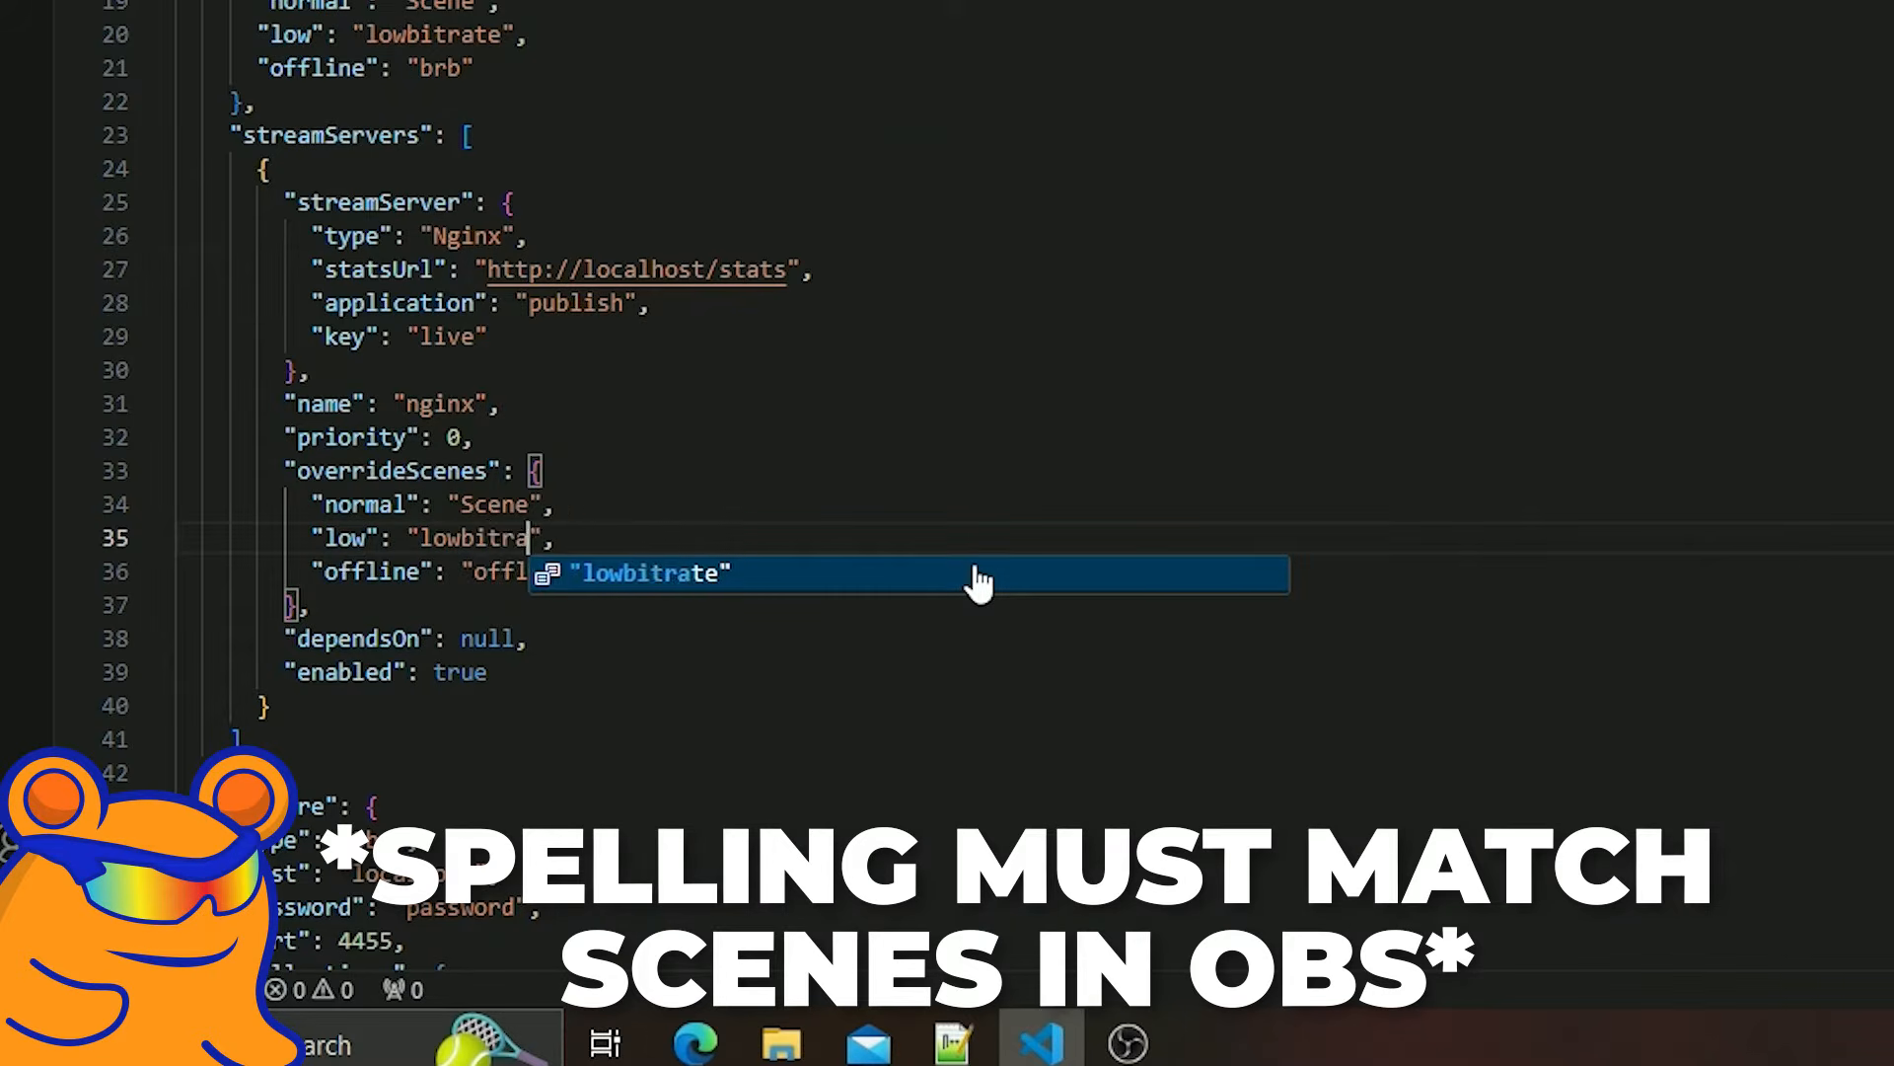
{"action": "left_click", "coordinate": [876, 534]}
{"action": "double_click", "coordinate": [548, 572]}
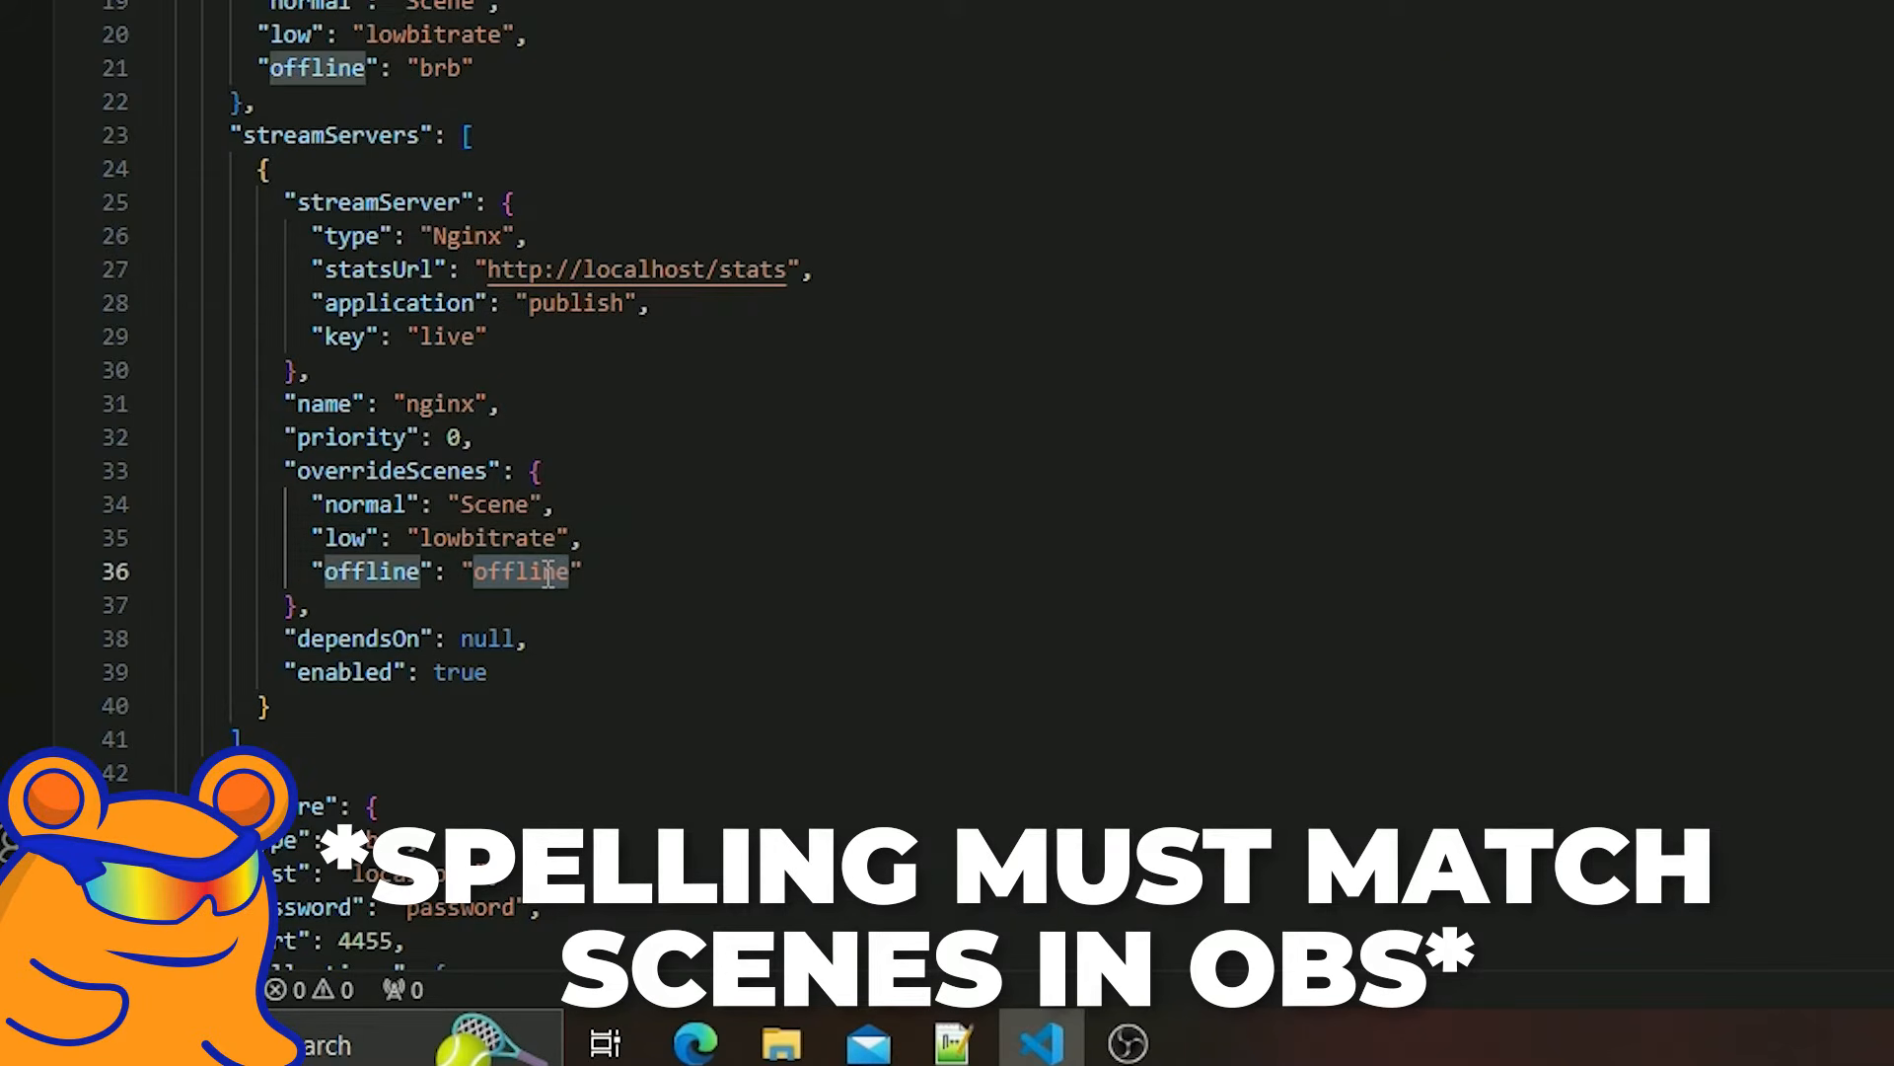
{"action": "type", "text": "brb"}
{"action": "left_click", "coordinate": [884, 468]}
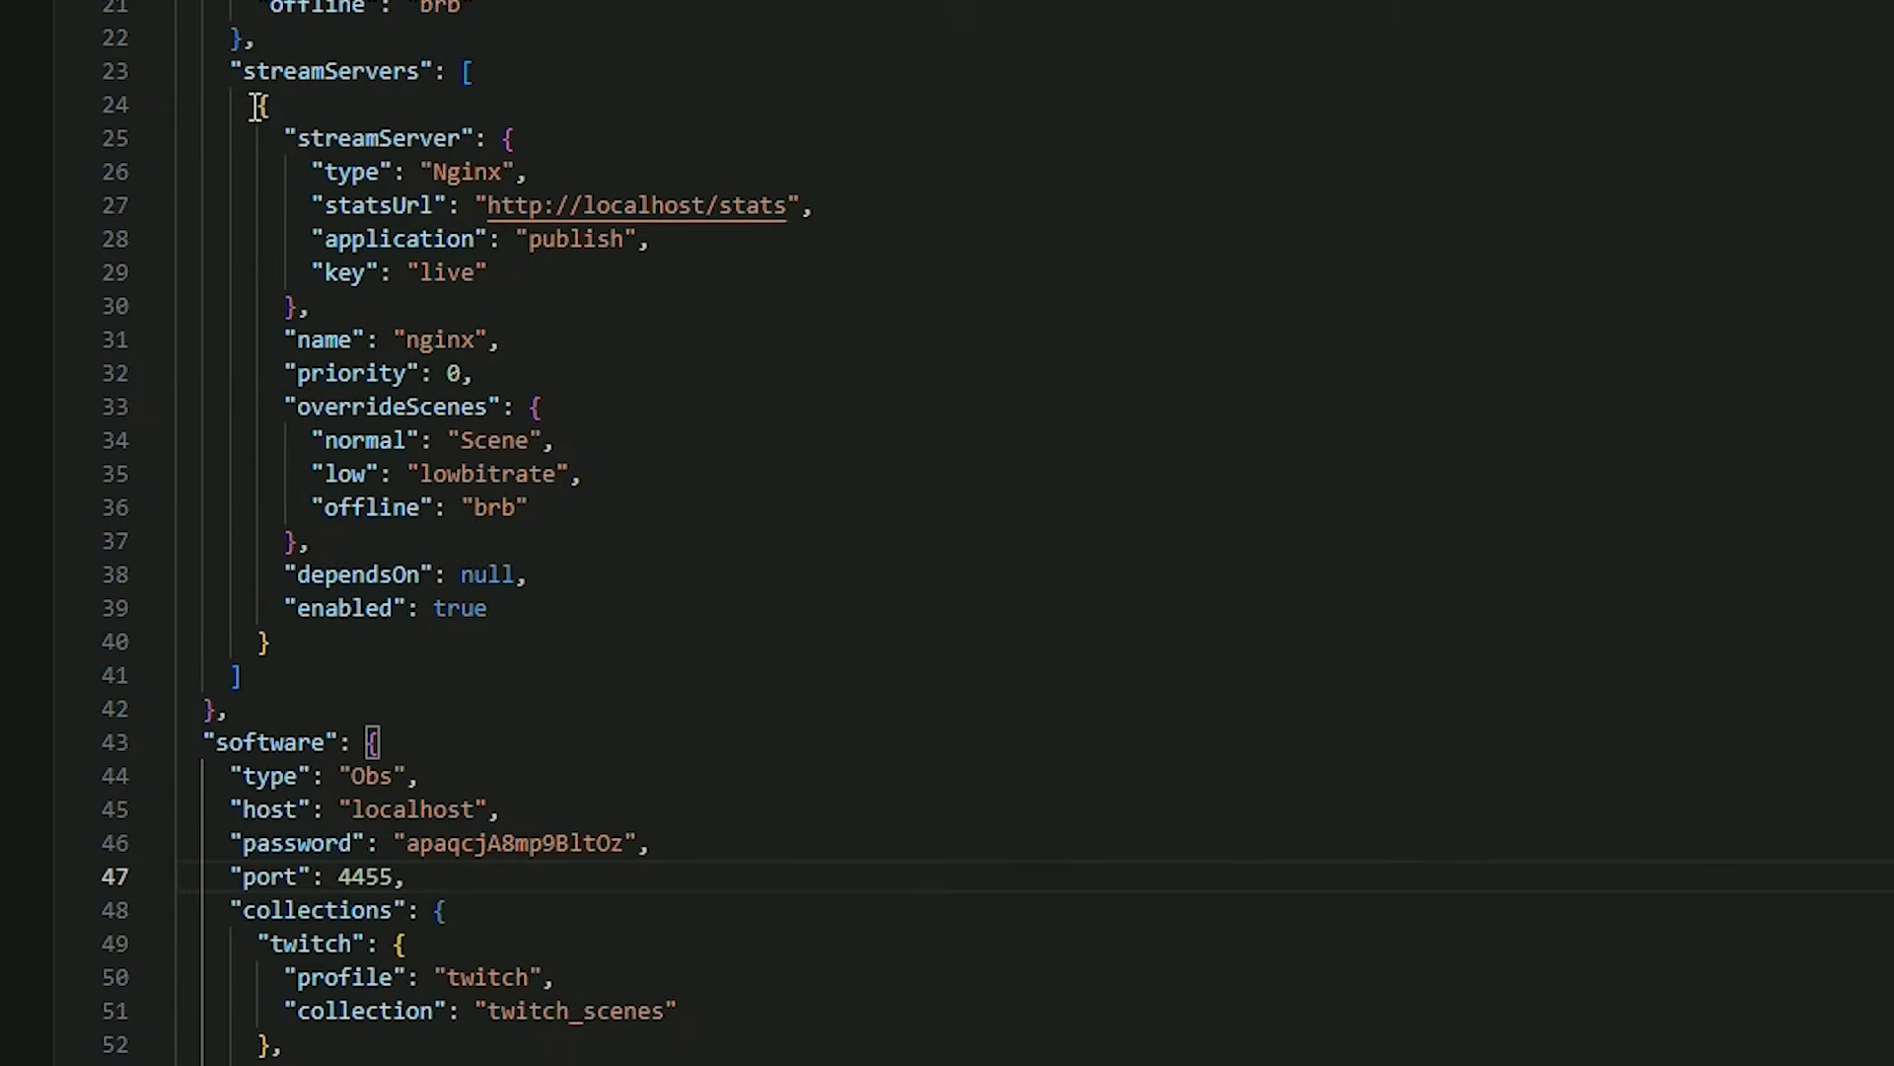
Add a comma-separated copy of the Nginx block as a second stream server and set its key to live2.
{"action": "left_click_drag", "start_coordinate": [258, 106], "coordinate": [589, 643]}
{"action": "key", "text": "ctrl+c"}
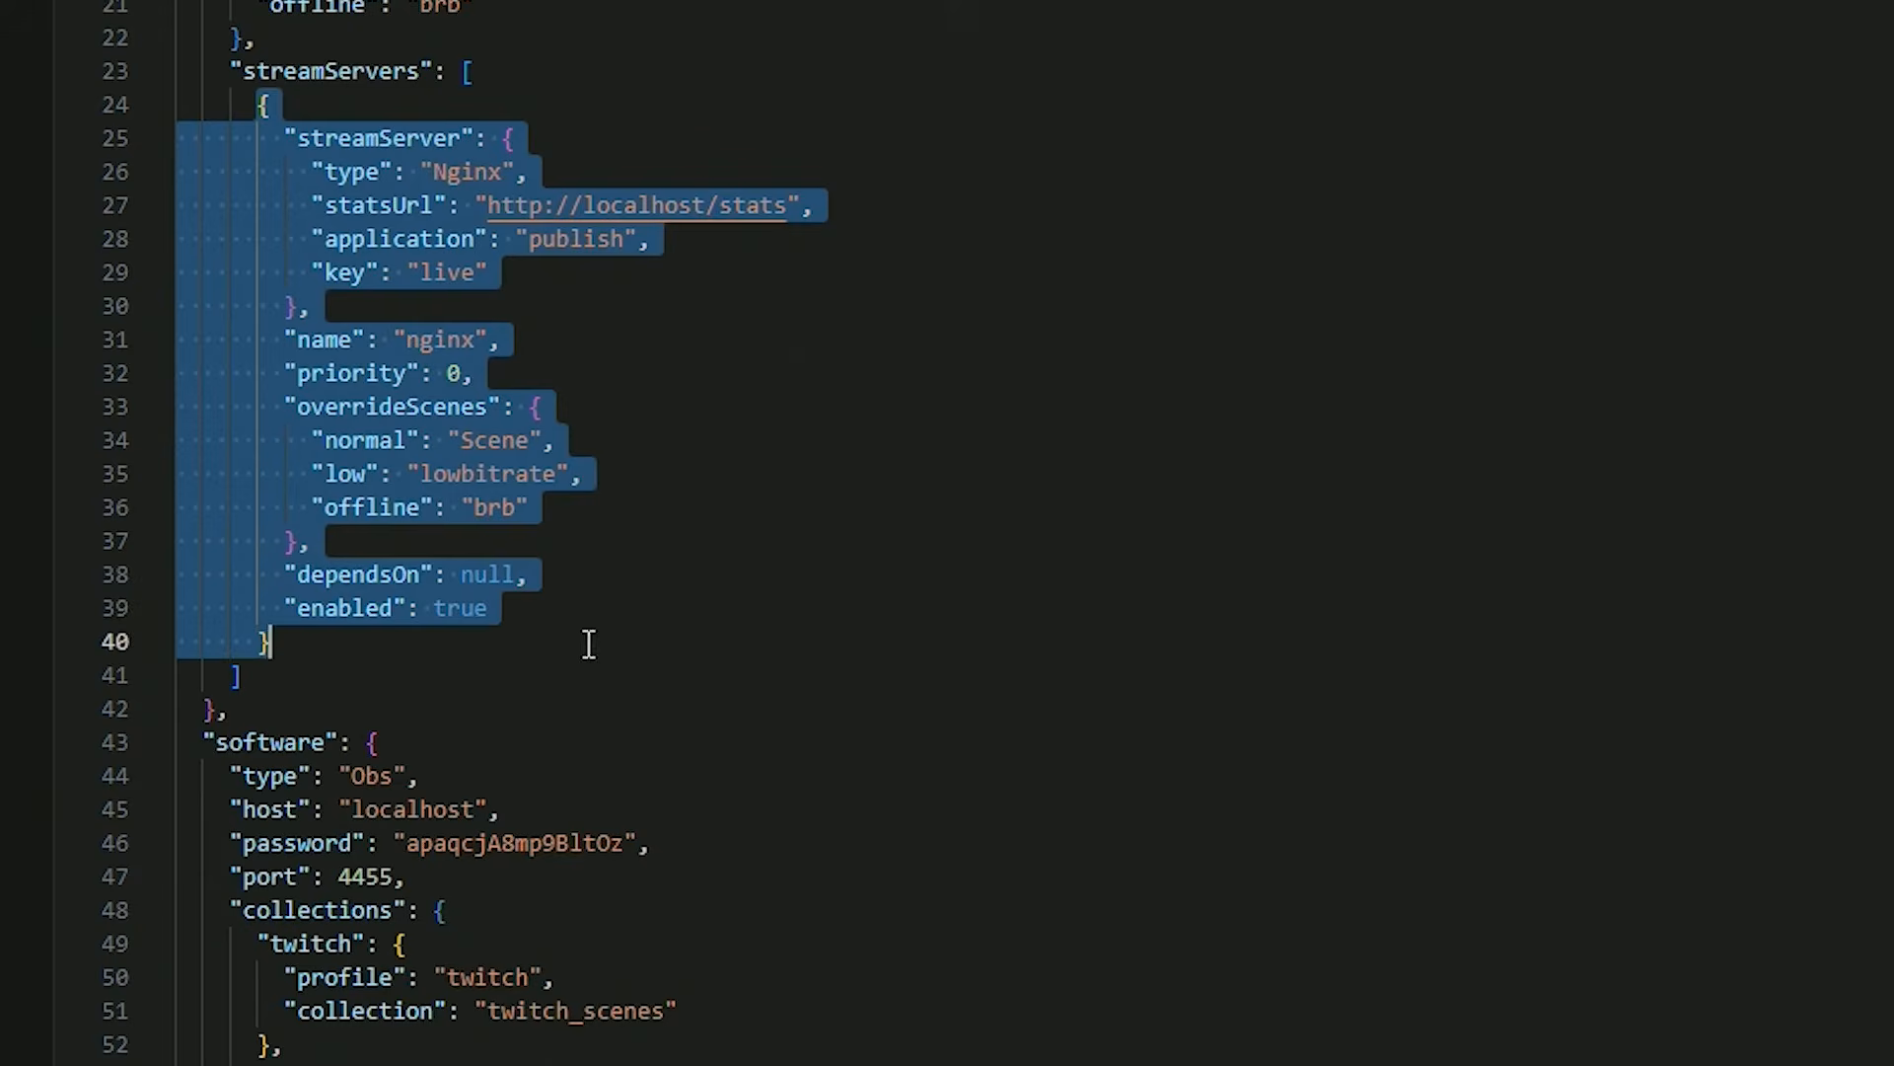
{"action": "left_click", "coordinate": [408, 650]}
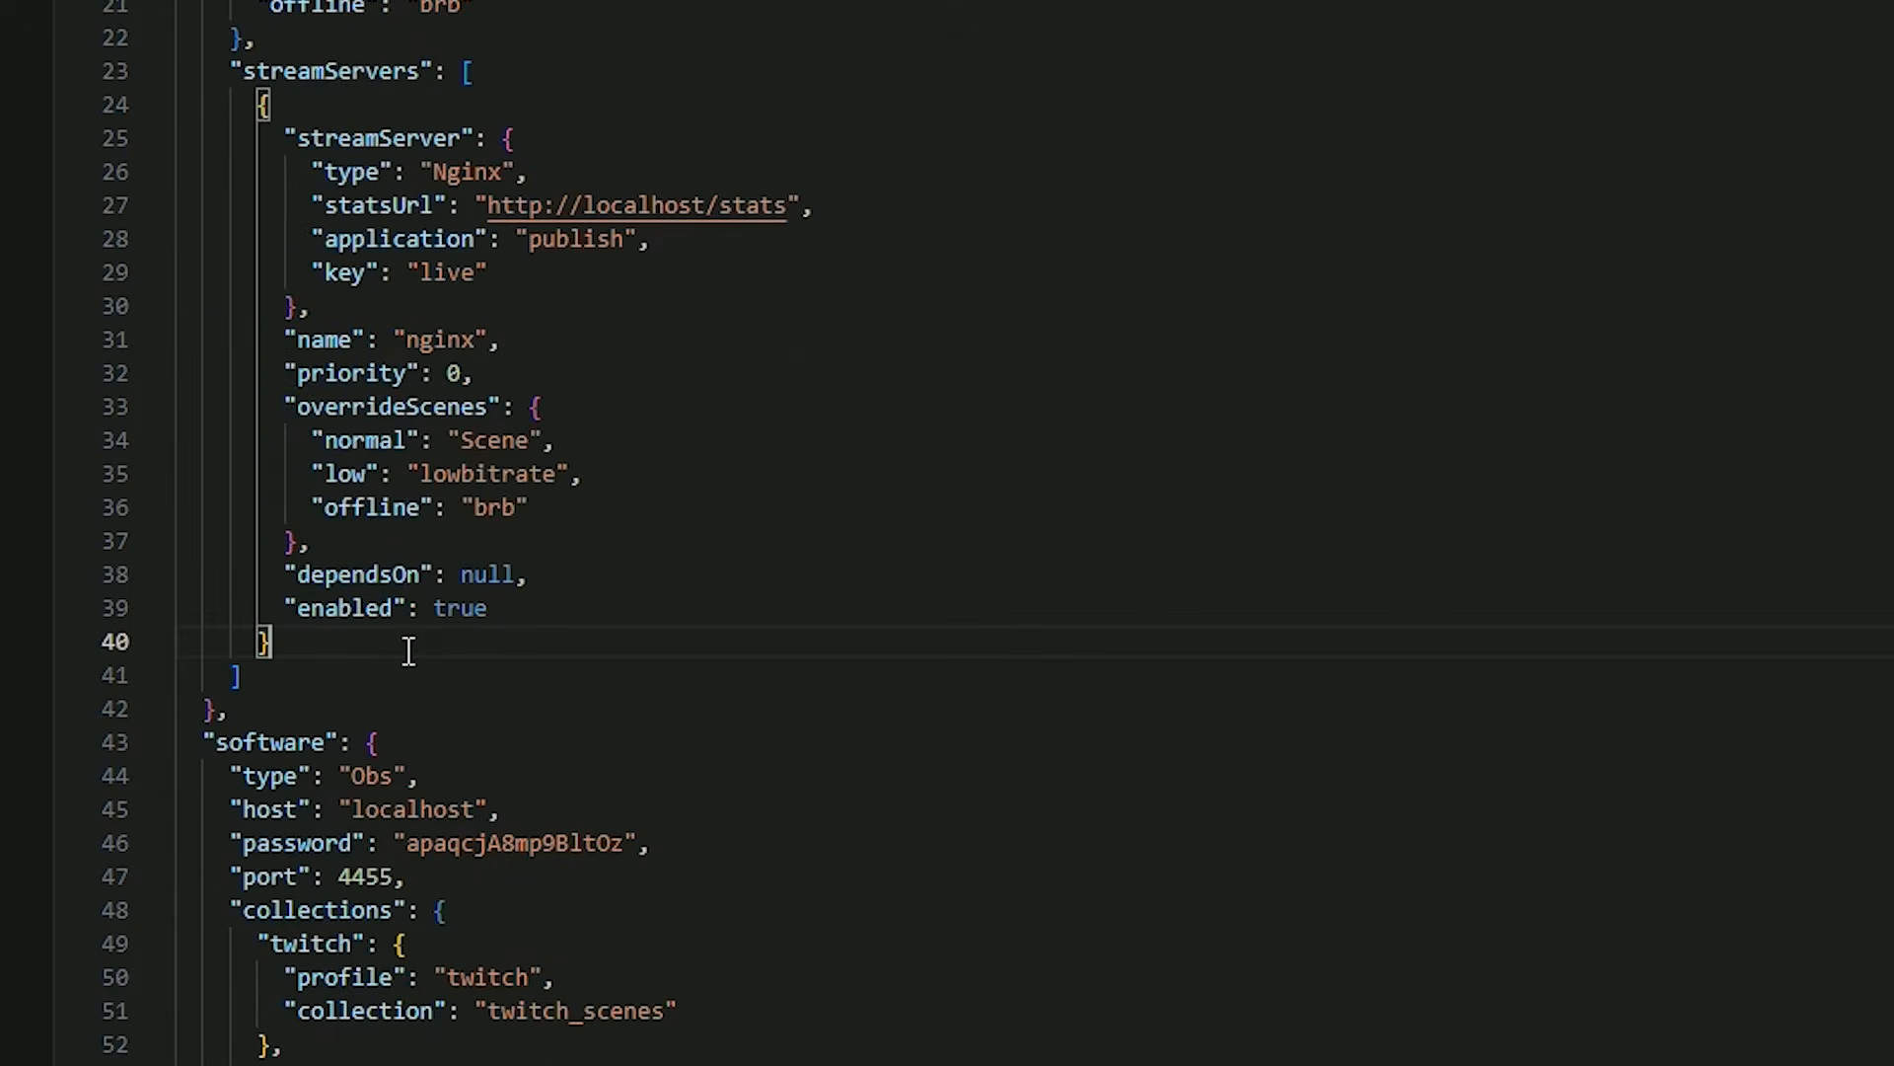
{"action": "type", "text": ","}
{"action": "key", "text": "Return"}
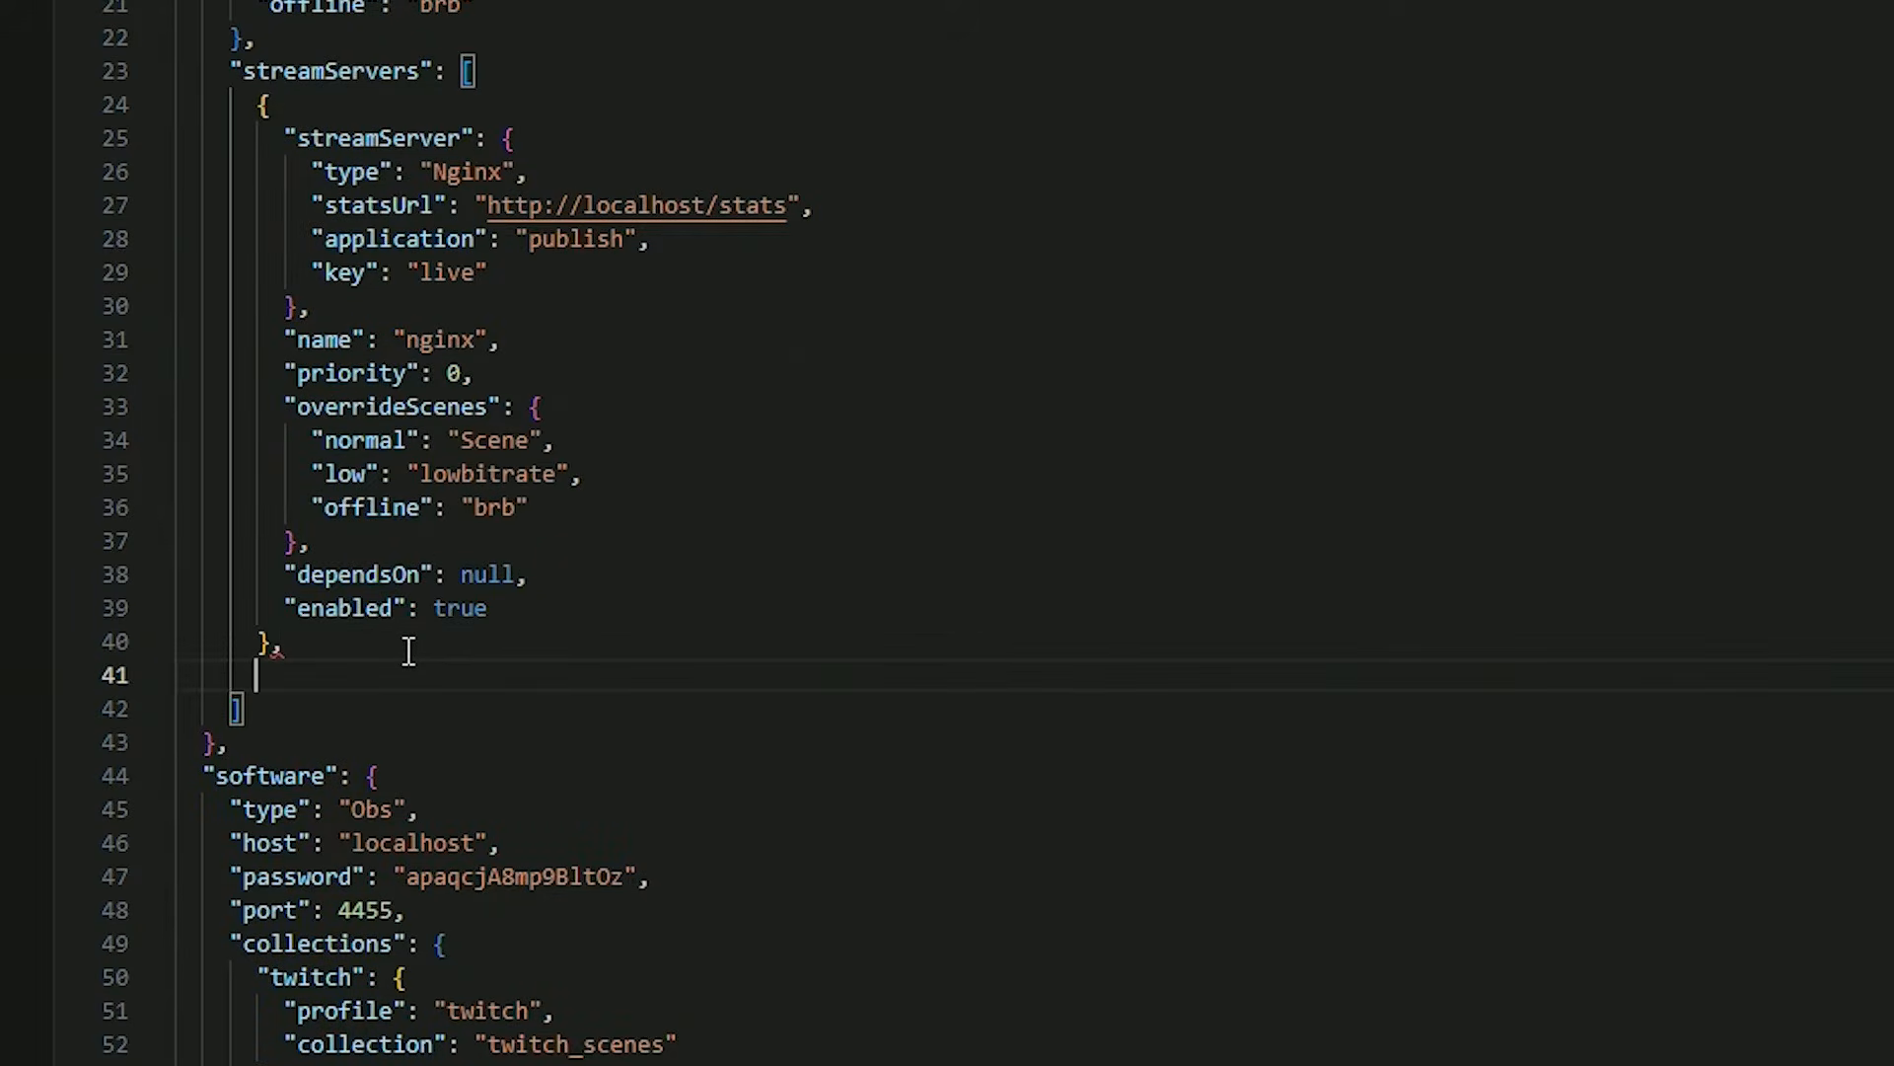
{"action": "key", "text": "ctrl+v"}
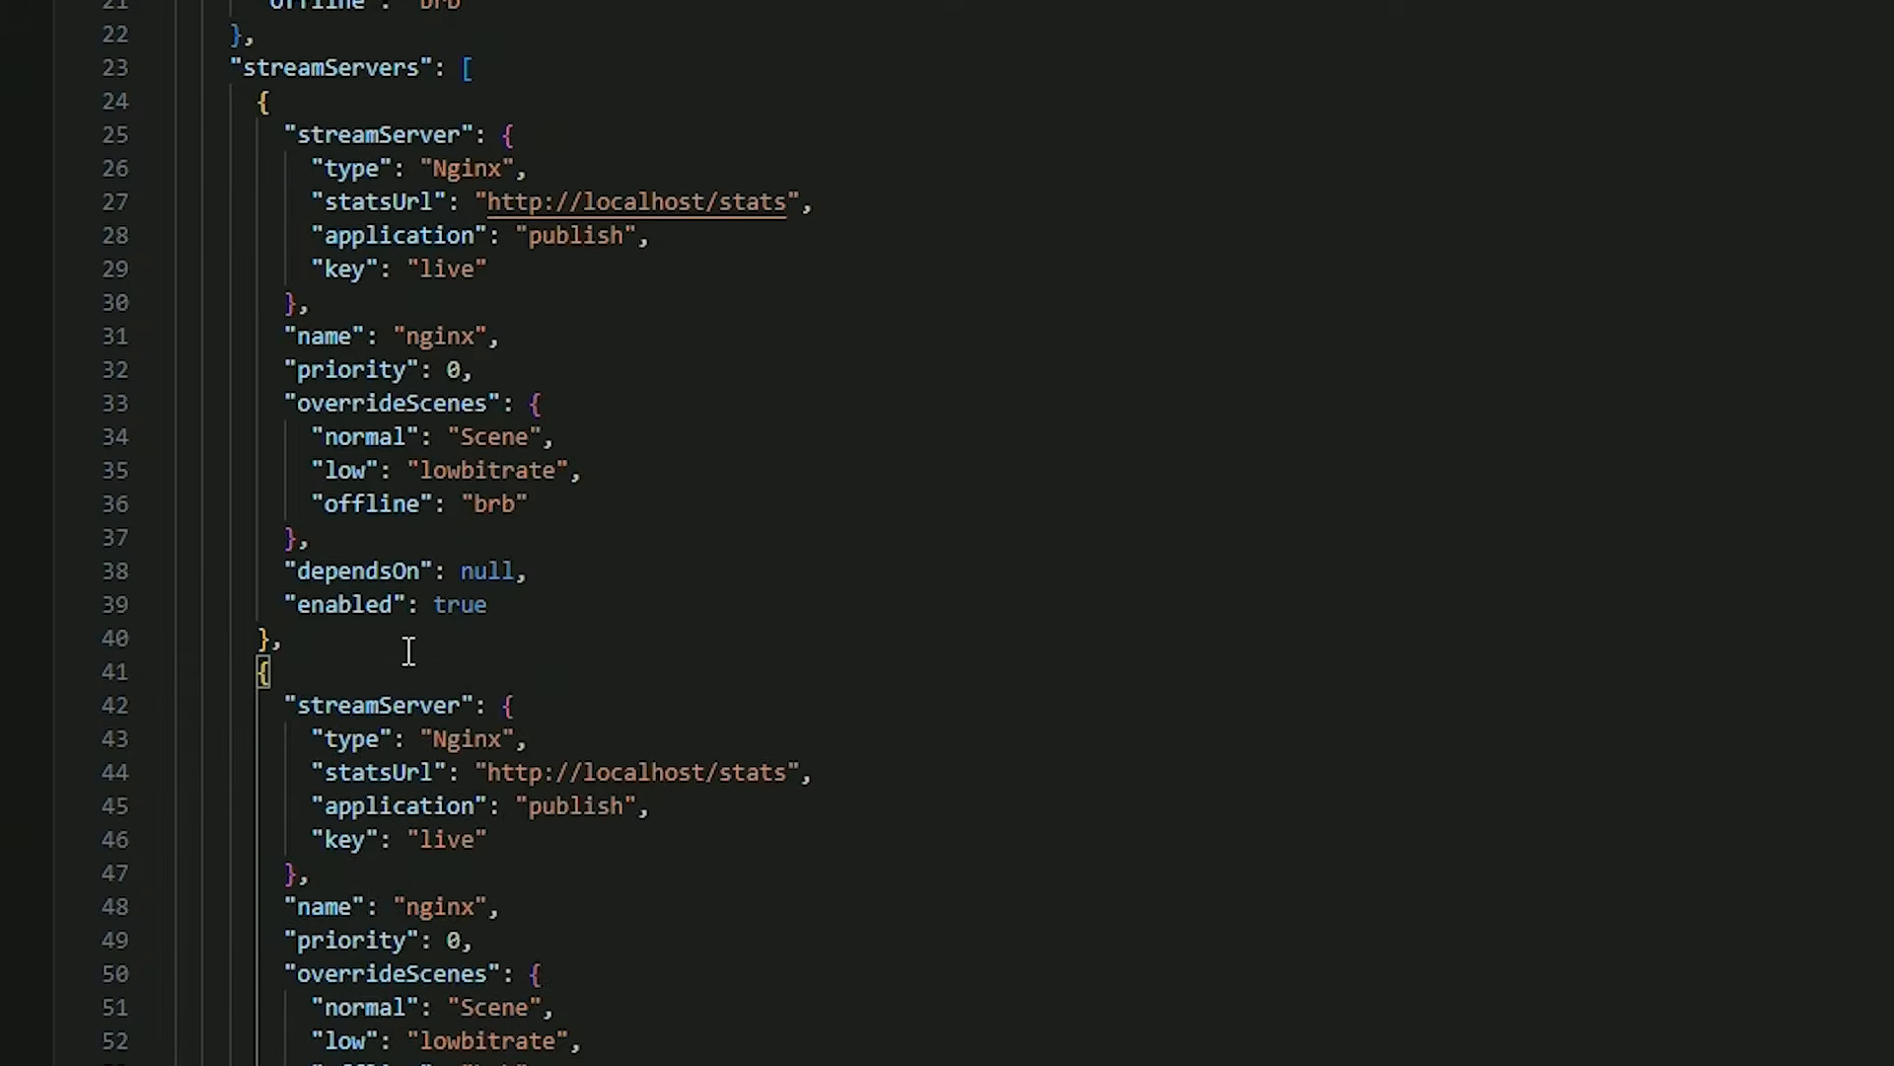
{"action": "scroll", "coordinate": [419, 647], "scroll_direction": "down", "scroll_amount": 3}
{"action": "scroll", "coordinate": [454, 187], "scroll_direction": "up", "scroll_amount": 1}
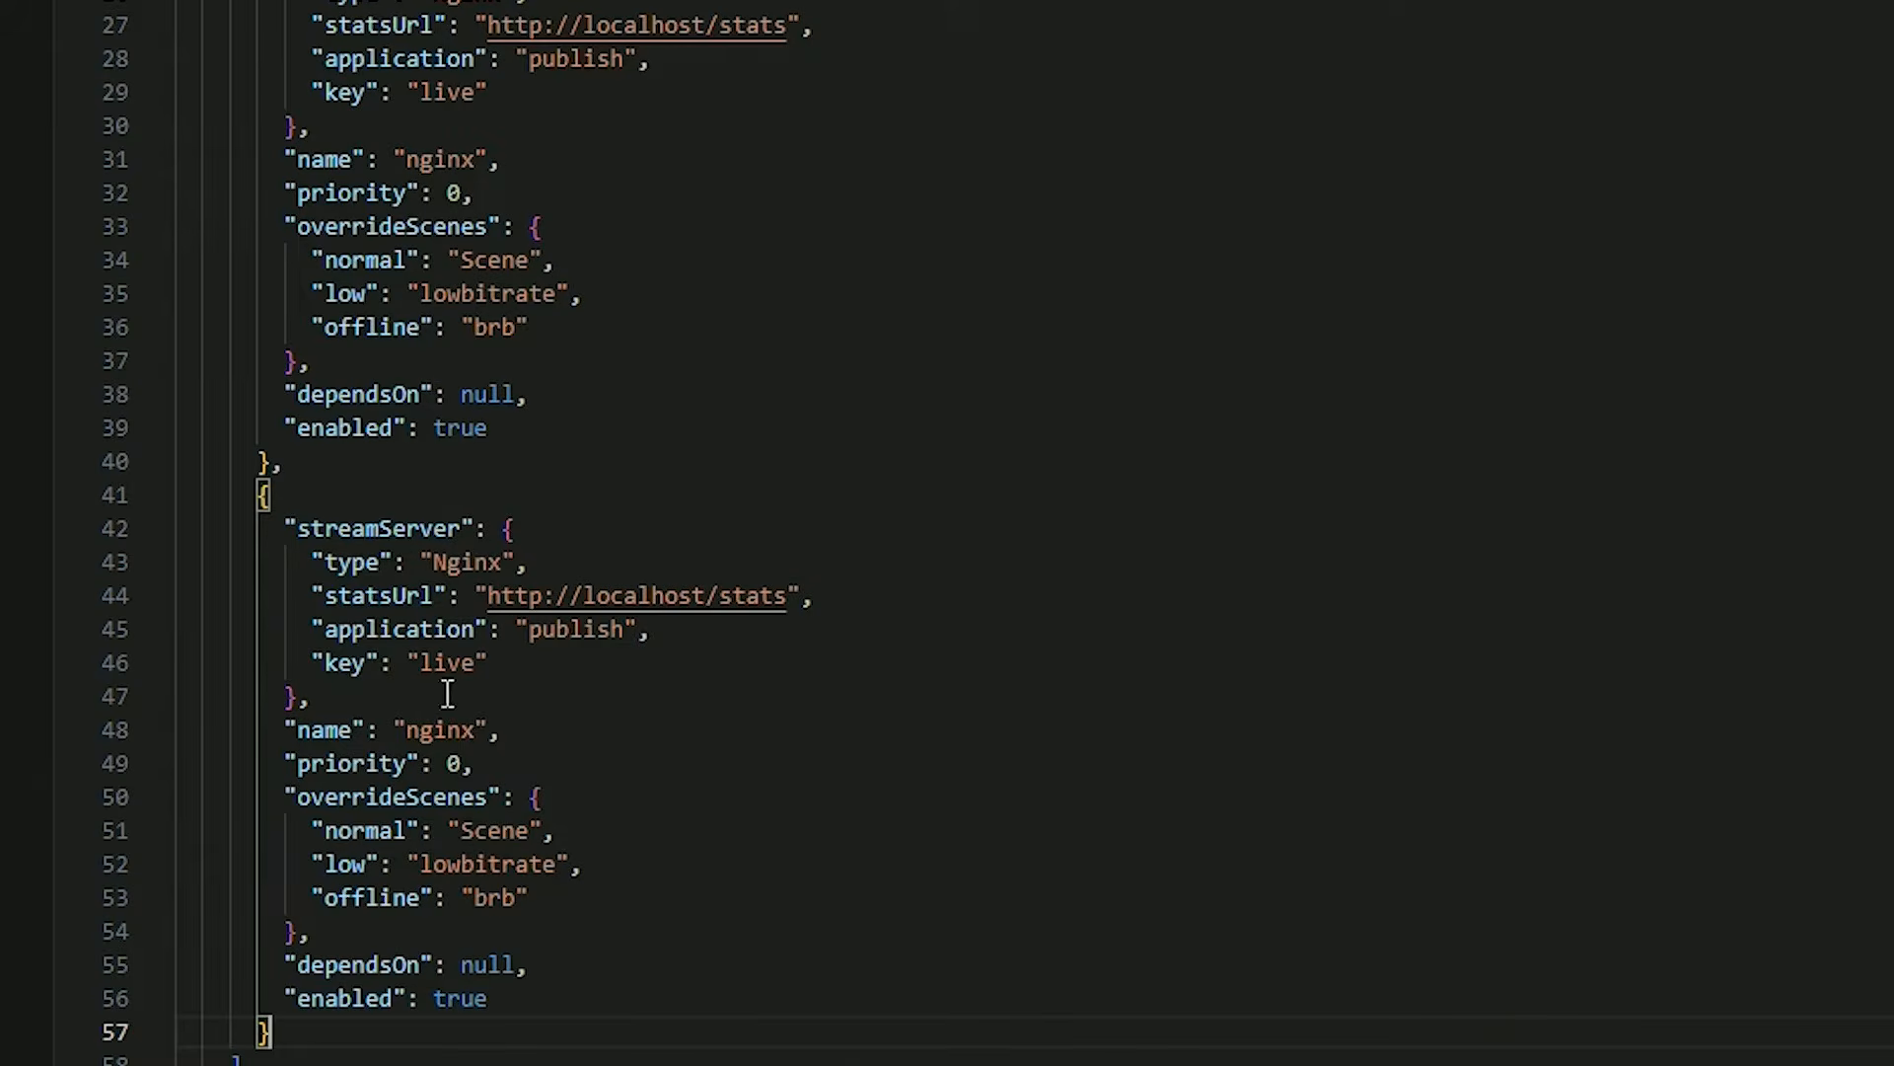
{"action": "left_click", "coordinate": [472, 665]}
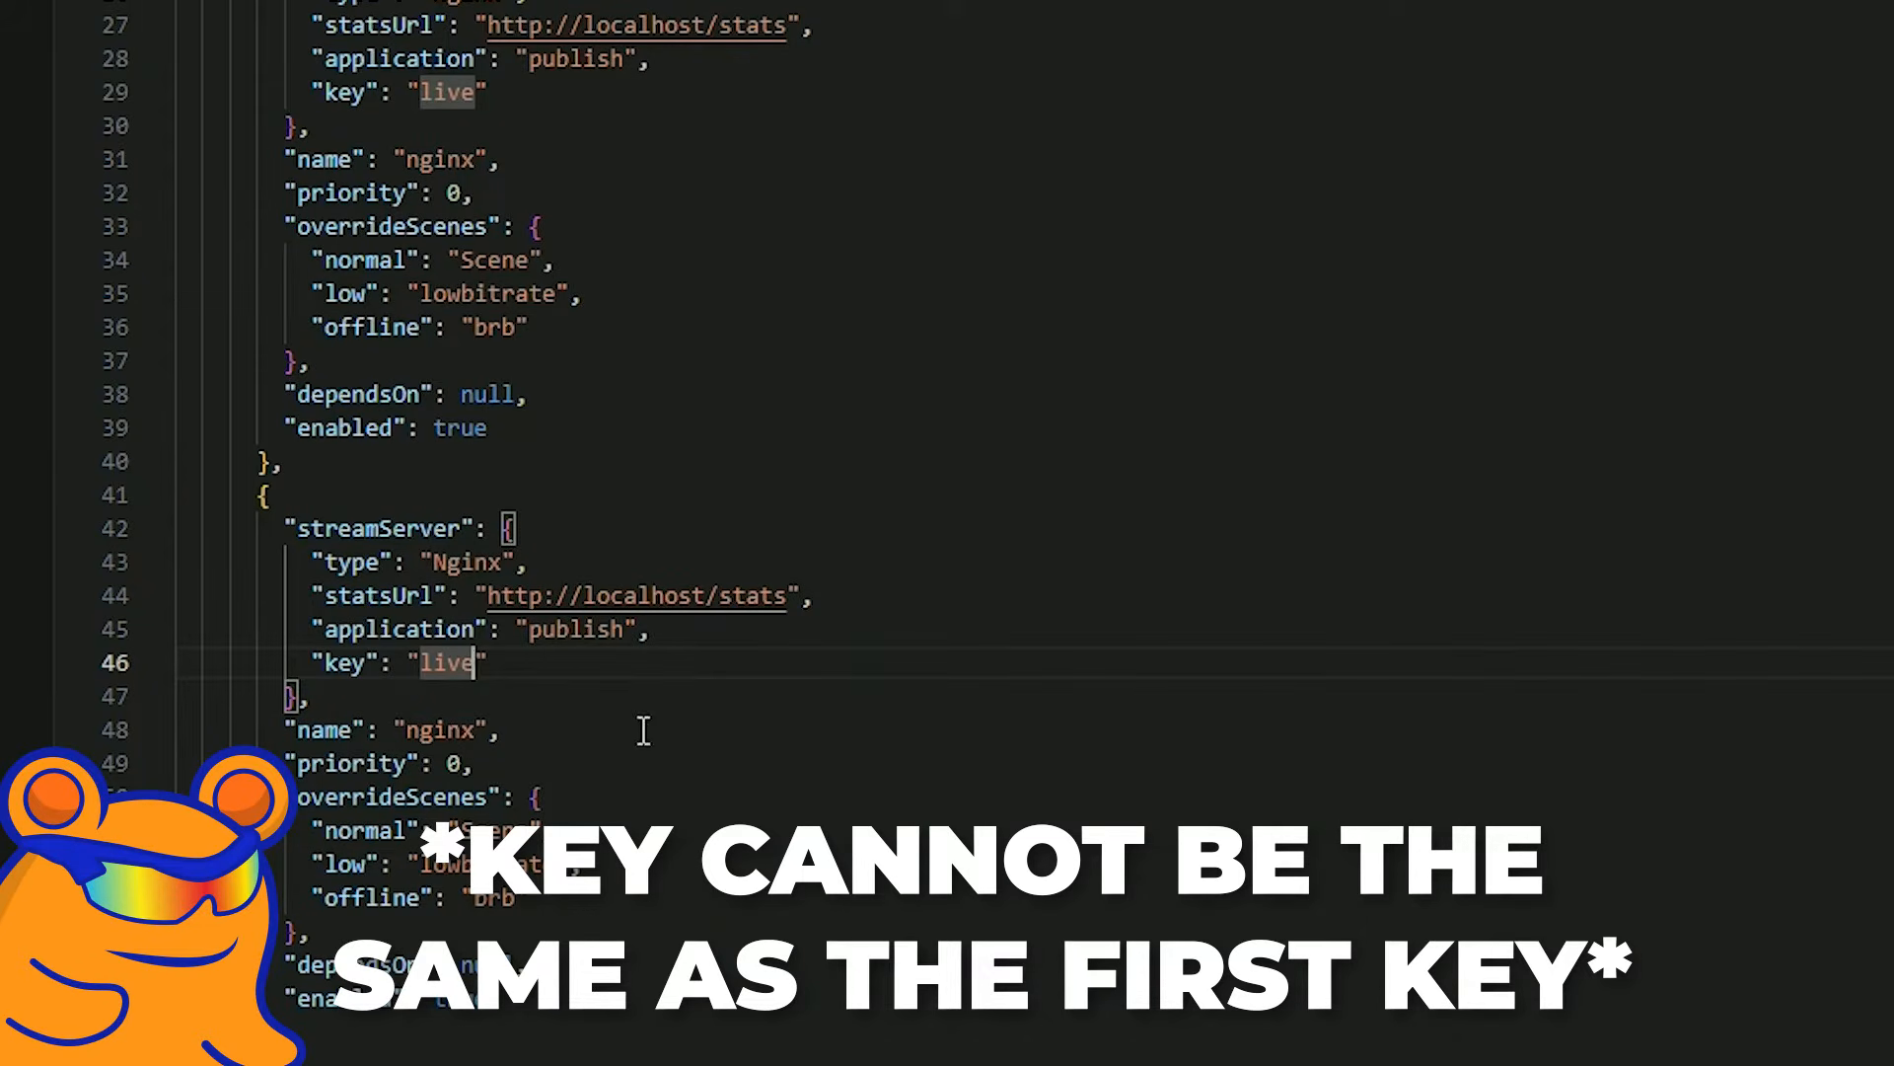
{"action": "type", "text": "2"}
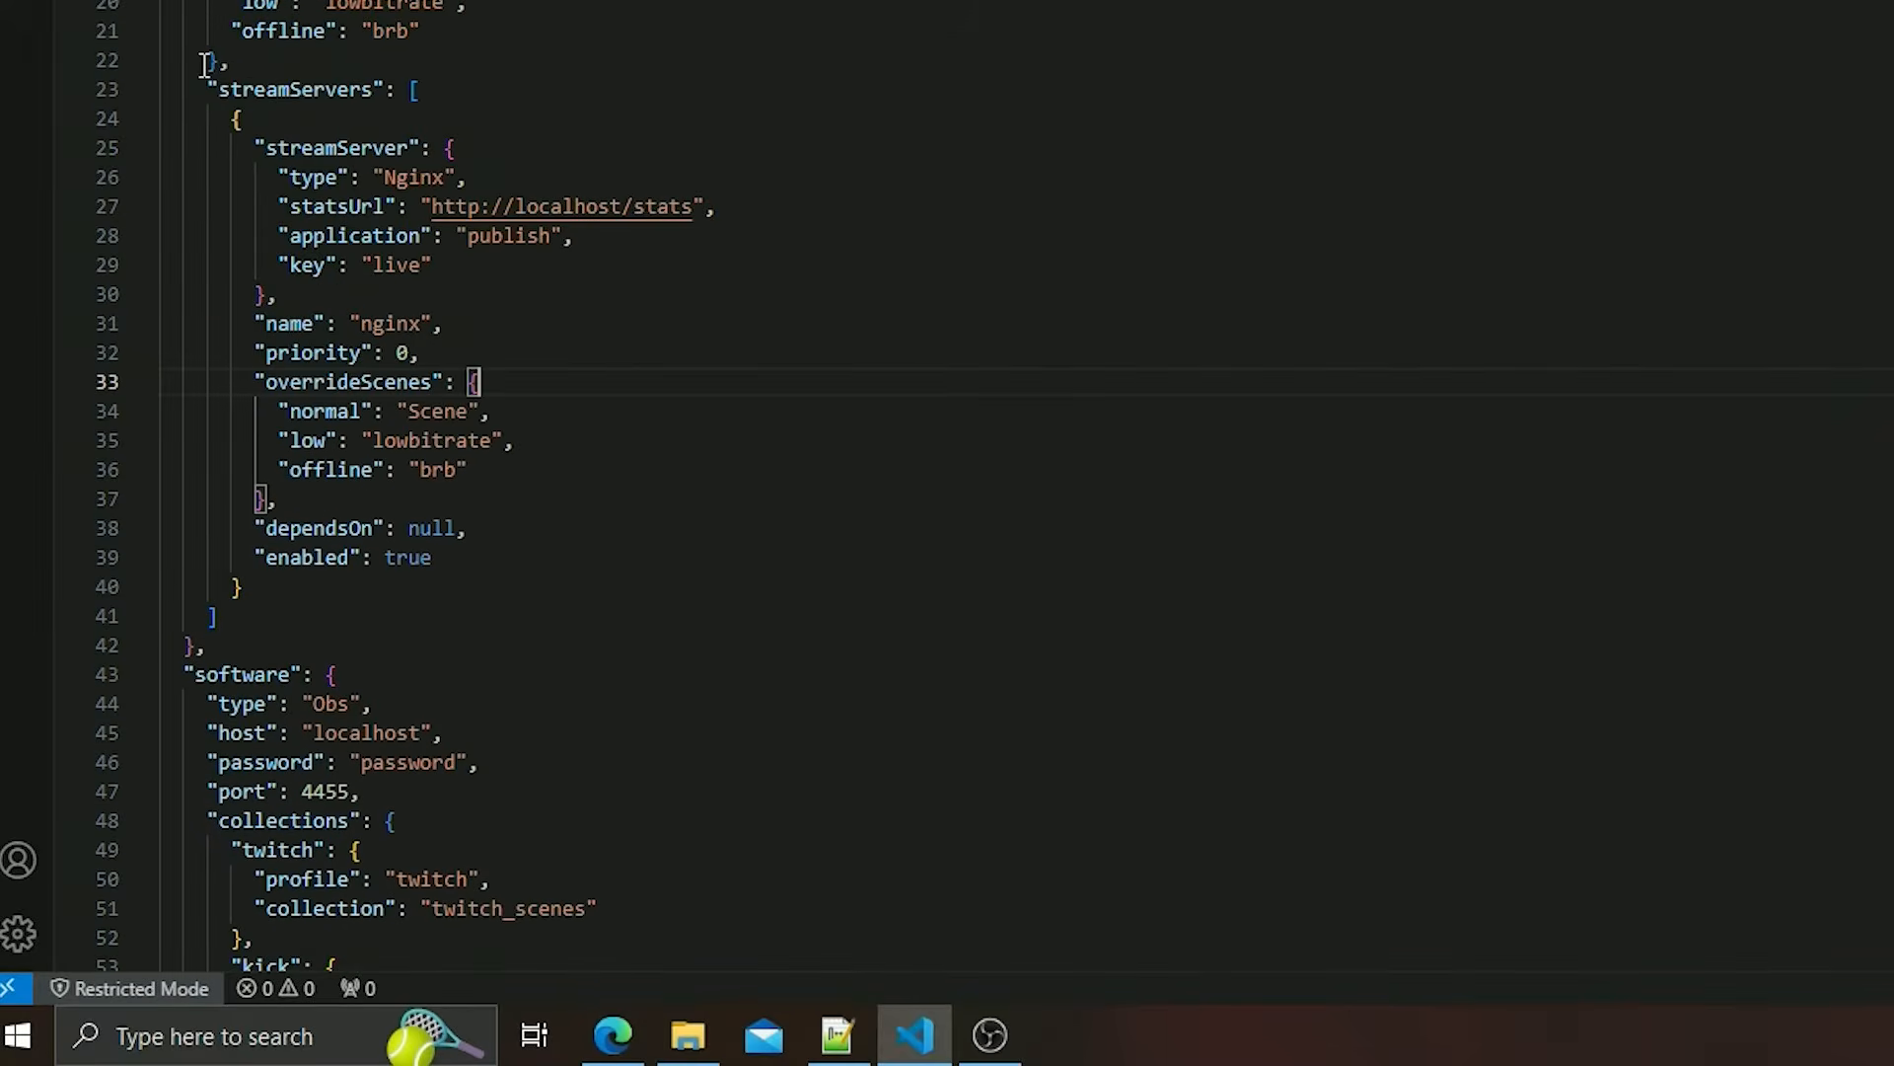
{"action": "left_click_drag", "start_coordinate": [205, 65], "coordinate": [588, 541]}
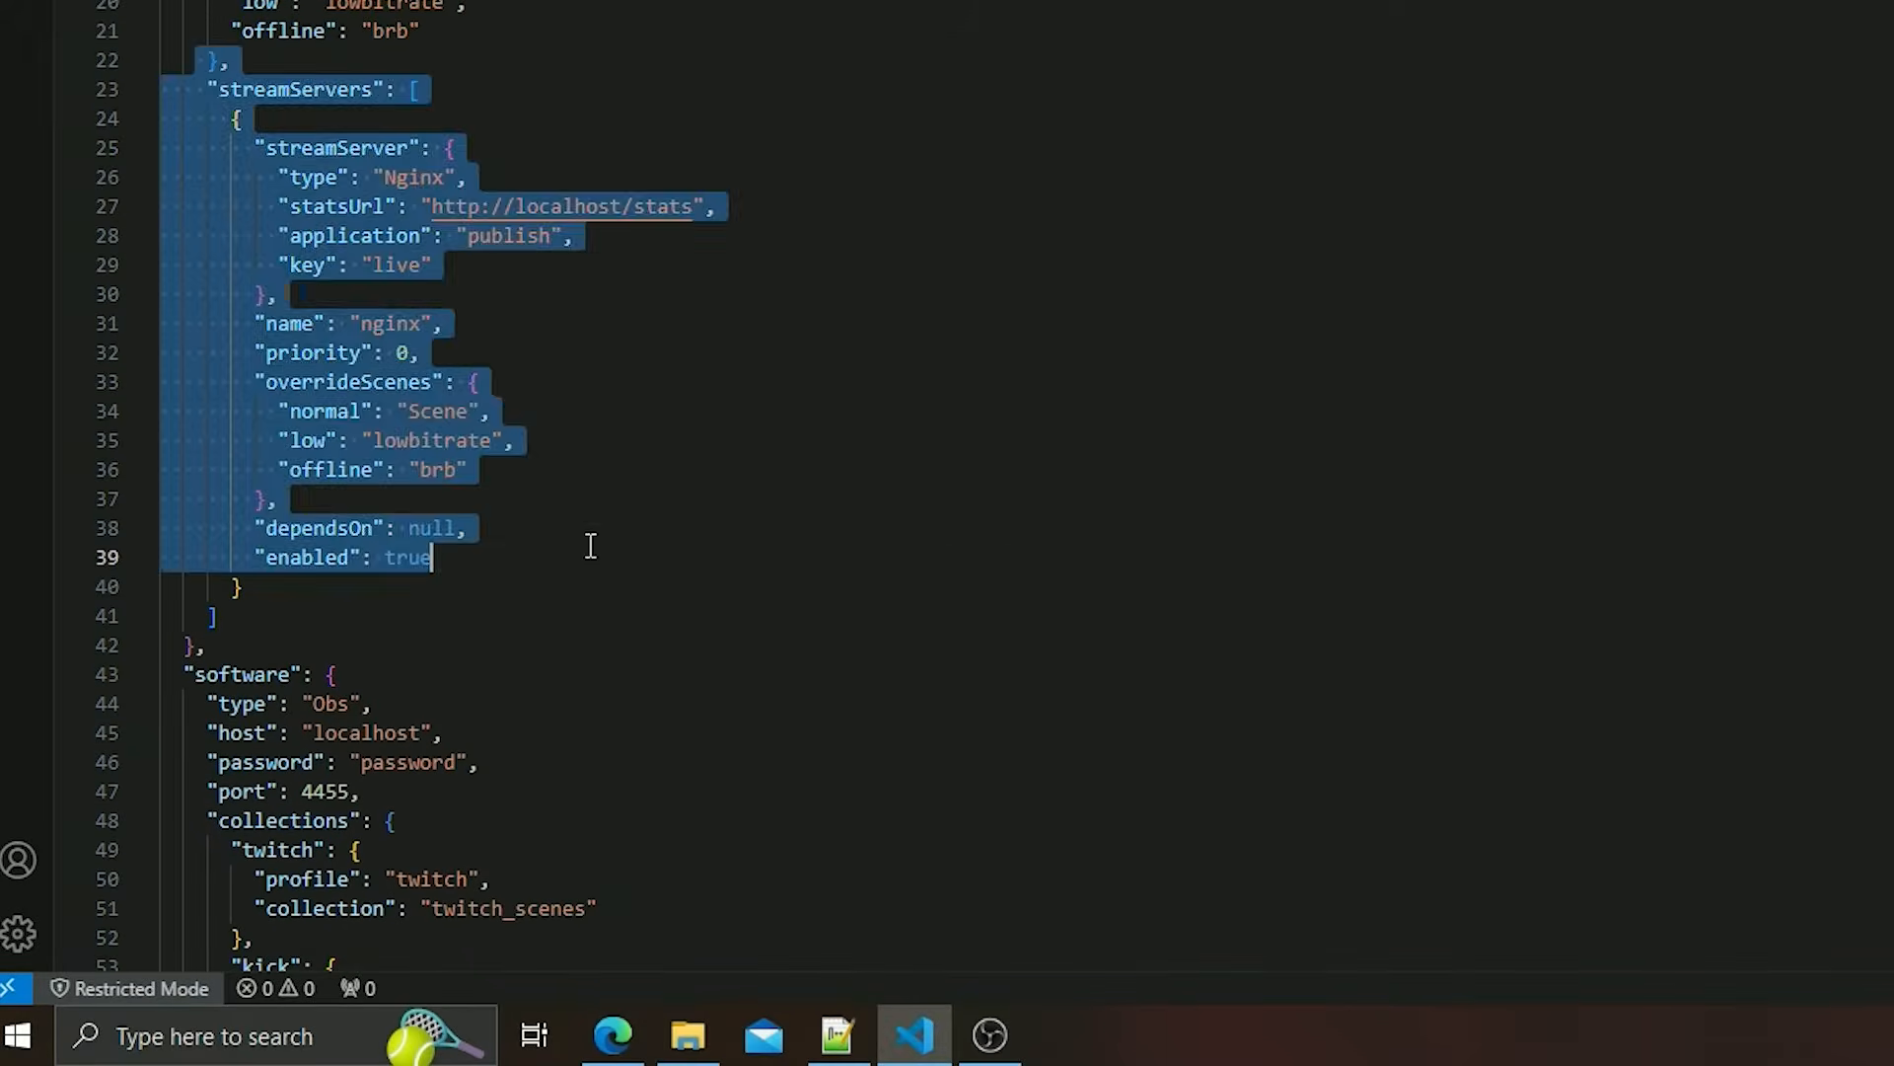
{"action": "left_click", "coordinate": [529, 563]}
{"action": "scroll", "coordinate": [530, 565], "scroll_direction": "down", "scroll_amount": 4}
{"action": "left_click_drag", "start_coordinate": [170, 272], "coordinate": [695, 686]}
{"action": "left_click", "coordinate": [696, 686]}
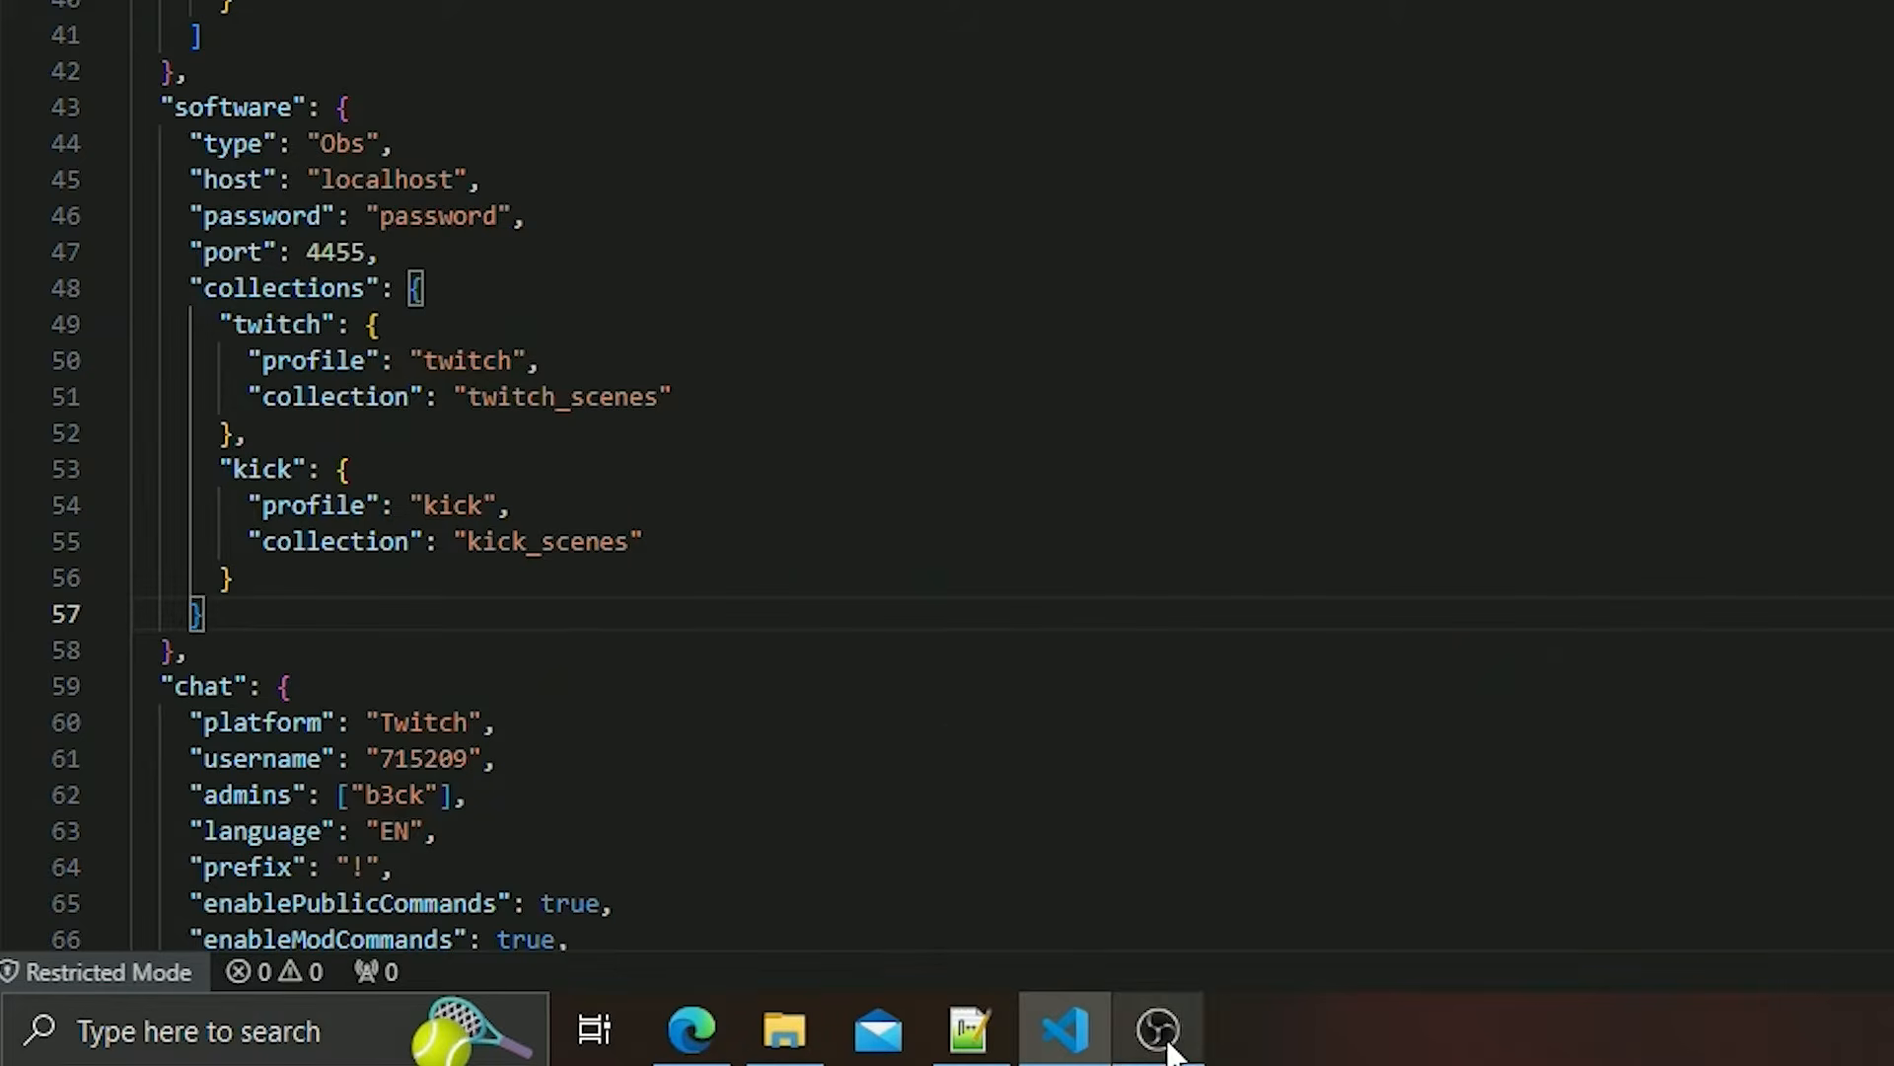
Copy the server password from the WebSocket connect info in OBS and paste it as the software password in config.json in Visual Studio Code.
{"action": "left_click", "coordinate": [1157, 1029]}
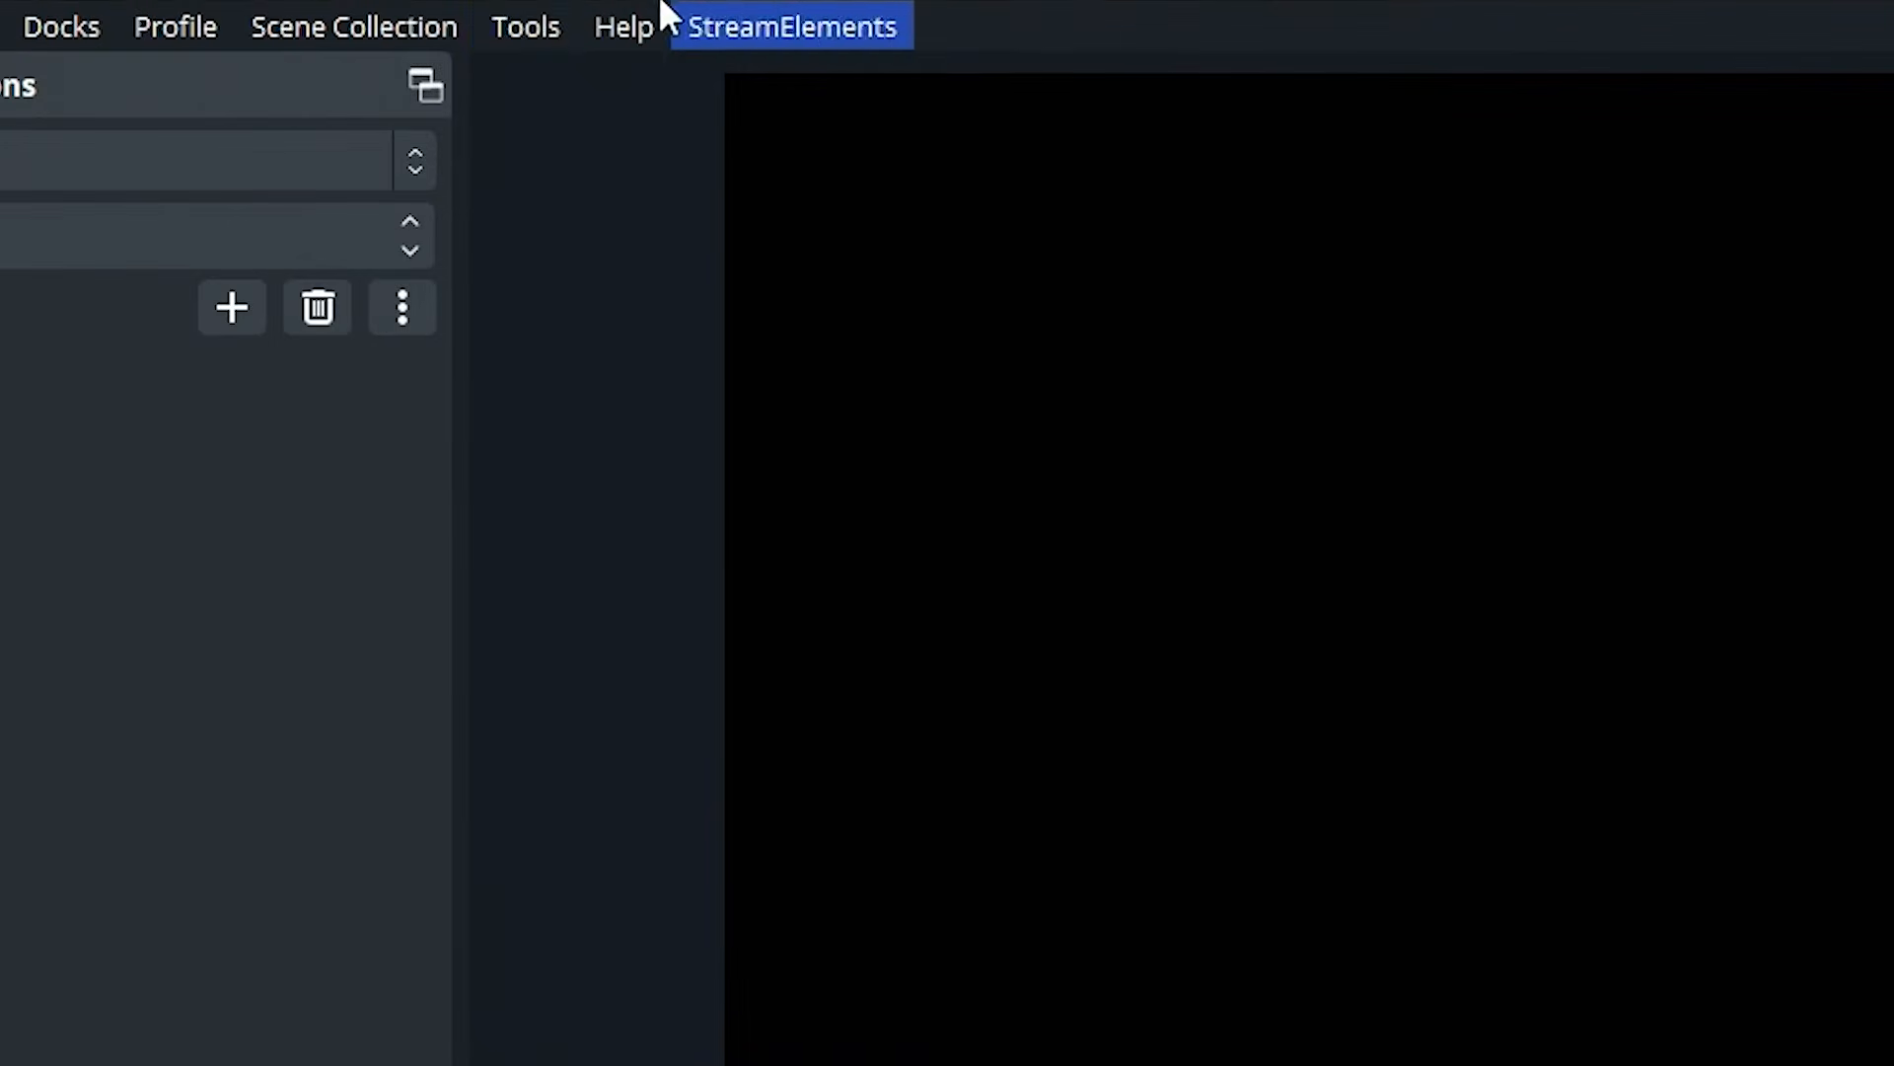
{"action": "left_click", "coordinate": [541, 29]}
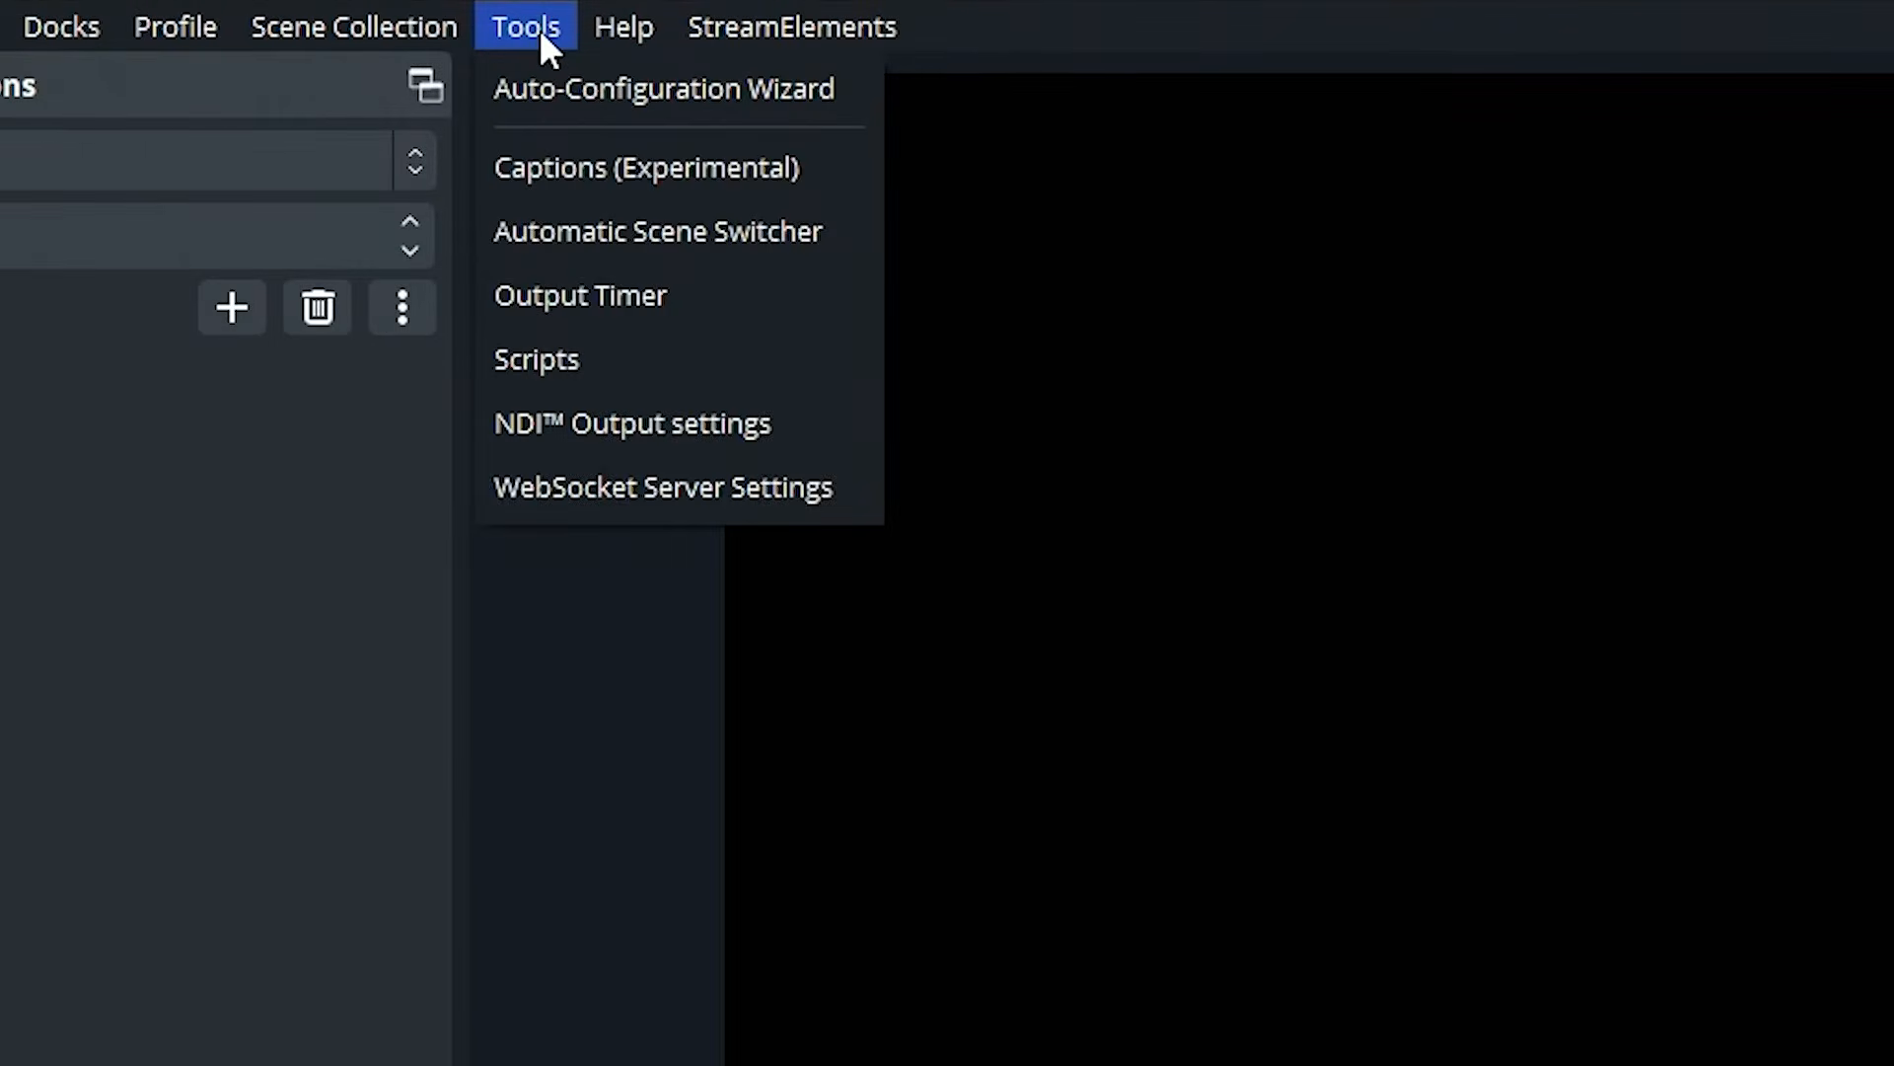
{"action": "left_click", "coordinate": [616, 493]}
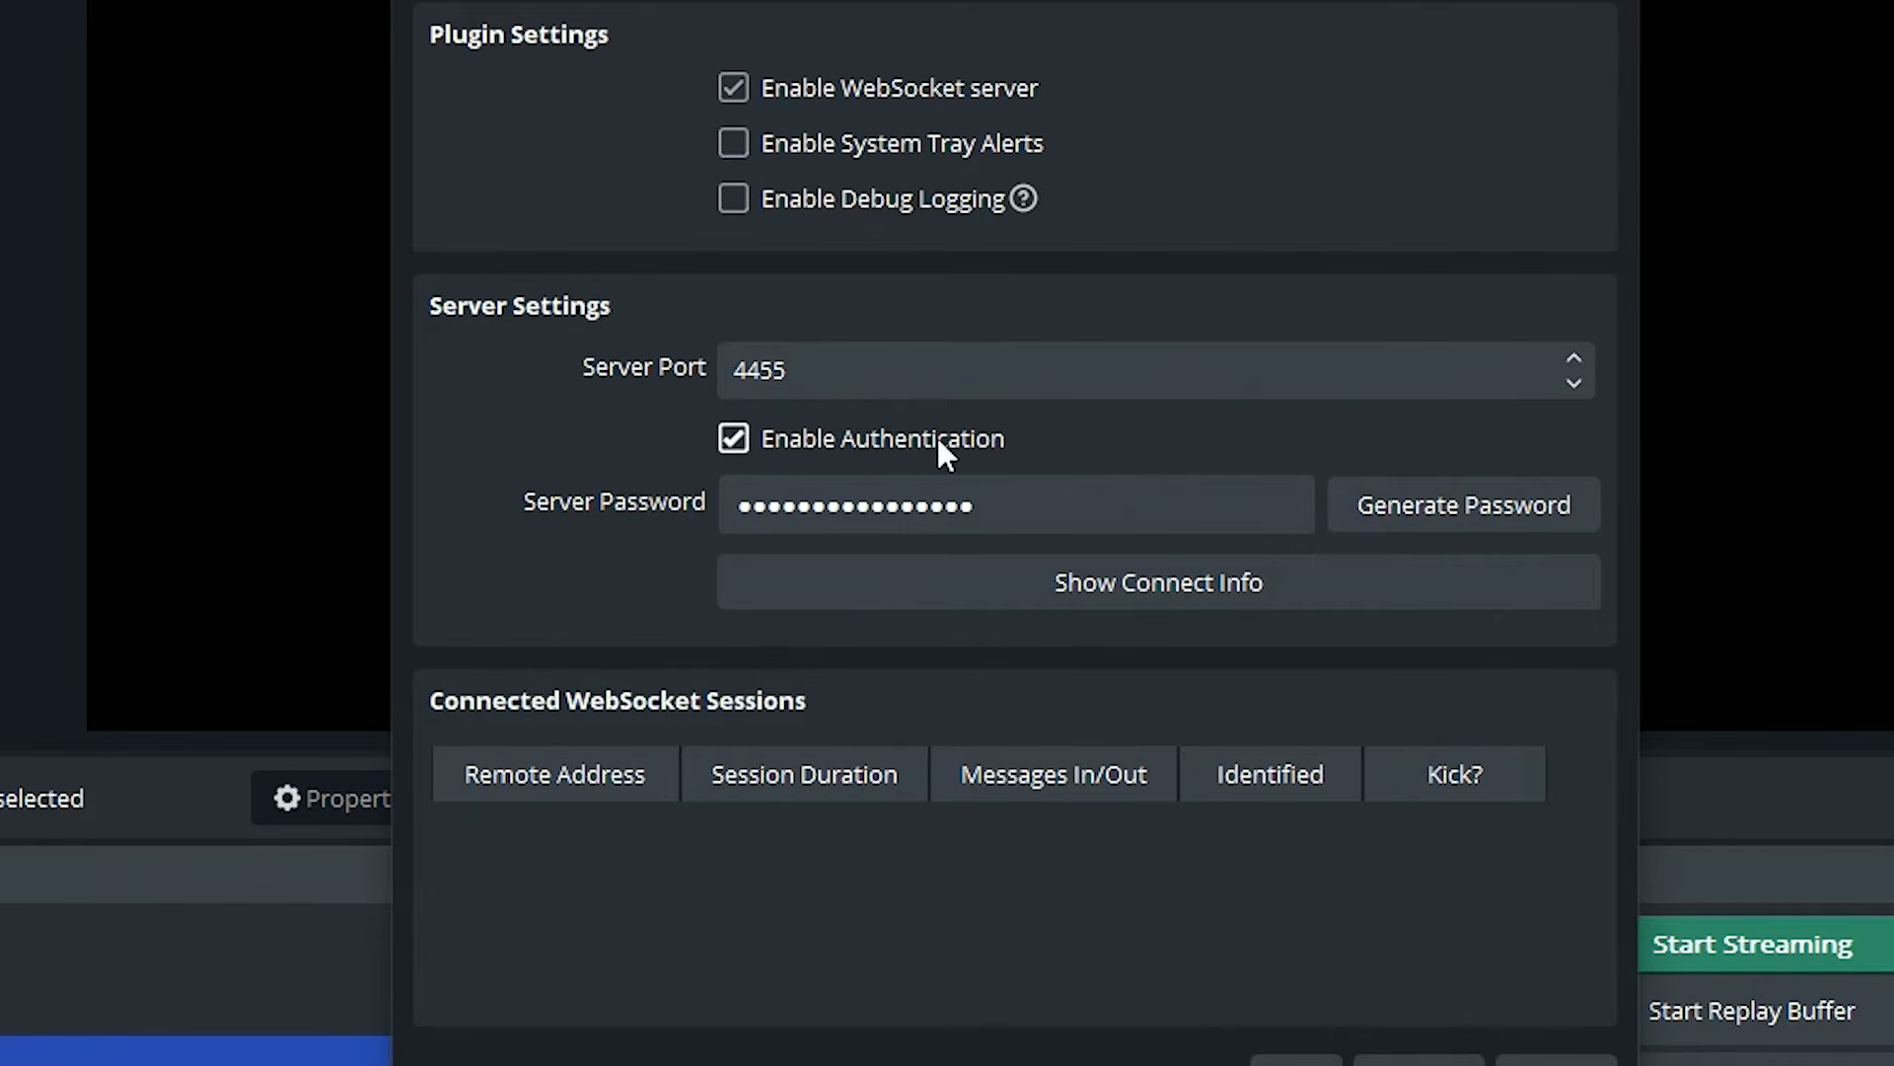
{"action": "left_click", "coordinate": [1101, 592]}
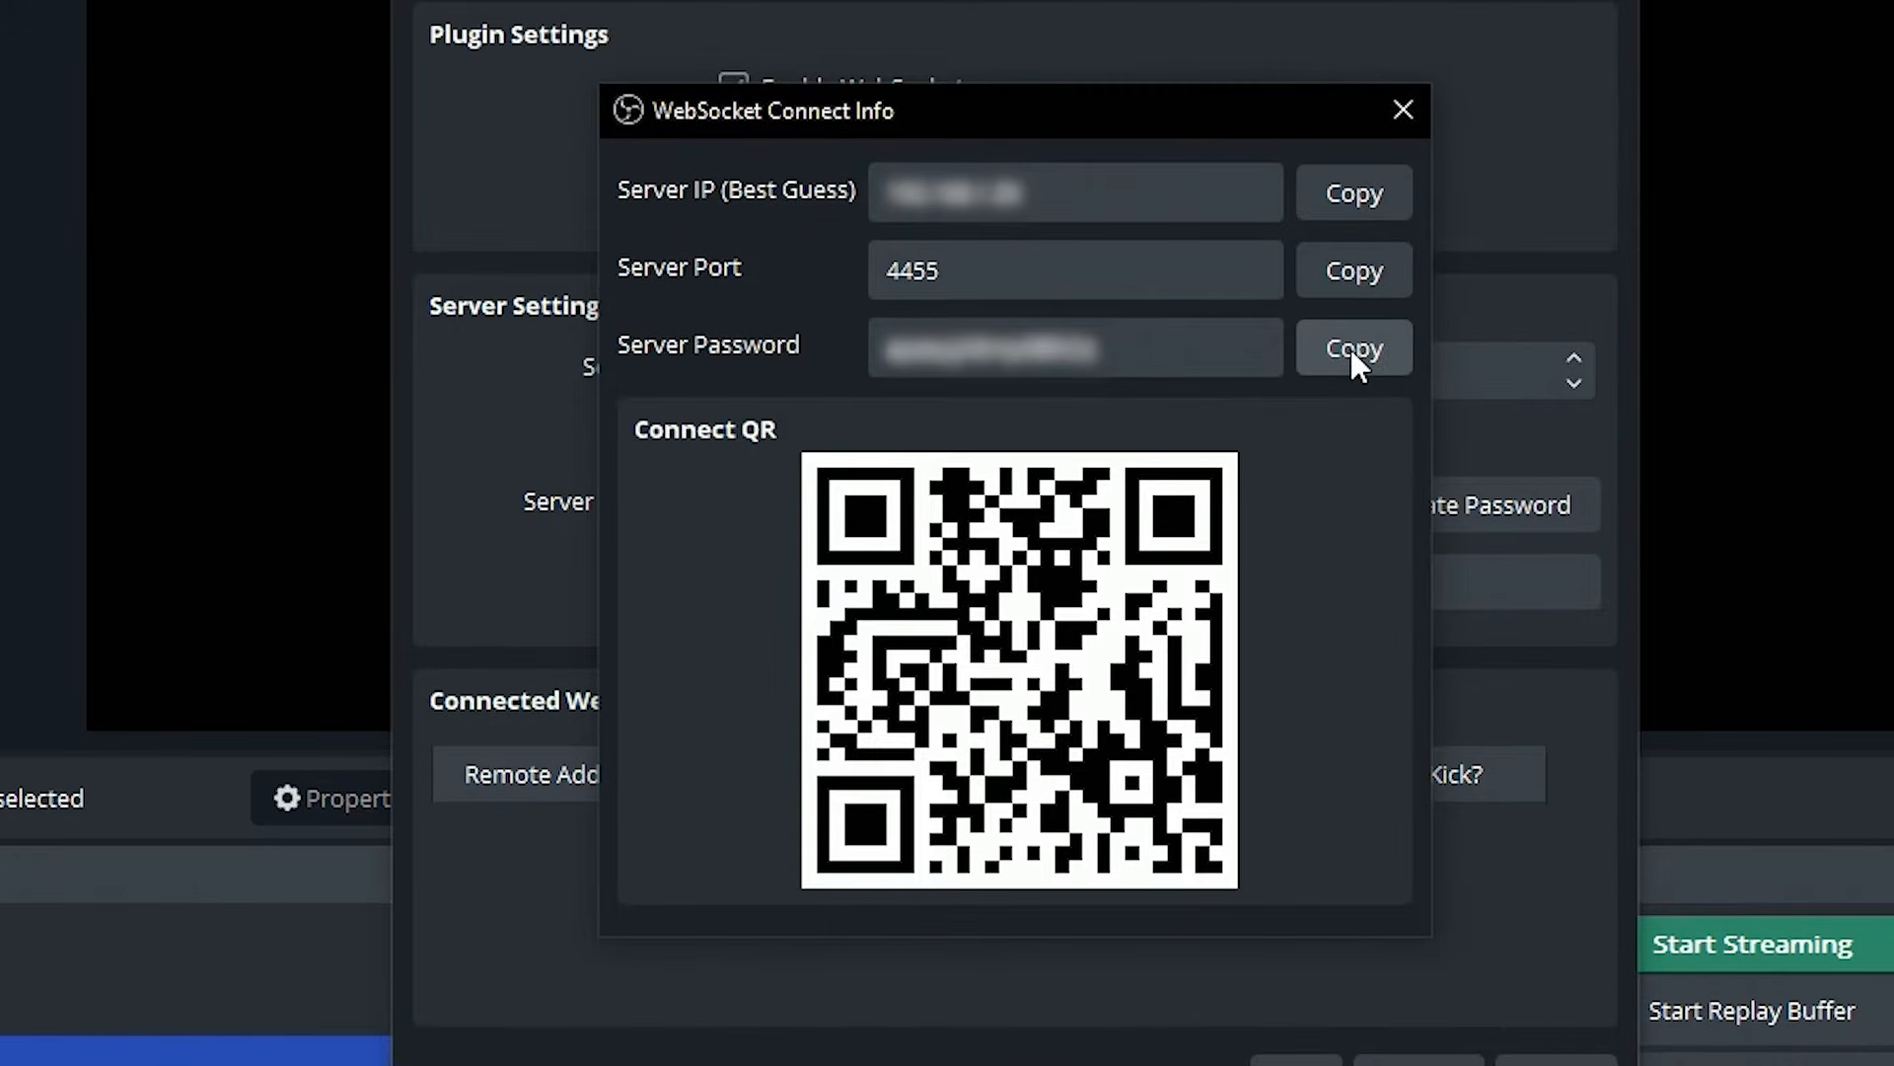
{"action": "left_click", "coordinate": [1393, 120]}
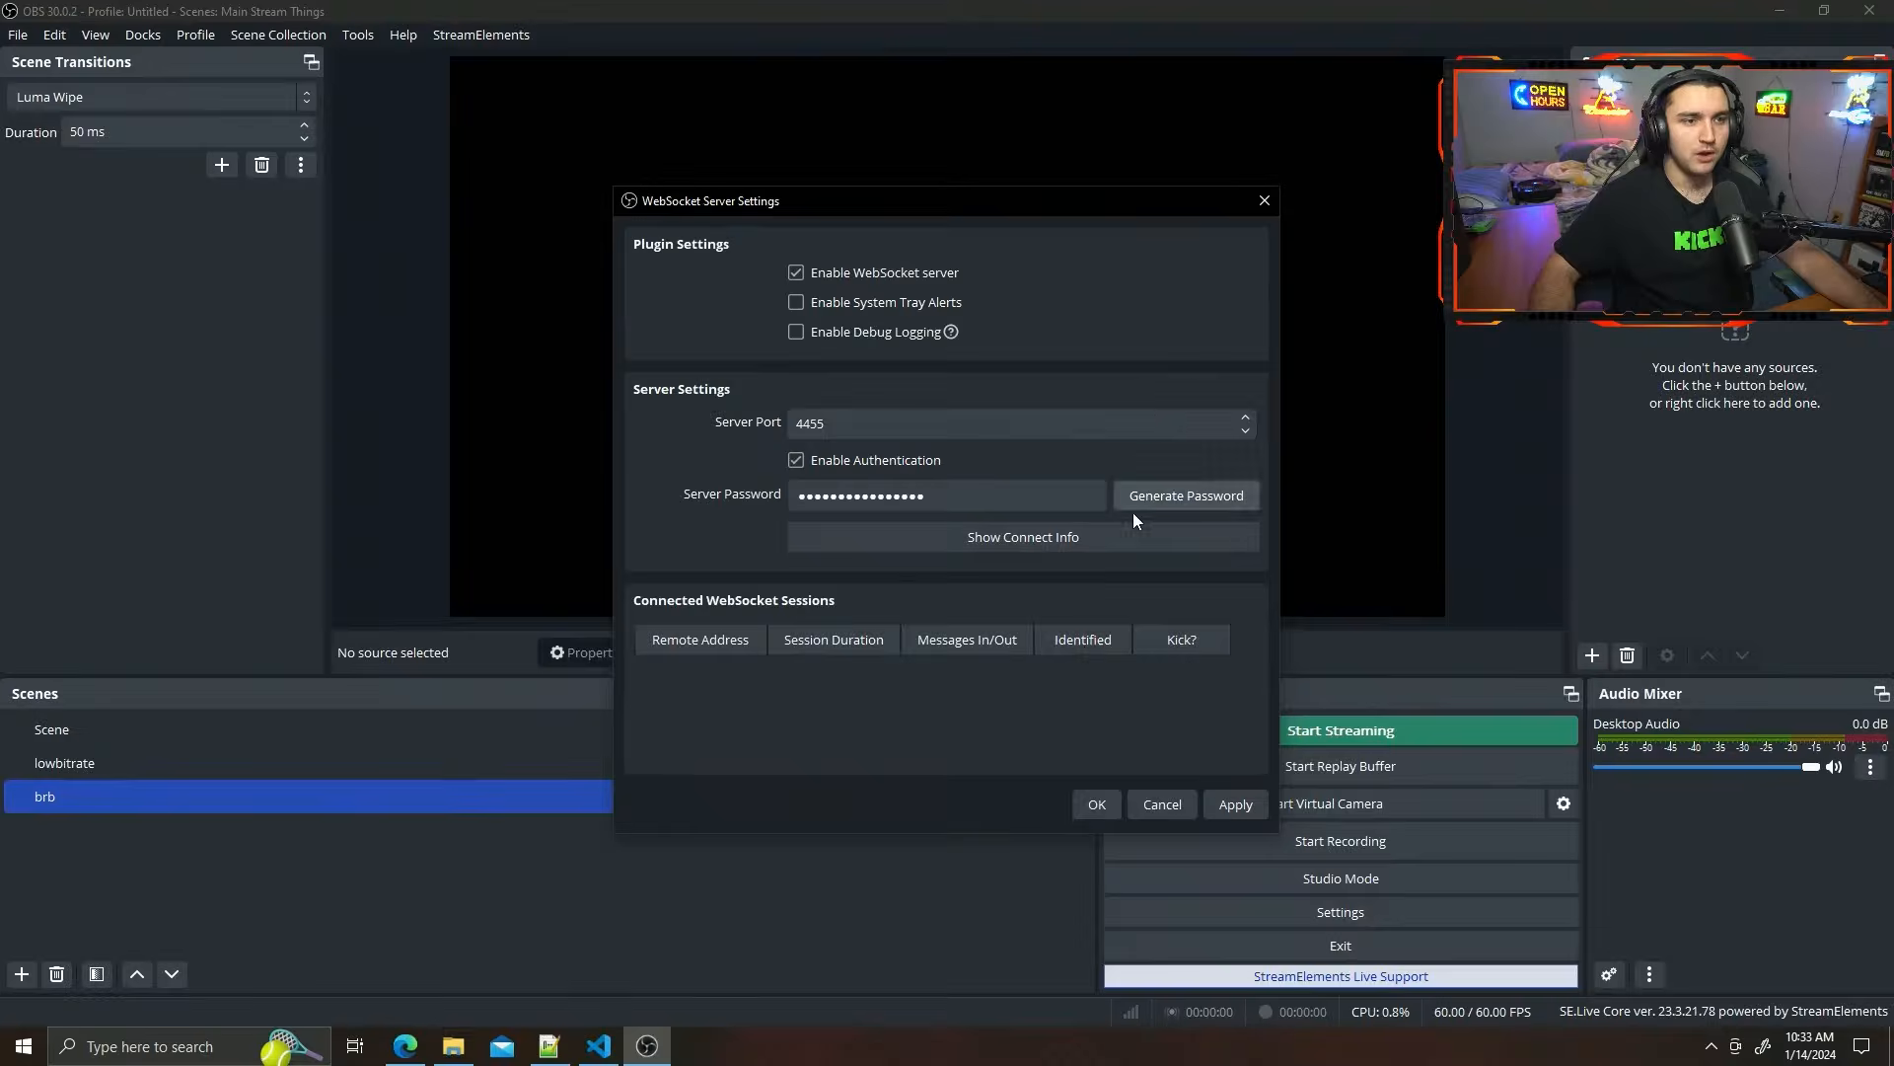
{"action": "left_click", "coordinate": [597, 1048]}
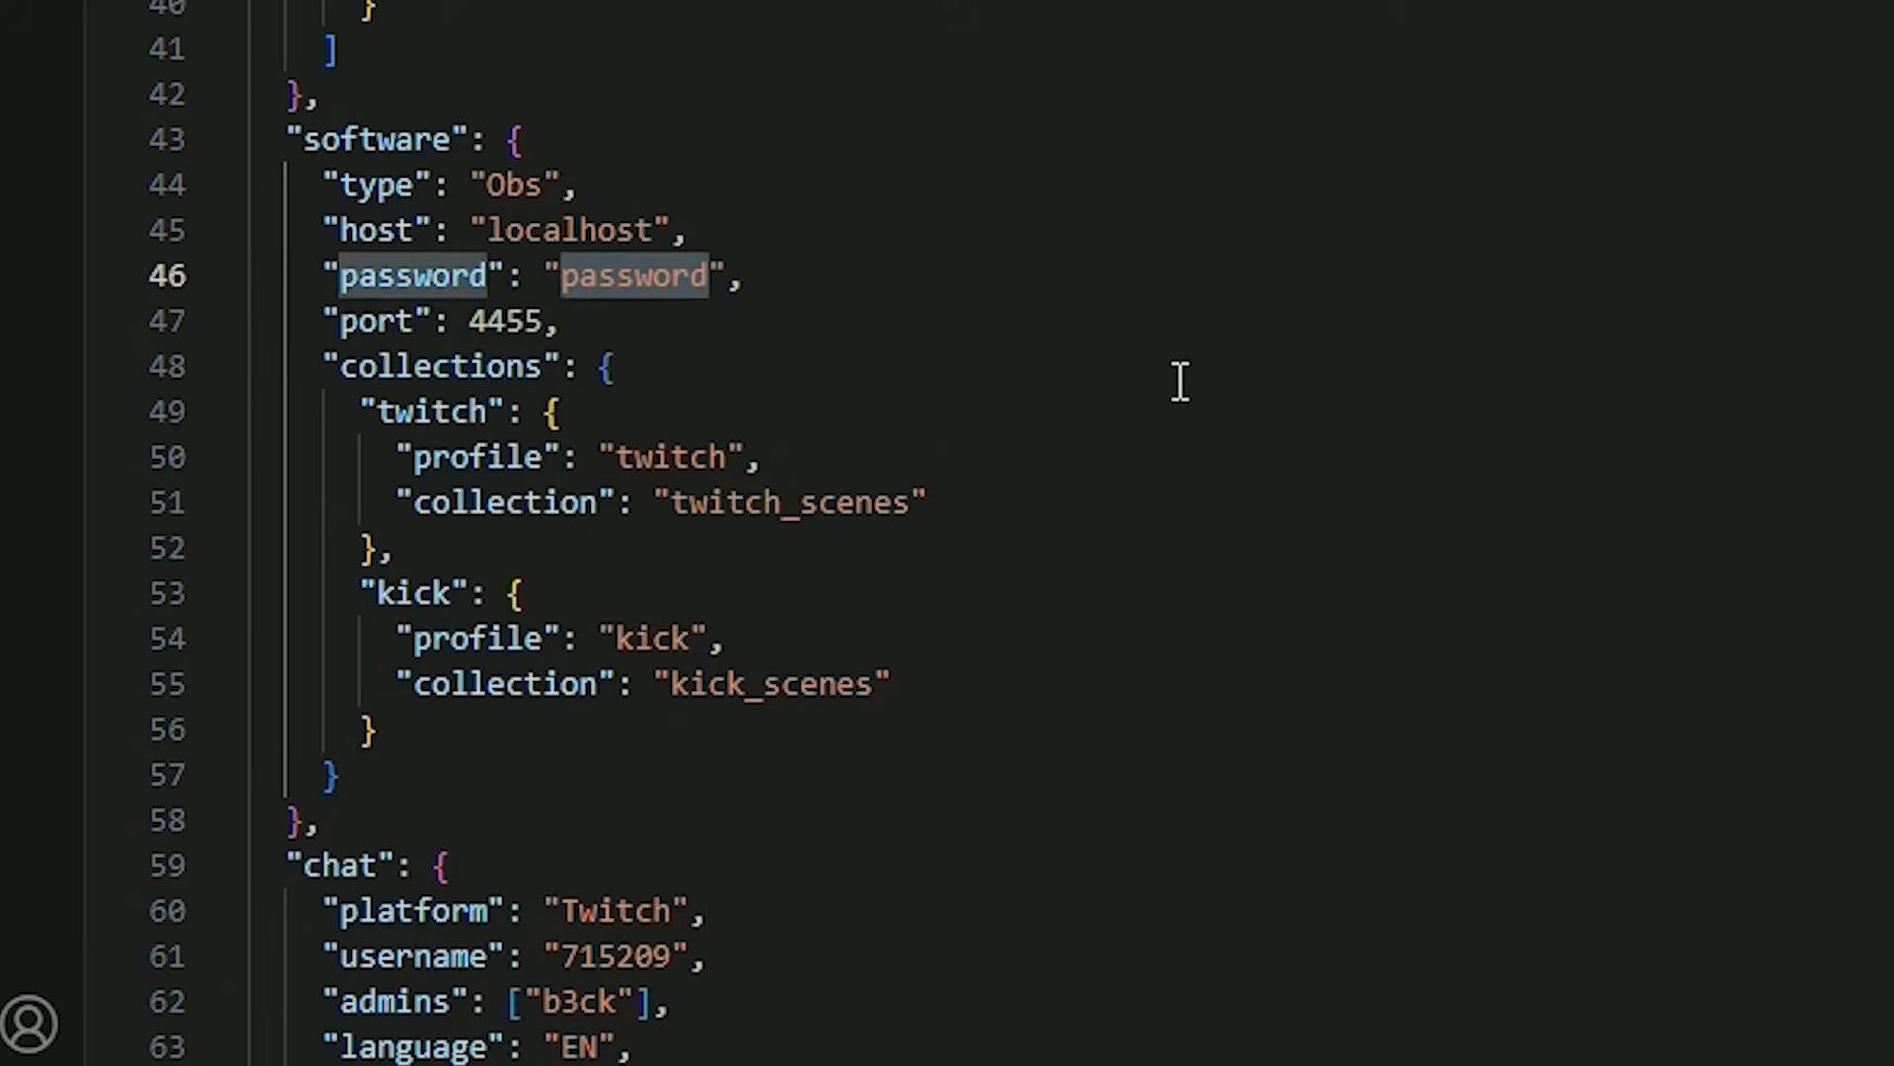
{"action": "key", "text": "ctrl+v"}
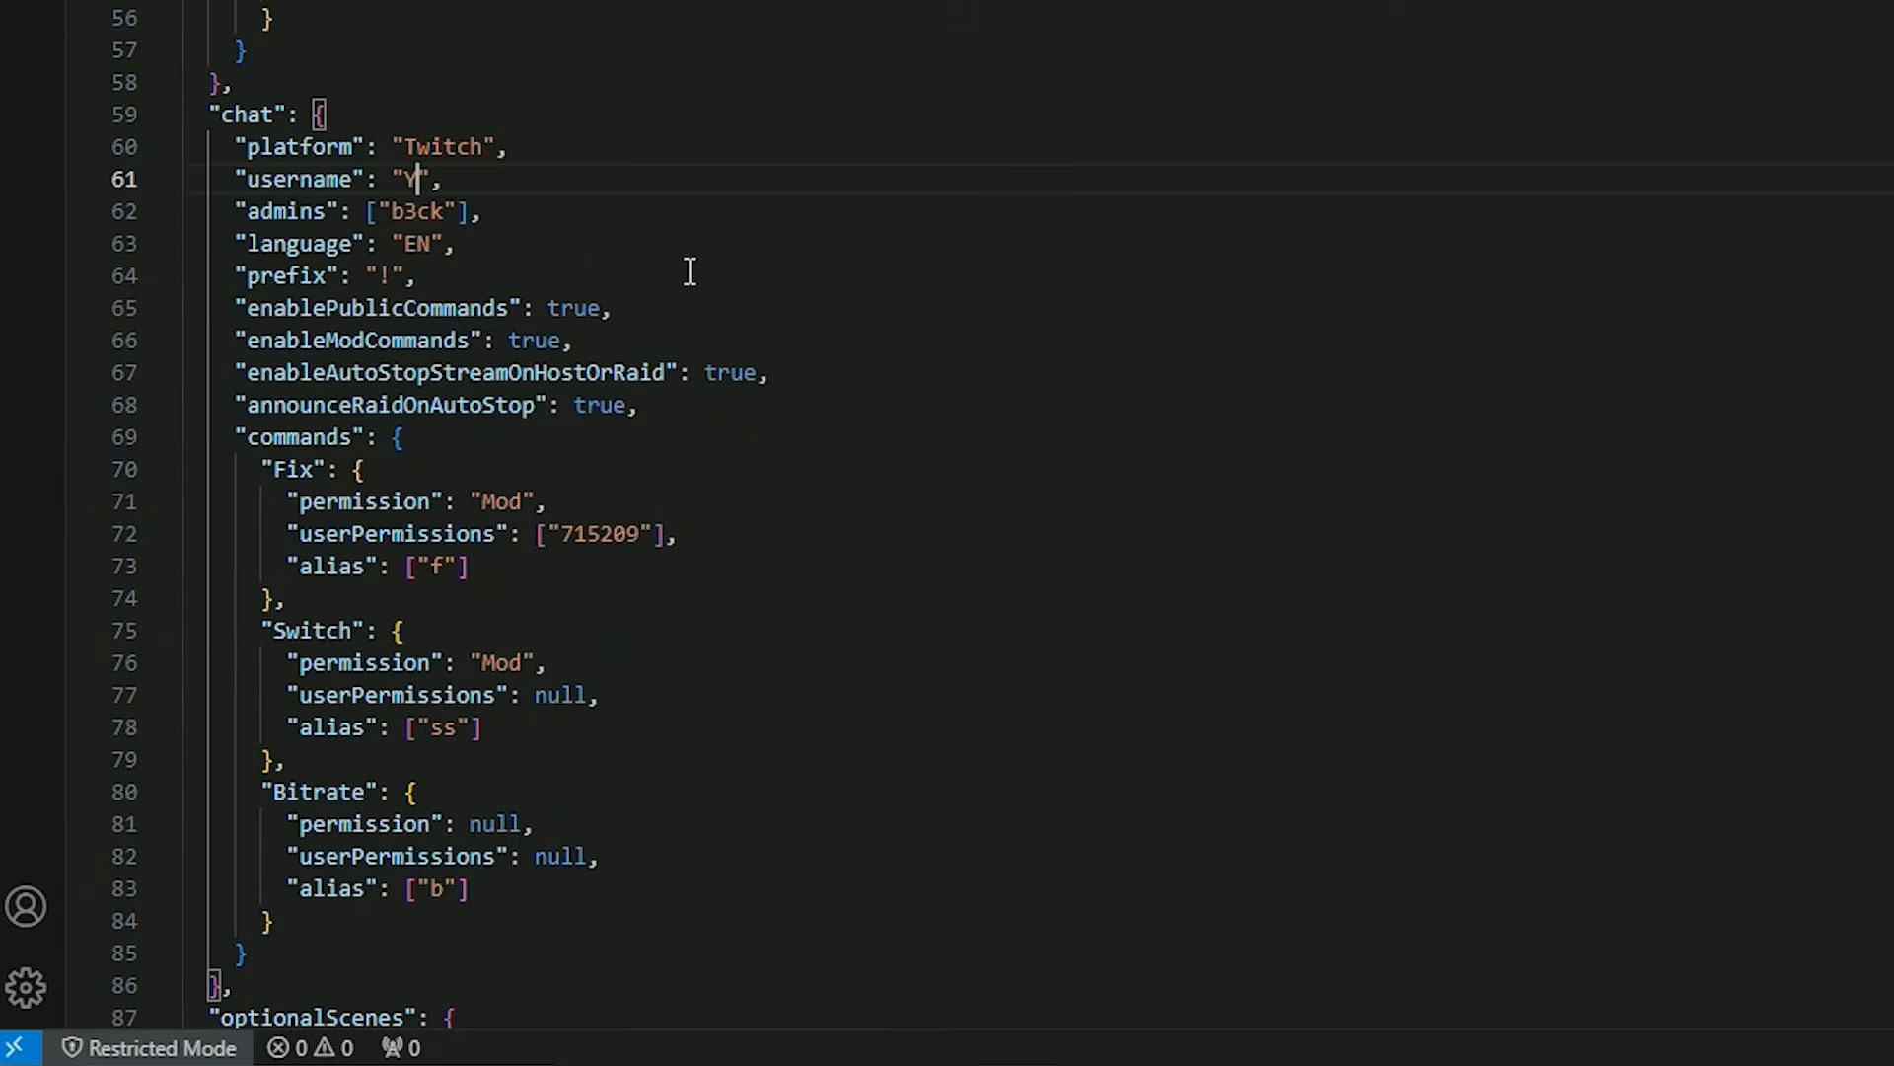
Try YOUR CHANNEL NAME as the chat username, undo it, and try adding a second name to the admins list.
{"action": "type", "text": "R CHANNEL NAME"}
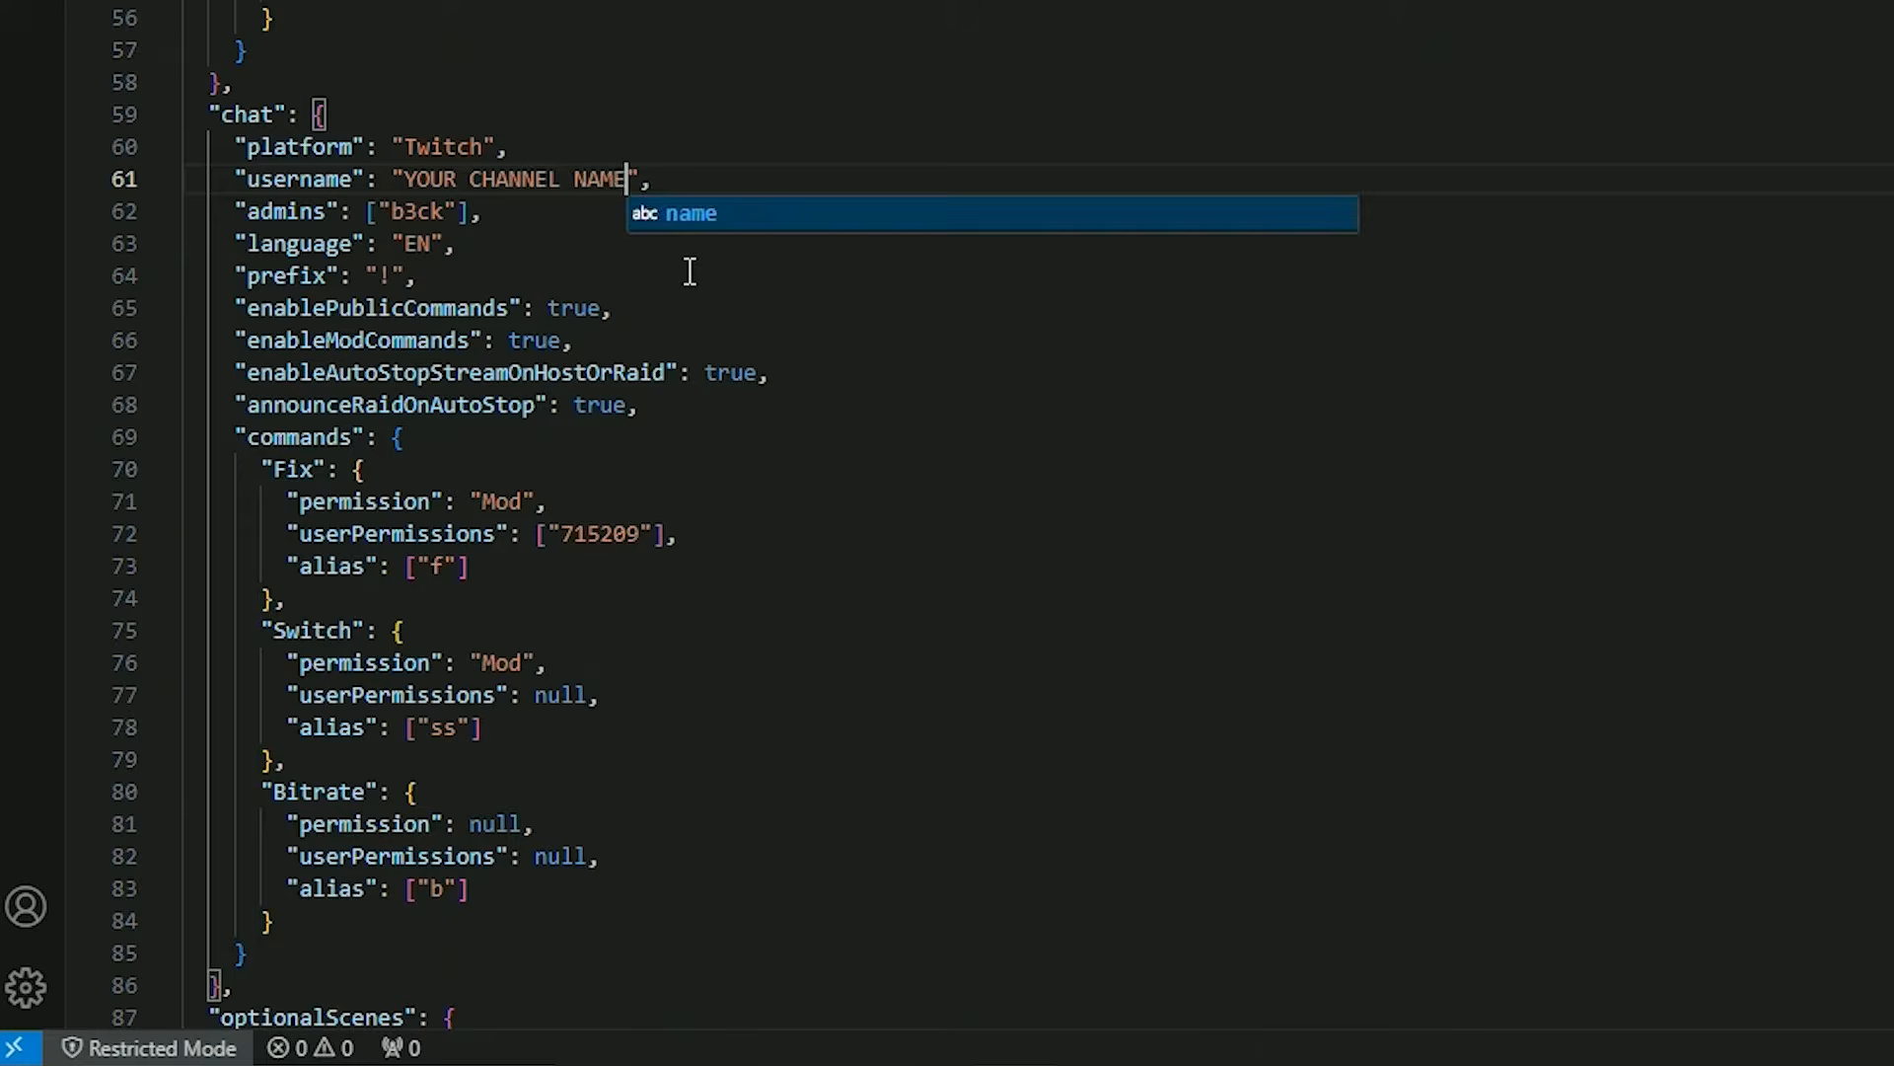
{"action": "key", "text": "ctrl+z"}
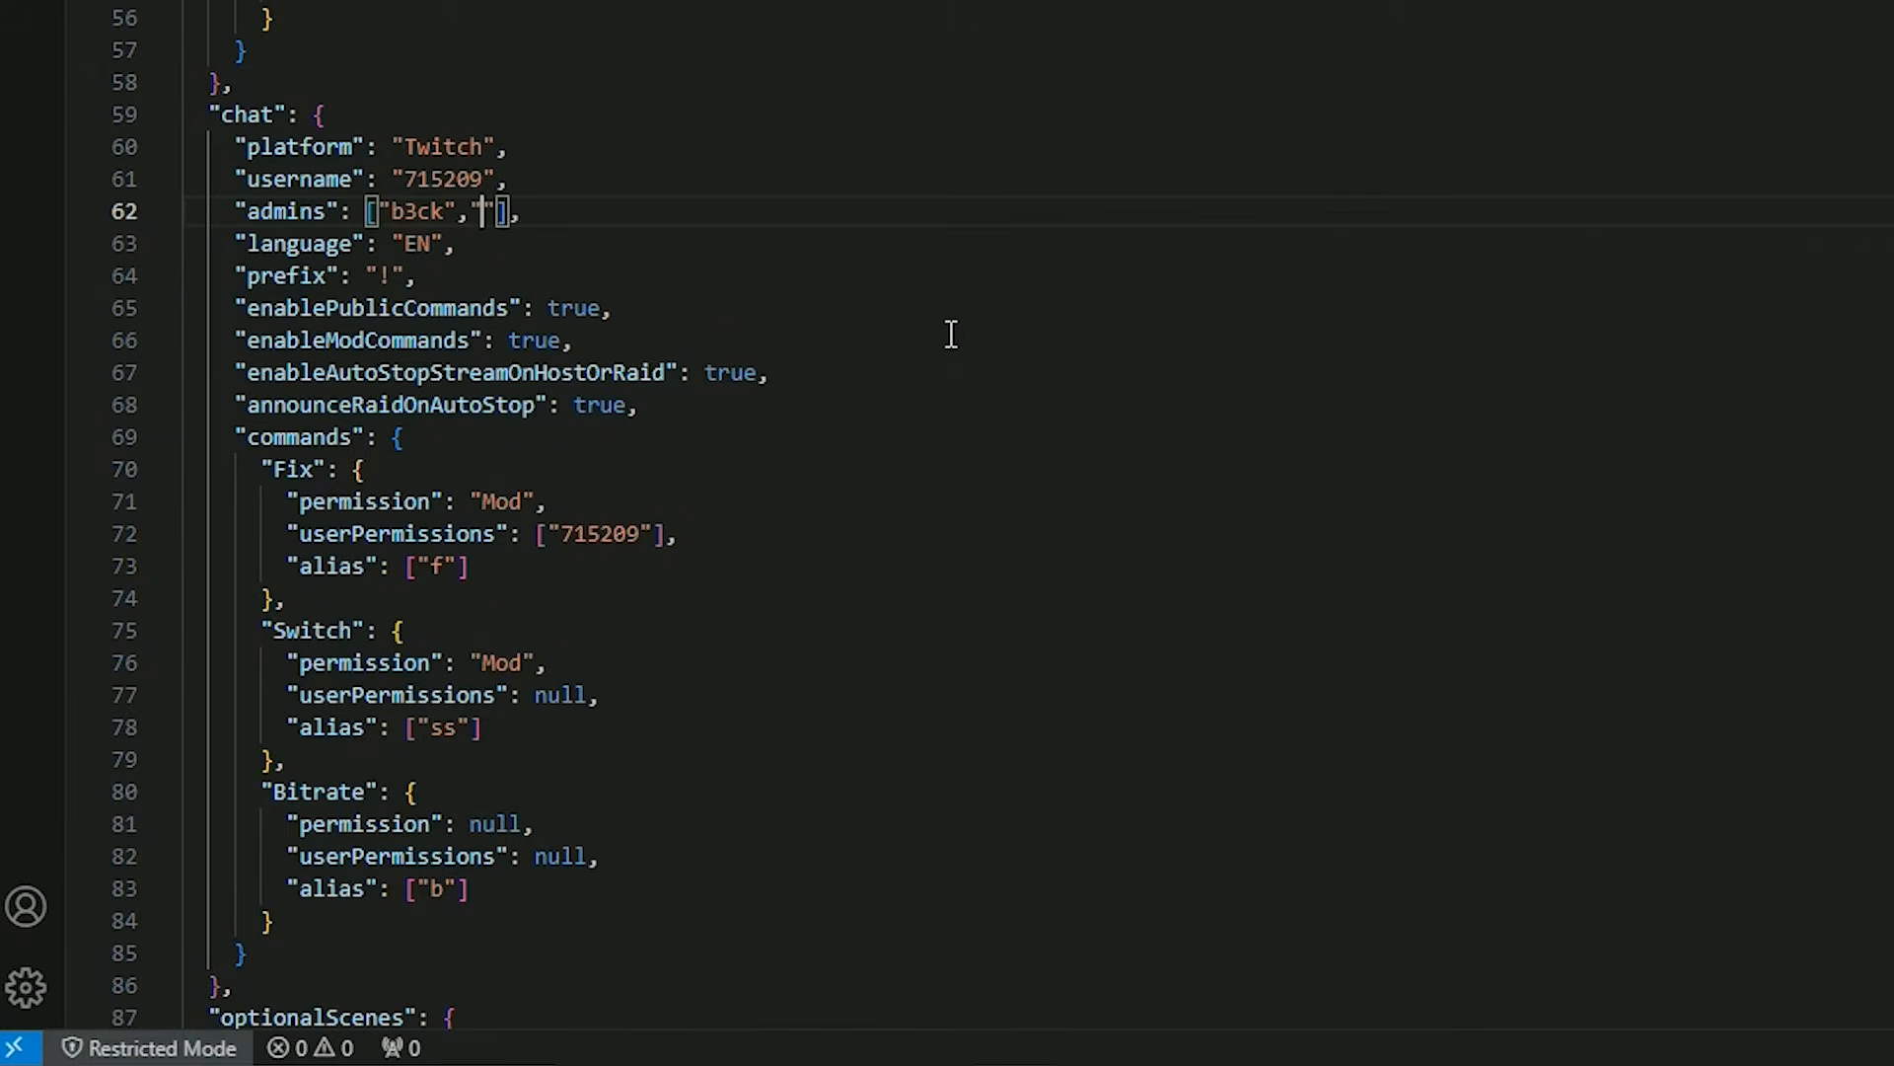
{"action": "type", "text": "Admi"}
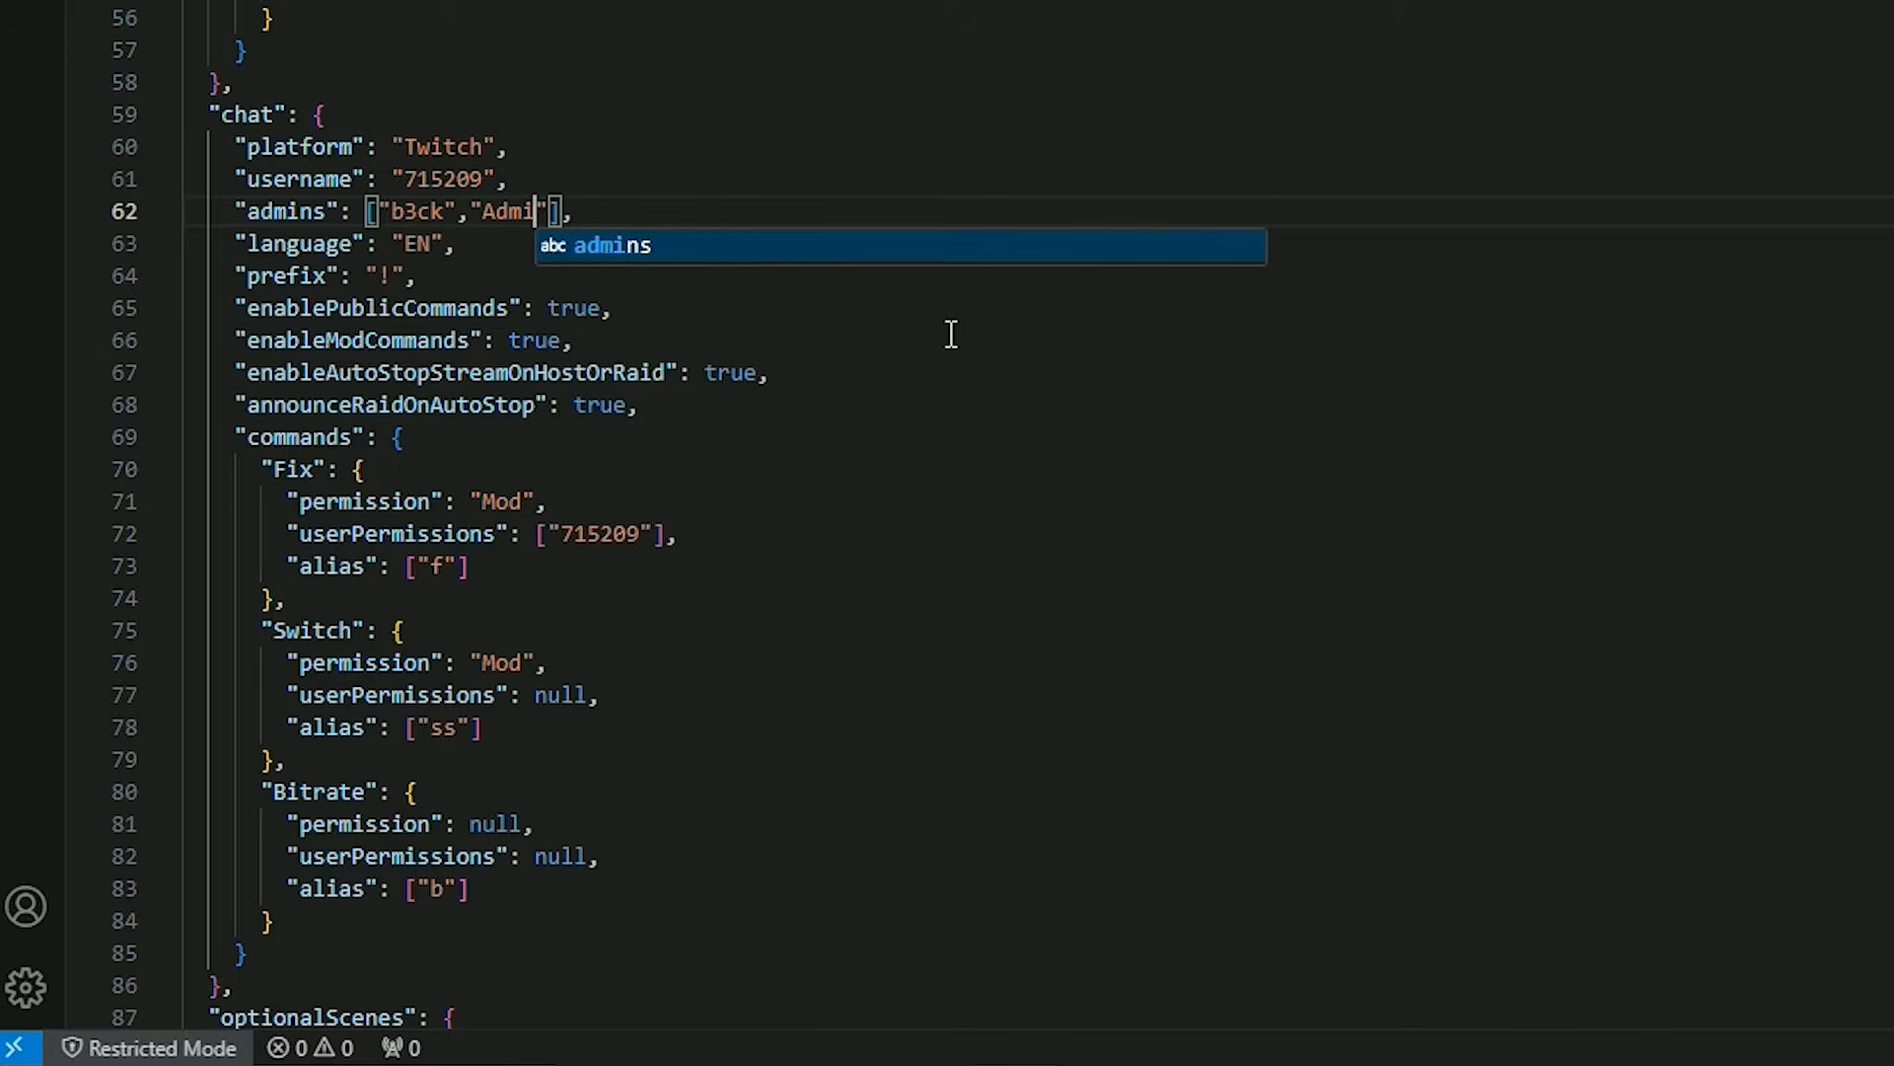
{"action": "type", "text": "nS"}
{"action": "key", "text": "BackSpace"}
{"action": "type", "text": "Us"}
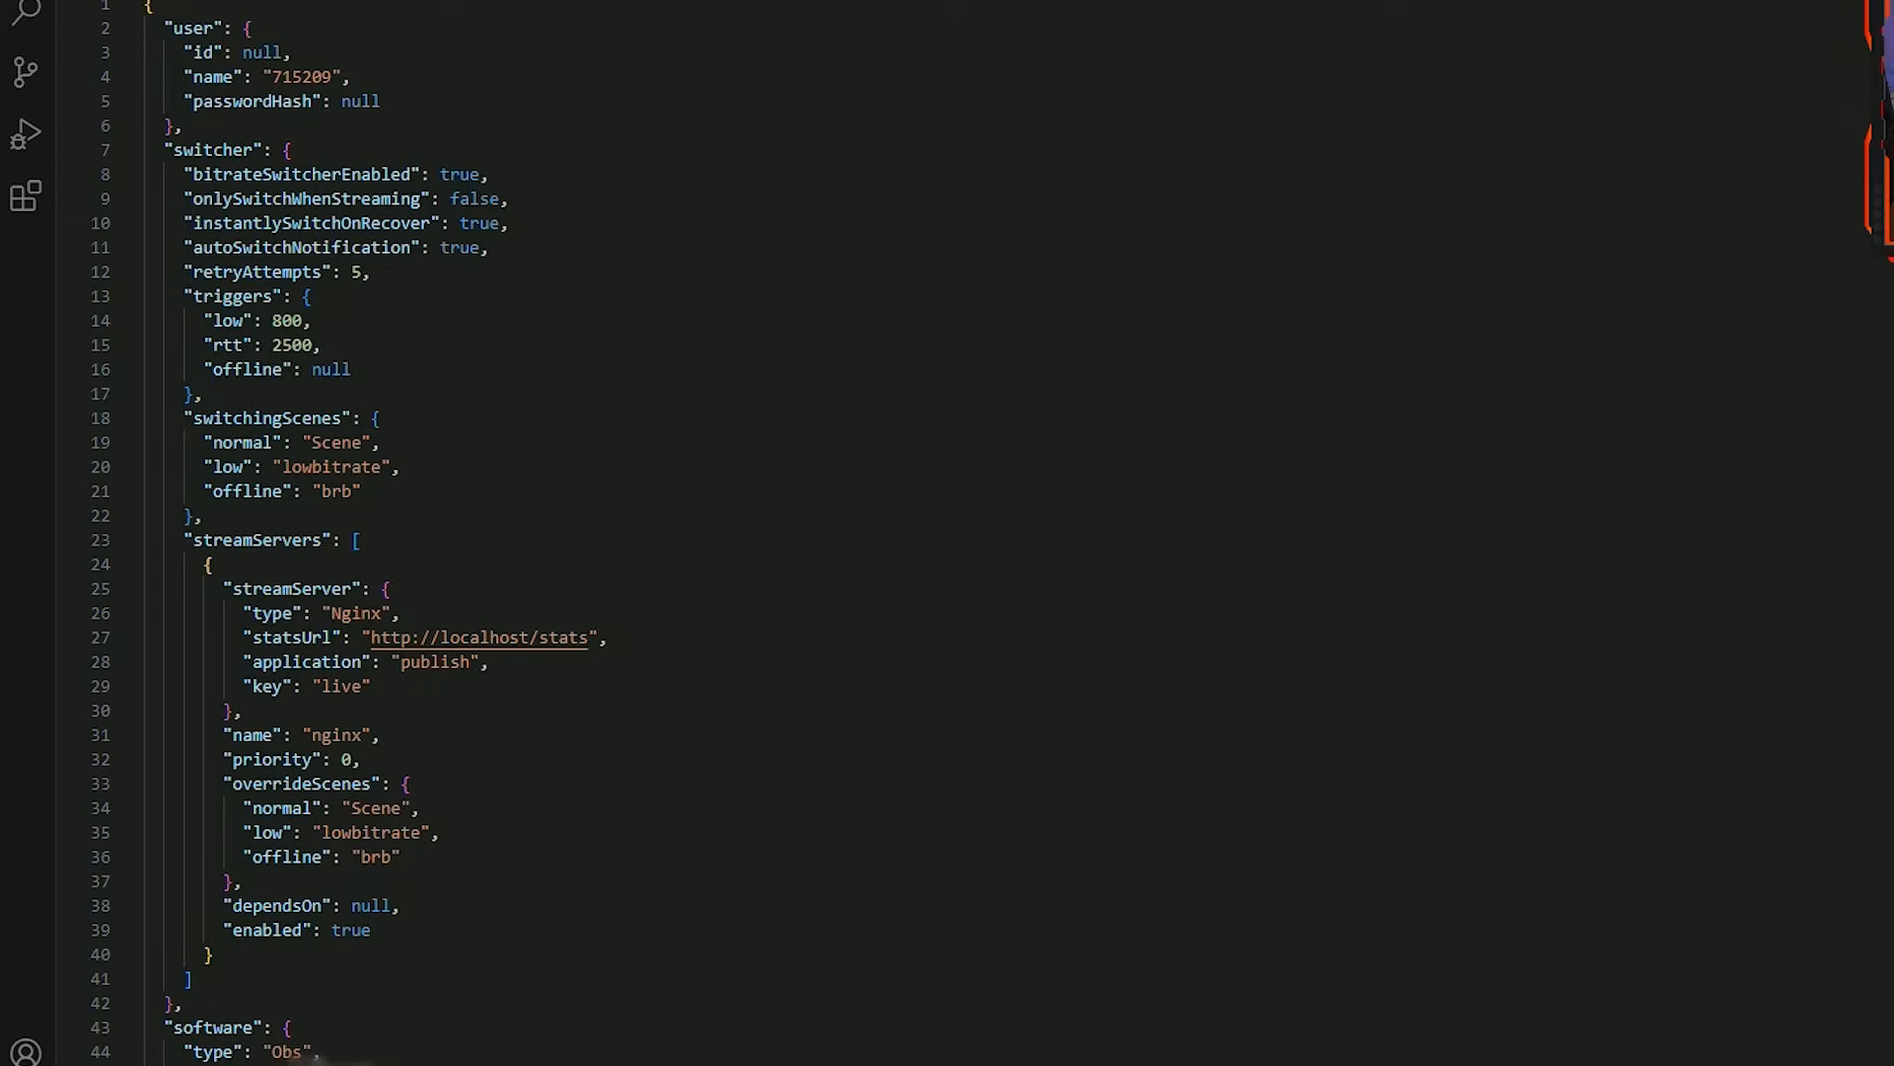
{"action": "scroll", "coordinate": [947, 533], "scroll_direction": "down", "scroll_amount": 4}
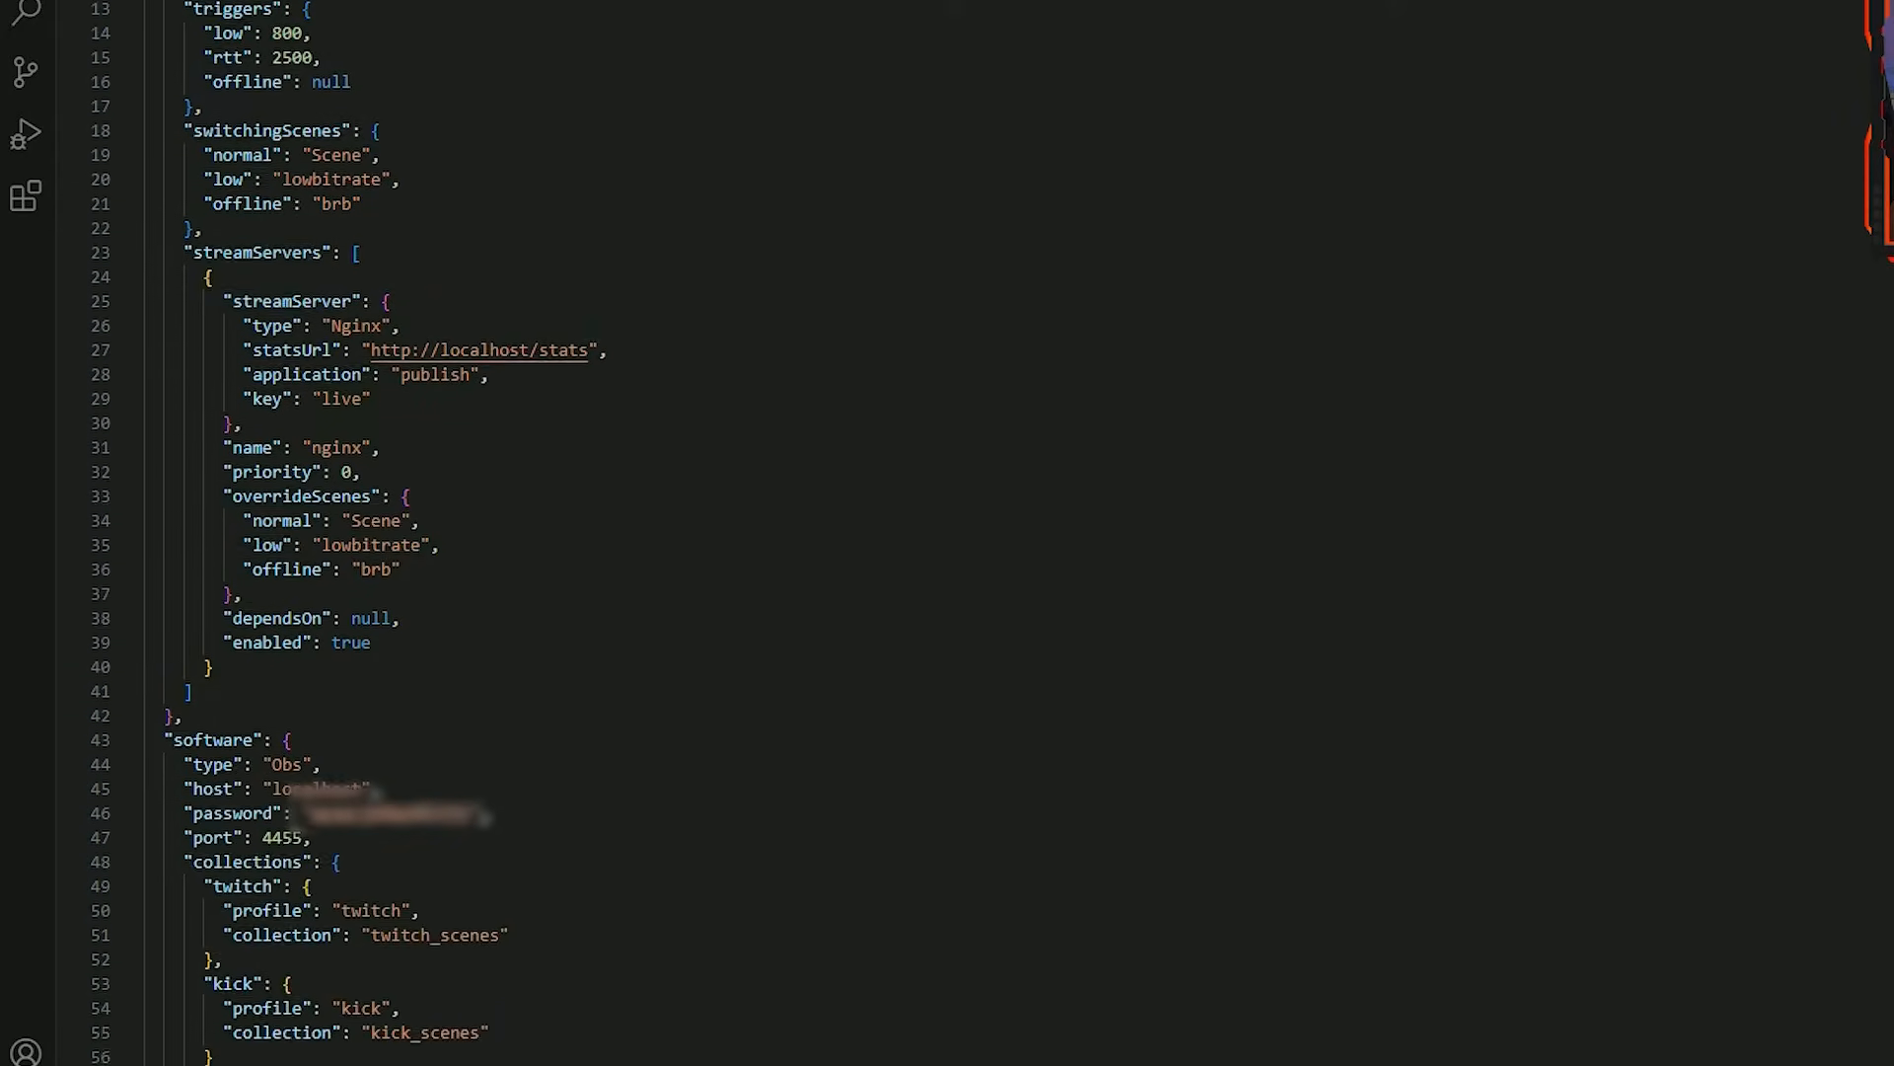
{"action": "scroll", "coordinate": [947, 533], "scroll_direction": "down", "scroll_amount": 6}
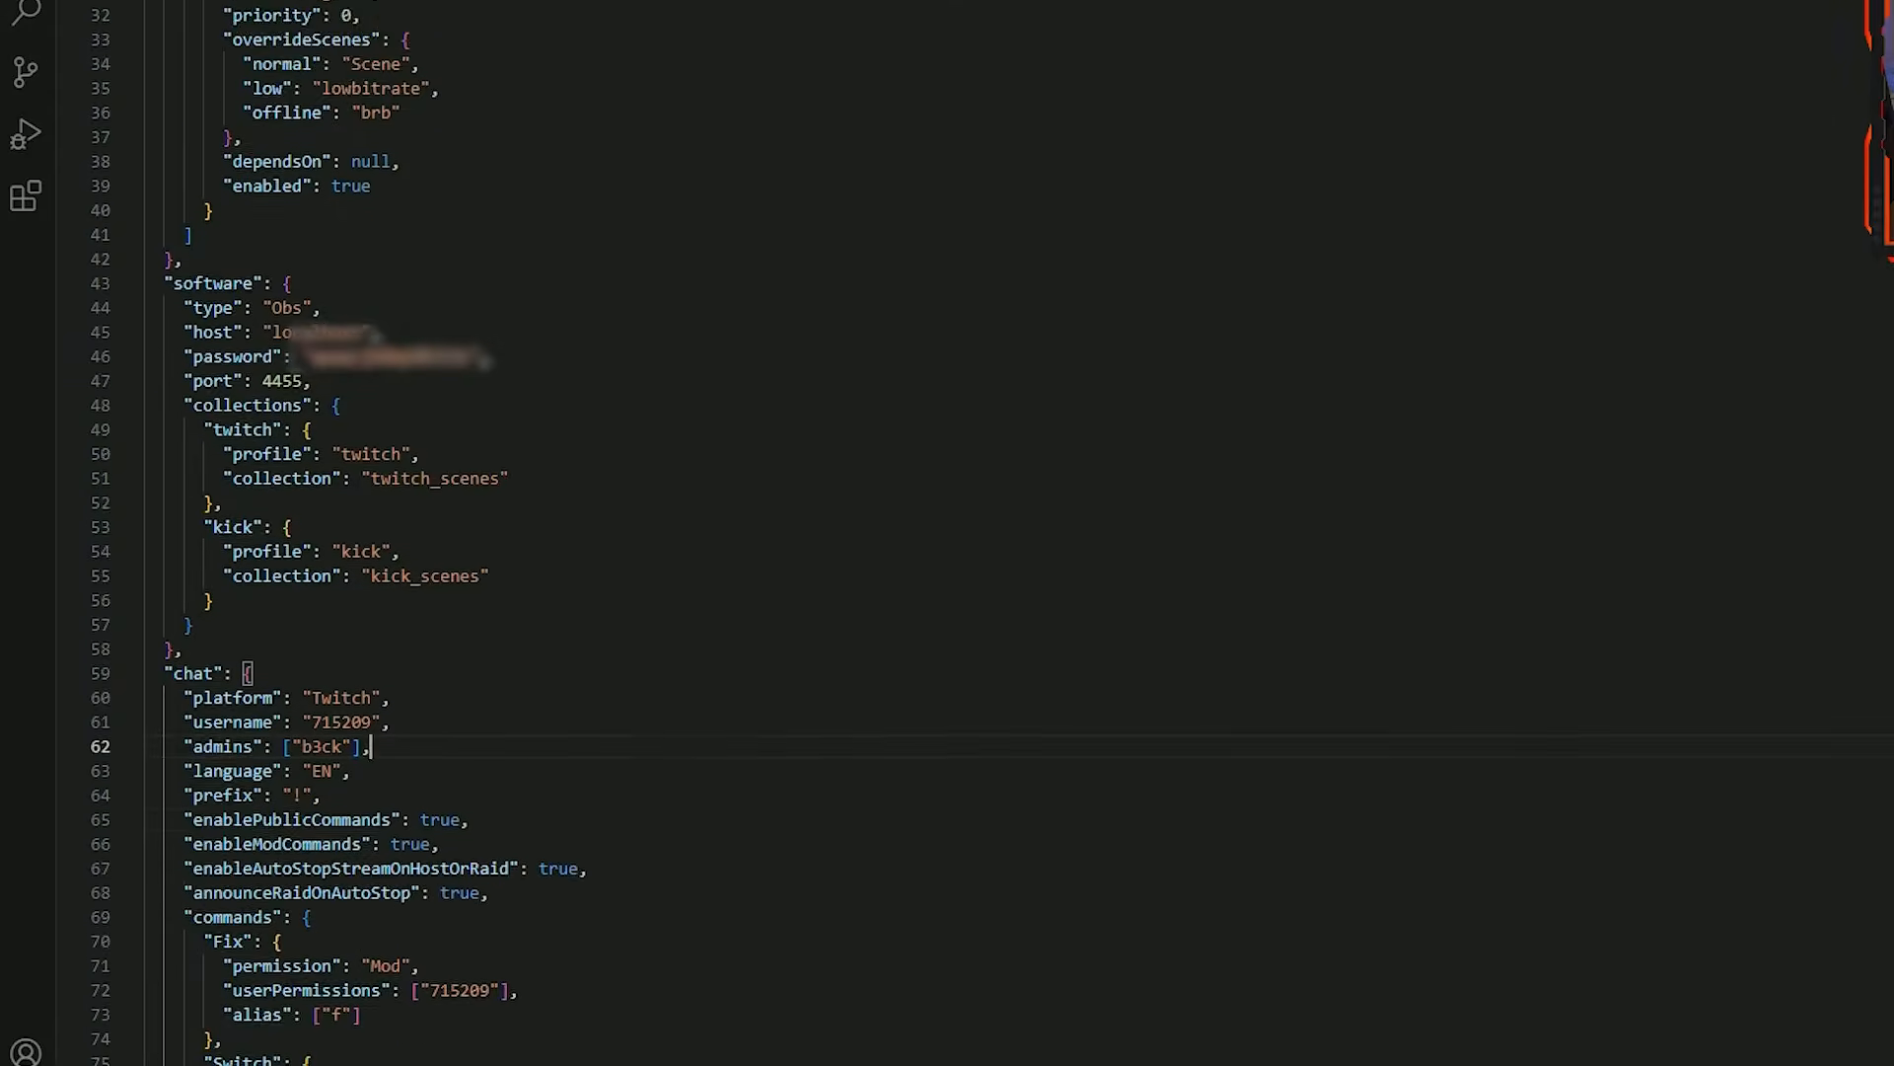
{"action": "scroll", "coordinate": [1437, 233], "scroll_direction": "down", "scroll_amount": 2}
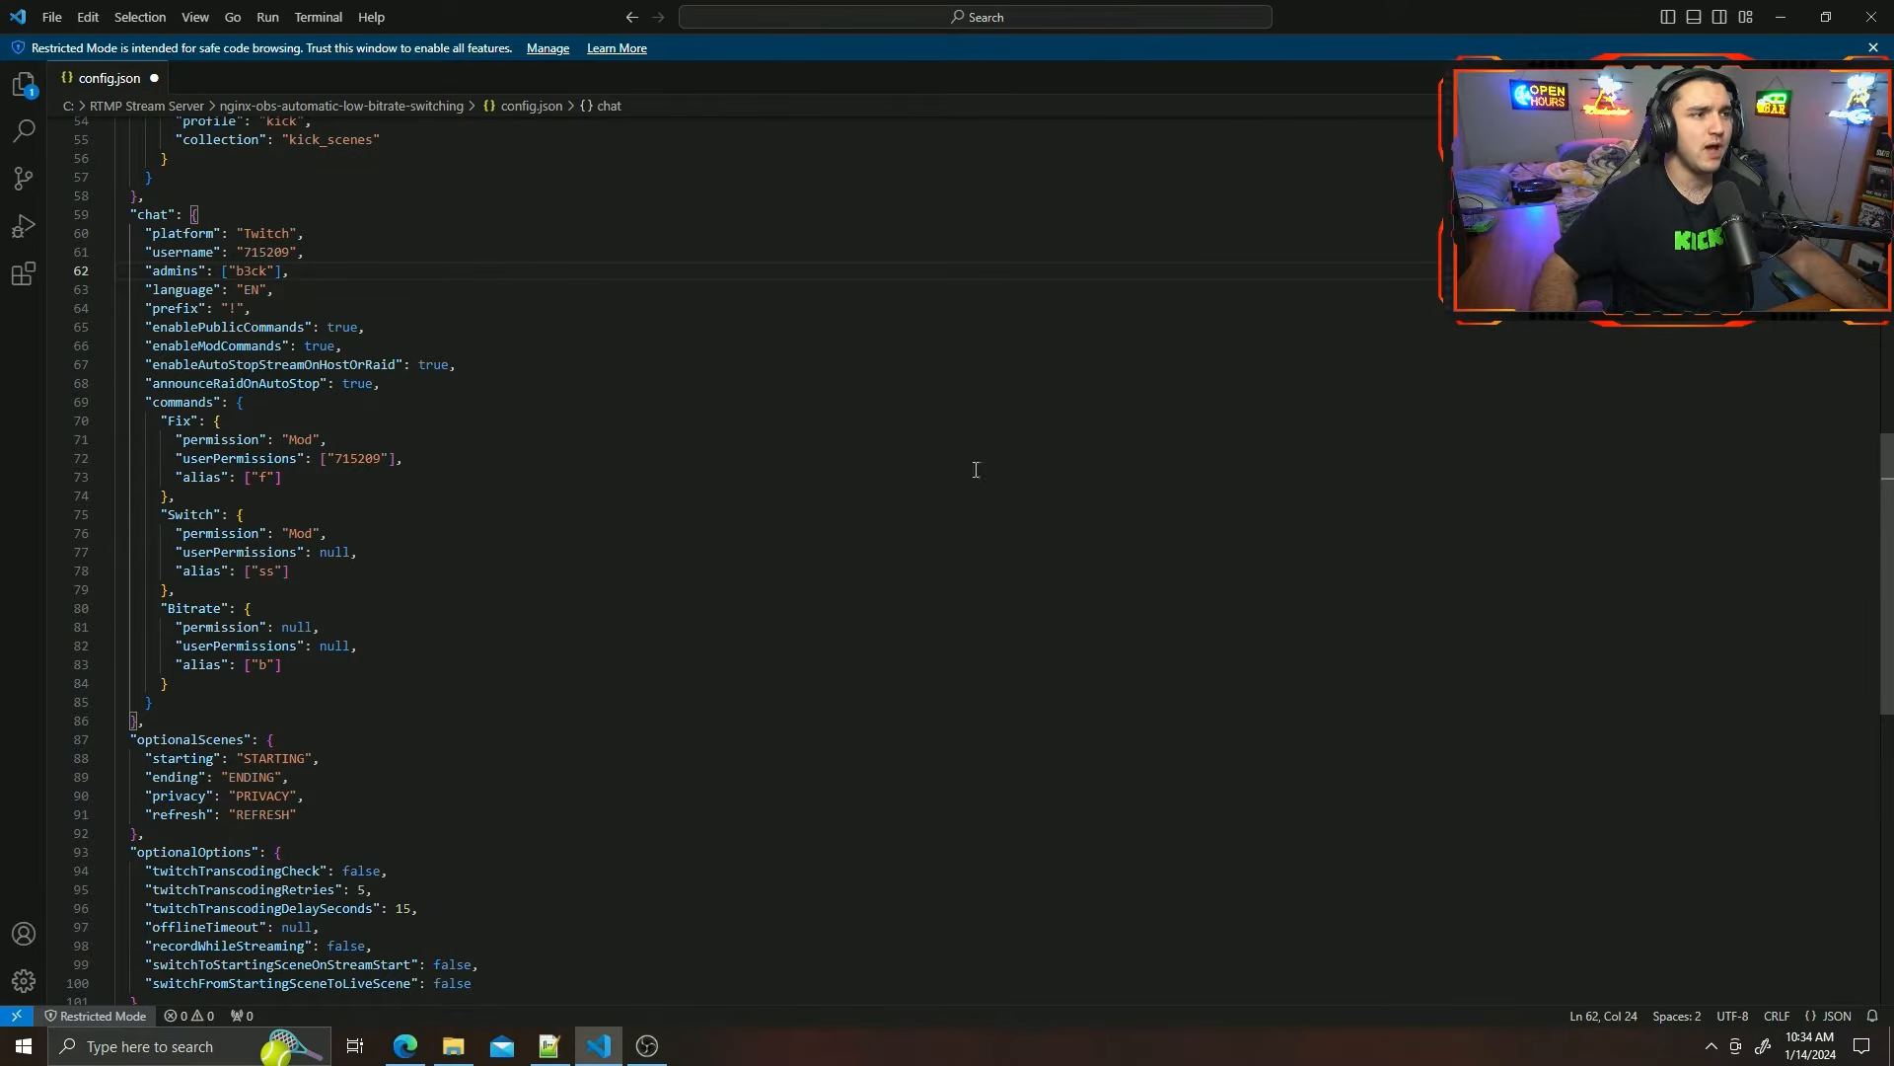
Close the editor window containing config.json.
{"action": "scroll", "coordinate": [556, 563], "scroll_direction": "up", "scroll_amount": 15}
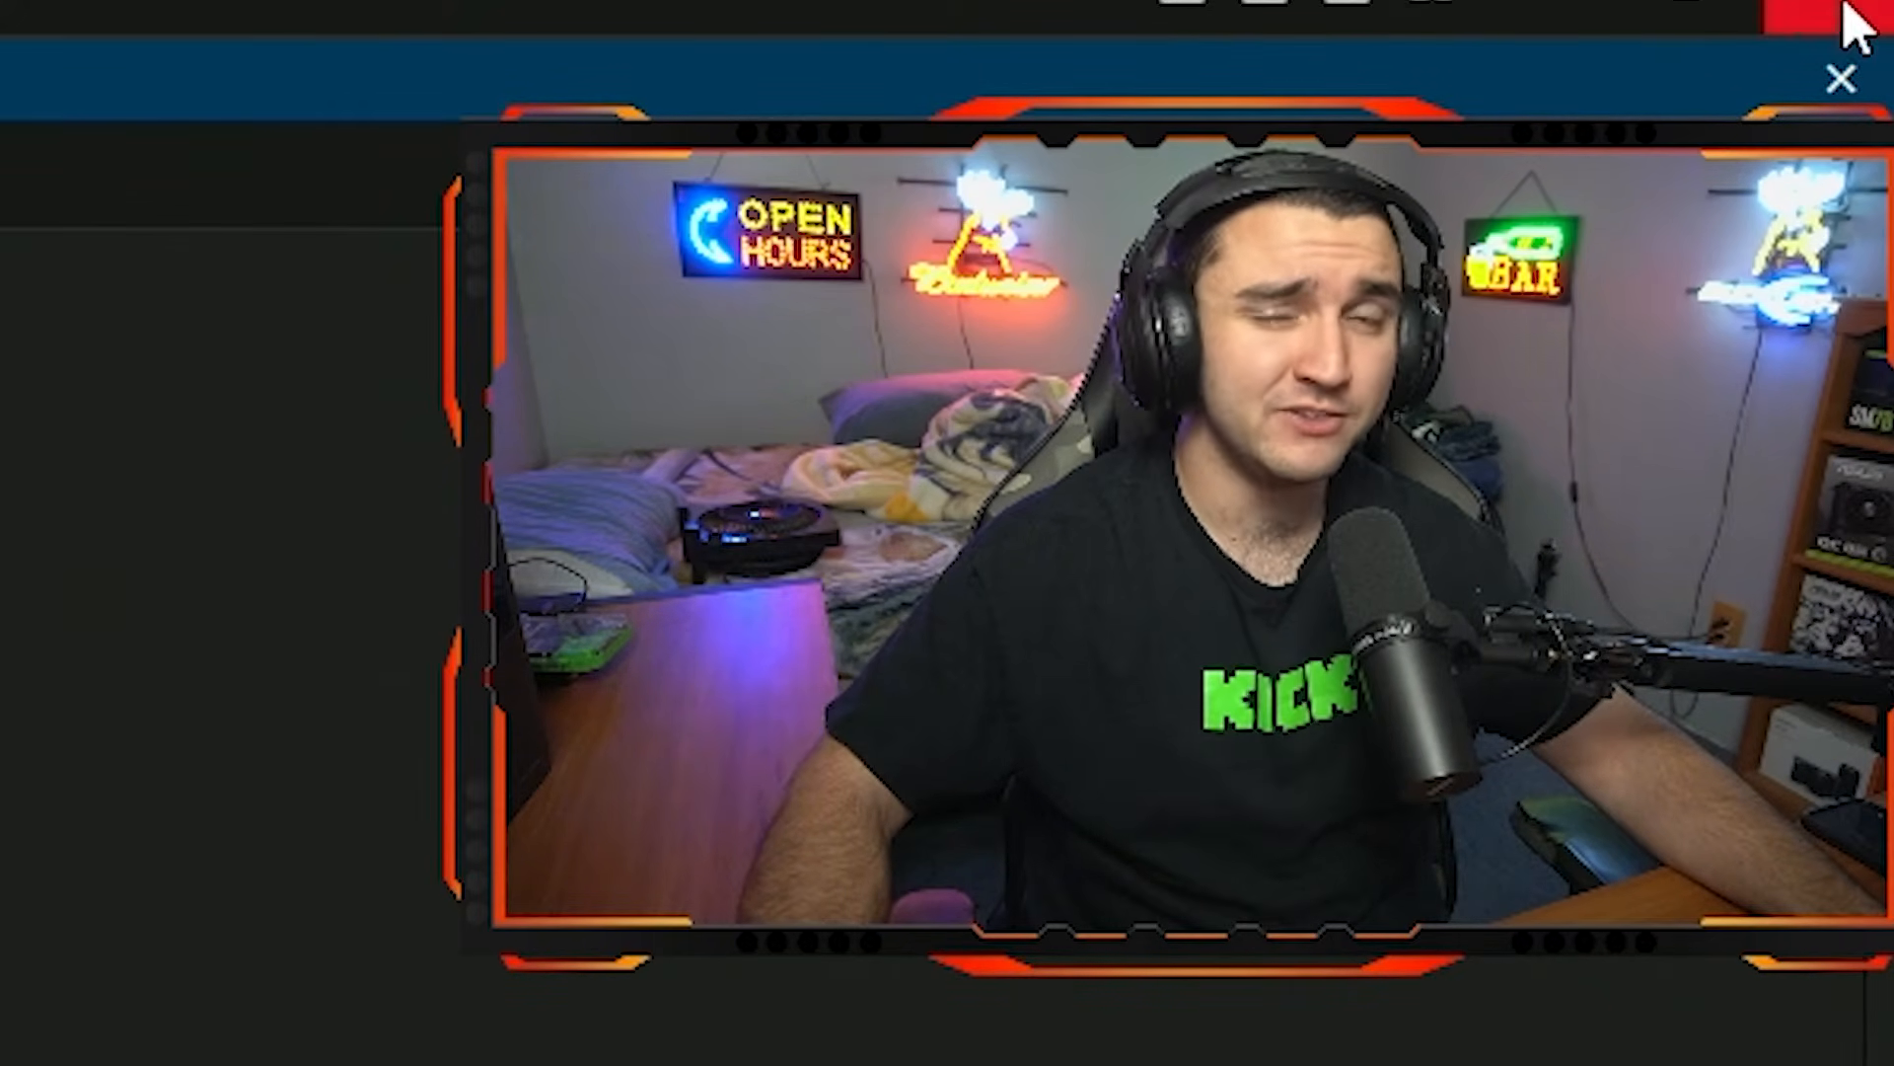
{"action": "left_click", "coordinate": [1813, 14]}
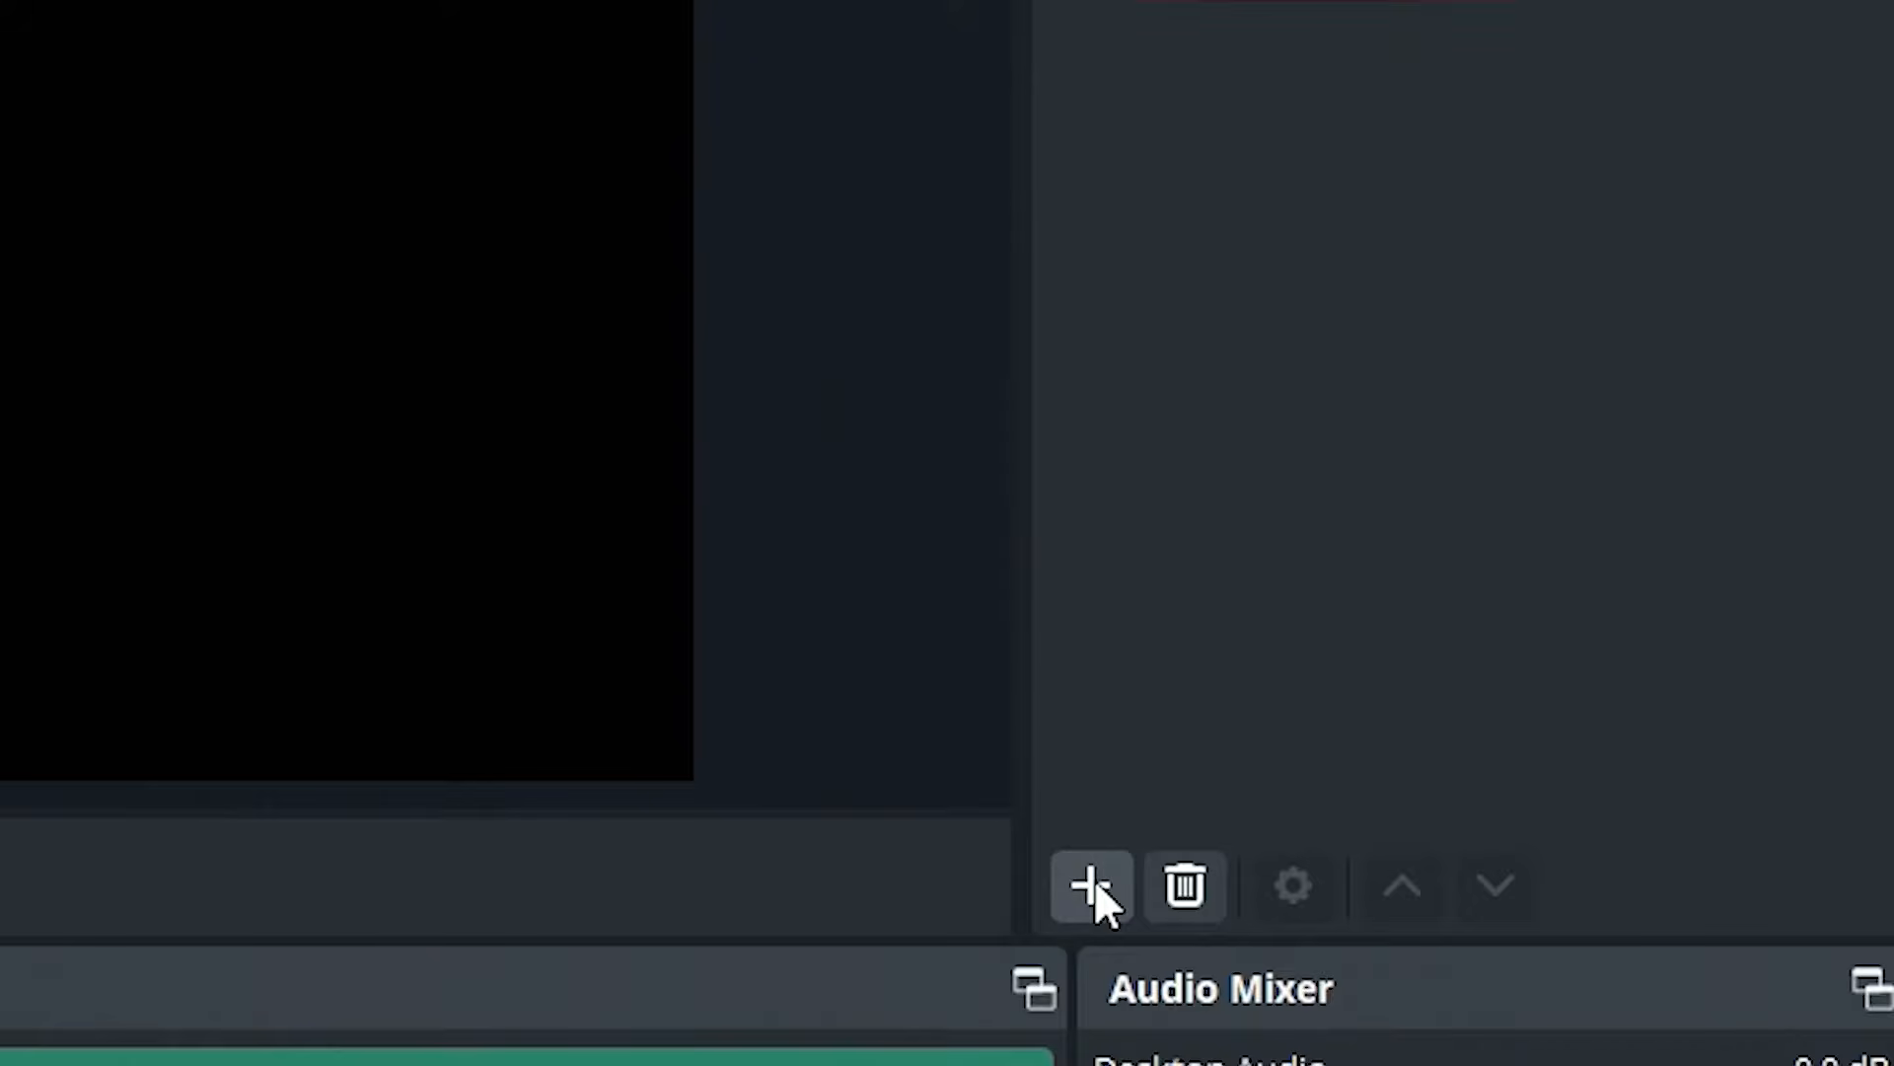
Create a new visible VLC video source named Phone Stream in OBS.
{"action": "left_click", "coordinate": [1091, 884]}
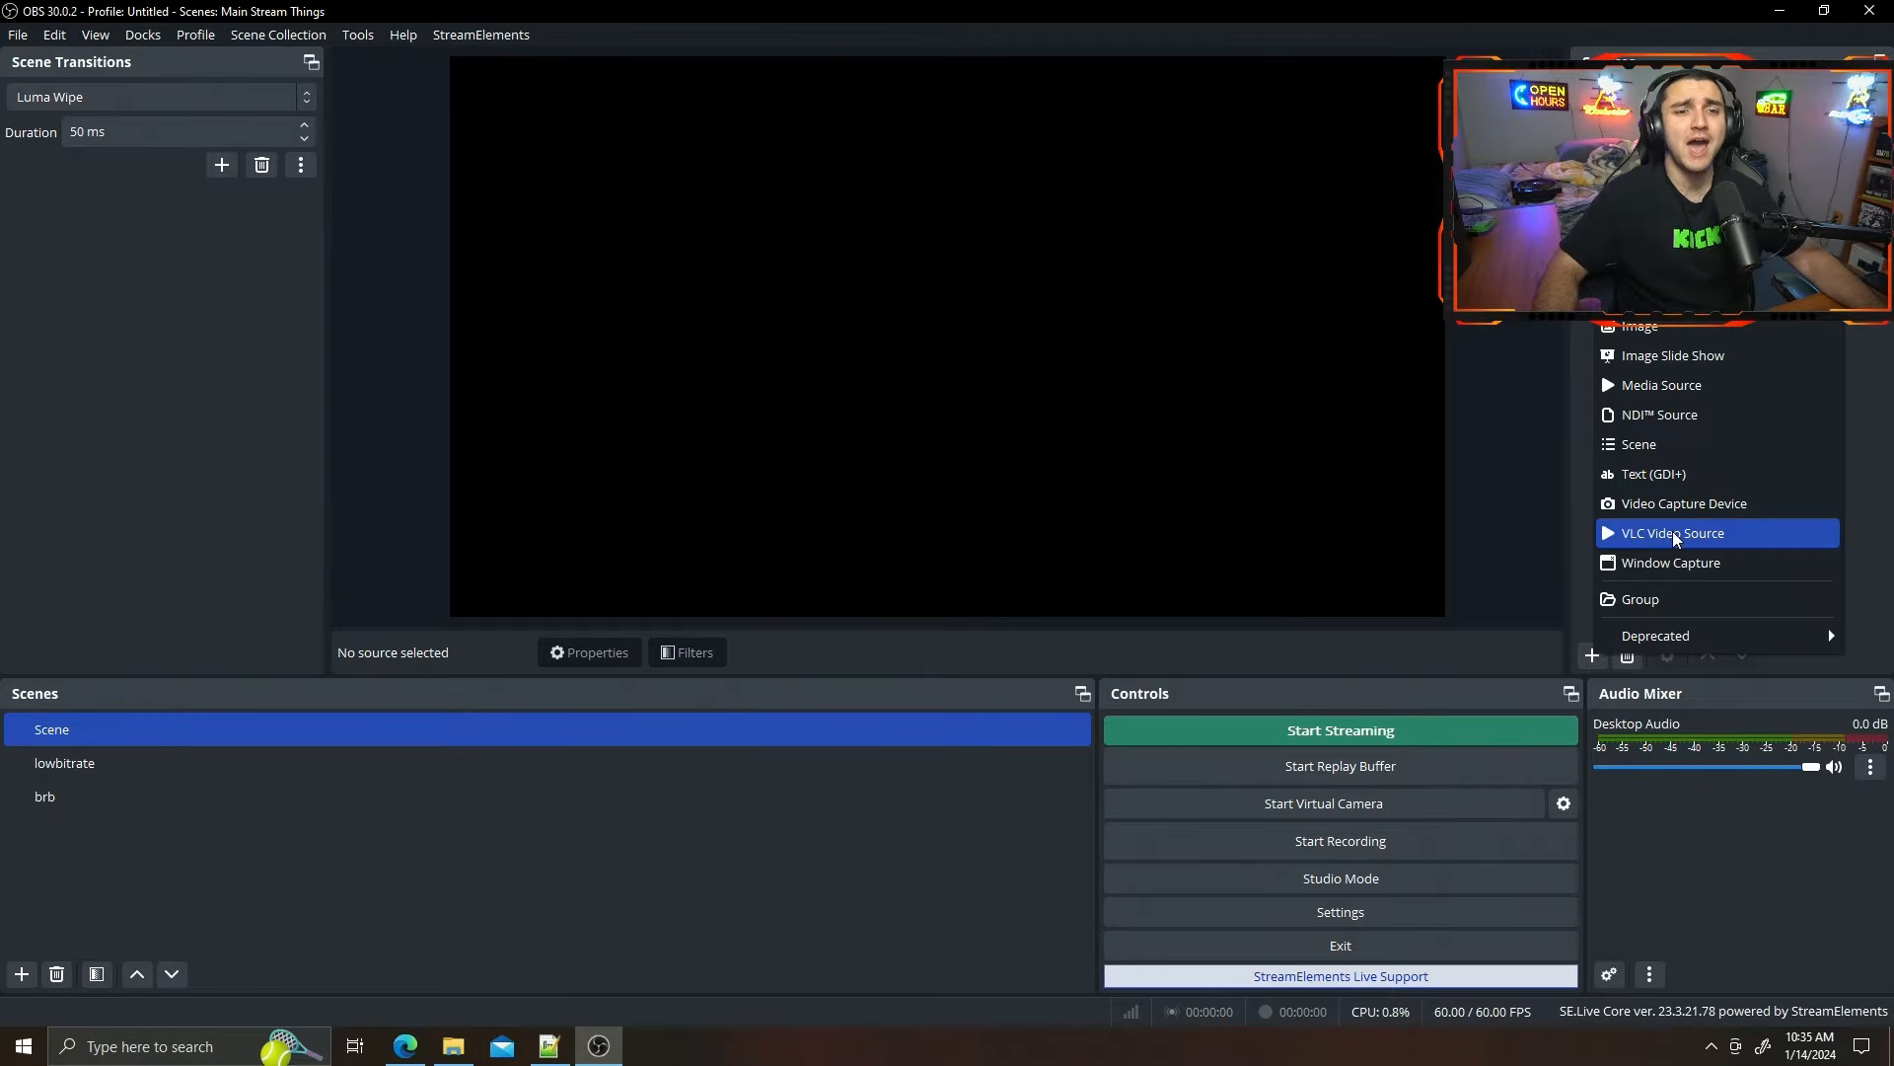
{"action": "left_click", "coordinate": [1675, 534]}
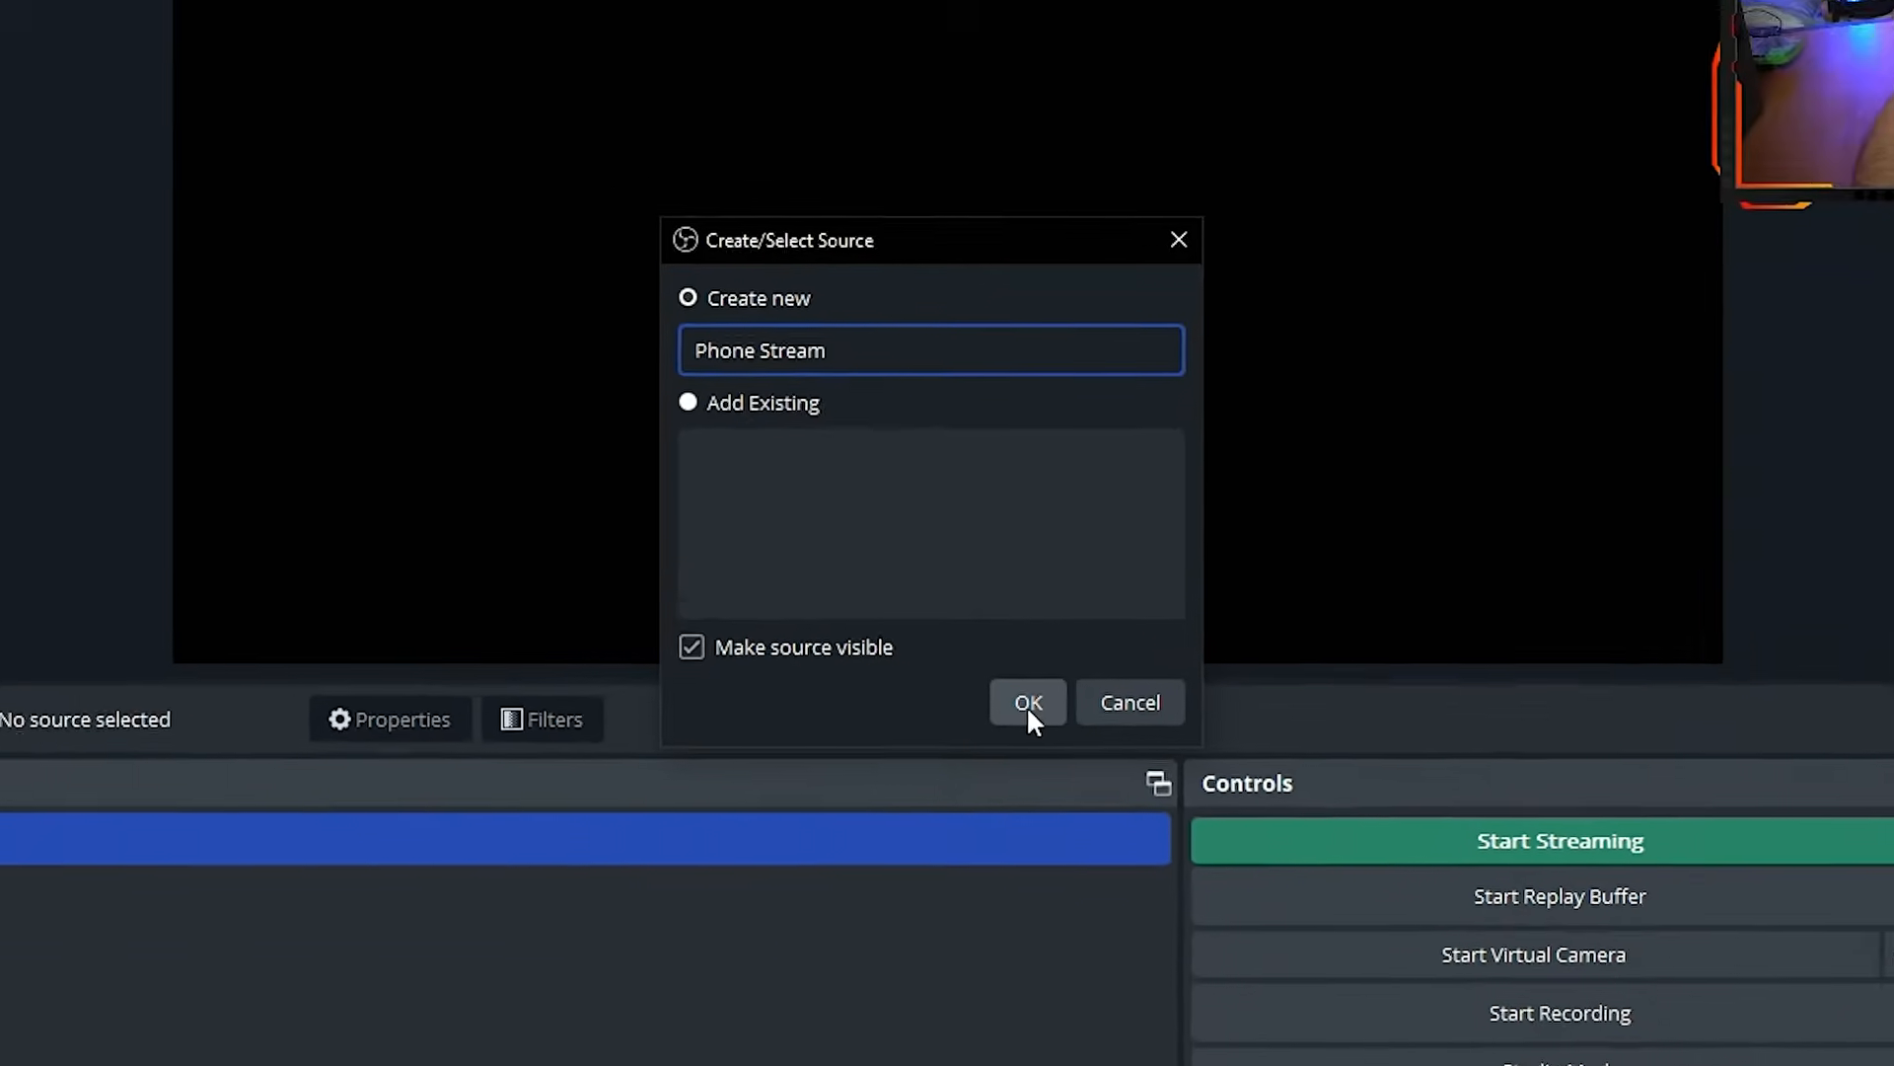
{"action": "left_click", "coordinate": [1050, 758]}
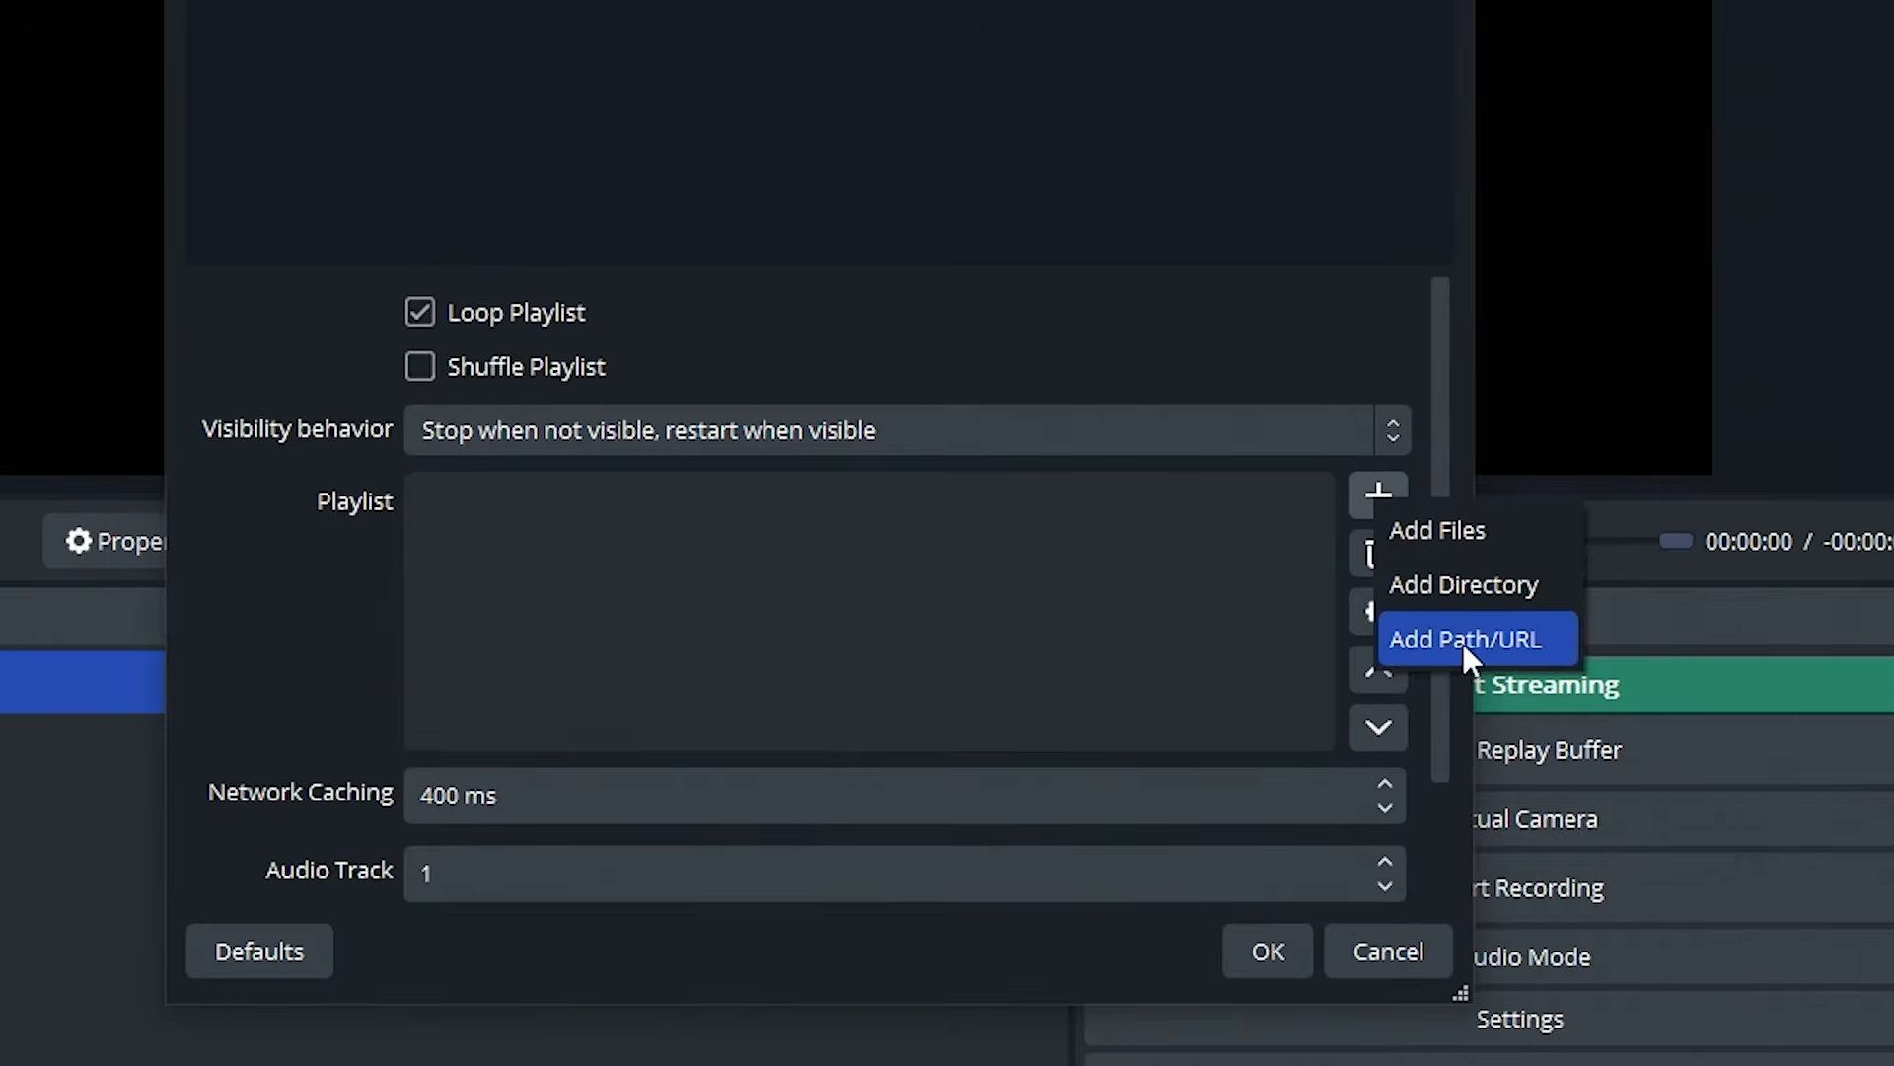
Add a path/URL entry starting with rtmp: to the Phone Stream source's playlist.
{"action": "left_click", "coordinate": [1454, 641]}
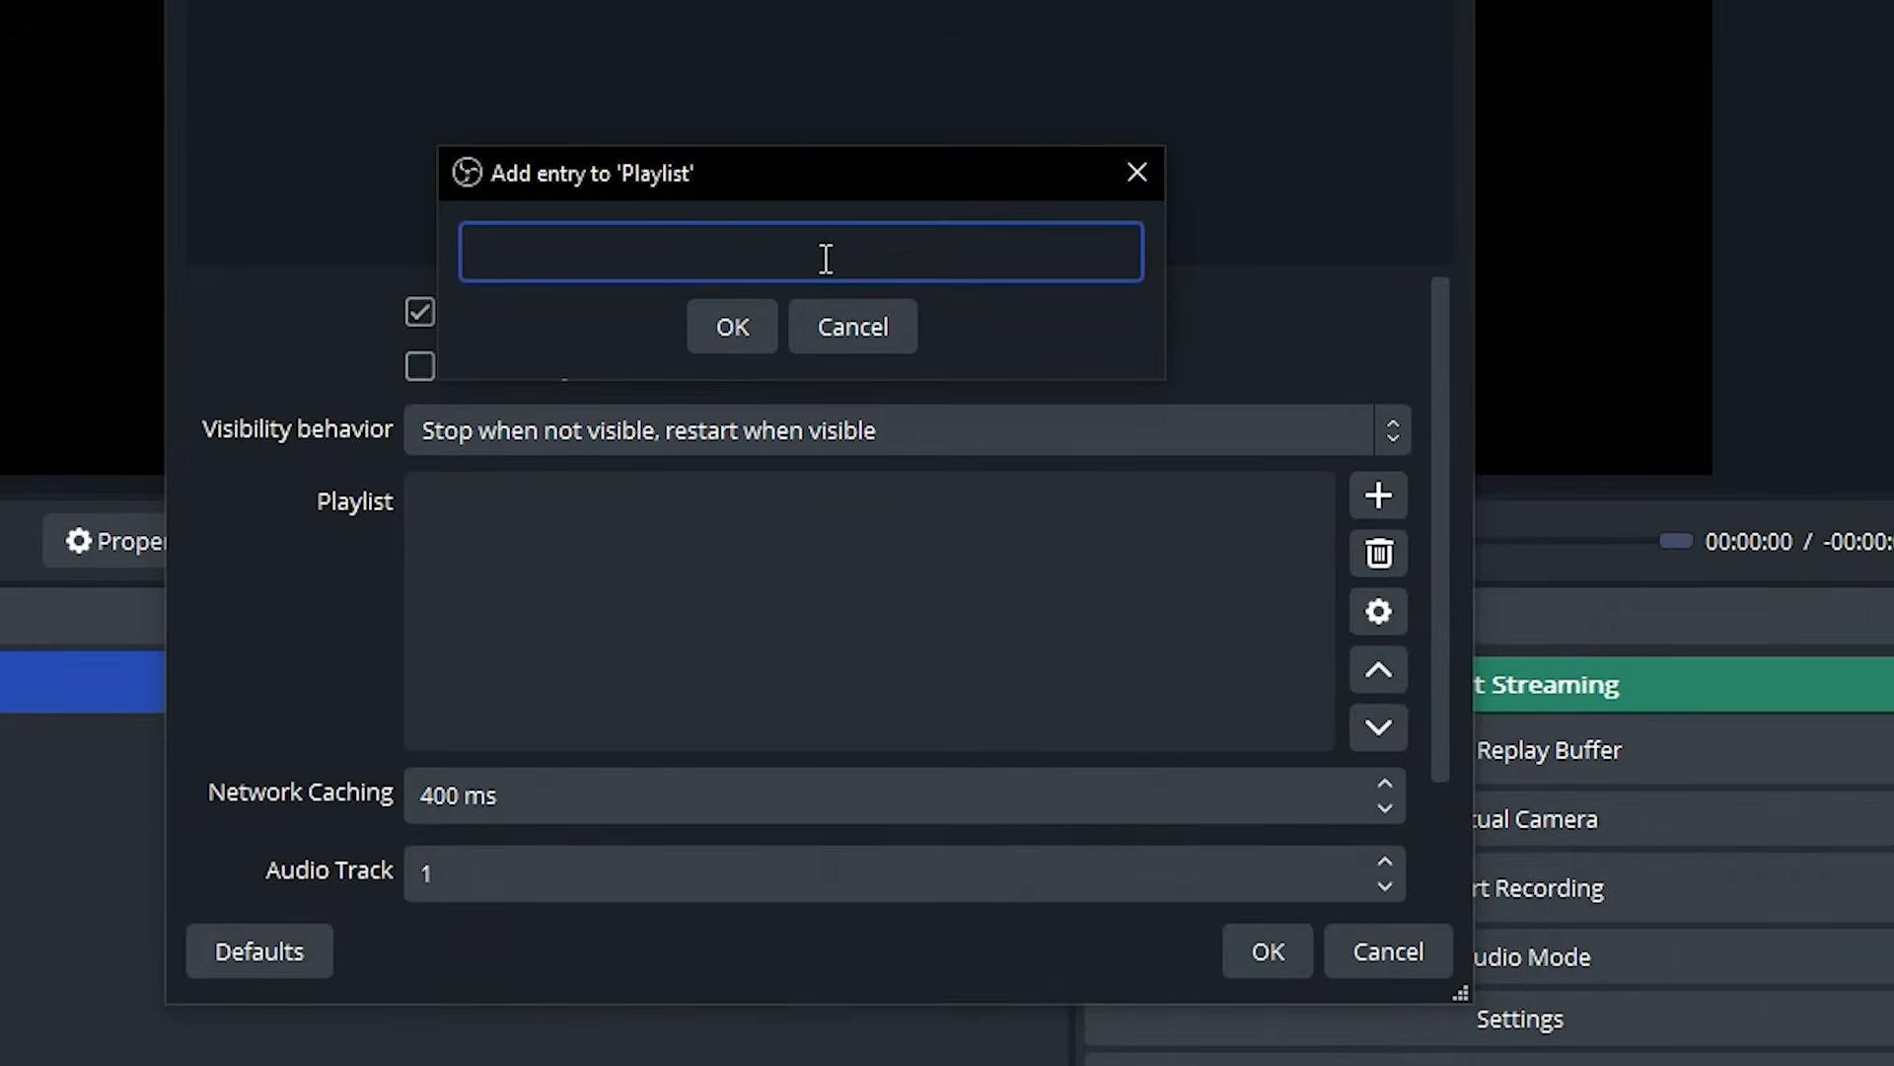
{"action": "type", "text": "rtmp:"}
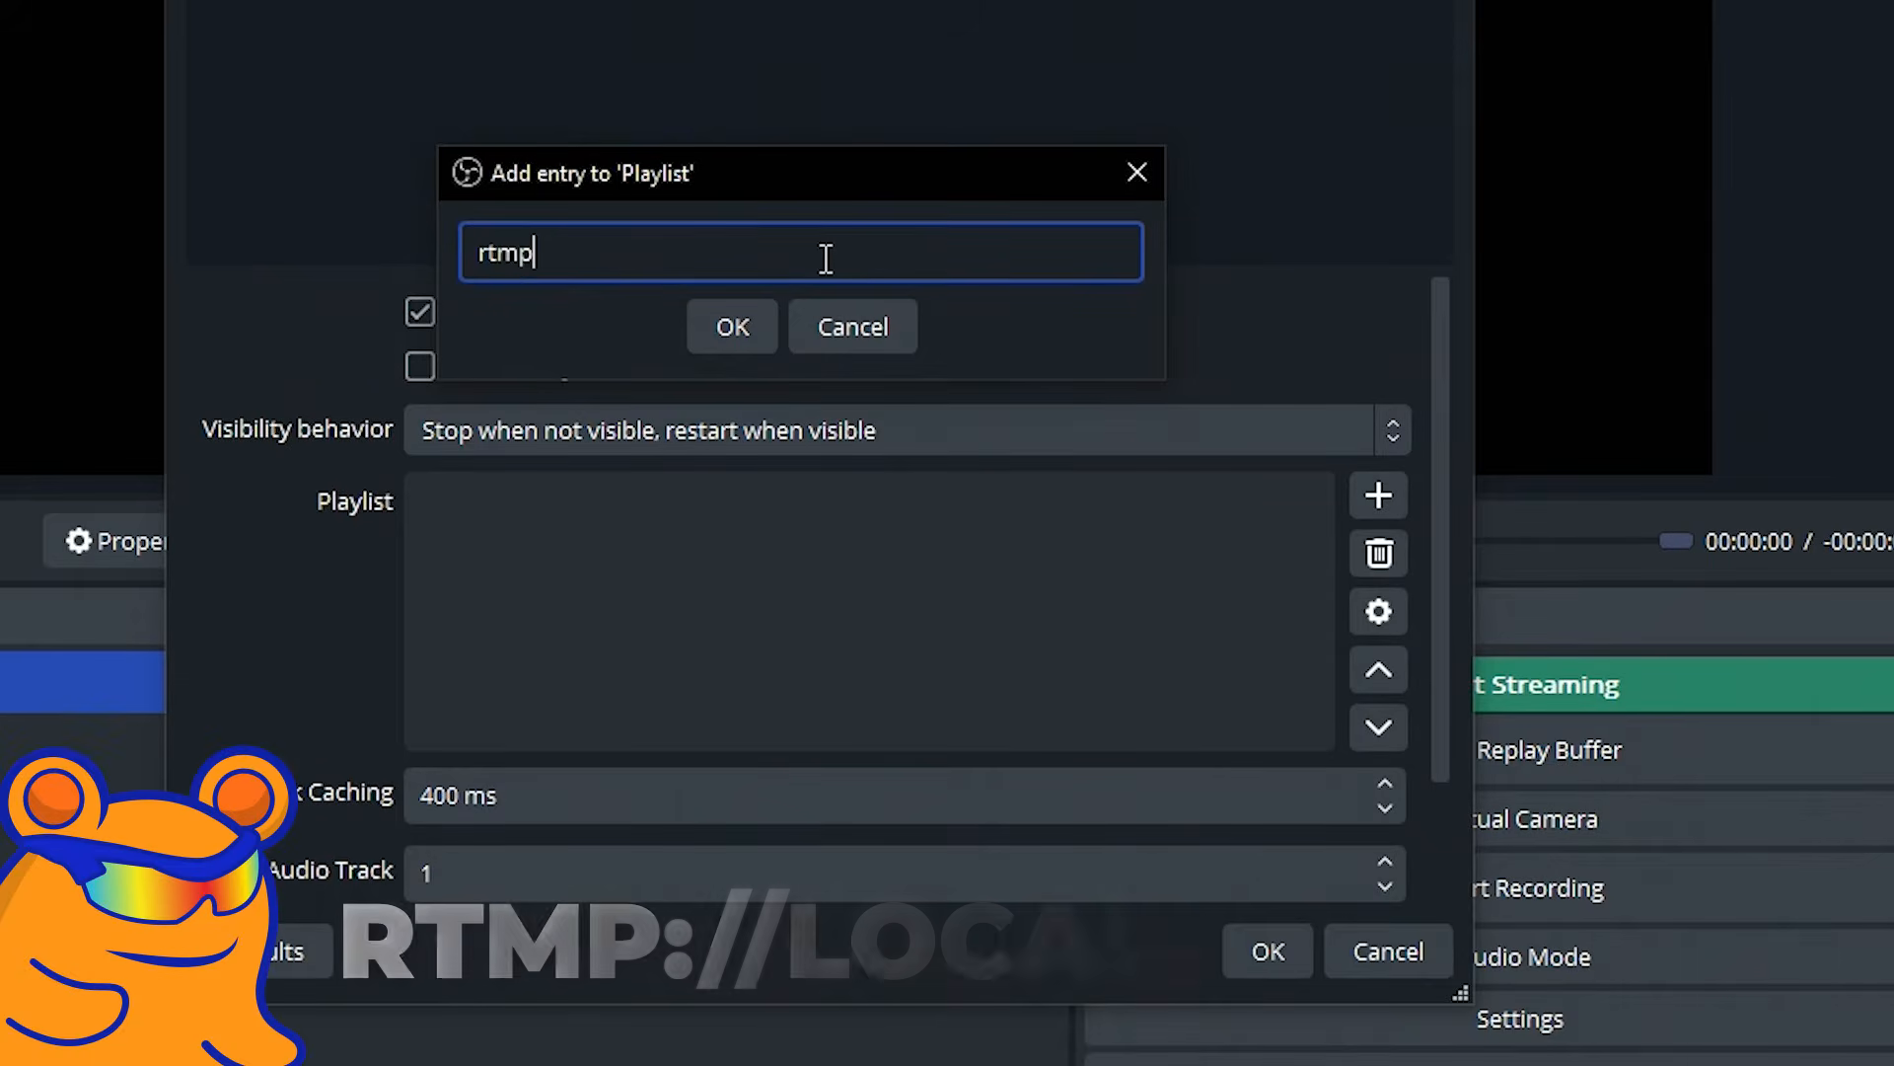
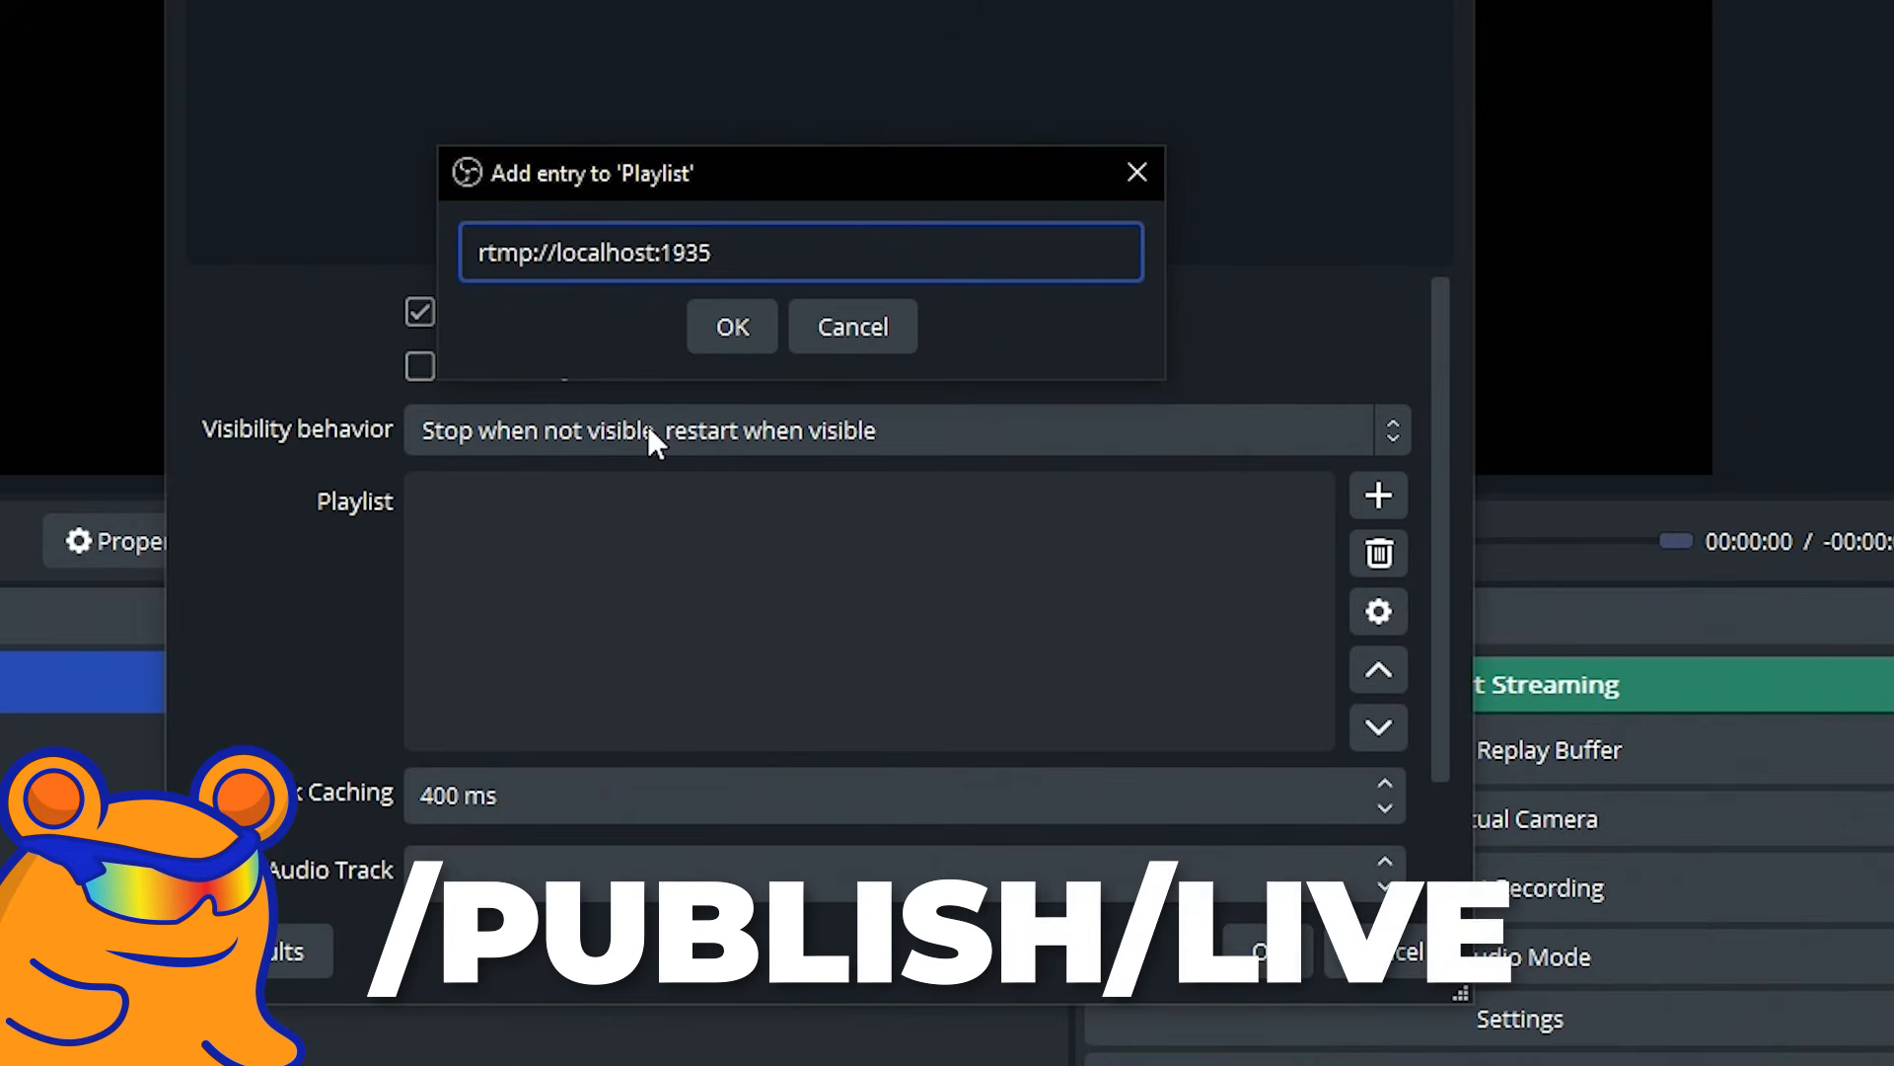
Complete the playlist entry as rtmp://localhost:1935/publish/live and accept the Phone Stream source properties.
{"action": "type", "text": "/publish/live"}
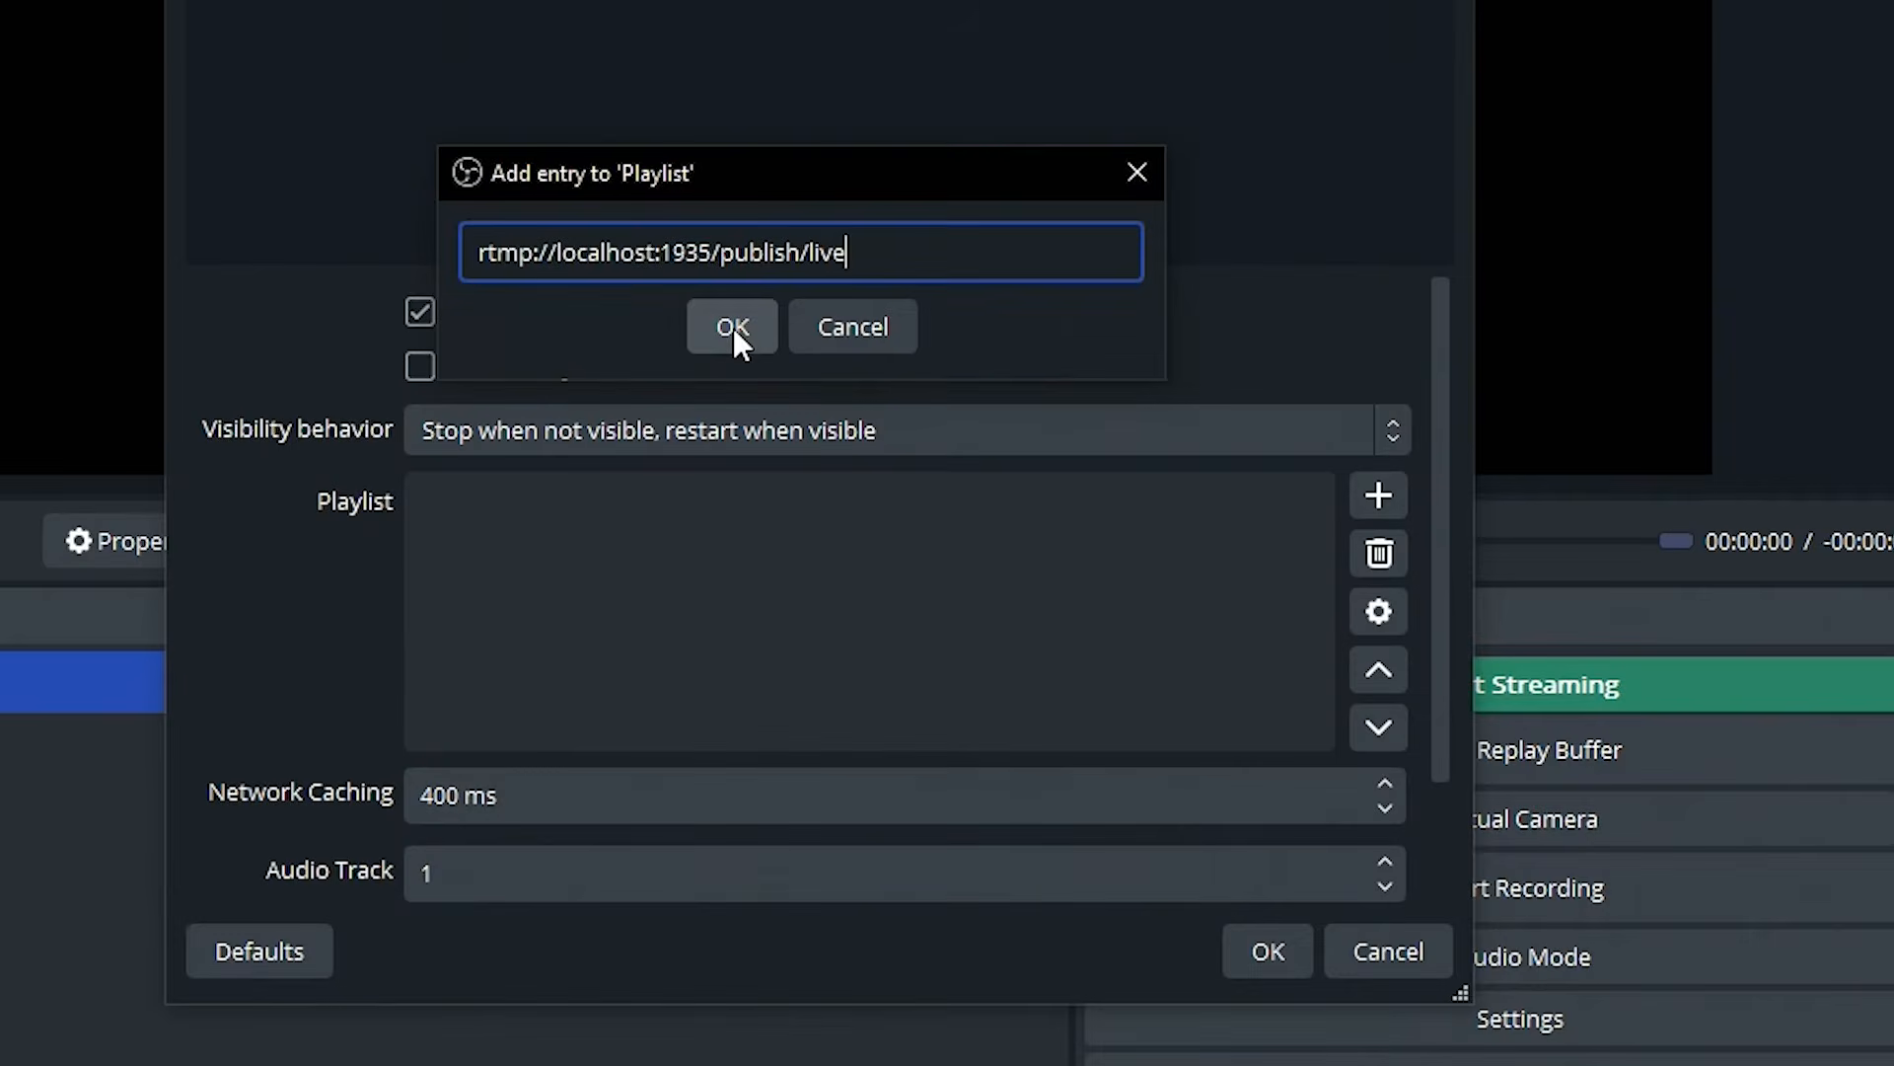
{"action": "left_click", "coordinate": [732, 328]}
{"action": "left_click", "coordinate": [1266, 953]}
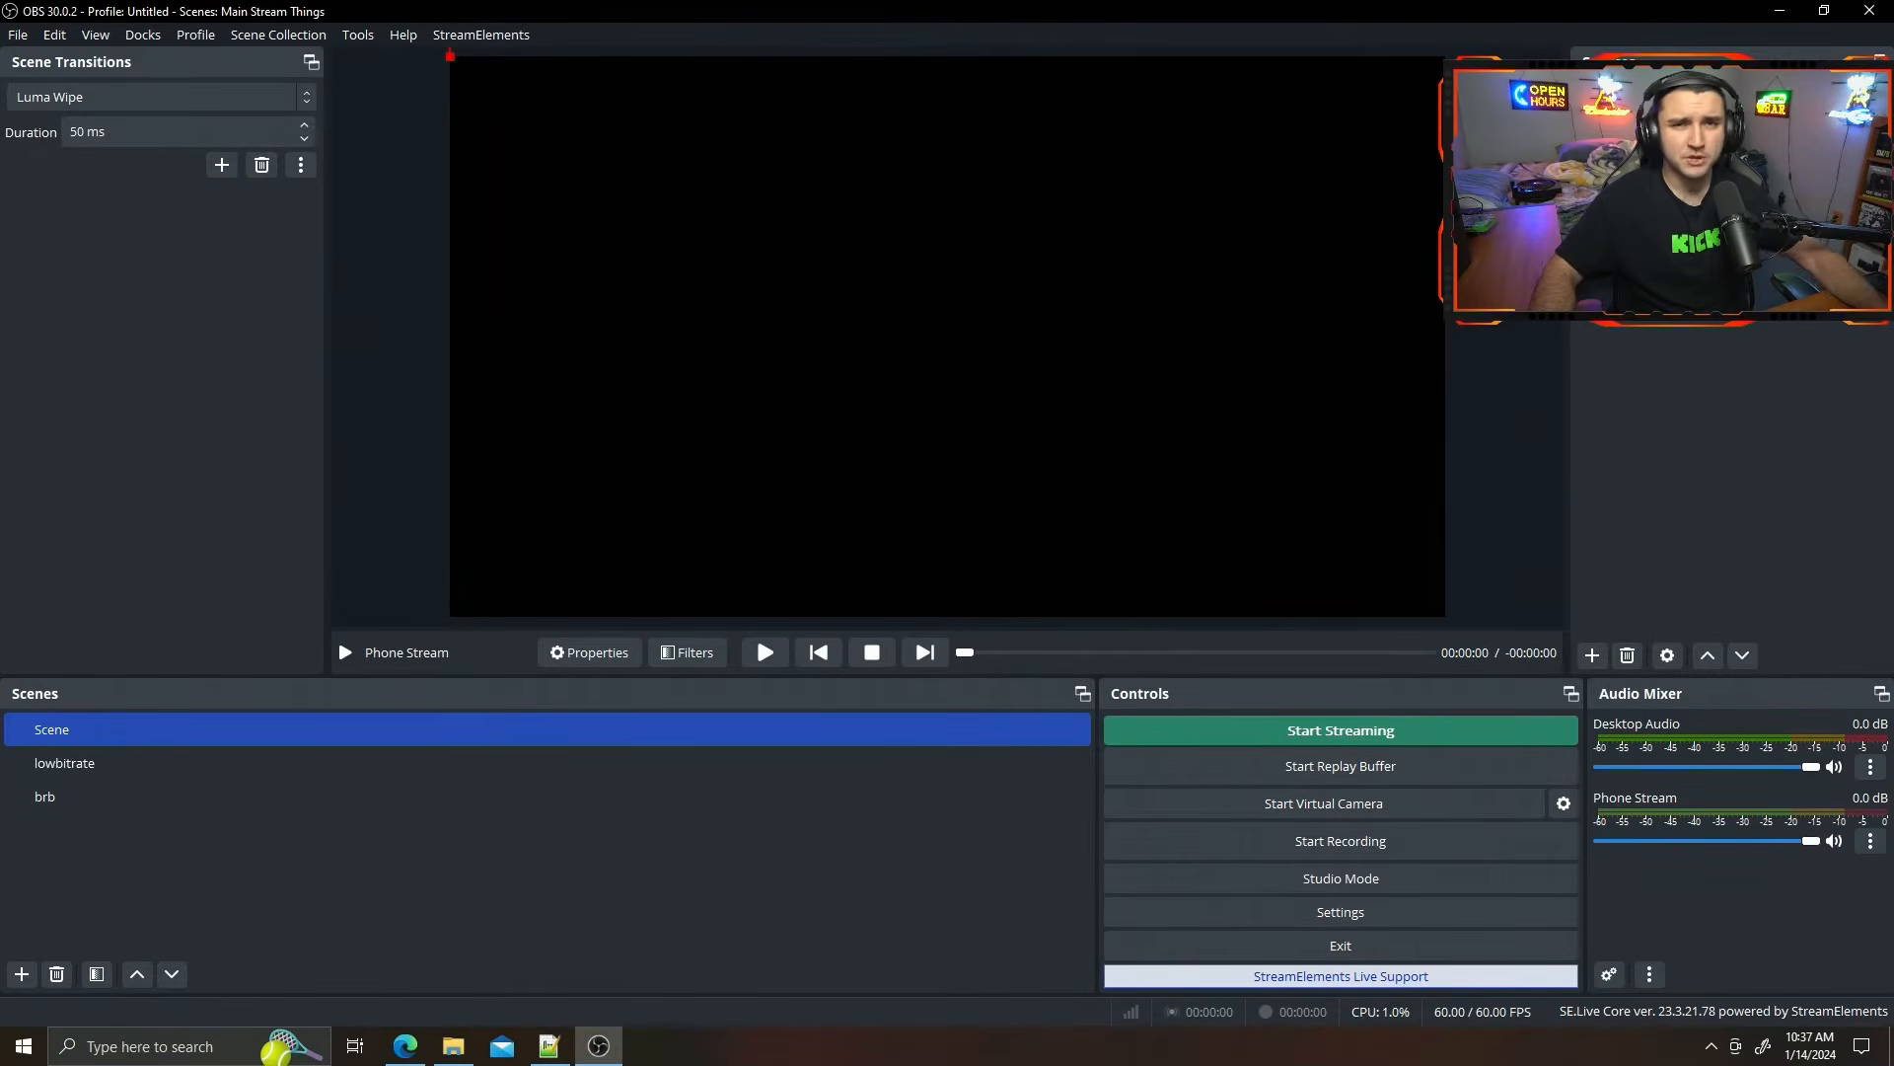
Fit the Phone Stream source to the screen in the scene named Scene and deselect it.
{"action": "right_click", "coordinate": [1677, 111]}
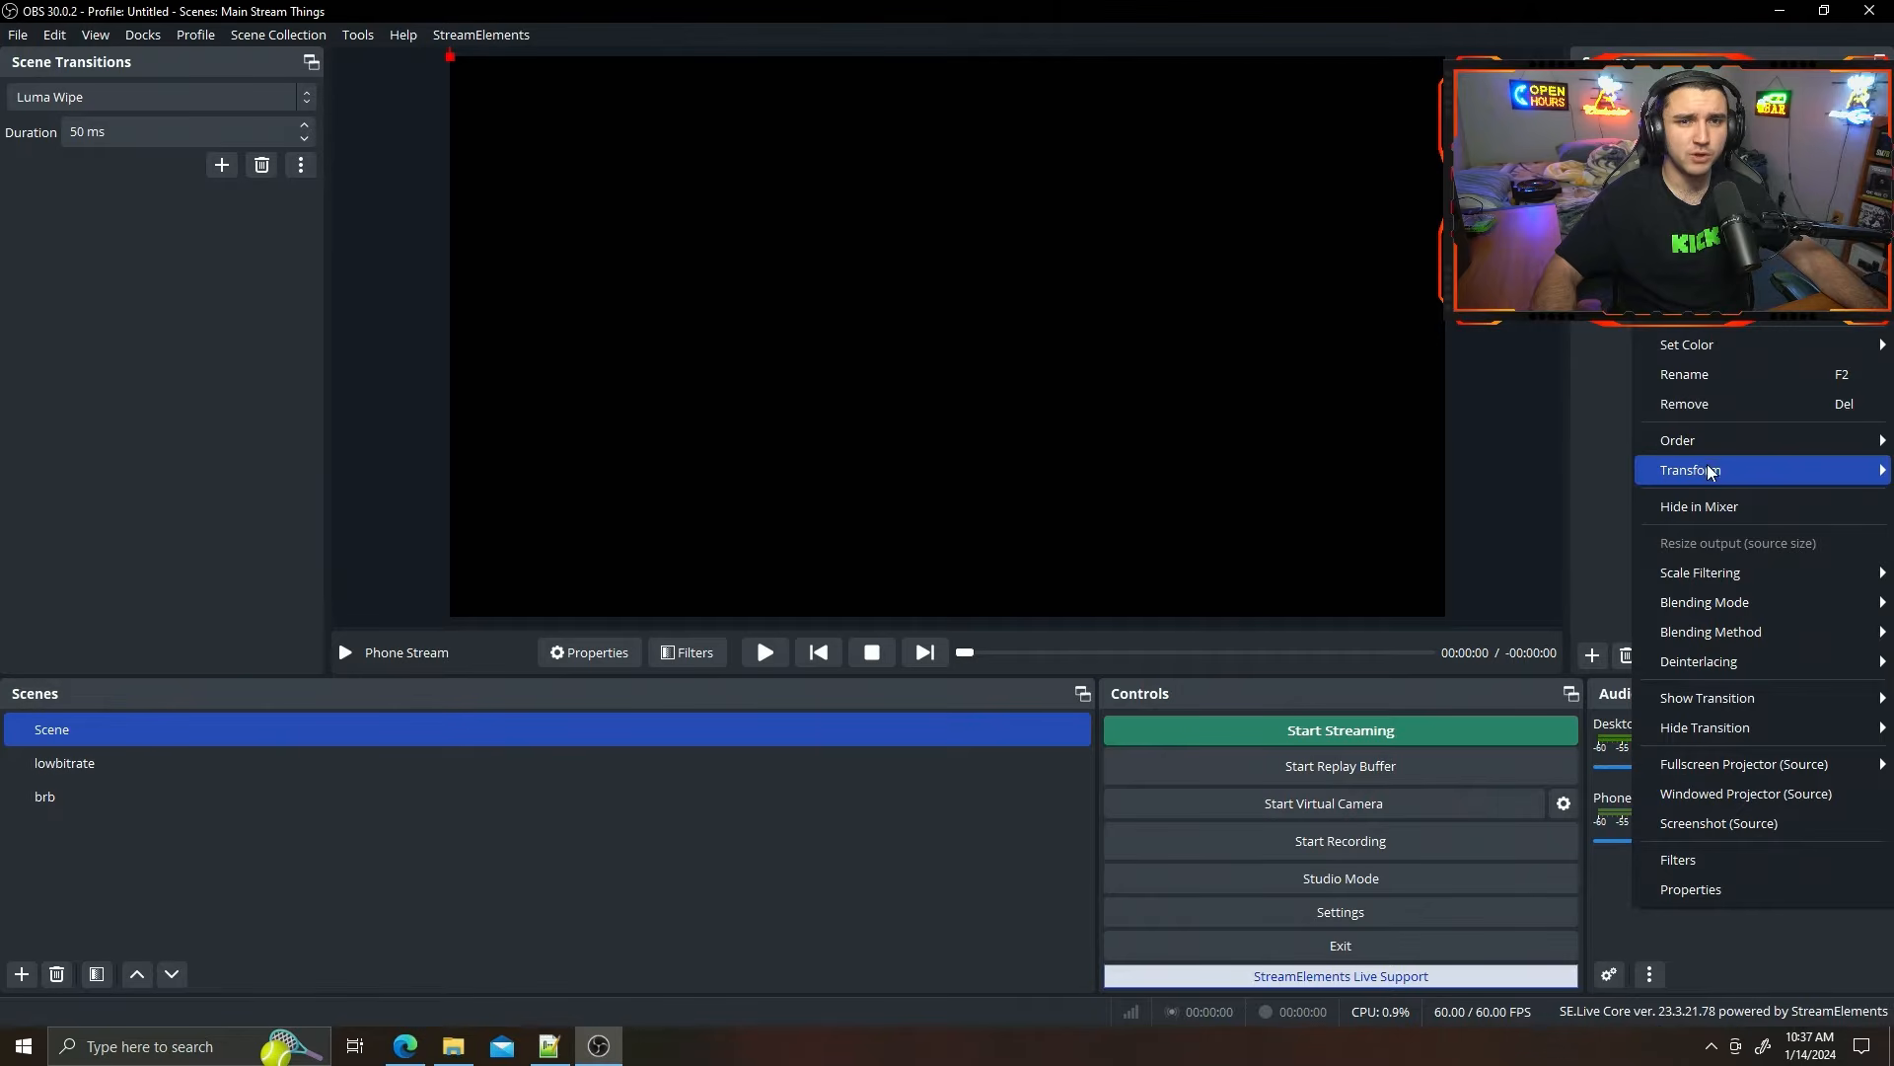
{"action": "mouse_move", "coordinate": [1710, 475]}
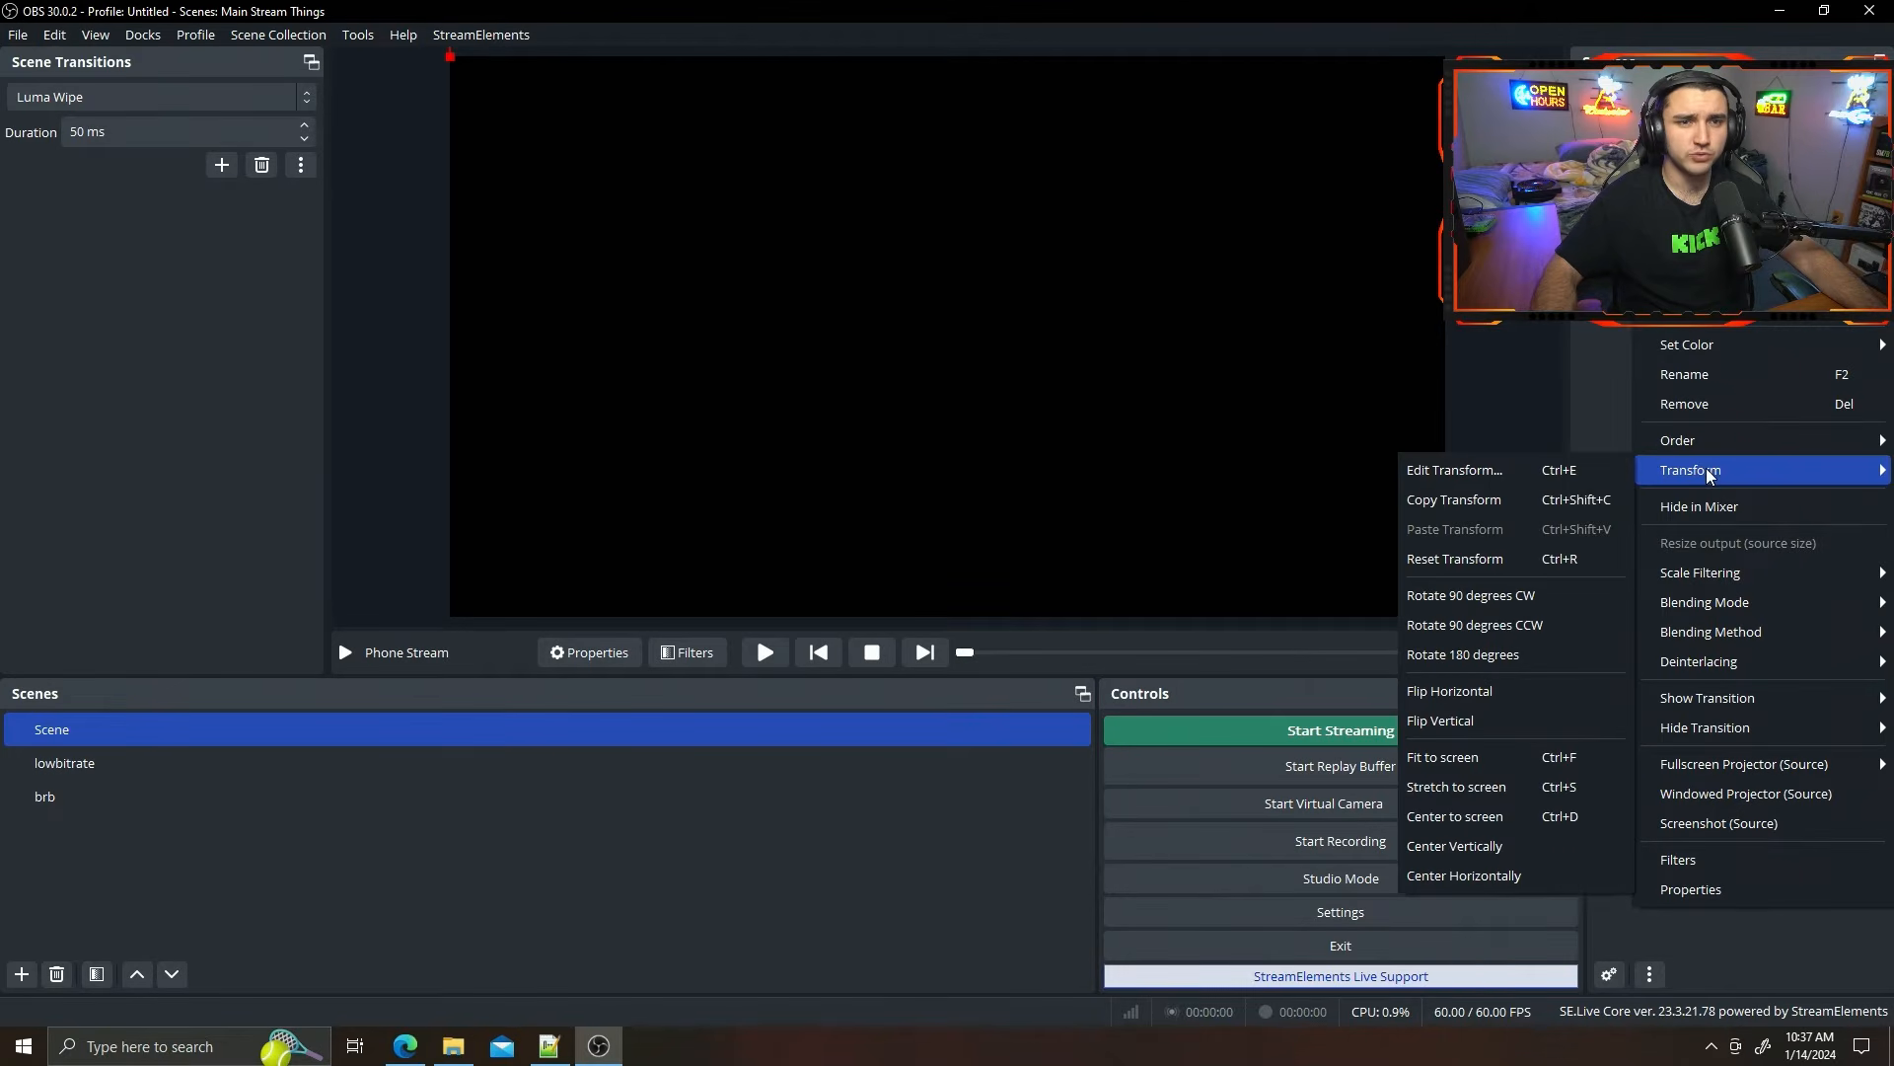
{"action": "left_click", "coordinate": [1476, 761]}
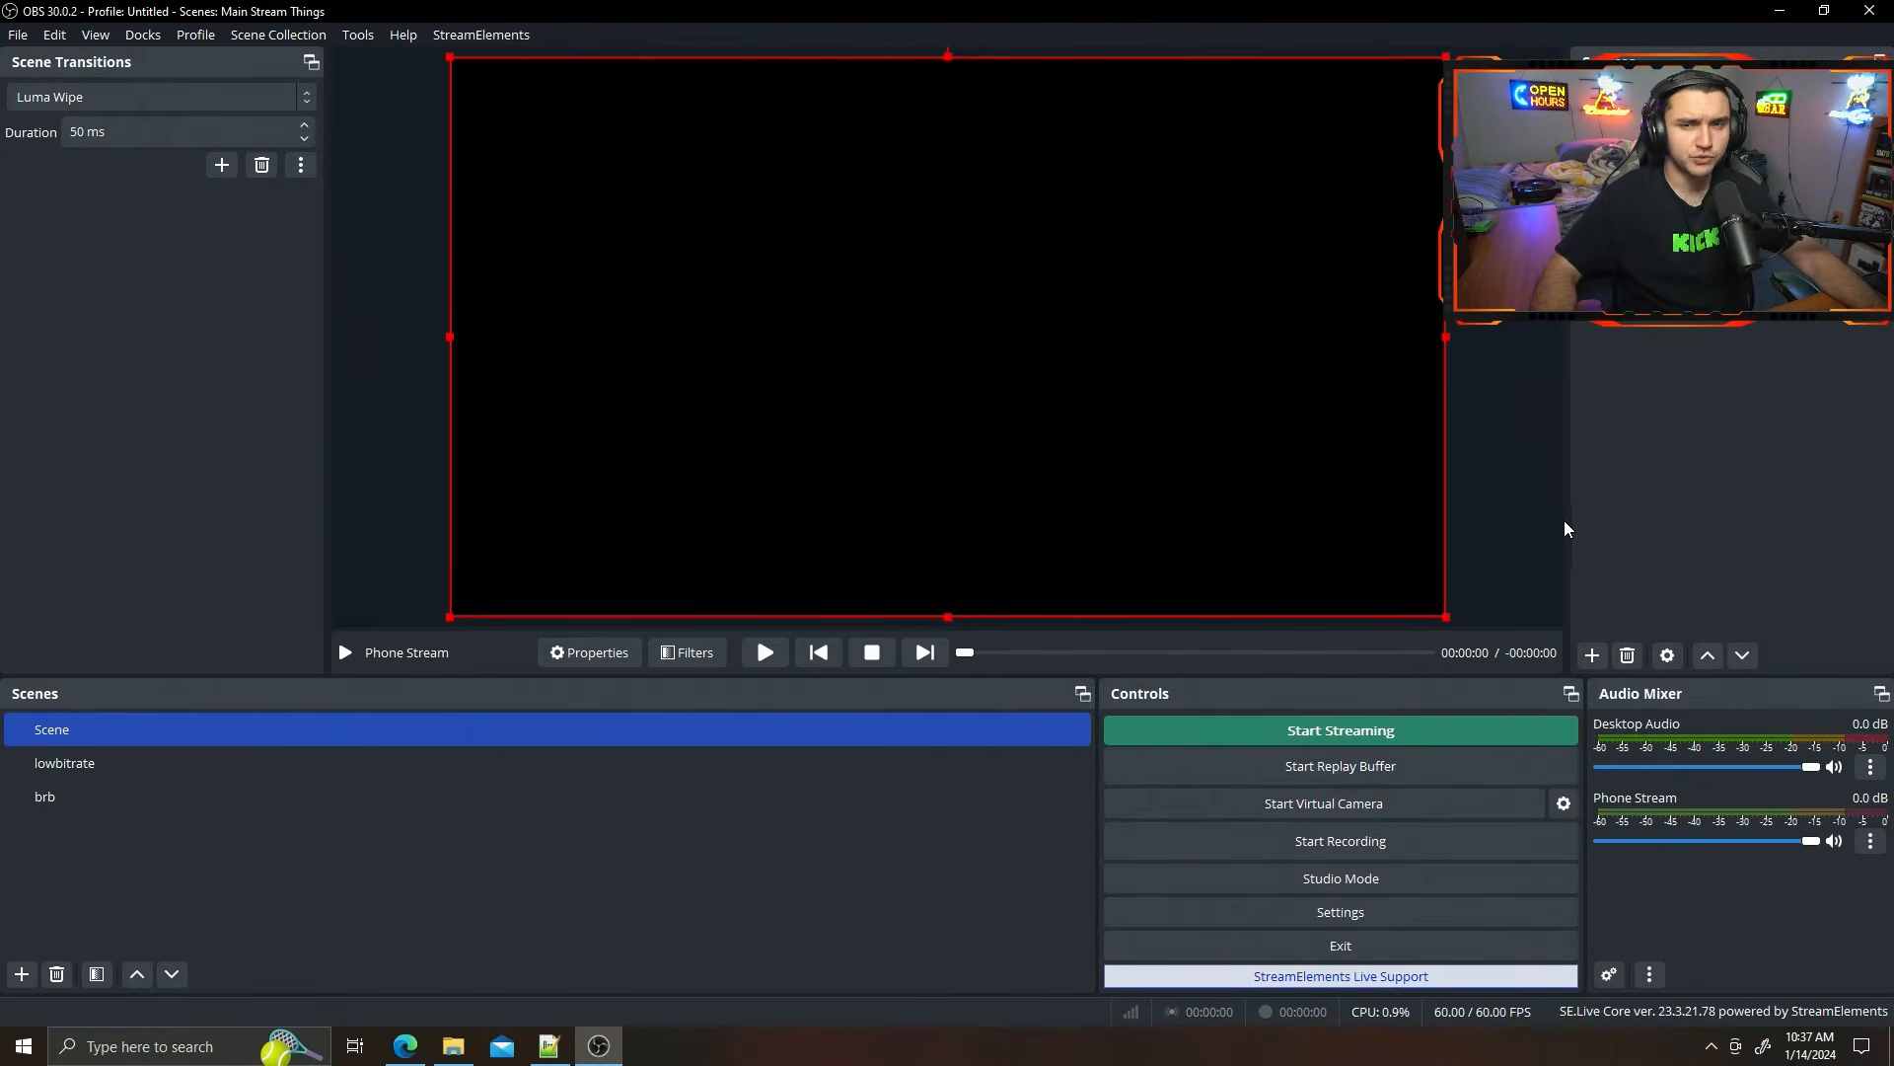
{"action": "left_click", "coordinate": [1656, 432]}
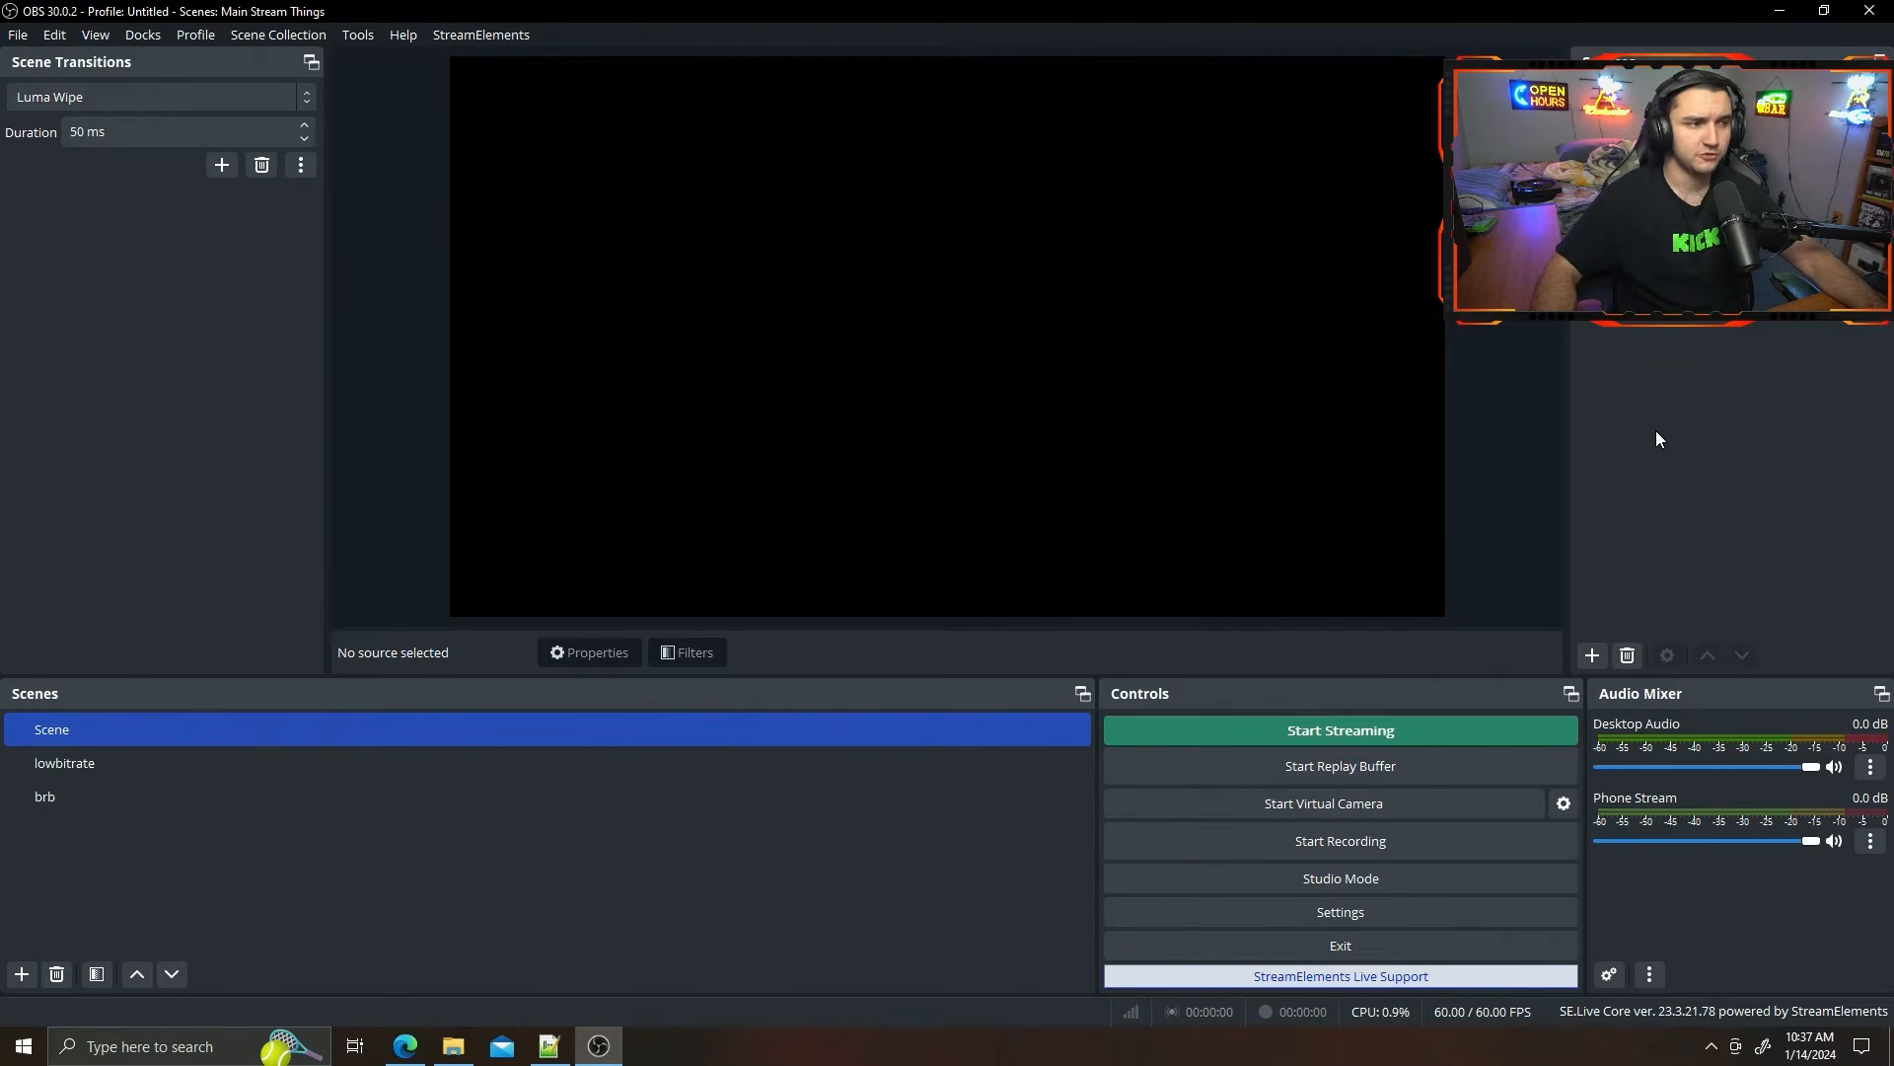
Add the existing Phone Stream VLC source to the lowbitrate scene as visible and fit it to the screen.
{"action": "left_click", "coordinate": [328, 767]}
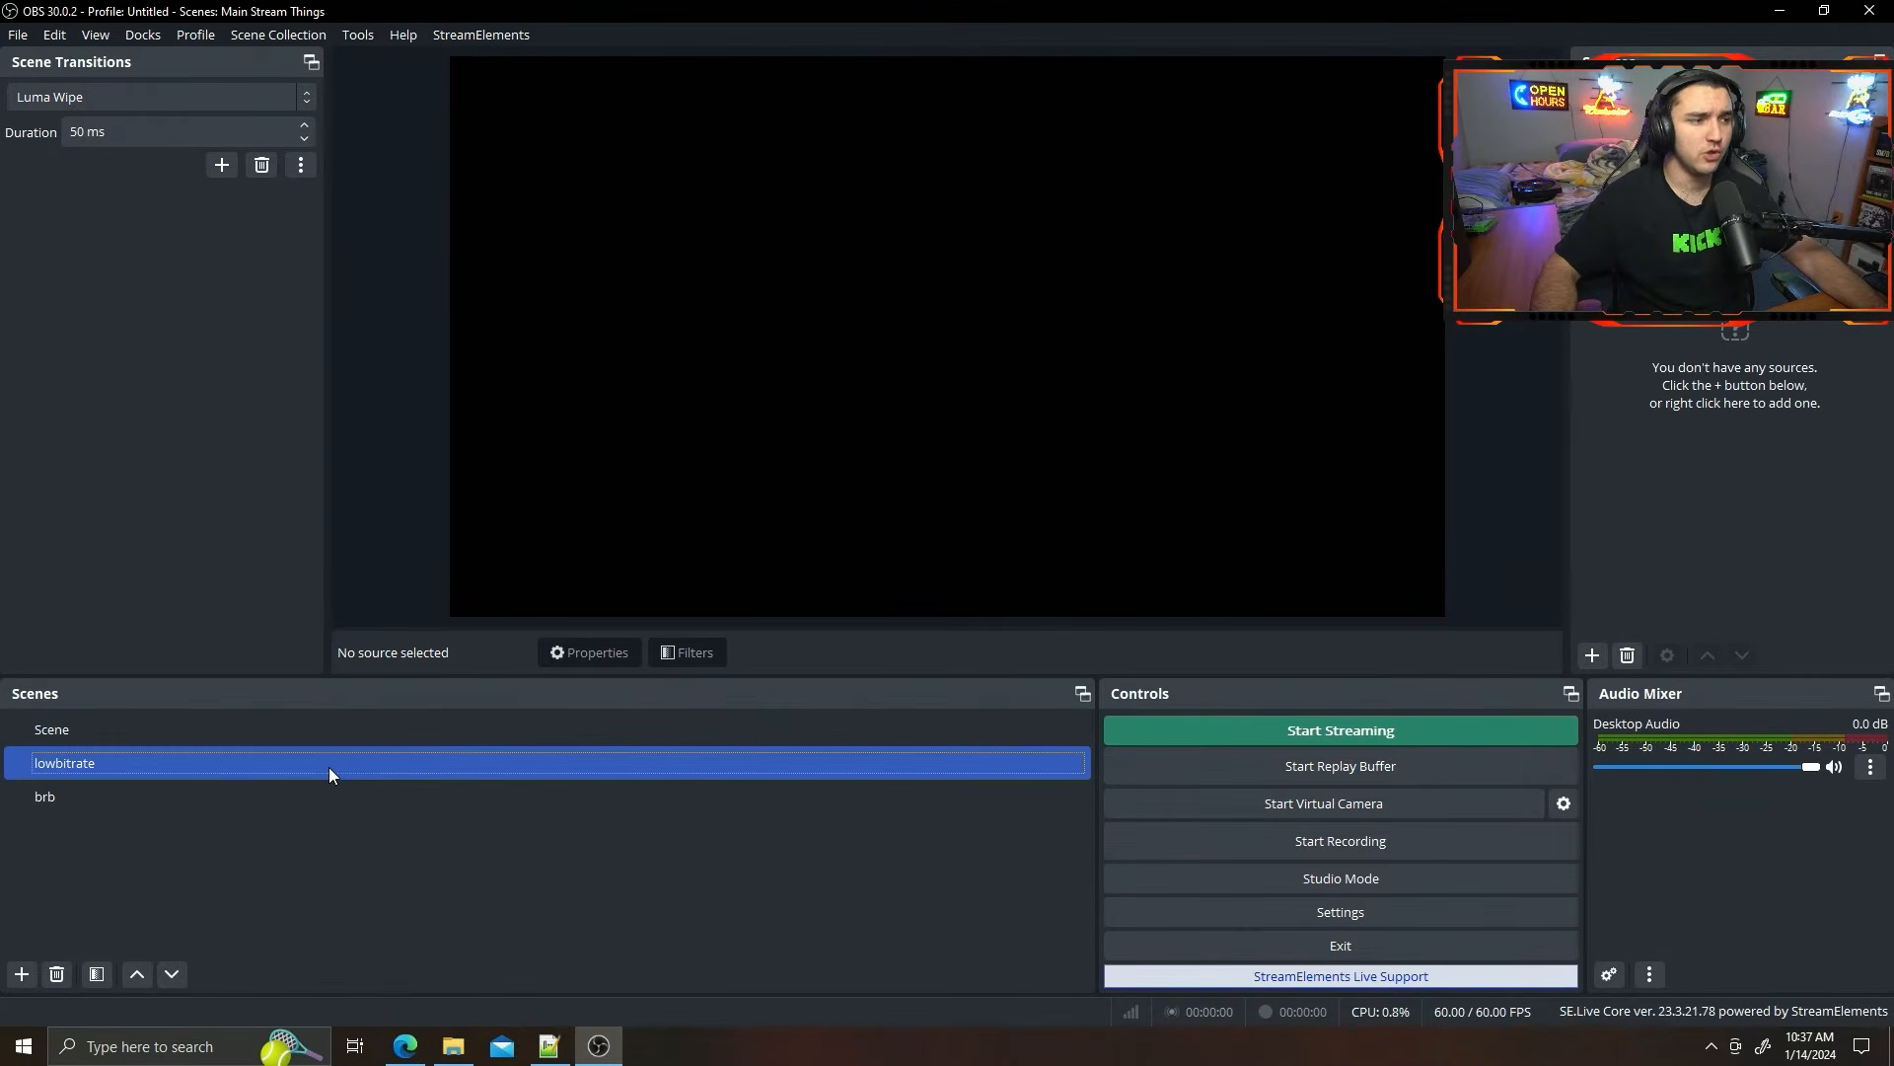
{"action": "left_click", "coordinate": [1589, 653]}
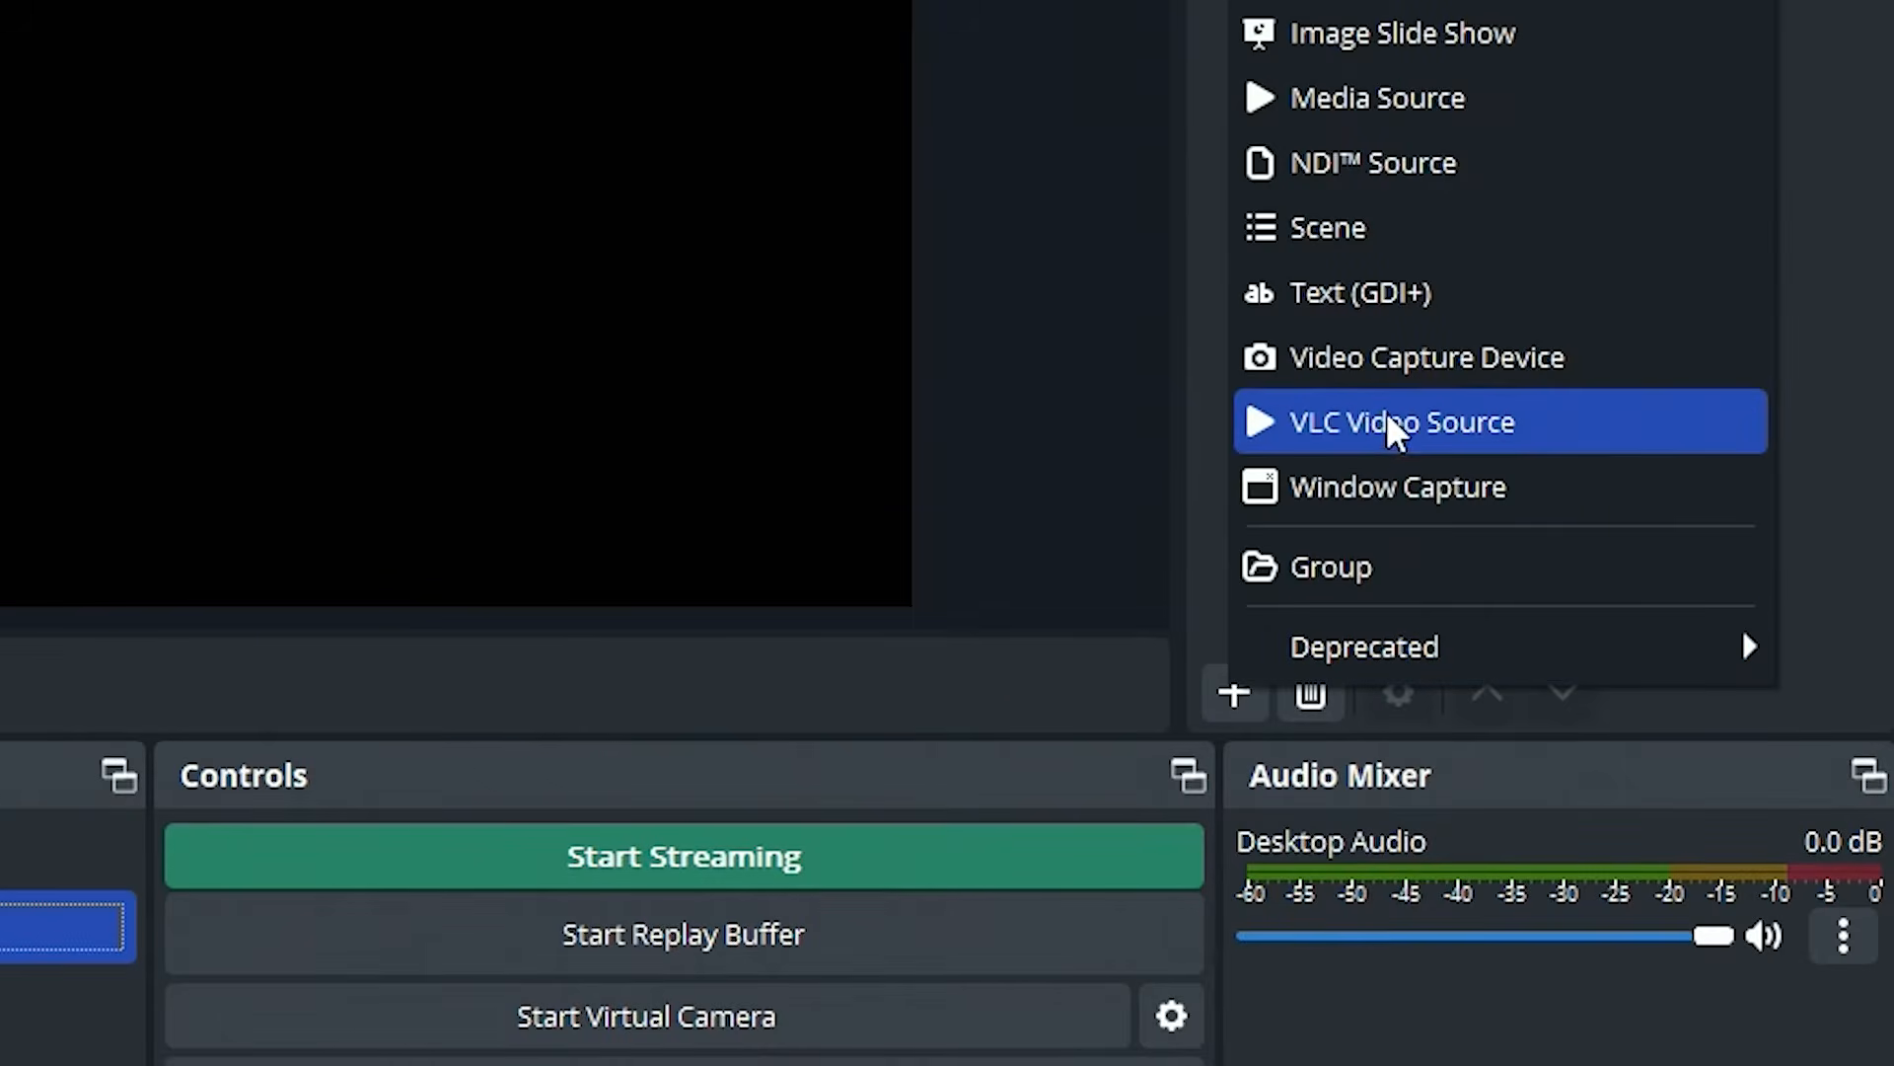
{"action": "left_click", "coordinate": [1379, 420]}
{"action": "left_click", "coordinate": [595, 334]}
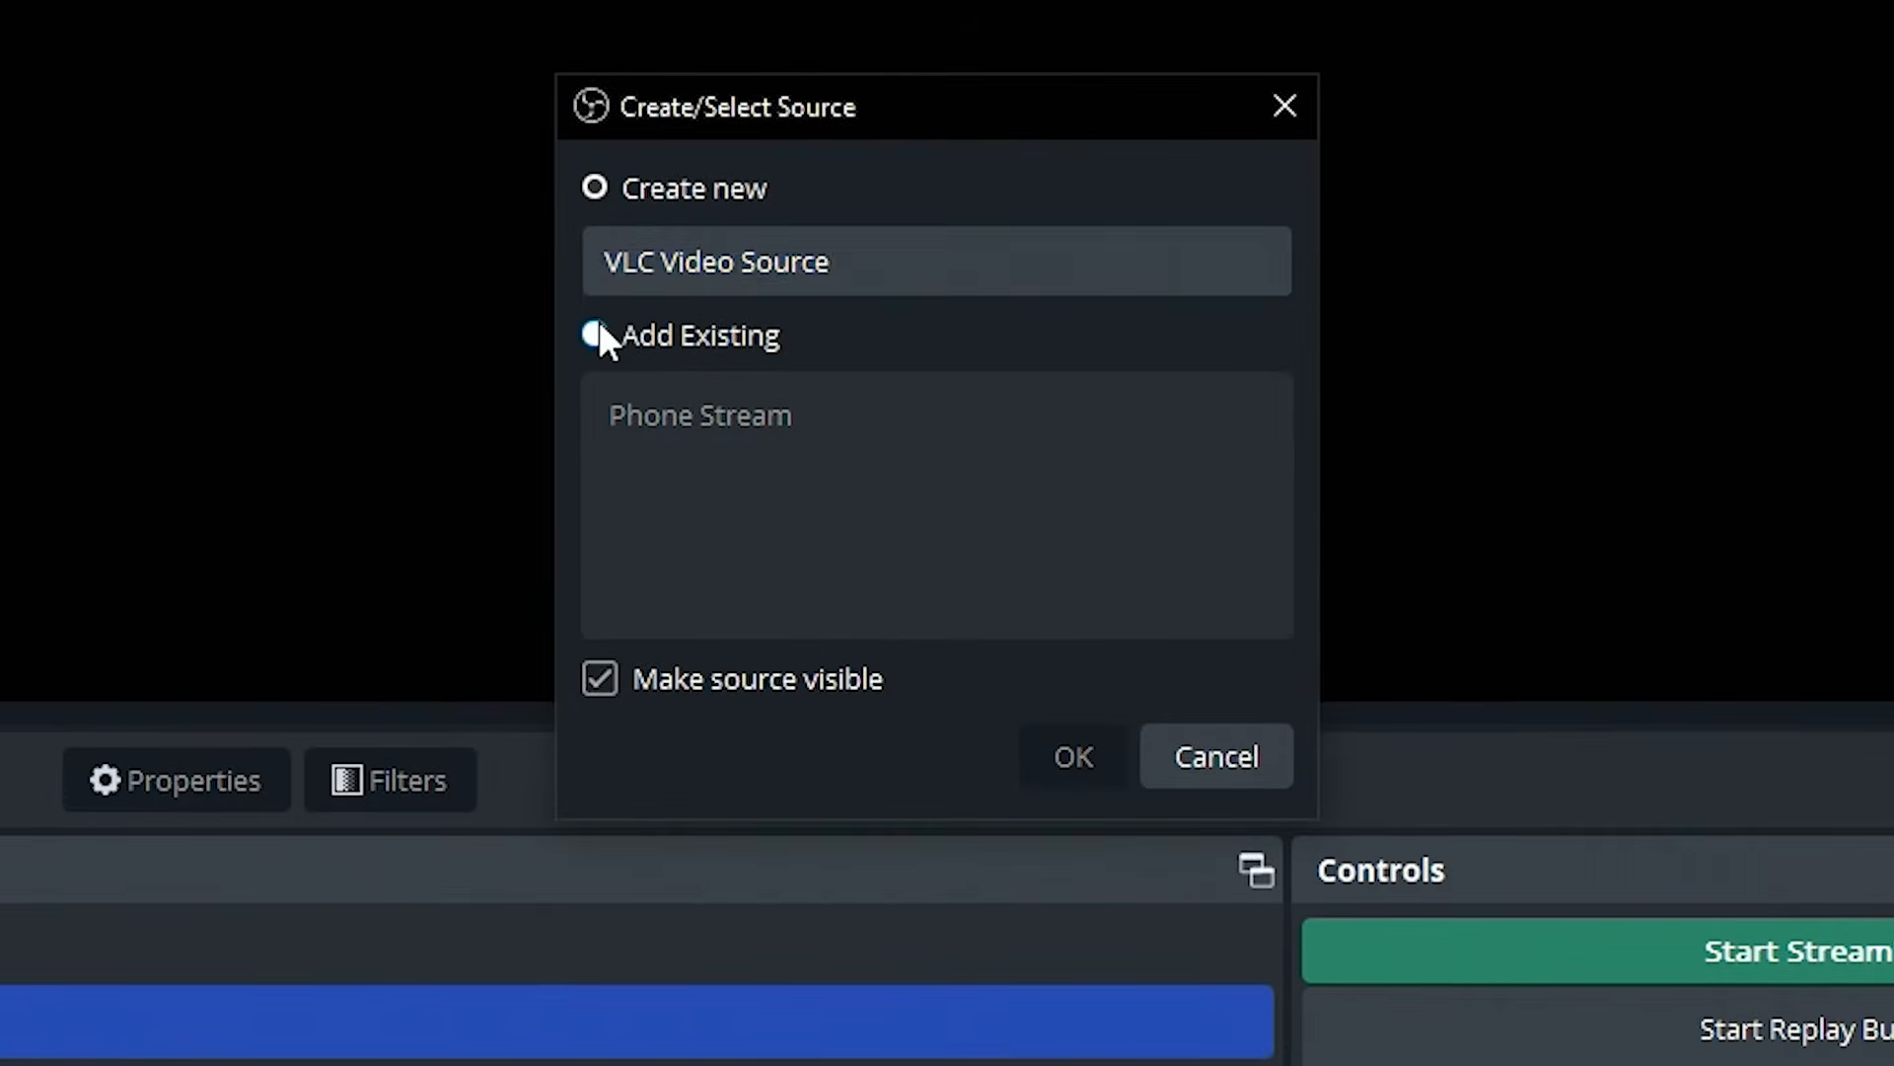
{"action": "left_click", "coordinate": [742, 418]}
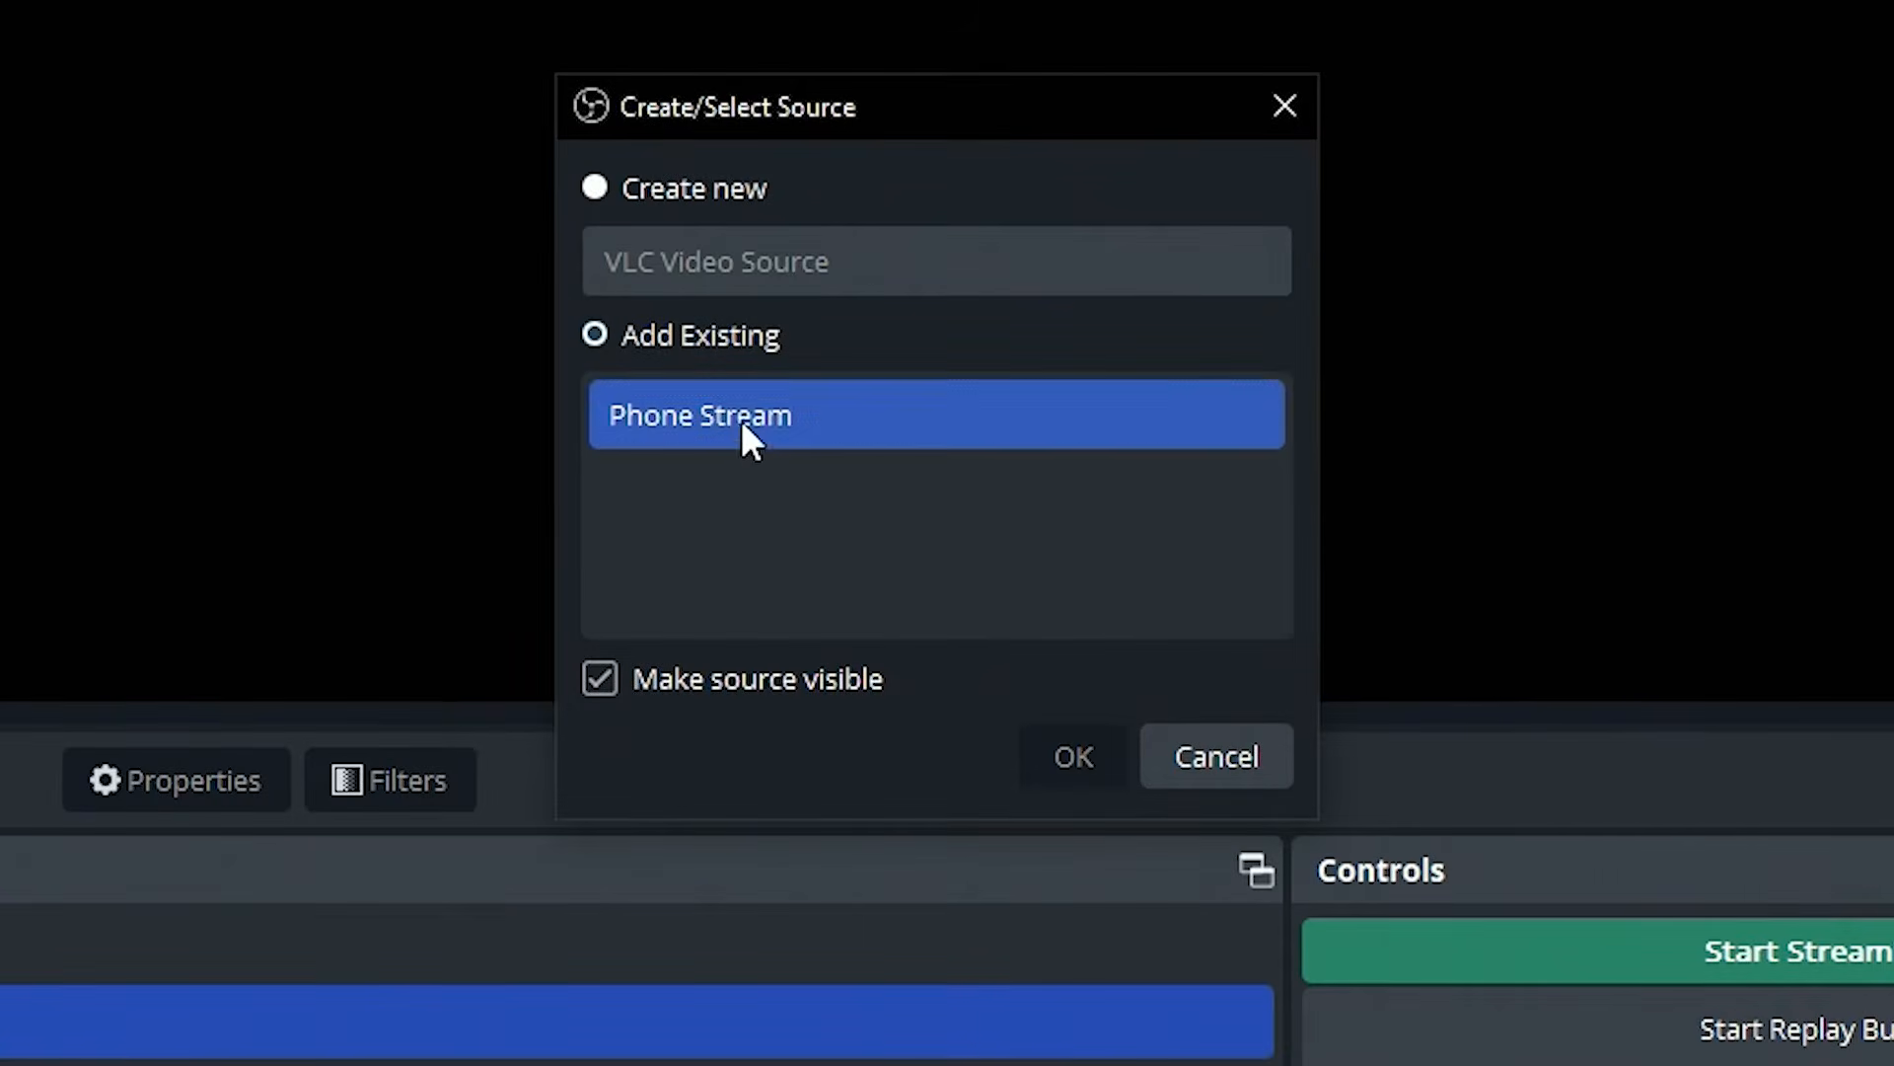
{"action": "left_click", "coordinate": [1079, 746]}
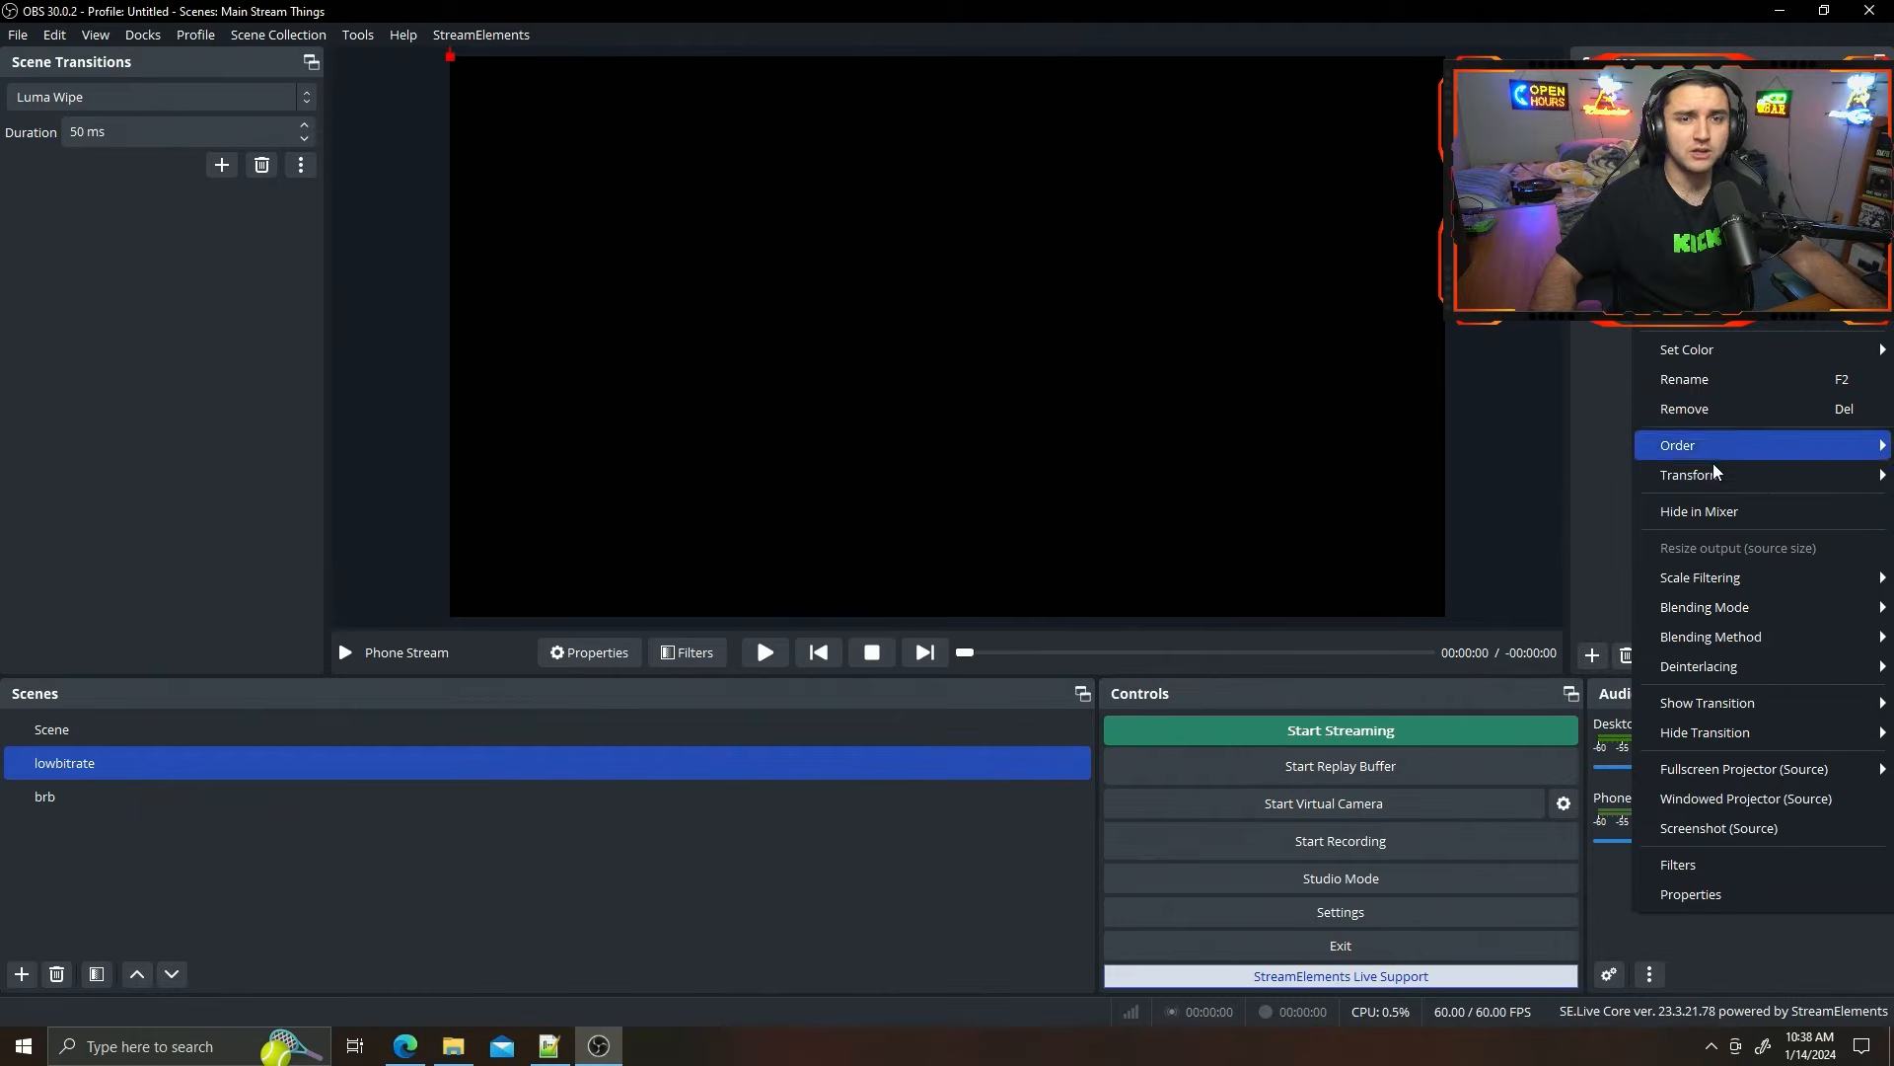
{"action": "mouse_move", "coordinate": [1715, 475]}
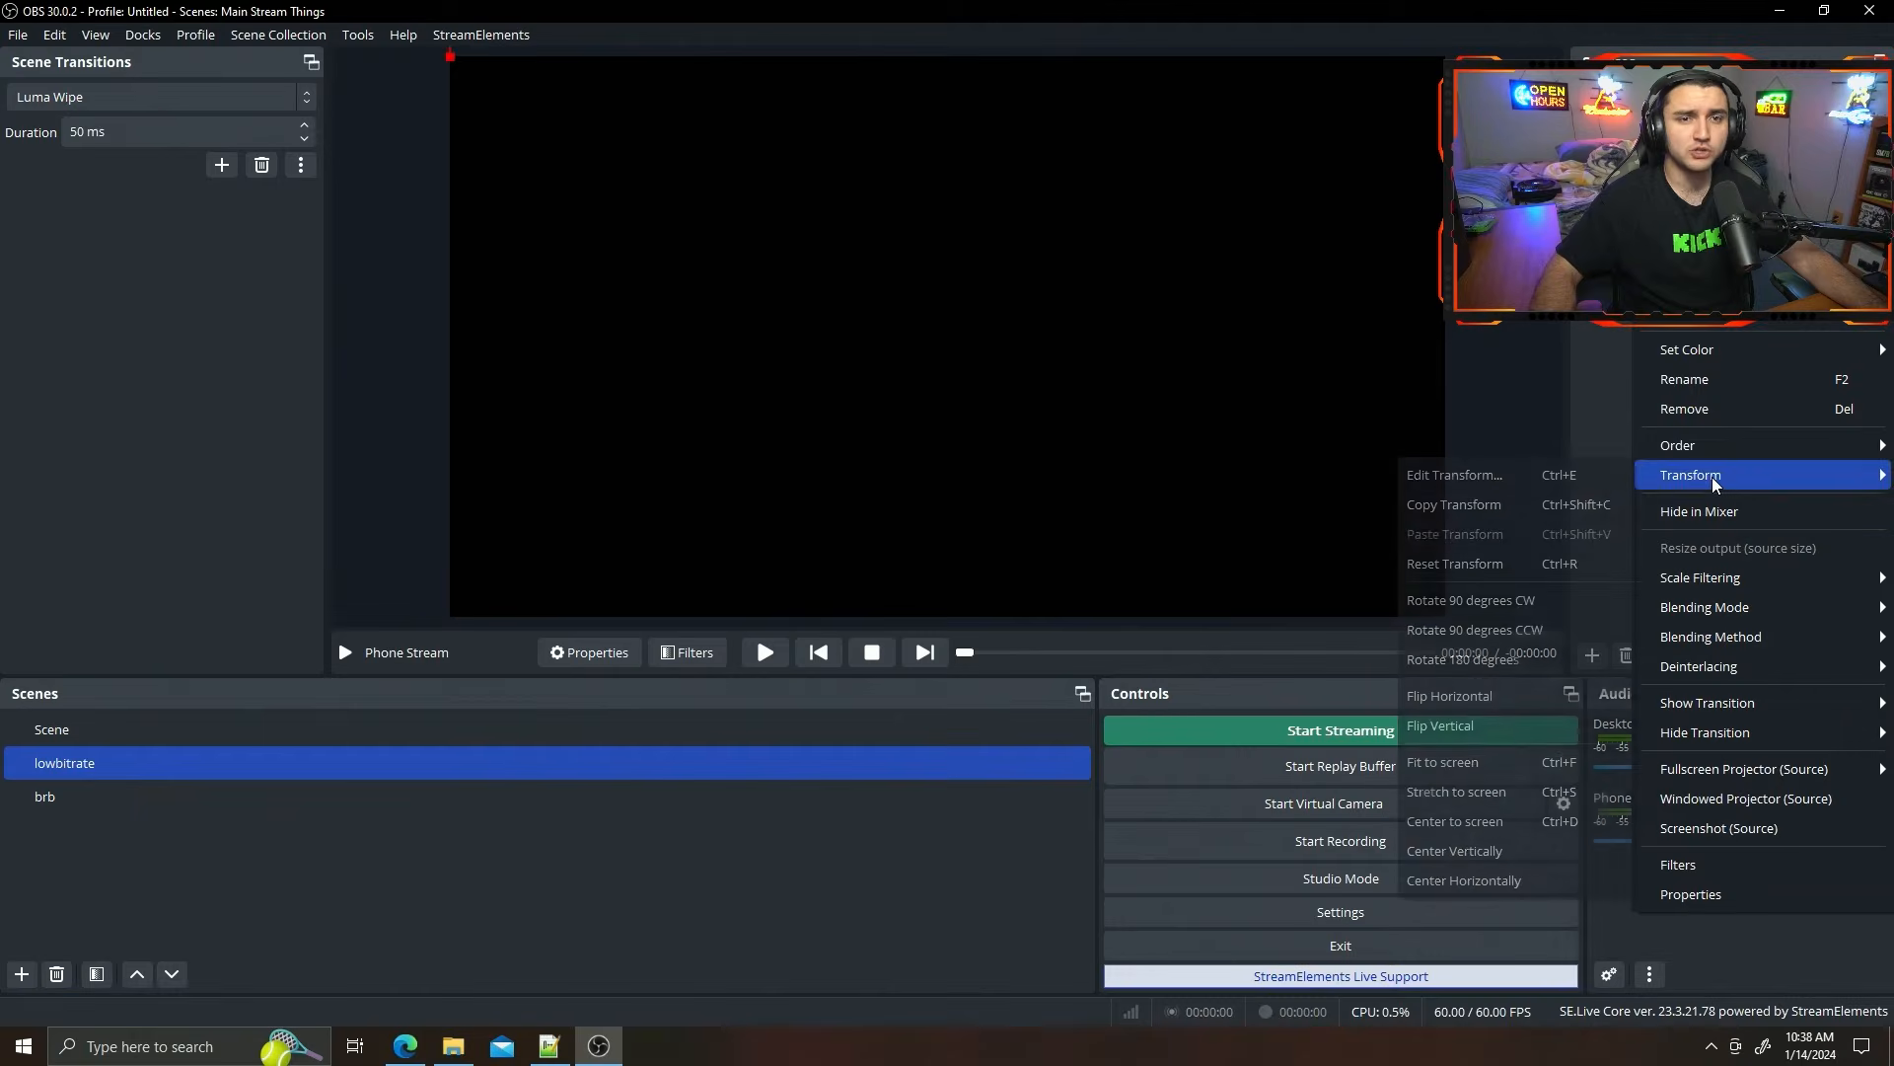
{"action": "left_click", "coordinate": [1477, 769]}
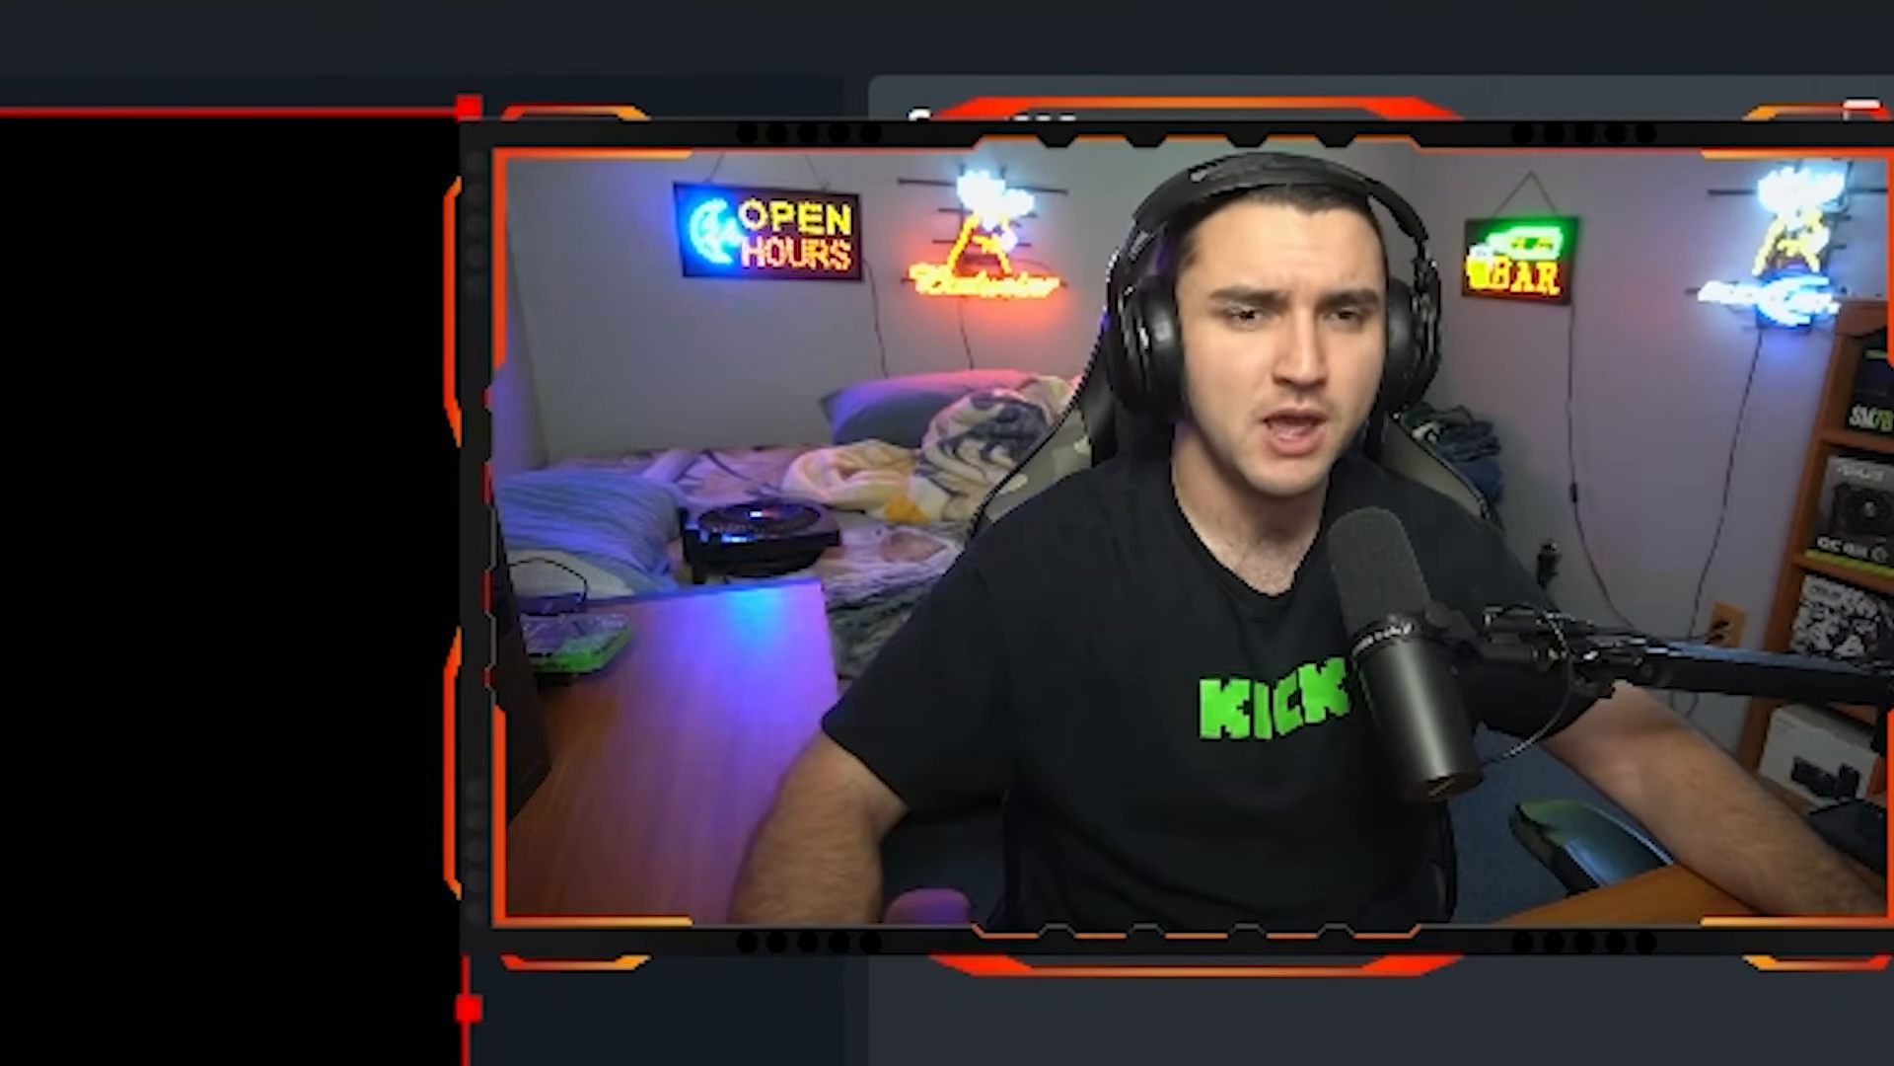
Create a visible Text (GDI+) source named Low Bitrate in the lowbitrate scene, with the text "Low Bitrate".
{"action": "left_click", "coordinate": [1132, 719]}
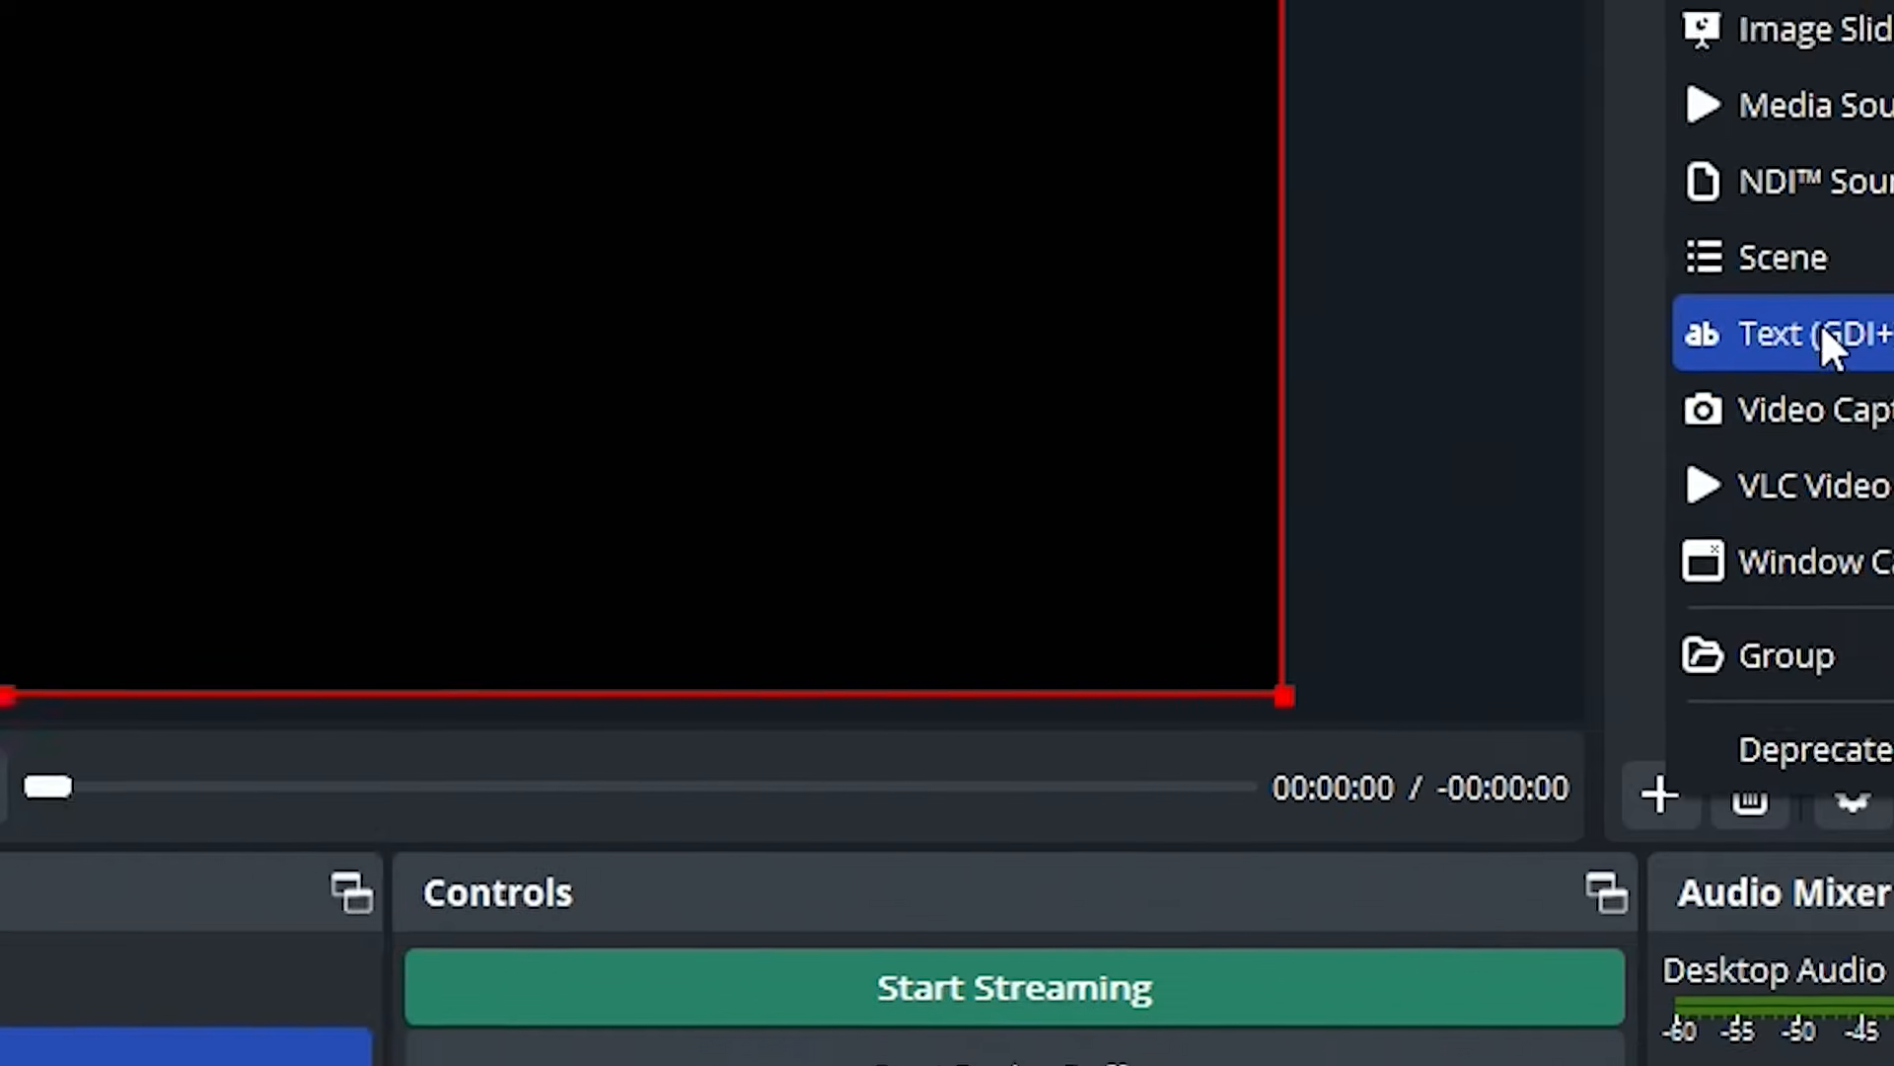
{"action": "left_click", "coordinate": [1294, 259]}
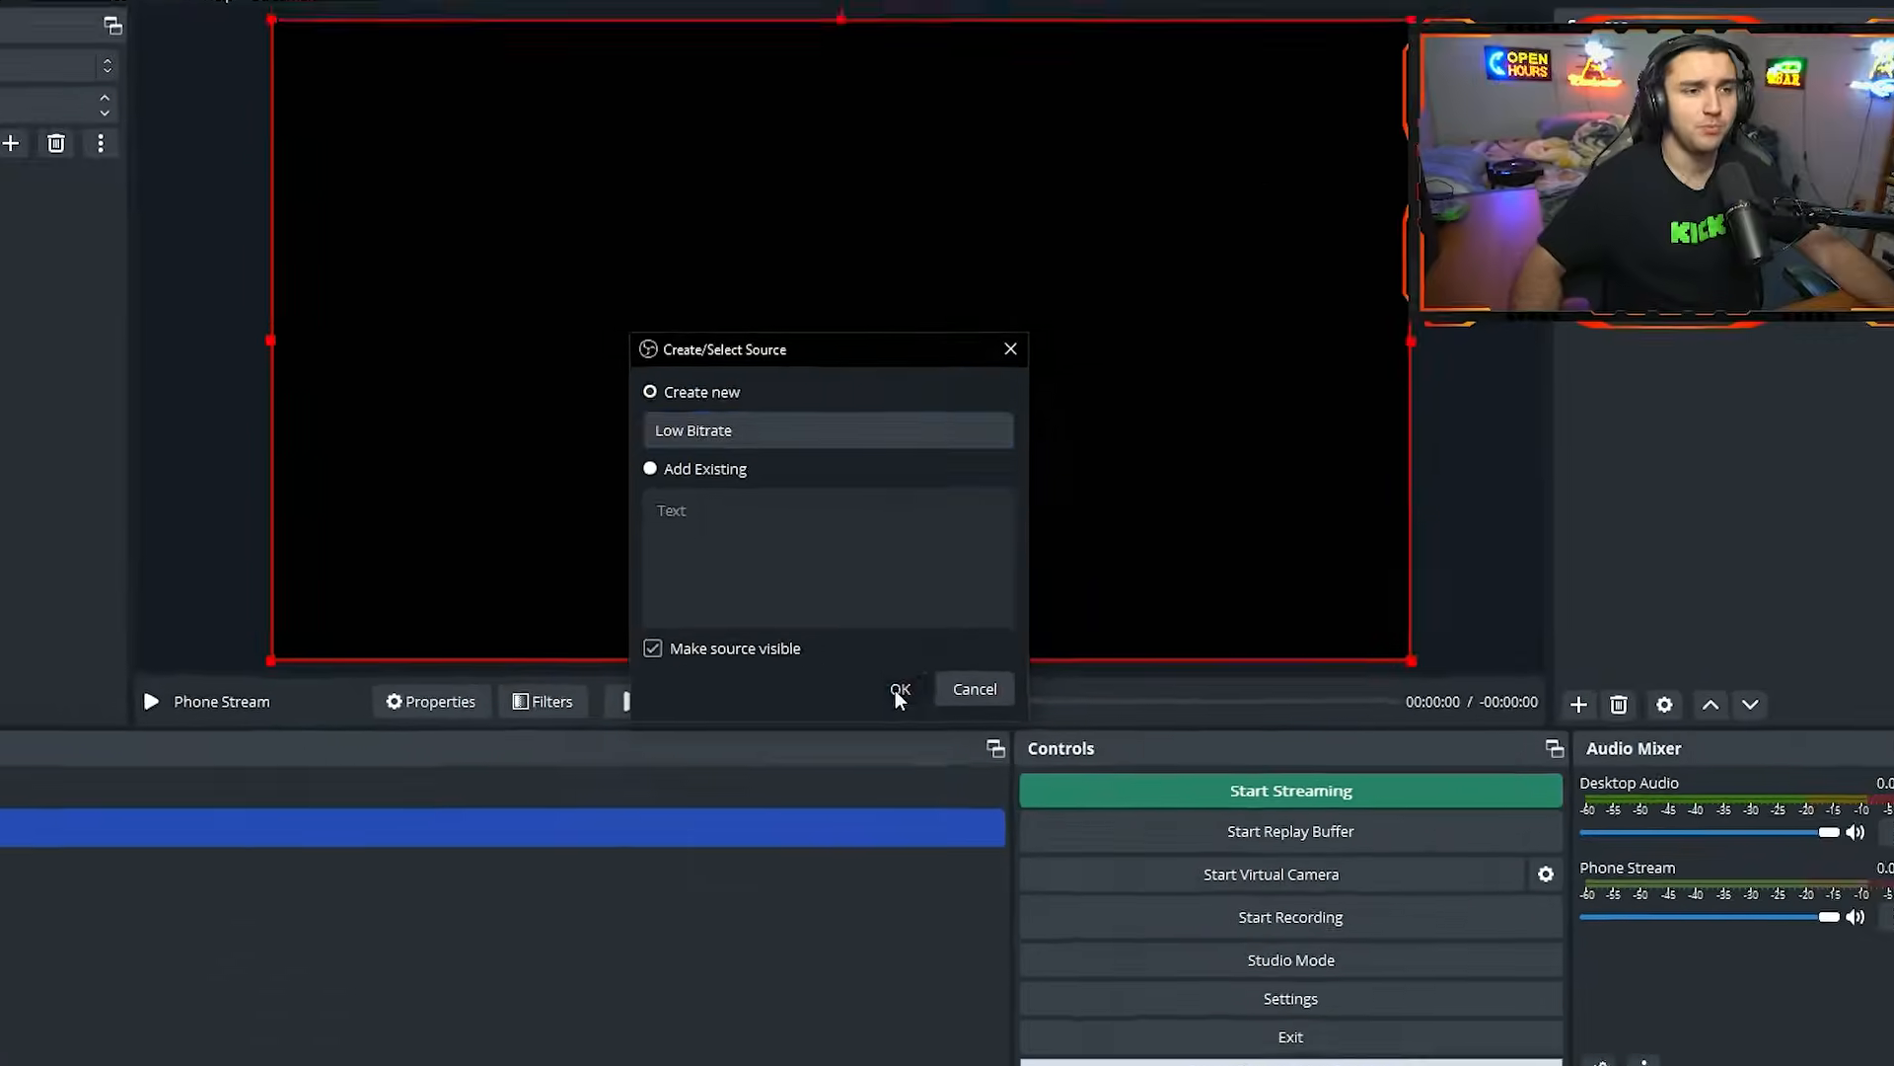
{"action": "left_click", "coordinate": [1114, 900]}
{"action": "left_click", "coordinate": [876, 656]}
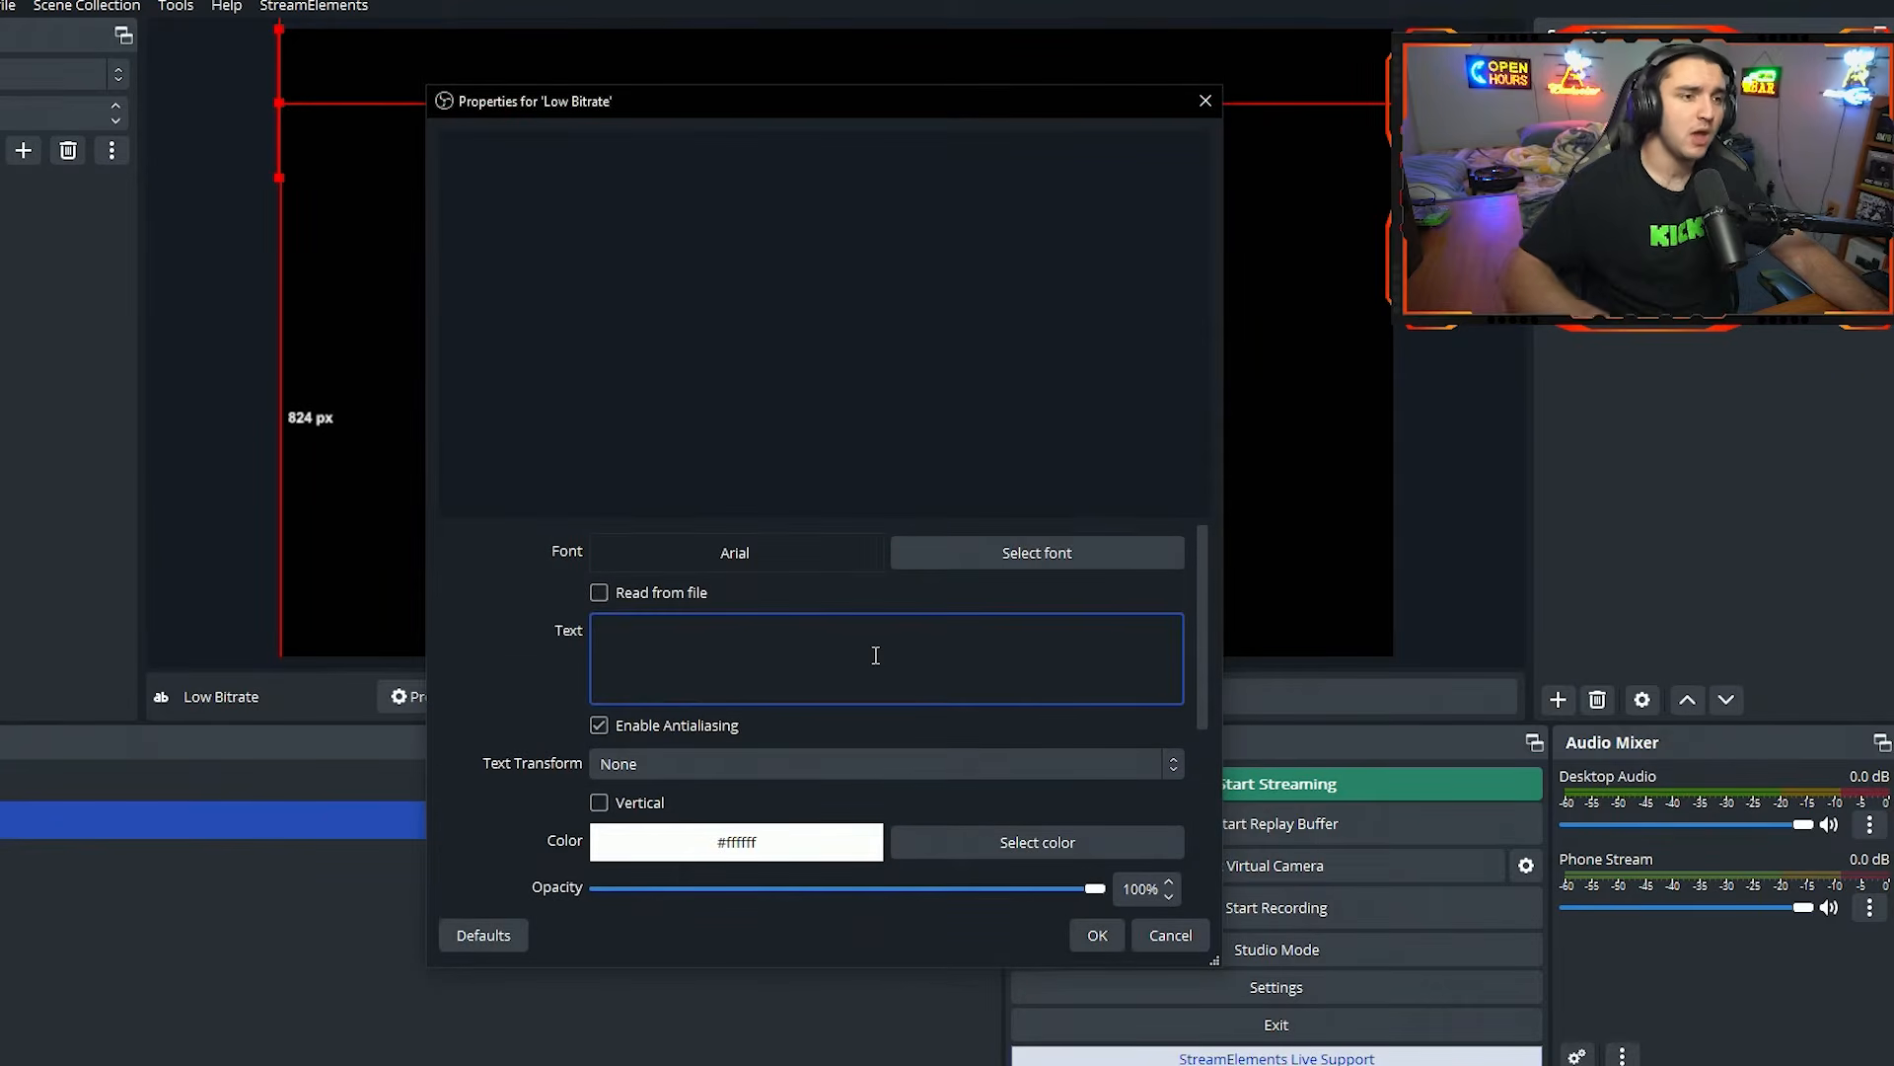
{"action": "type", "text": "Low Bitrat"}
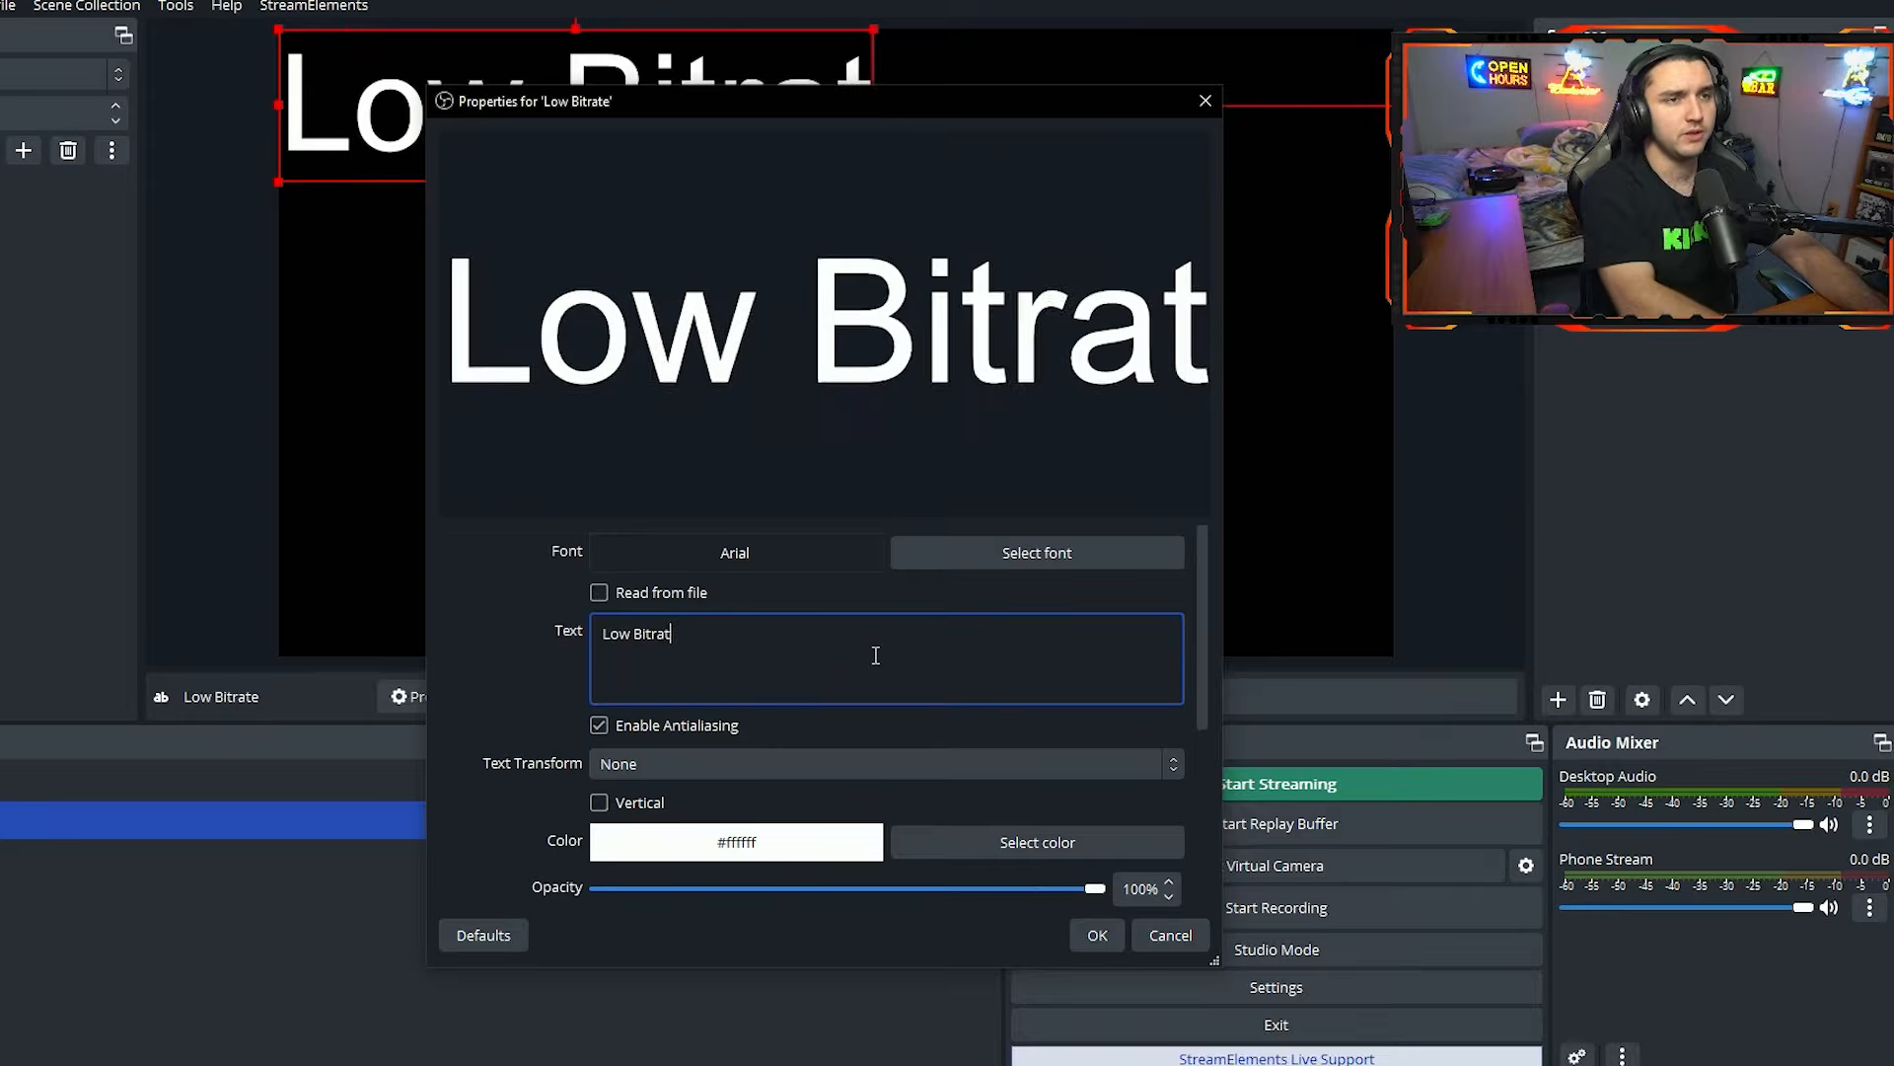
{"action": "type", "text": "e"}
{"action": "left_click", "coordinate": [1101, 933]}
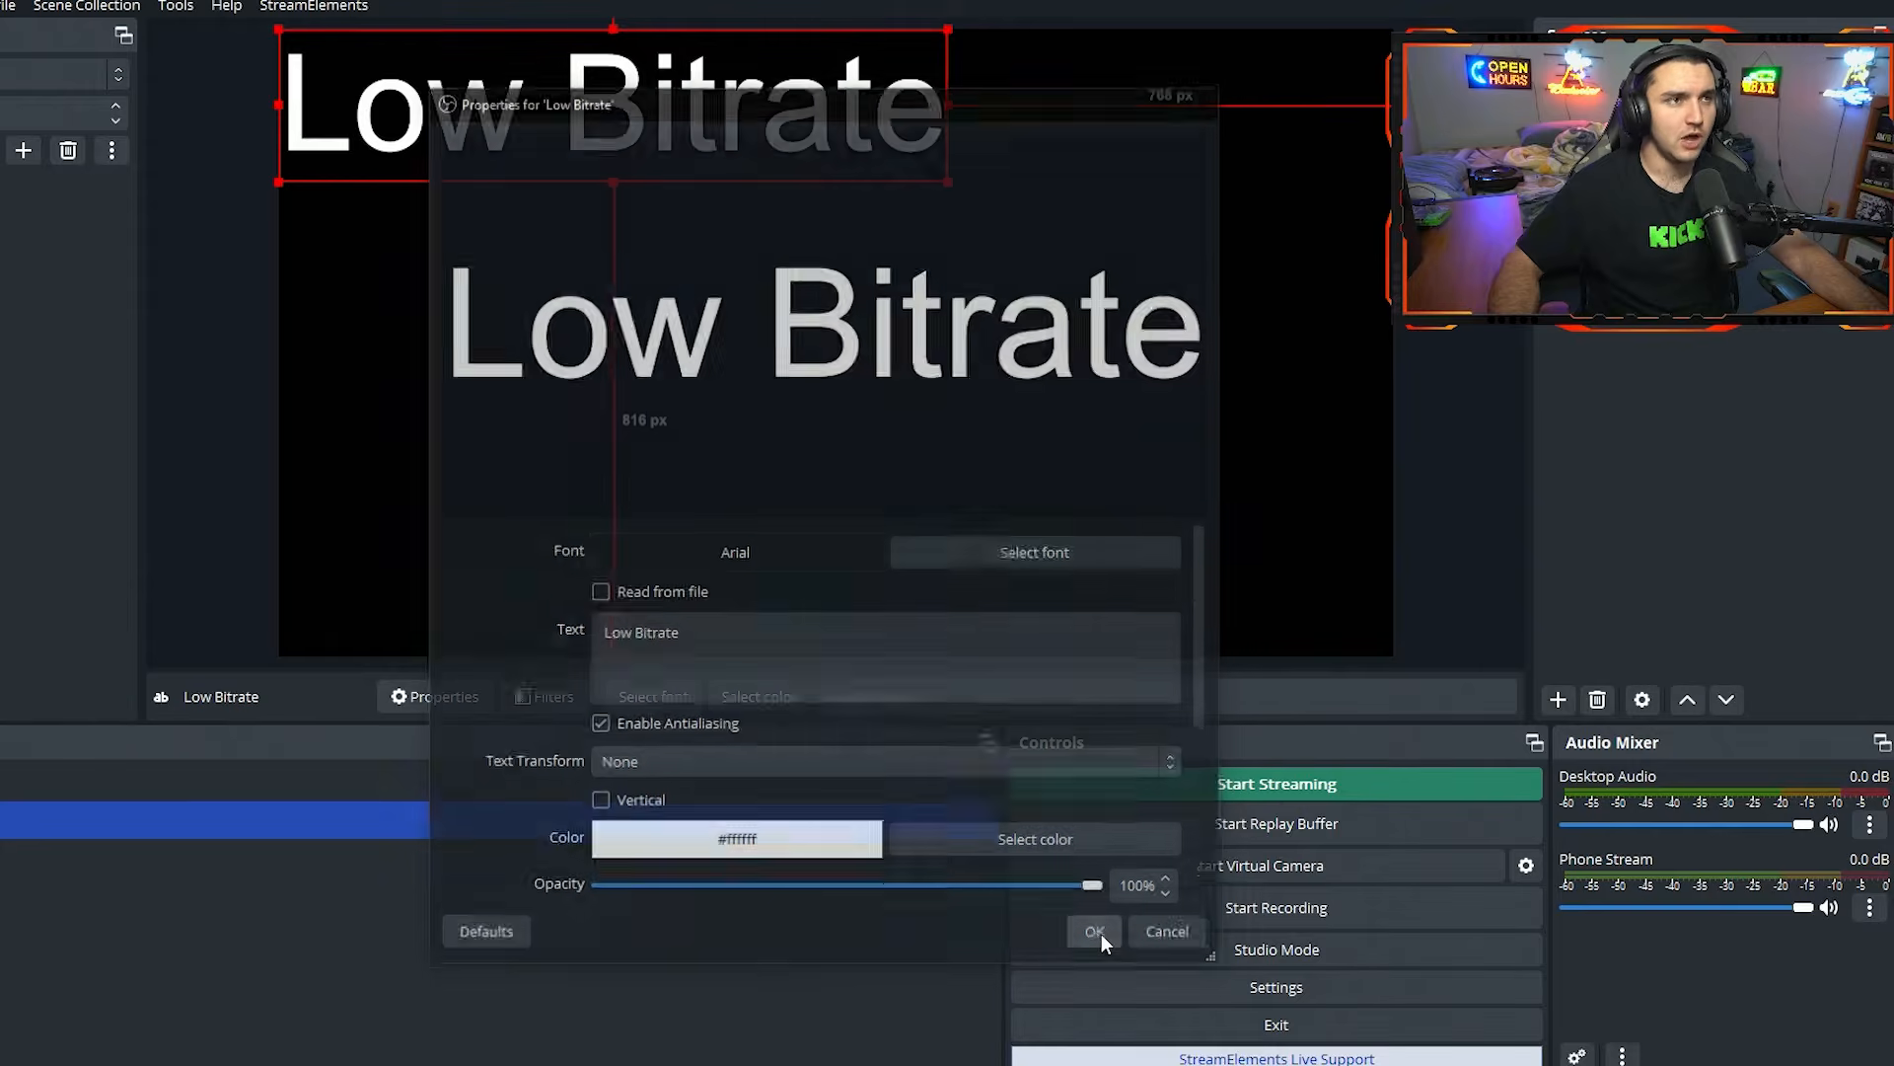
Move the Low Bitrate text to the canvas's lower-right corner and shrink it, about 1063 px from the left edge and 884 px from the top.
{"action": "left_click_drag", "start_coordinate": [589, 84], "coordinate": [1036, 558]}
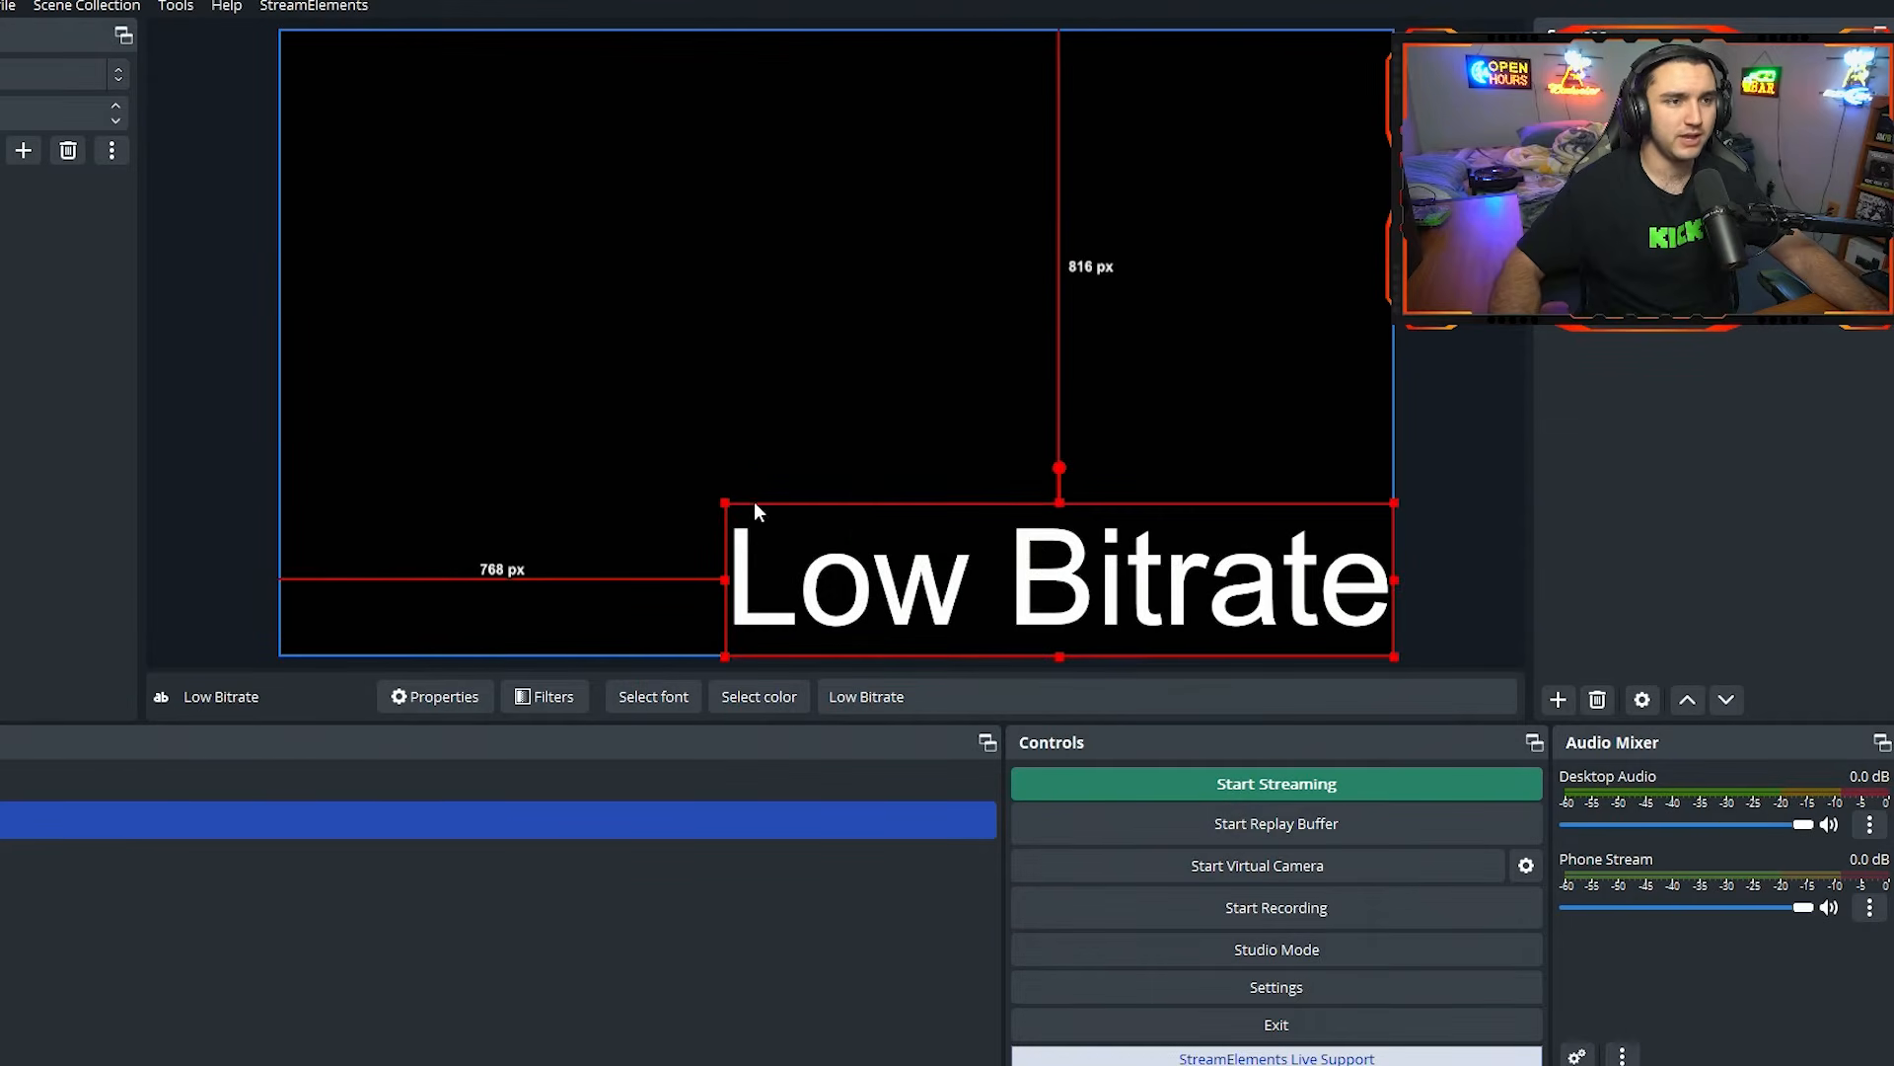
{"action": "left_click_drag", "start_coordinate": [754, 512], "coordinate": [983, 573]}
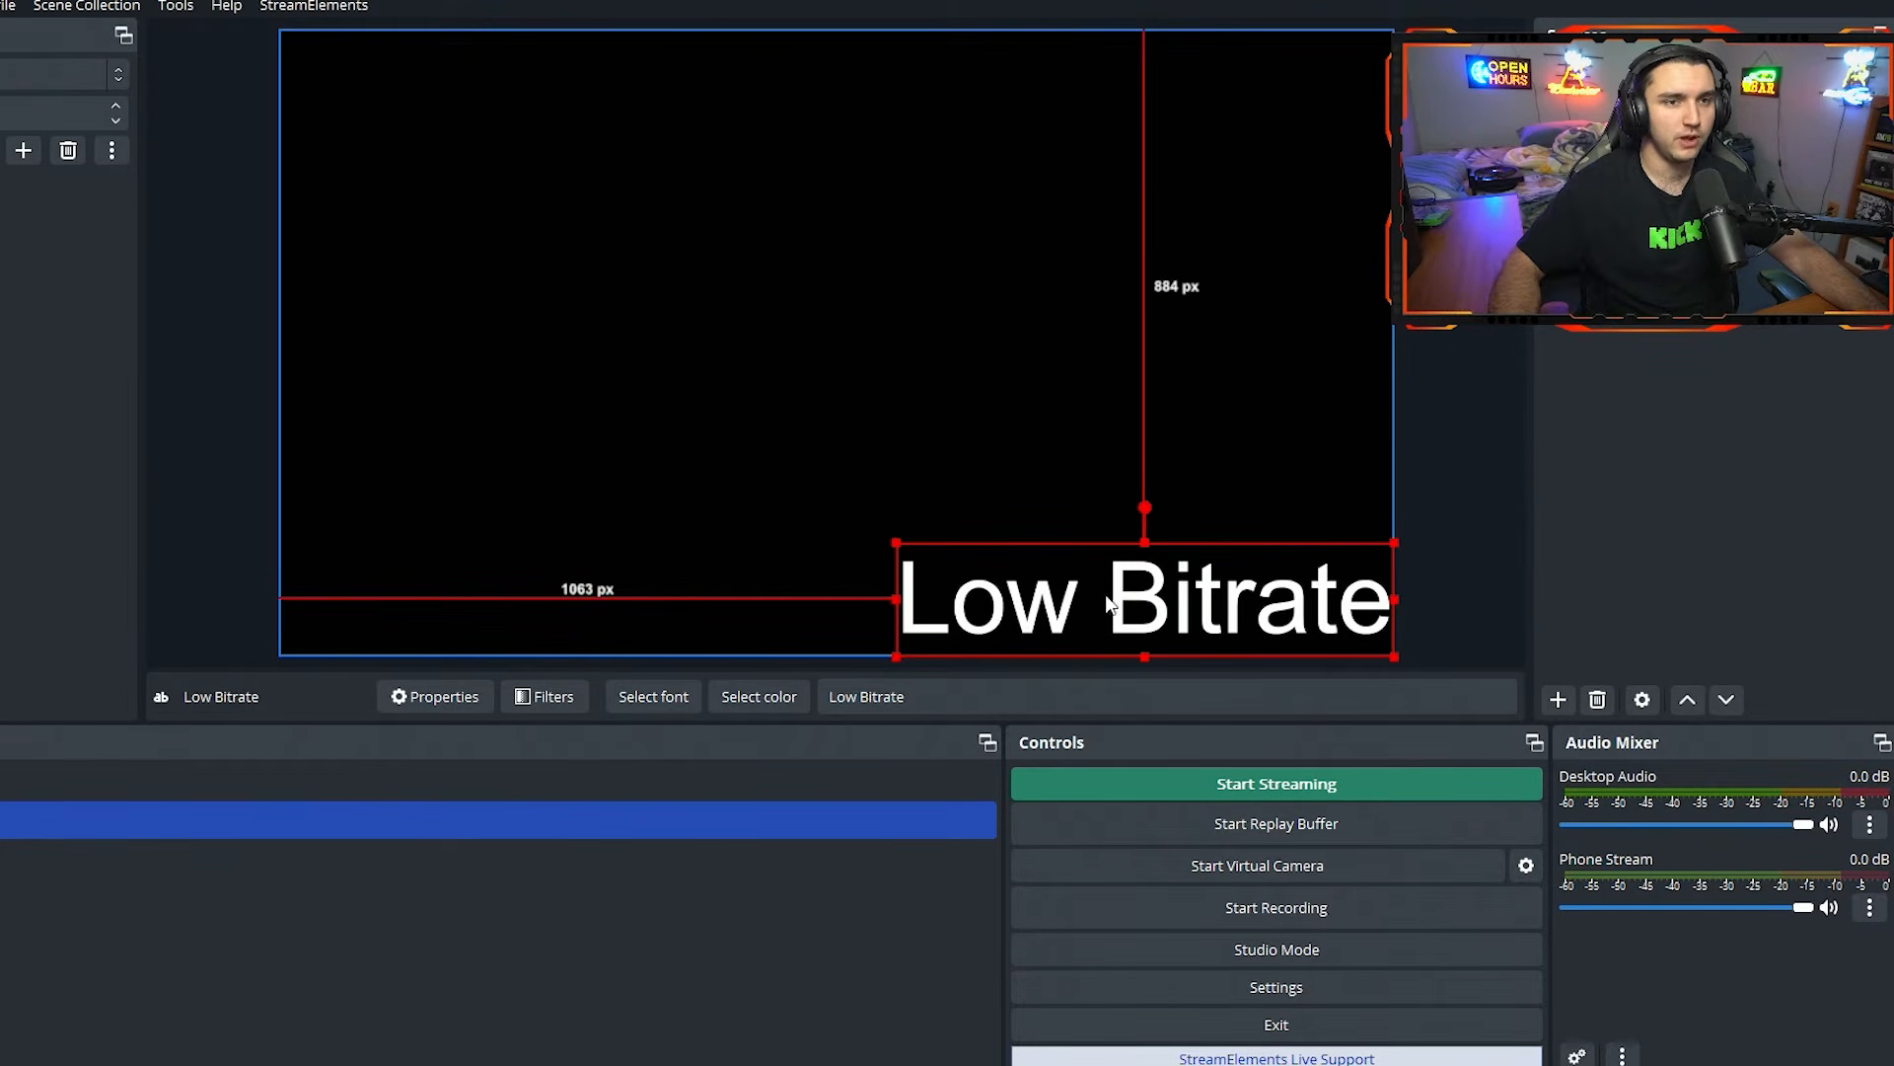
{"action": "left_click", "coordinate": [1626, 464]}
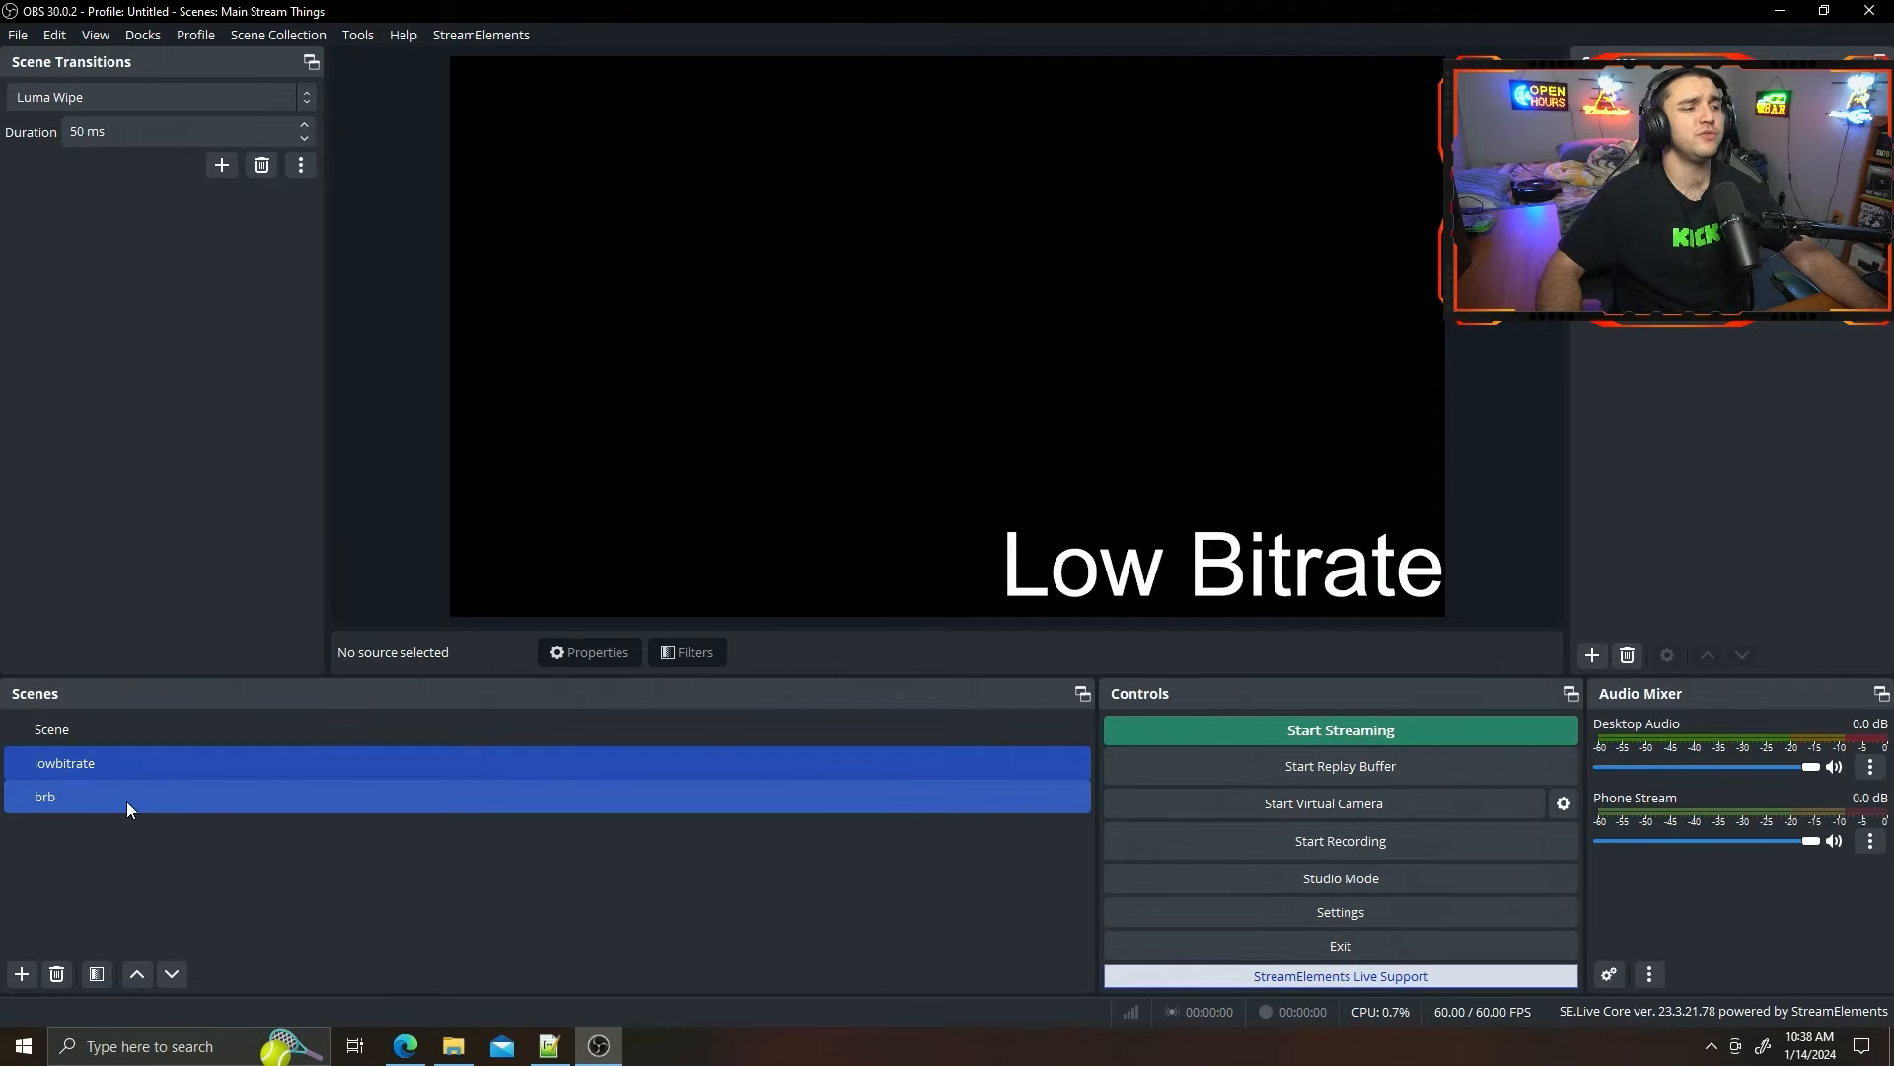
Select the brb scene, switch to Edge, and open obs-random-videos_3.4.4_windows_64-bit.zip from the obs-random-videos v3.4.4 release page.
{"action": "left_click", "coordinate": [126, 802]}
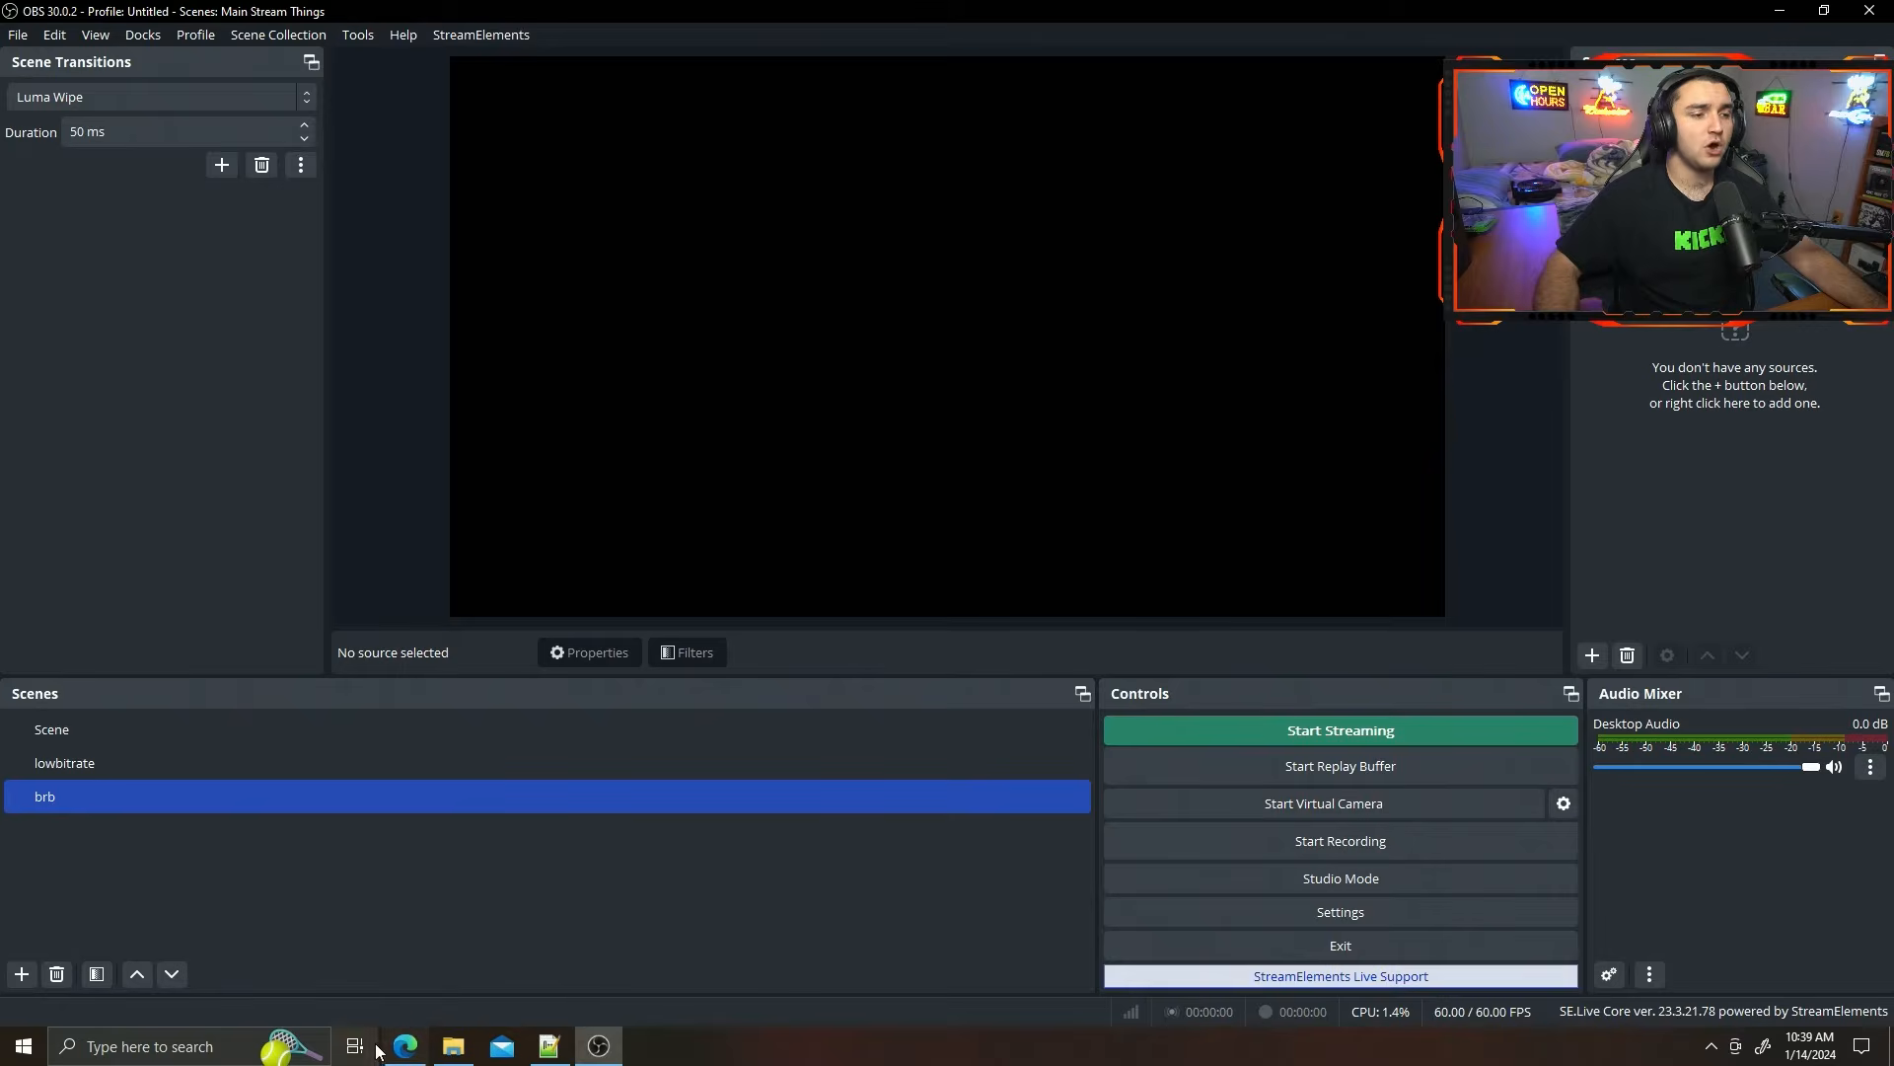
{"action": "left_click", "coordinate": [406, 1047]}
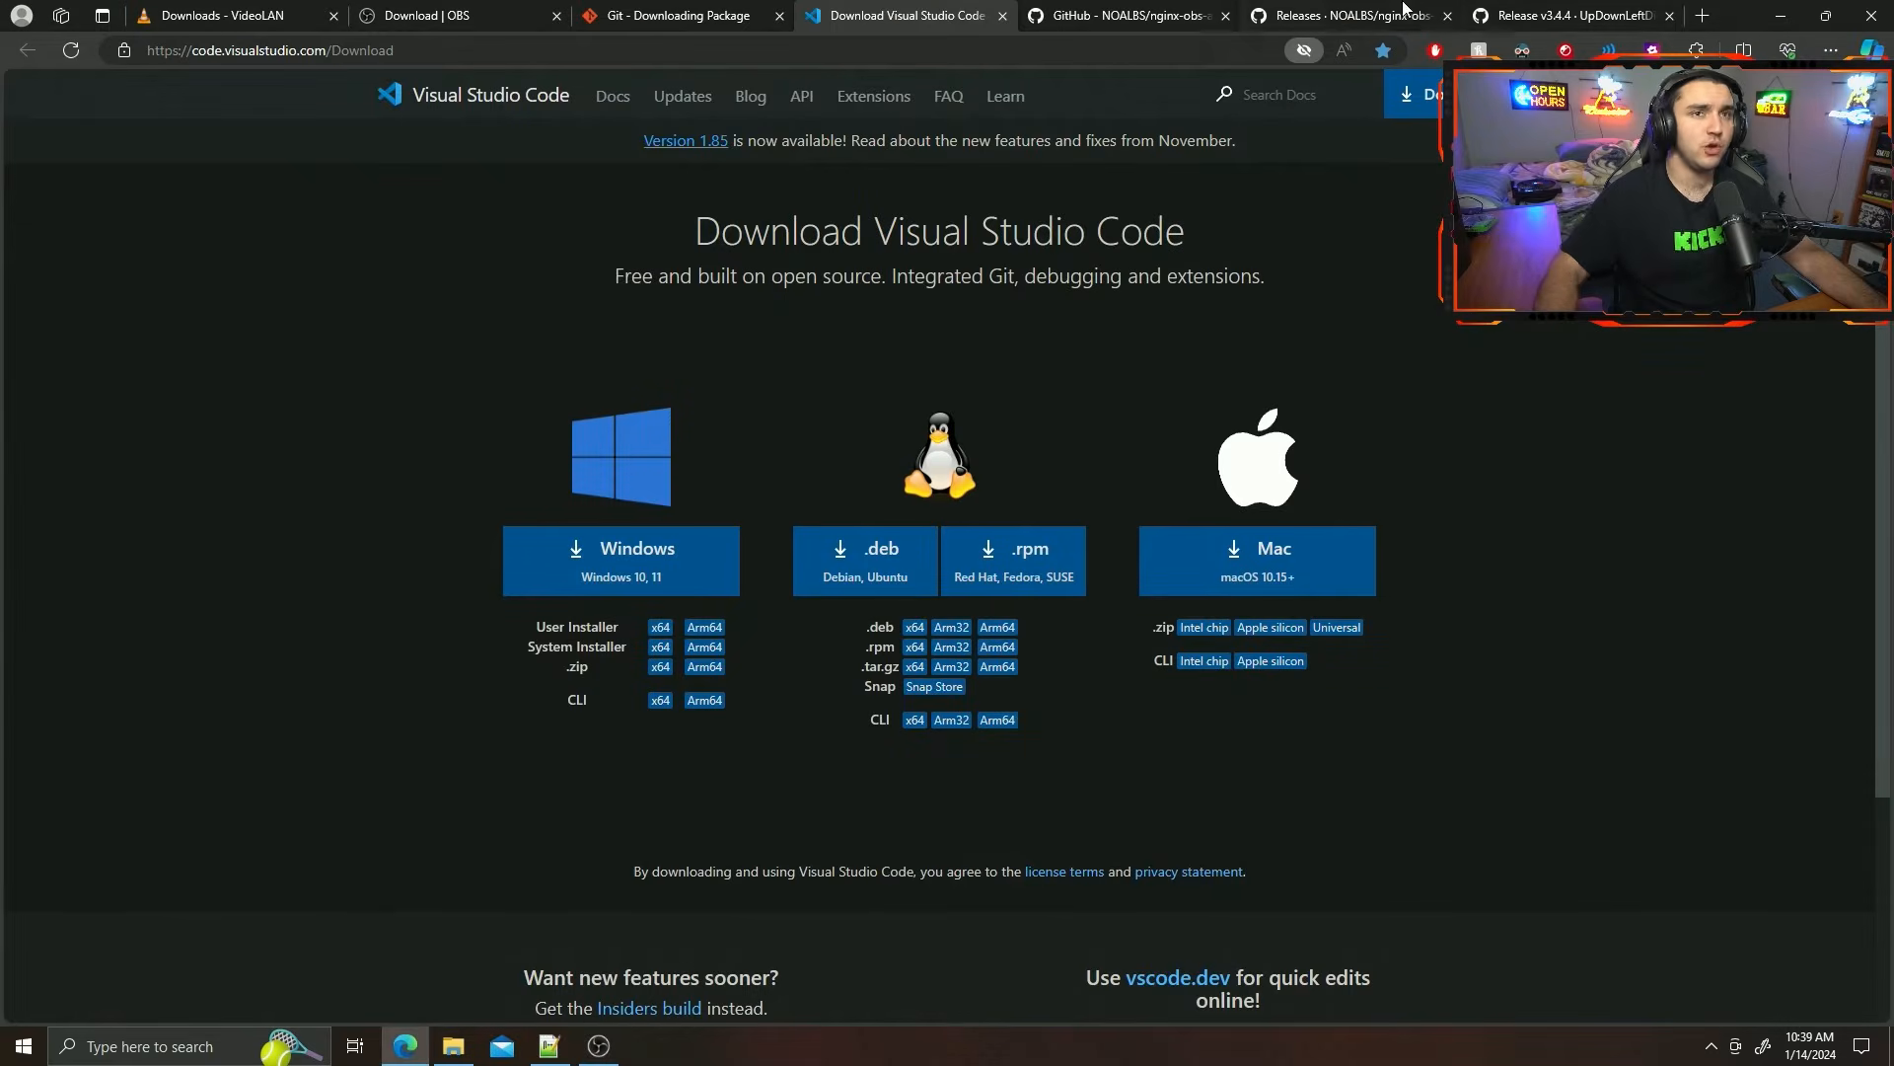
{"action": "left_click", "coordinate": [1526, 12]}
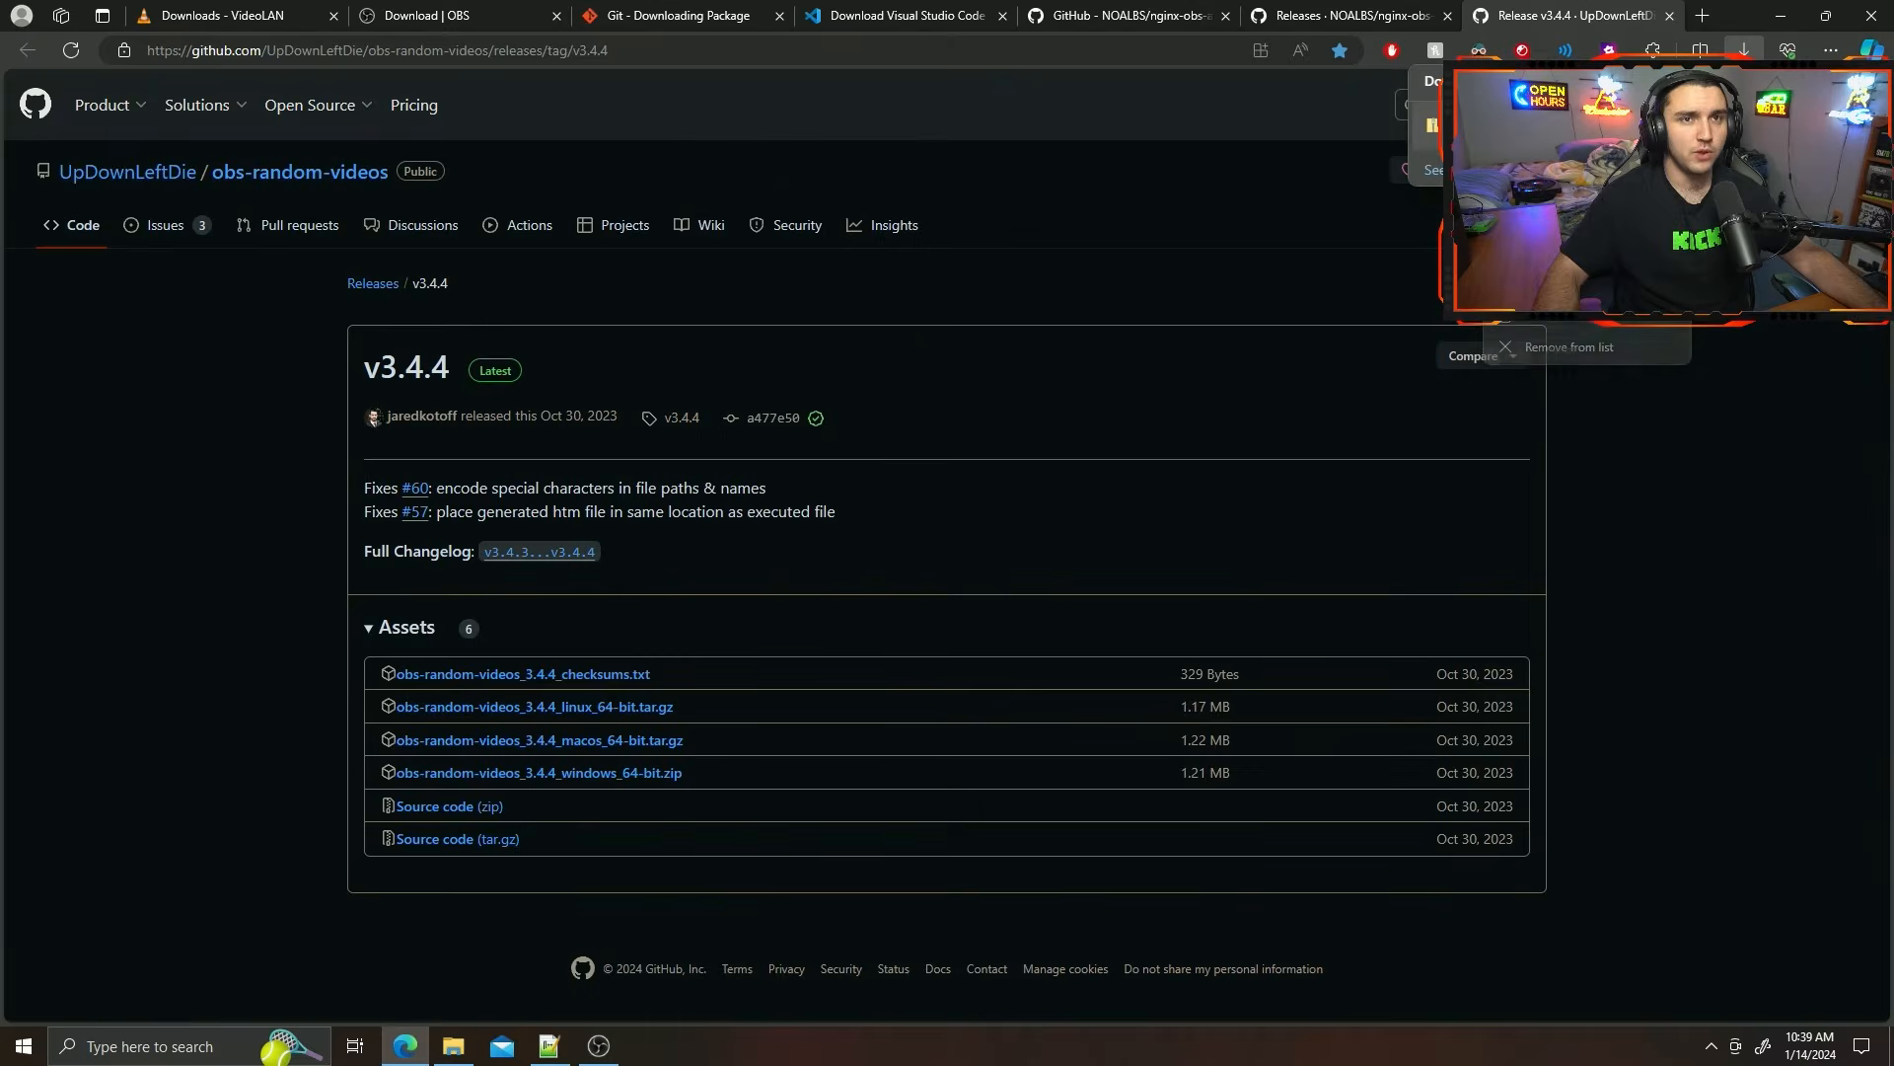
{"action": "left_click", "coordinate": [1505, 140]}
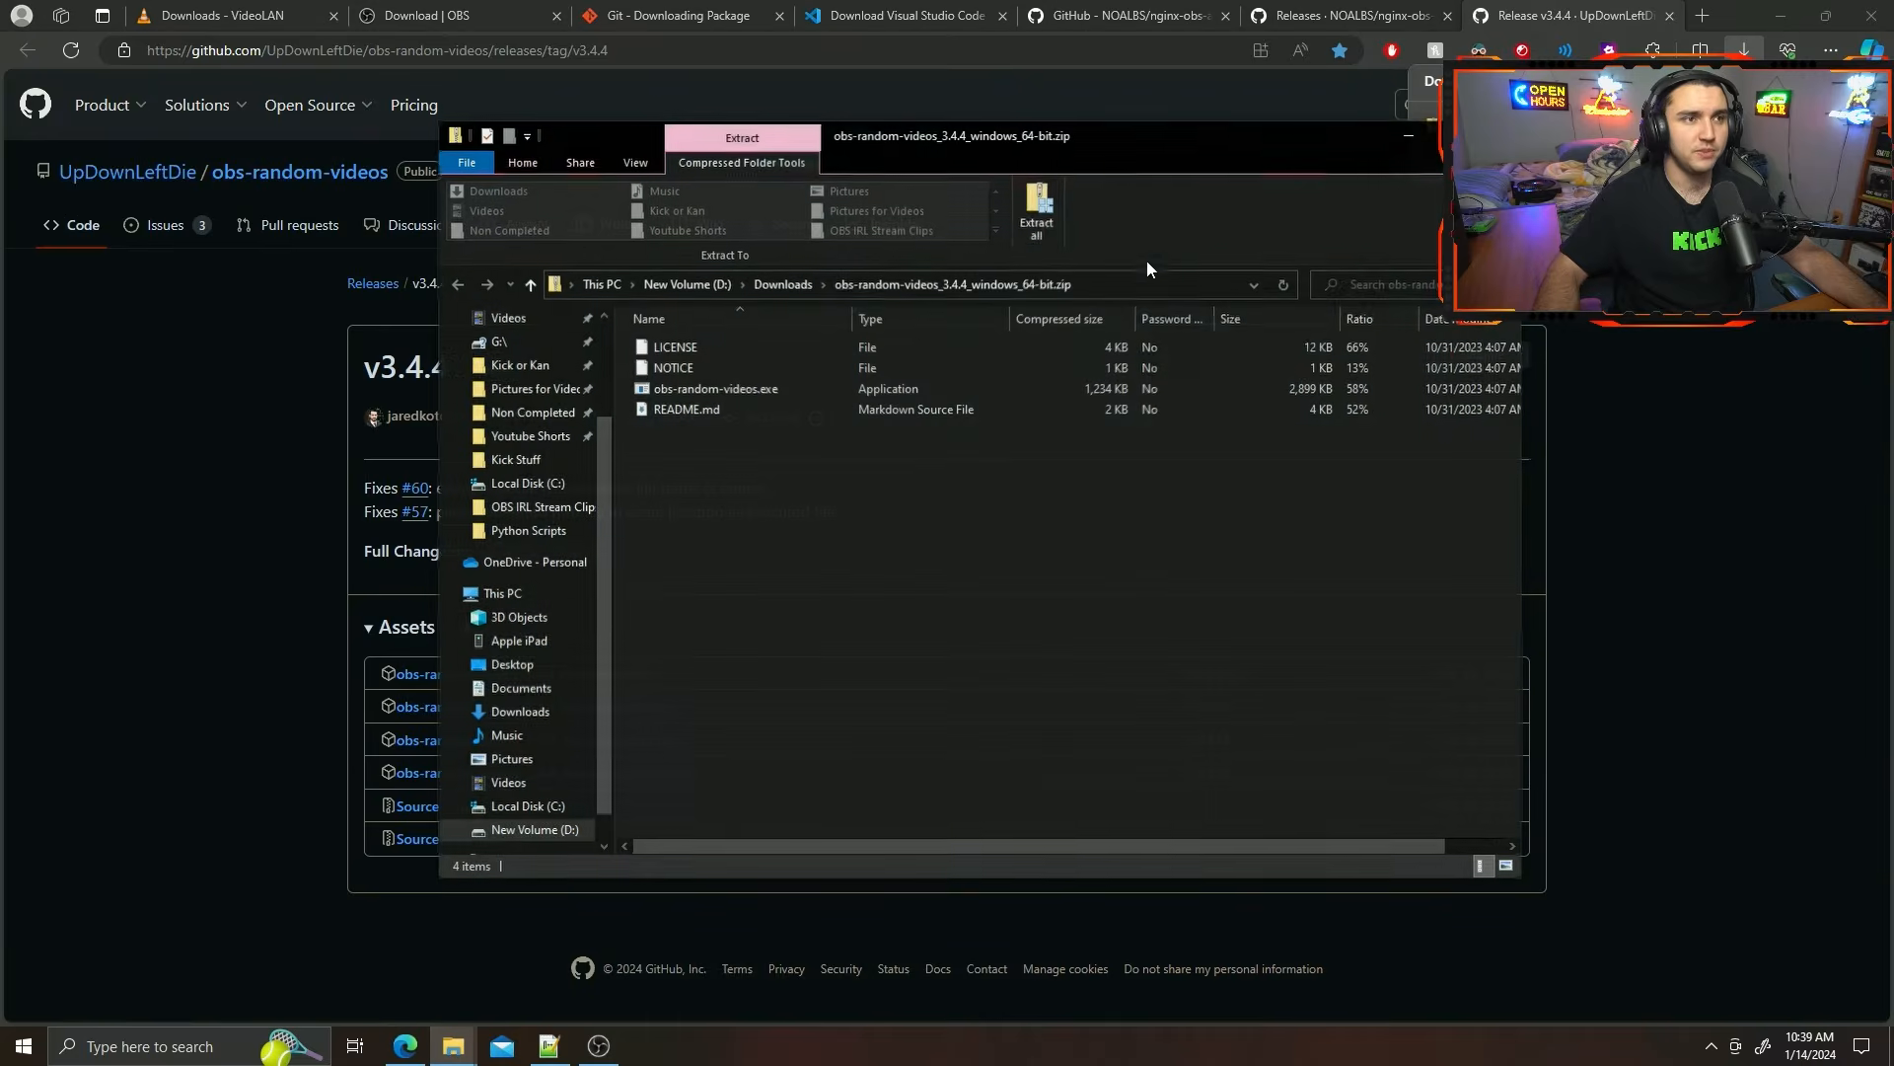
Arrange the OBS IRL Stream Clips folder beside the archive and copy obs-random-videos.exe from the archive into that folder.
{"action": "left_click_drag", "start_coordinate": [1011, 144], "coordinate": [1332, 208]}
{"action": "right_click", "coordinate": [453, 1046]}
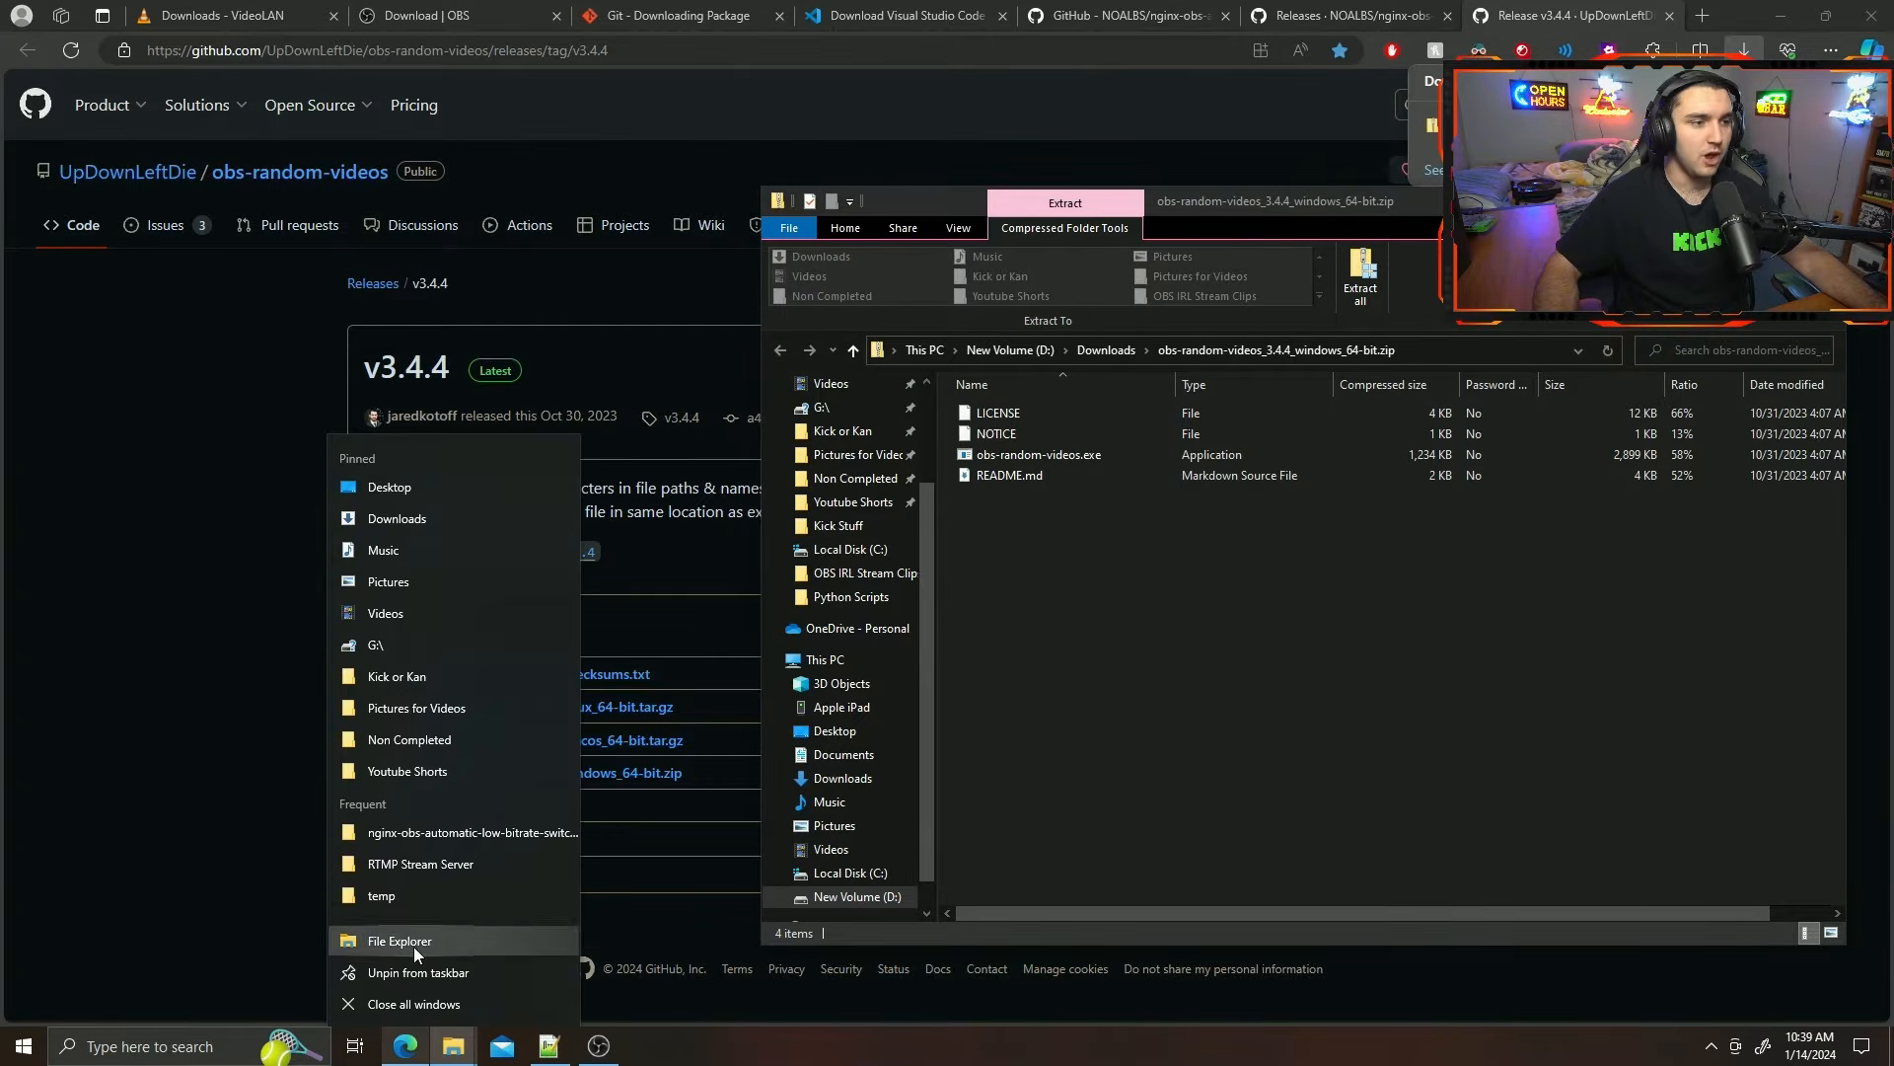
{"action": "left_click", "coordinate": [404, 932]}
{"action": "left_click_drag", "start_coordinate": [1088, 232], "coordinate": [503, 186]}
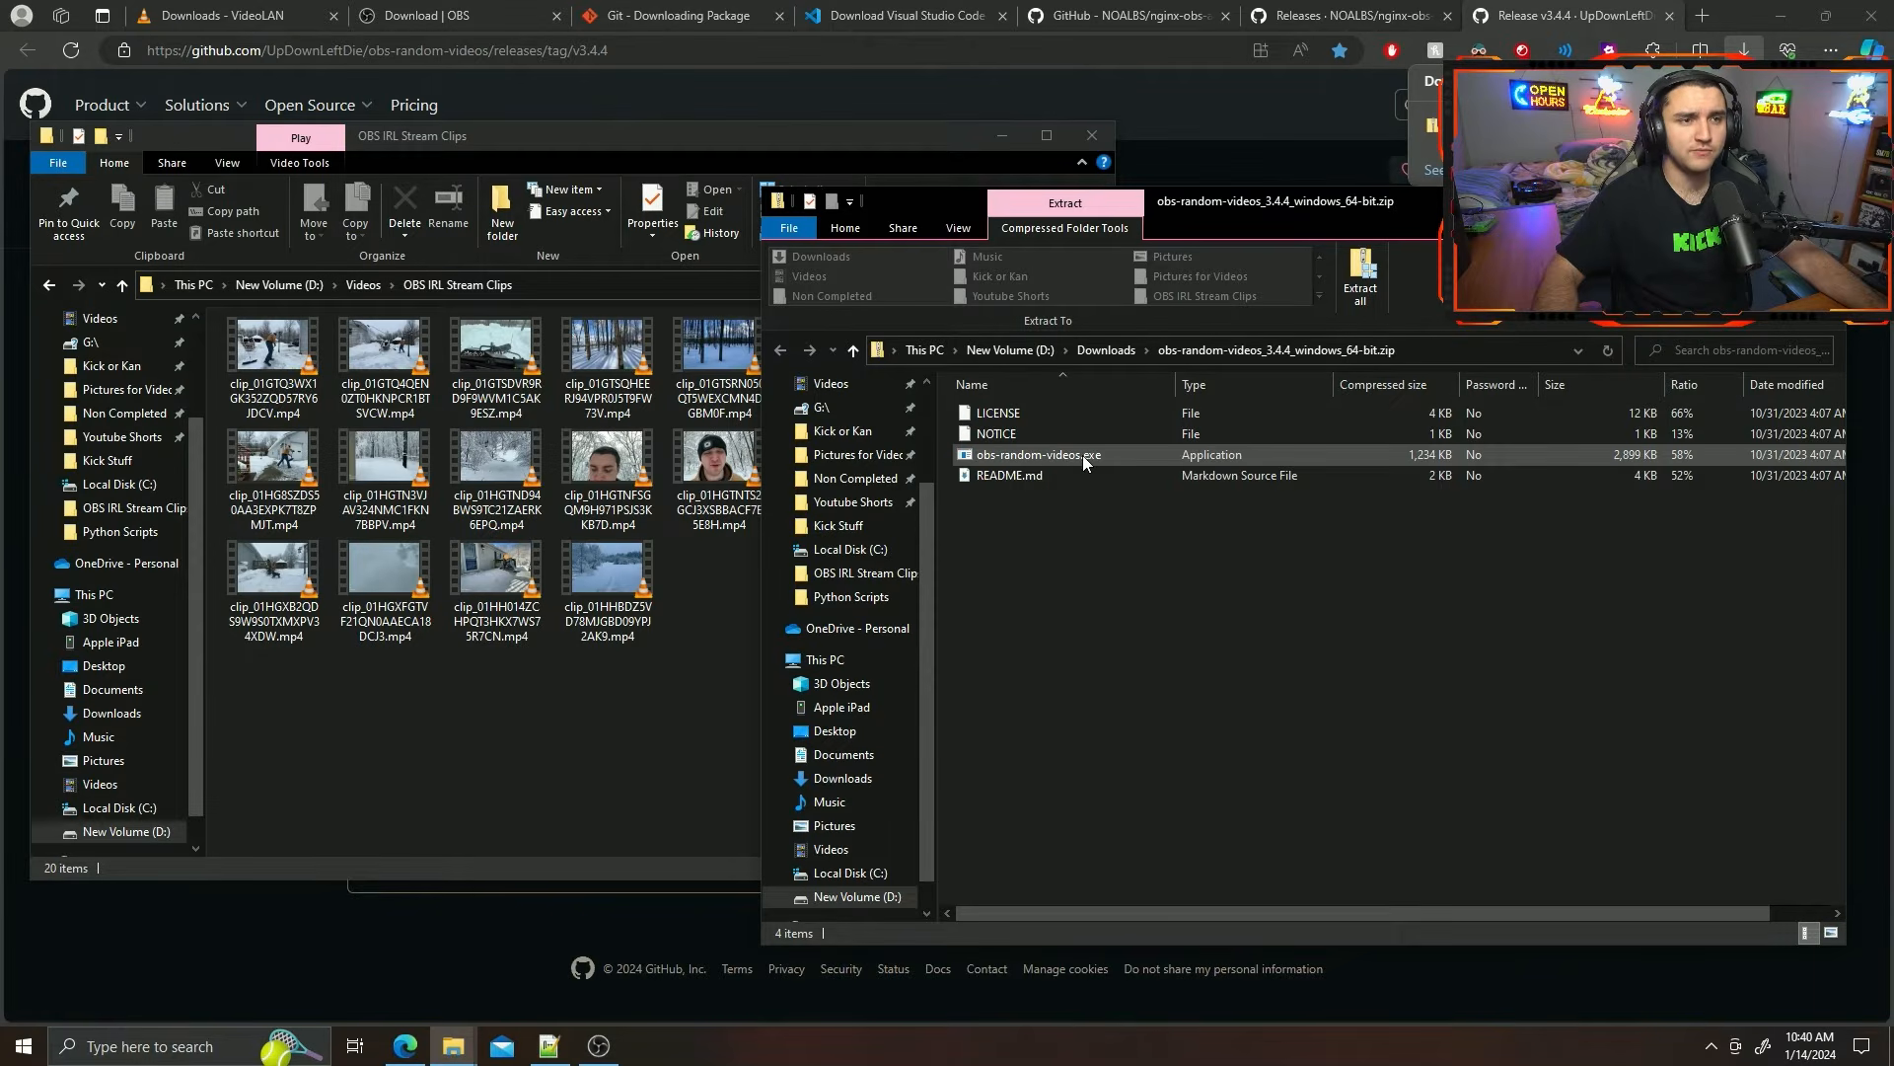
{"action": "left_click", "coordinate": [1082, 456]}
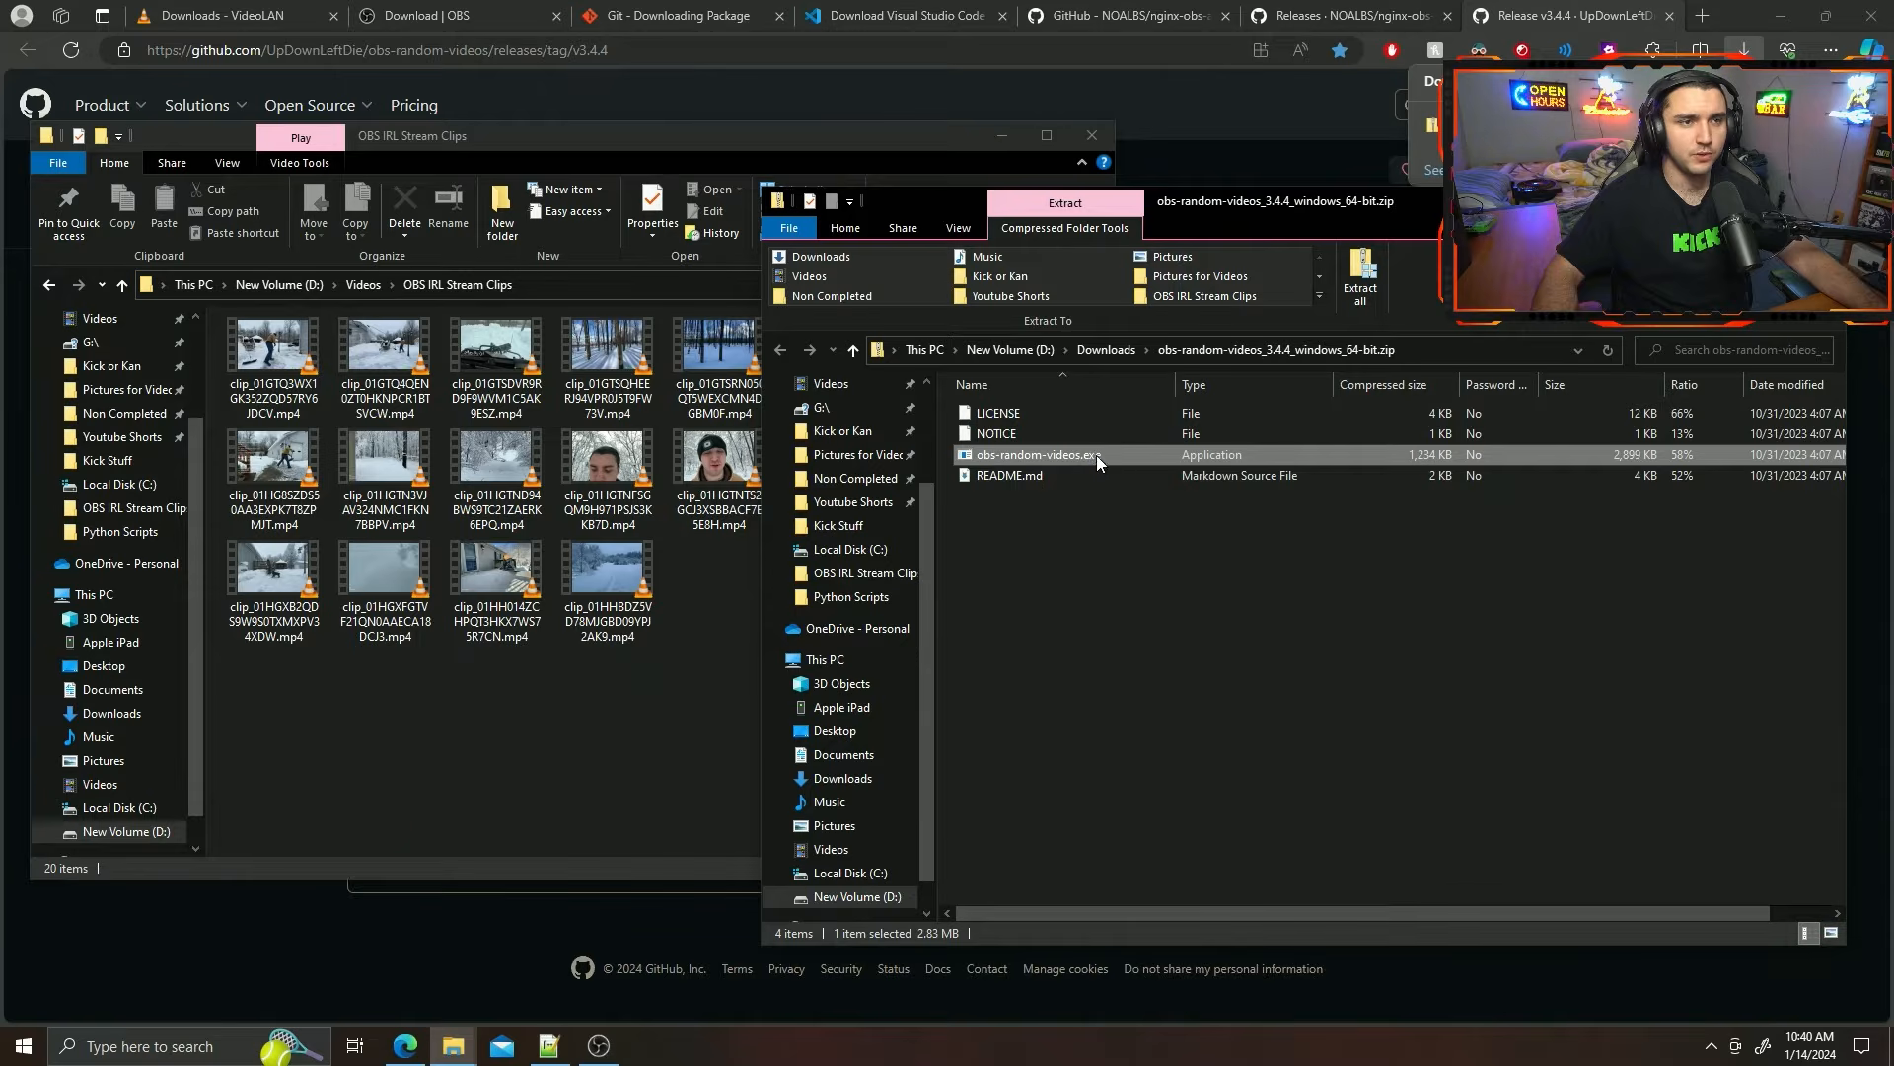
{"action": "left_click_drag", "start_coordinate": [1097, 454], "coordinate": [706, 712]}
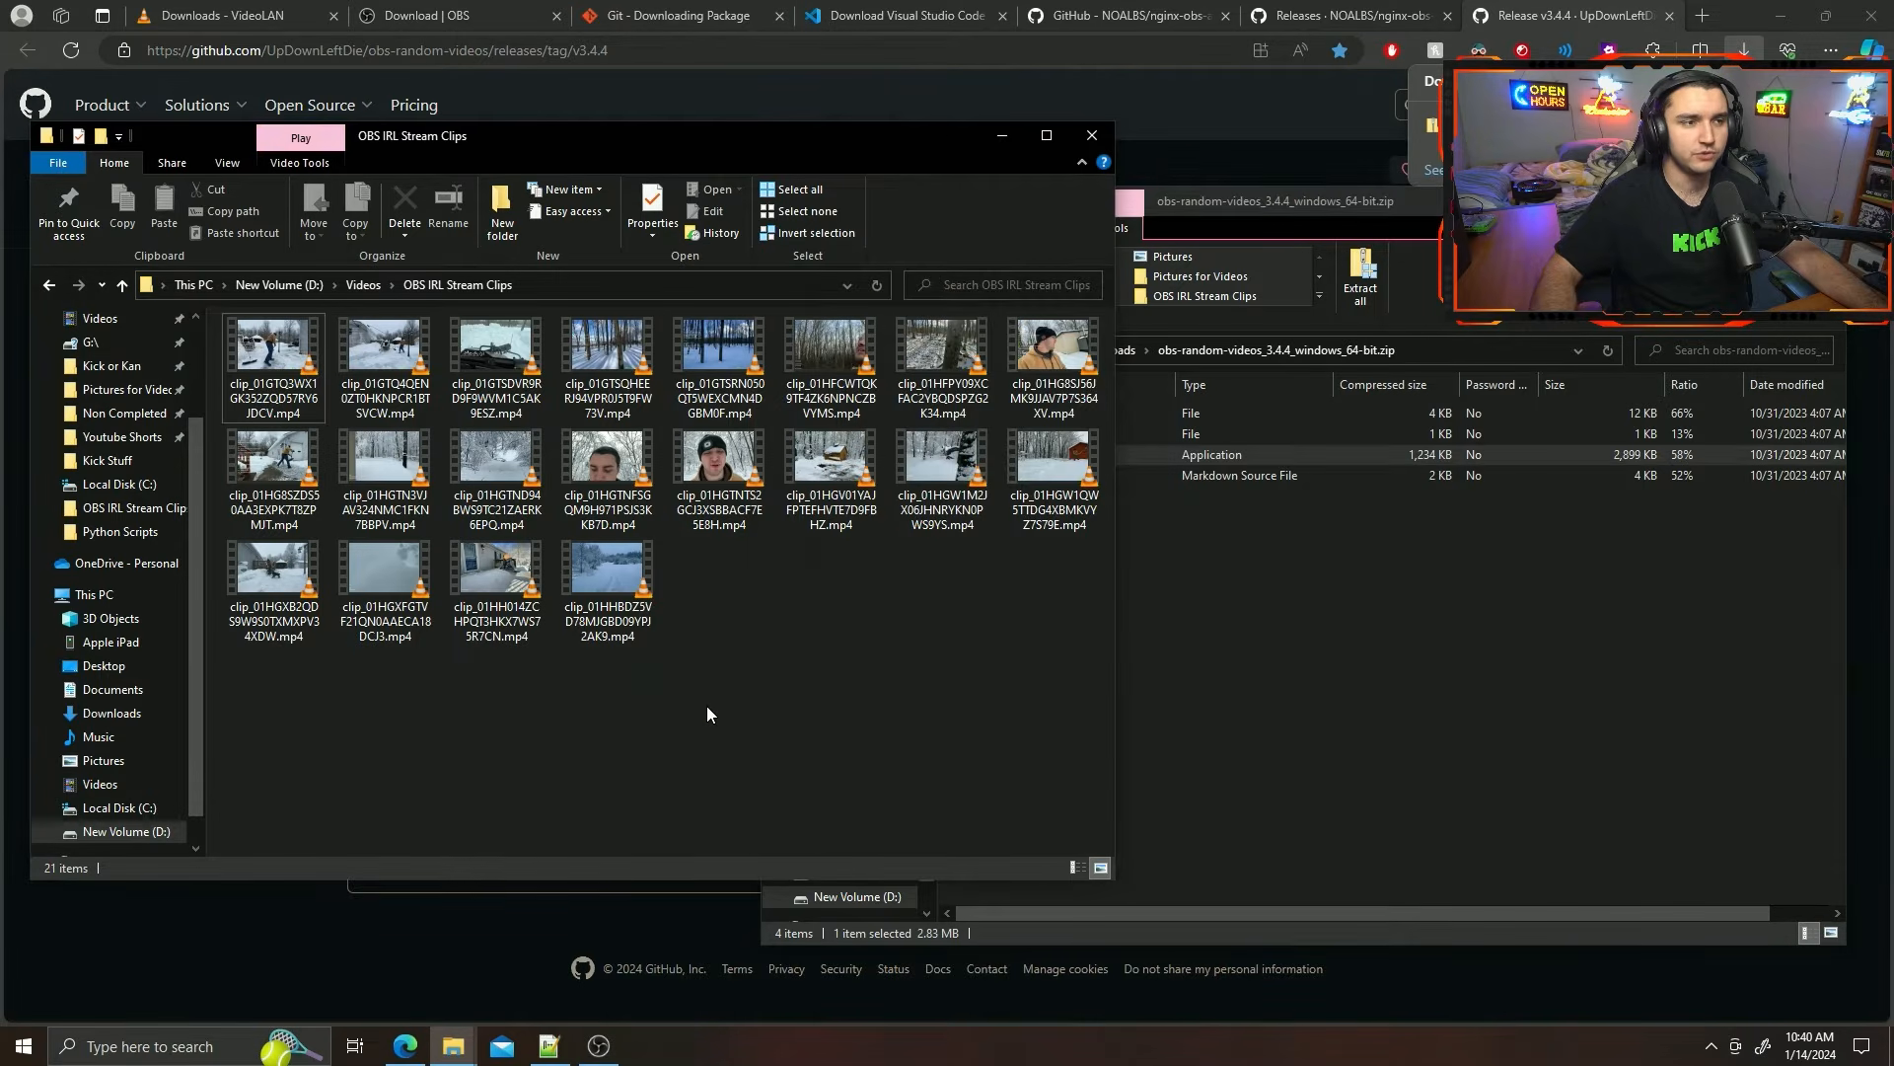
Close the window showing the contents of obs-random-videos_3.4.4_windows_64-bit.zip.
{"action": "left_click", "coordinate": [1302, 713]}
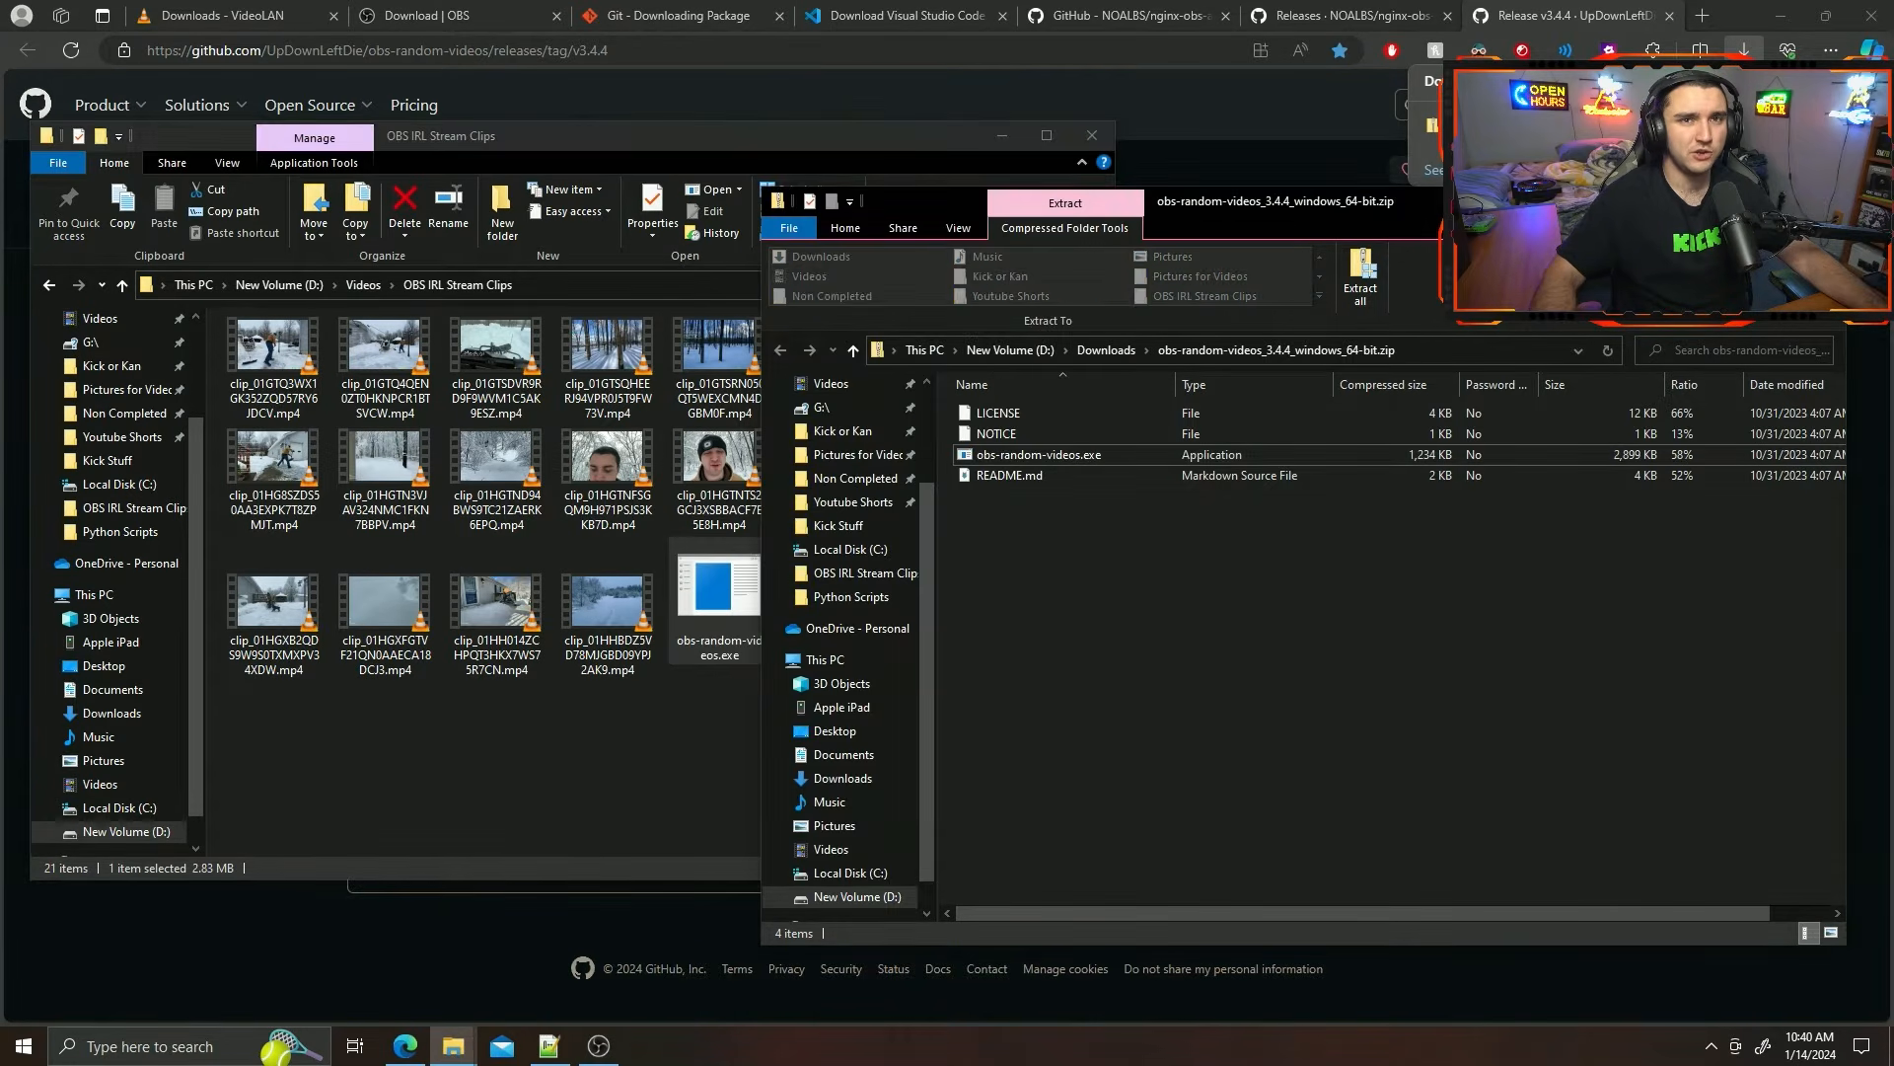
{"action": "left_click", "coordinate": [1823, 201]}
{"action": "left_click", "coordinate": [1733, 126]}
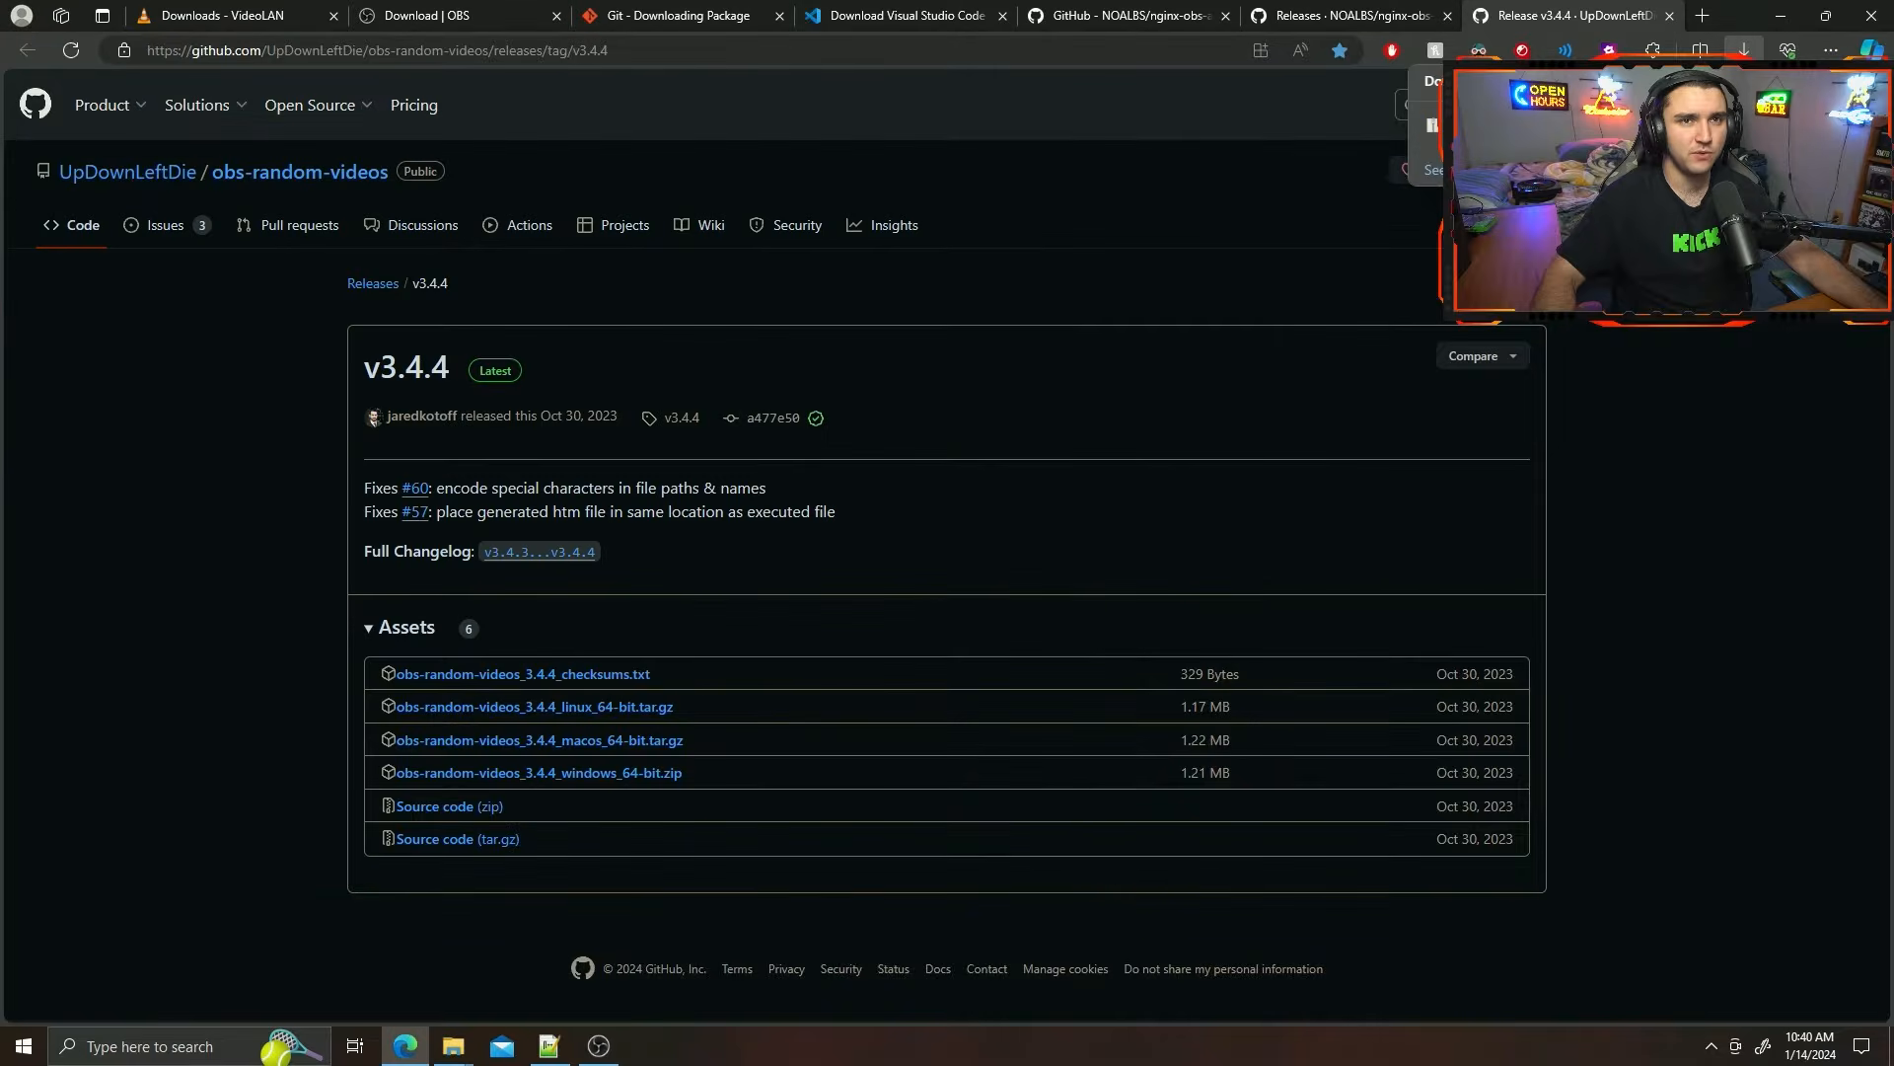
Open the OBS IRL Stream Clips folder and run obs-random-videos.exe, allowing it past the SmartScreen block.
{"action": "left_click", "coordinate": [469, 1048]}
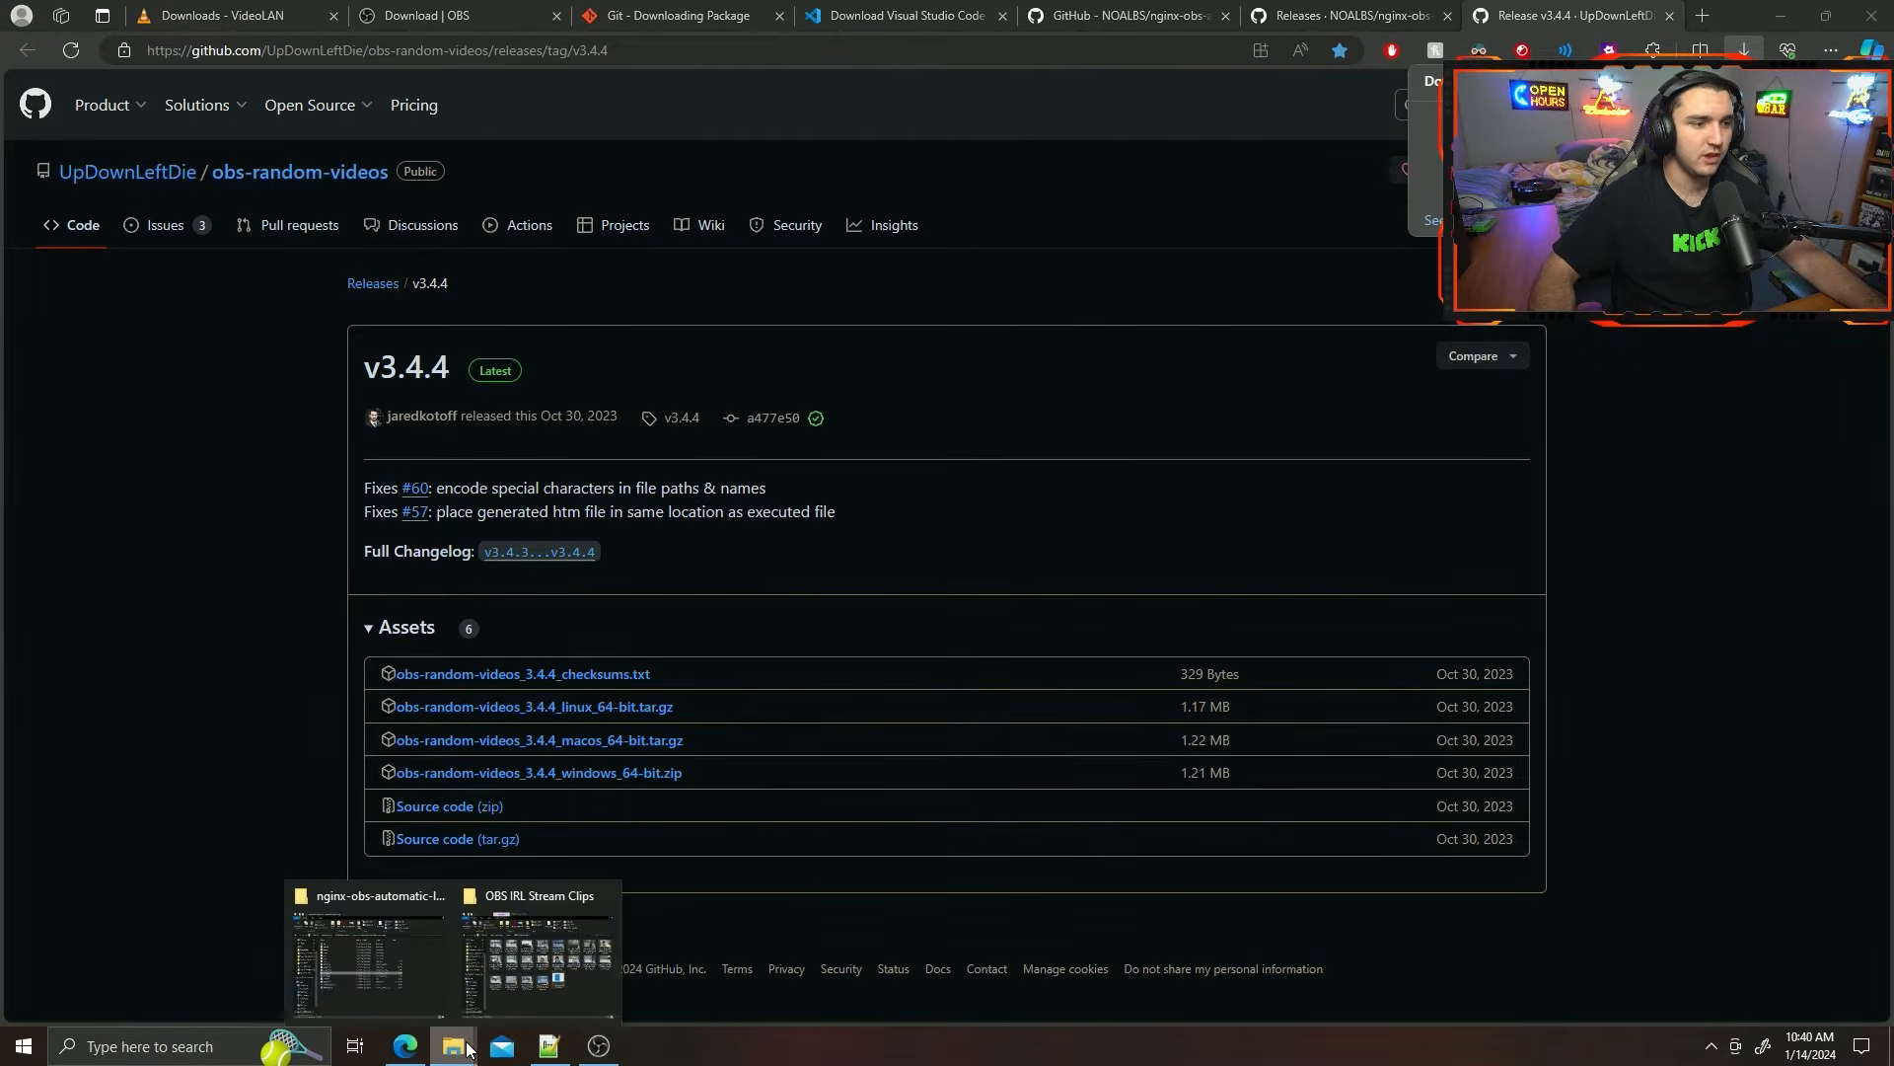
{"action": "left_click", "coordinate": [526, 979]}
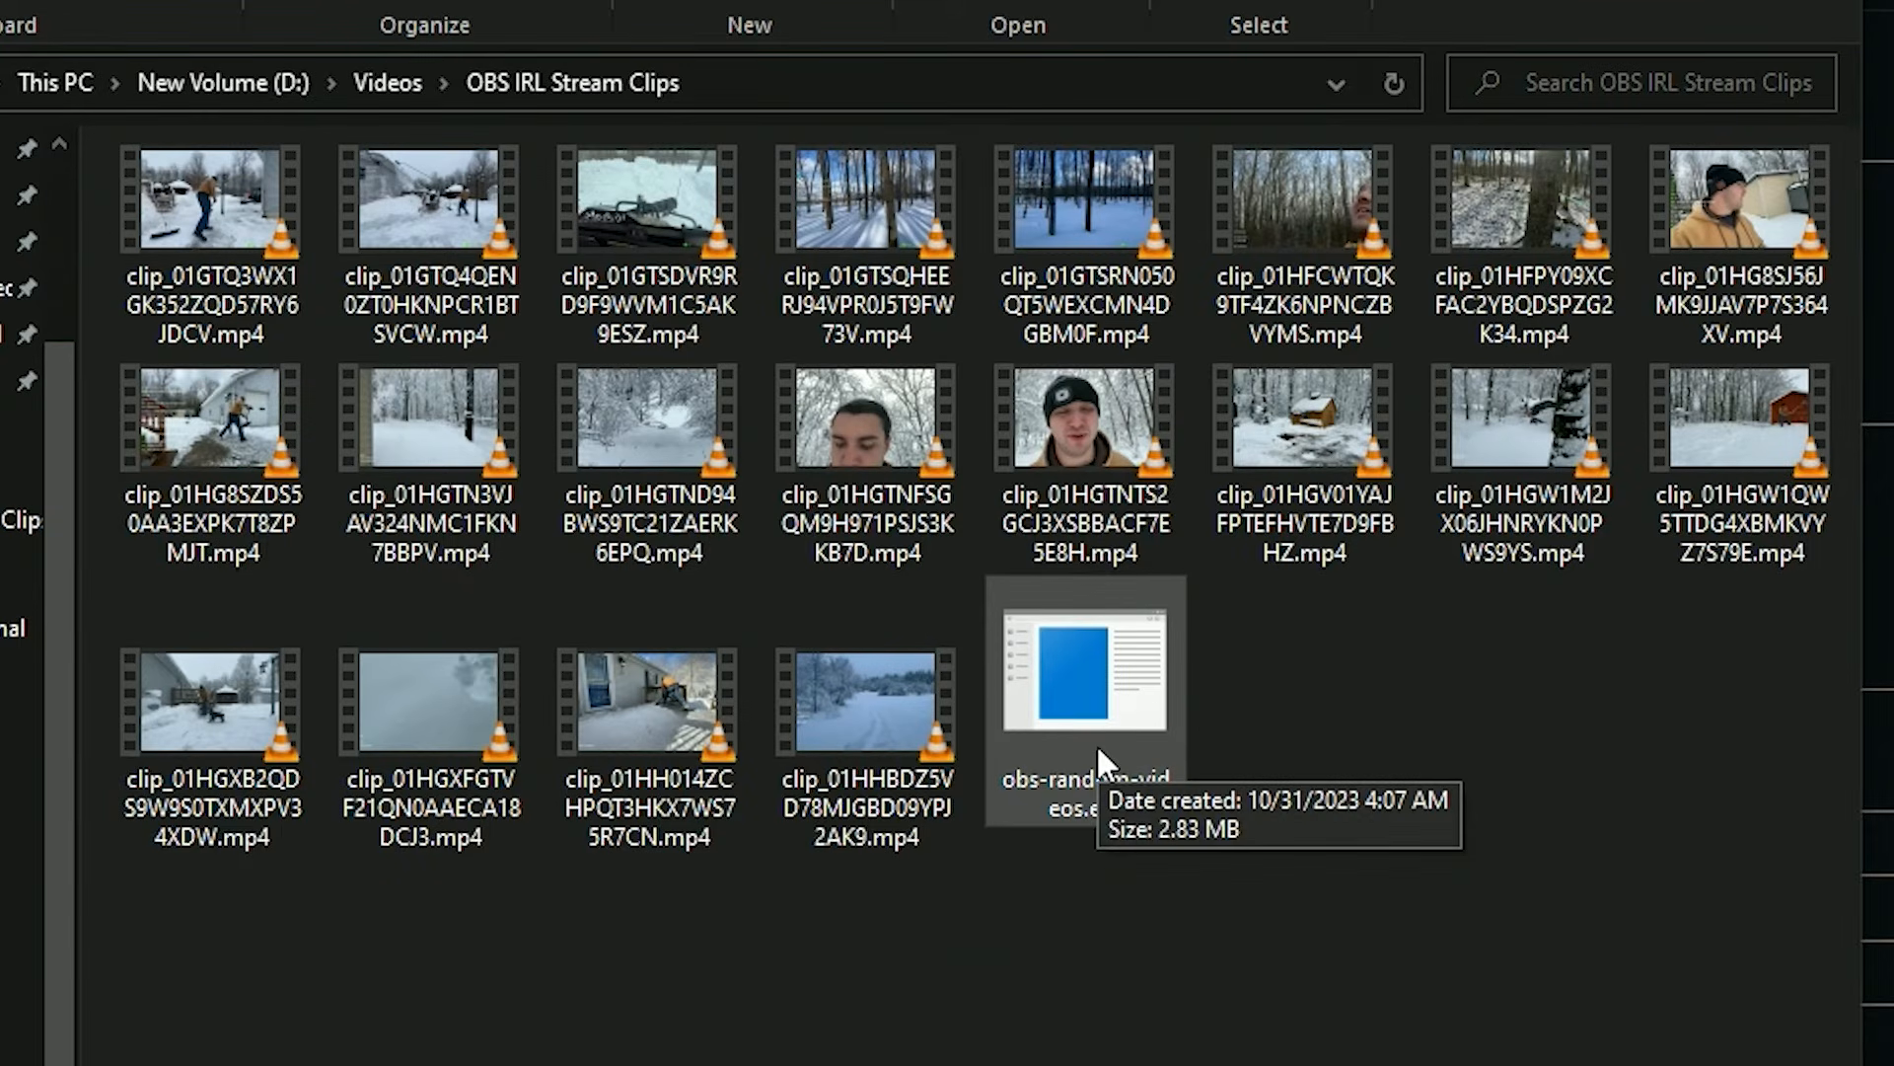
{"action": "double_click", "coordinate": [1103, 701]}
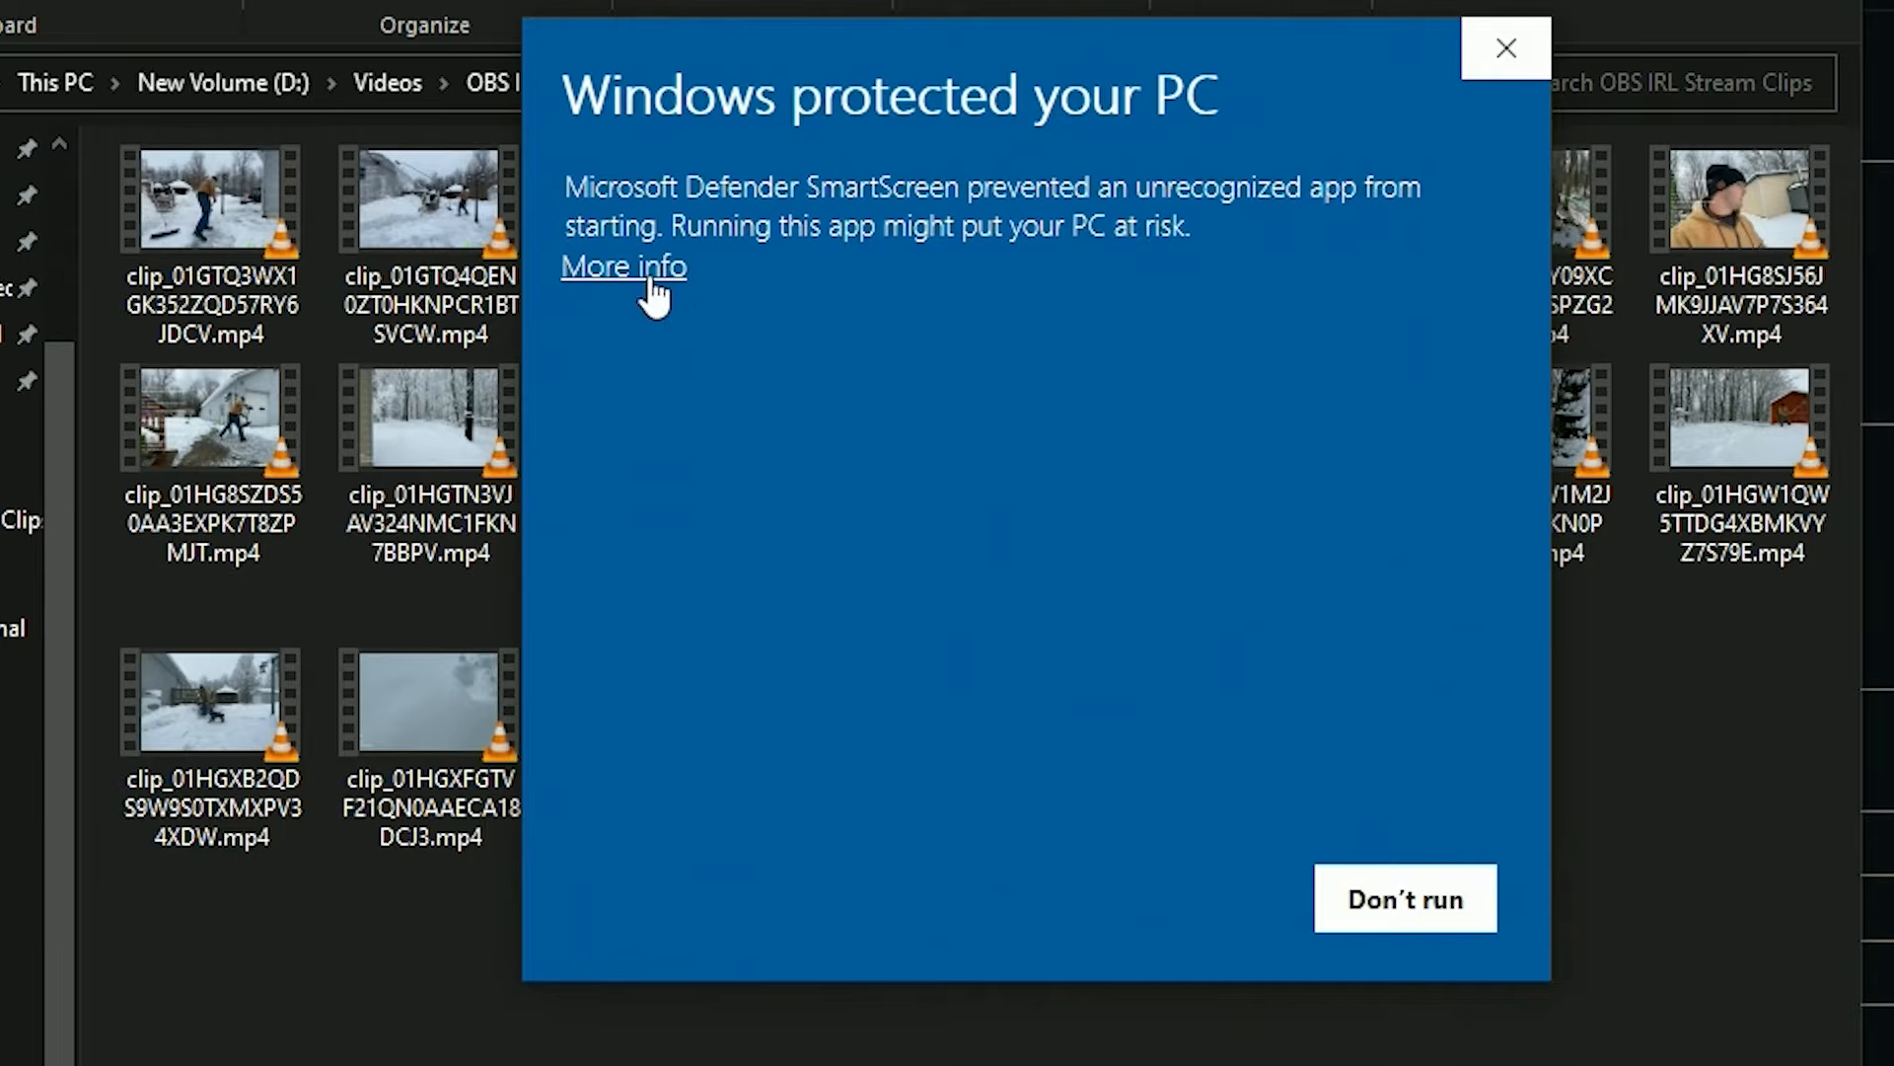
{"action": "left_click", "coordinate": [651, 269]}
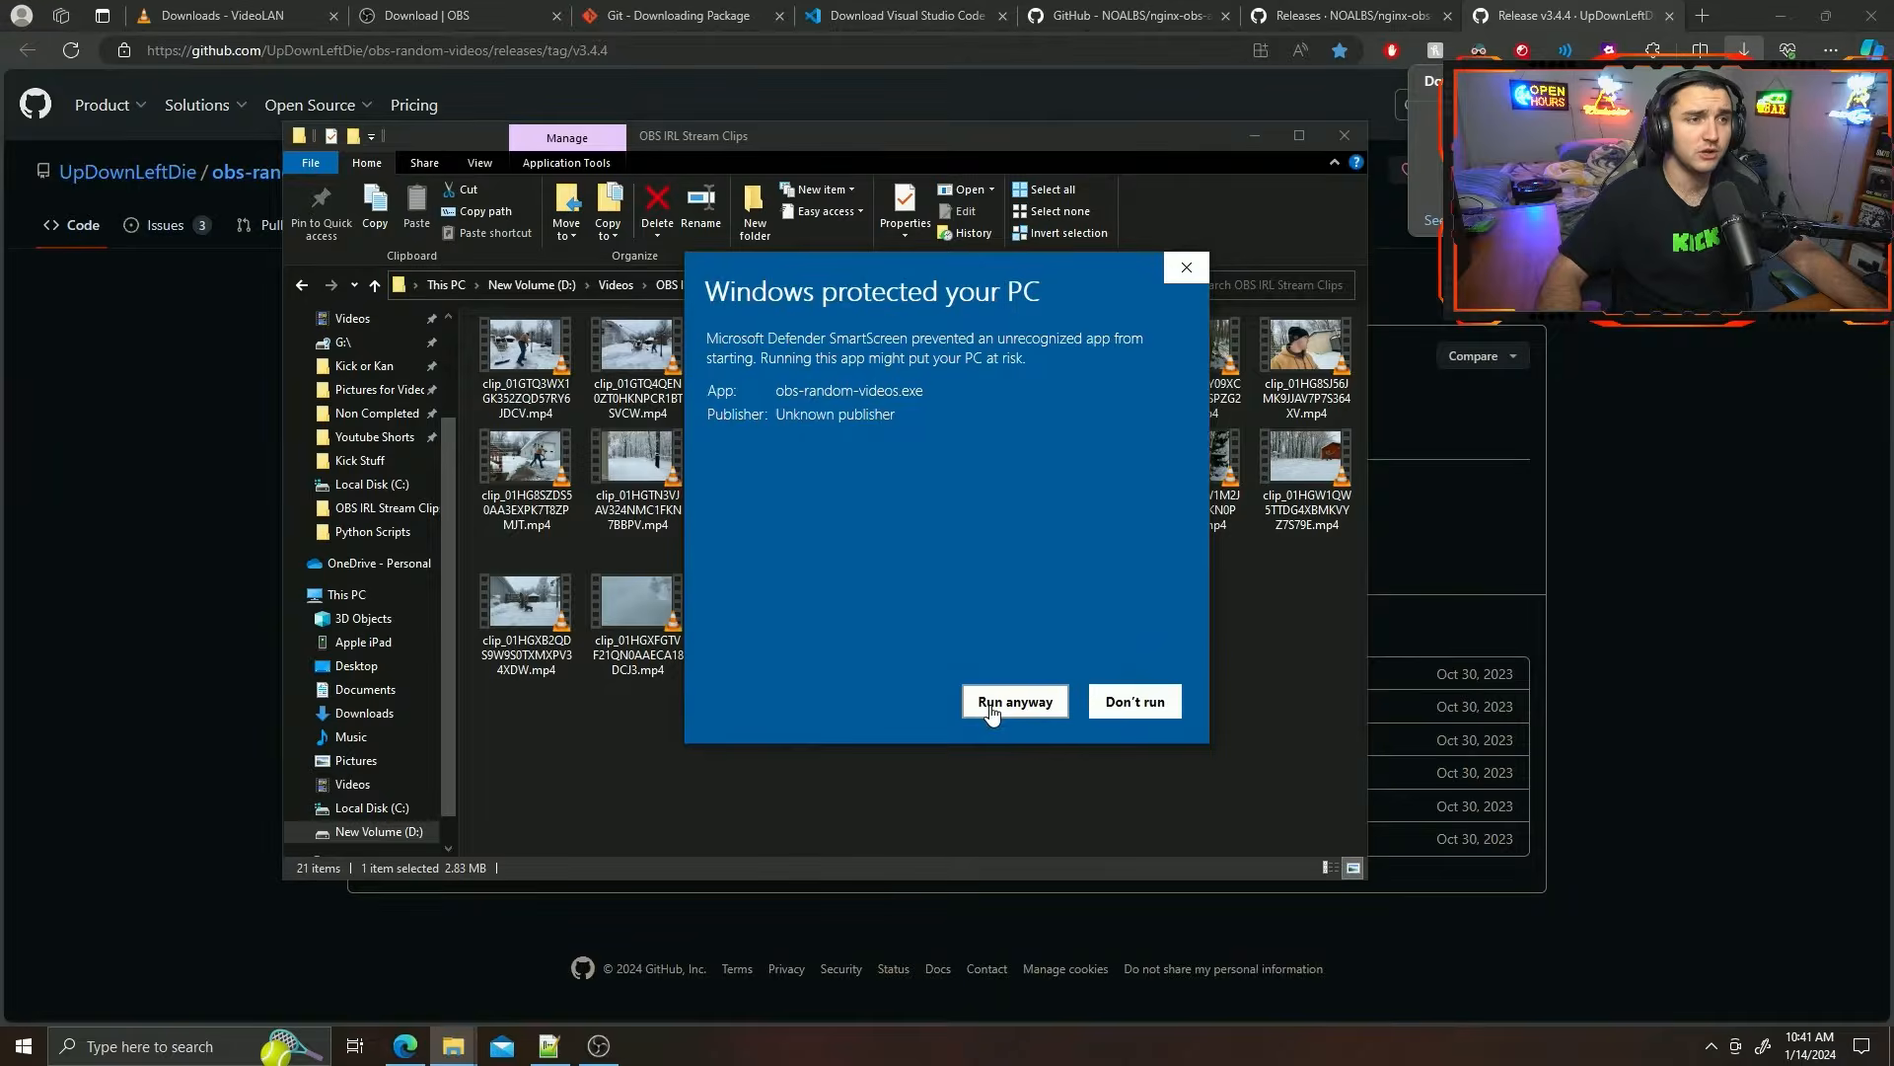
{"action": "left_click", "coordinate": [990, 704]}
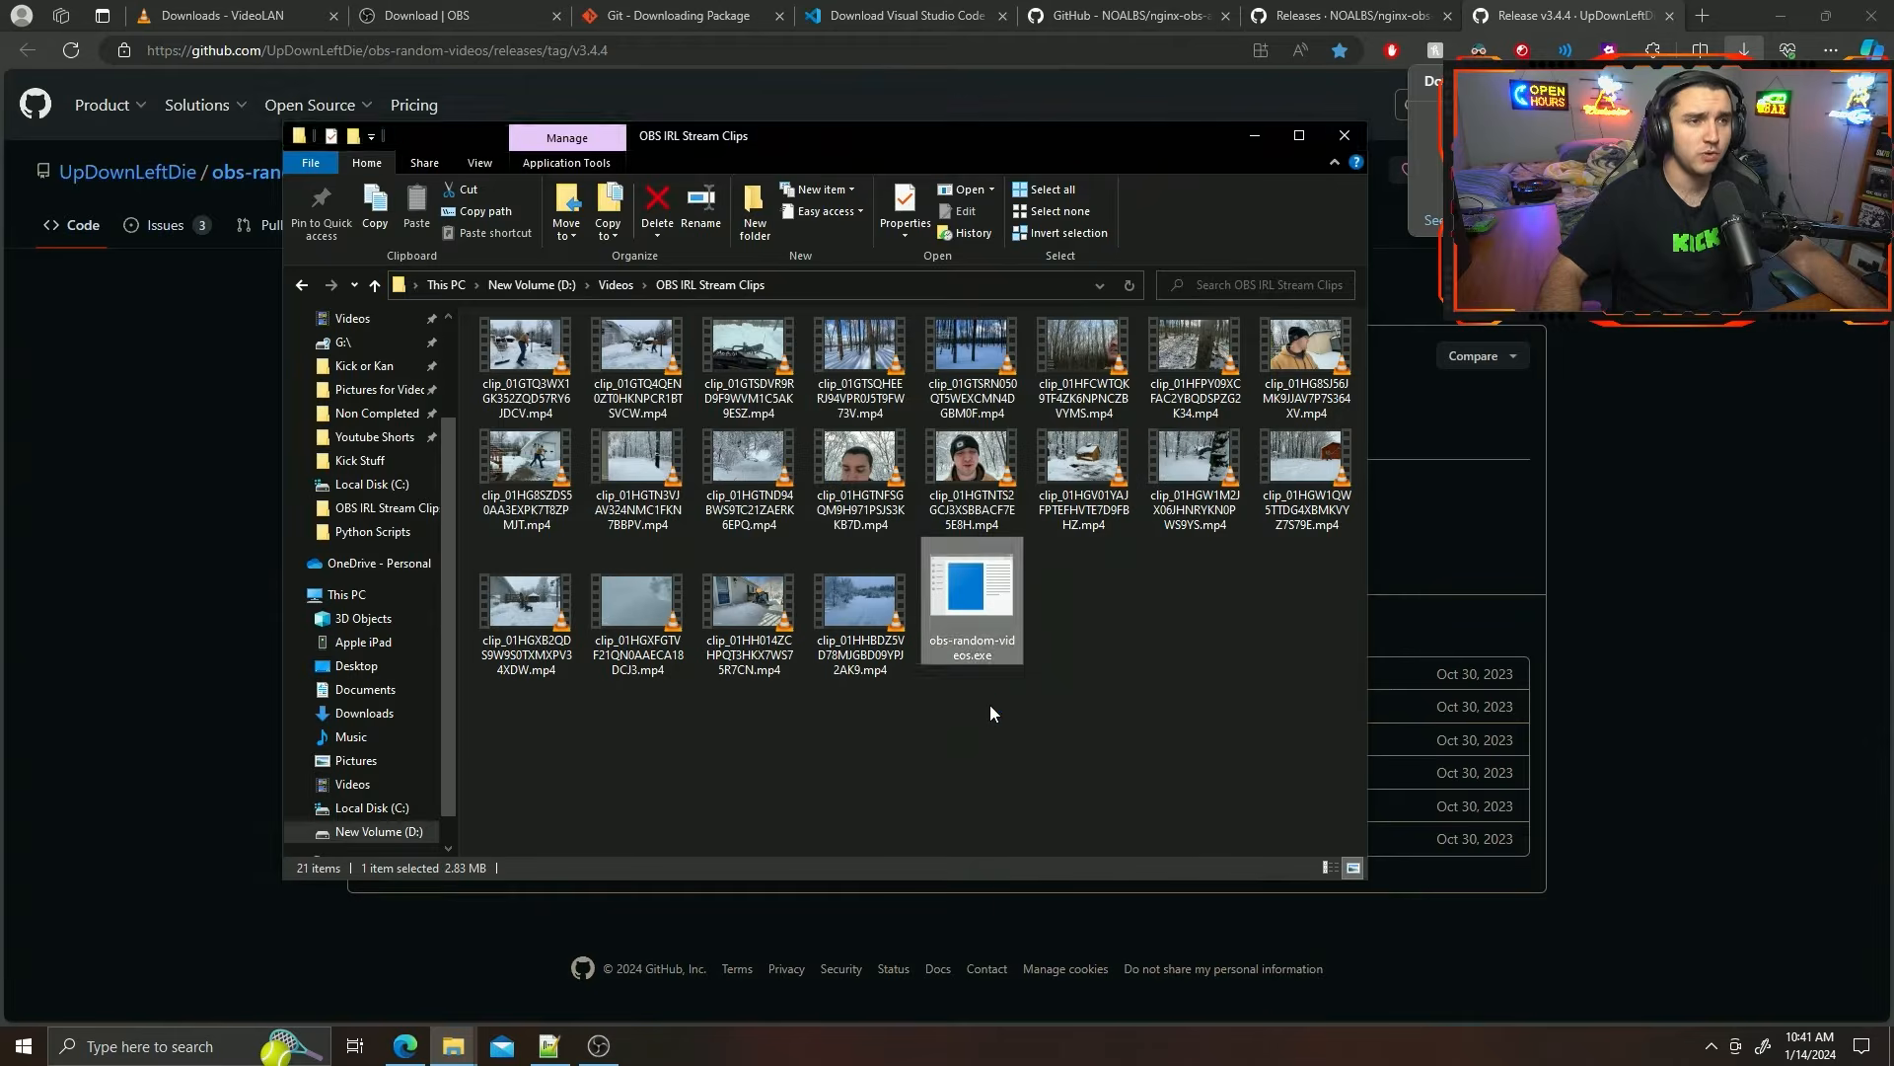
{"action": "left_click_drag", "start_coordinate": [535, 90], "coordinate": [746, 196]}
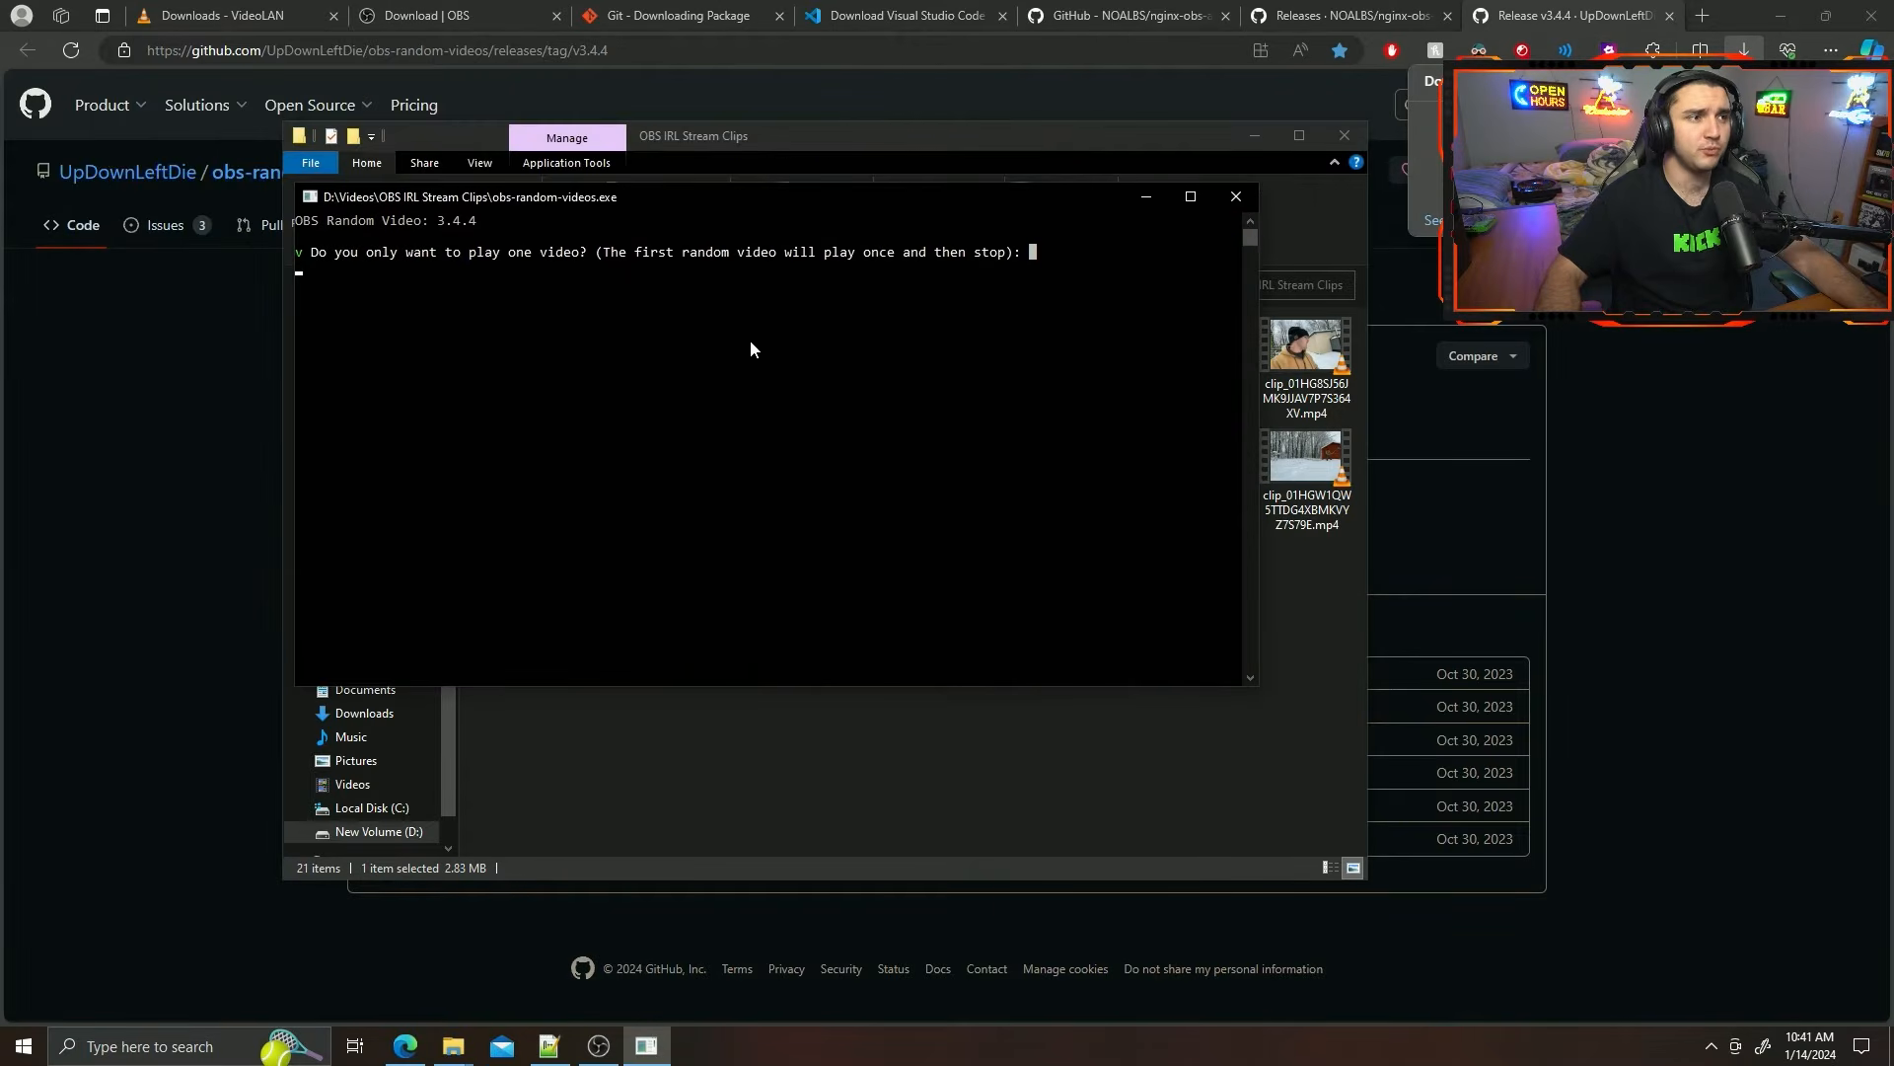
Answer n to playing only one video, looping the first video and having a transition video.
{"action": "left_click", "coordinate": [1101, 292]}
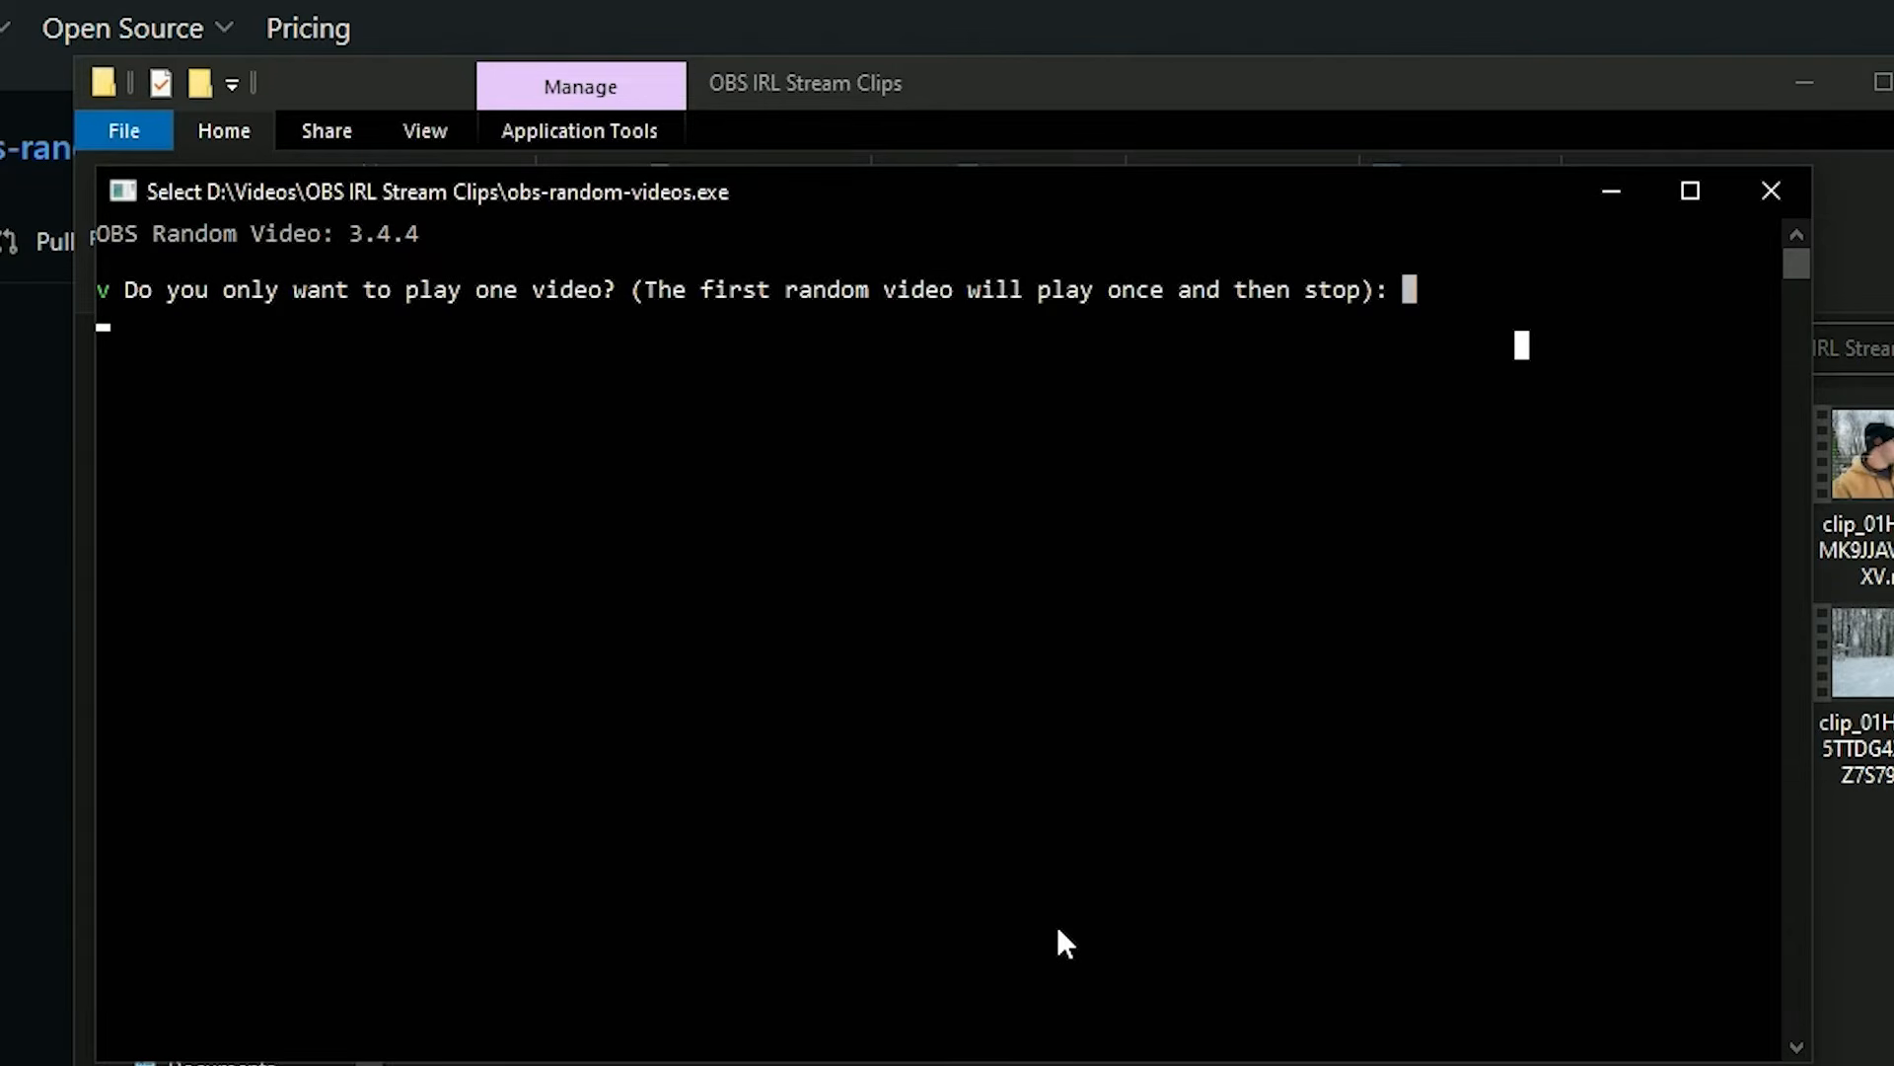
{"action": "type", "text": "n"}
{"action": "key", "text": "Return"}
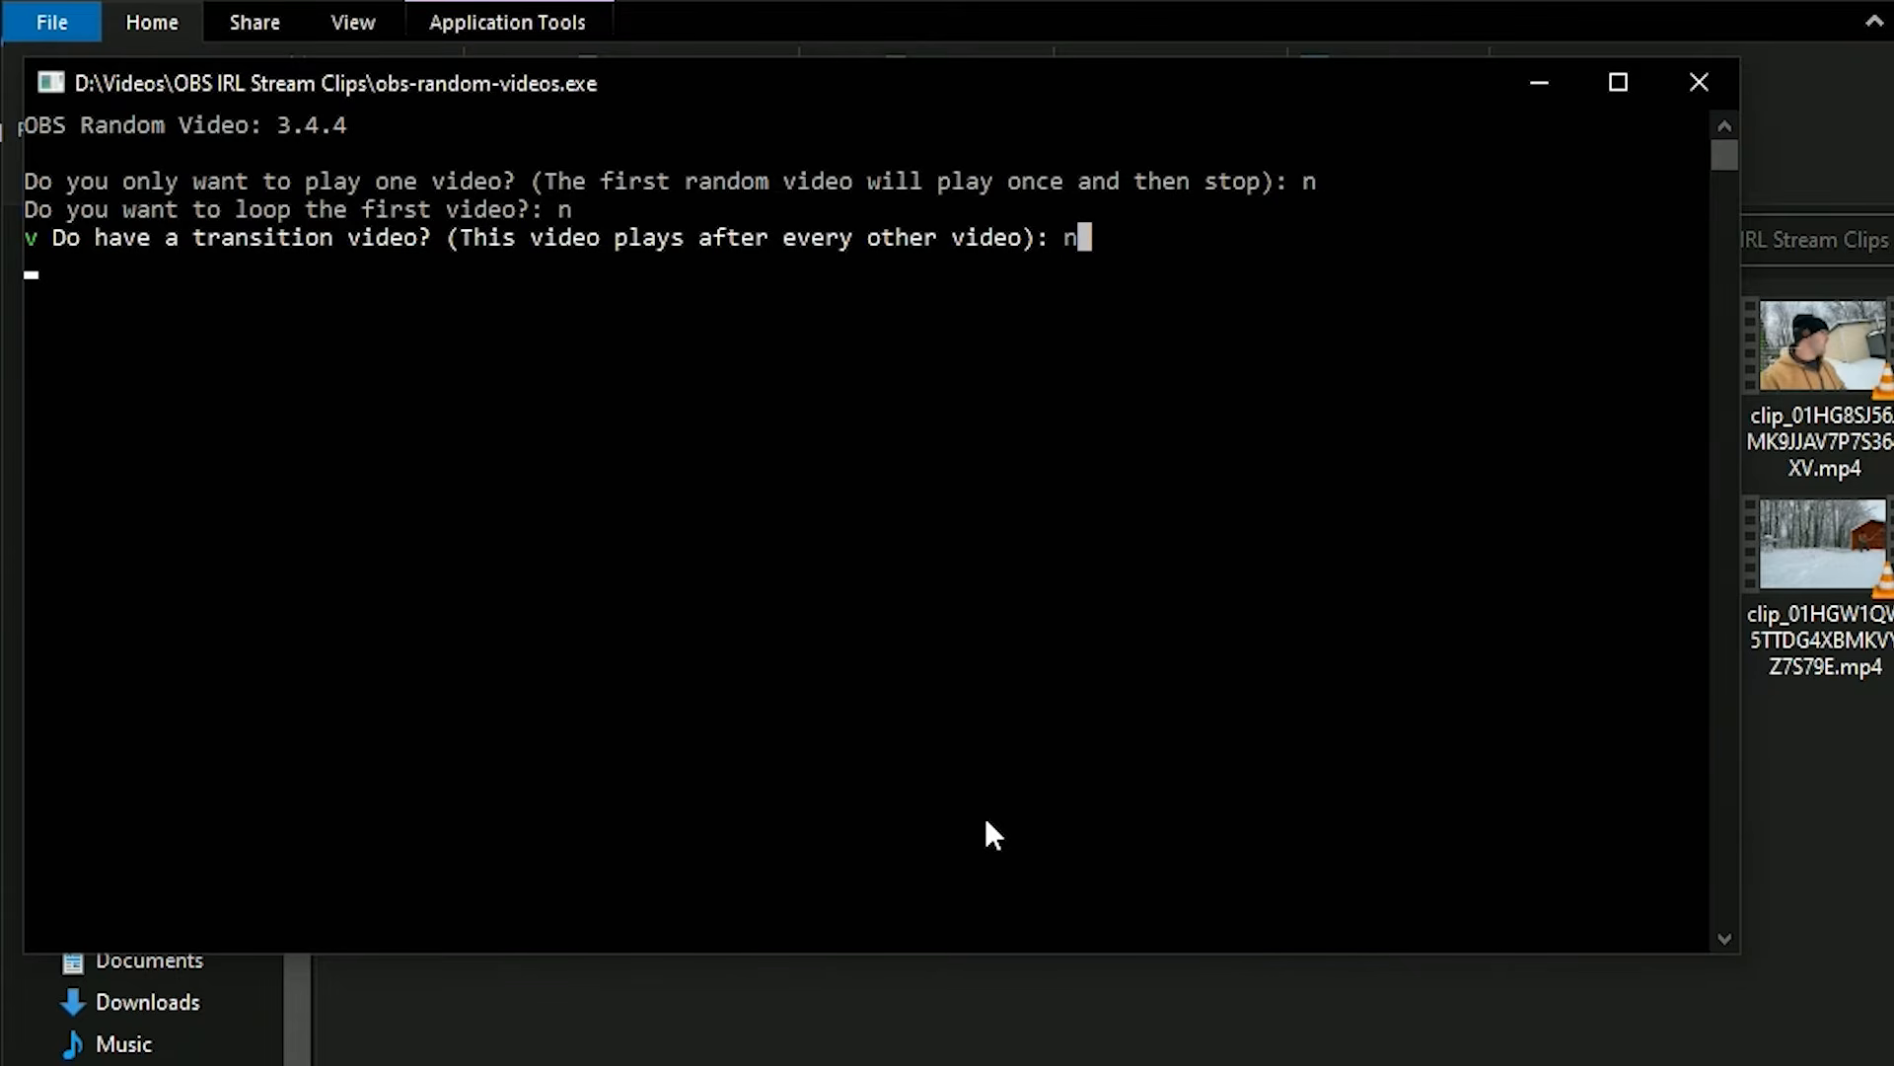
{"action": "key", "text": "Return"}
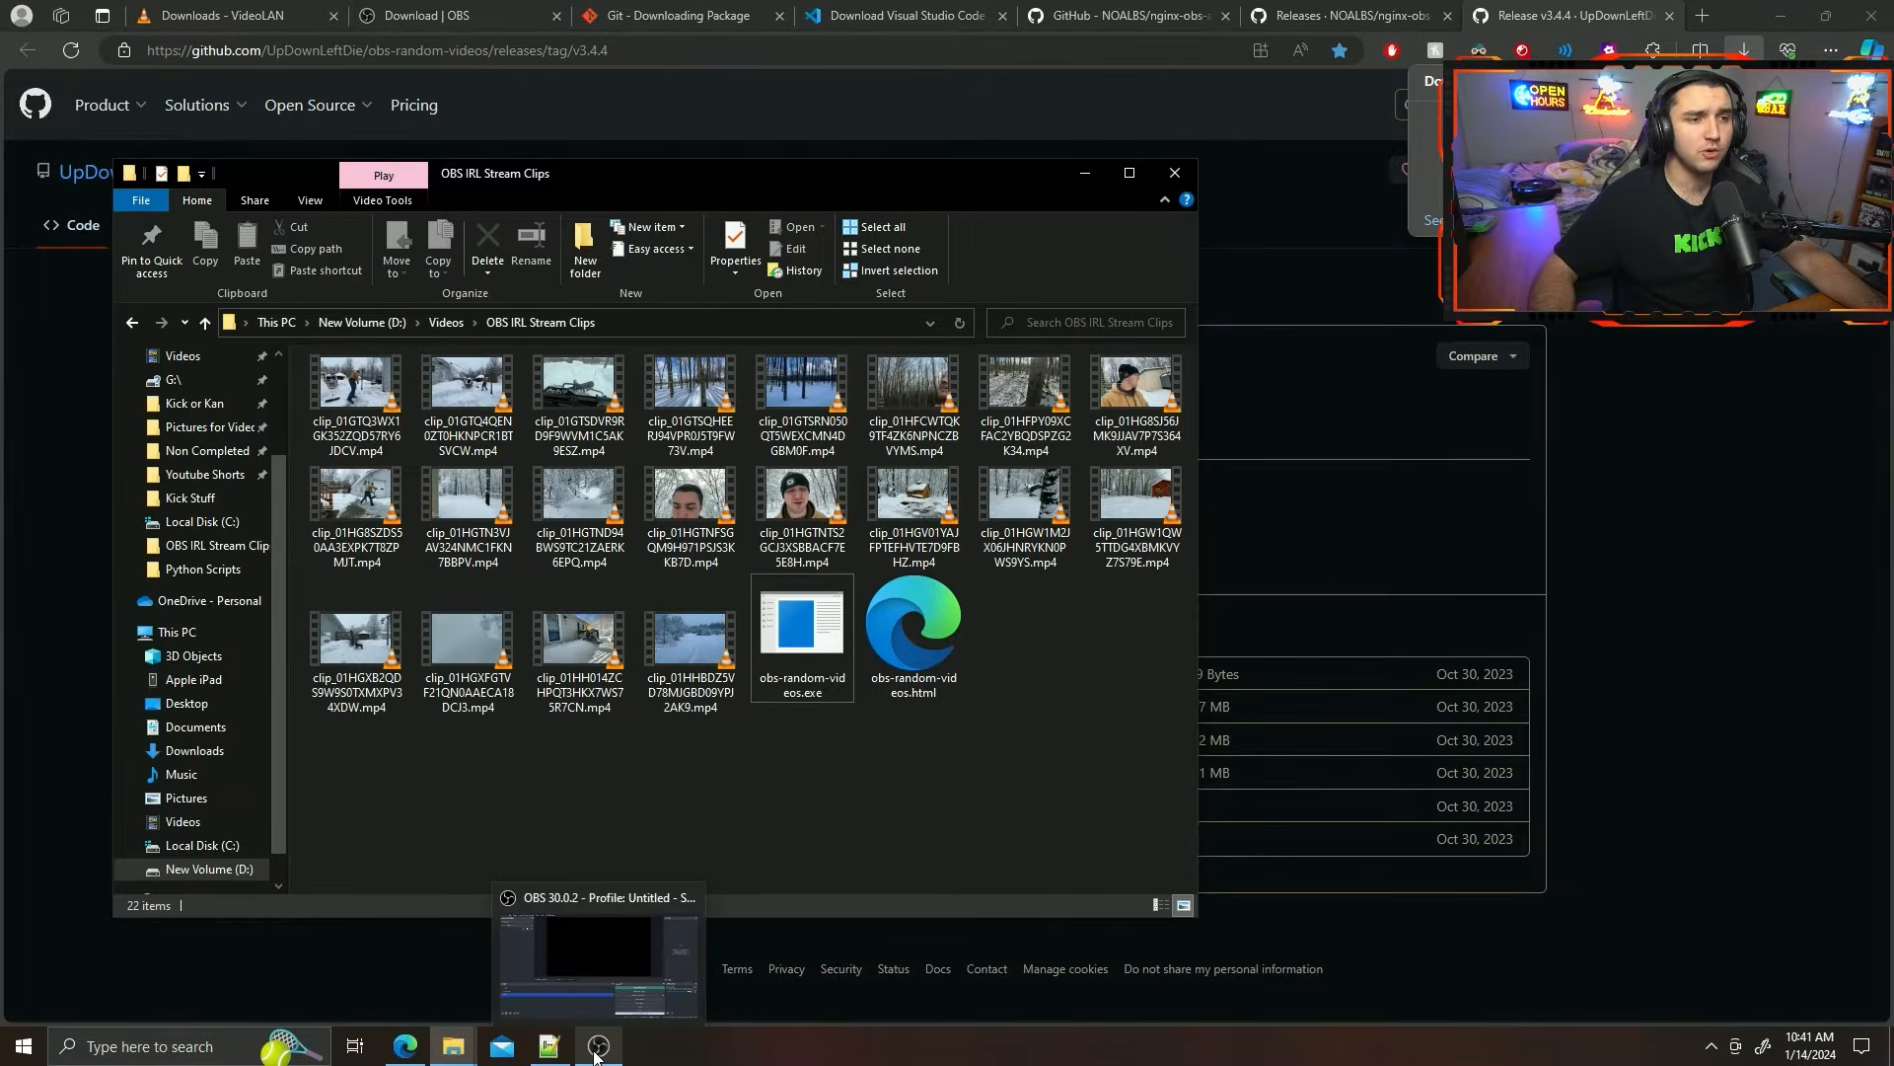
Switch to OBS and add a new Browser source named Clip Player to the brb scene.
{"action": "left_click", "coordinate": [597, 1048]}
{"action": "left_click", "coordinate": [1591, 656]}
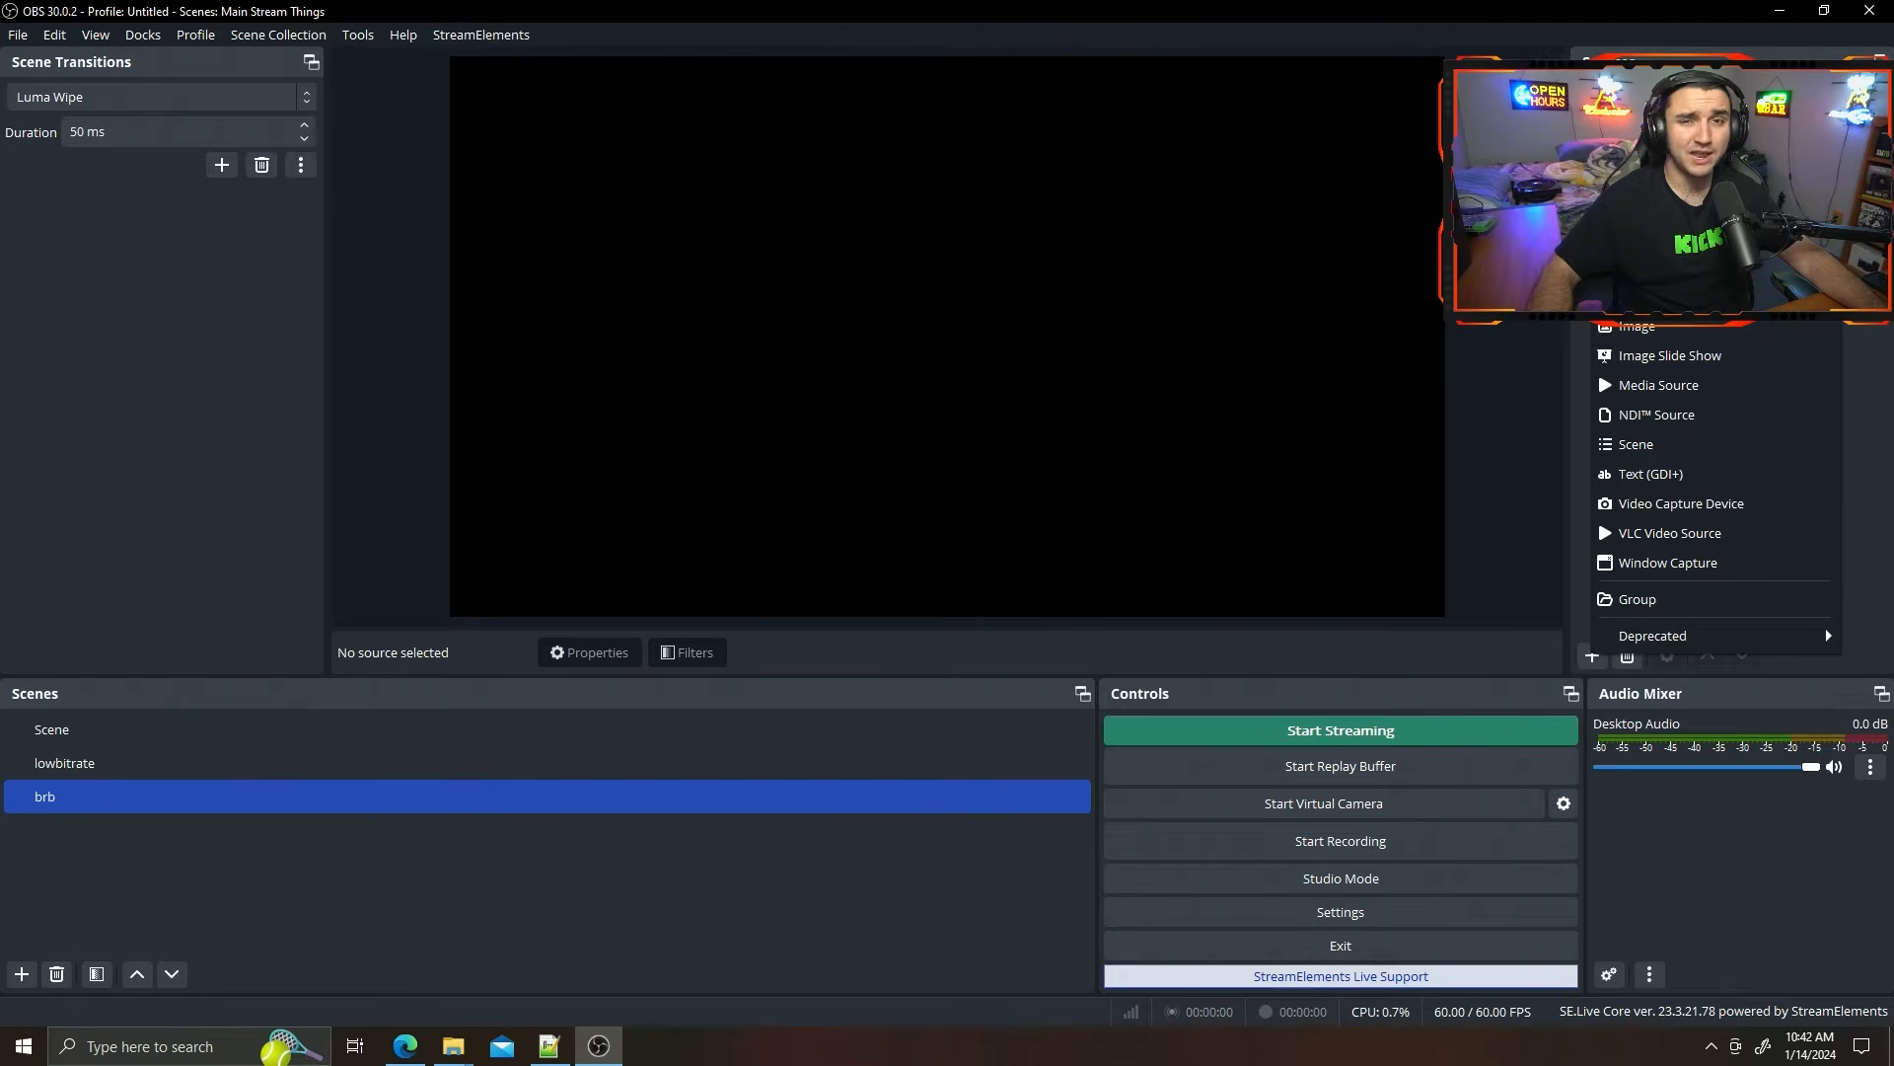
{"action": "left_click", "coordinate": [1658, 208]}
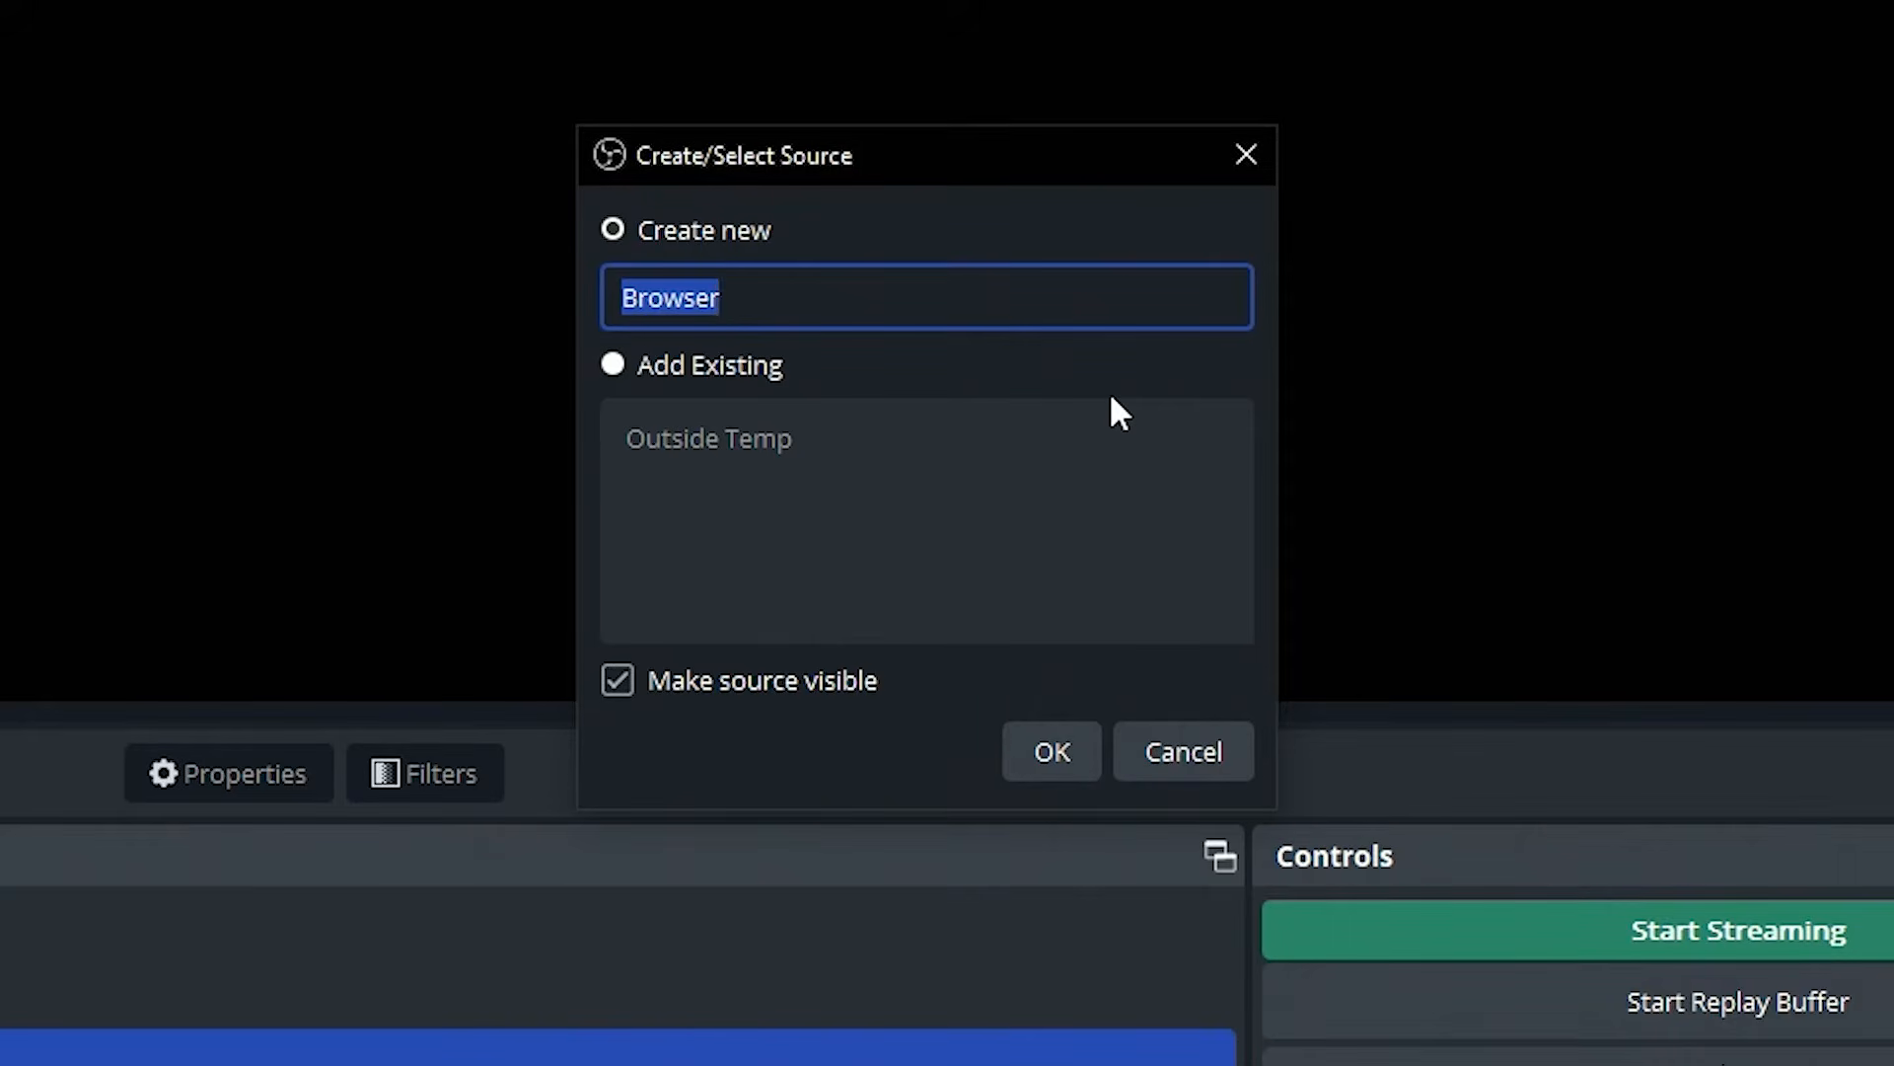
{"action": "type", "text": "Clip Play"}
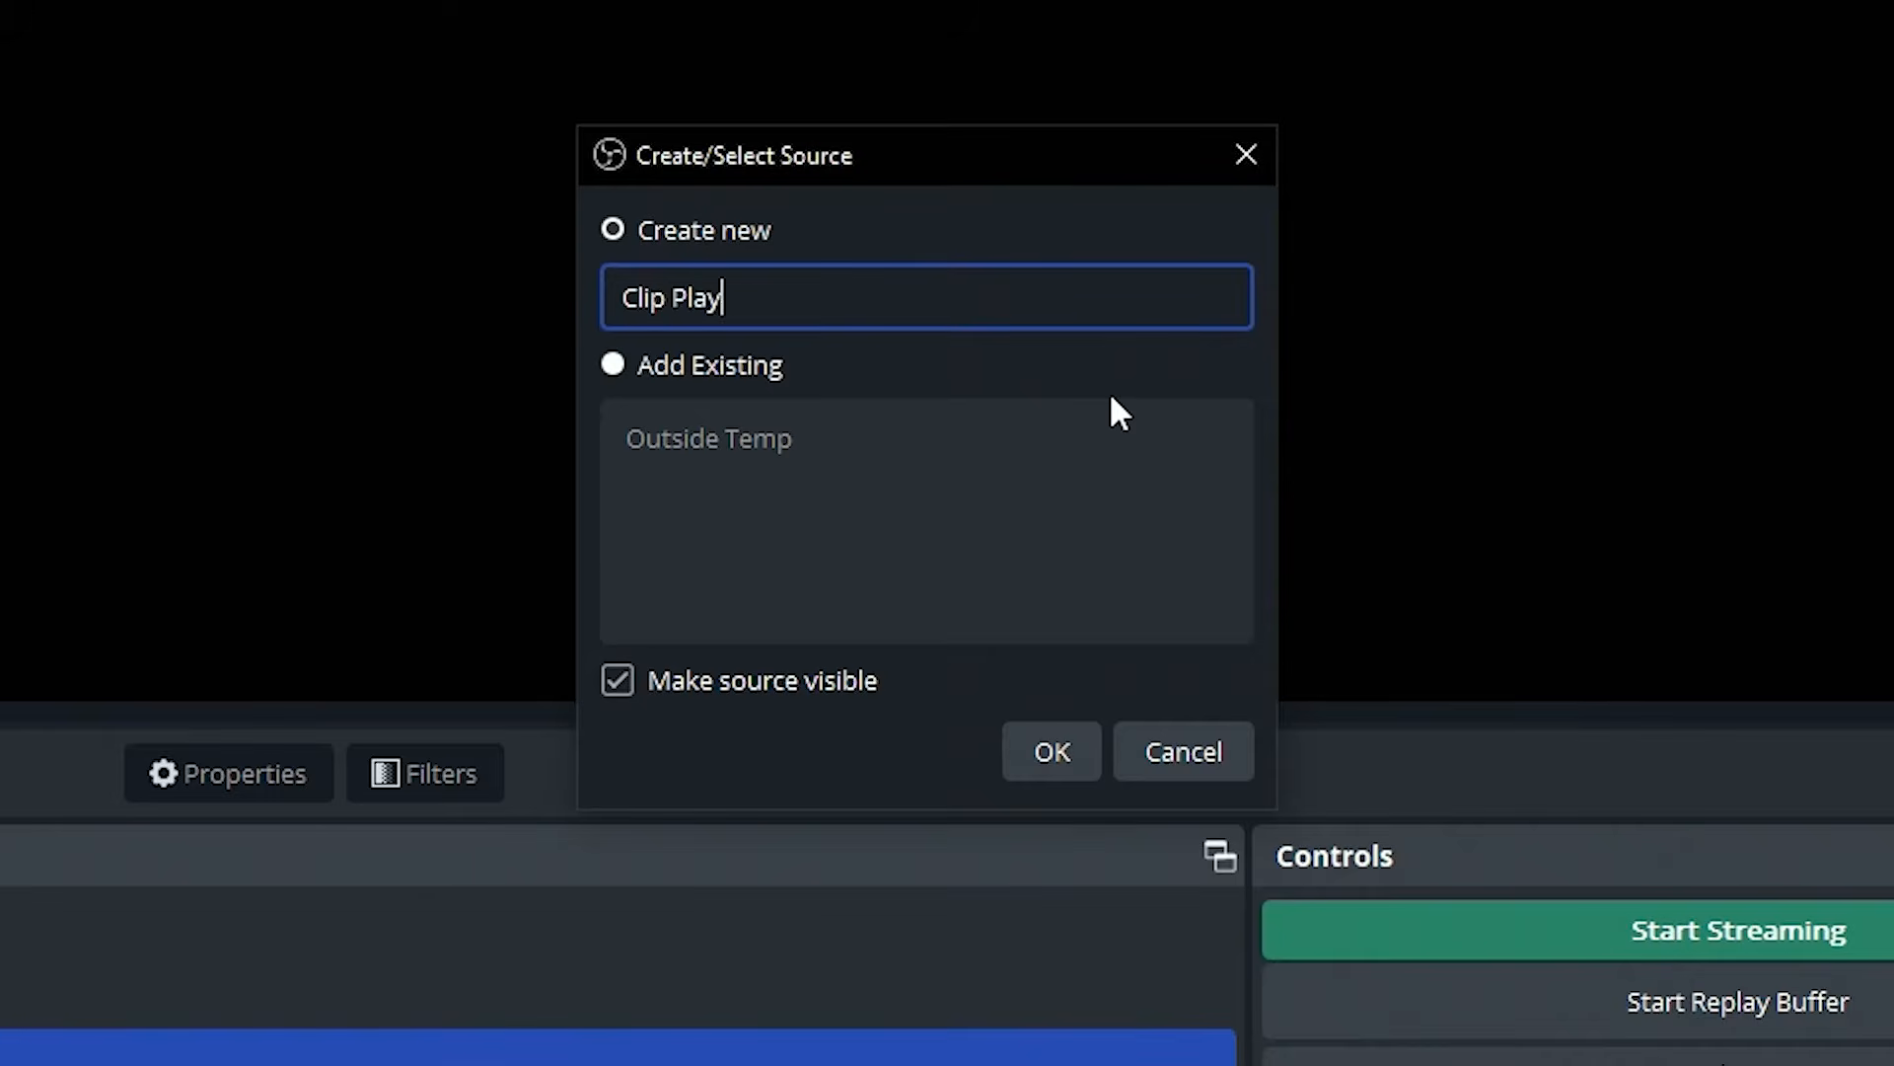
{"action": "type", "text": "er"}
{"action": "key", "text": "Return"}
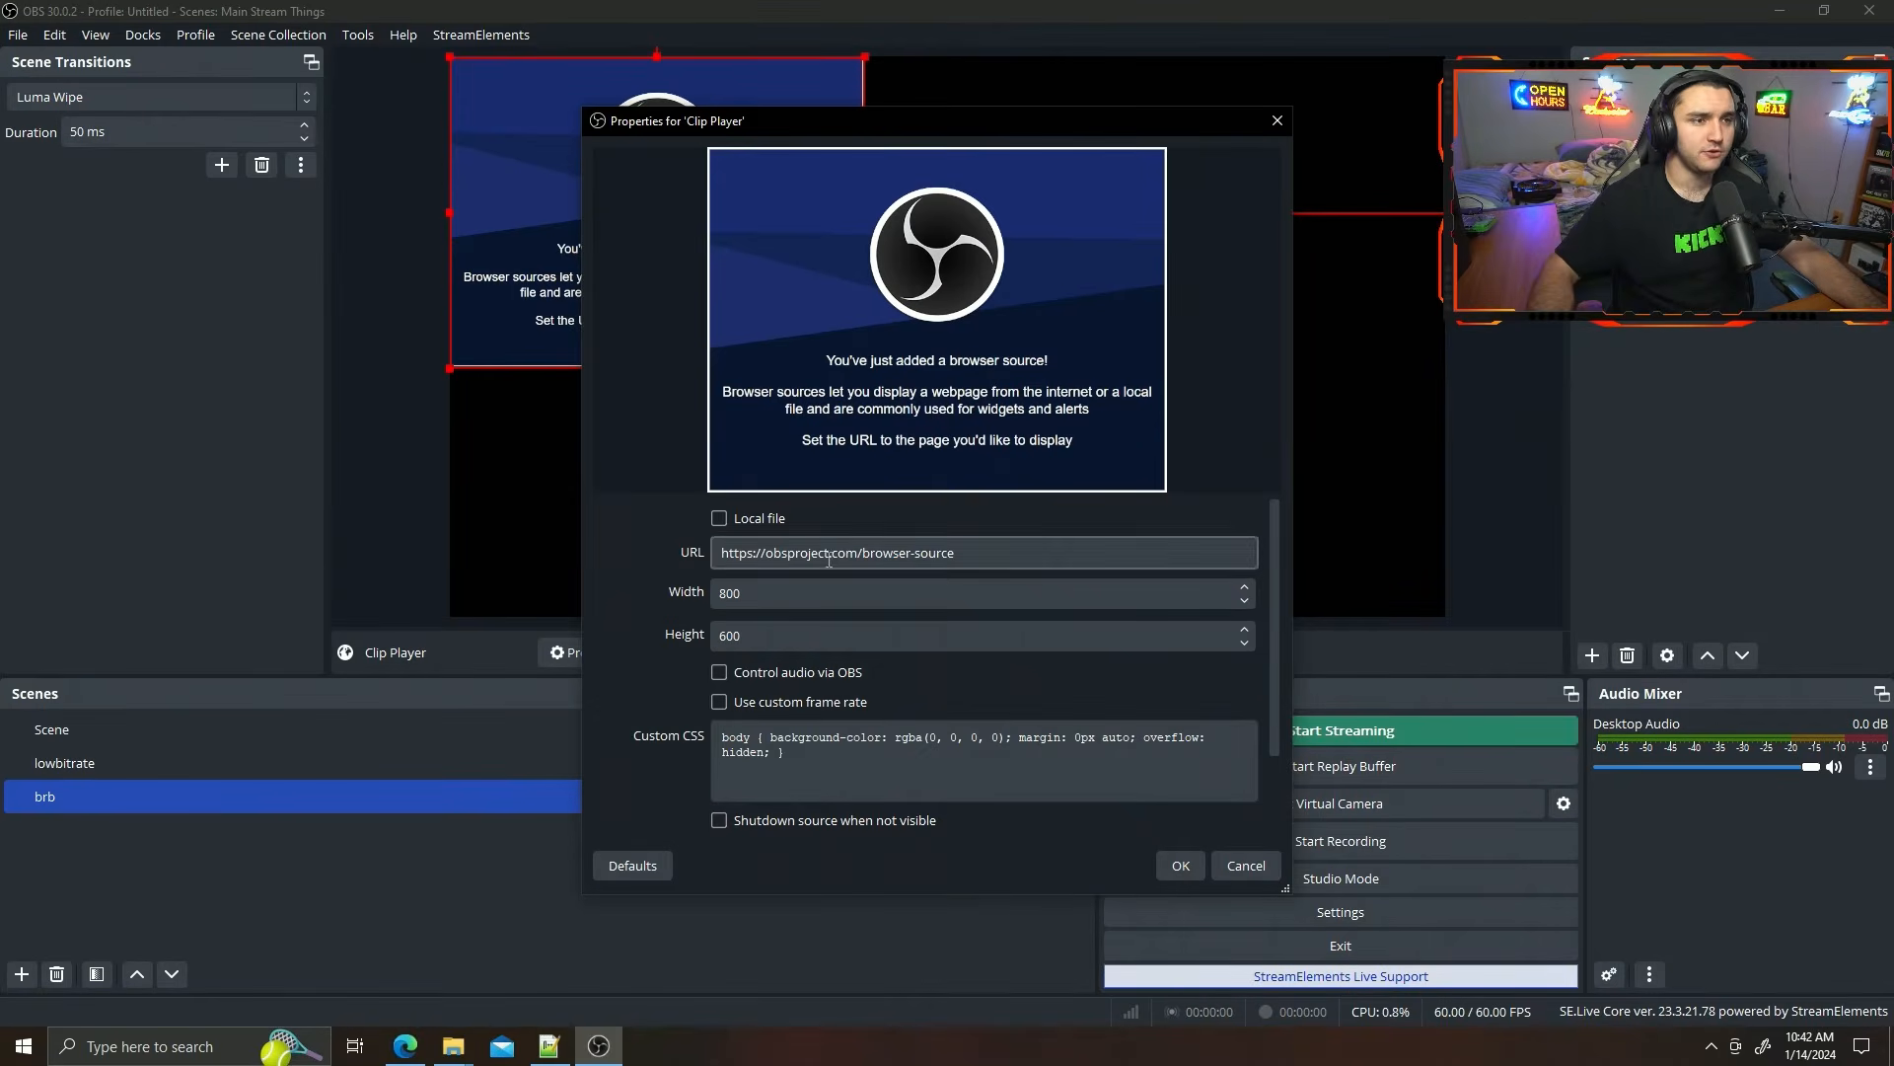
Set Clip Player to 1920 by 1080 with OBS audio control, shutdown when not visible, and browser refresh when the scene becomes active.
{"action": "left_click", "coordinate": [750, 592]}
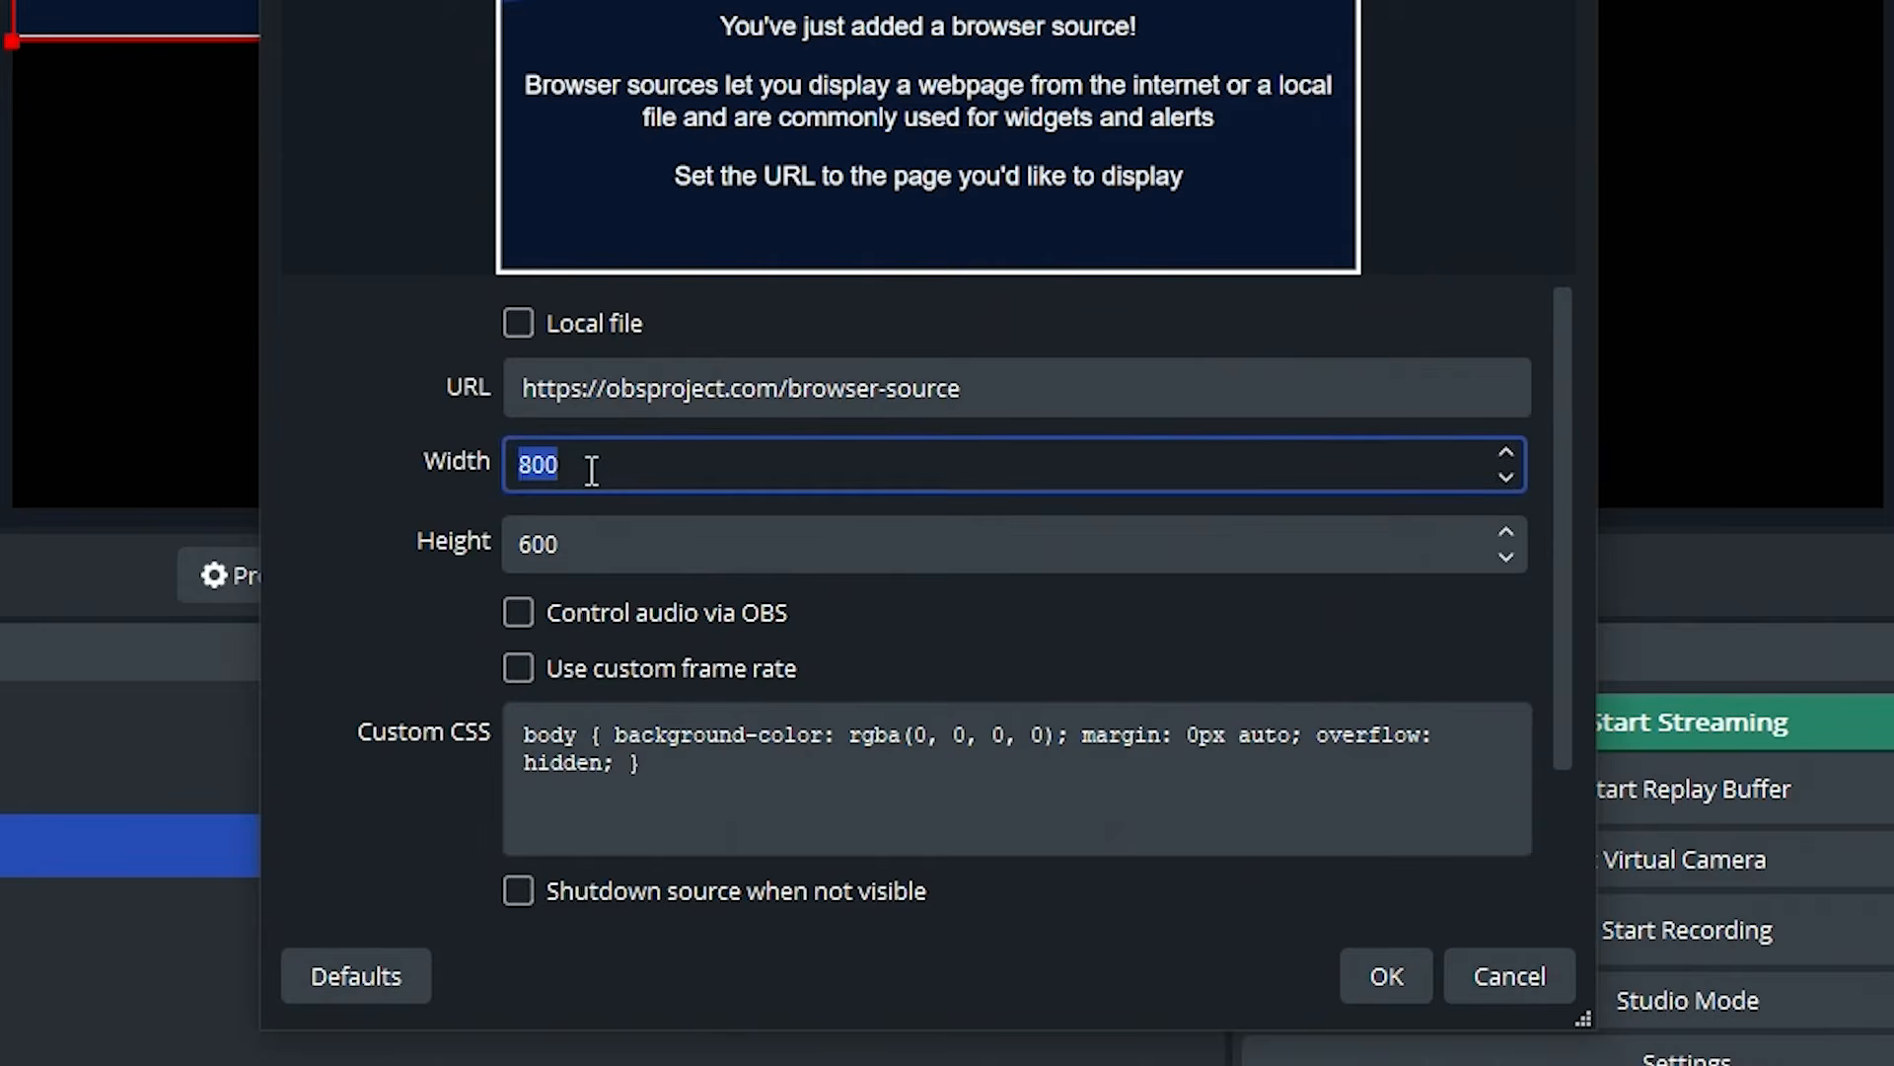
{"action": "key", "text": "Tab"}
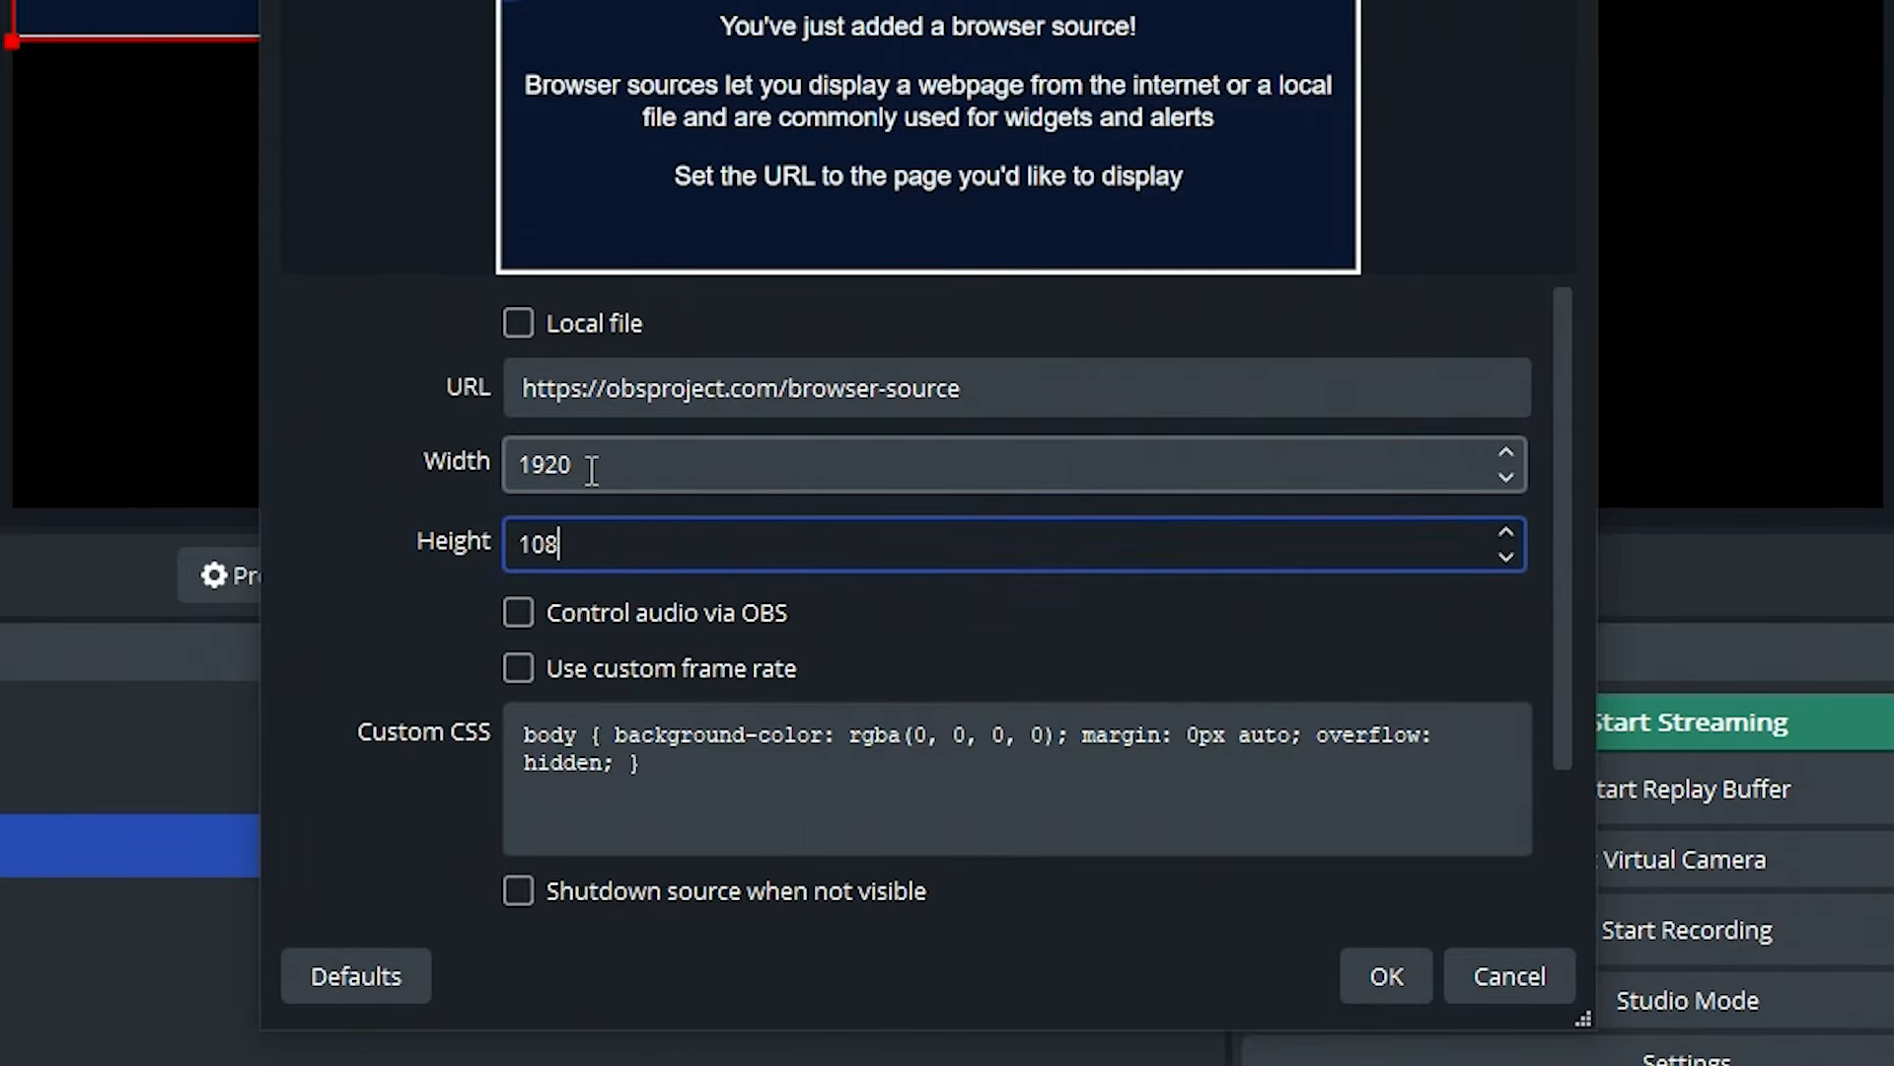
{"action": "scroll", "coordinate": [414, 543], "scroll_direction": "down", "scroll_amount": 2}
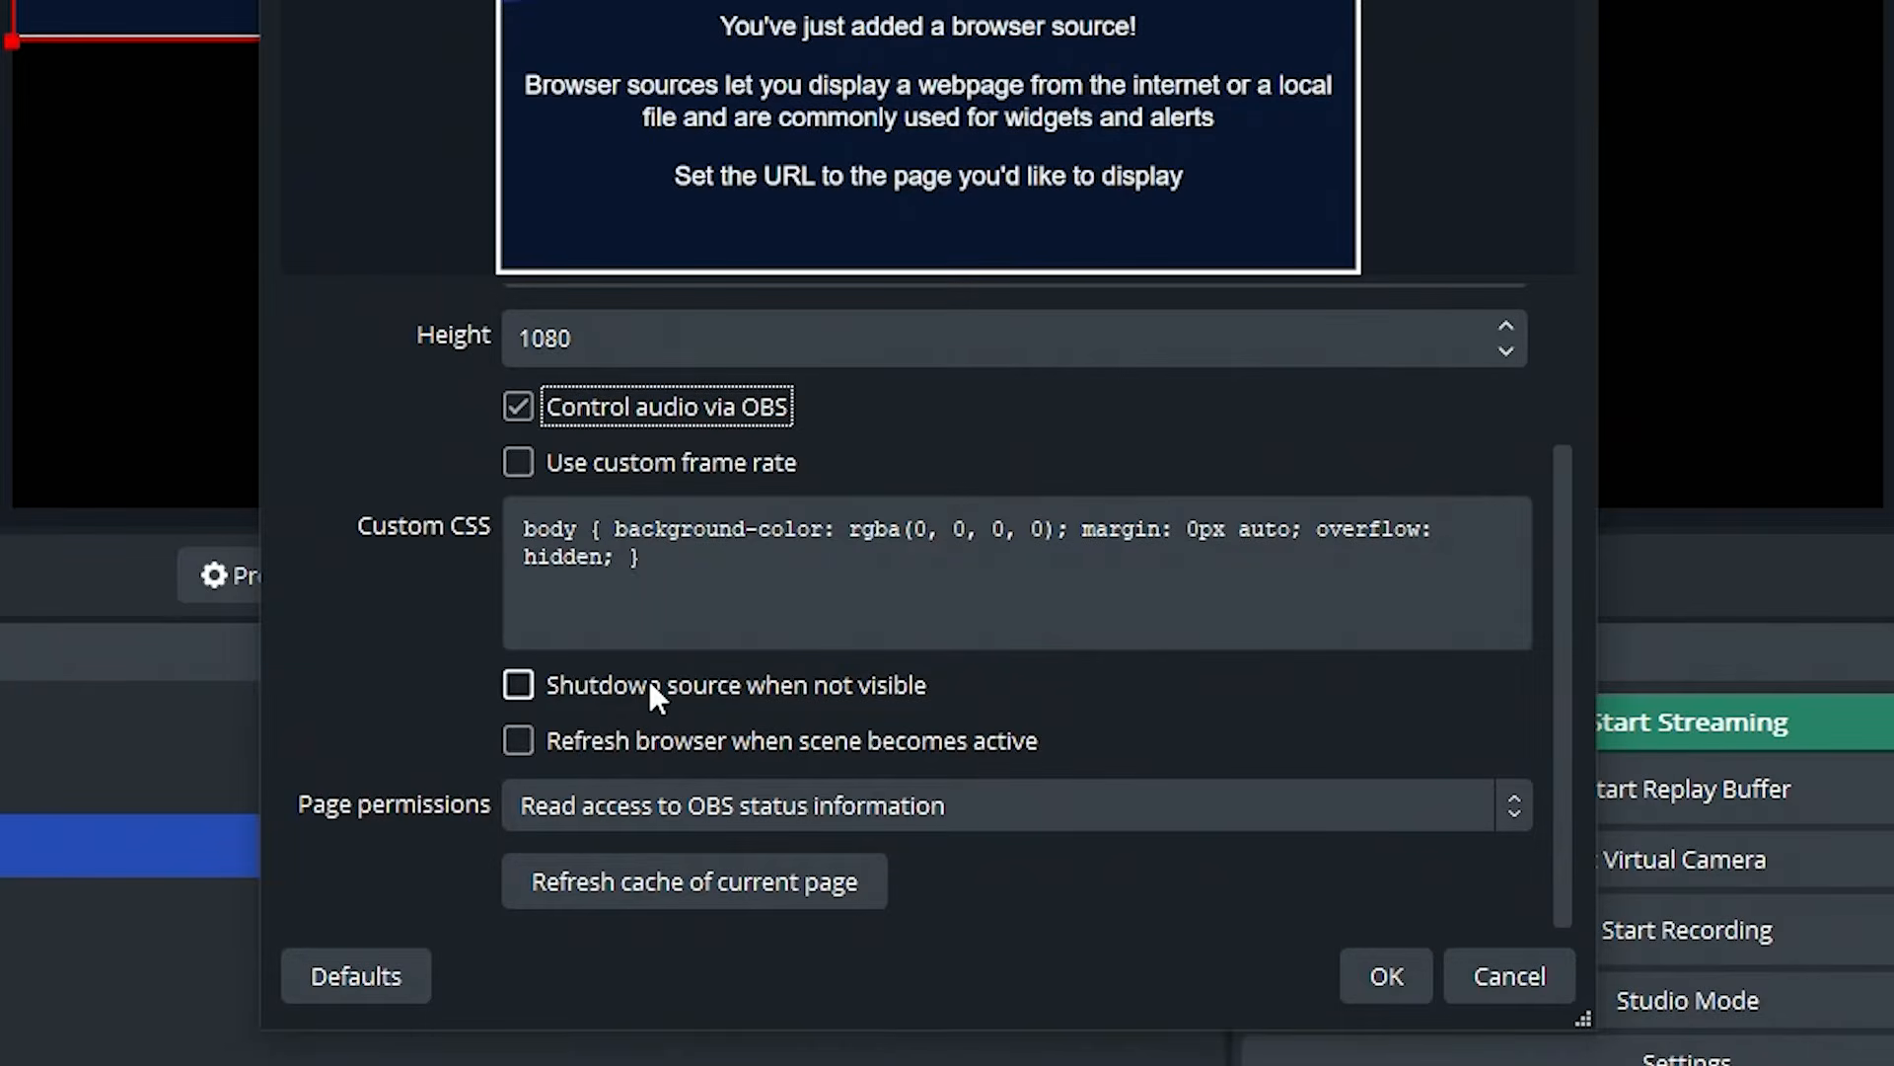
{"action": "left_click", "coordinate": [651, 686]}
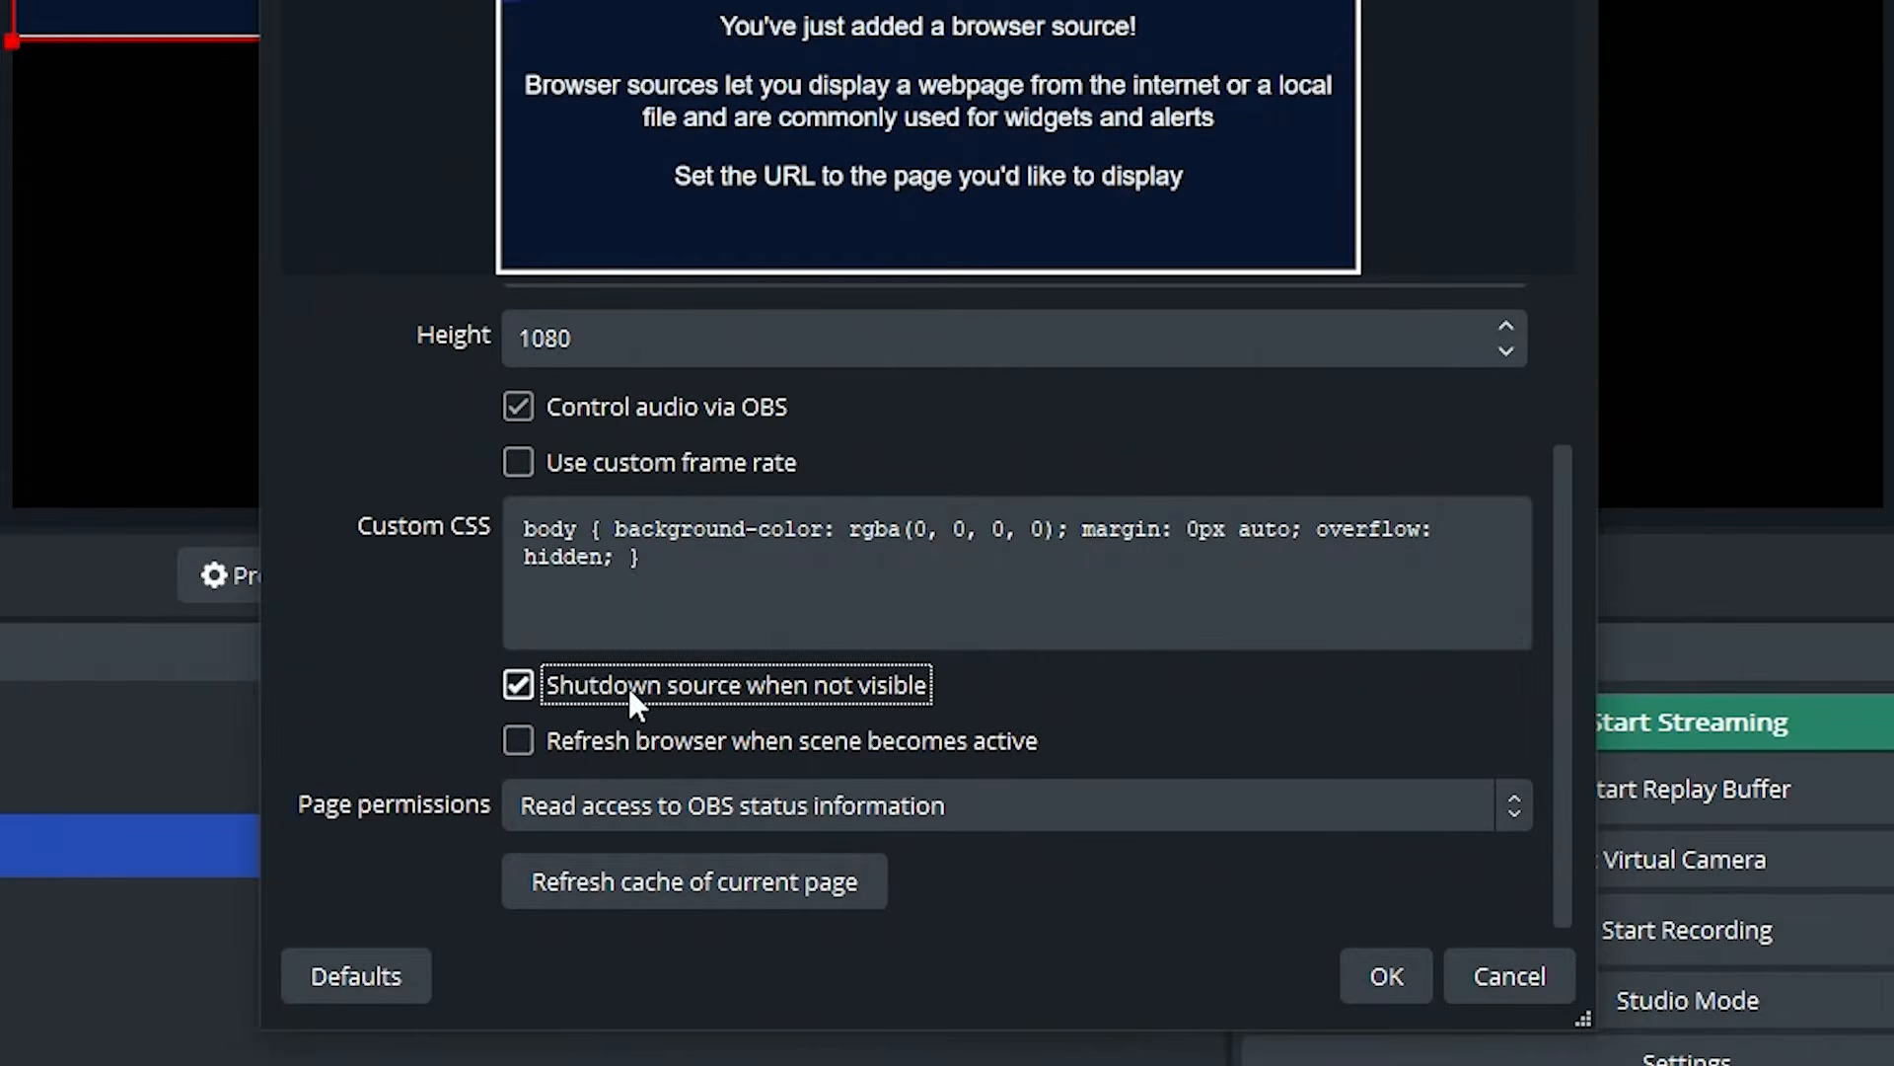
{"action": "left_click", "coordinate": [676, 750]}
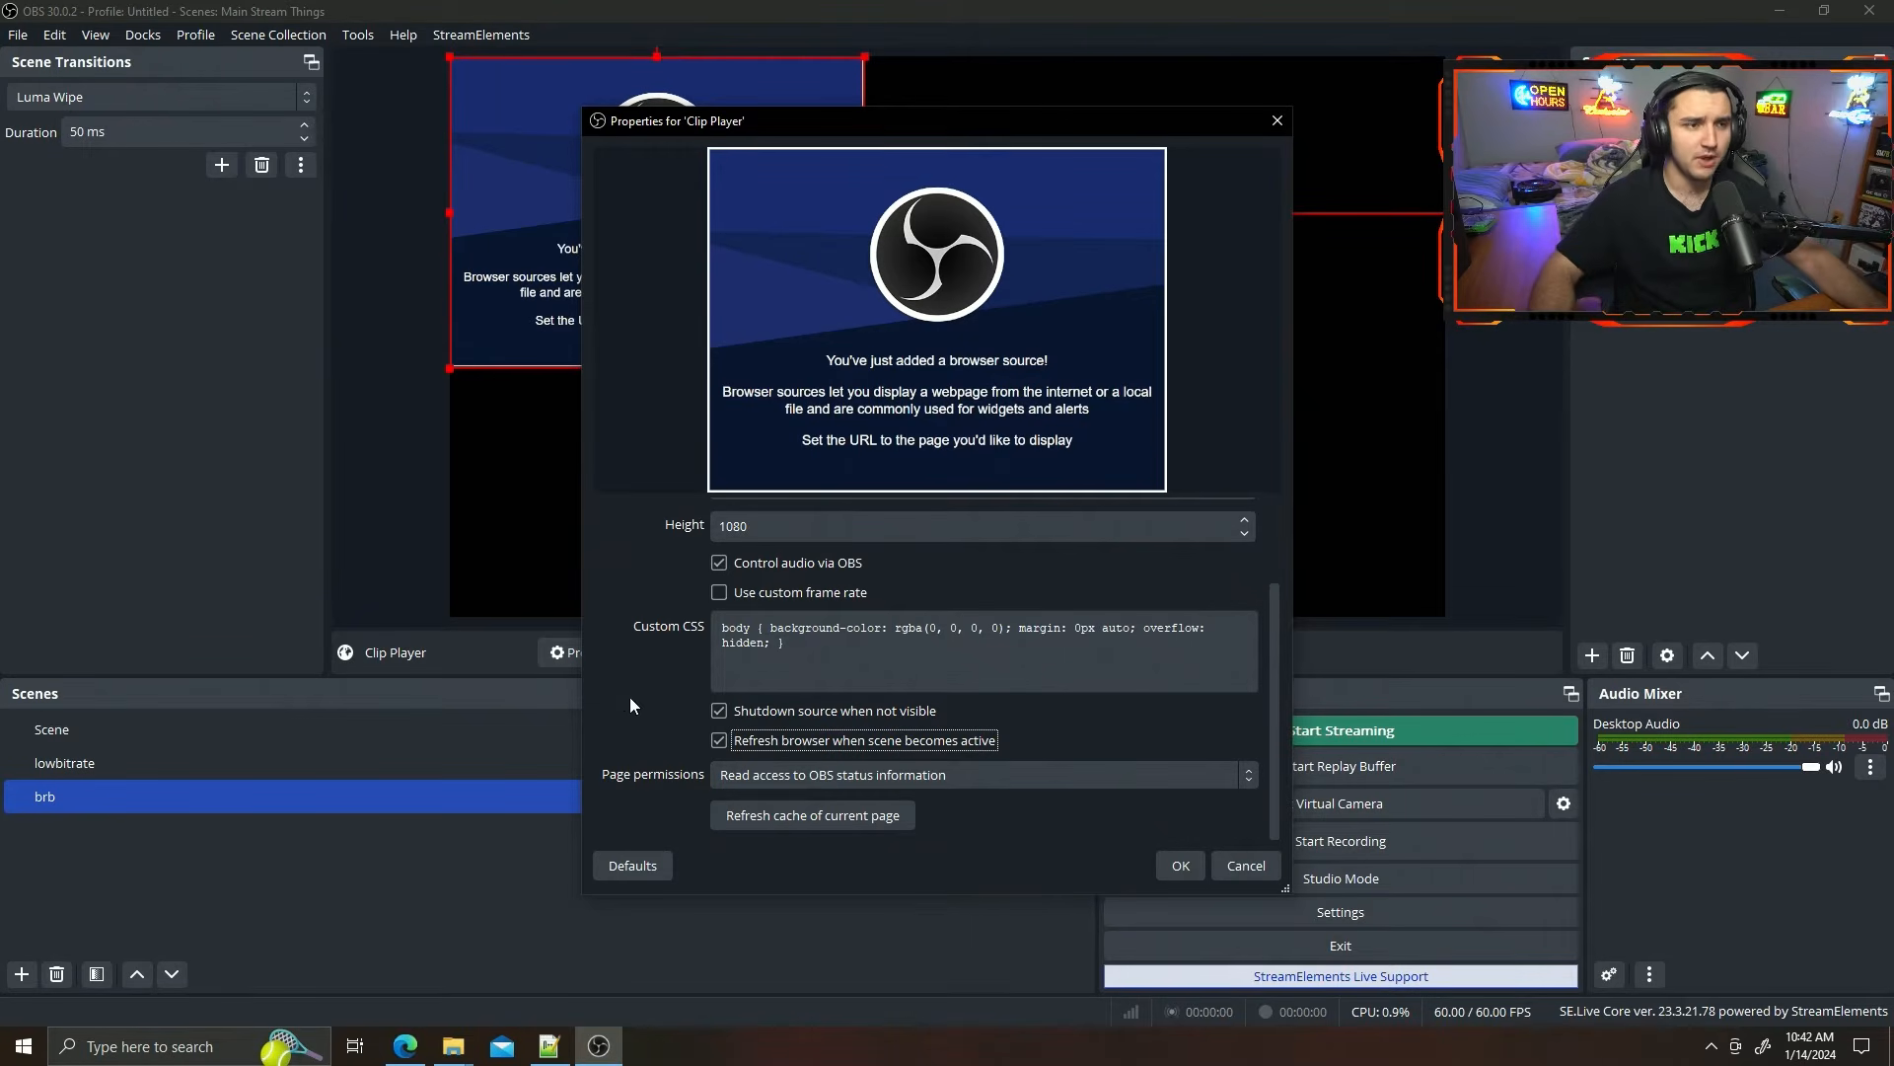
Make Clip Player use a local file and choose obs-random-videos.html from the OBS IRL Stream Clips folder in Videos.
{"action": "scroll", "coordinate": [624, 679], "scroll_direction": "up", "scroll_amount": 2}
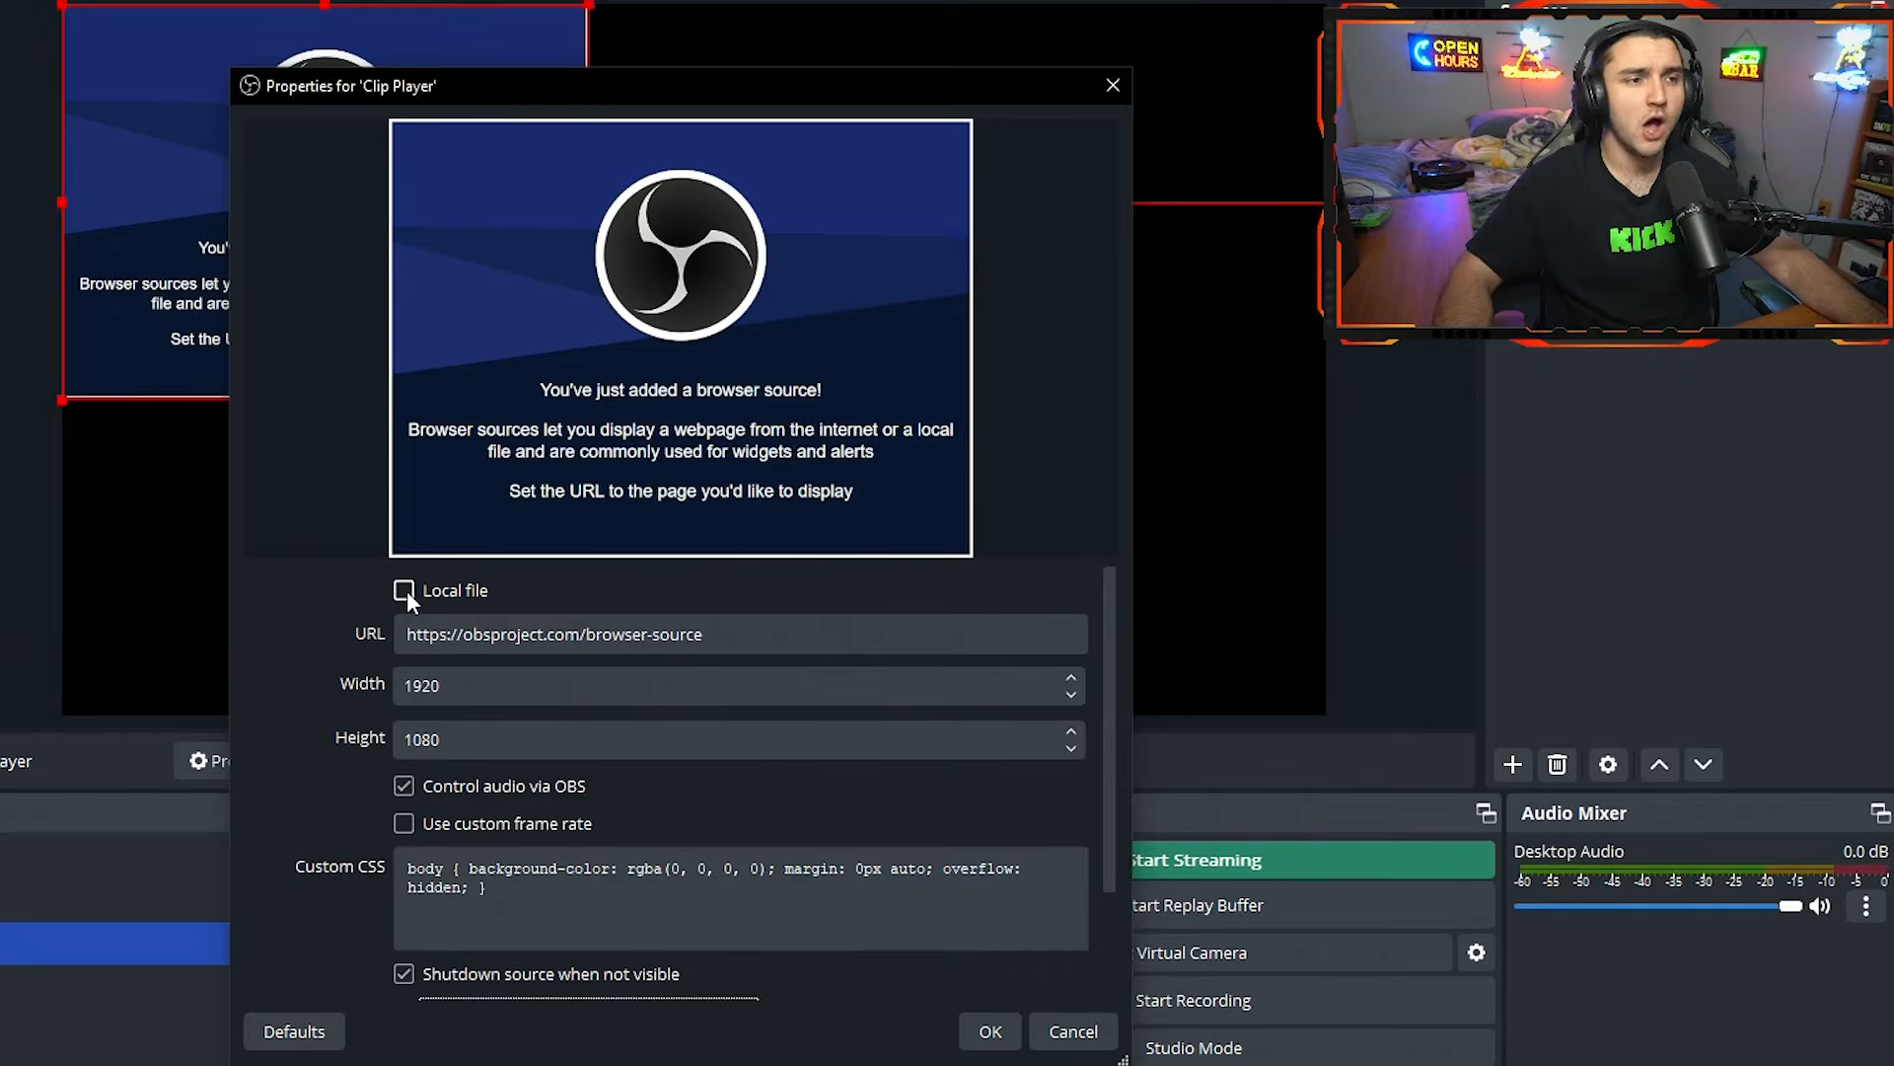
{"action": "left_click", "coordinate": [405, 590]}
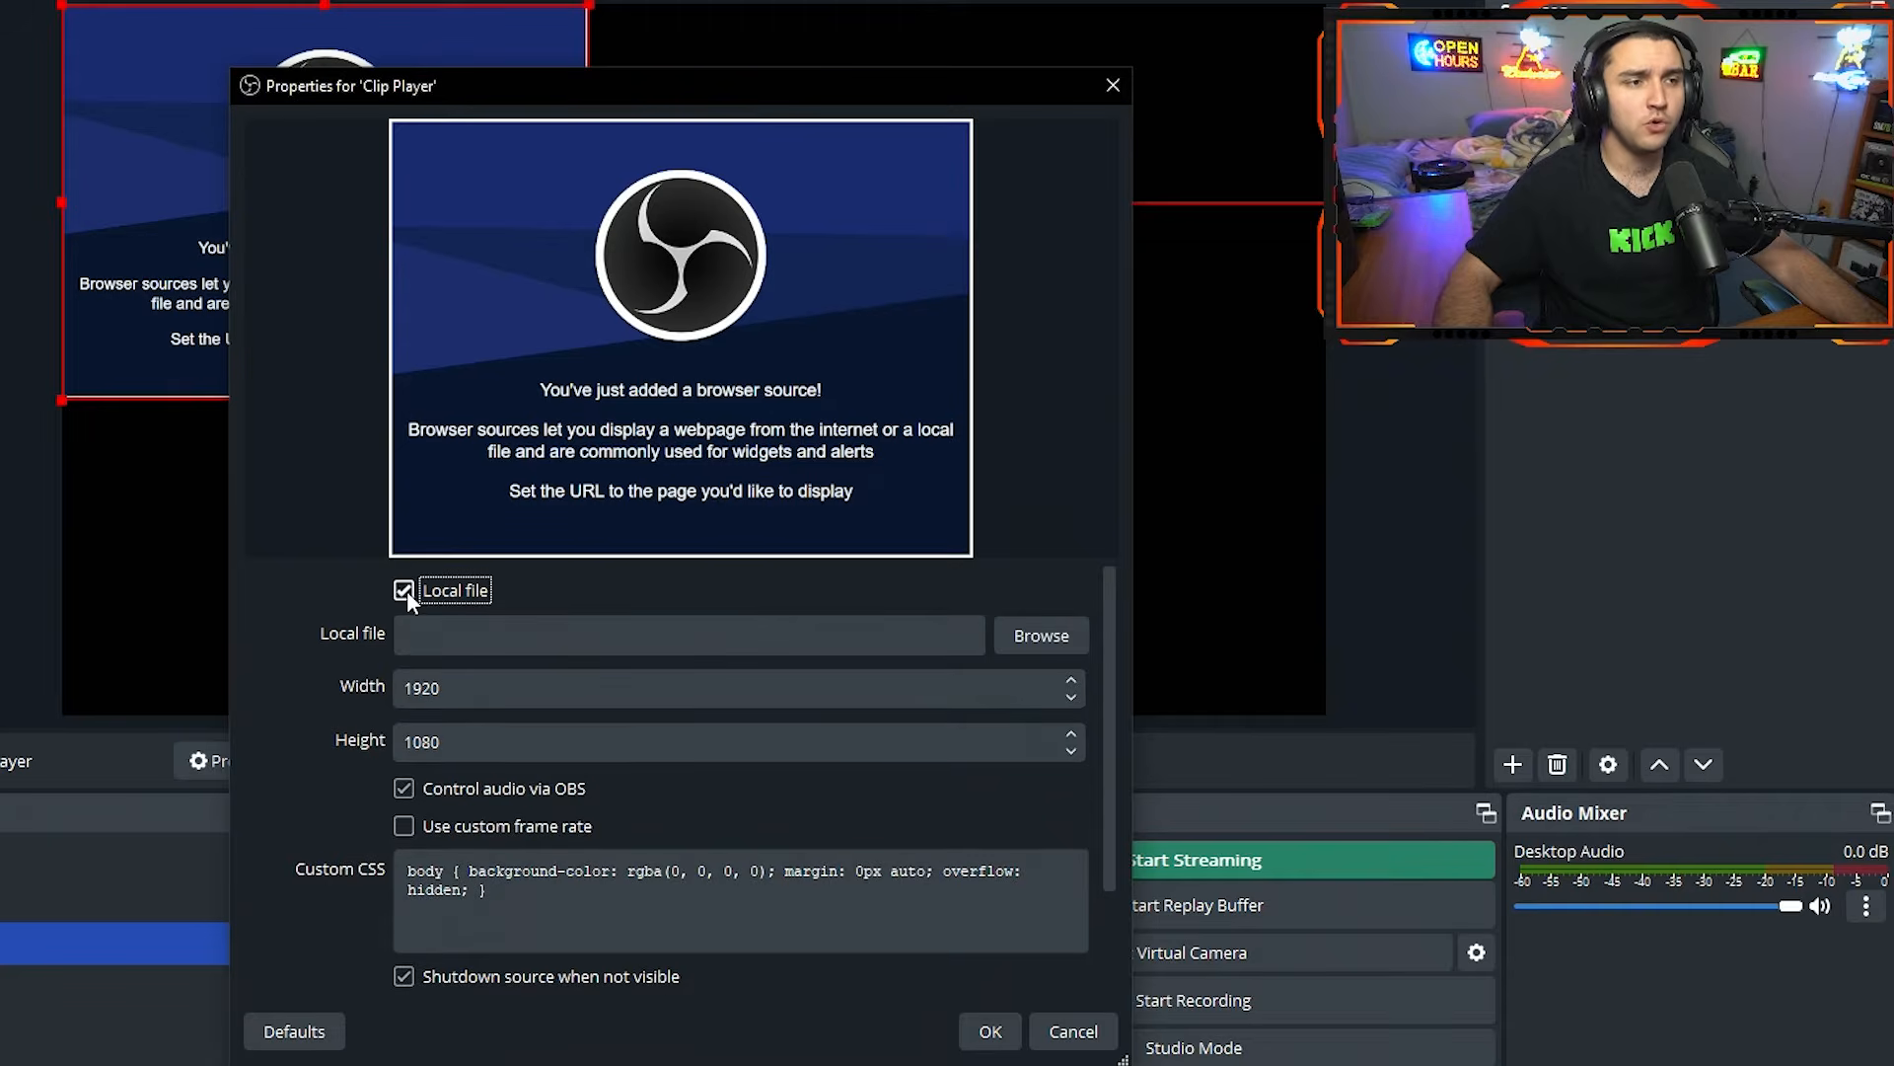
{"action": "left_click", "coordinate": [1044, 638]}
{"action": "scroll", "coordinate": [335, 414], "scroll_direction": "up", "scroll_amount": 5}
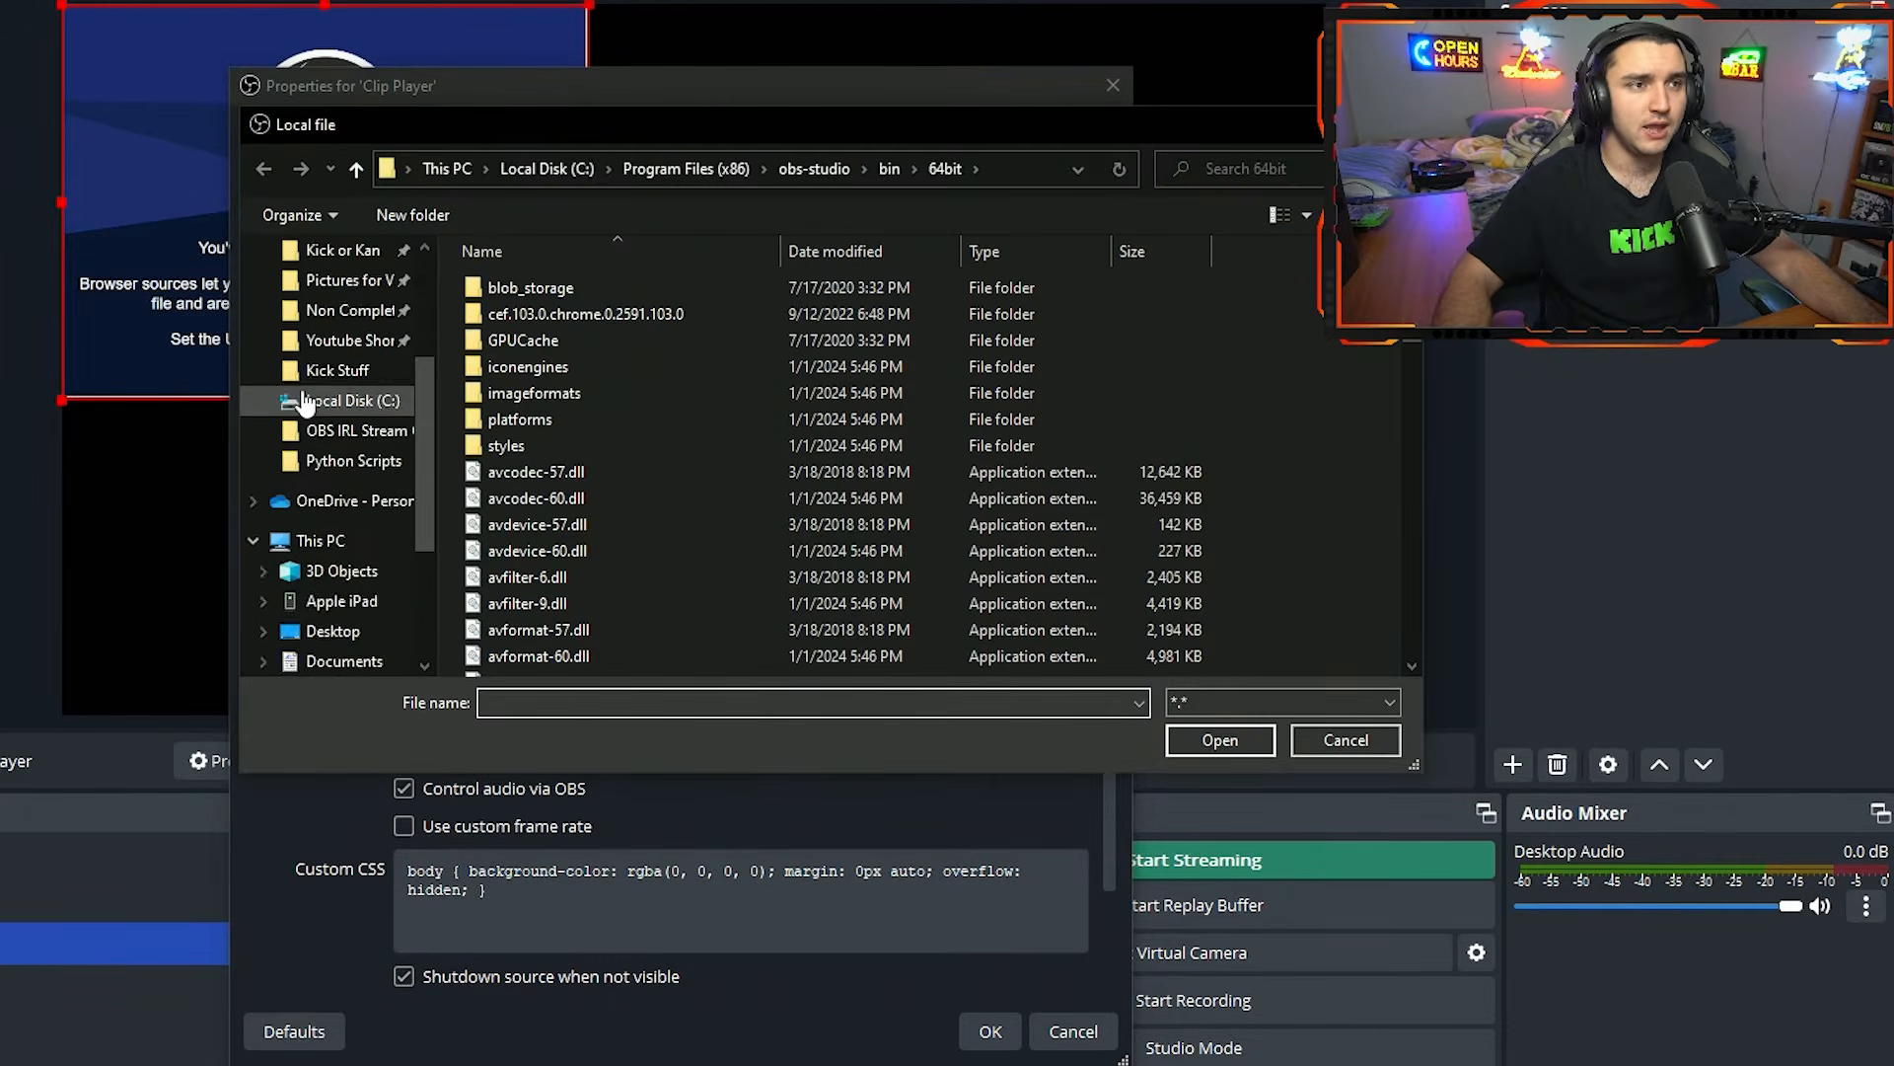
{"action": "left_click", "coordinate": [331, 421]}
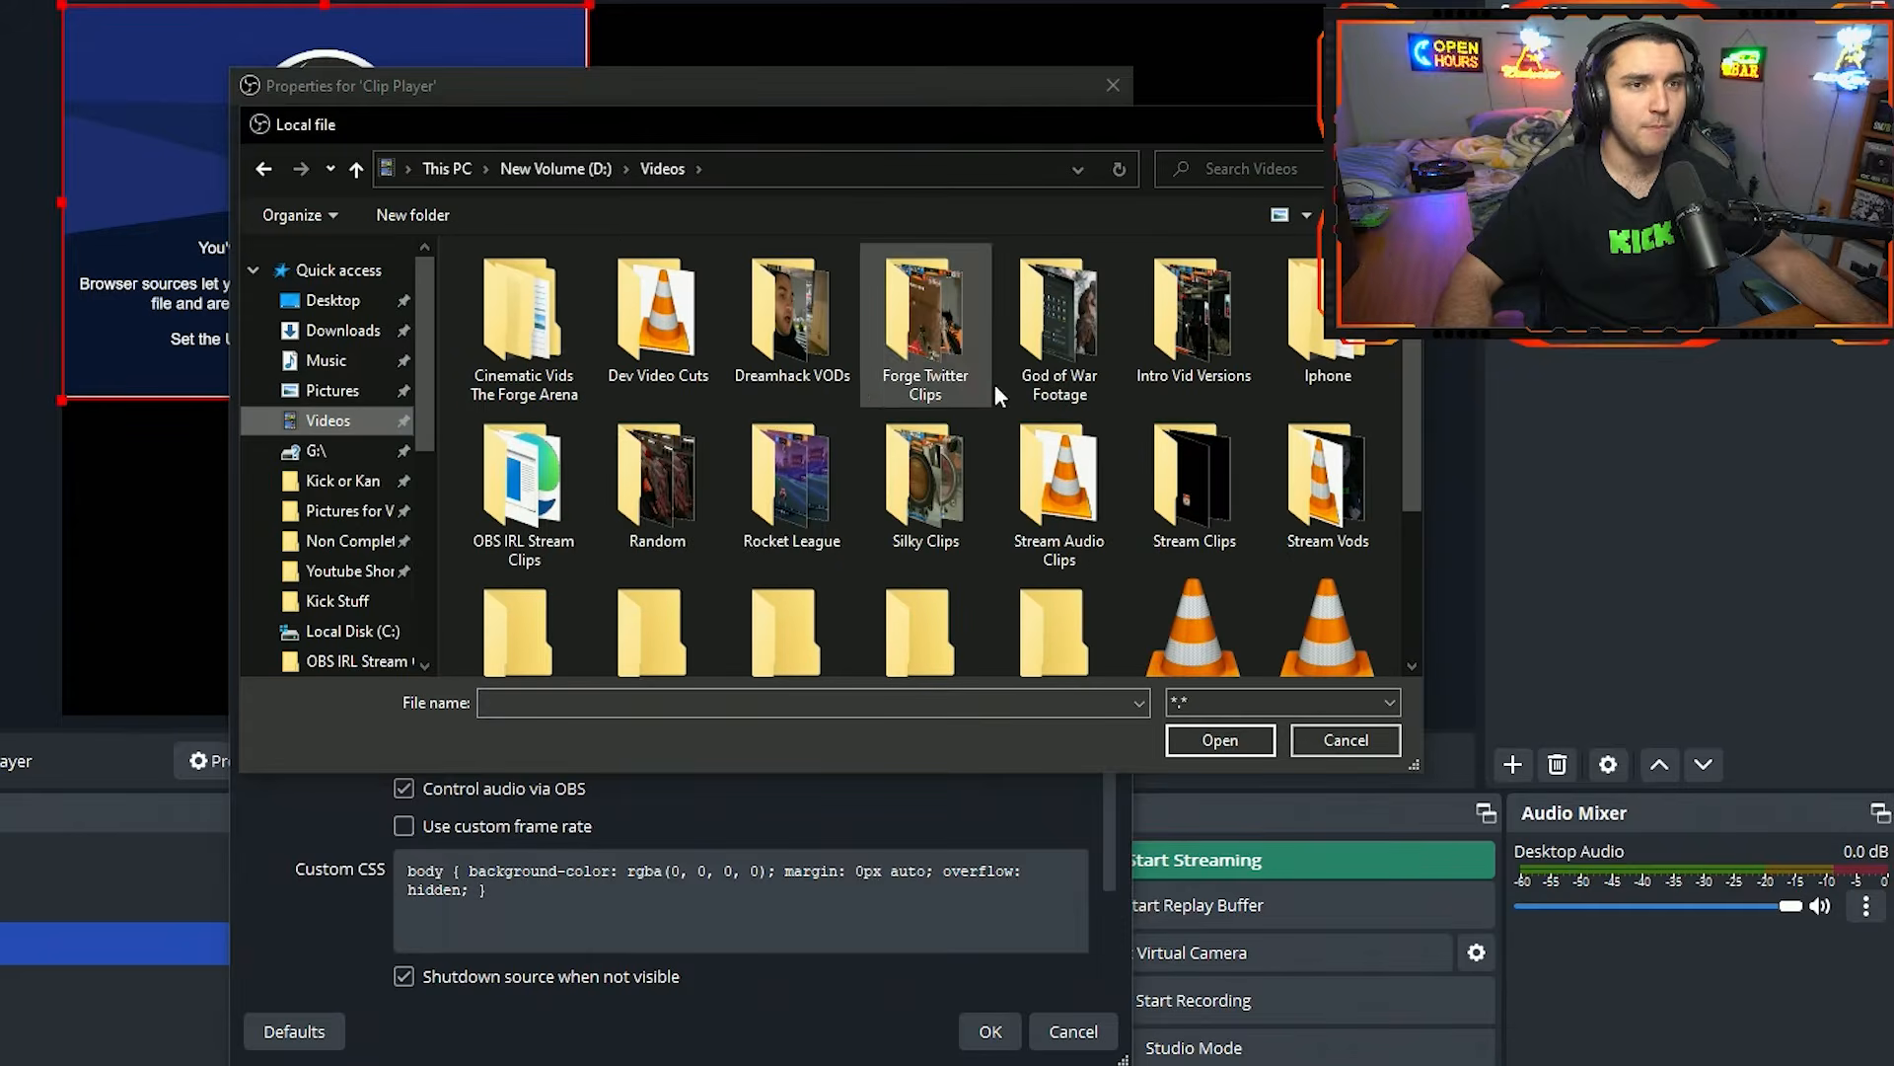
{"action": "double_click", "coordinate": [516, 498]}
{"action": "scroll", "coordinate": [921, 488], "scroll_direction": "down", "scroll_amount": 3}
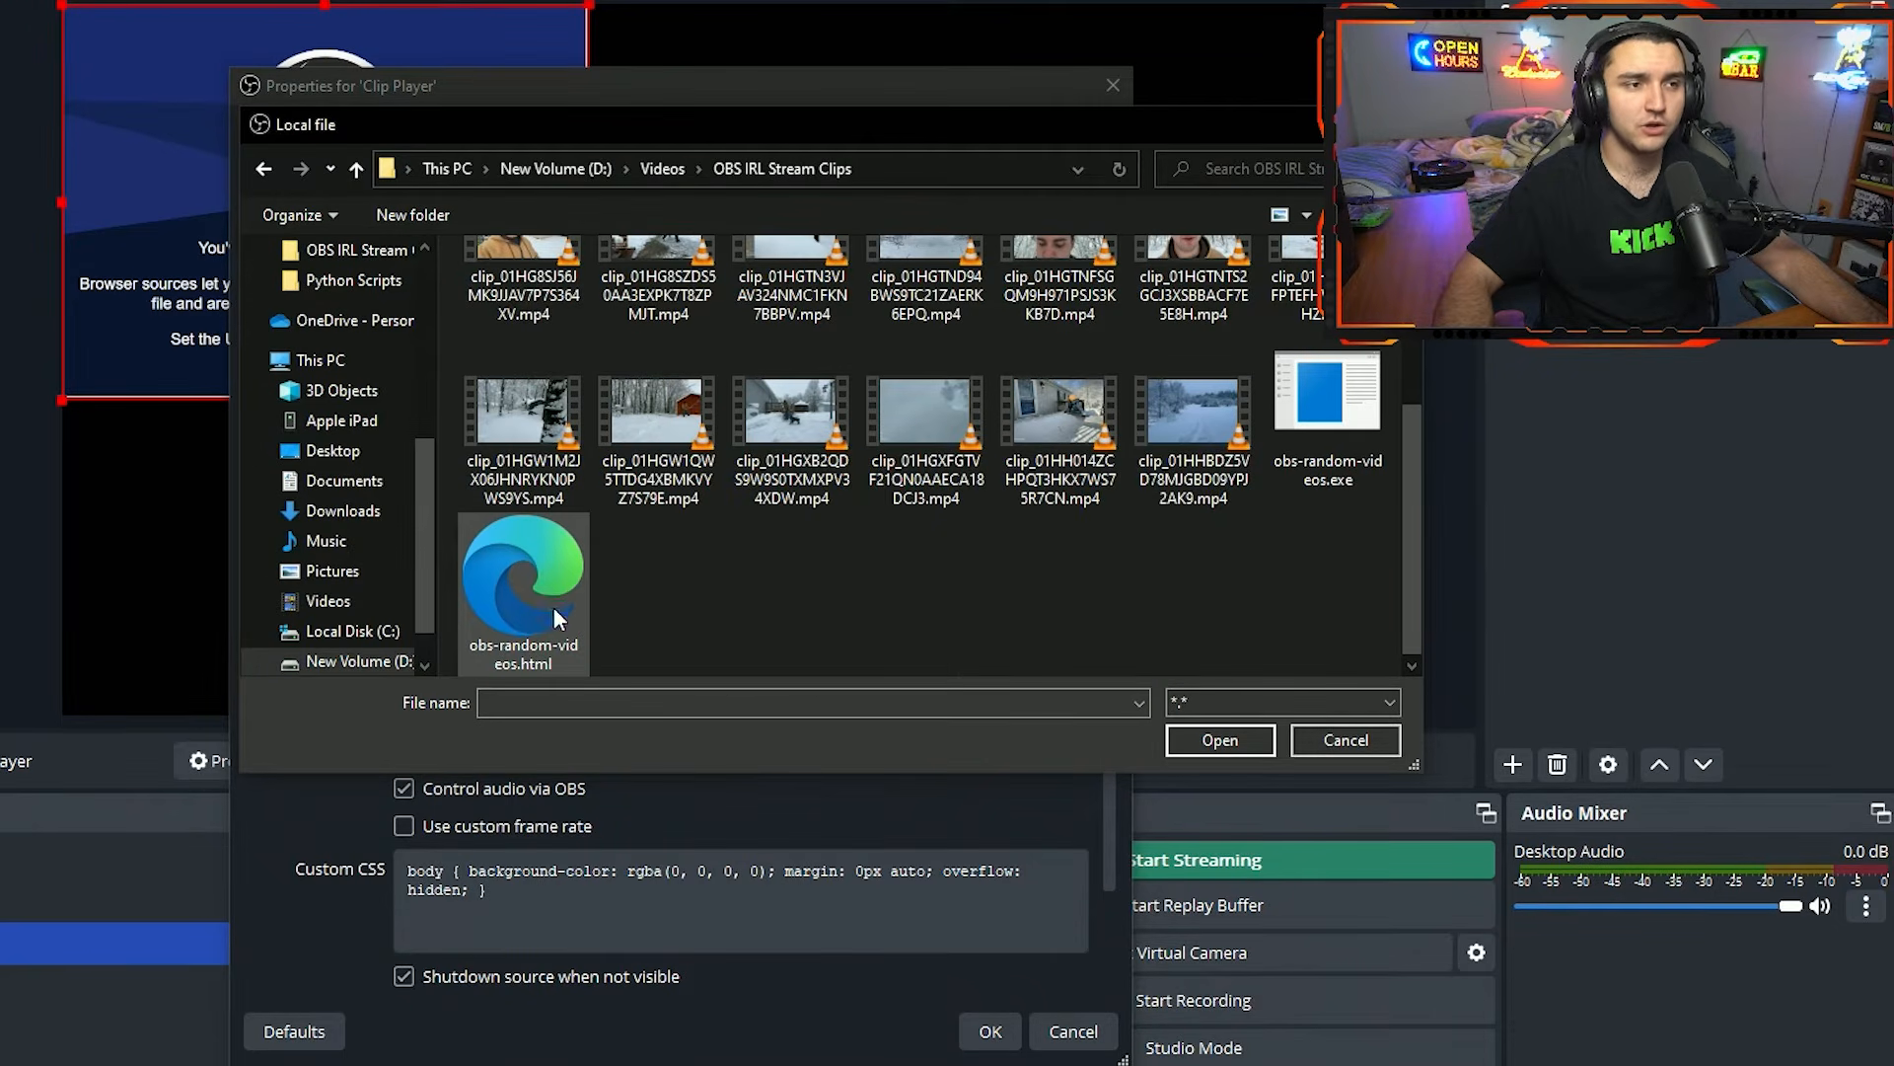
{"action": "left_click", "coordinate": [557, 594]}
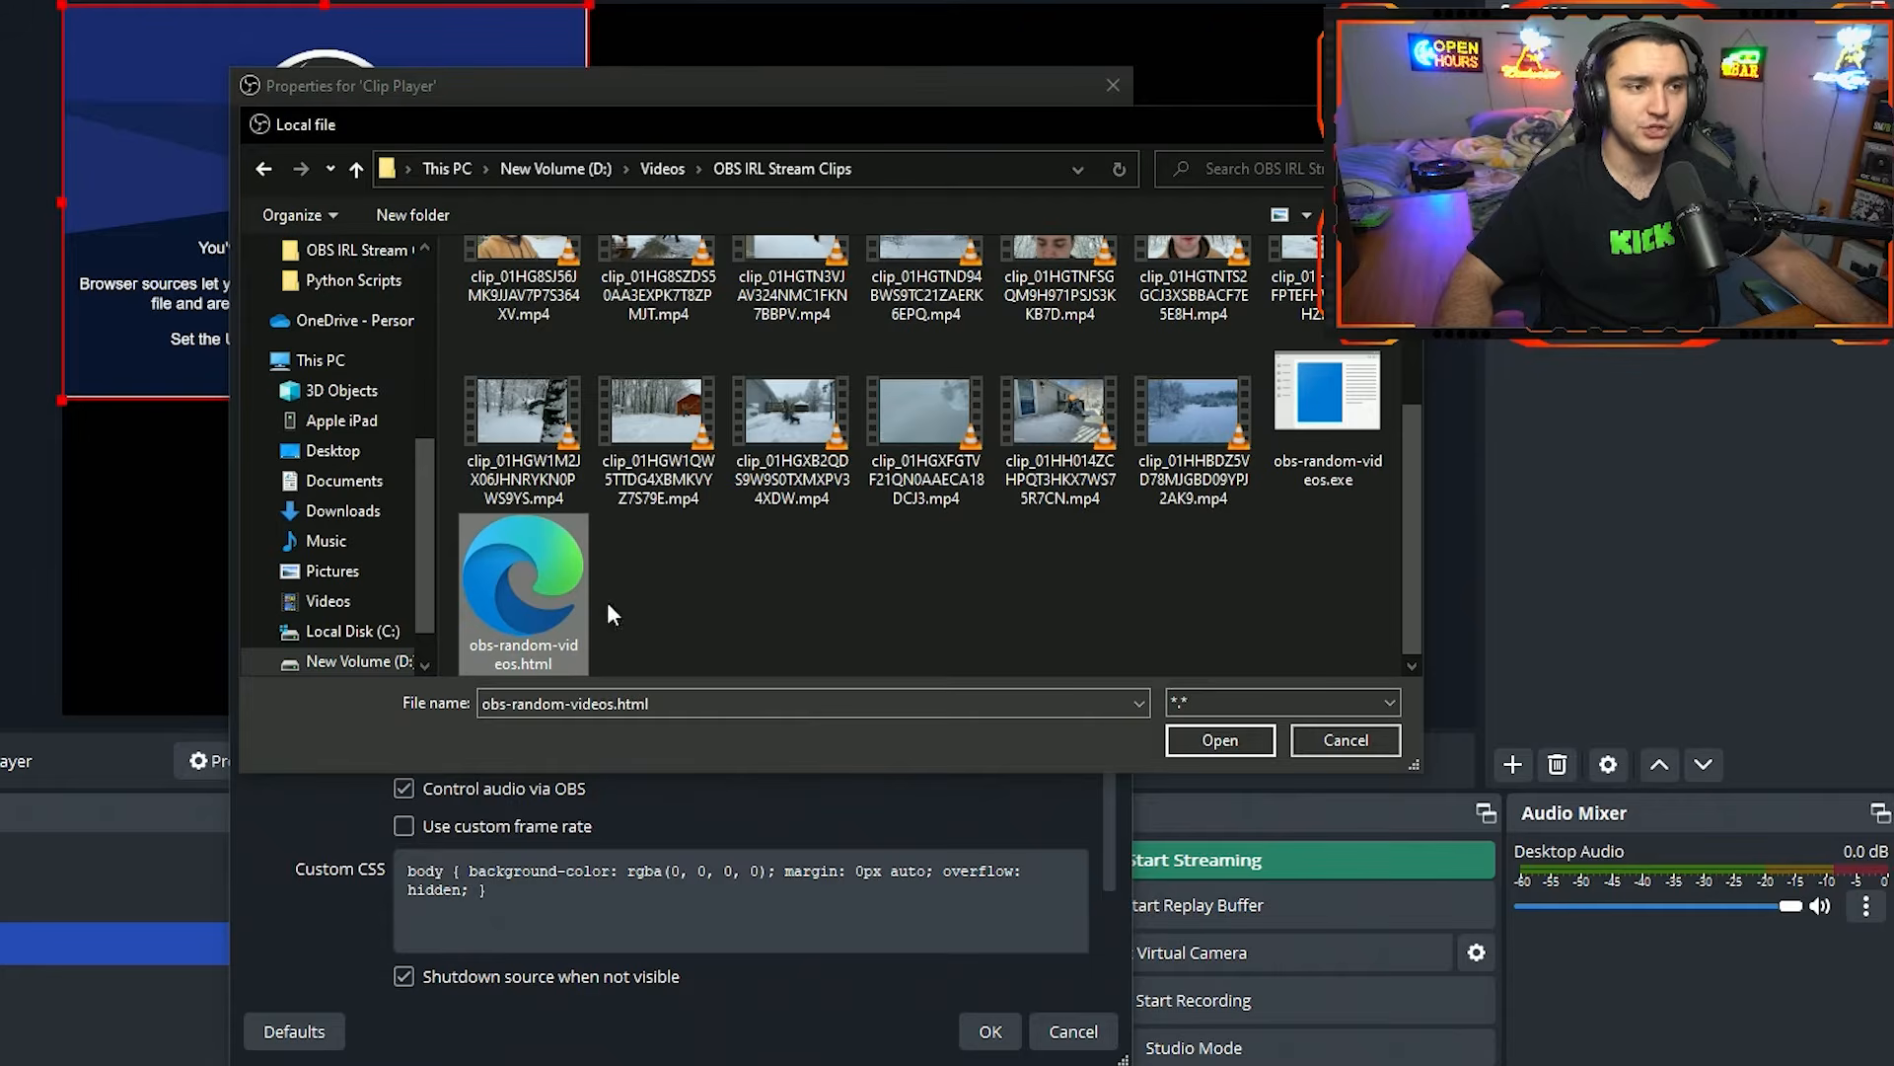
{"action": "left_click", "coordinate": [1219, 740]}
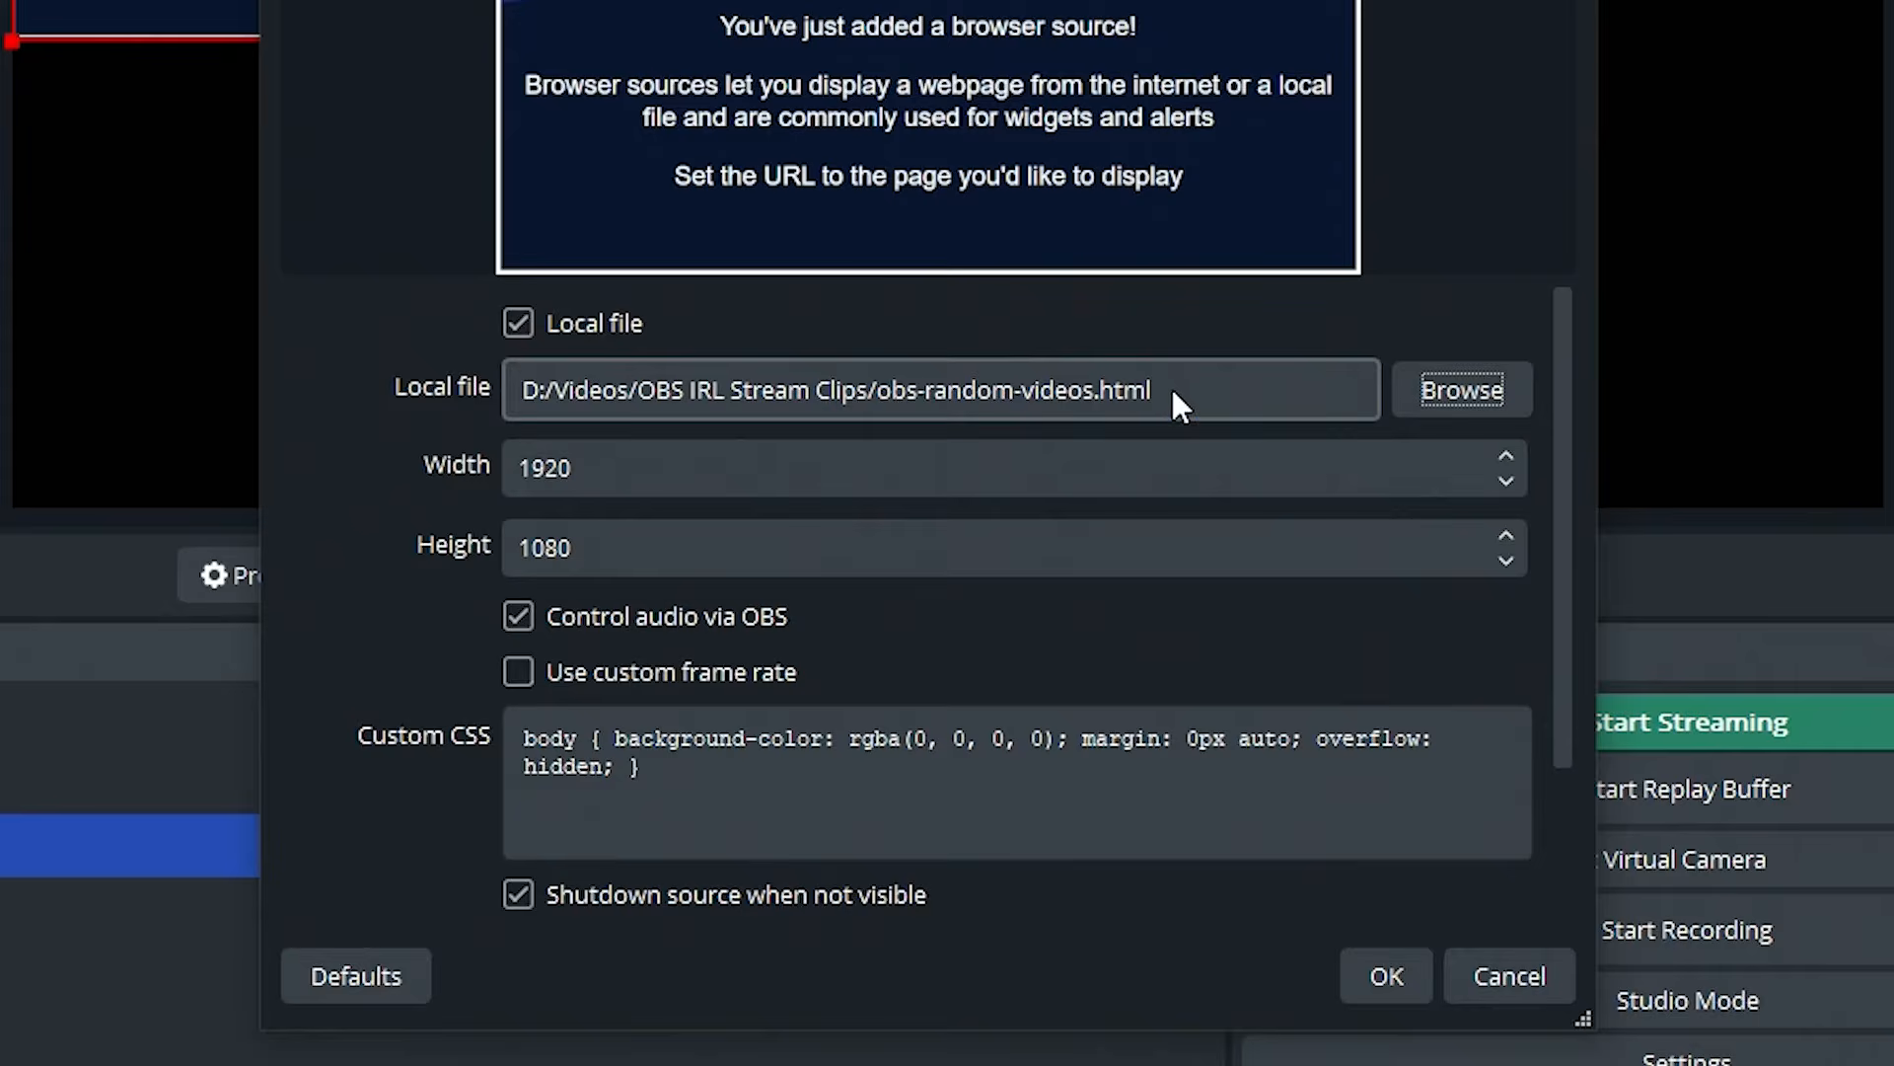
Turn off Local file, reuse its path D:/Videos/OBS IRL Stream Clips/obs-random-videos.html as the URL, and accept the Clip Player properties.
{"action": "left_click_drag", "start_coordinate": [1170, 384], "coordinate": [724, 389]}
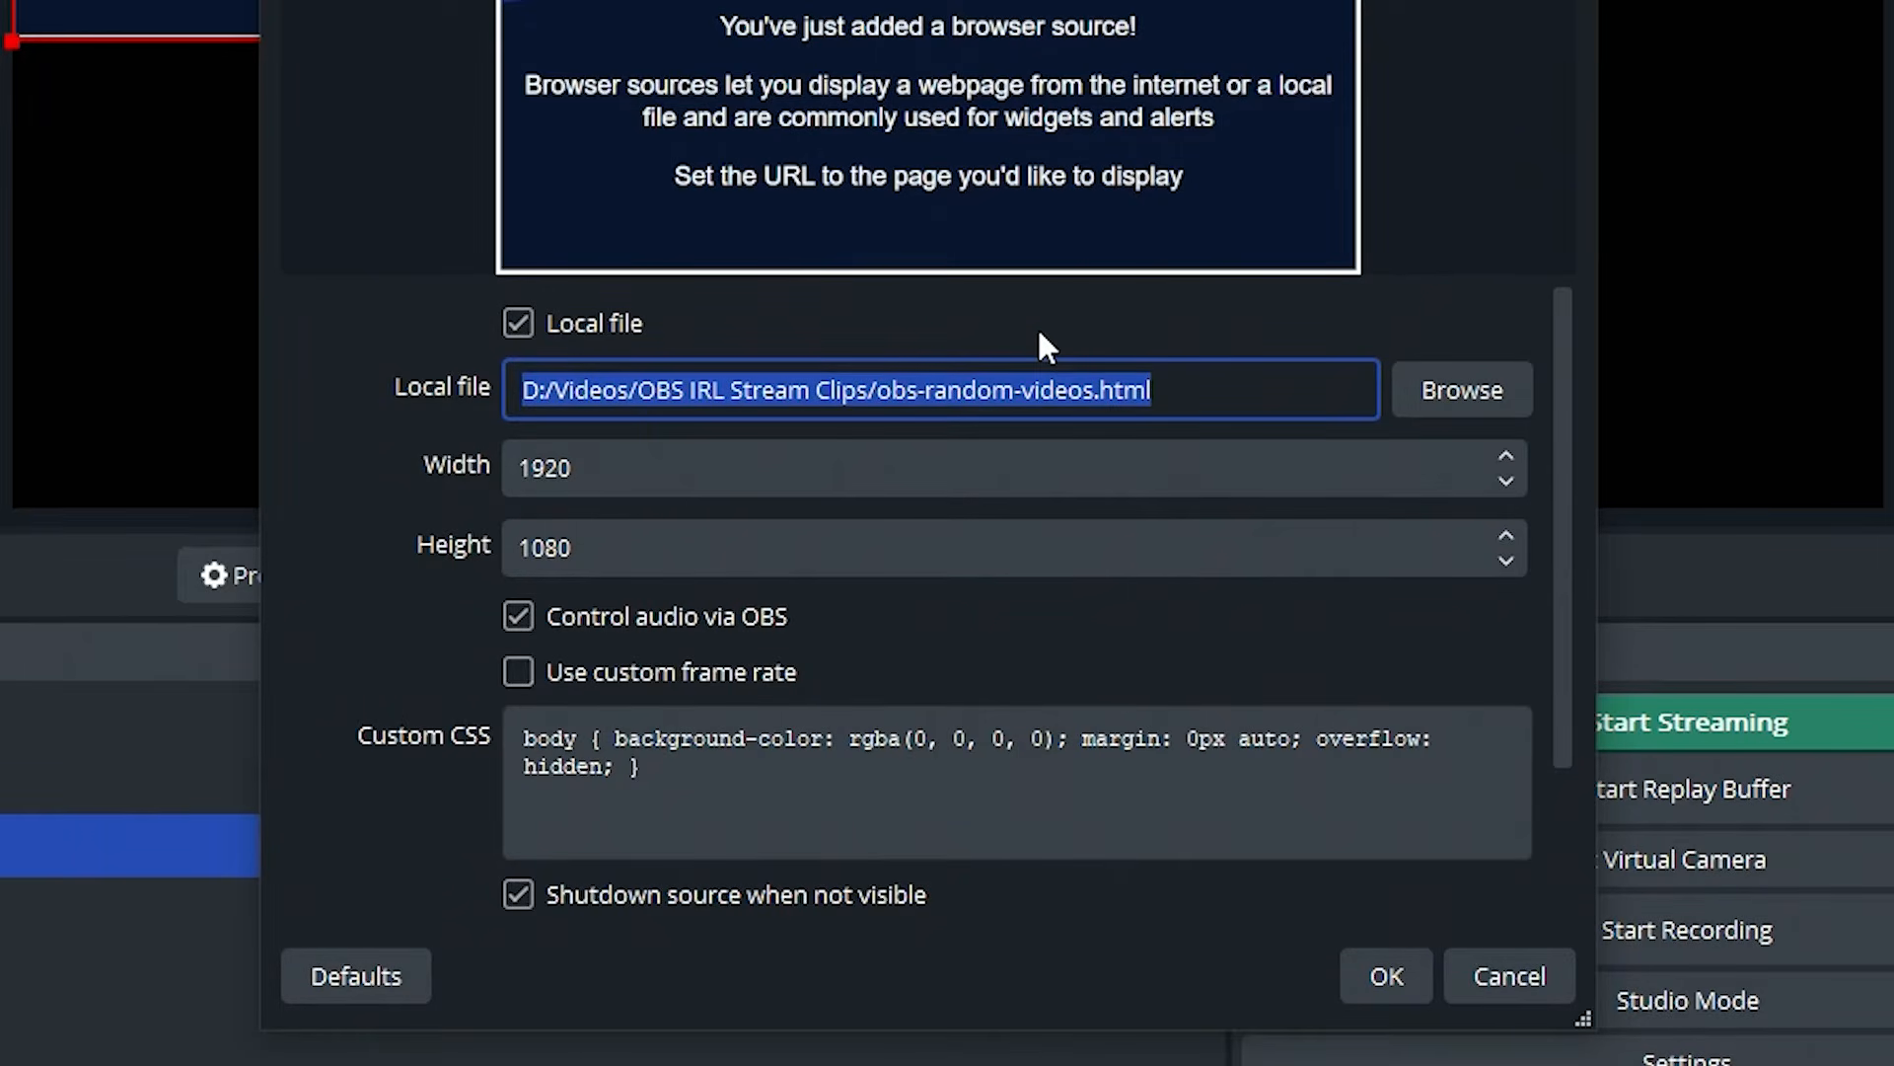
{"action": "key", "text": "shift+Tab"}
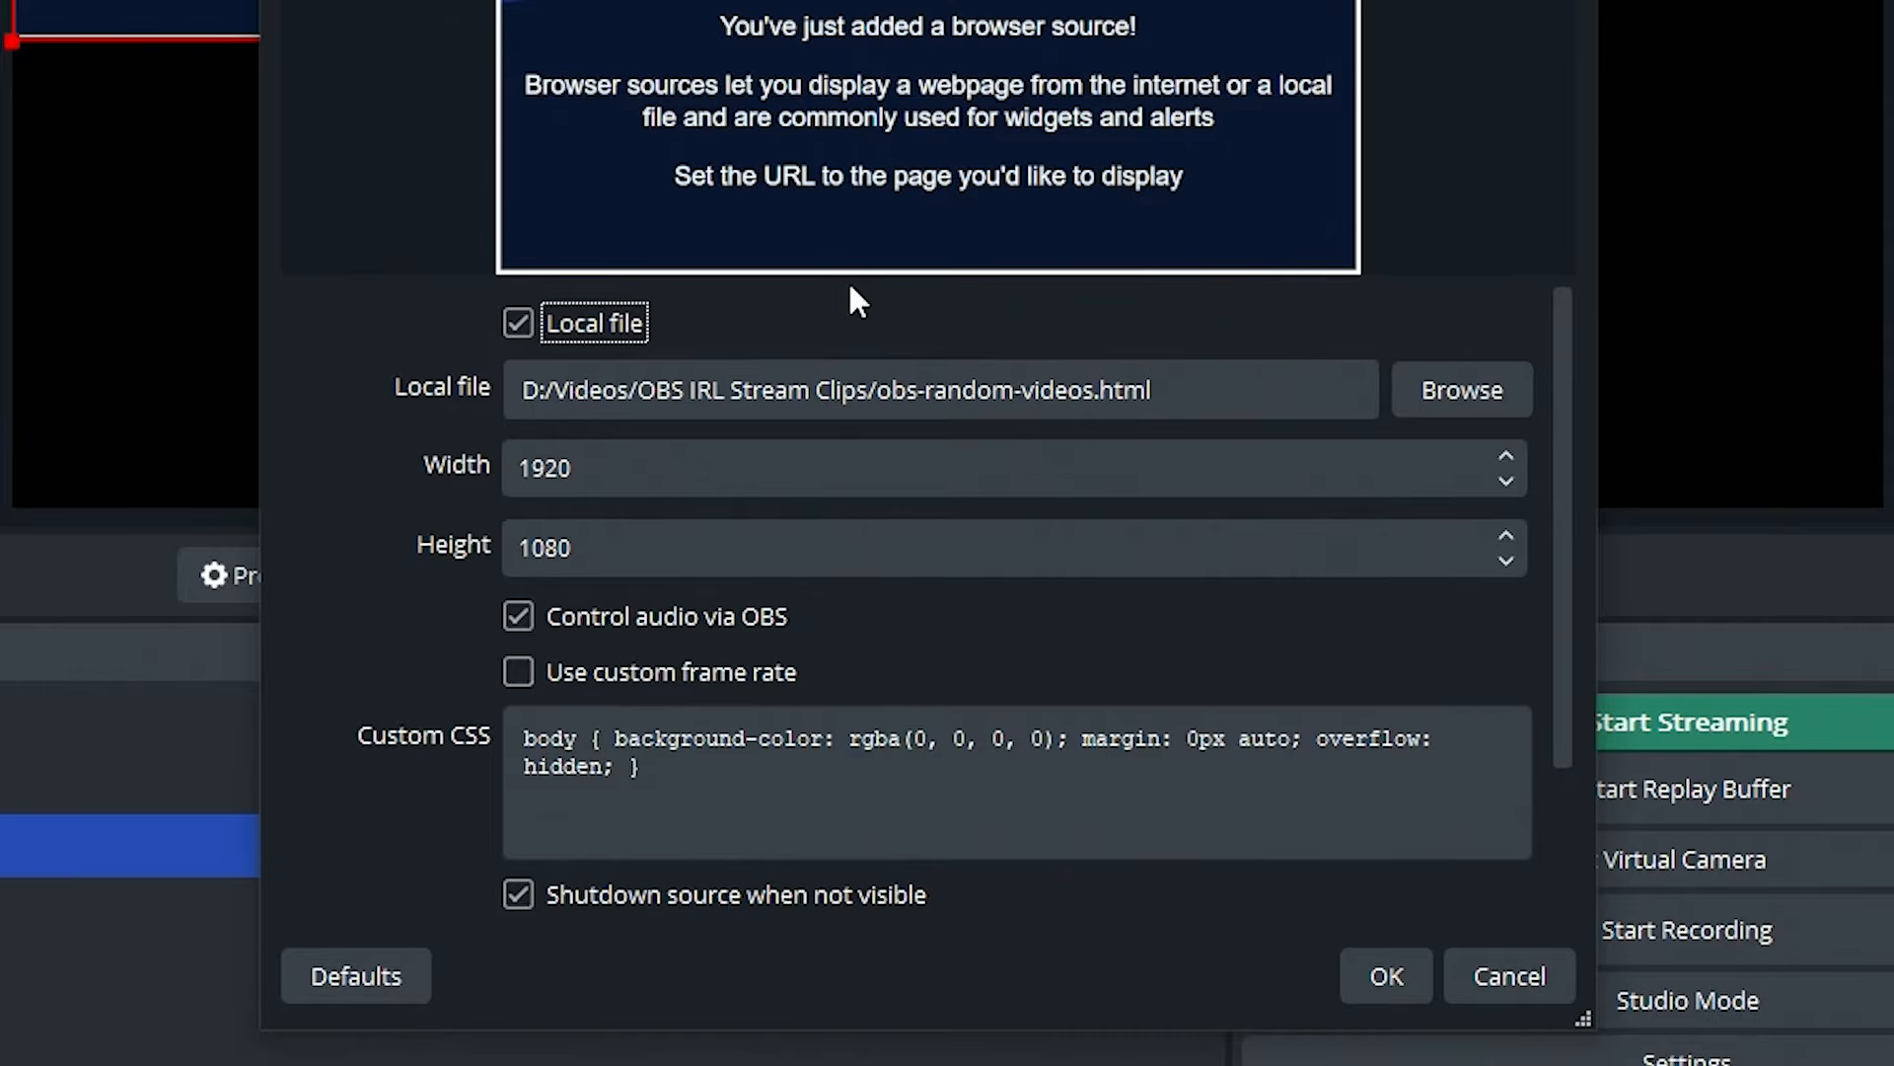
{"action": "left_click", "coordinate": [518, 322]}
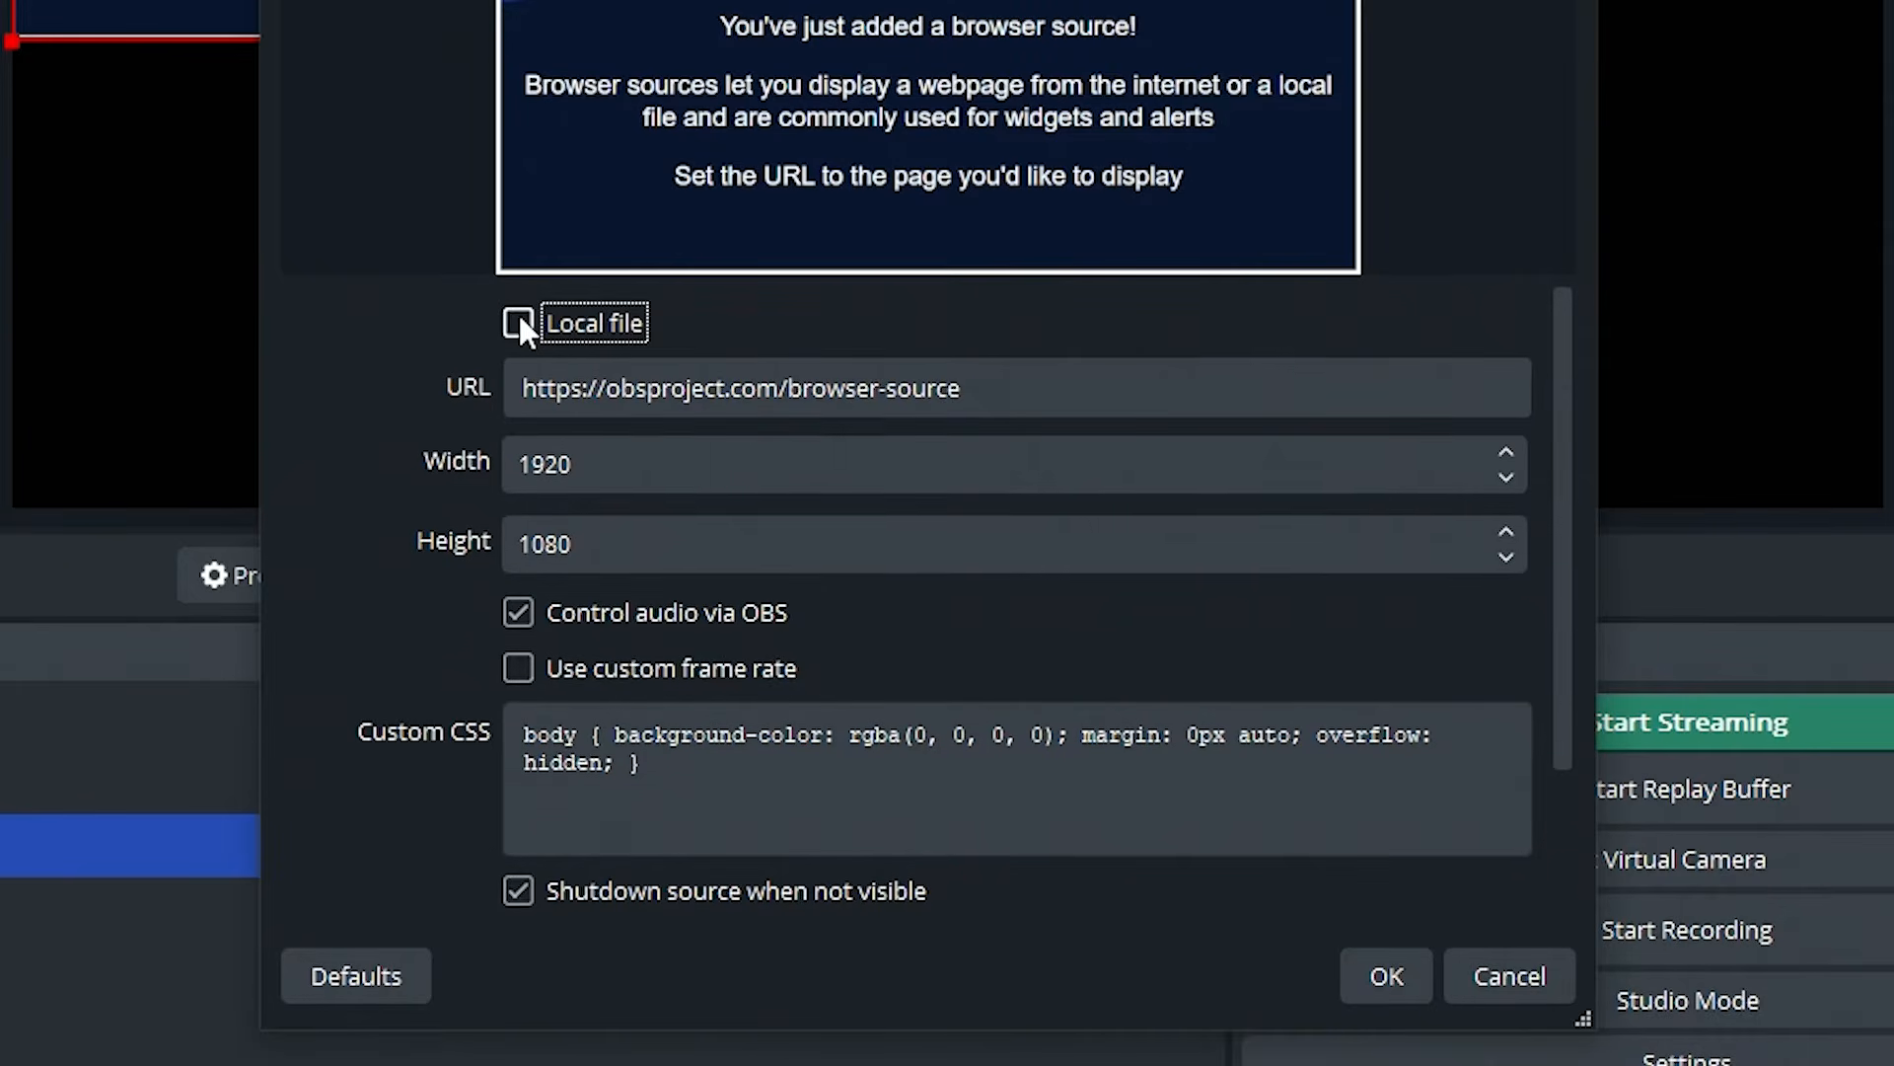
{"action": "left_click", "coordinate": [1008, 388]}
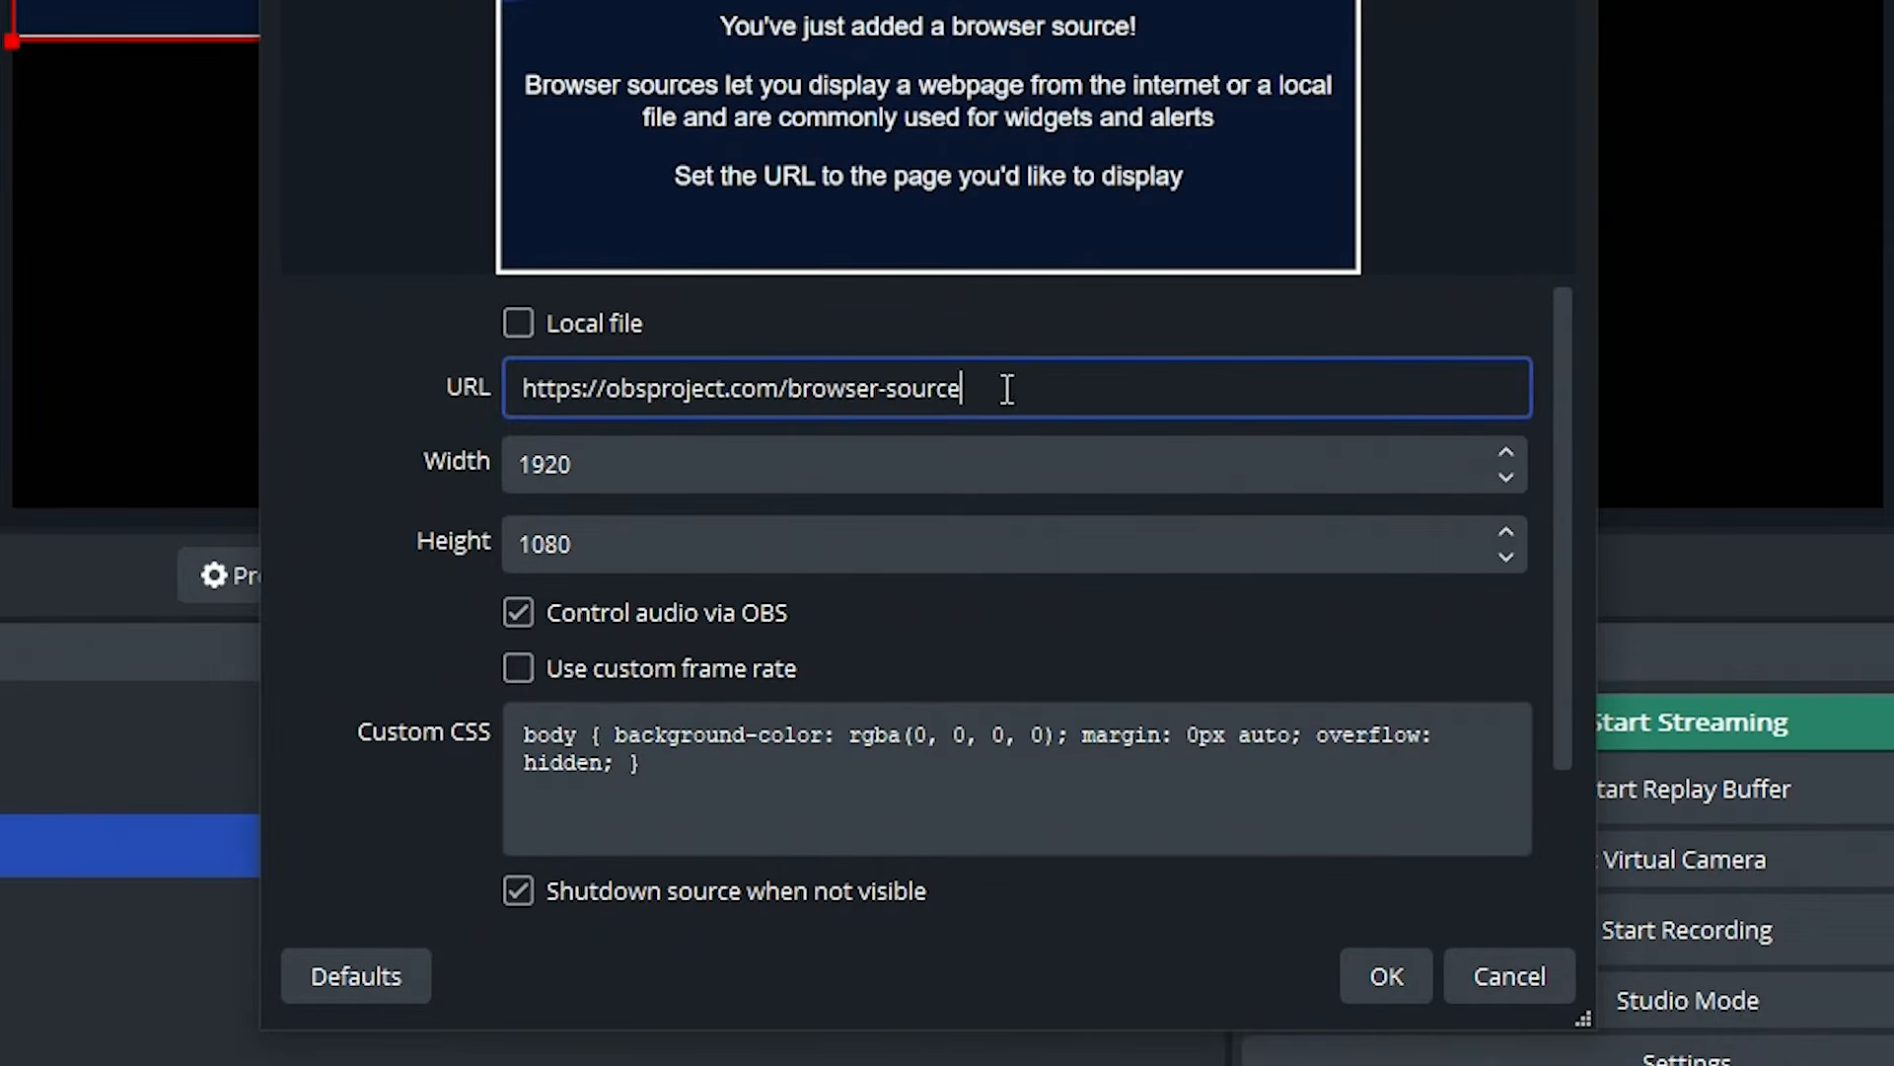
{"action": "key", "text": "ctrl+a"}
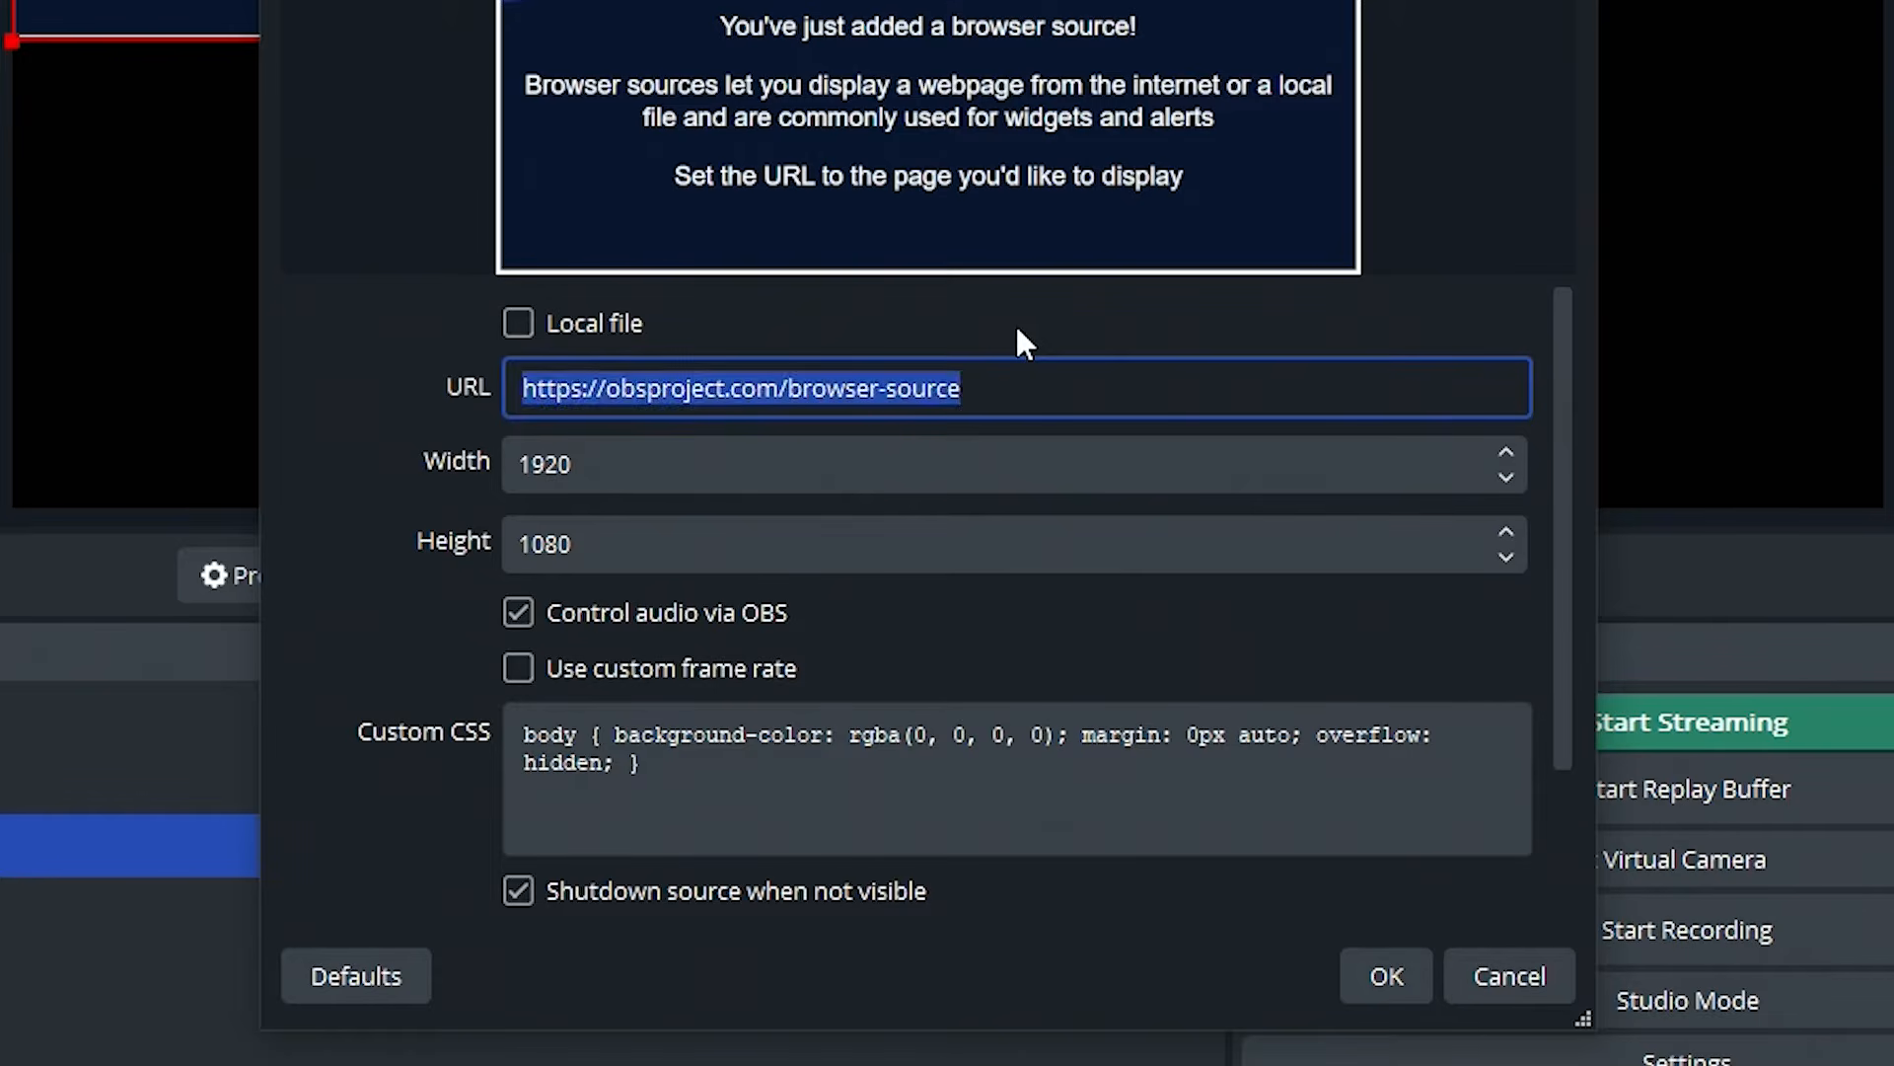
{"action": "type", "text": "D:/Videos/OBS IRL Stream Clips/obs-random-videos.html"}
{"action": "key", "text": "shift+Tab"}
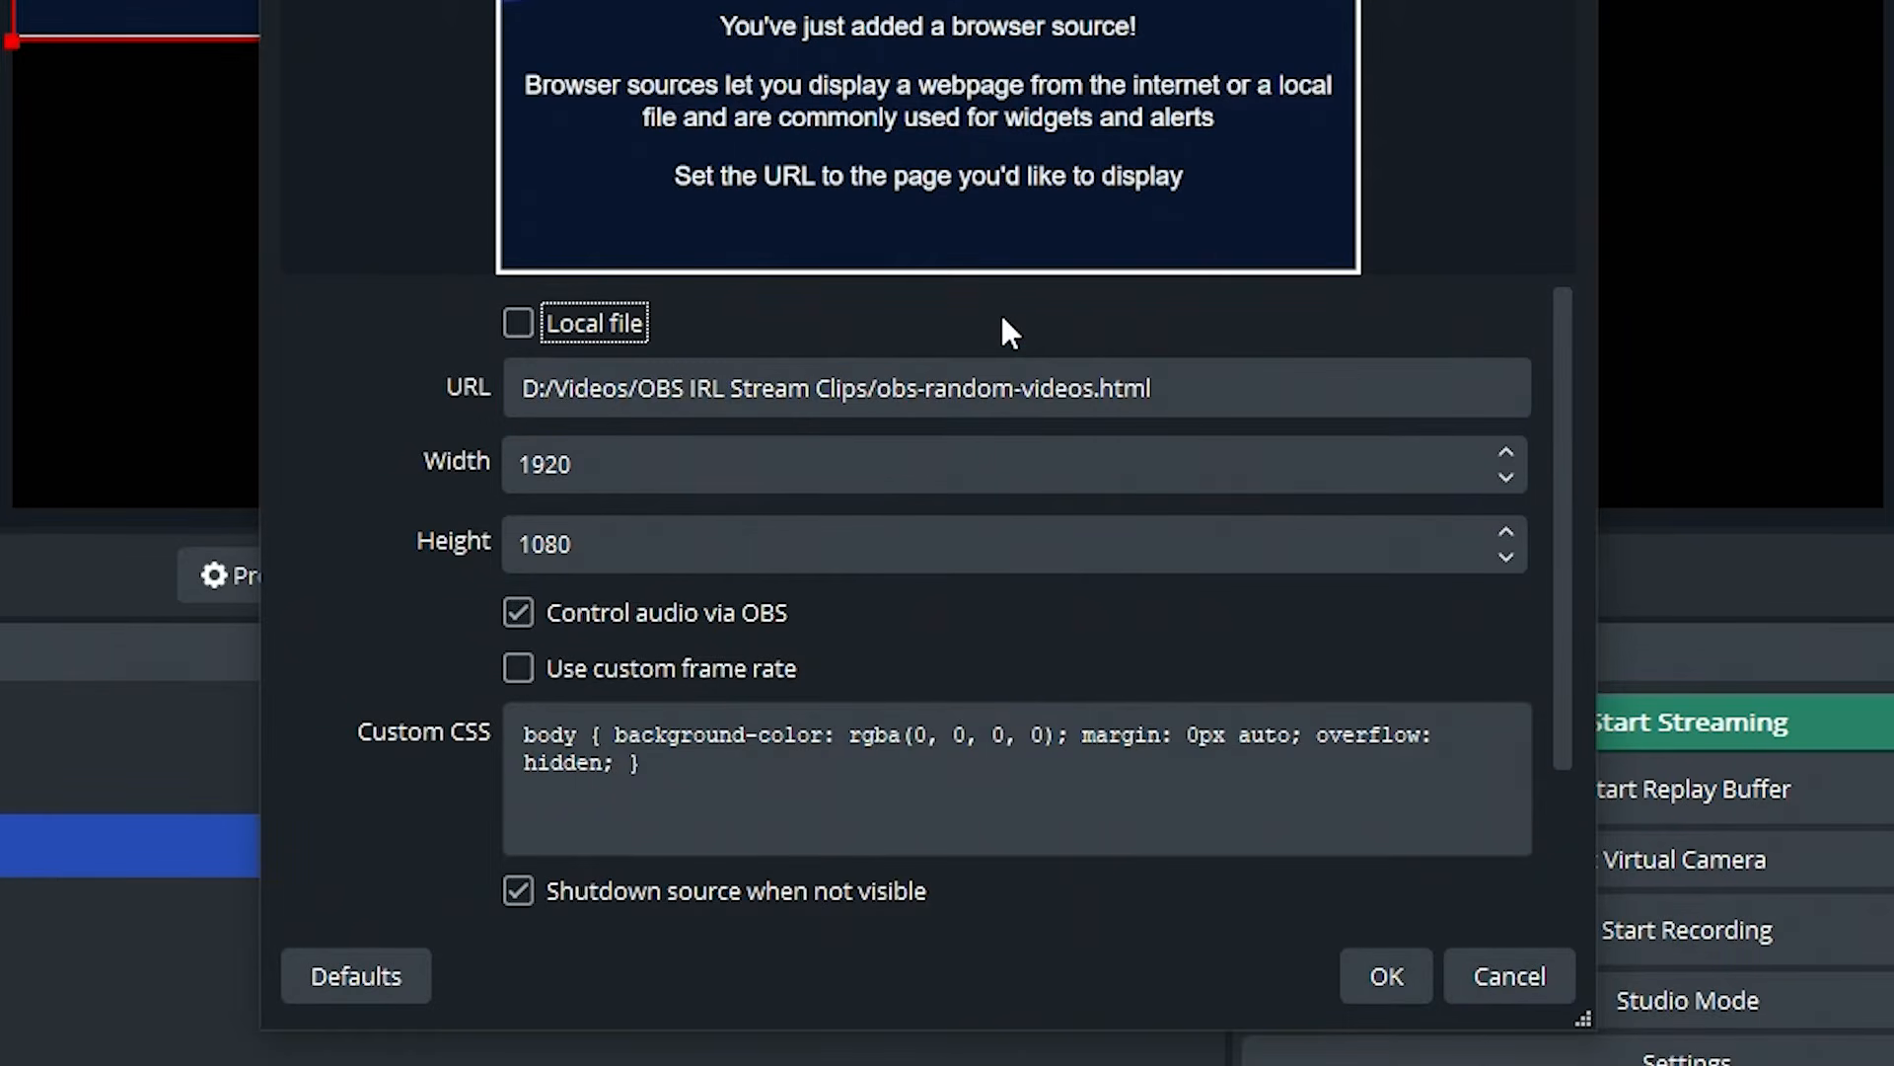
{"action": "left_click_drag", "start_coordinate": [517, 393], "coordinate": [975, 380]}
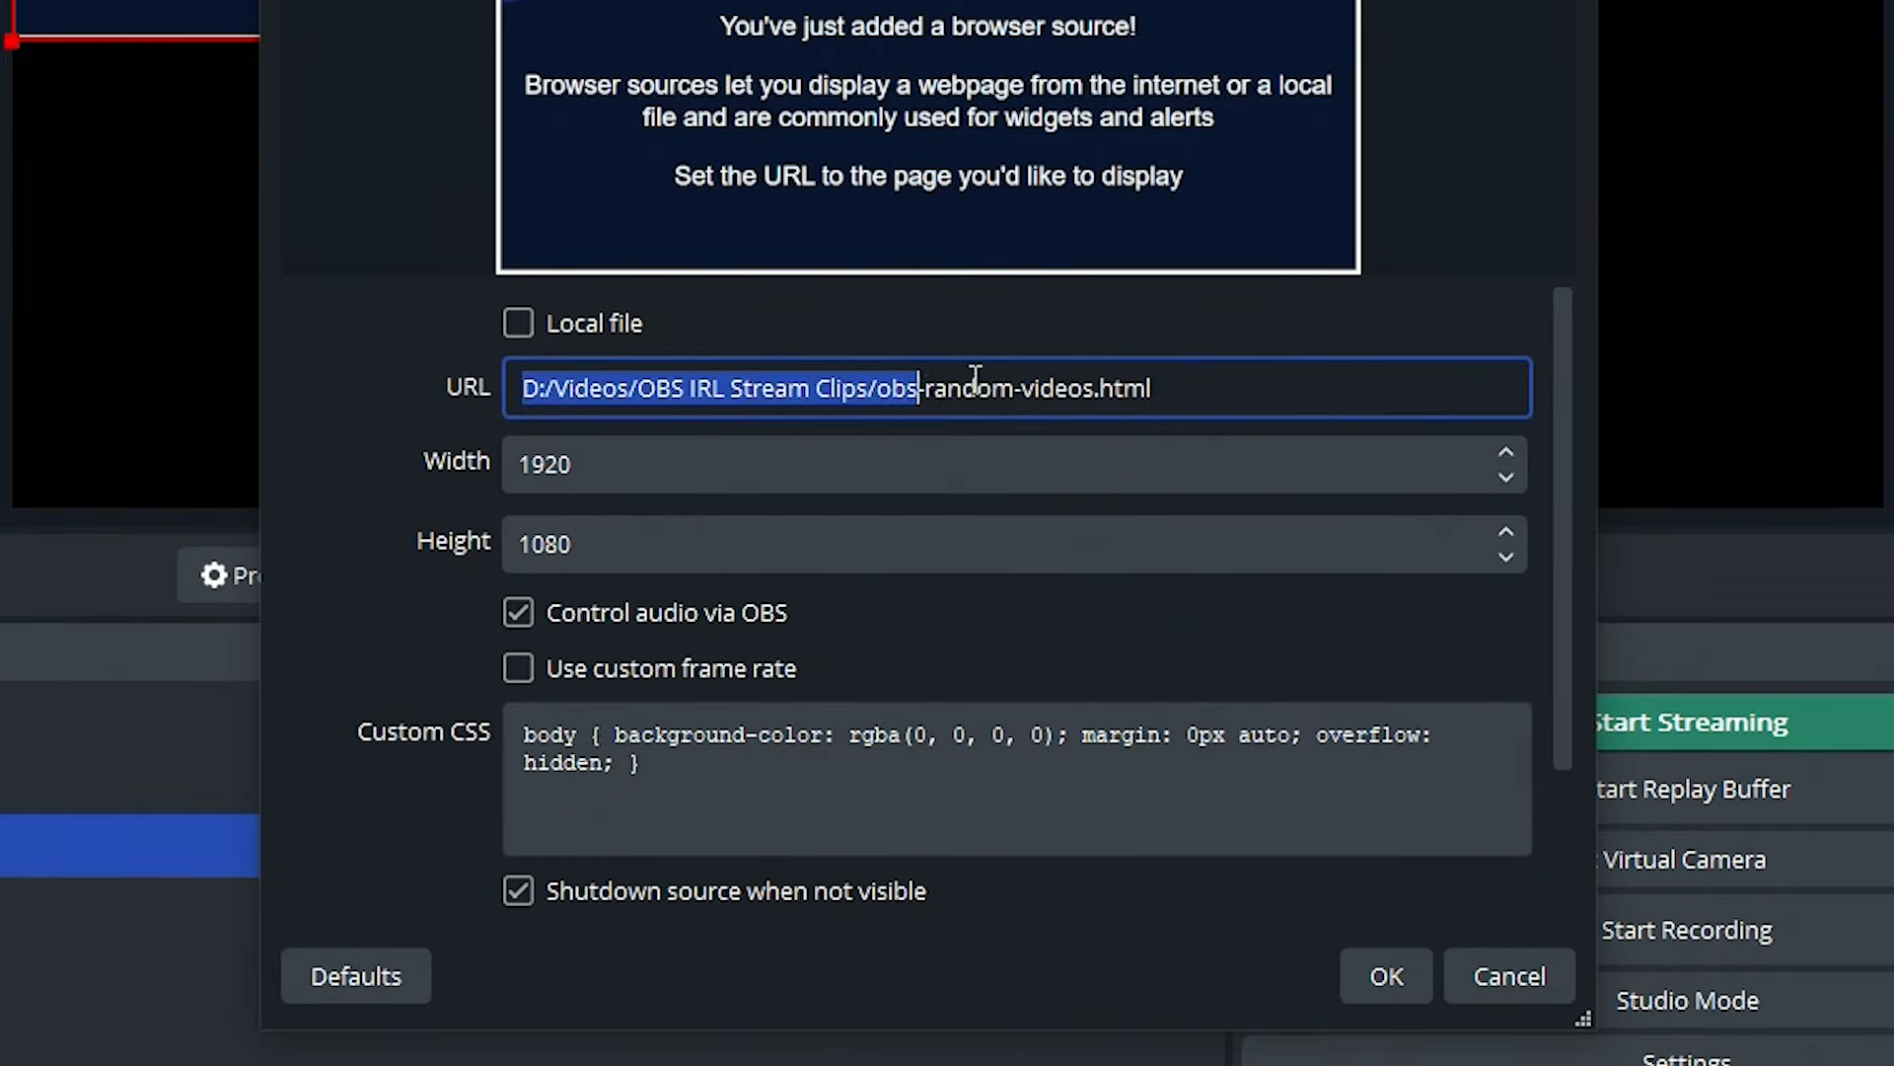
{"action": "left_click", "coordinate": [1193, 385]}
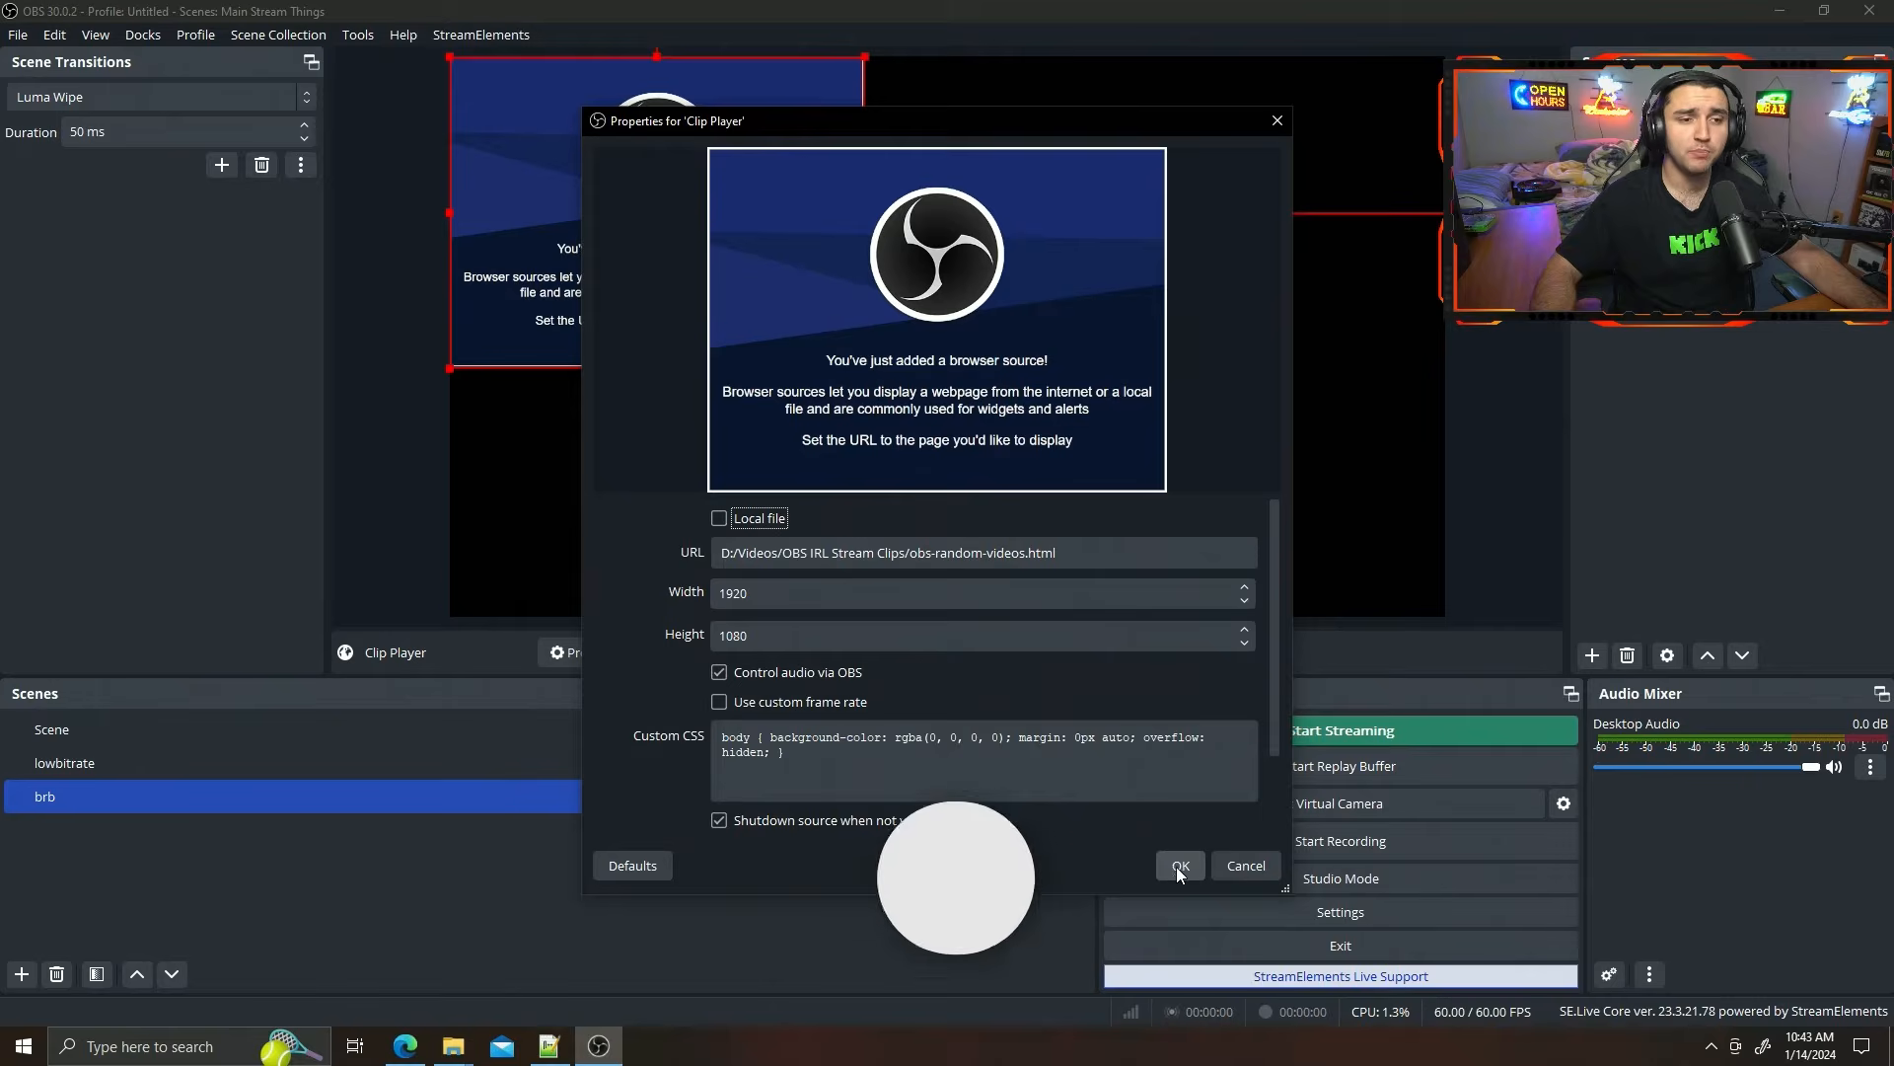
{"action": "left_click", "coordinate": [1176, 864]}
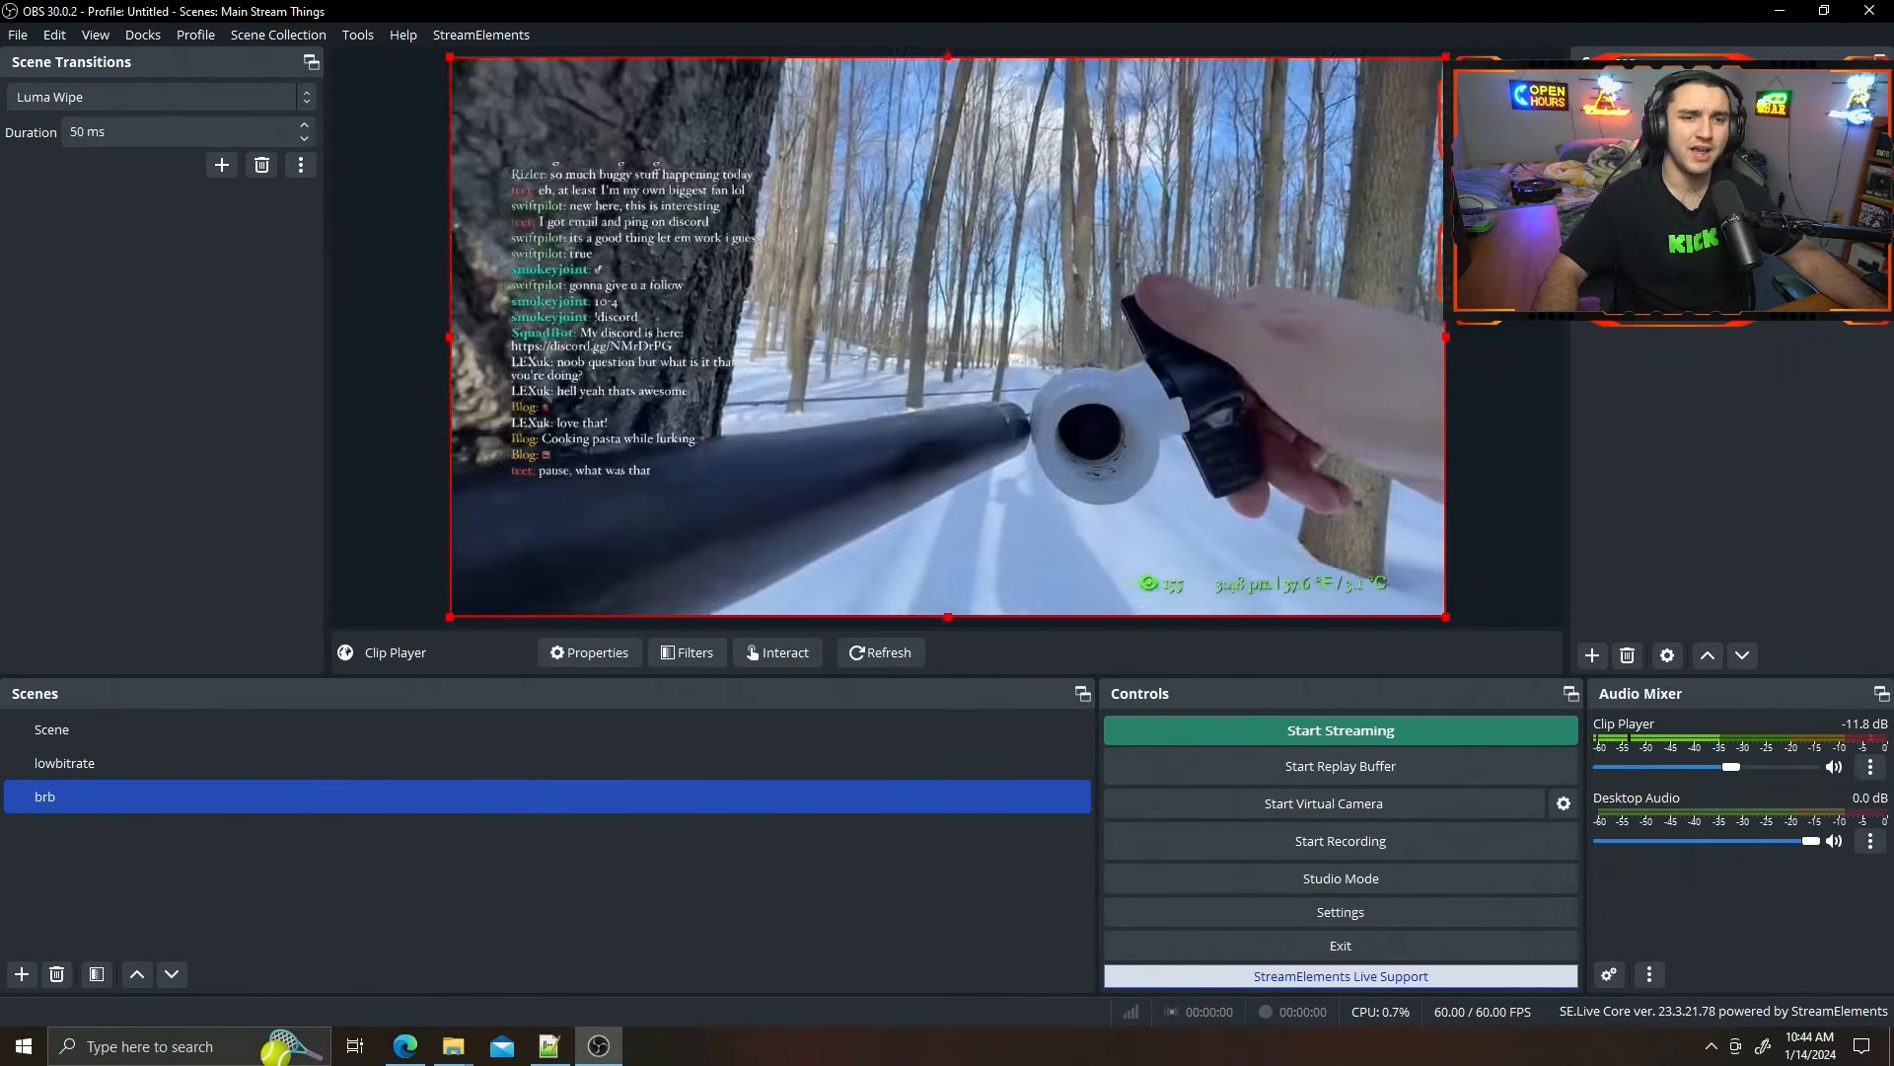
{"action": "left_click", "coordinate": [1731, 493]}
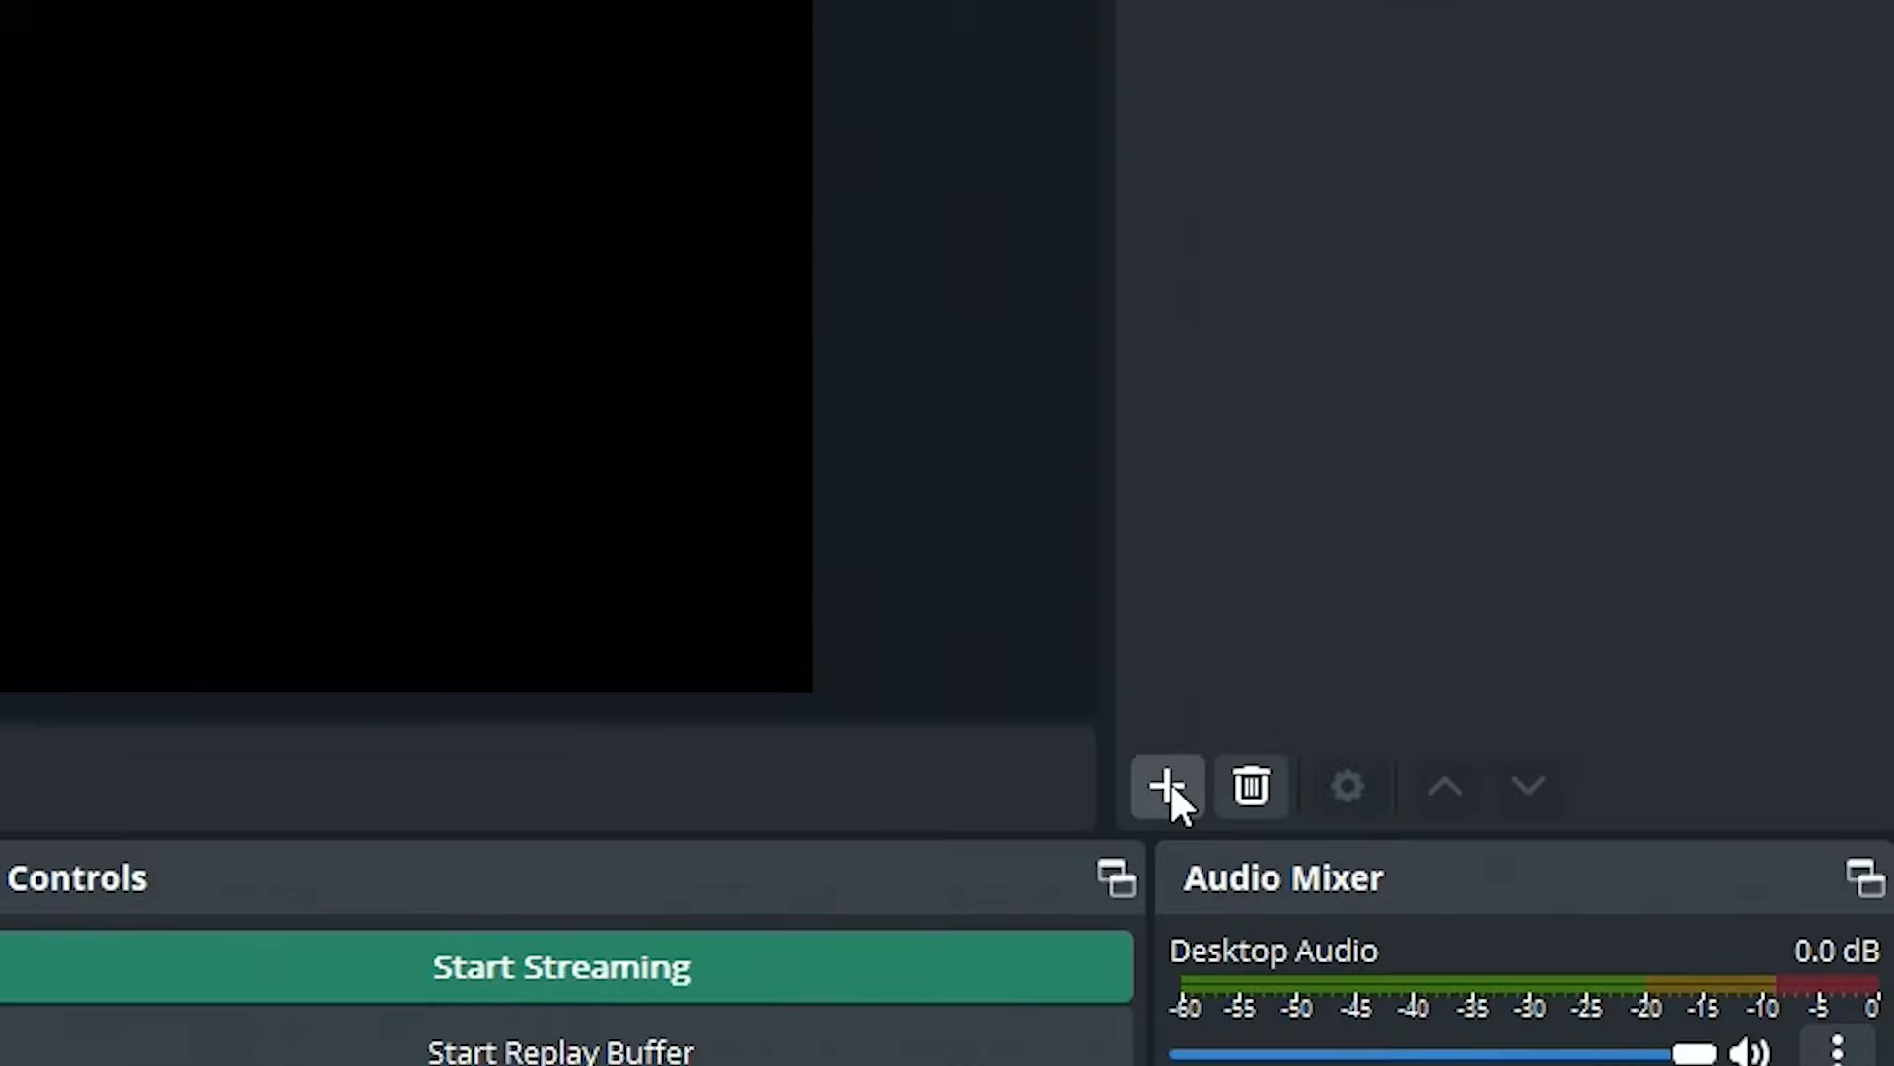
Add a Text (GDI+) source named Disconnected Text to the brb scene, reading "Disconnected Reconnecting...".
{"action": "left_click", "coordinate": [1593, 655]}
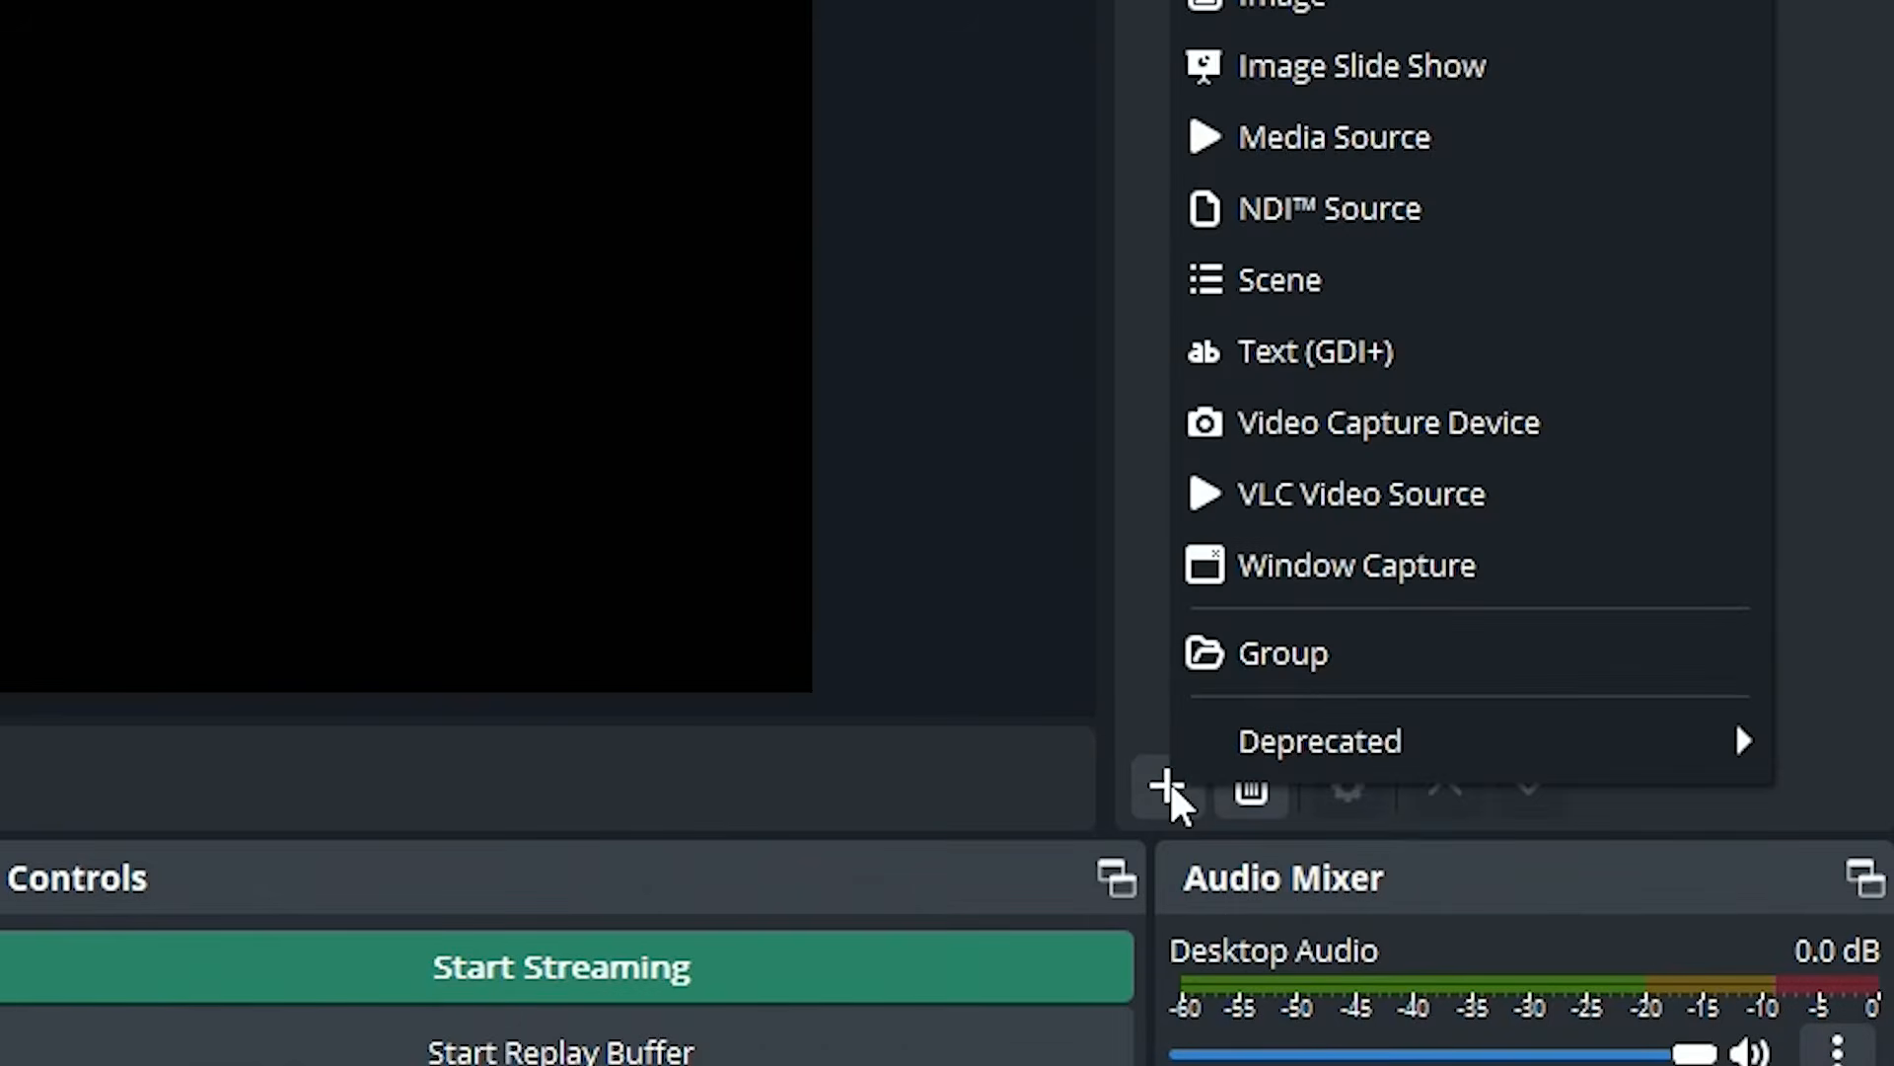
{"action": "left_click", "coordinate": [1300, 351]}
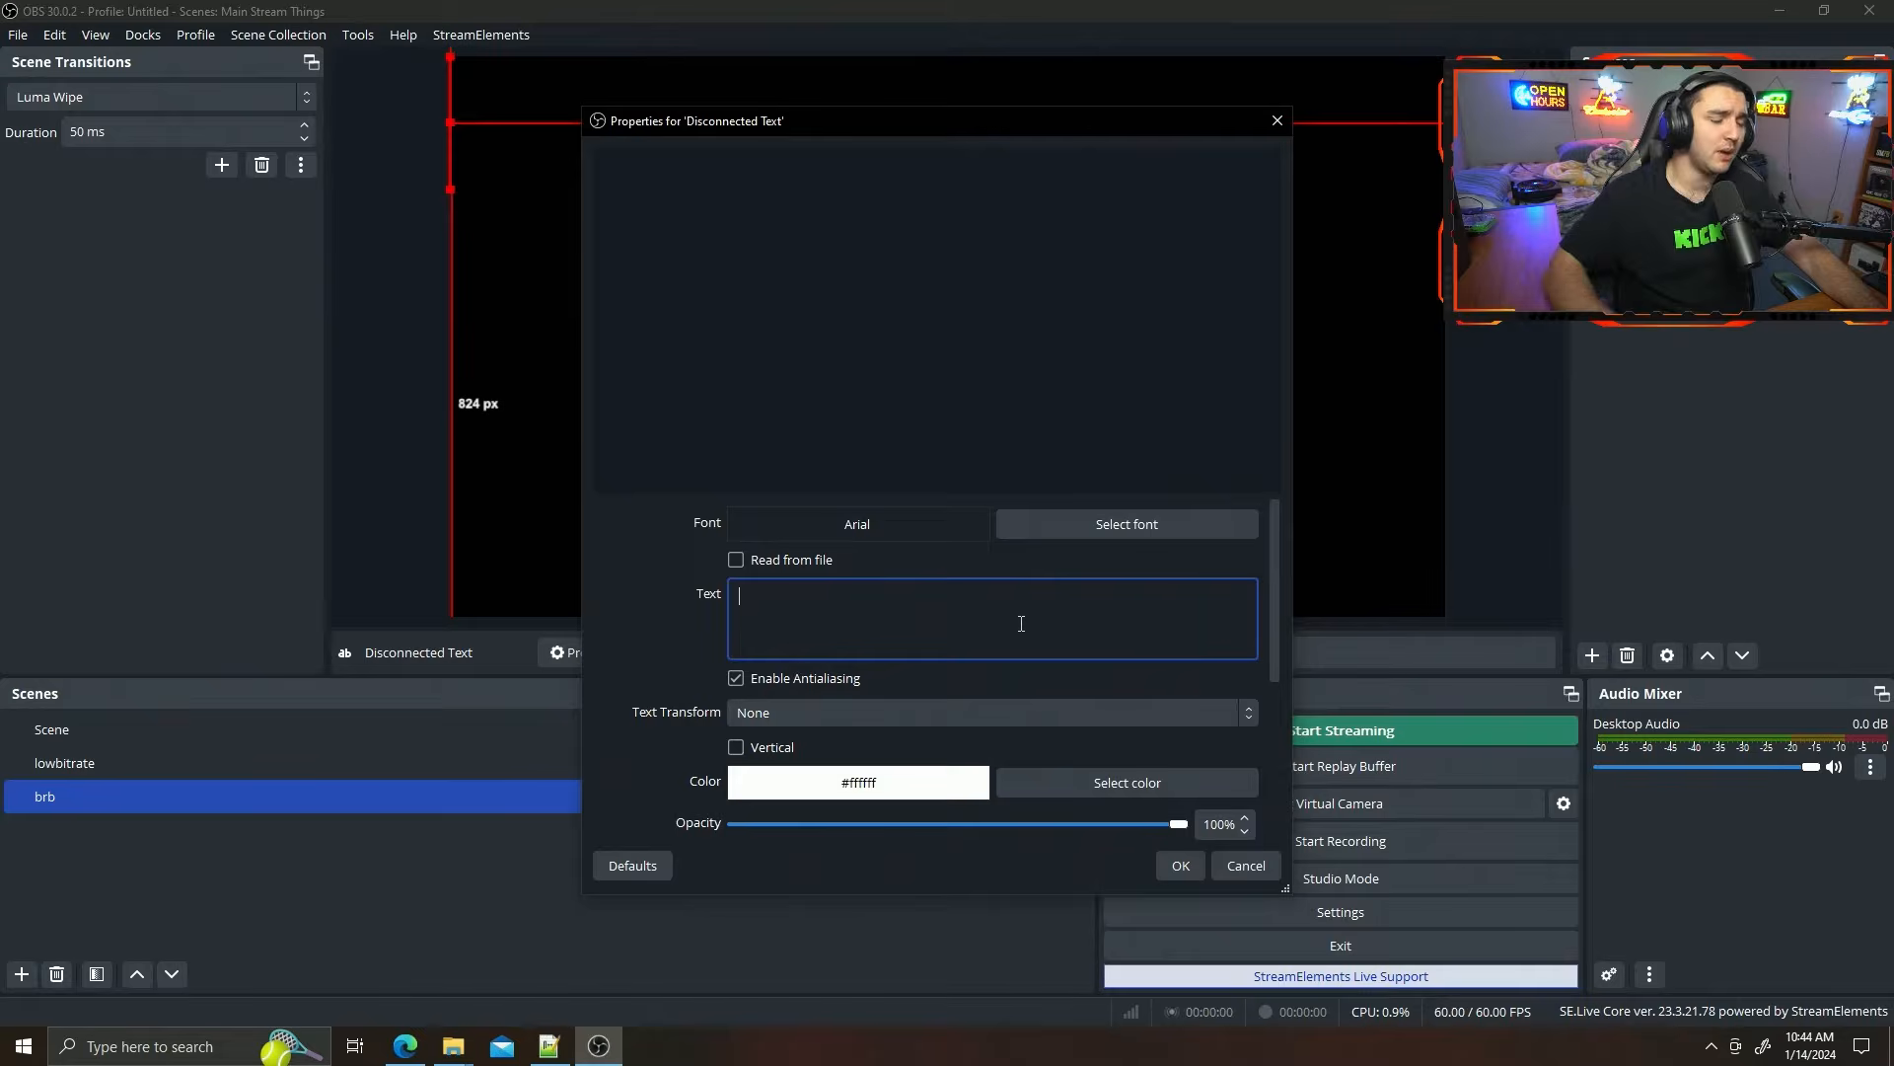
{"action": "type", "text": "Disconnected"}
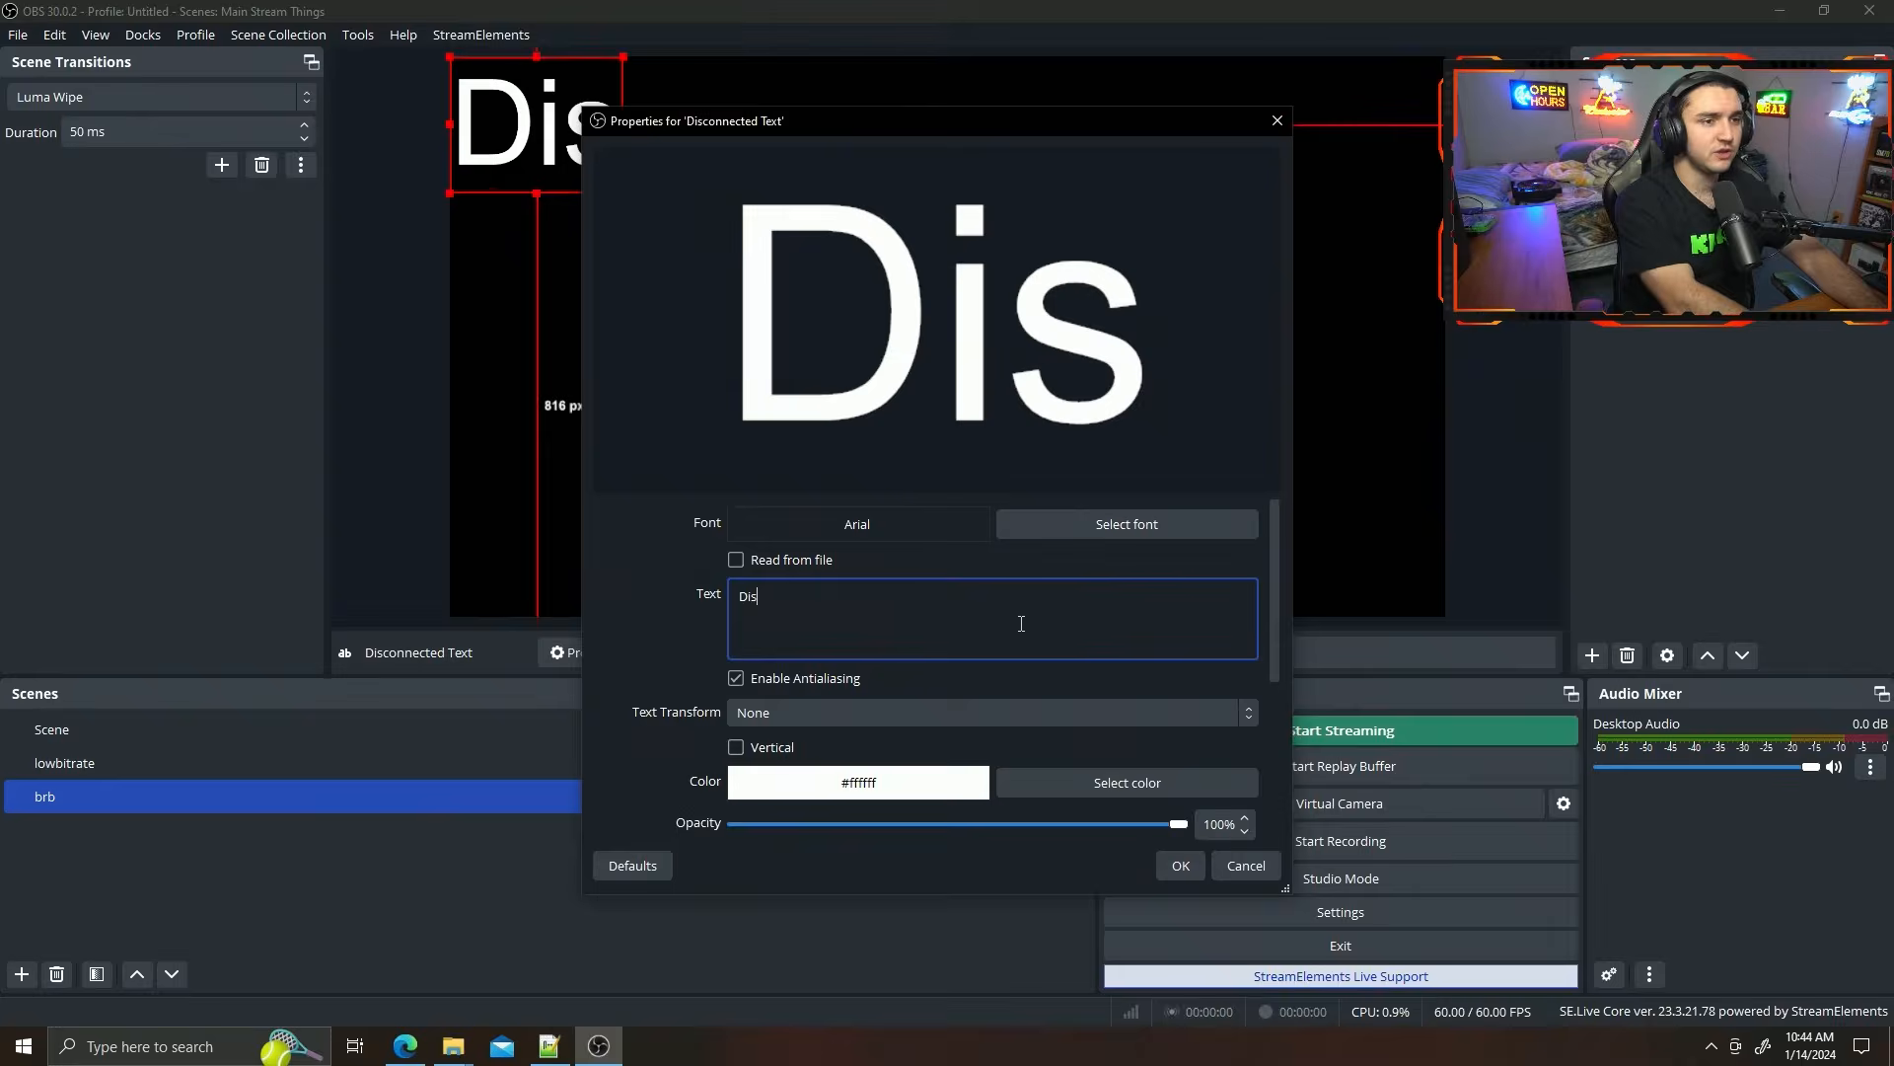
{"action": "type", "text": " Reconne"}
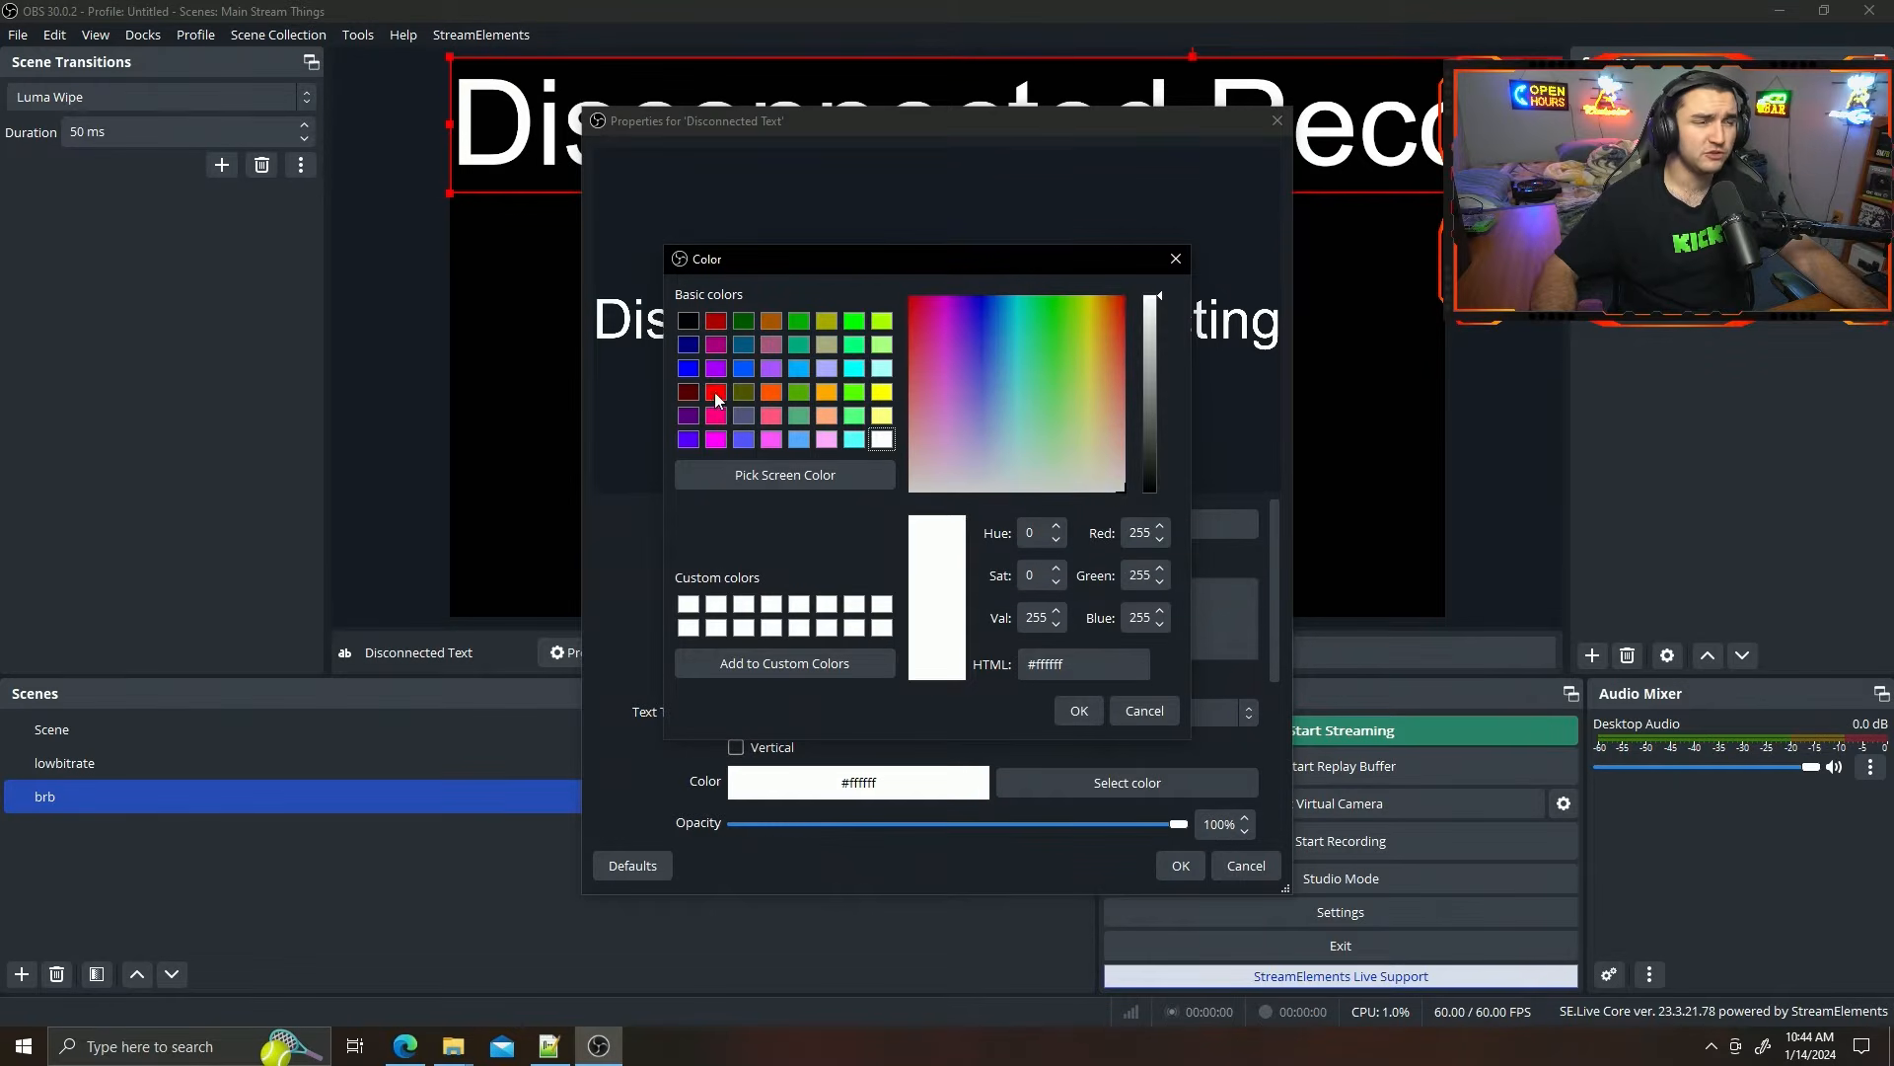
Color the disconnected text red (#ff0000), accept its properties, and scale and place it in the lower-right corner of the canvas.
{"action": "left_click", "coordinate": [716, 392]}
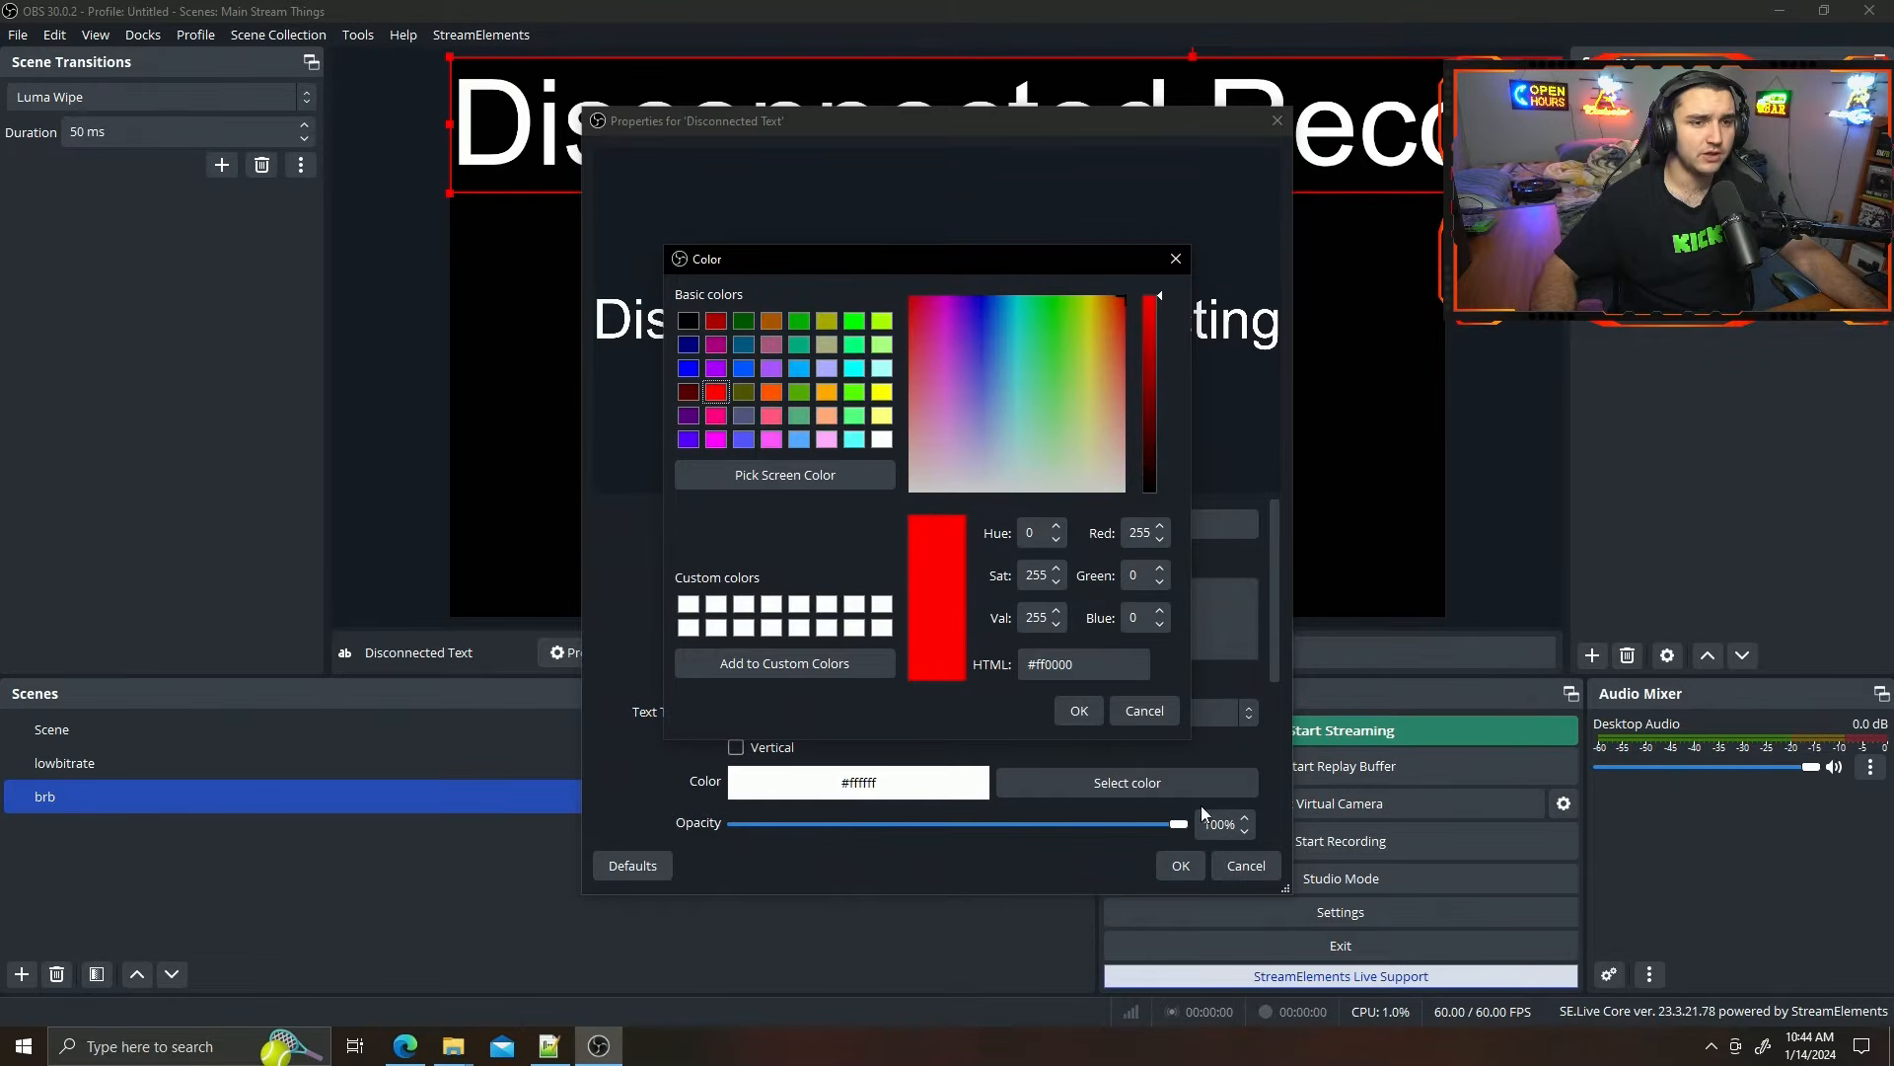
{"action": "left_click", "coordinate": [1078, 711]}
{"action": "left_click", "coordinate": [1180, 866]}
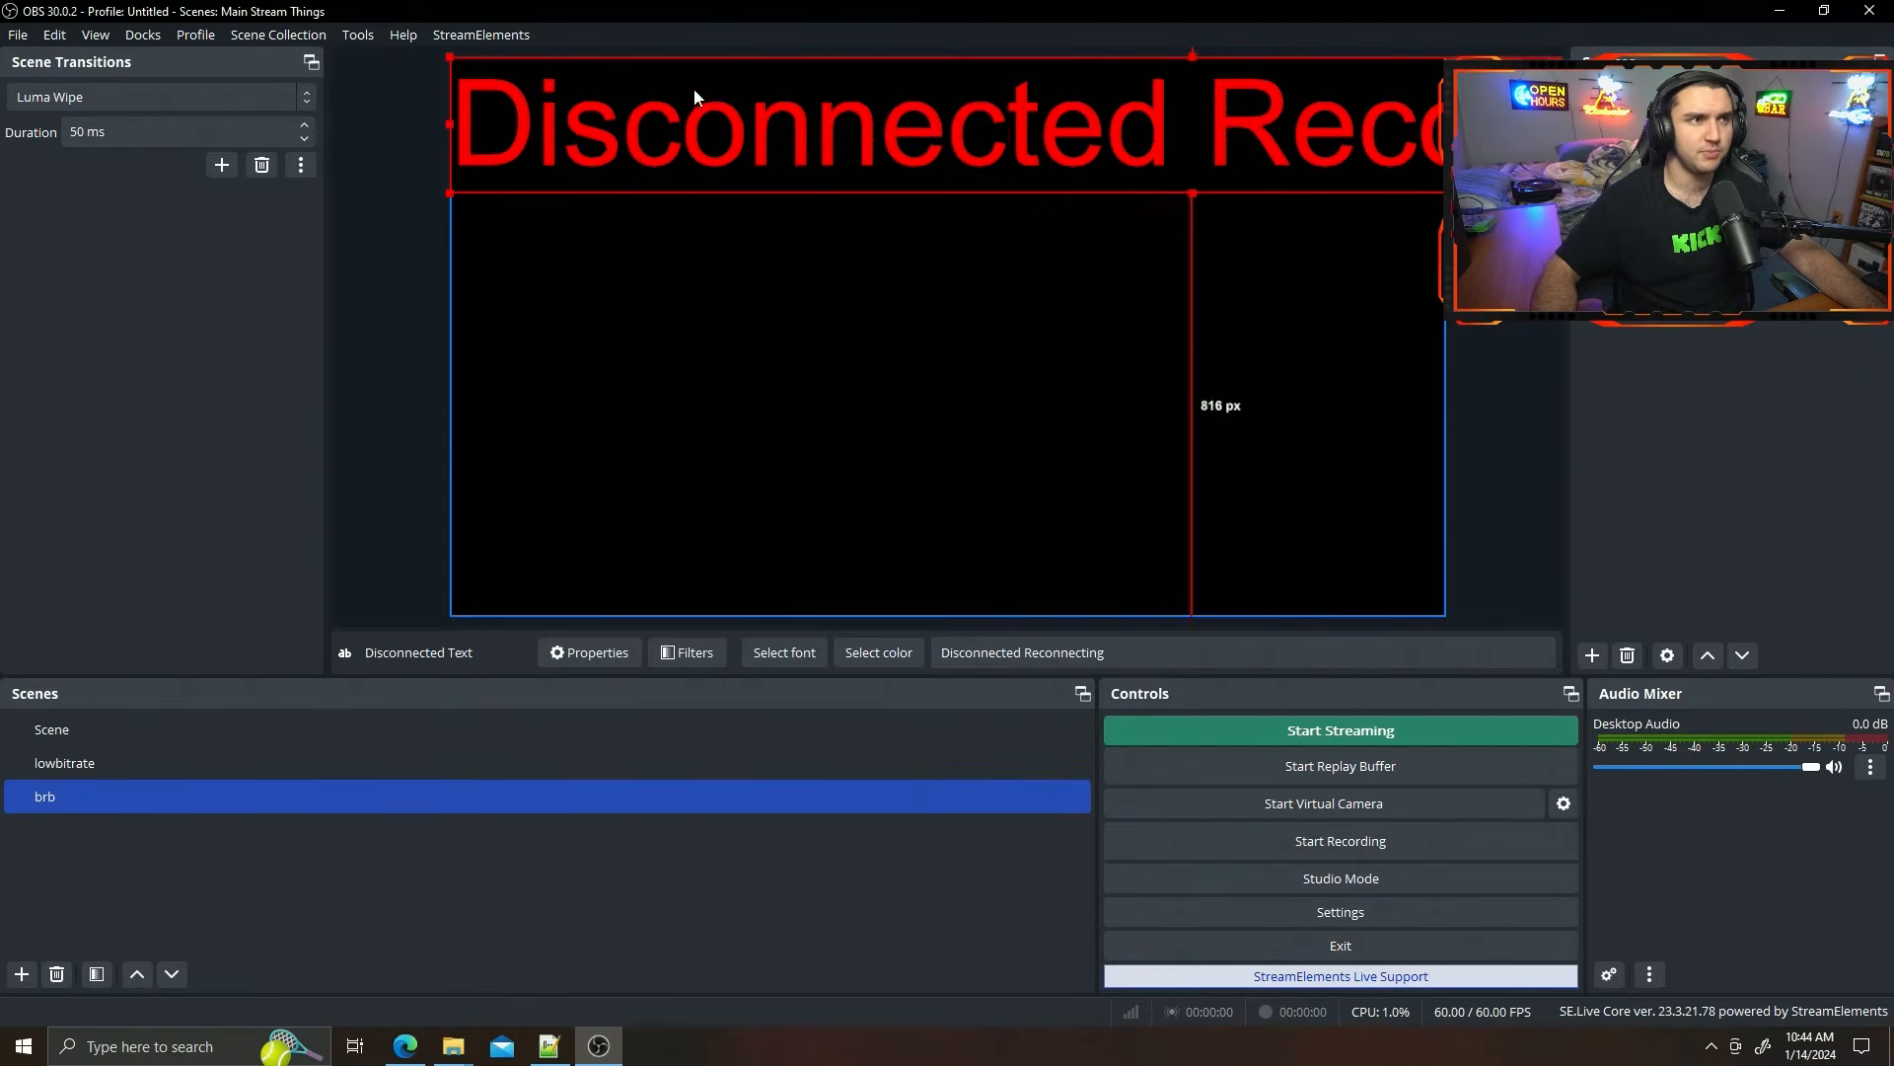
{"action": "left_click_drag", "start_coordinate": [694, 117], "coordinate": [700, 241]}
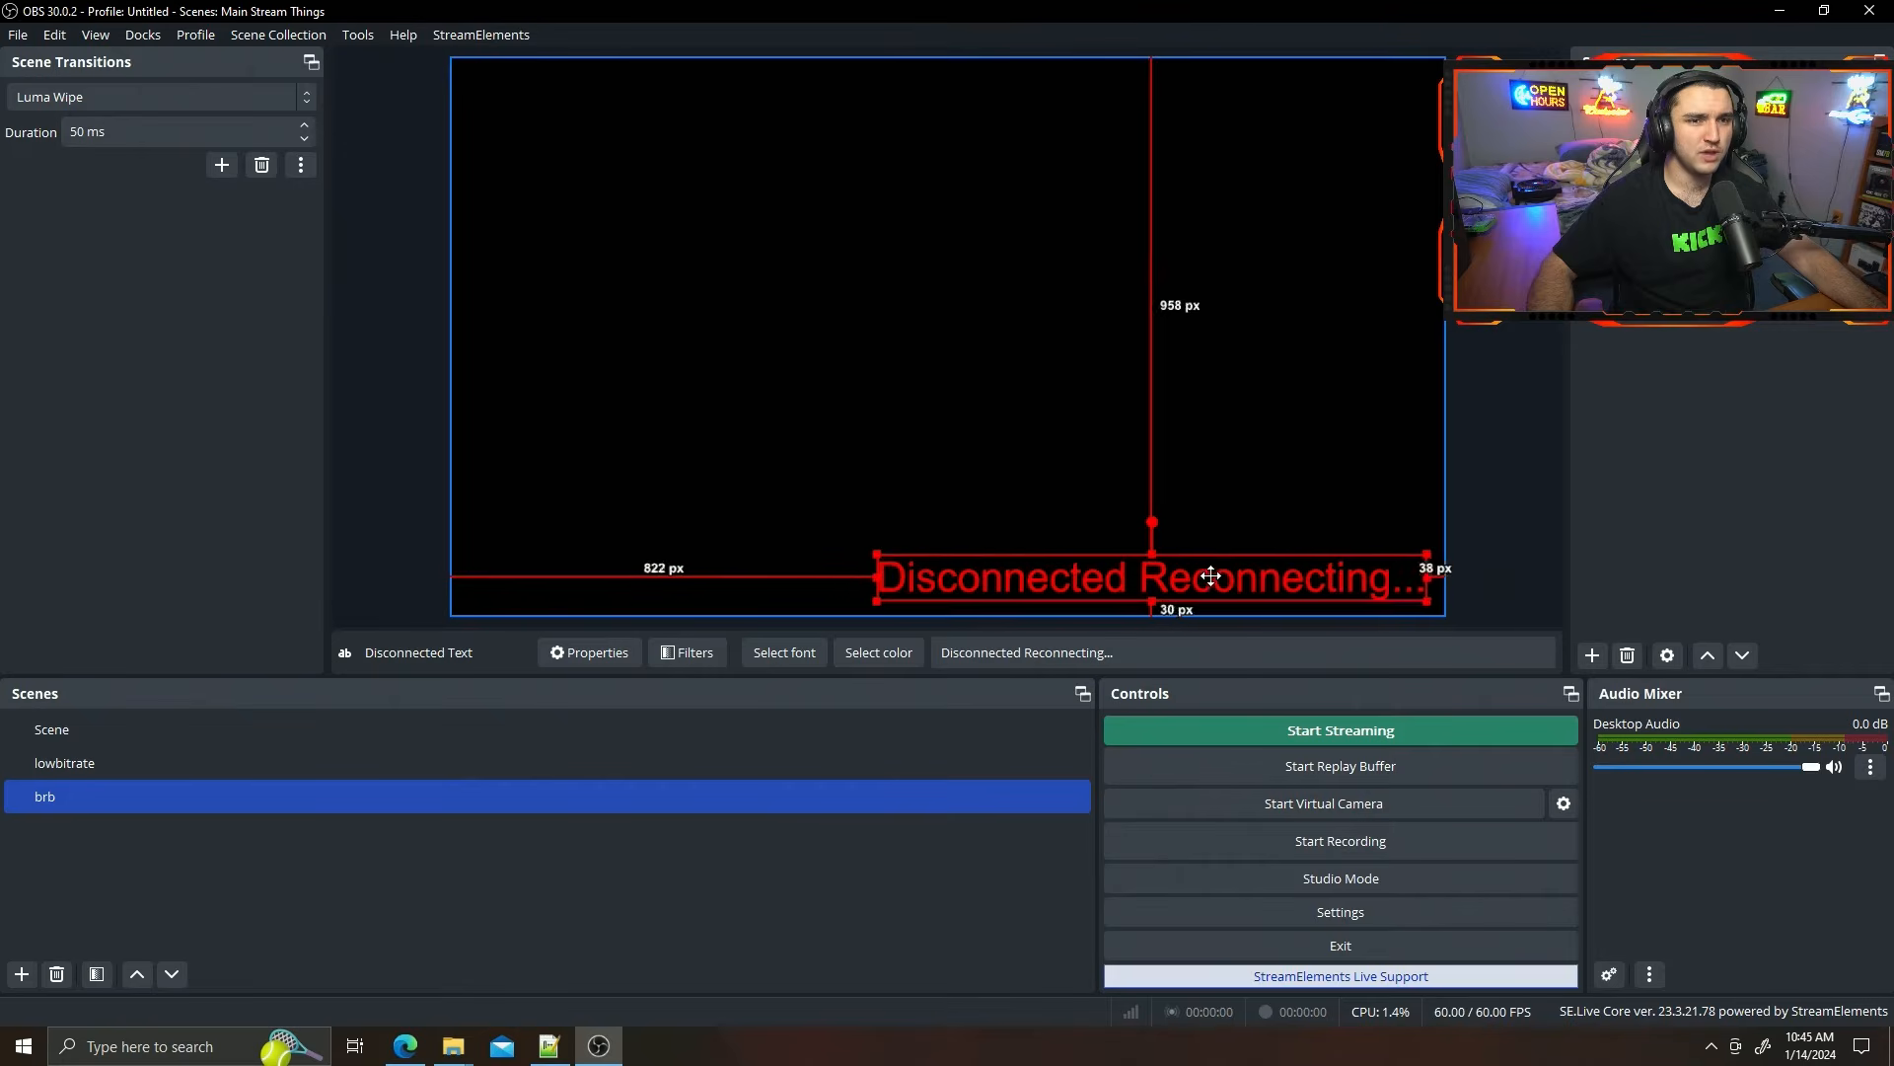
{"action": "mouse_move", "coordinate": [962, 537]}
{"action": "left_mouse_down"}
{"action": "mouse_move", "coordinate": [819, 521]}
{"action": "mouse_move", "coordinate": [941, 567]}
{"action": "left_mouse_up"}
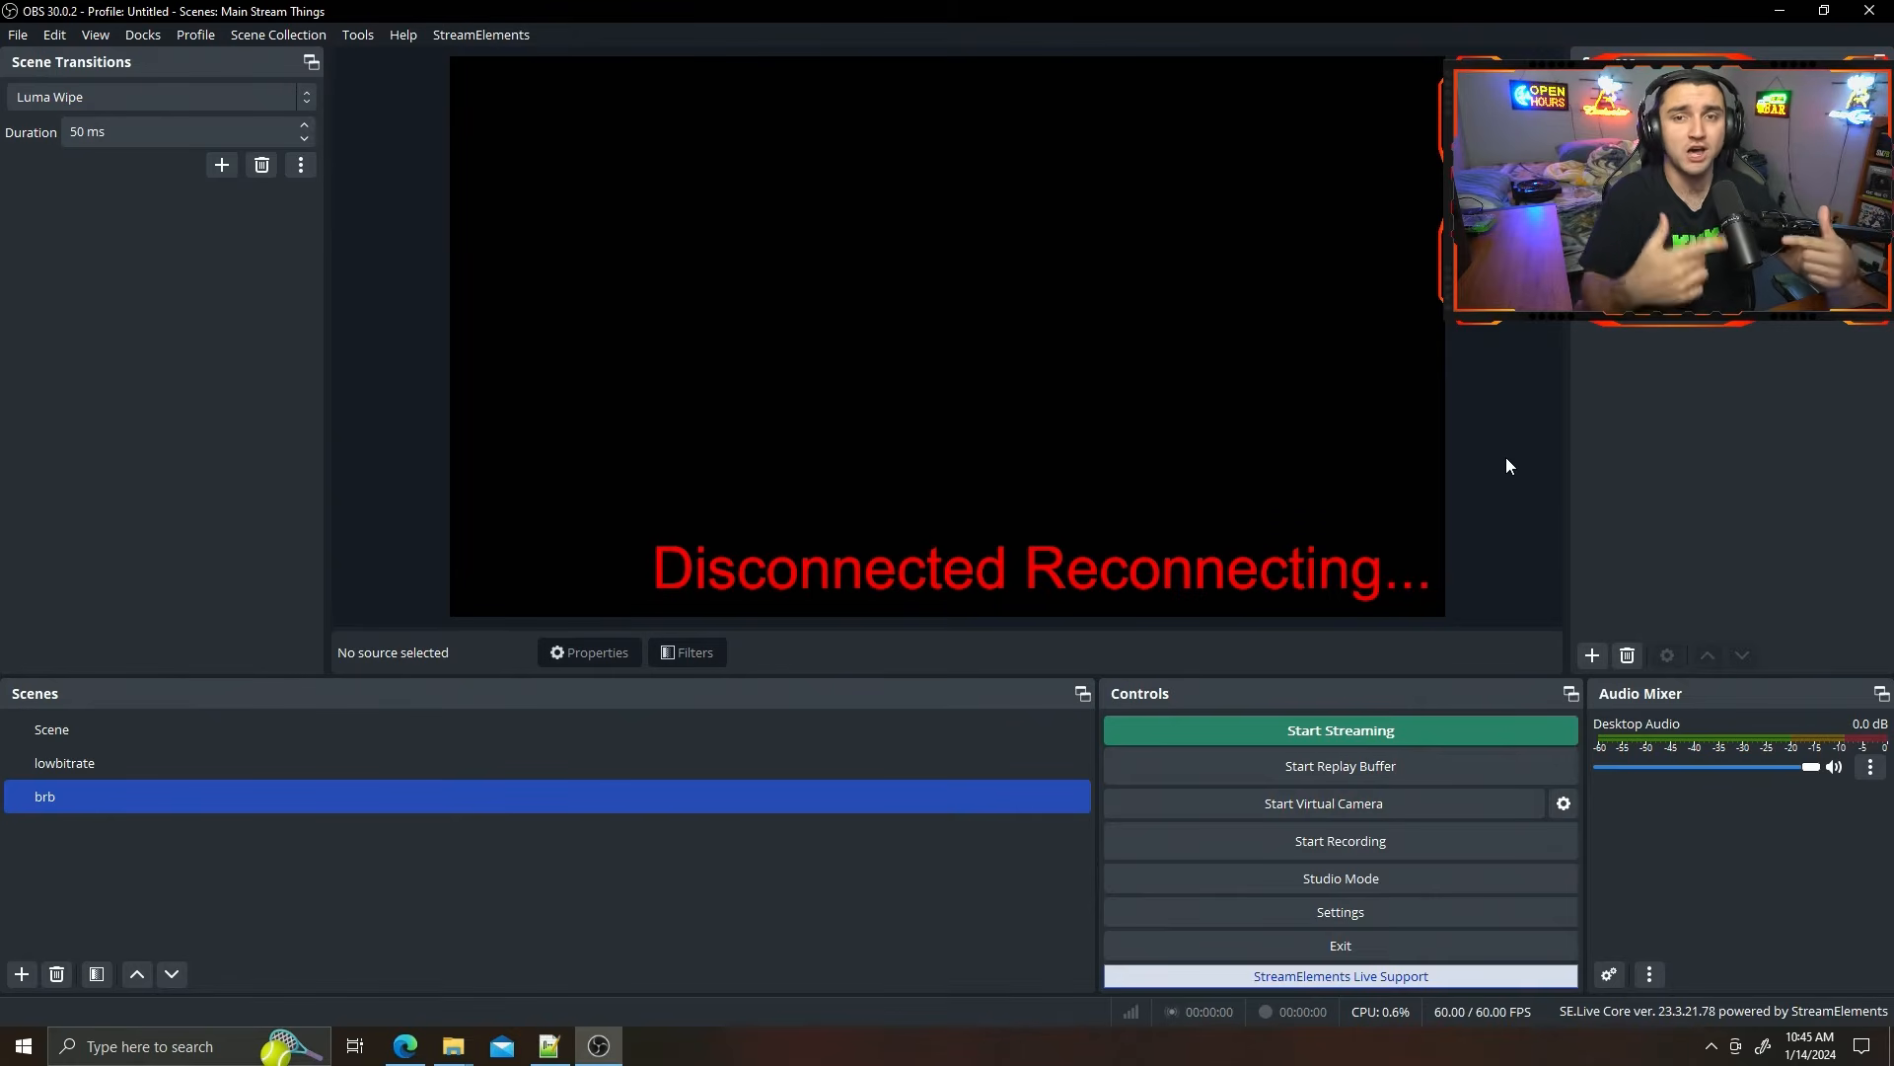
Select the scene named Scene, and clear the desktop by minimizing OBS and the browser and closing the OBS IRL Stream Clips folder.
{"action": "left_click", "coordinate": [362, 721]}
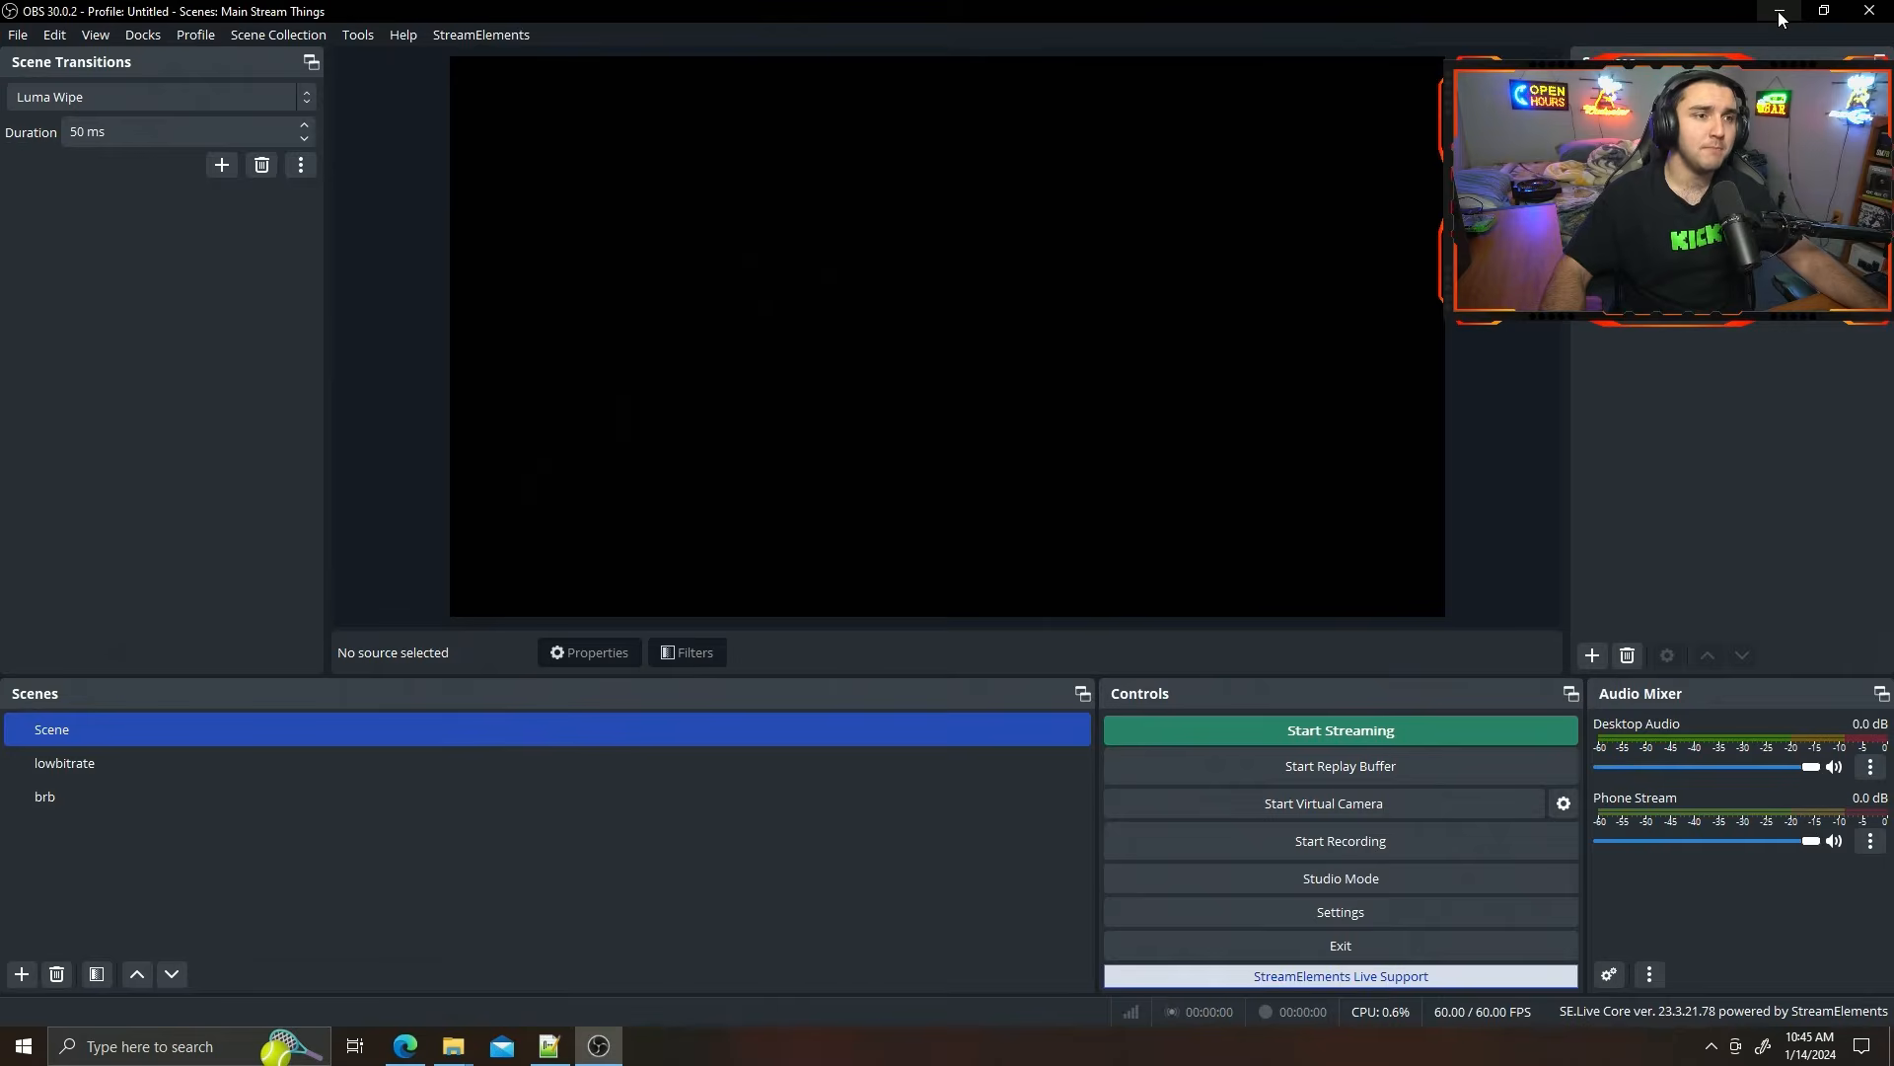
{"action": "left_click", "coordinate": [1778, 10]}
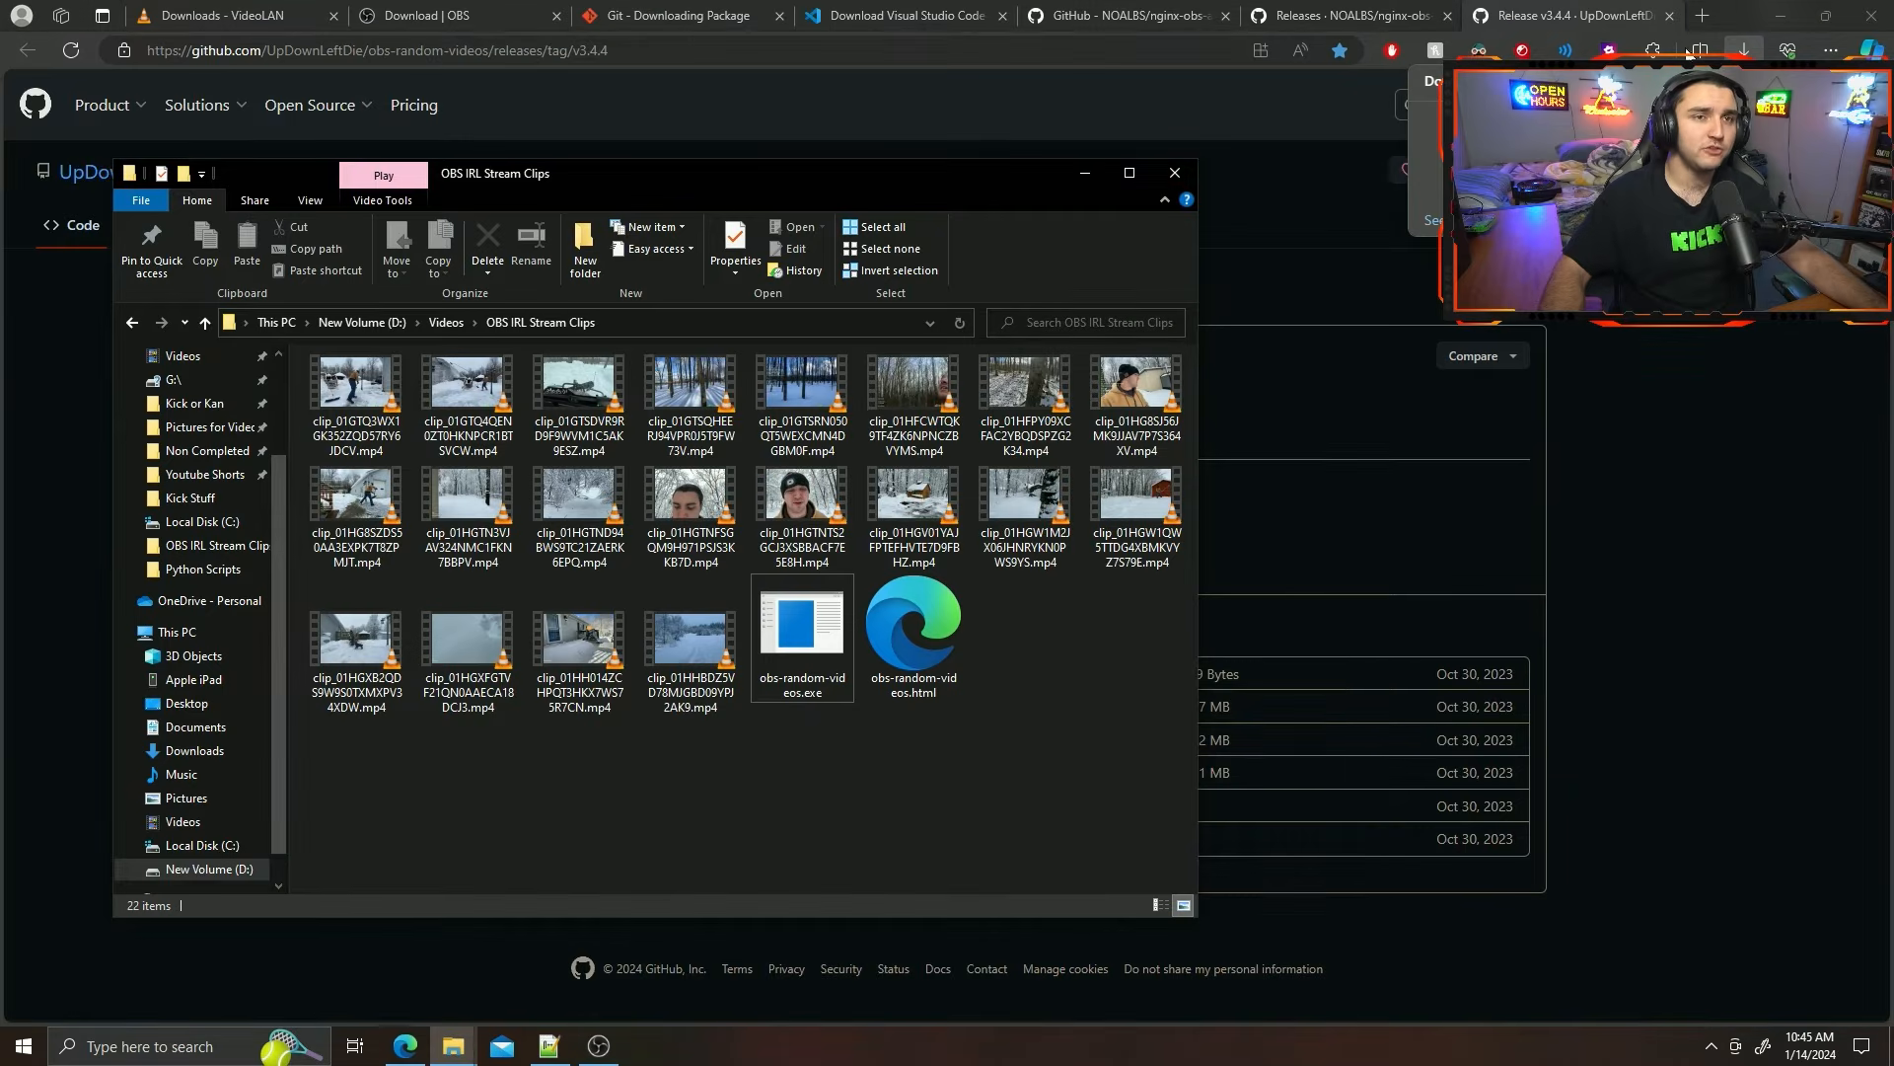
{"action": "left_click", "coordinate": [1175, 174]}
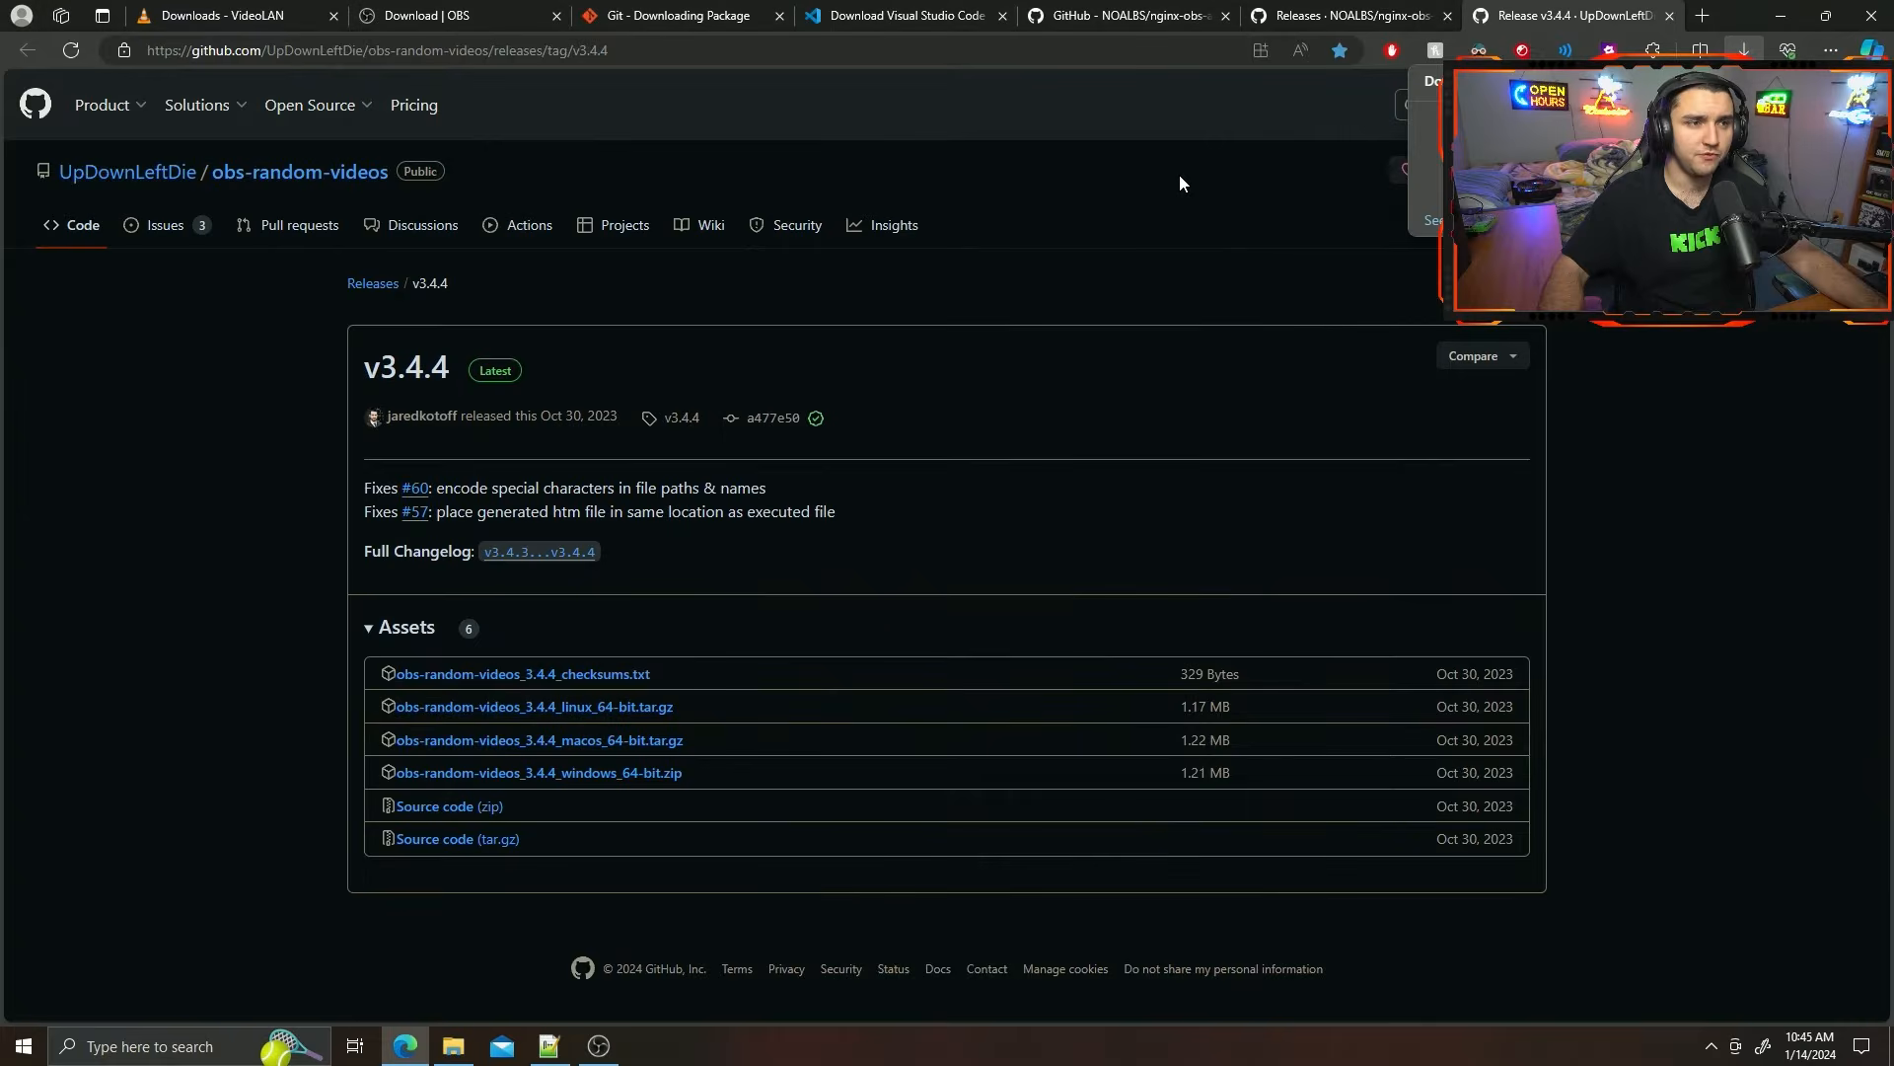
{"action": "left_click", "coordinate": [1778, 17]}
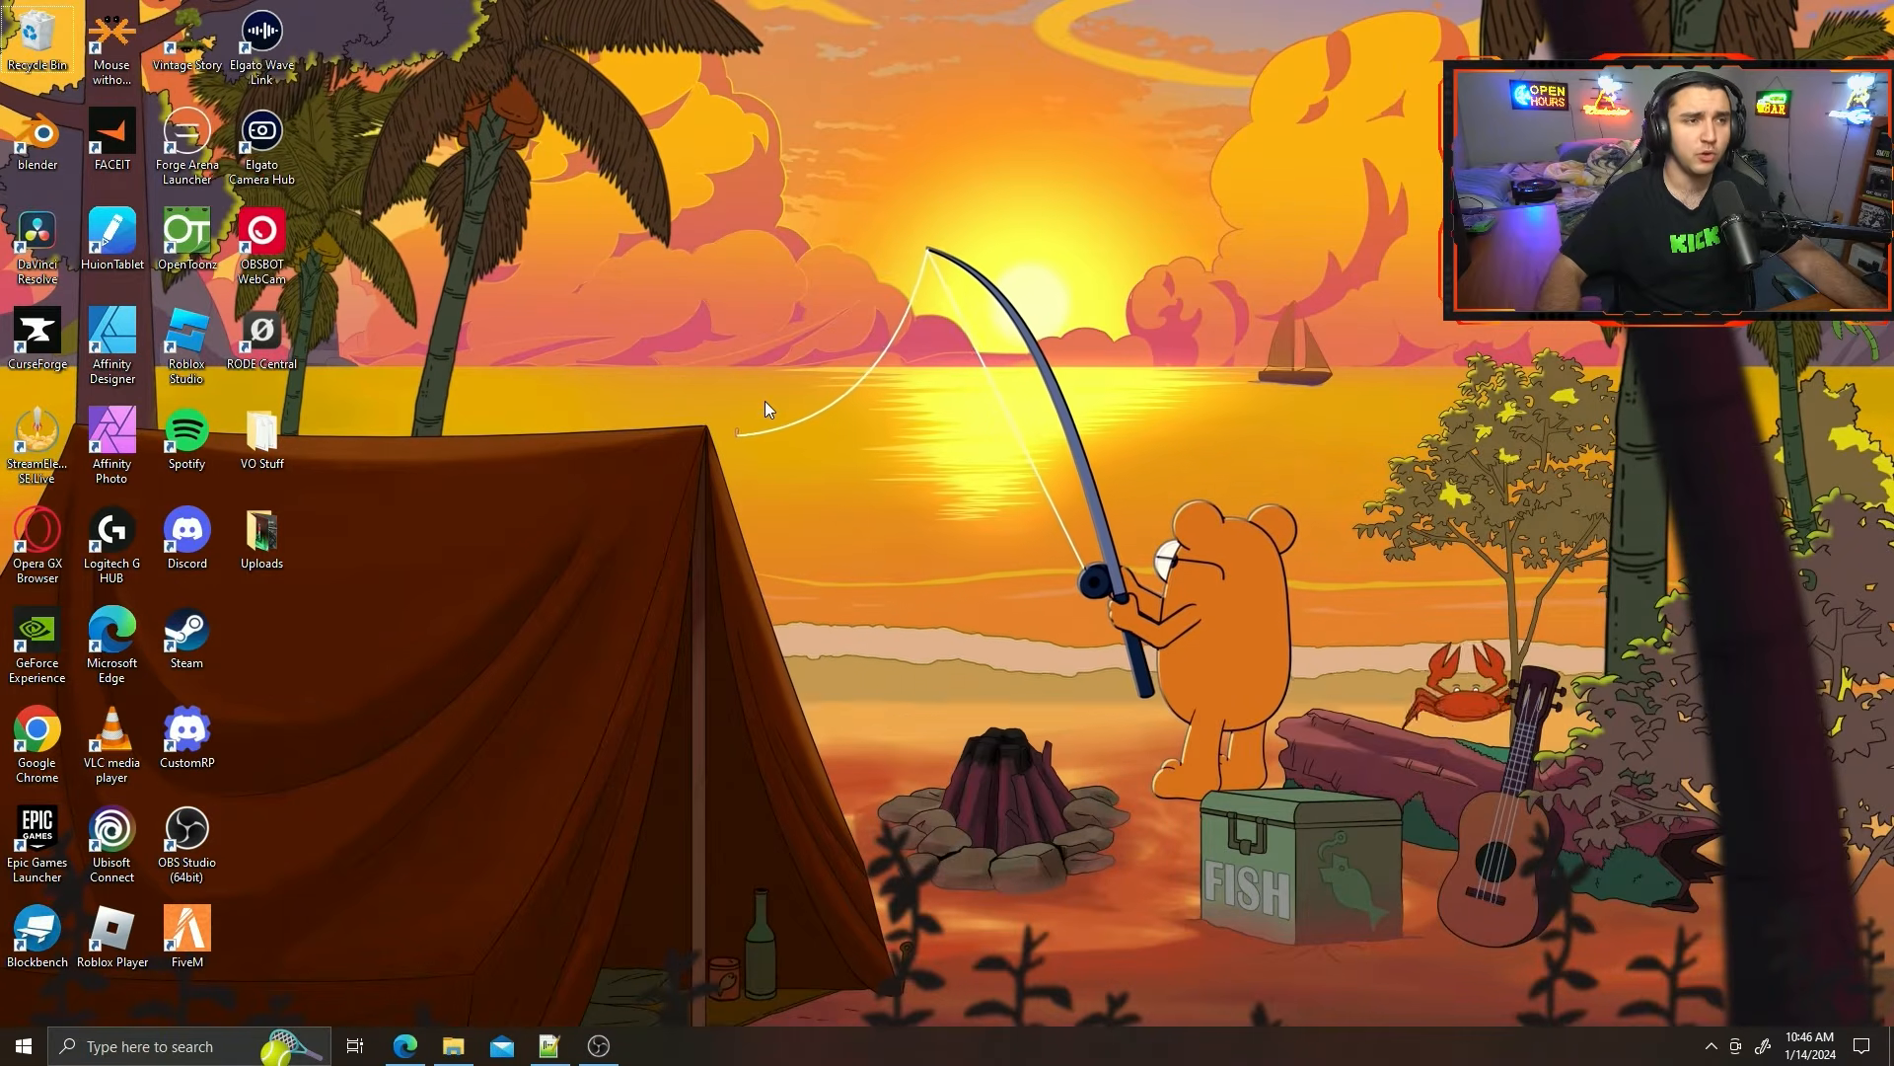
Open the NVIDIA Control Panel from the desktop and choose OBS Studio (bin/64bit/obs64.exe) in the per-program 3D settings.
{"action": "right_click", "coordinate": [766, 401]}
{"action": "left_click", "coordinate": [695, 601]}
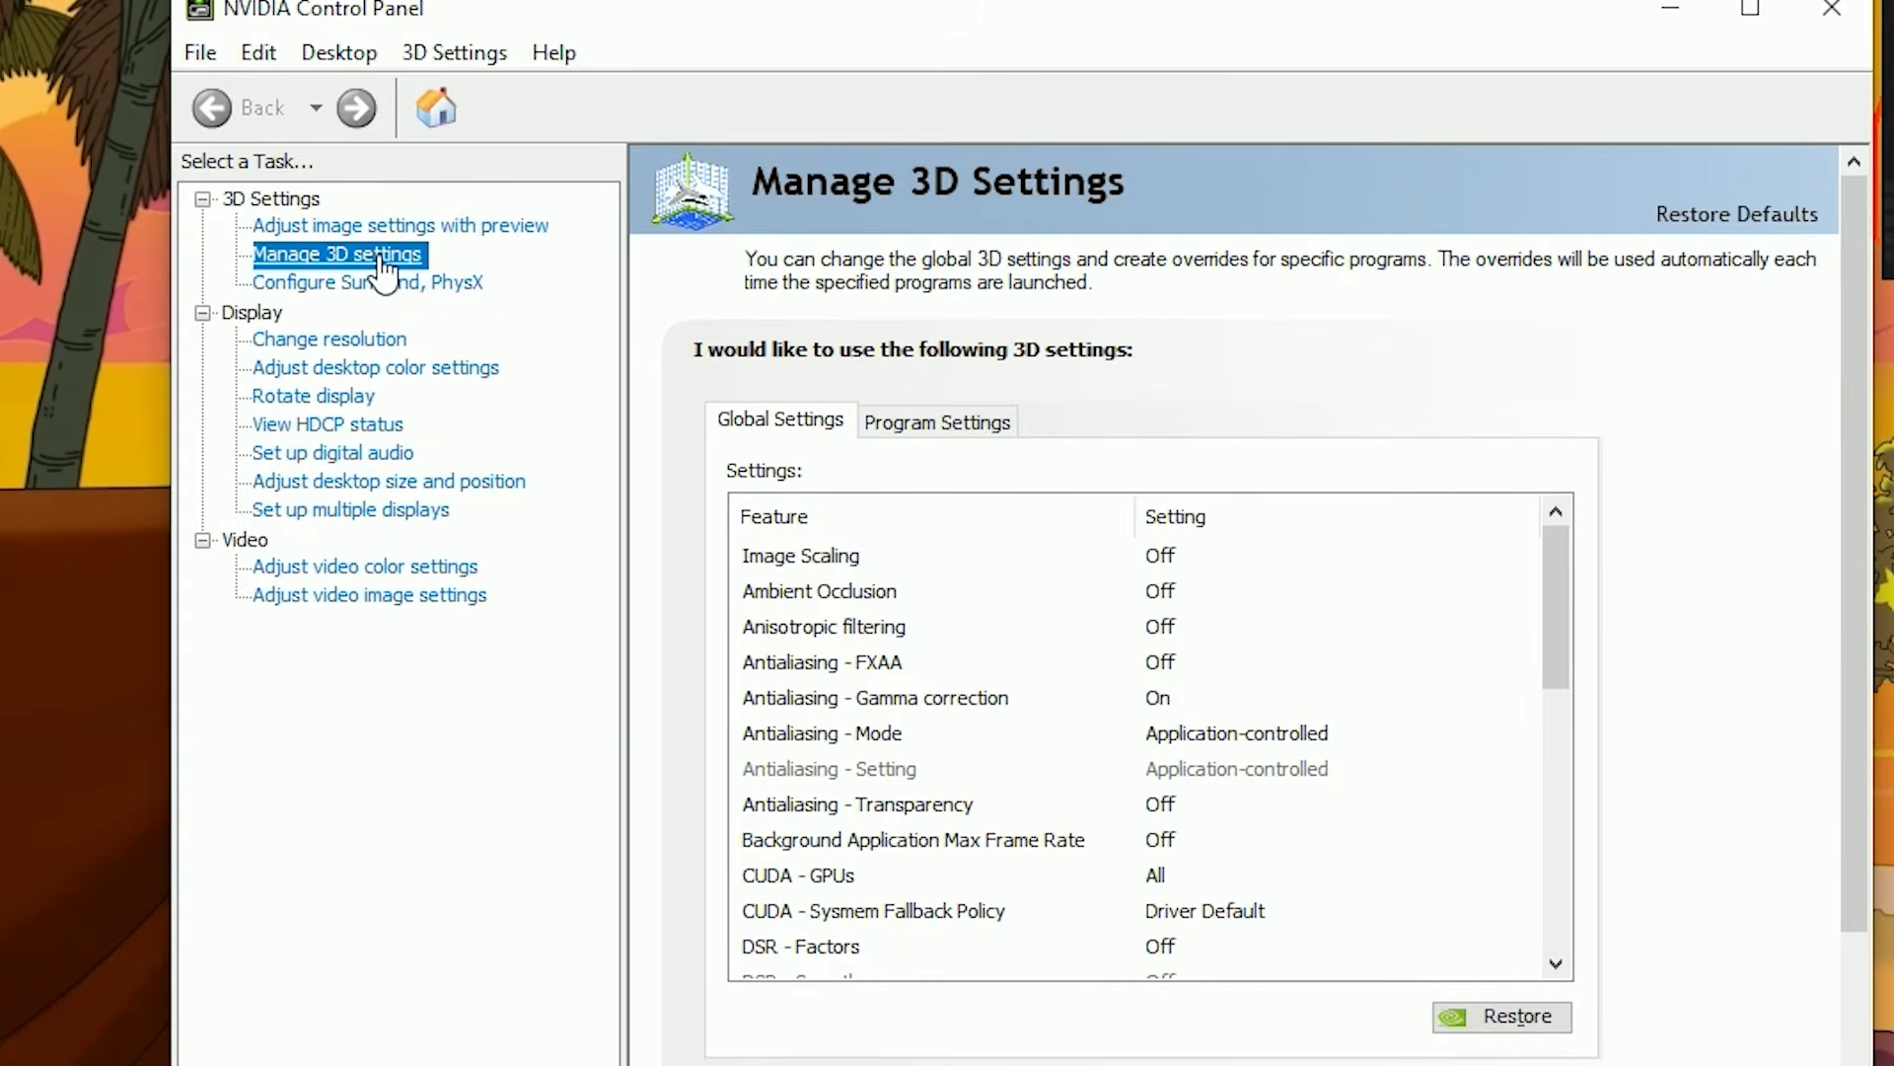
{"action": "left_click", "coordinate": [930, 424]}
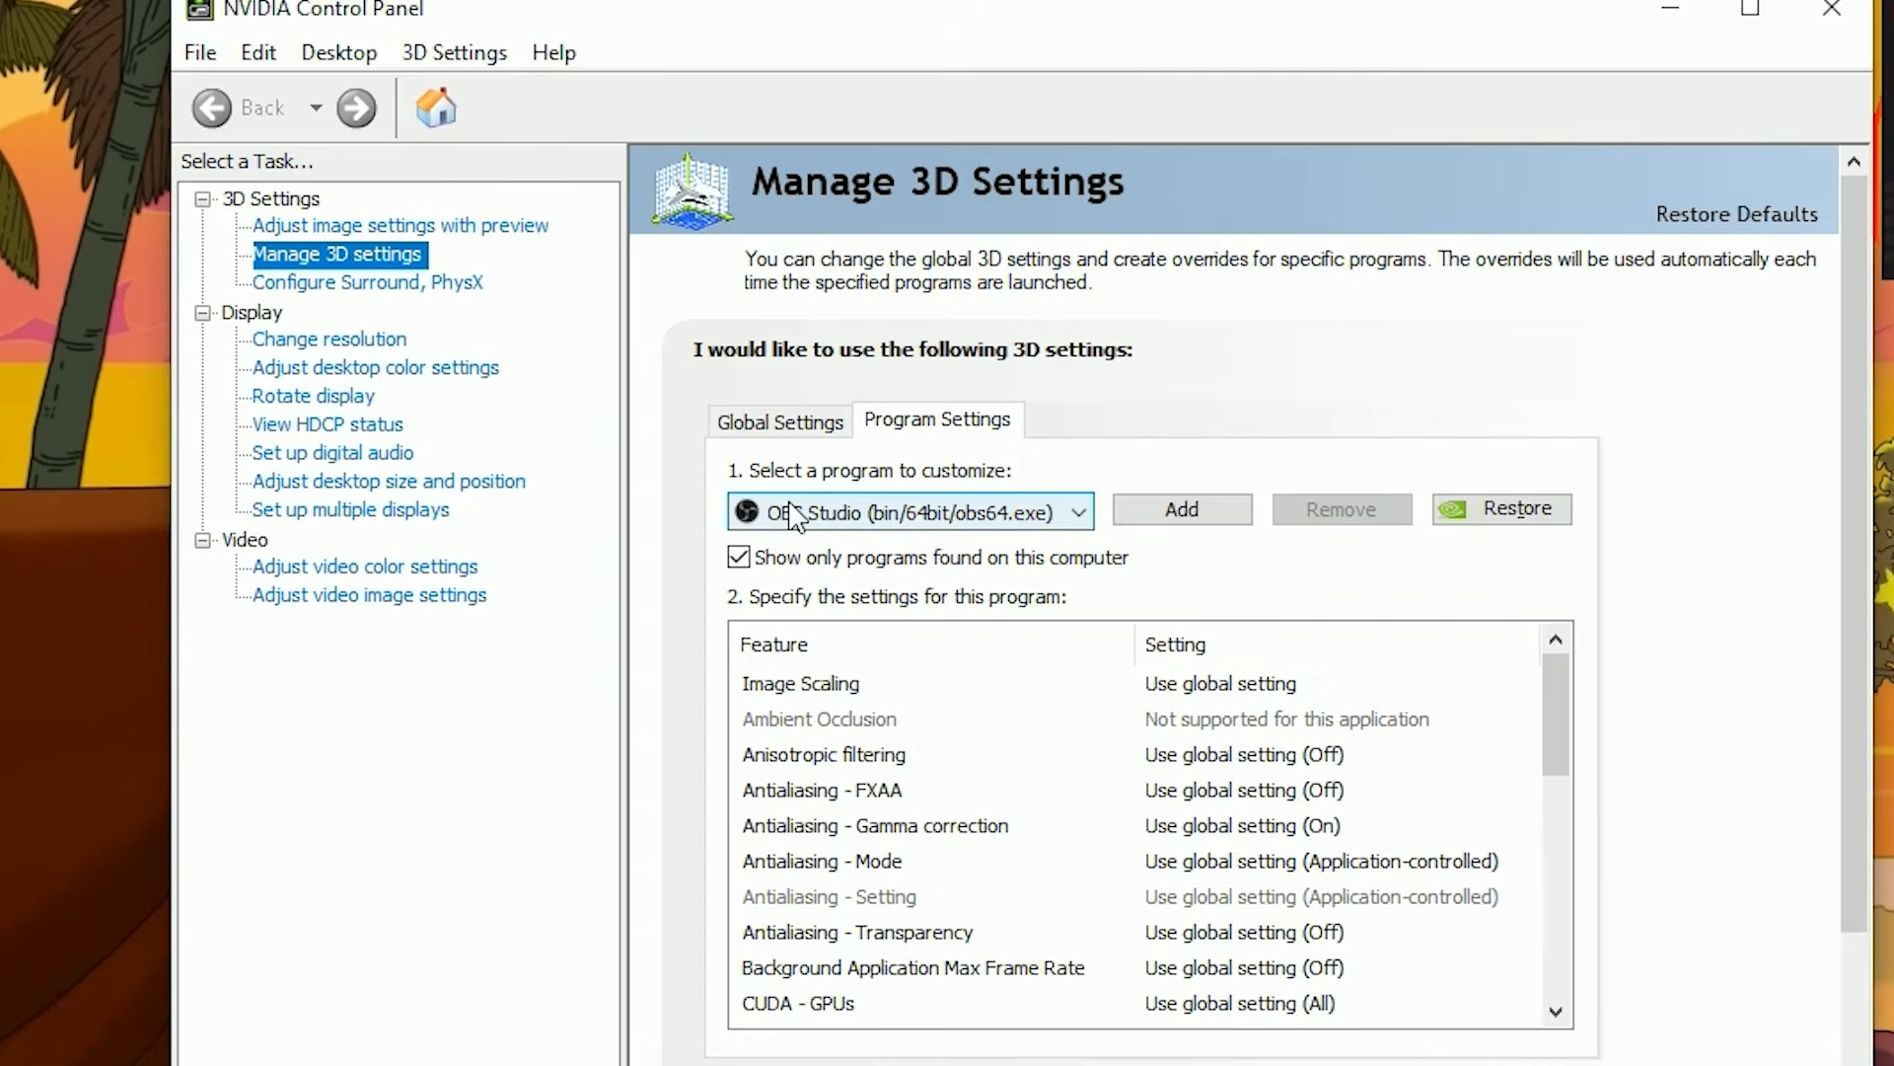
{"action": "left_click", "coordinate": [1082, 513]}
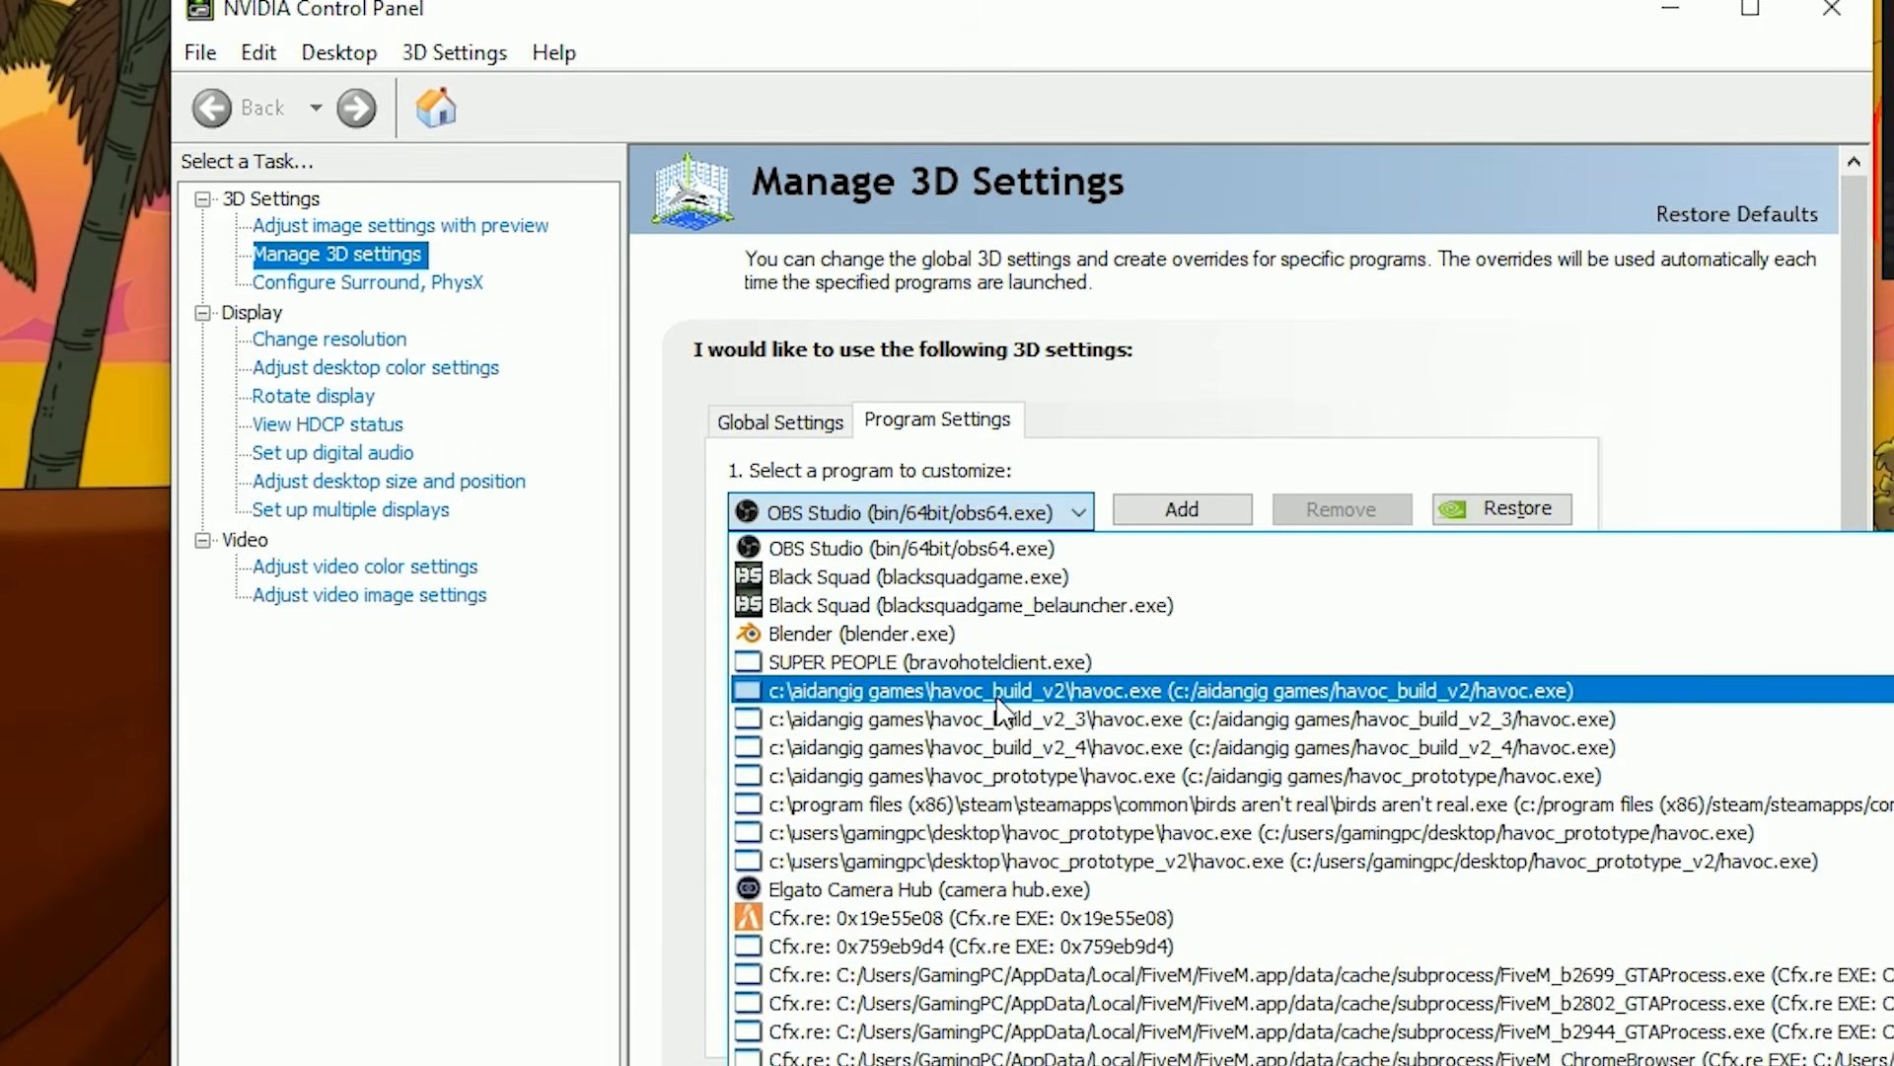
{"action": "scroll", "coordinate": [1006, 691], "scroll_direction": "down", "scroll_amount": 10}
{"action": "left_click", "coordinate": [1064, 508]}
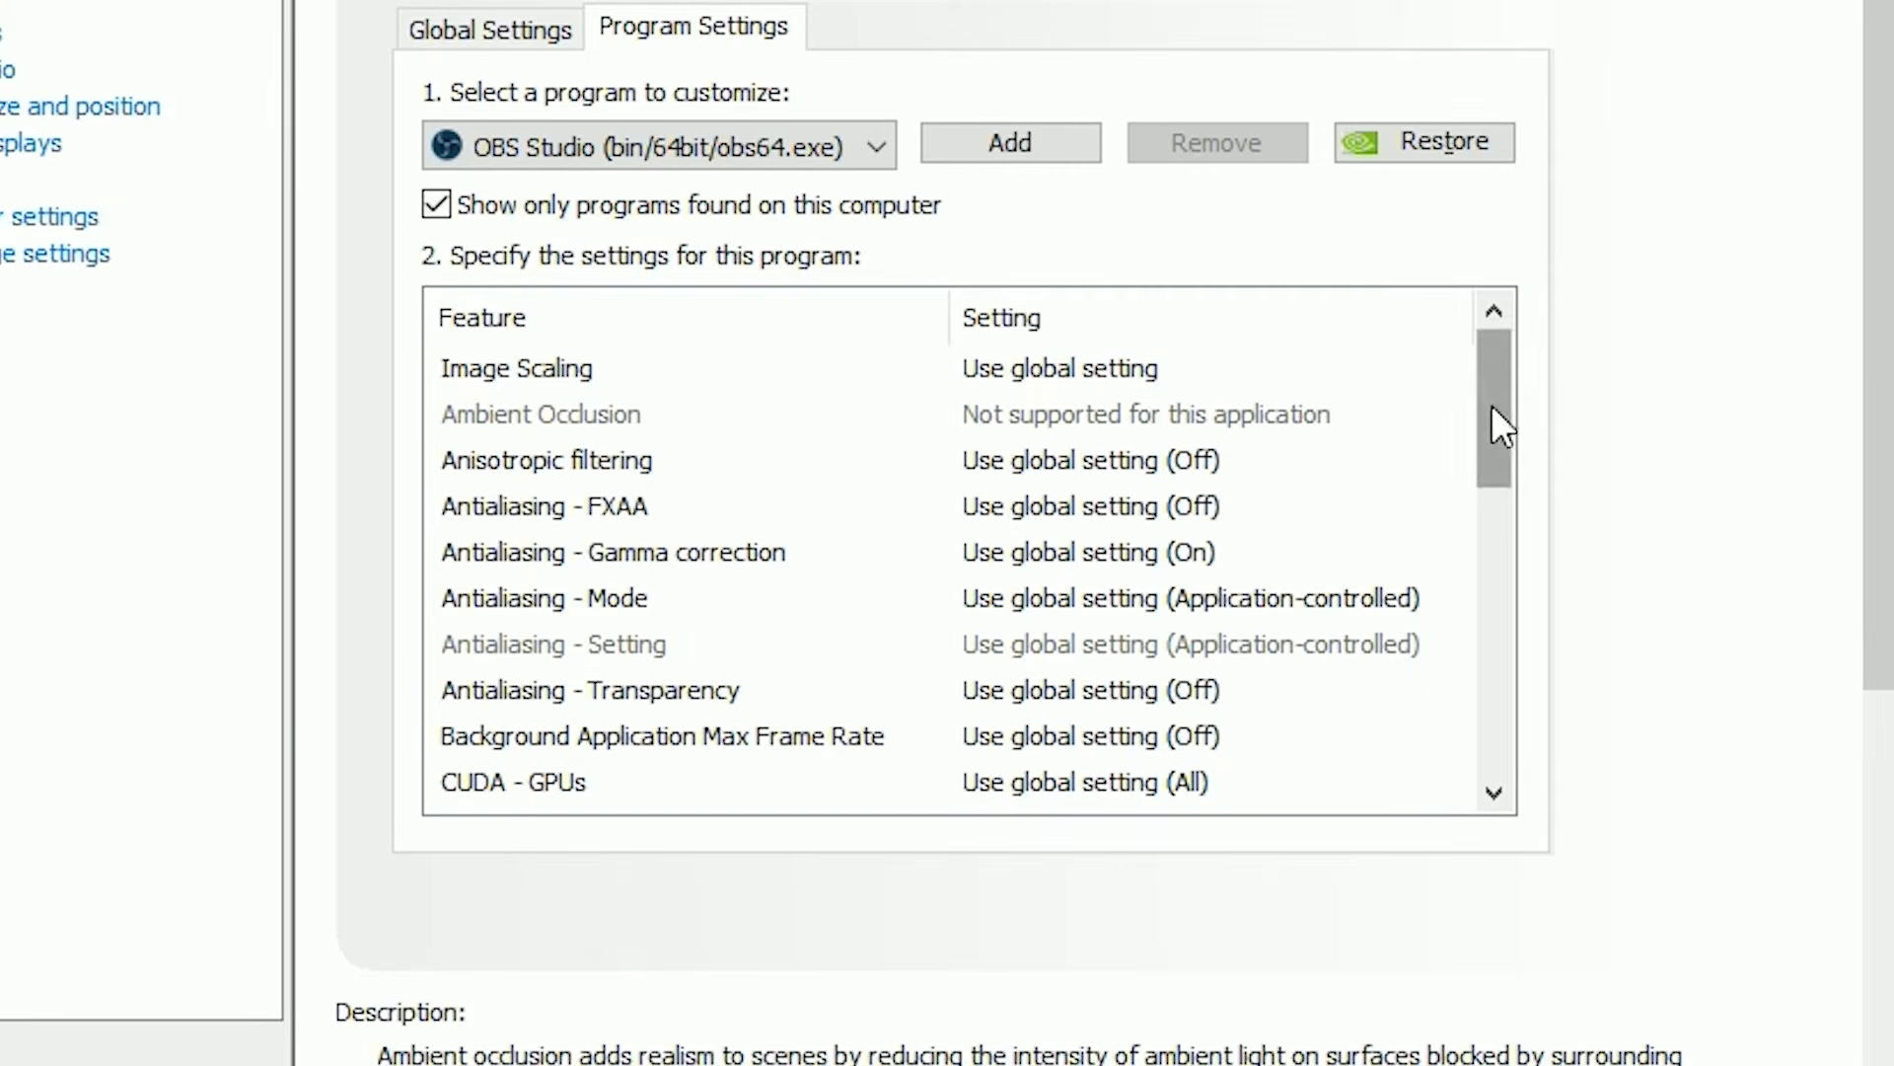
Set Vertical sync to On for OBS Studio and close the NVIDIA Control Panel.
{"action": "left_click_drag", "start_coordinate": [1489, 399], "coordinate": [1472, 719]}
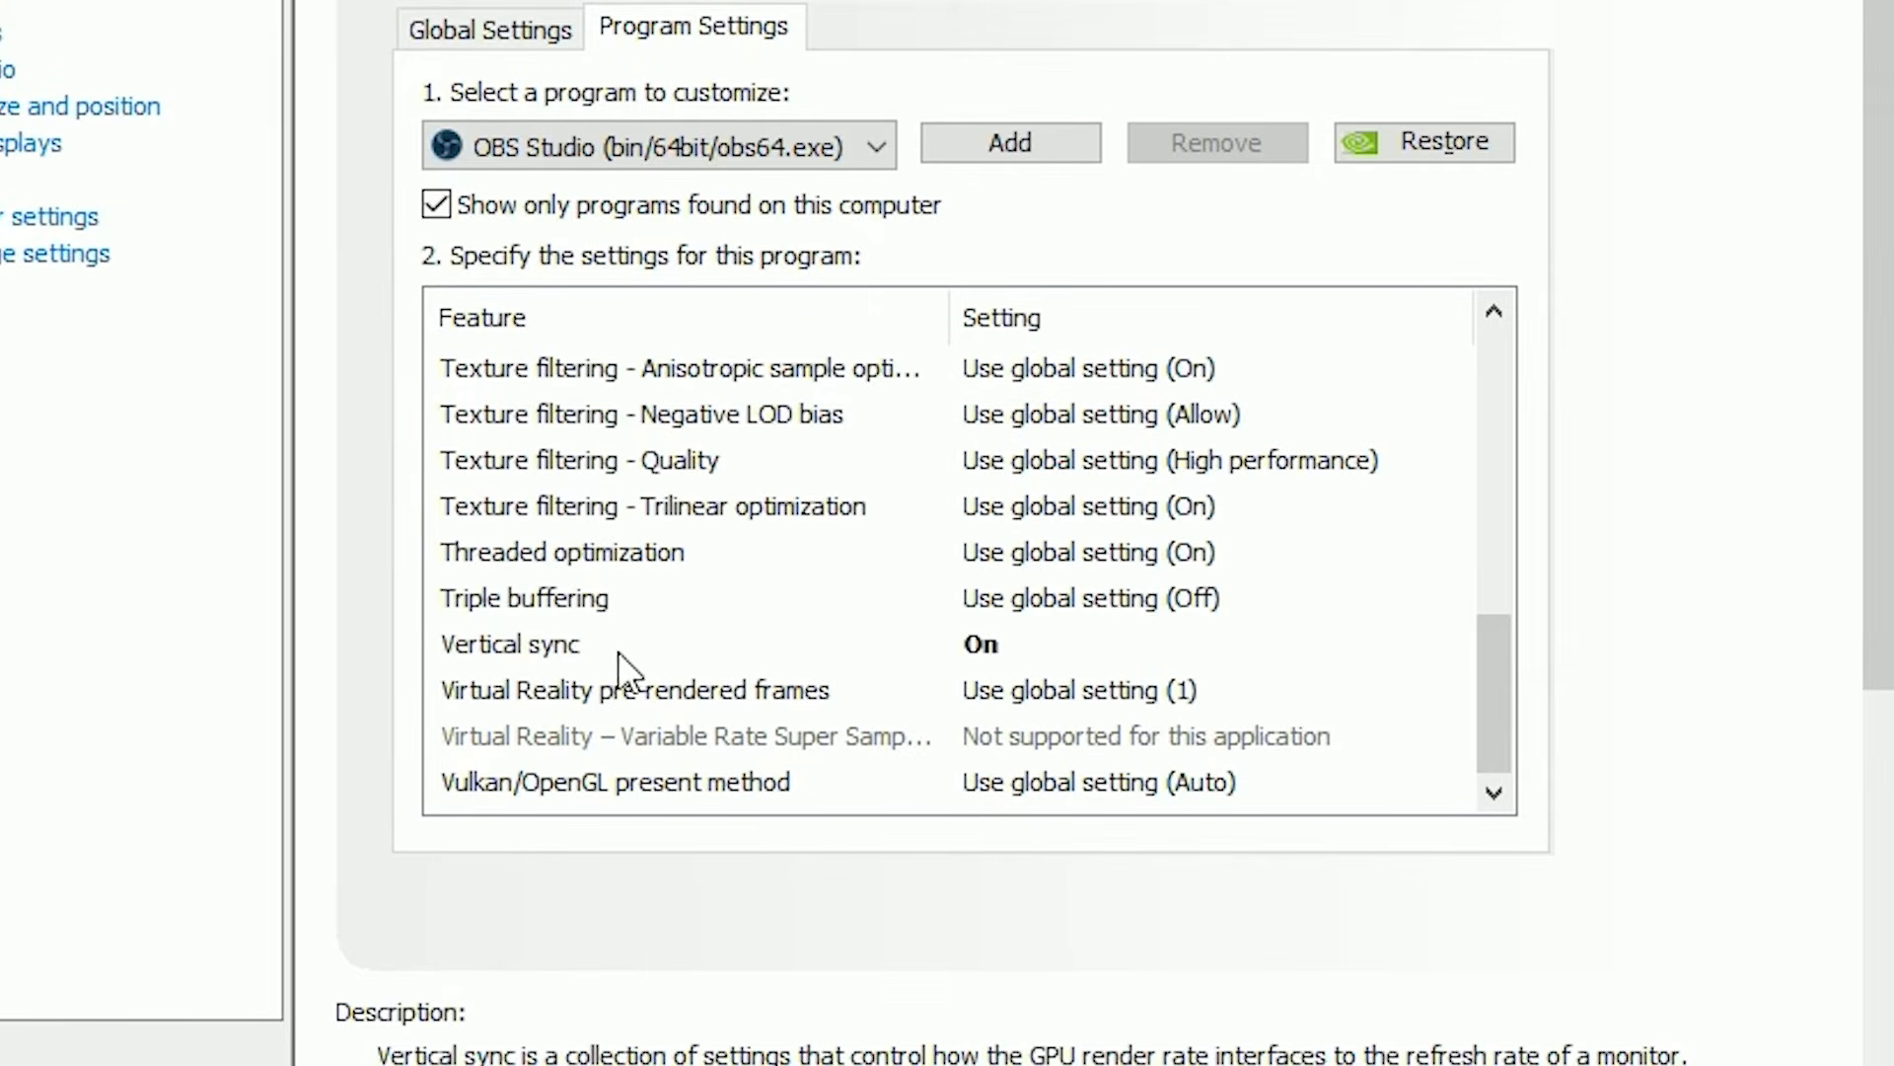
{"action": "left_click", "coordinate": [1010, 649]}
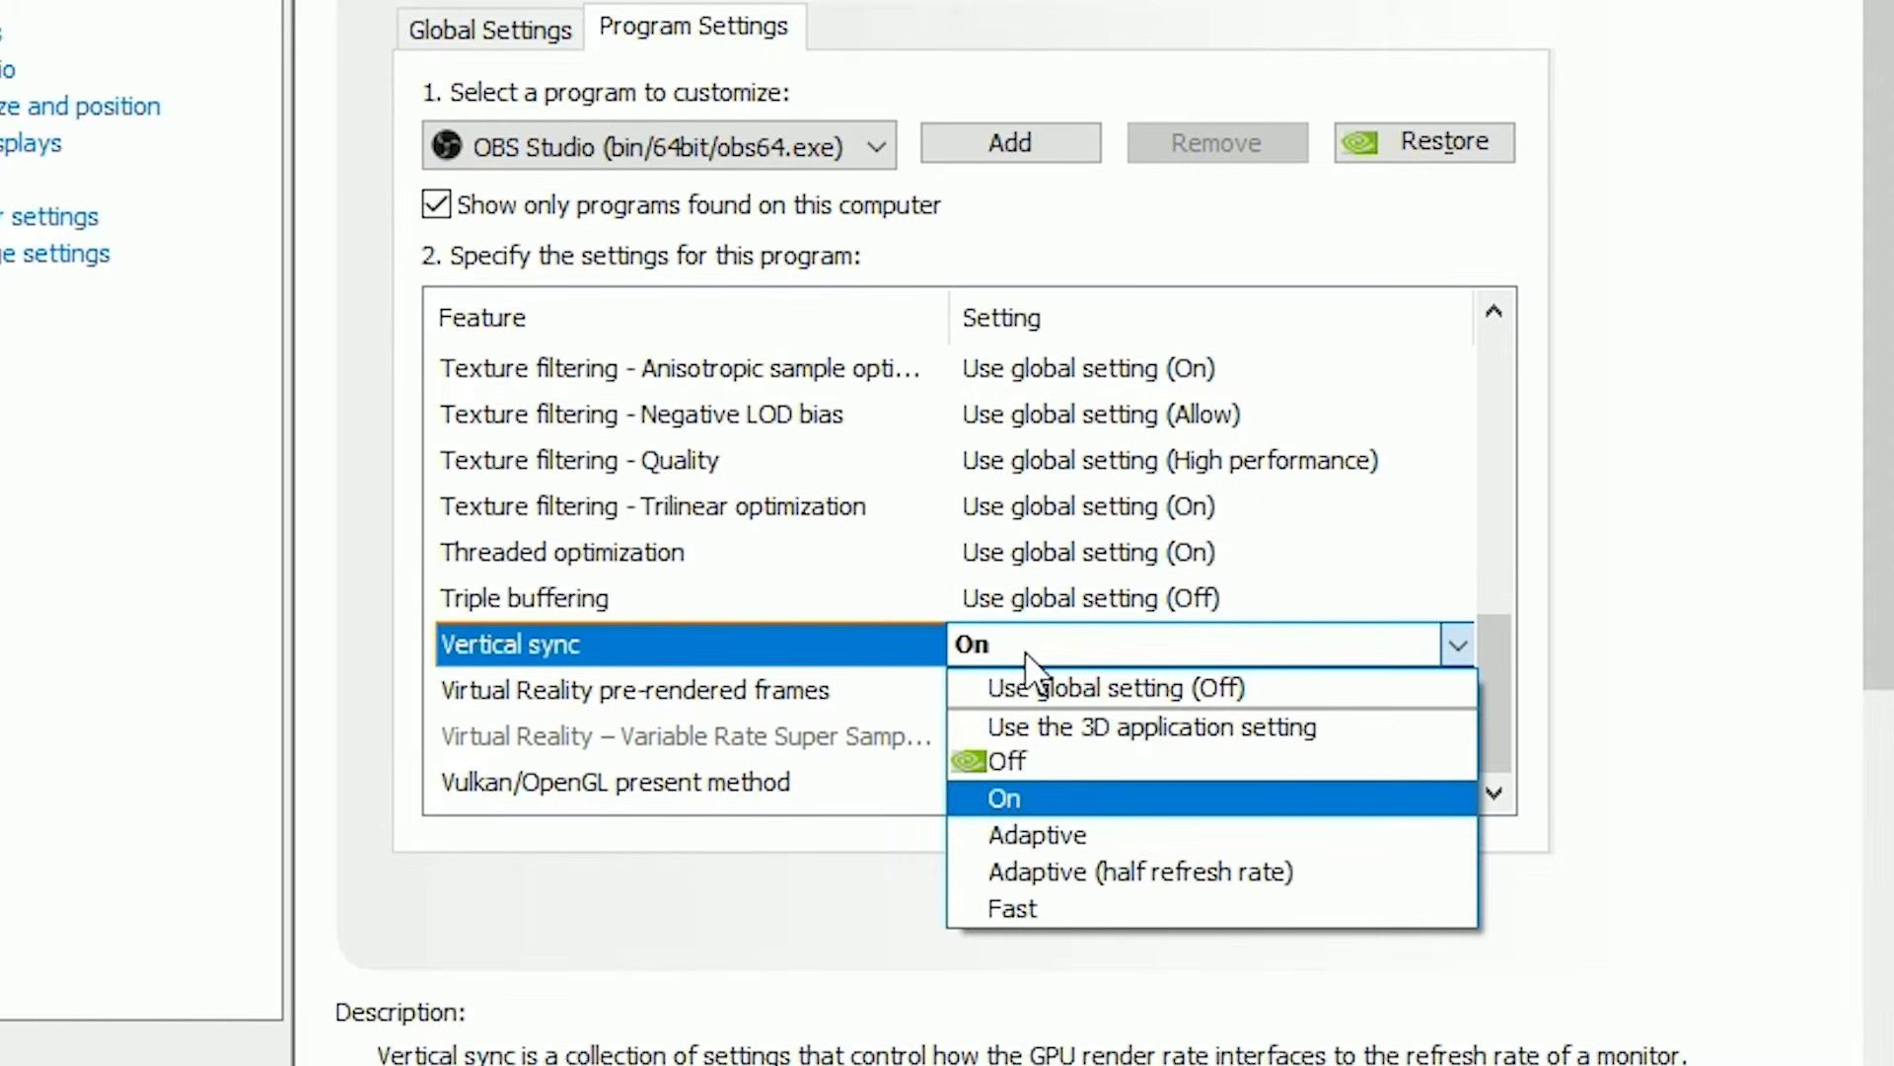
{"action": "left_click", "coordinate": [1038, 795]}
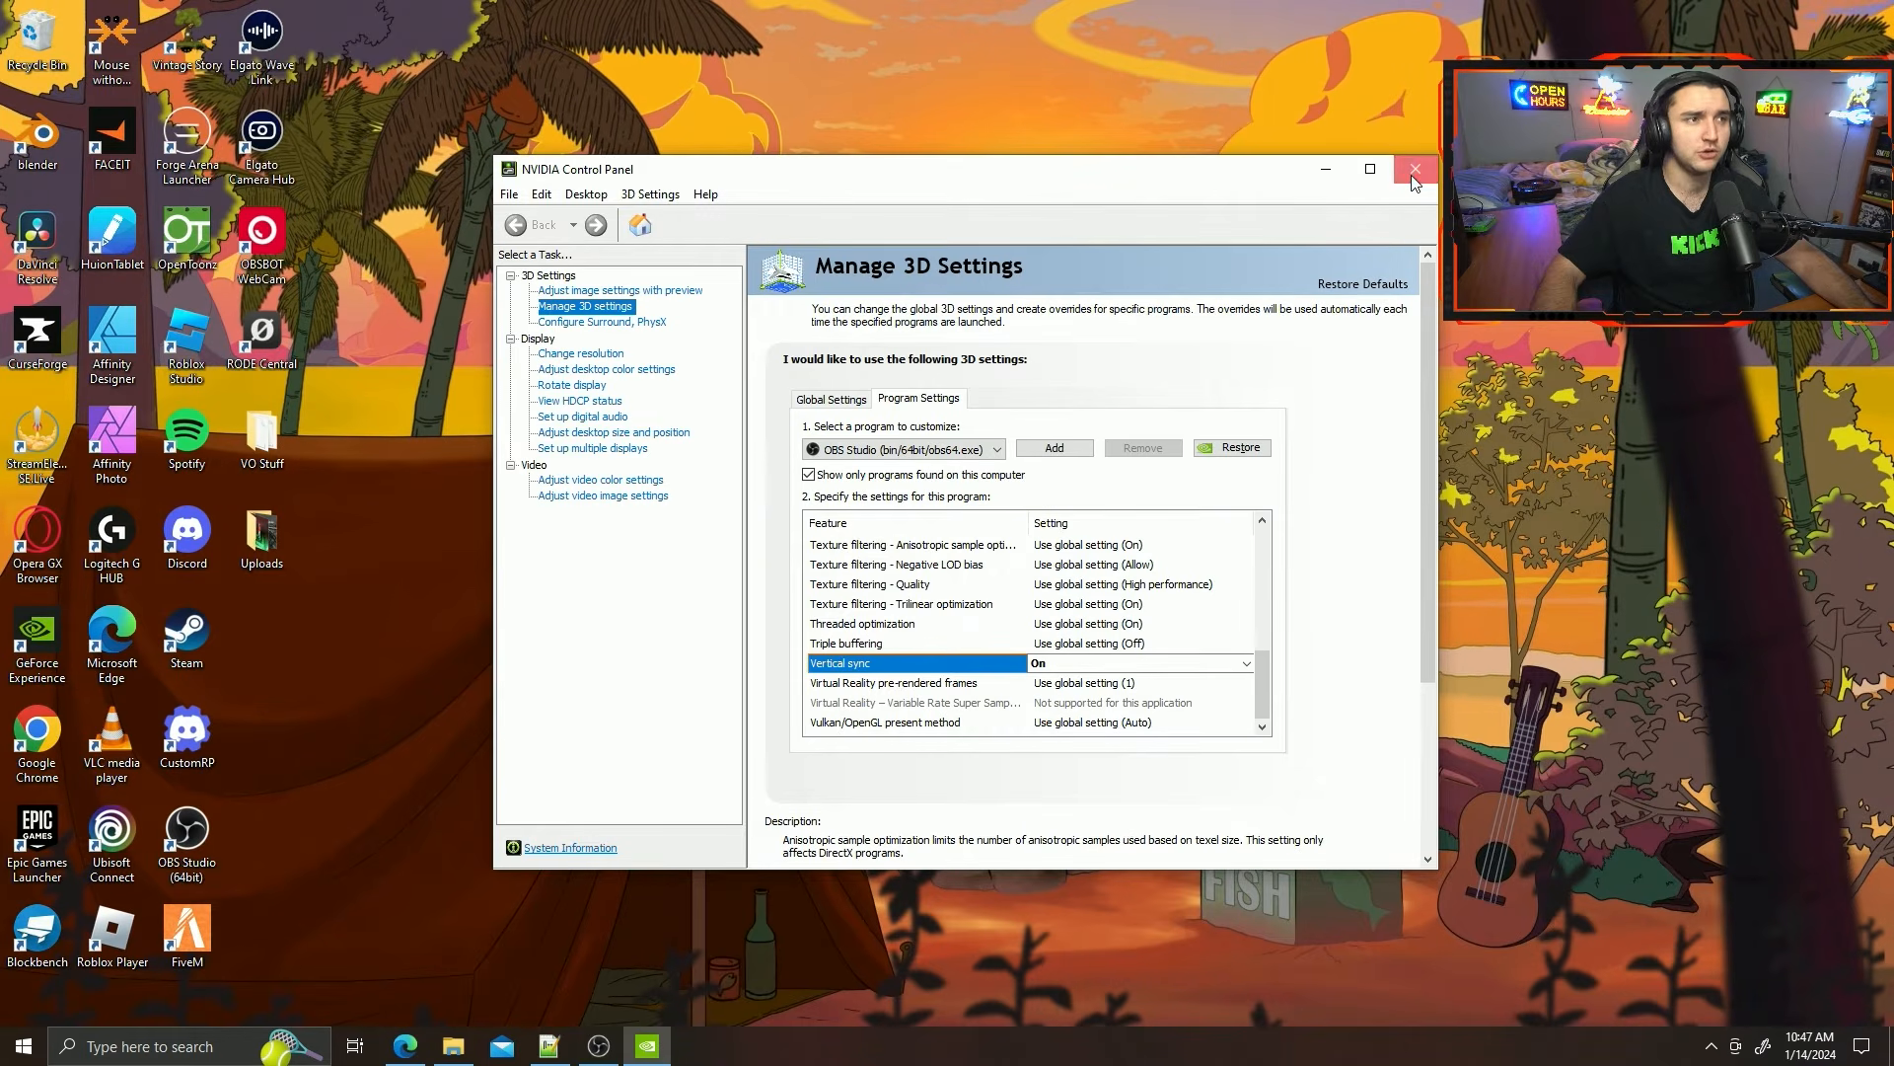
{"action": "left_click", "coordinate": [1415, 171]}
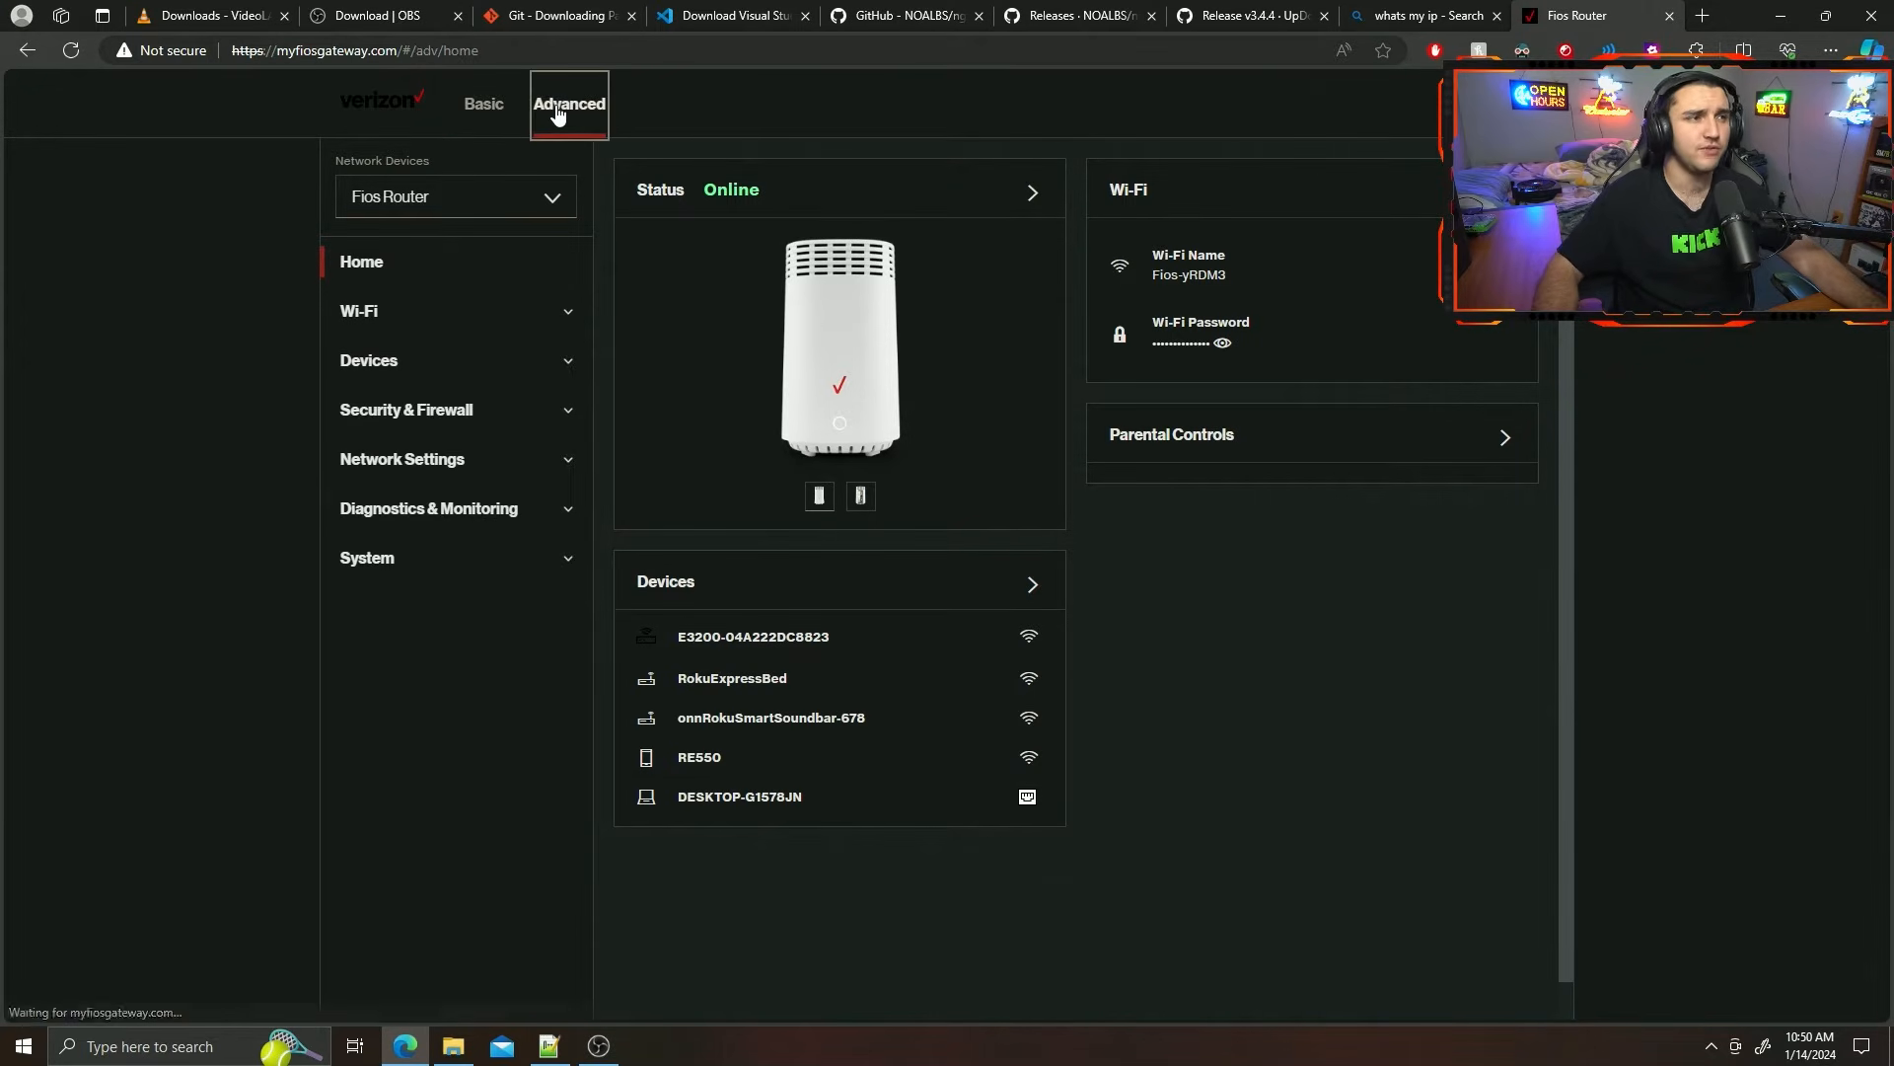
Open the router's Port Forwarding settings under Security & Firewall and name the new rule's application Gaming PC Websocket.
{"action": "left_click", "coordinate": [548, 415]}
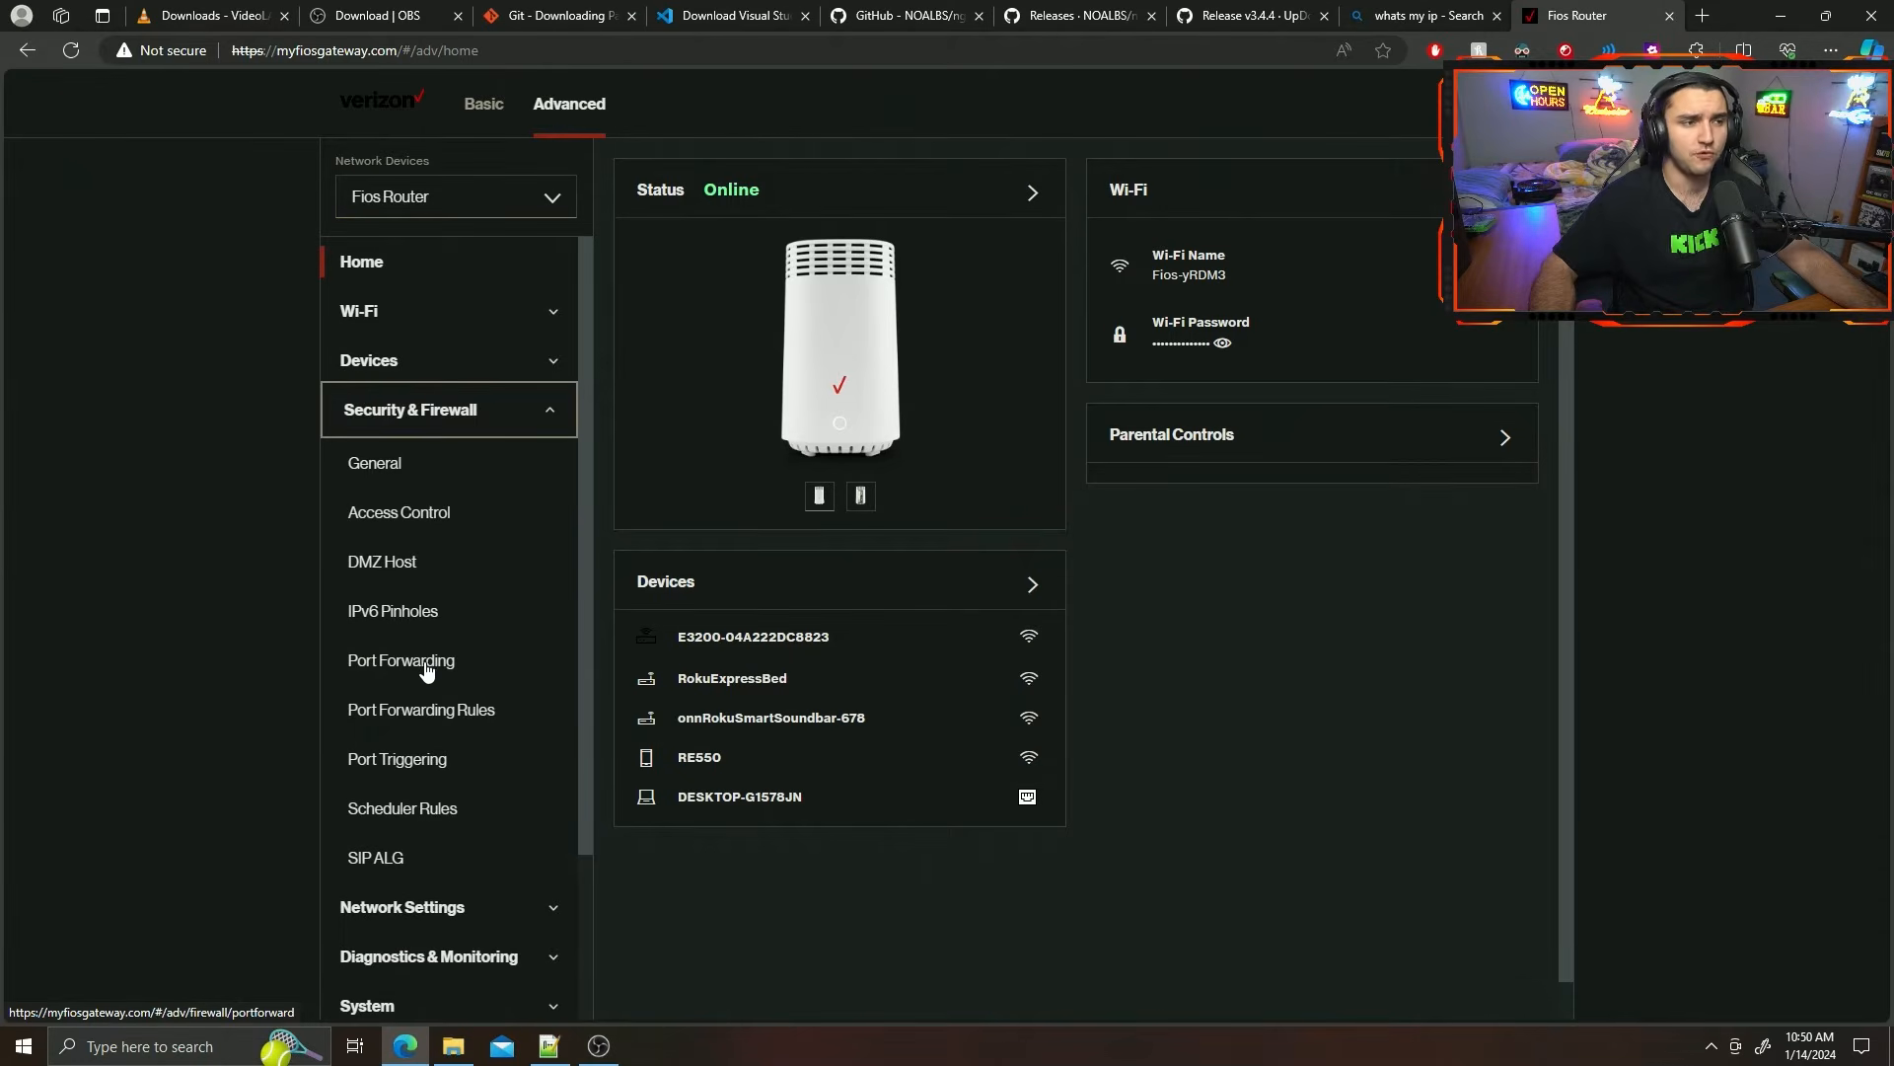
{"action": "left_click", "coordinate": [426, 667]}
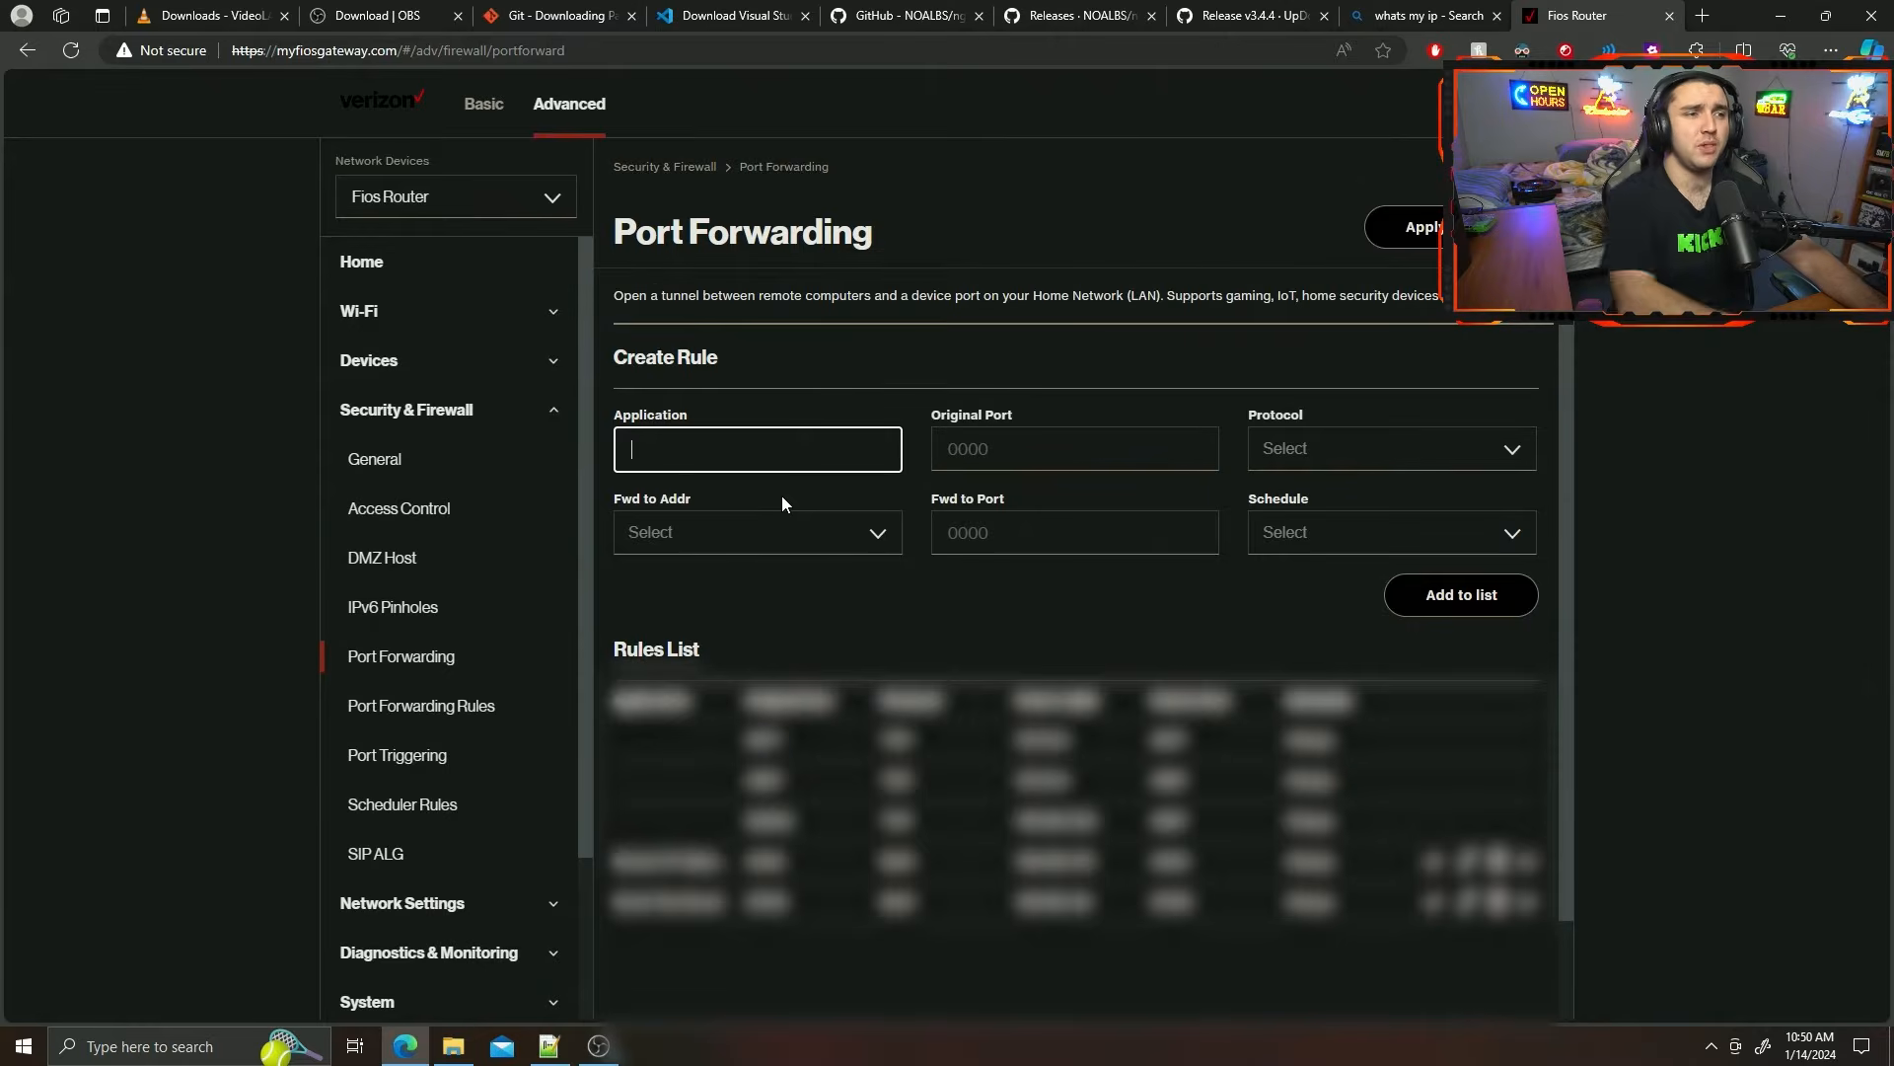
{"action": "type", "text": "Gaming PC"}
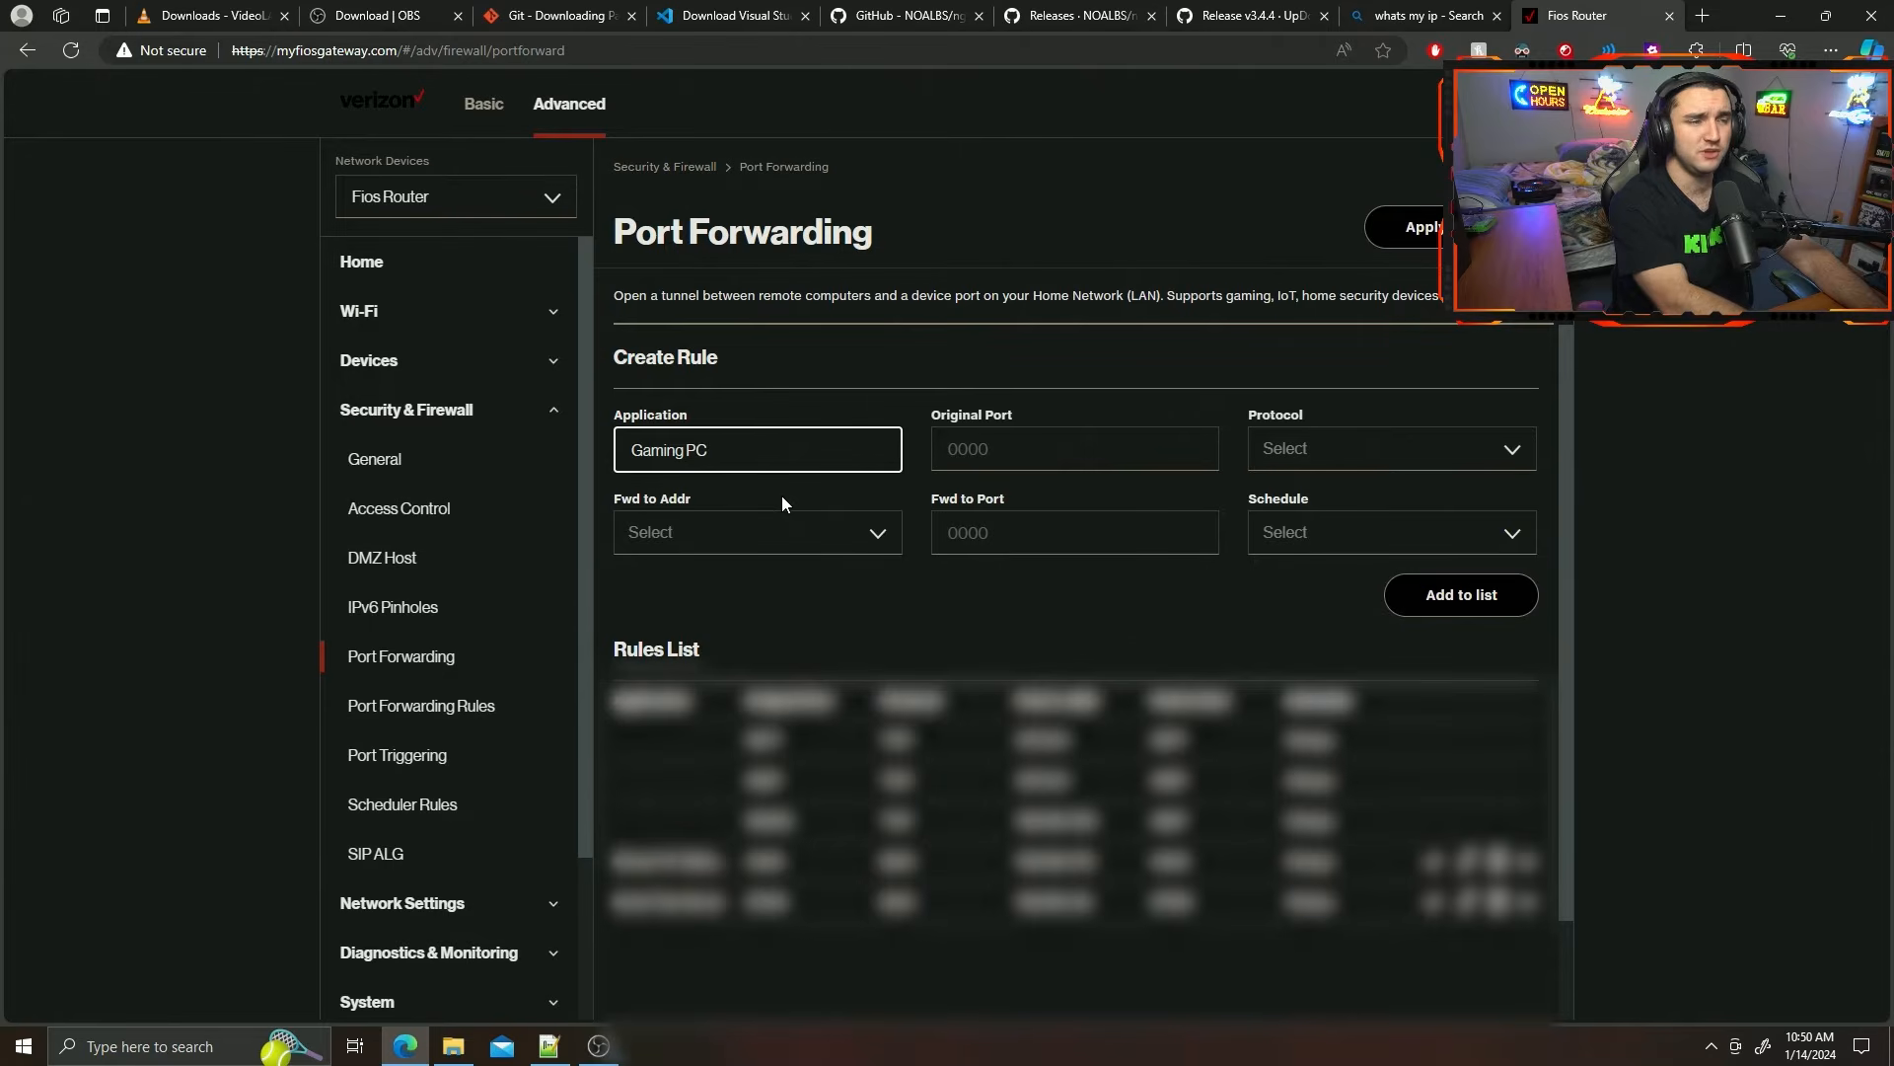
{"action": "type", "text": "Web"}
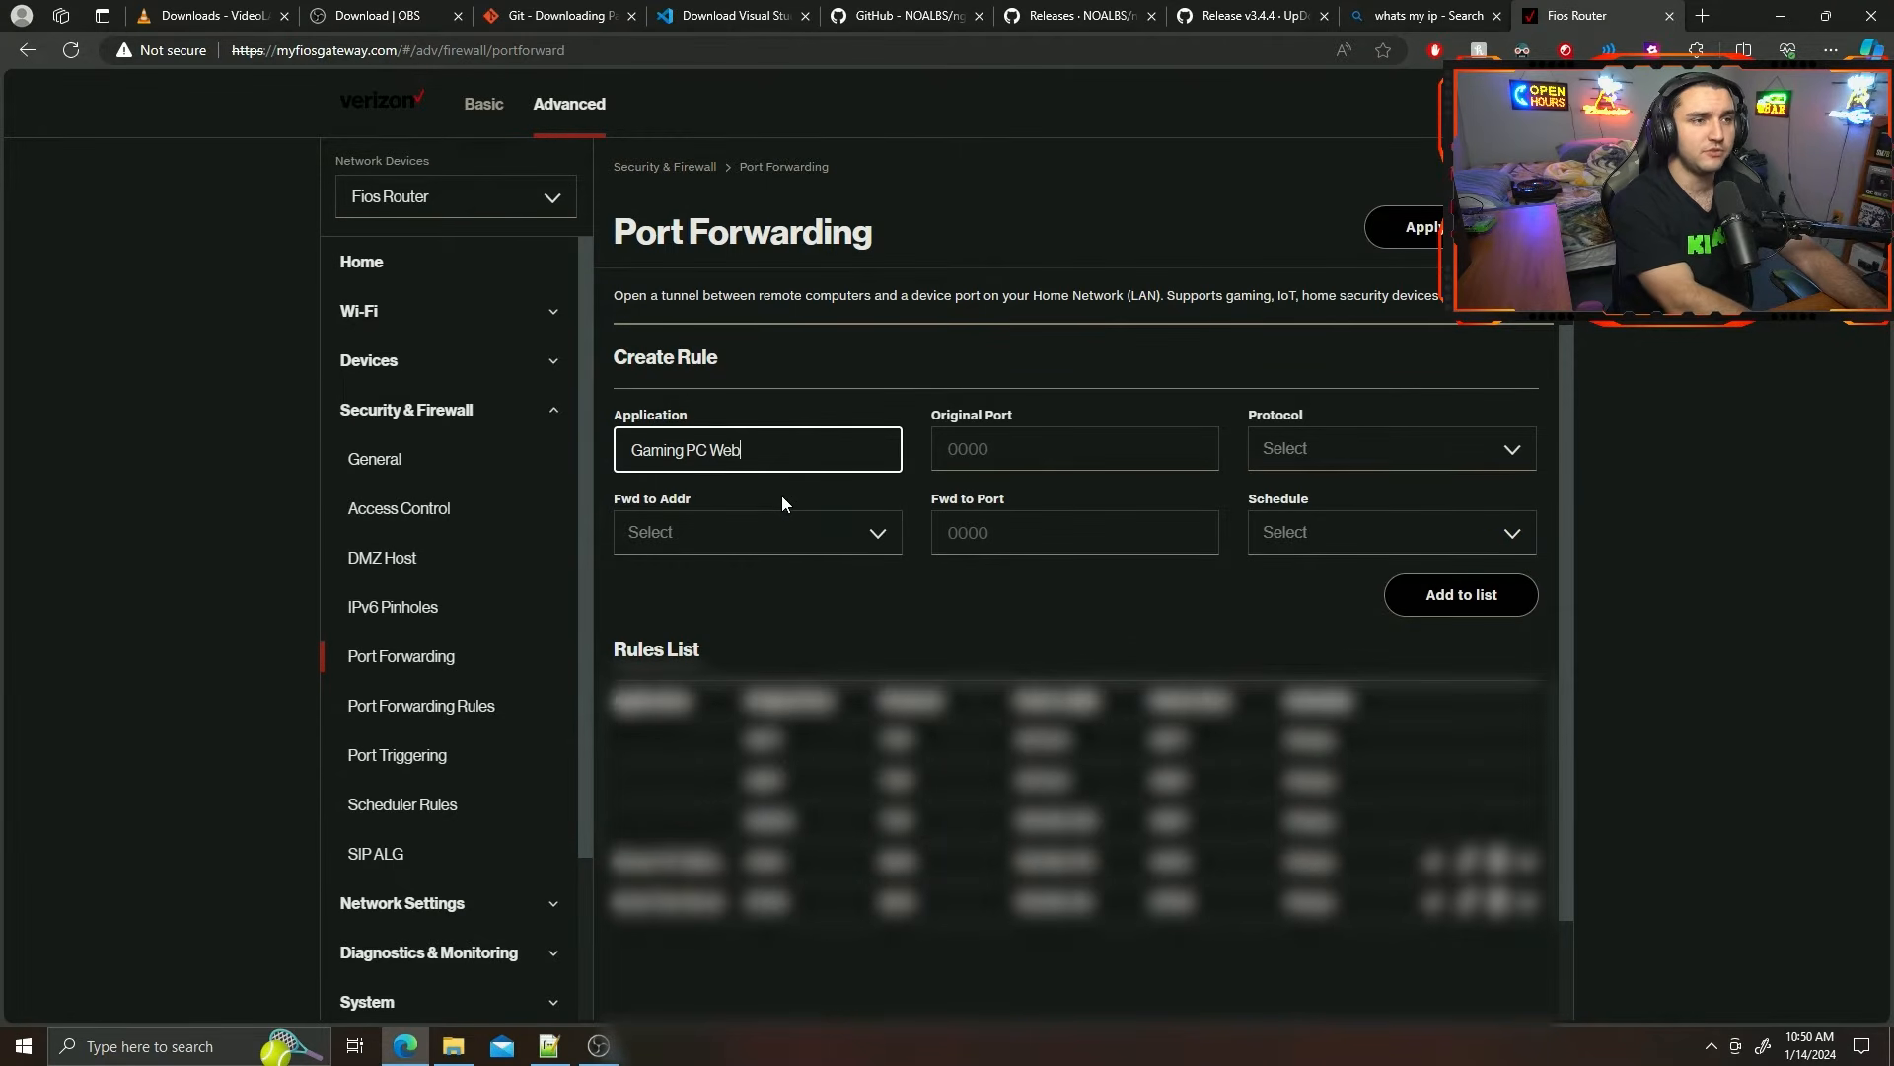
{"action": "type", "text": "socket"}
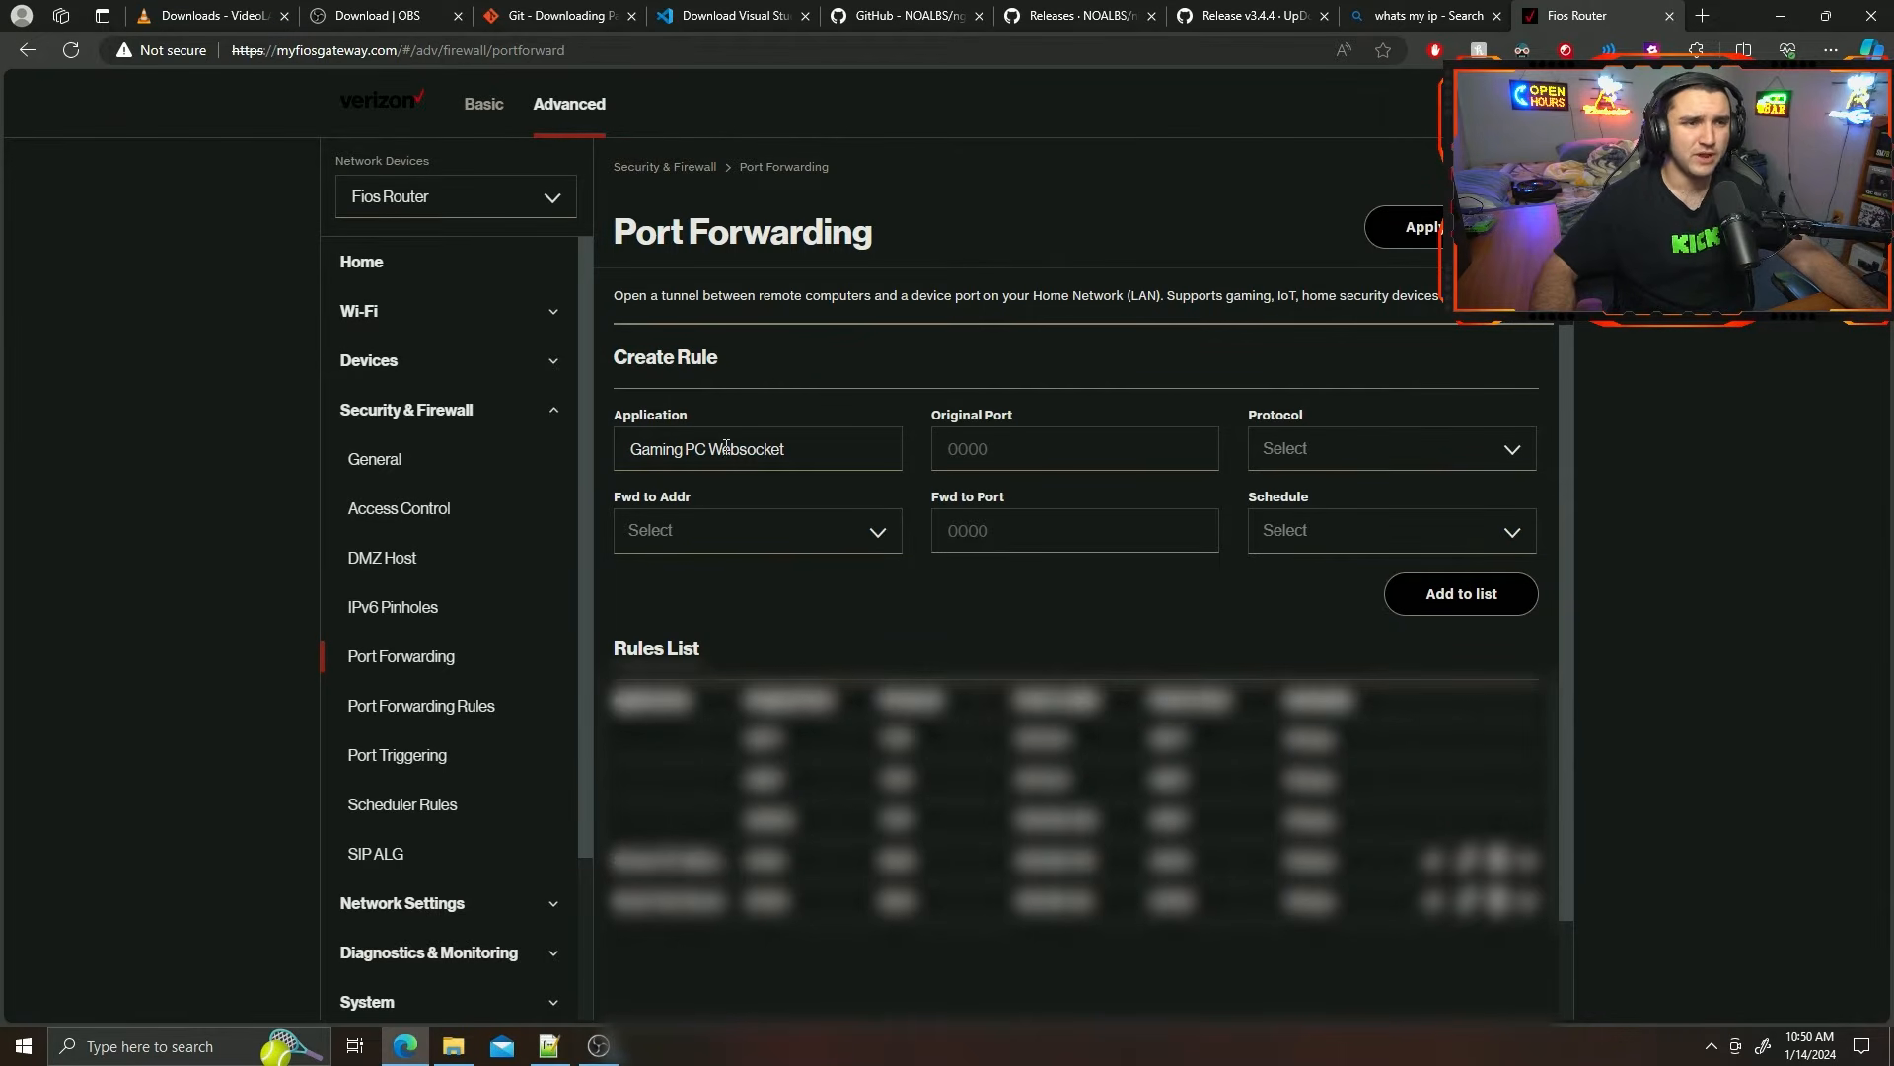
Set the websocket rule's original port to 4455 and its protocol to Both.
{"action": "left_click", "coordinate": [999, 449]}
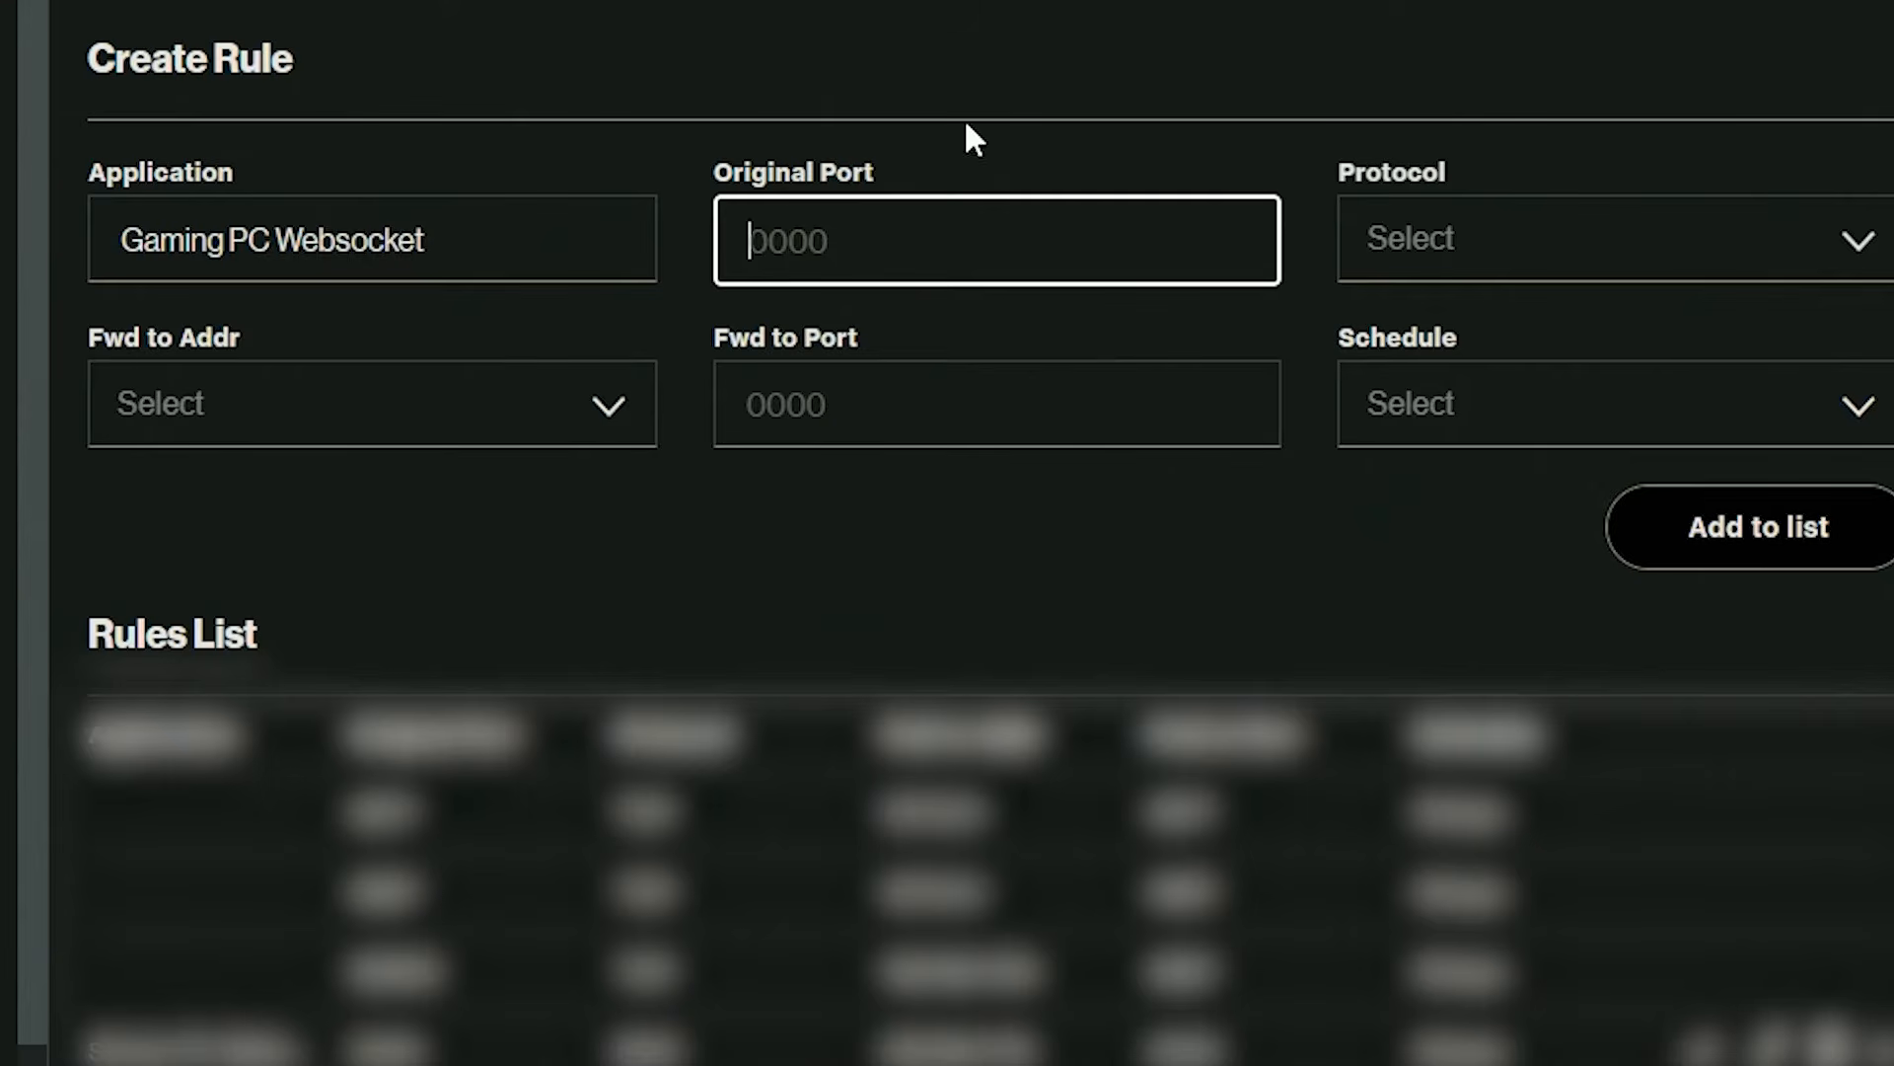
{"action": "type", "text": "4455"}
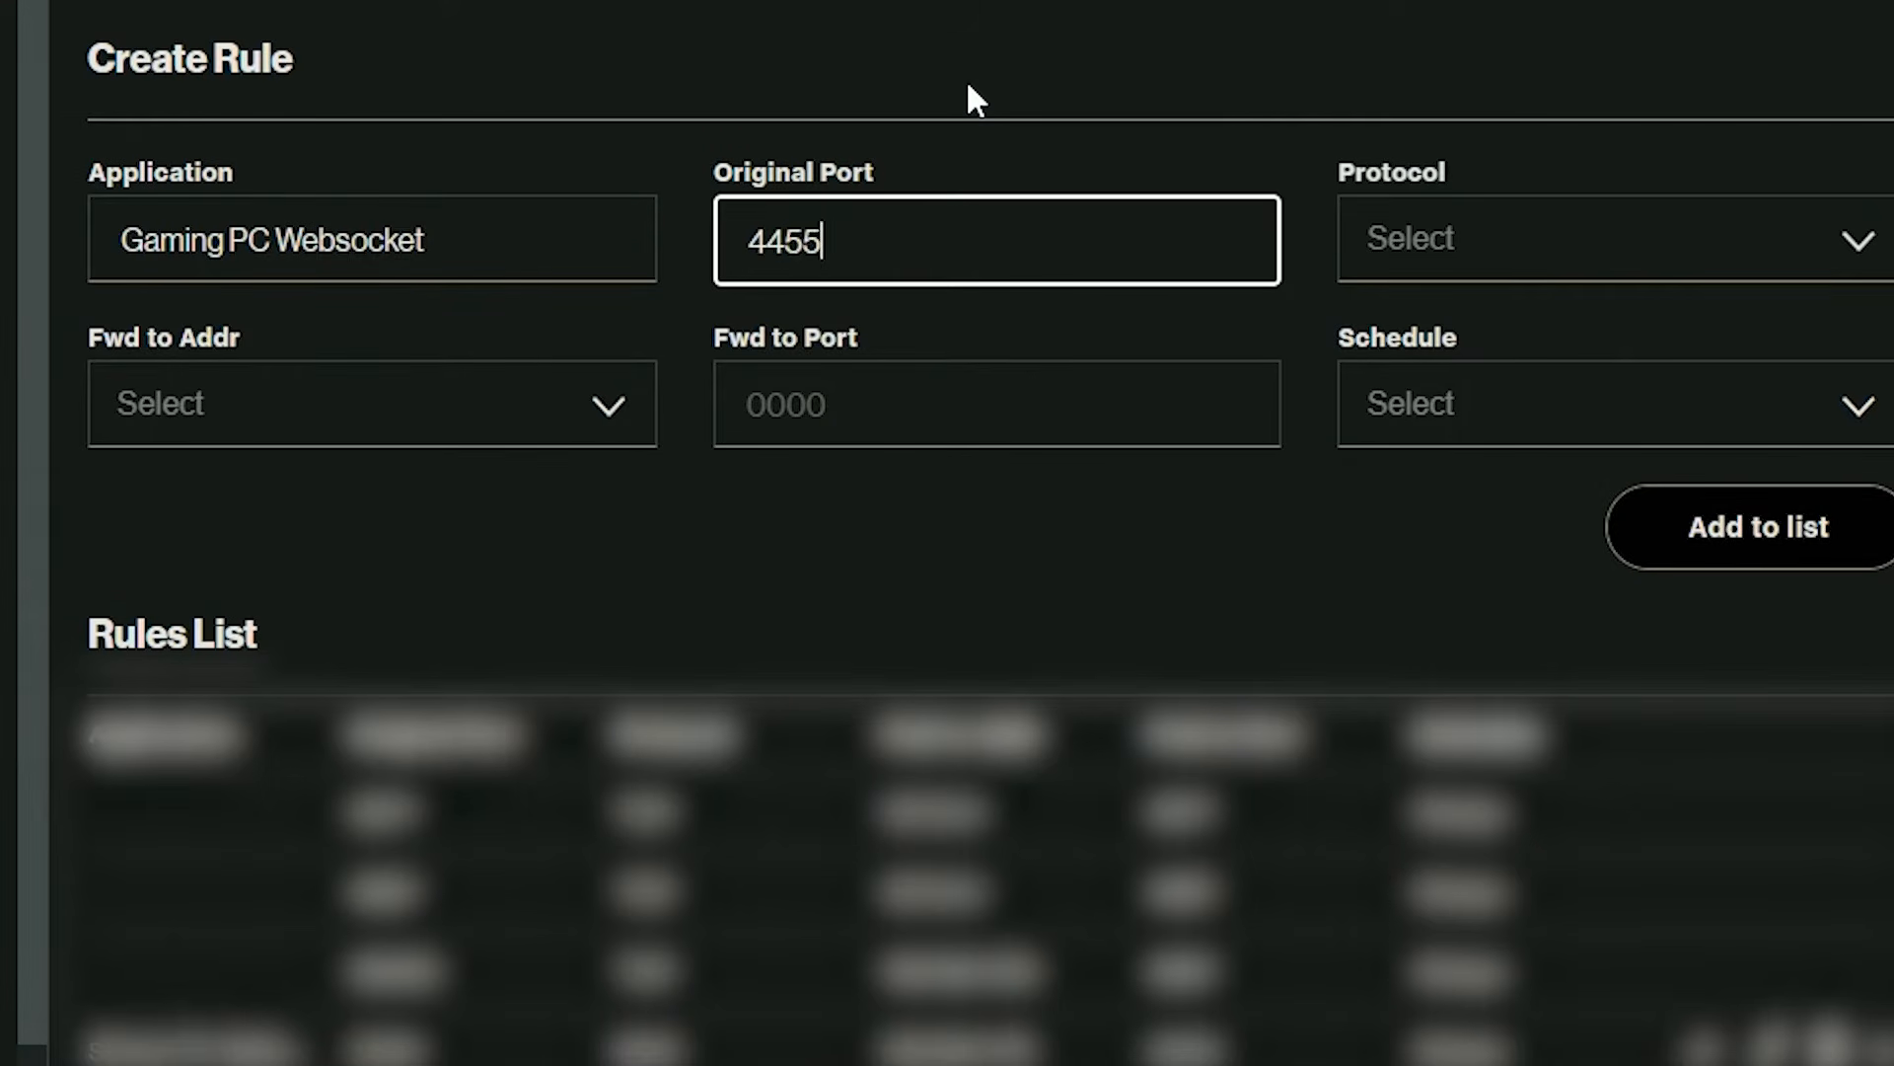
{"action": "left_click", "coordinate": [999, 148]}
{"action": "left_click", "coordinate": [1387, 241]}
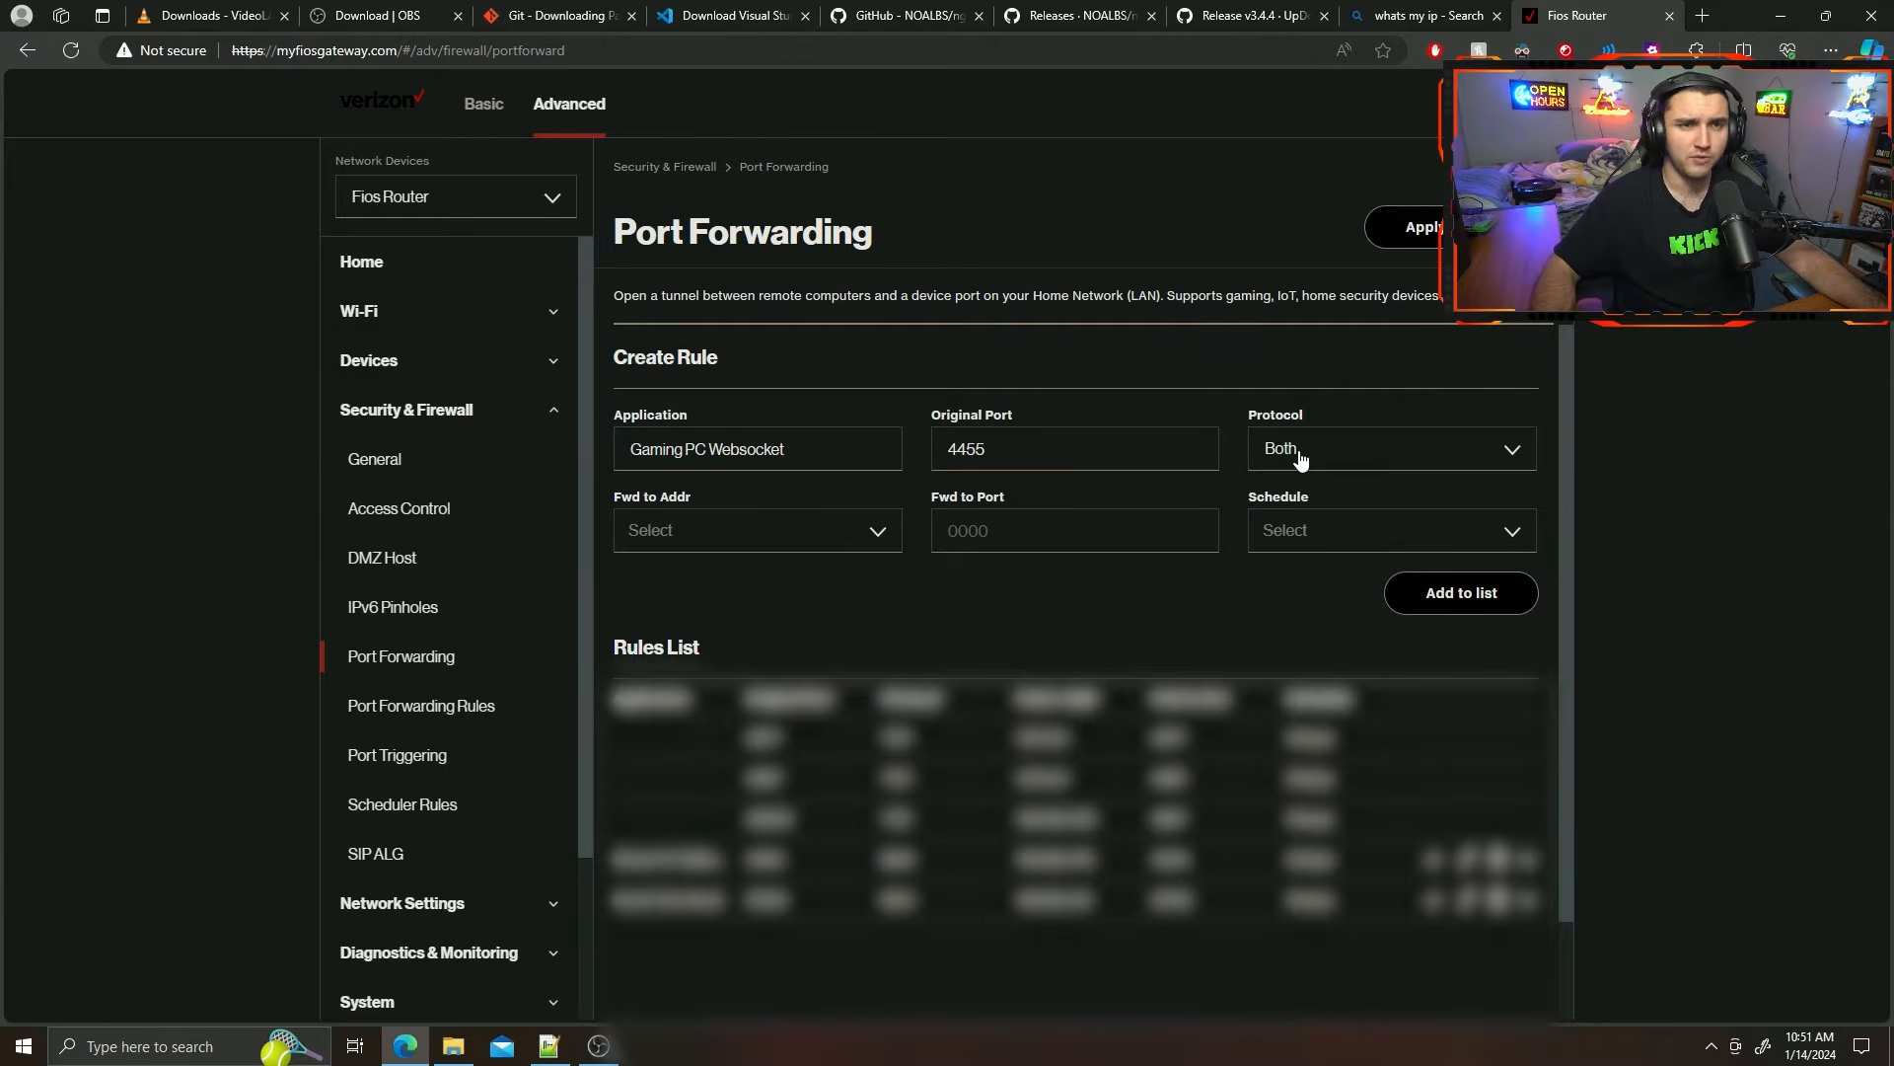
{"action": "left_click", "coordinate": [1300, 461]}
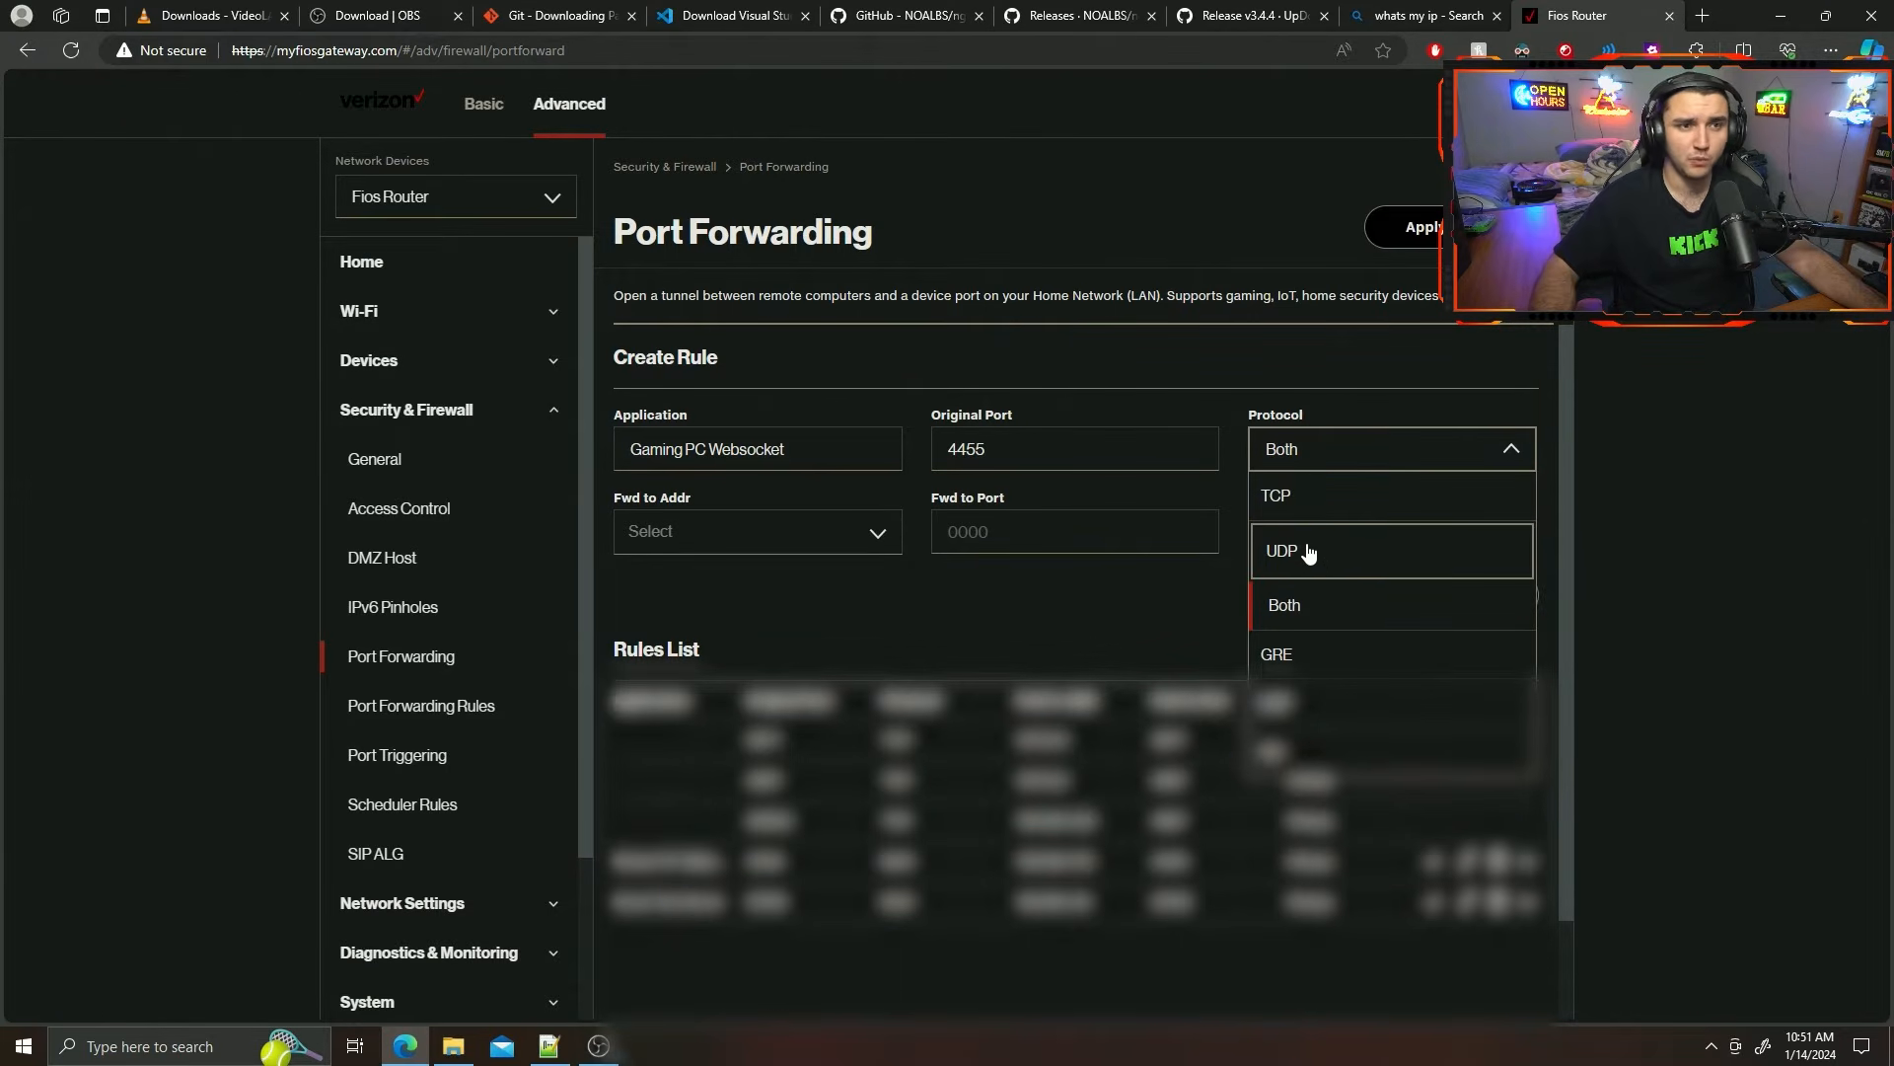
{"action": "left_click", "coordinate": [1394, 452]}
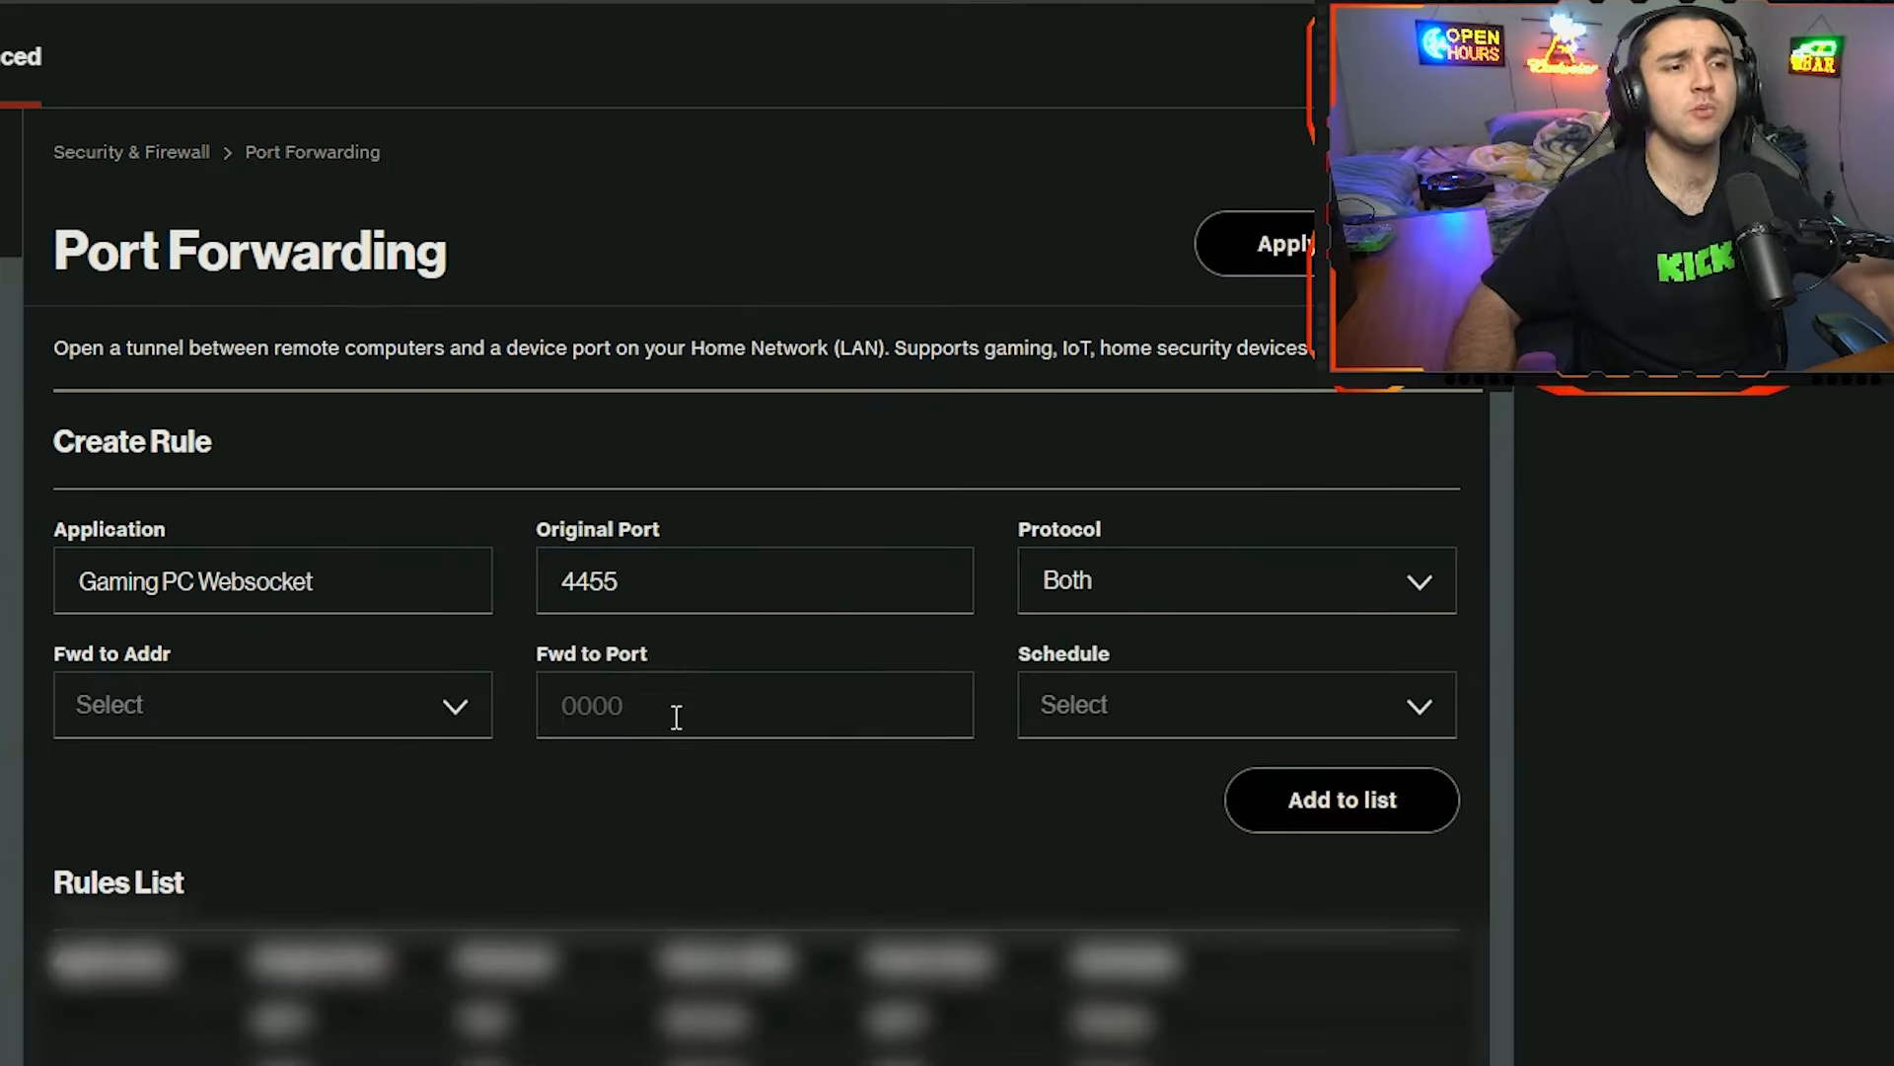
Set the websocket rule's forward-to port to 4455 and its schedule to Always.
{"action": "left_click", "coordinate": [1026, 539]}
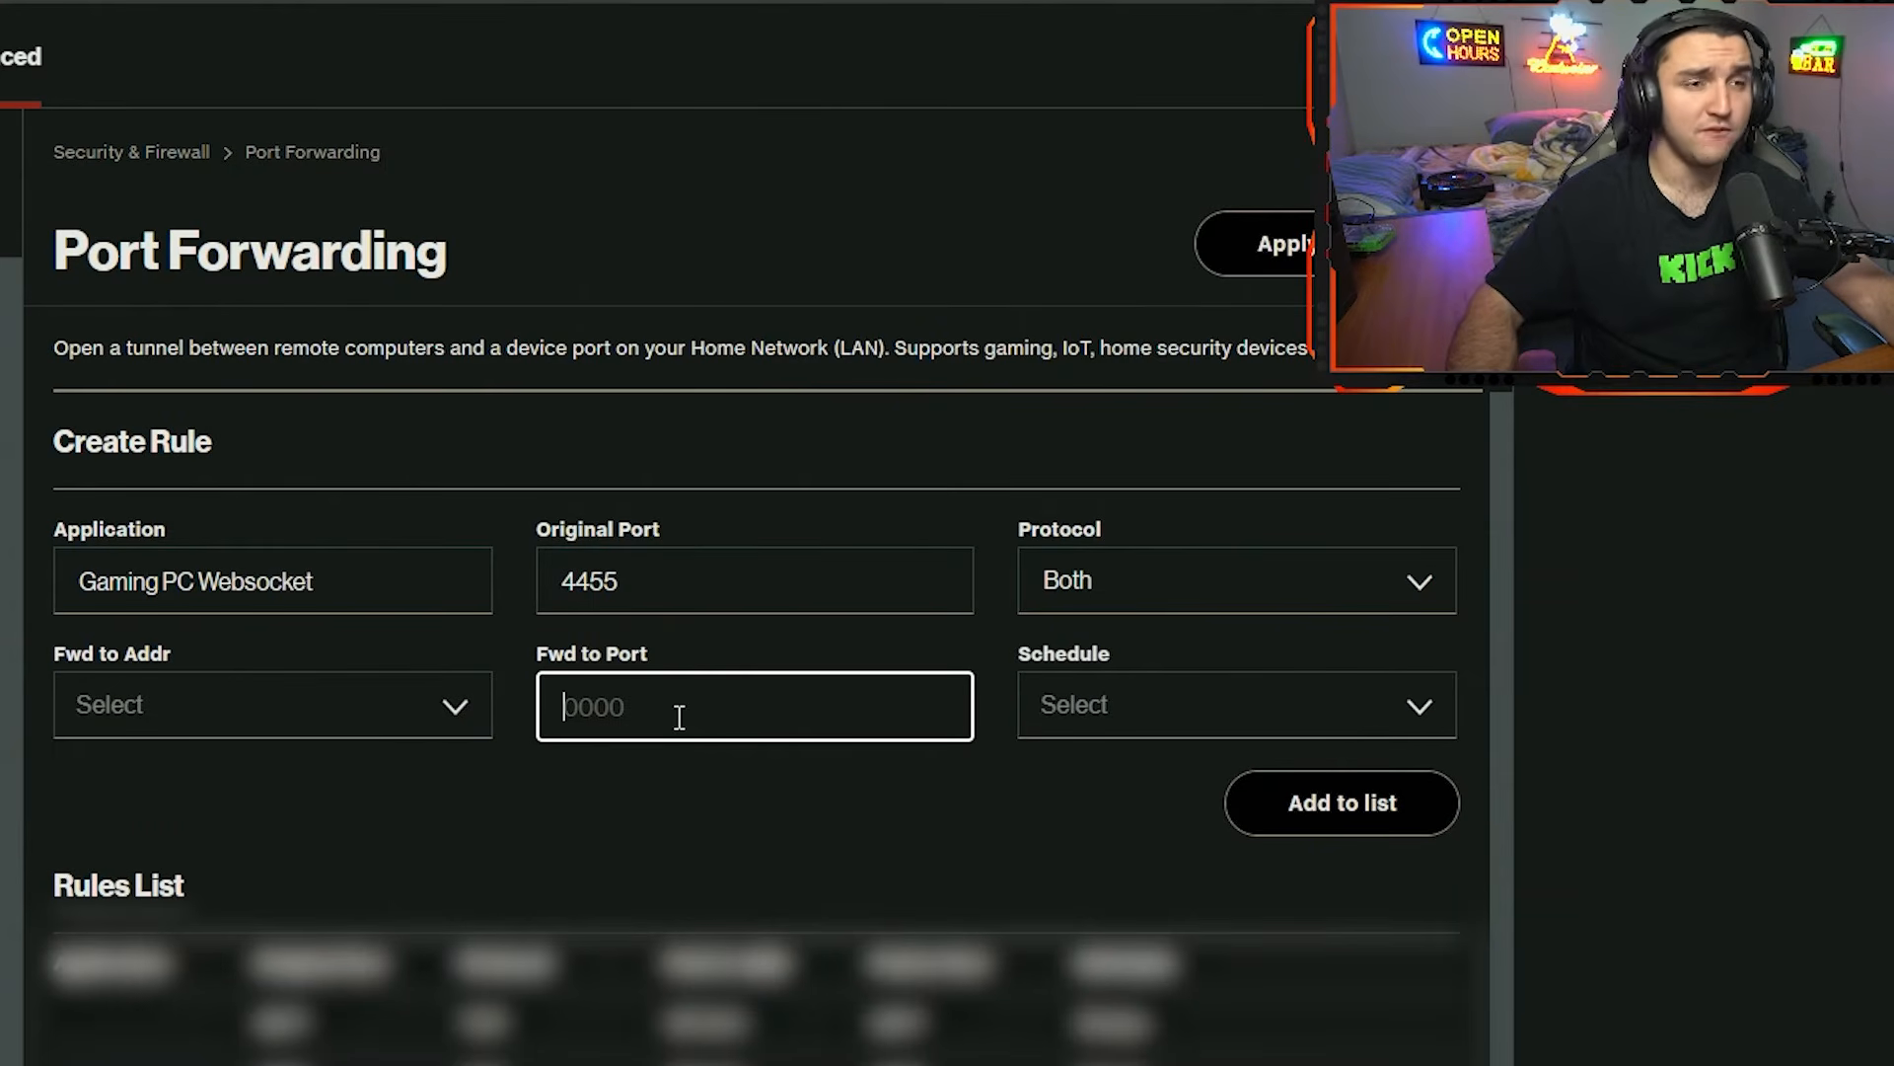
{"action": "type", "text": "4455"}
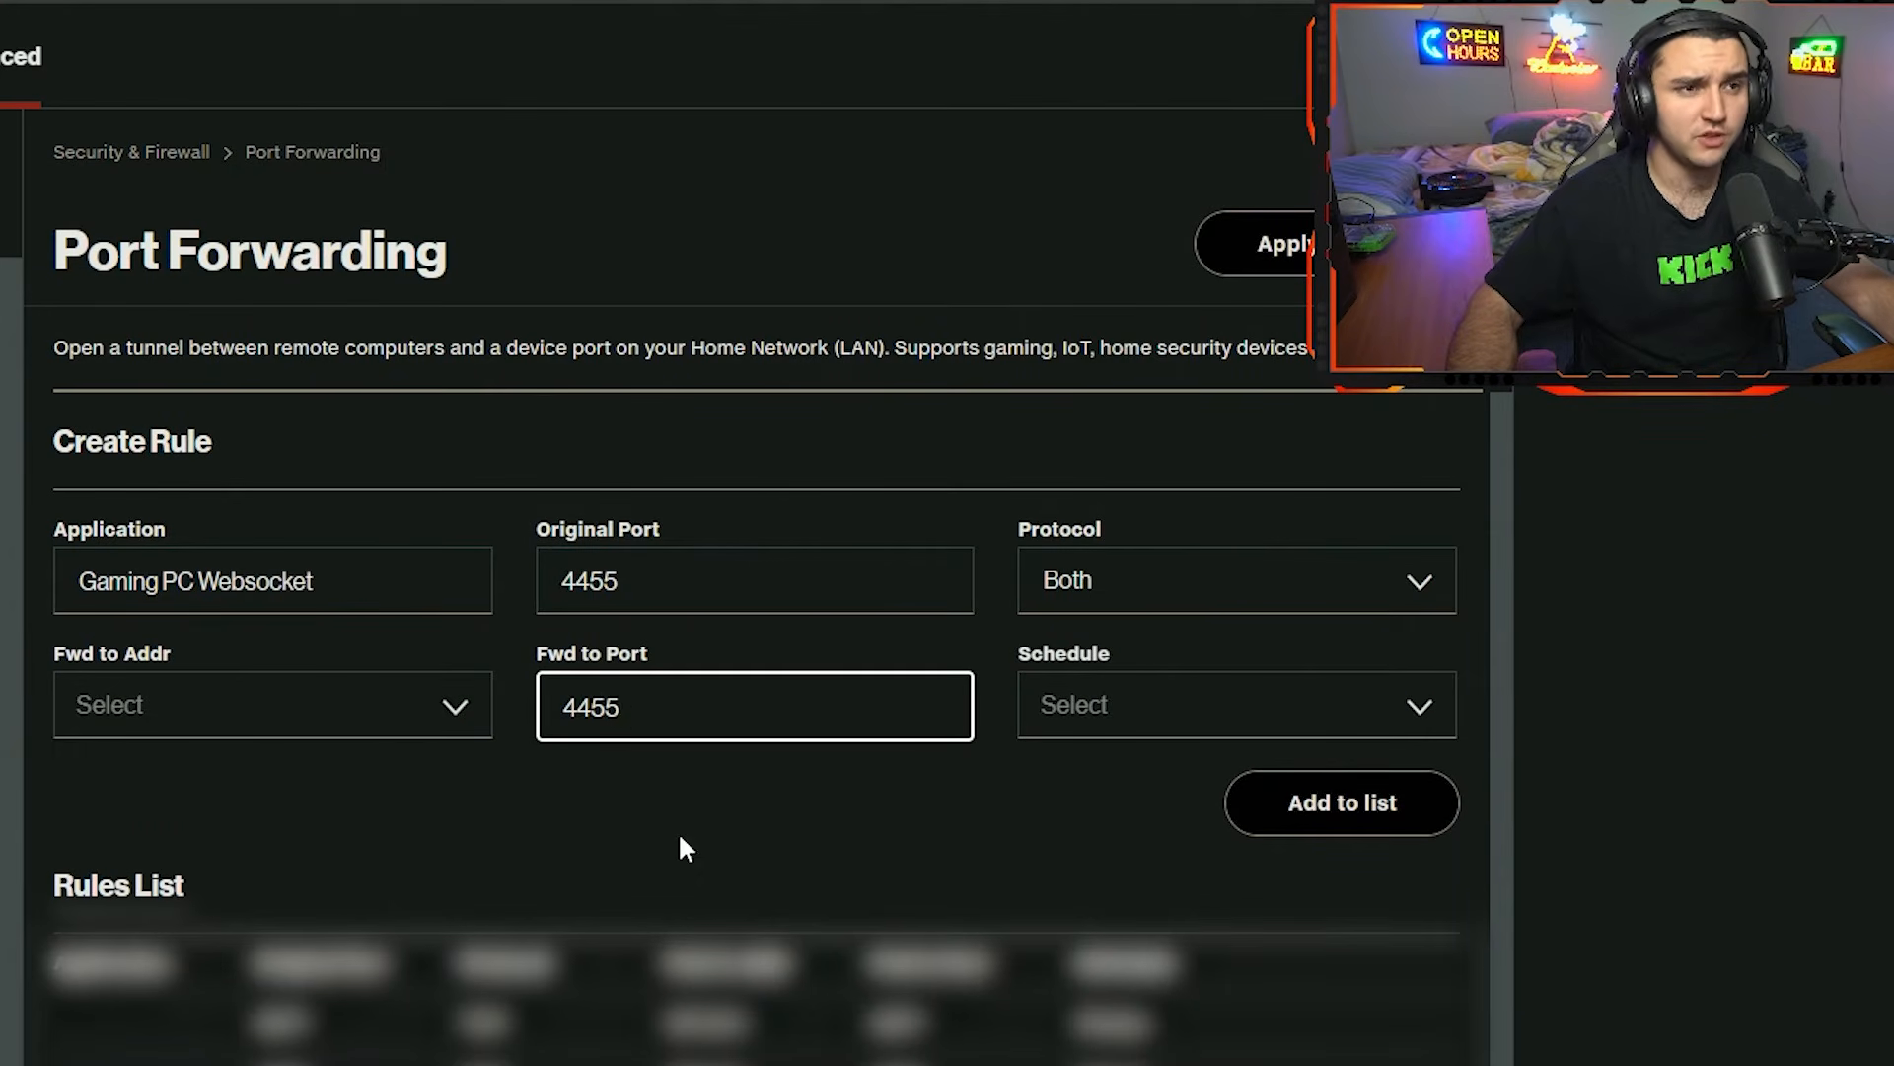
{"action": "left_click", "coordinate": [674, 821]}
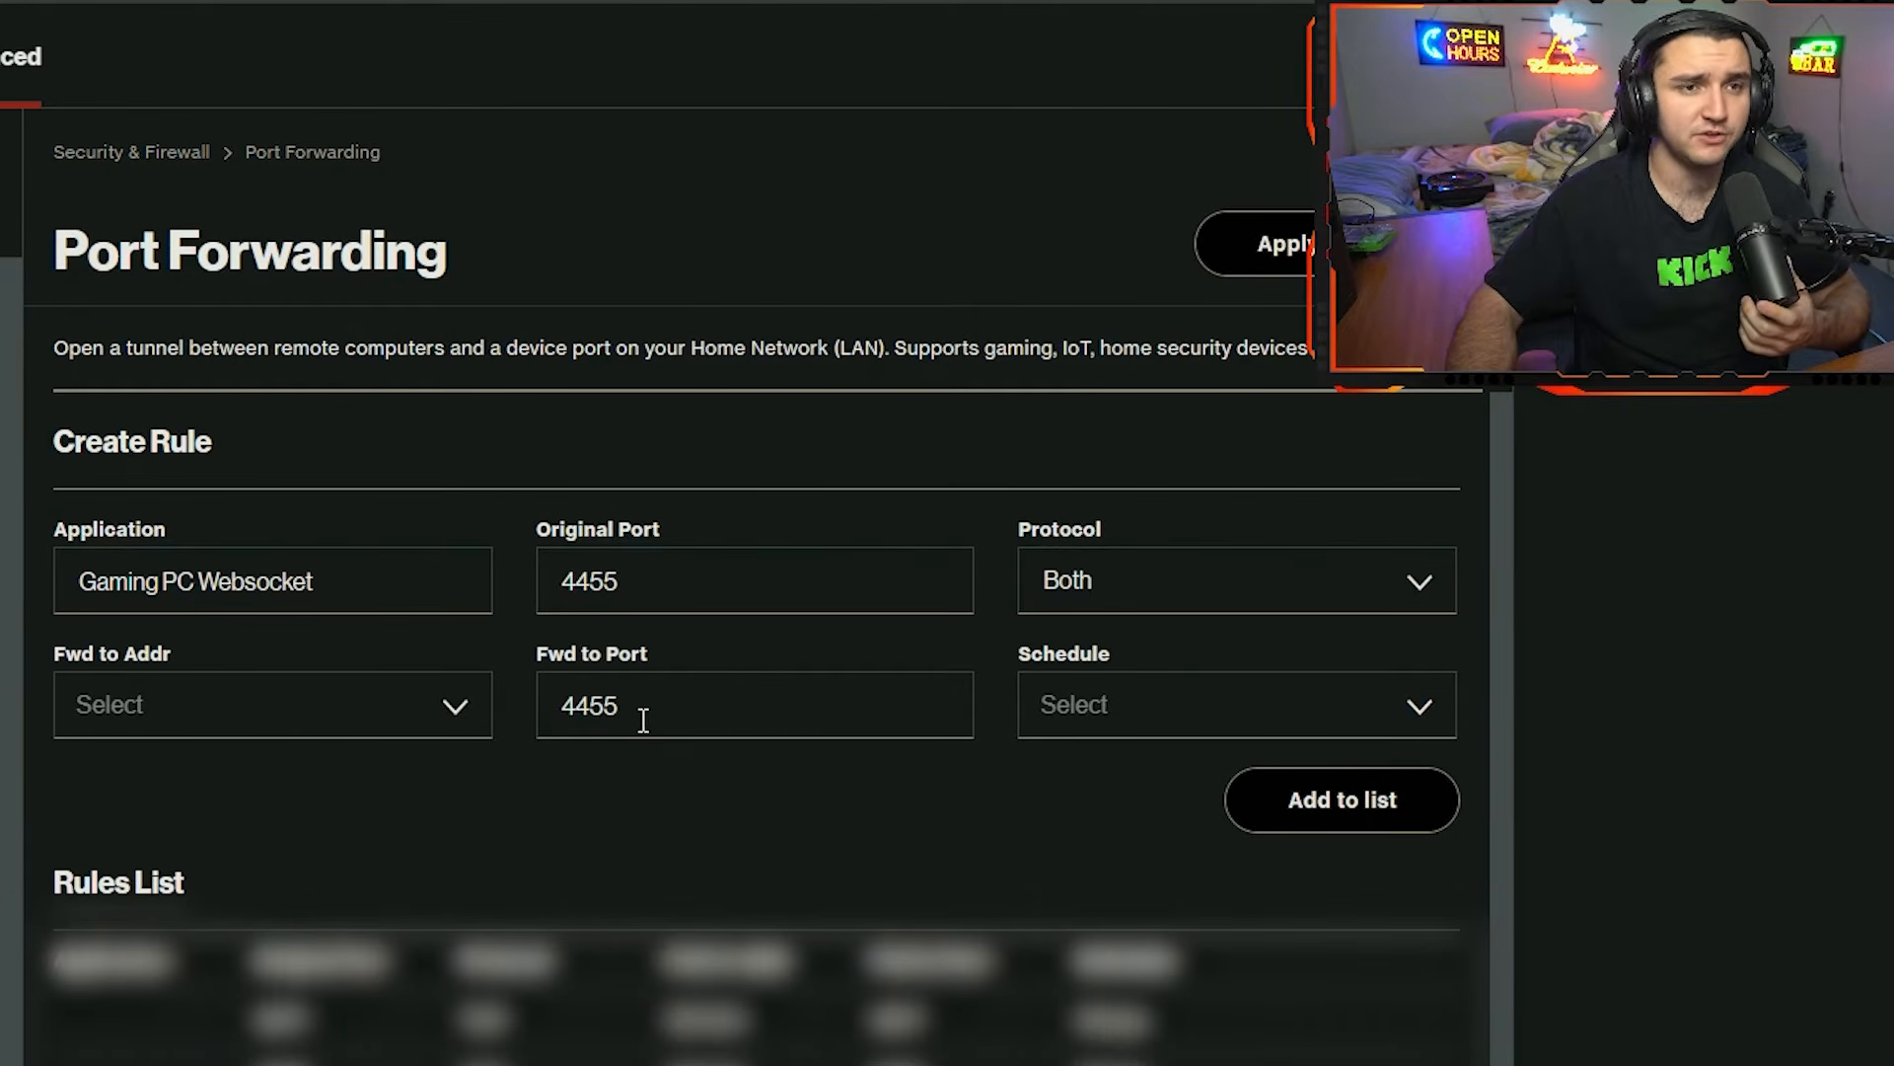
{"action": "left_click", "coordinate": [1149, 708]}
{"action": "left_click", "coordinate": [1097, 789]}
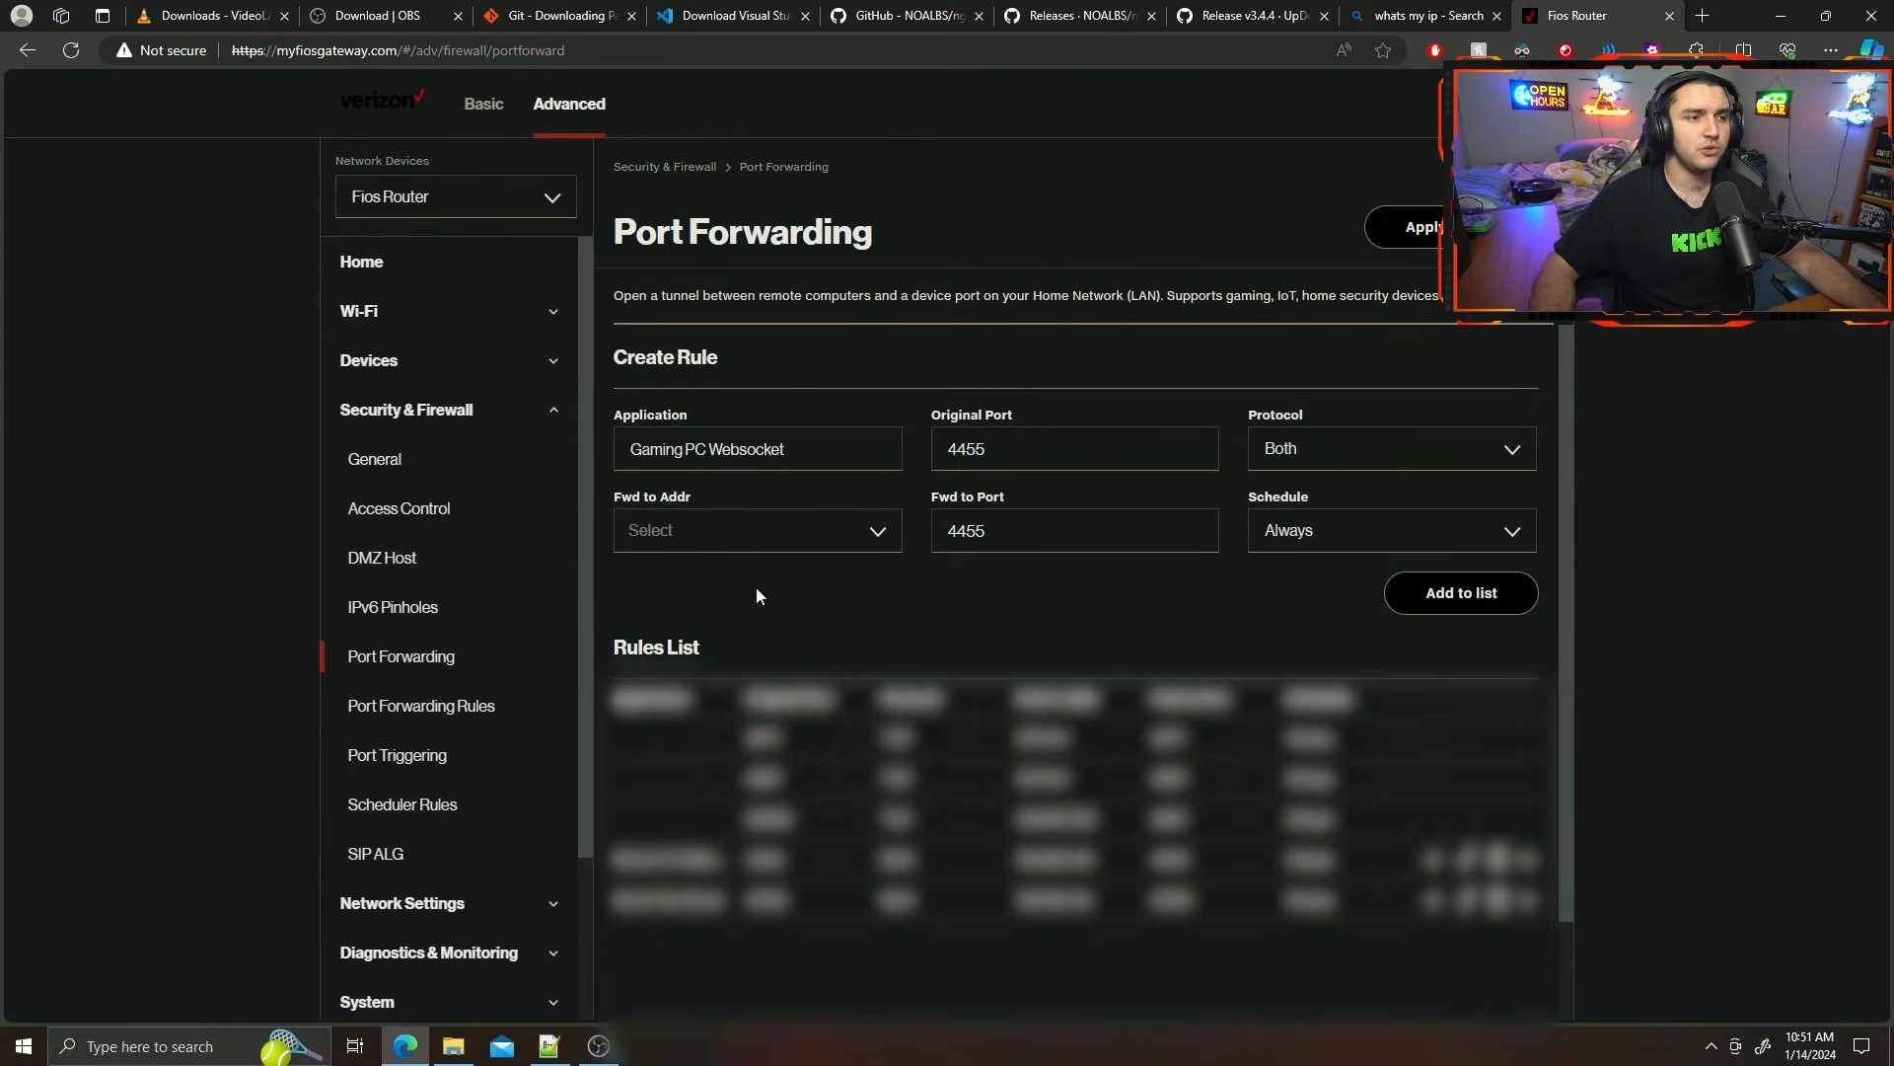
Open Command Prompt and run ipconfig to list the PC's network addresses.
{"action": "left_click", "coordinate": [172, 1044]}
{"action": "type", "text": "cmd"}
{"action": "key", "text": "Return"}
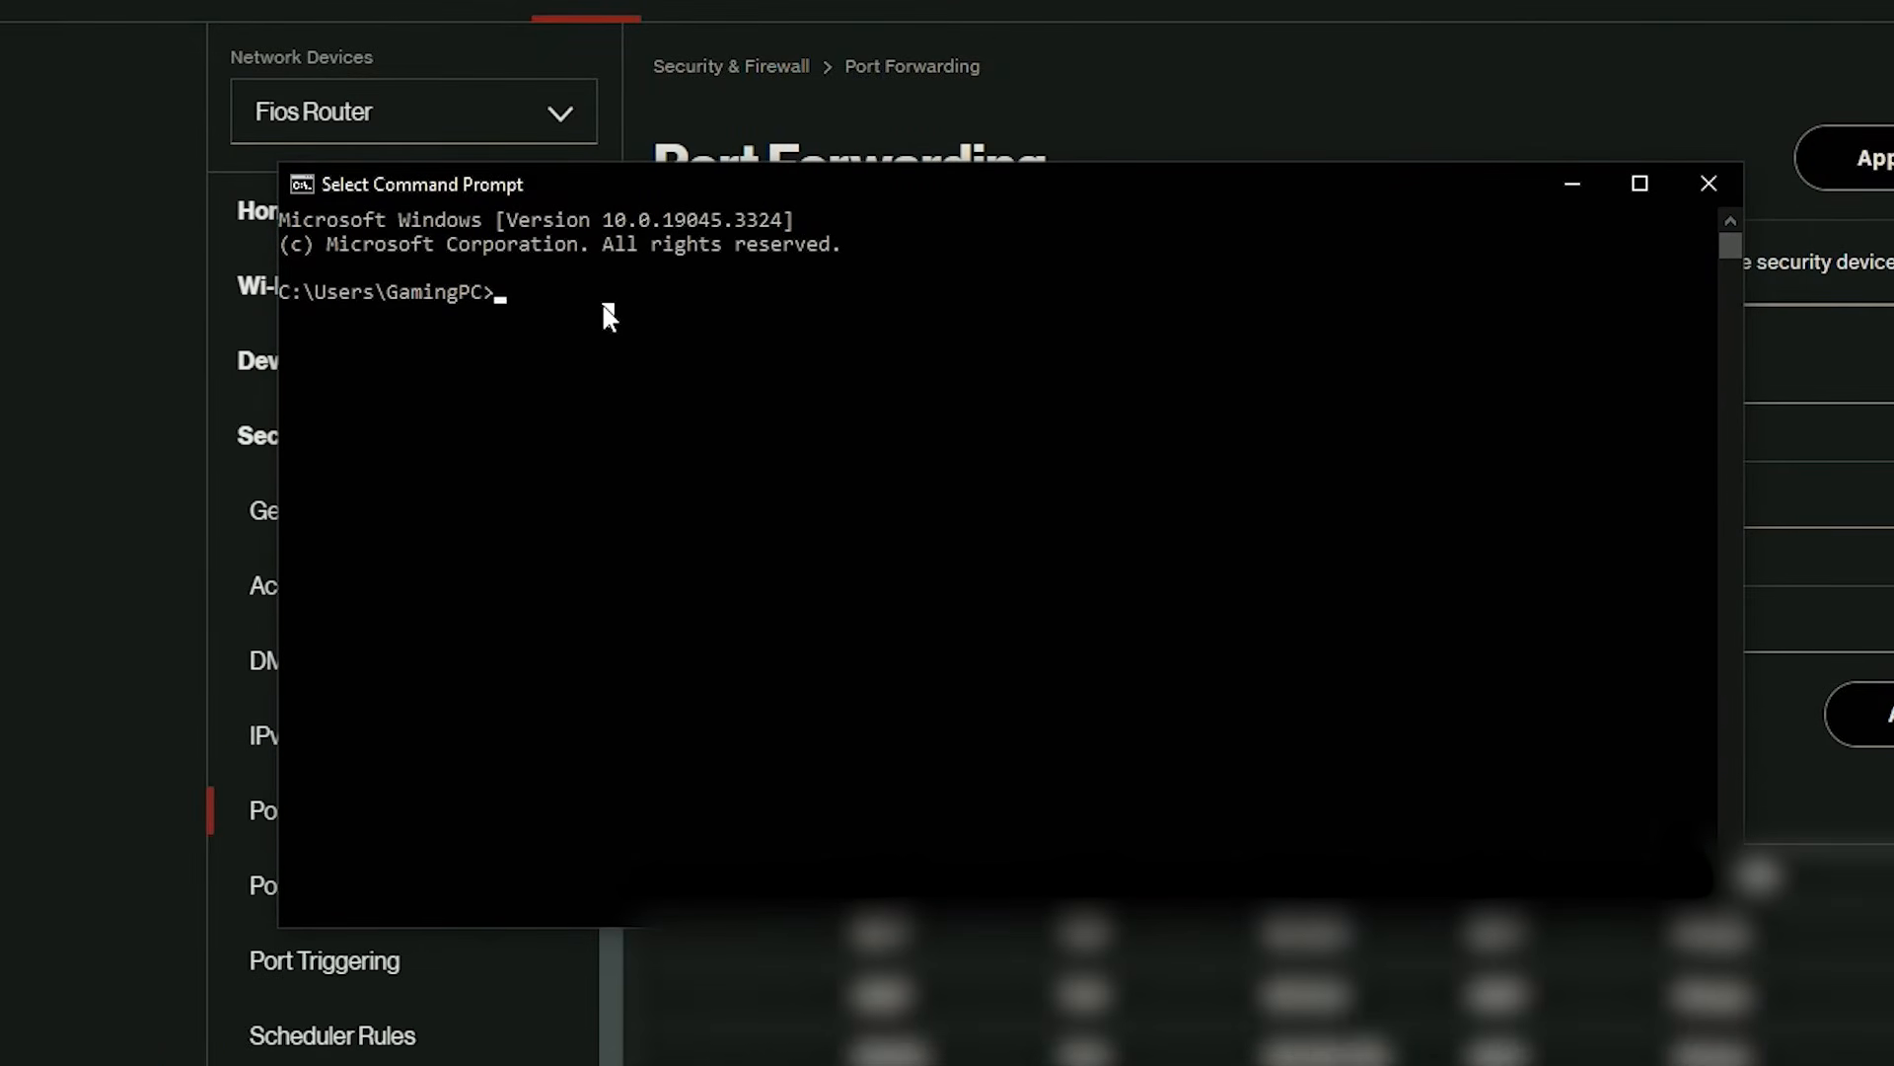
{"action": "type", "text": "ipcion"}
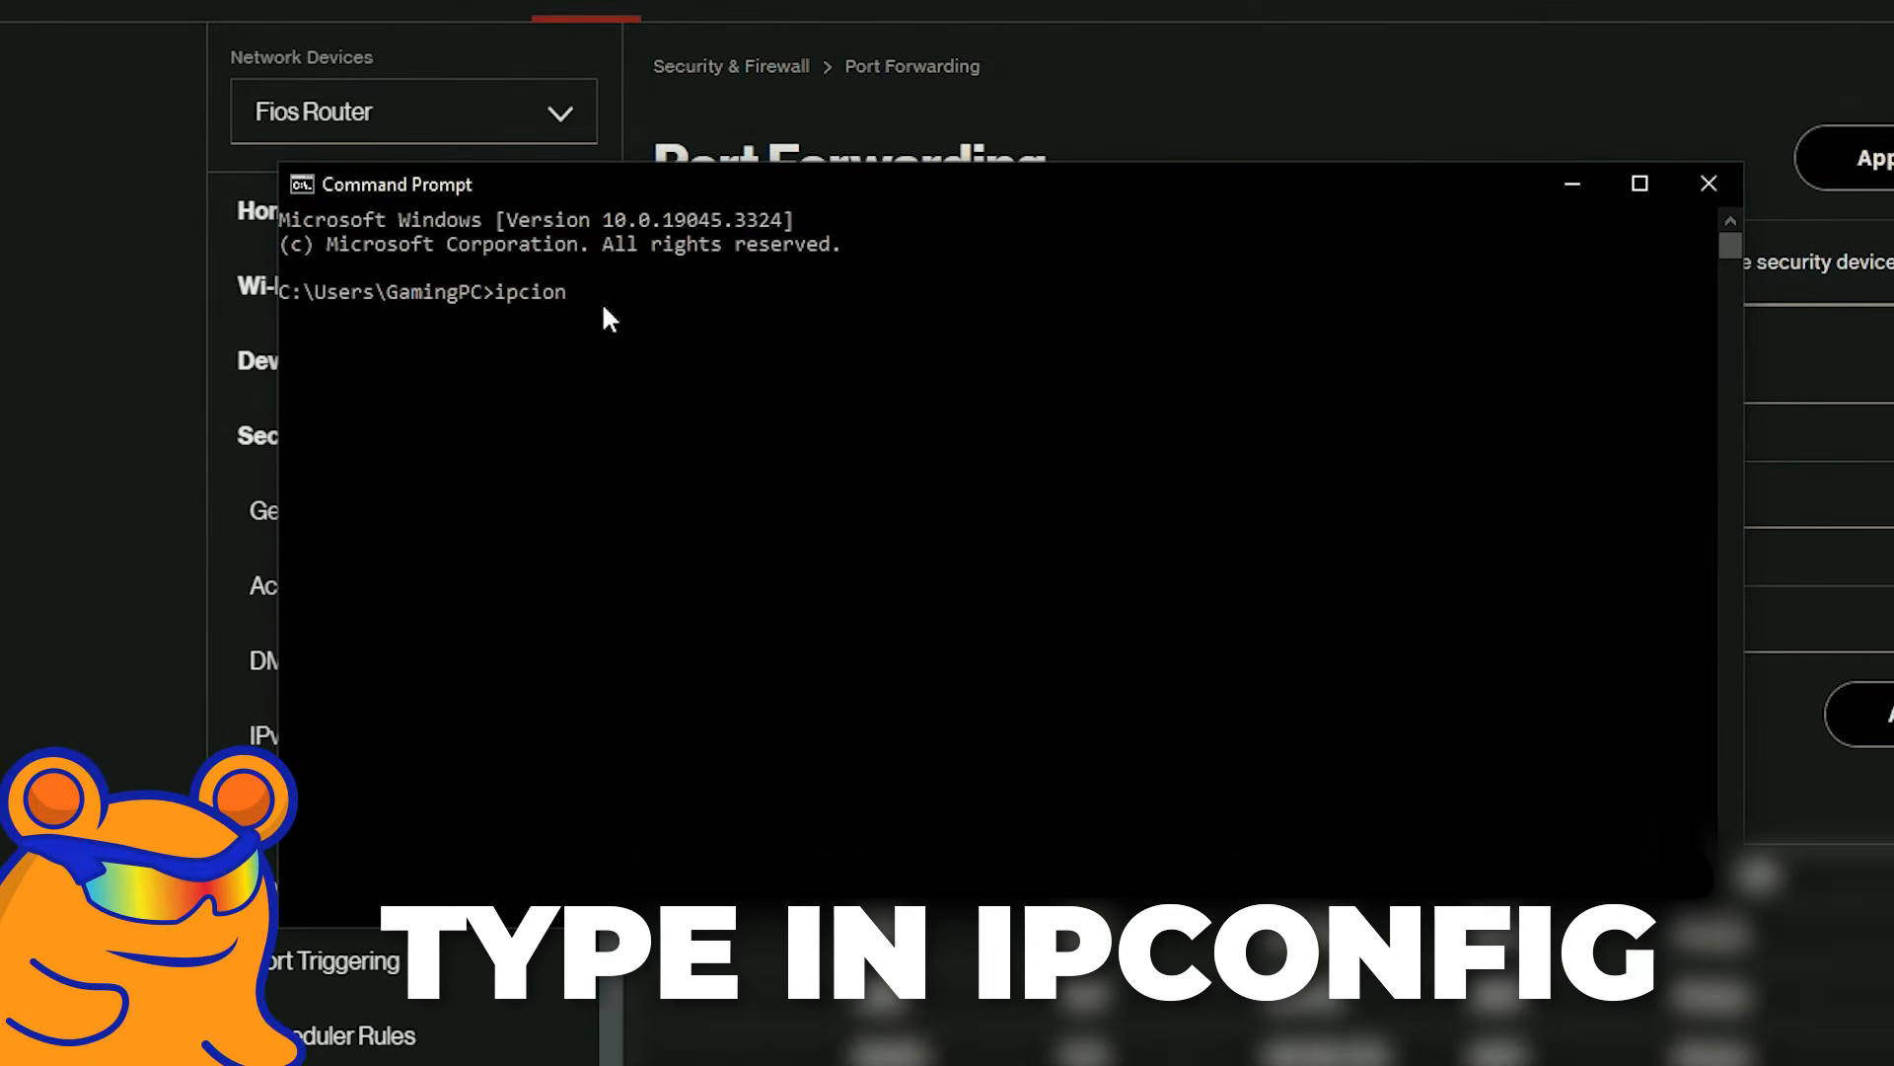
{"action": "key", "text": "BackSpace"}
{"action": "key", "text": "BackSpace"}
{"action": "key", "text": "BackSpace"}
{"action": "key", "text": "BackSpace"}
{"action": "type", "text": "config"}
{"action": "key", "text": "Return"}
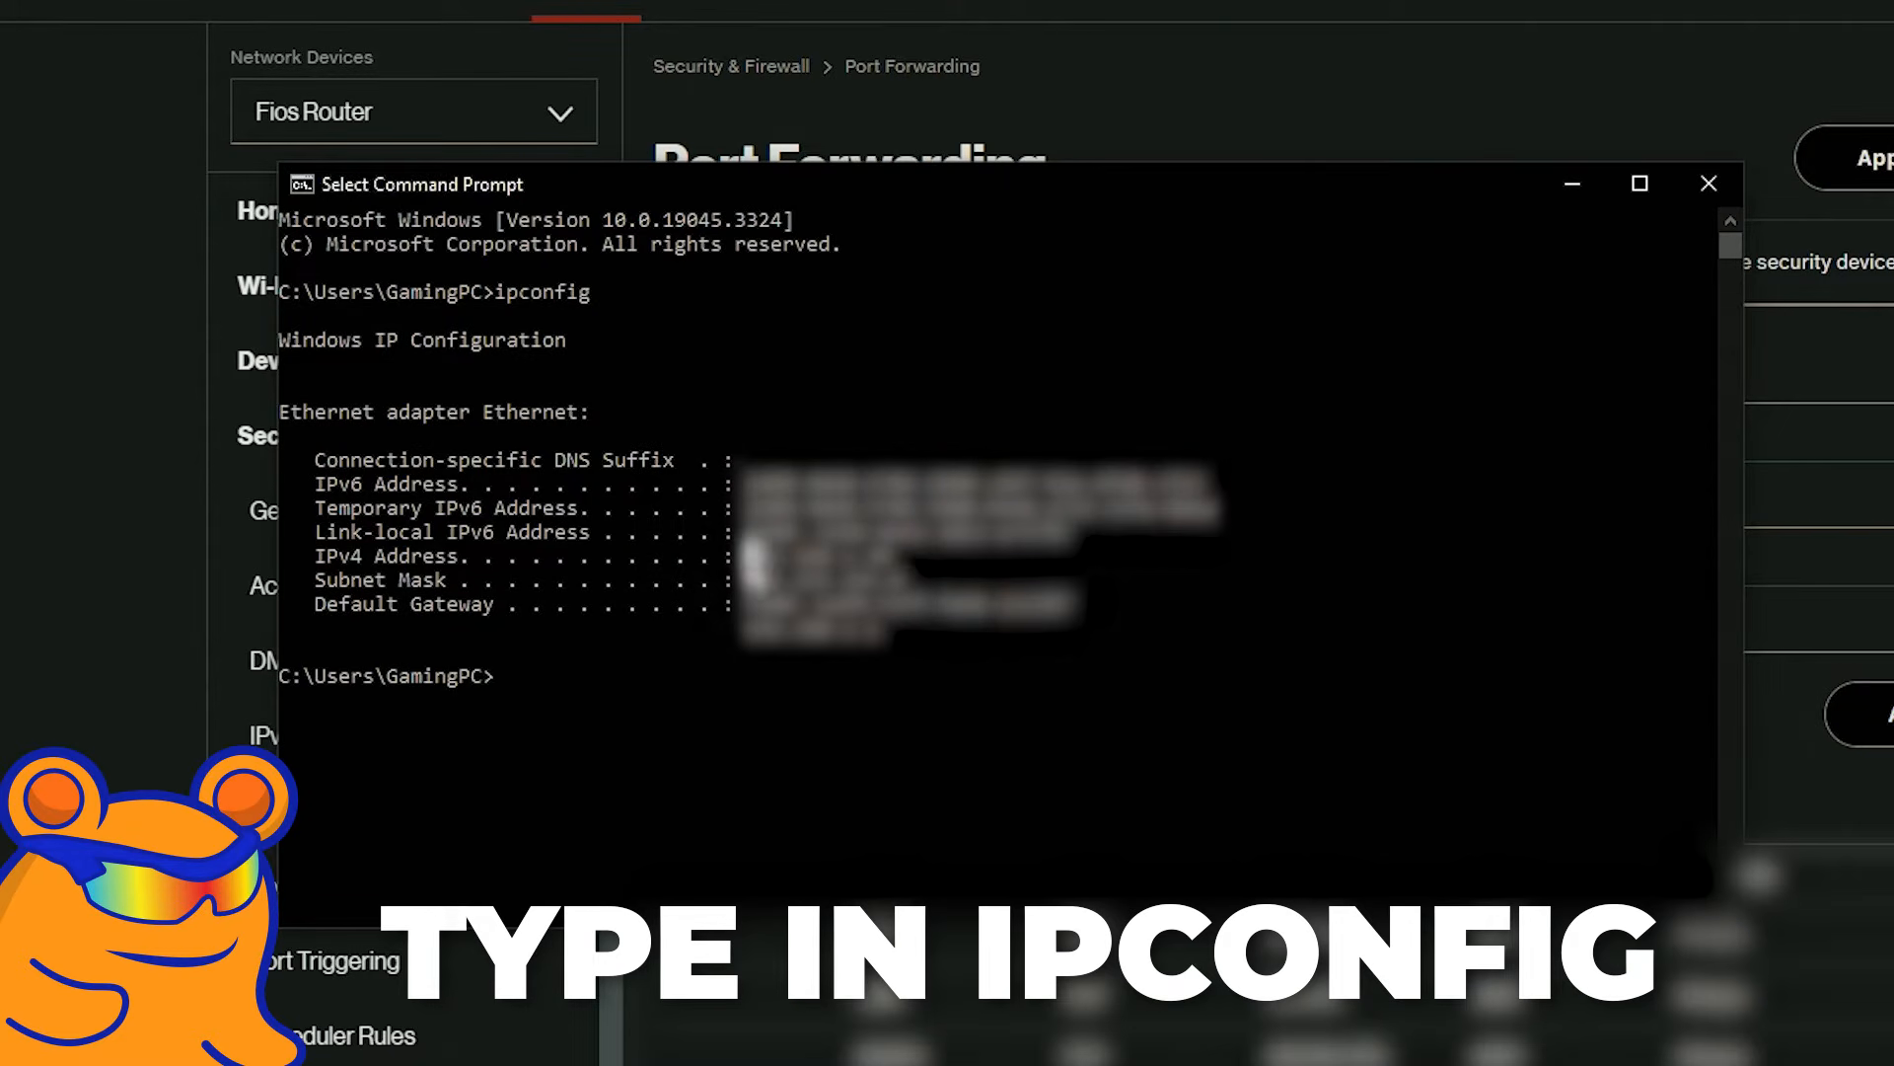
Look up the Ethernet adapter's IPv4 address in the ipconfig output and close Command Prompt.
{"action": "left_click_drag", "start_coordinate": [821, 565], "coordinate": [885, 569]}
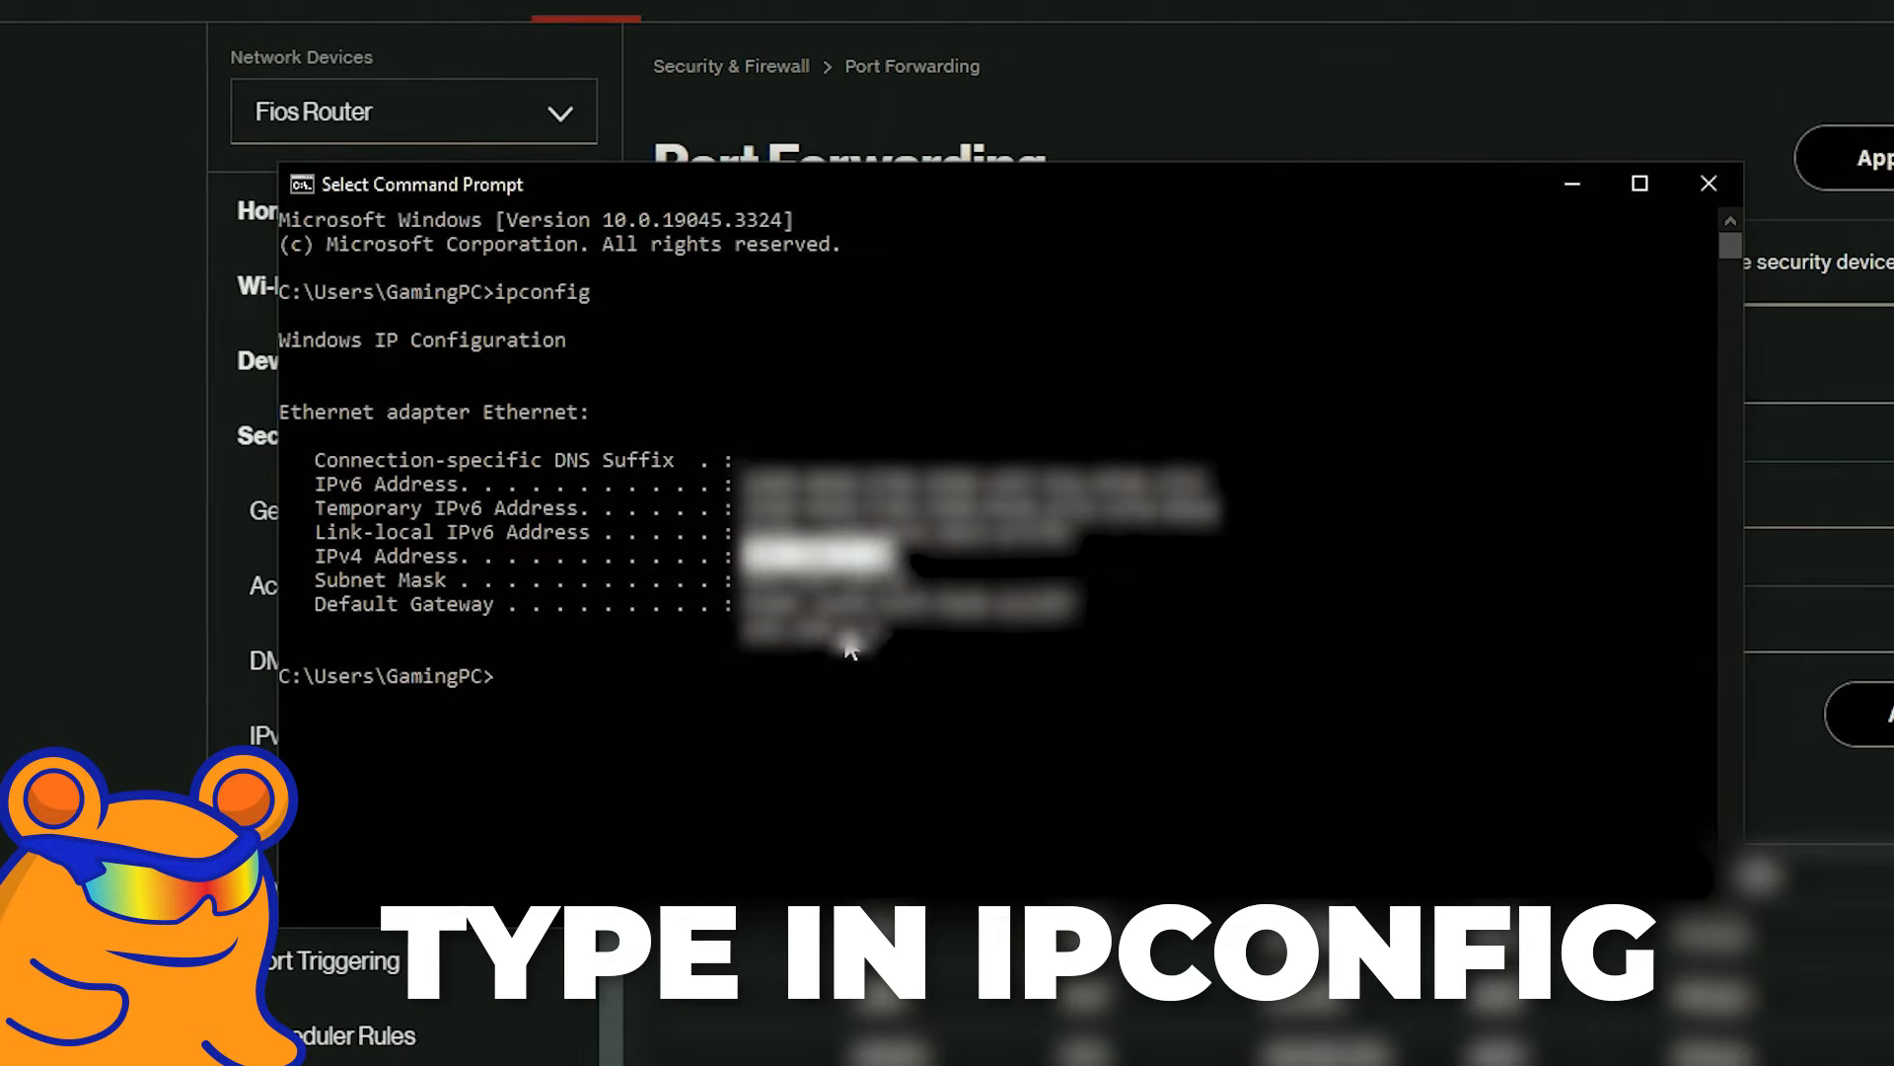
{"action": "left_click", "coordinate": [847, 640]}
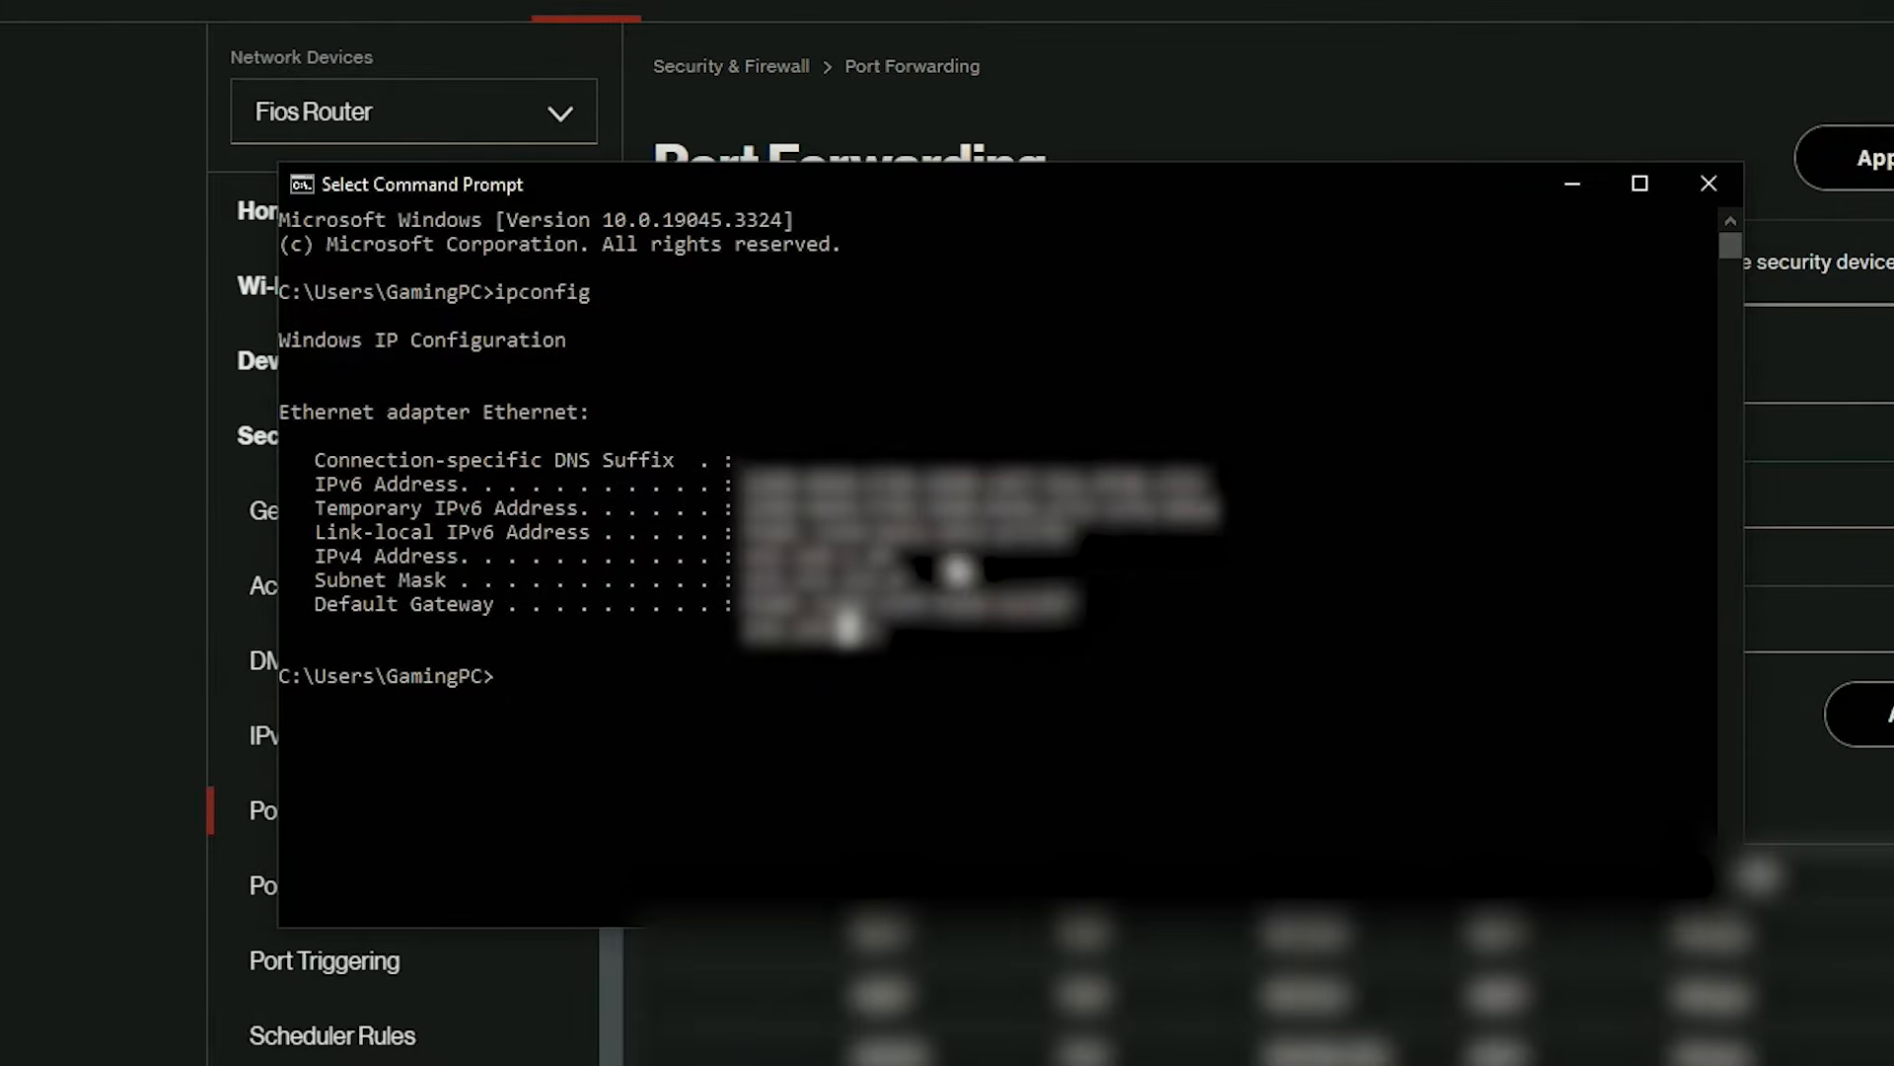
{"action": "left_click", "coordinate": [1709, 198]}
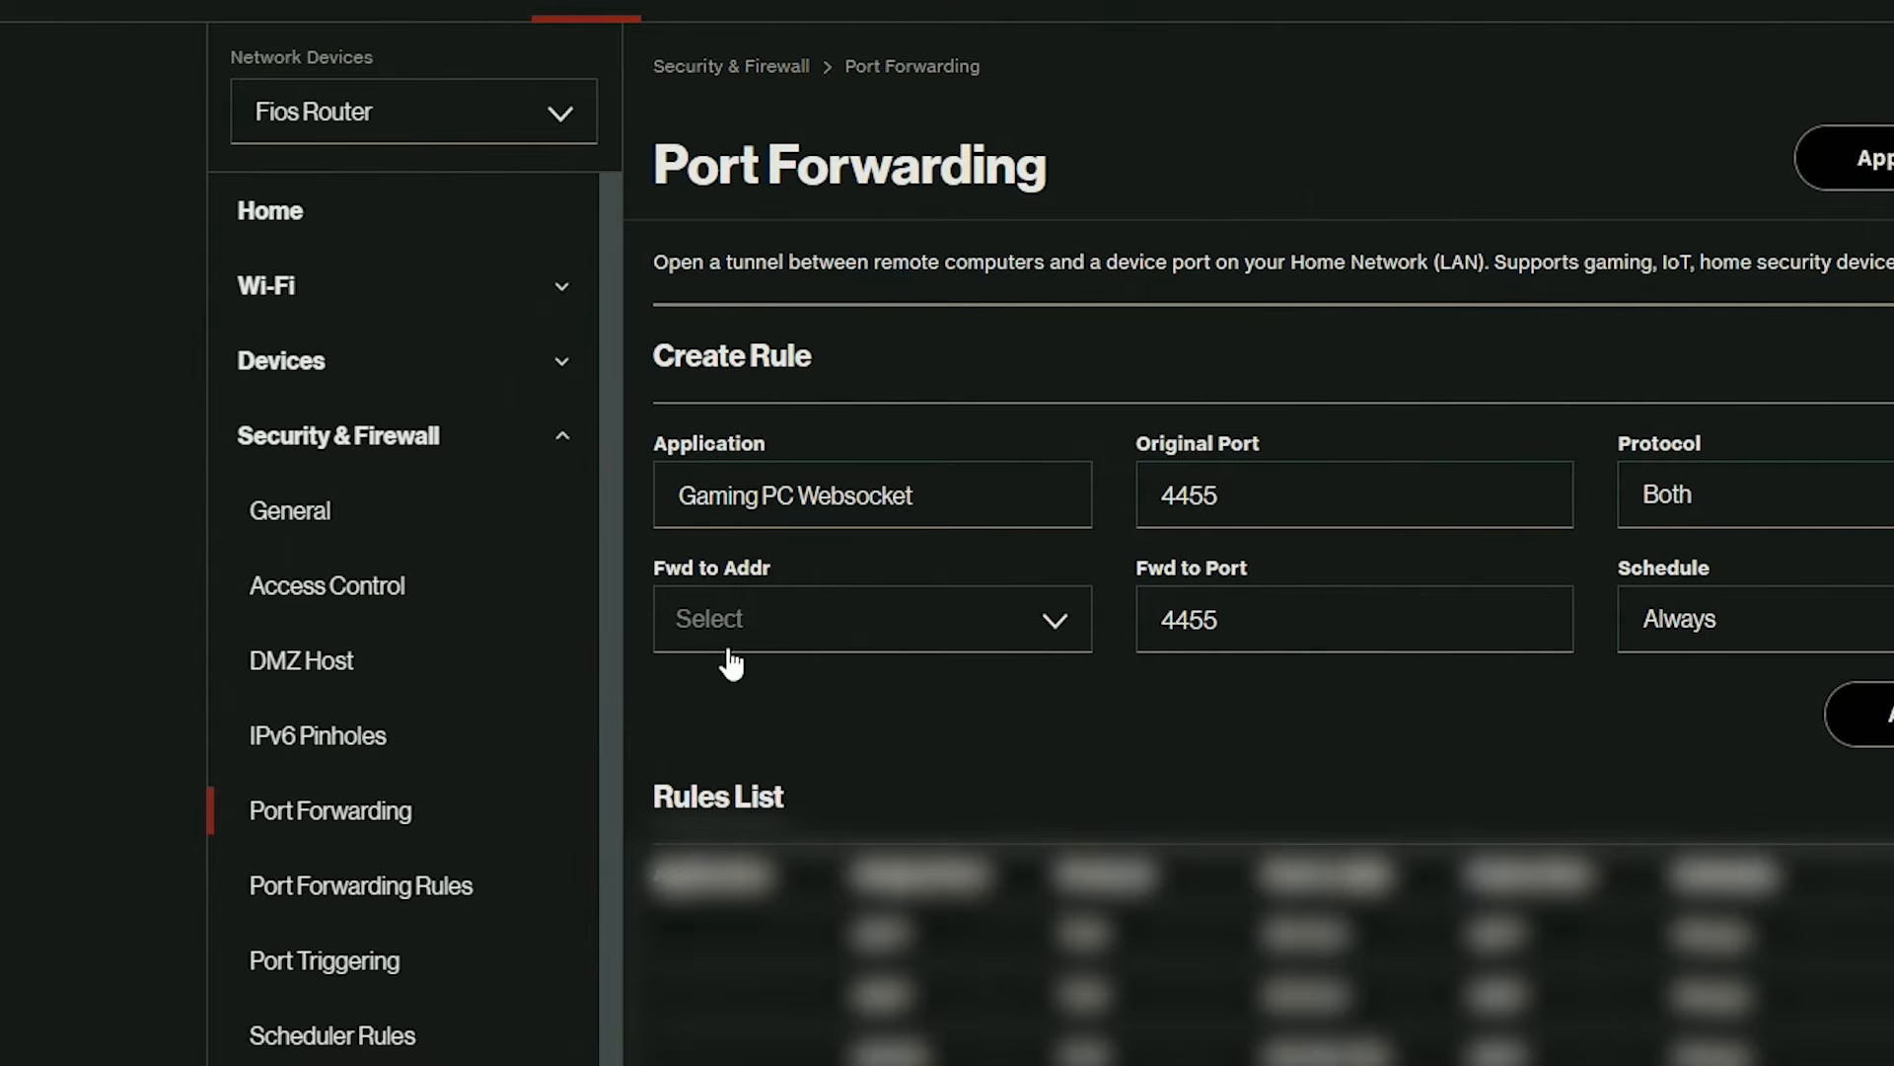
Set the websocket rule's forward-to address to this PC's entry and add the rule to the list.
{"action": "left_click", "coordinate": [972, 639]}
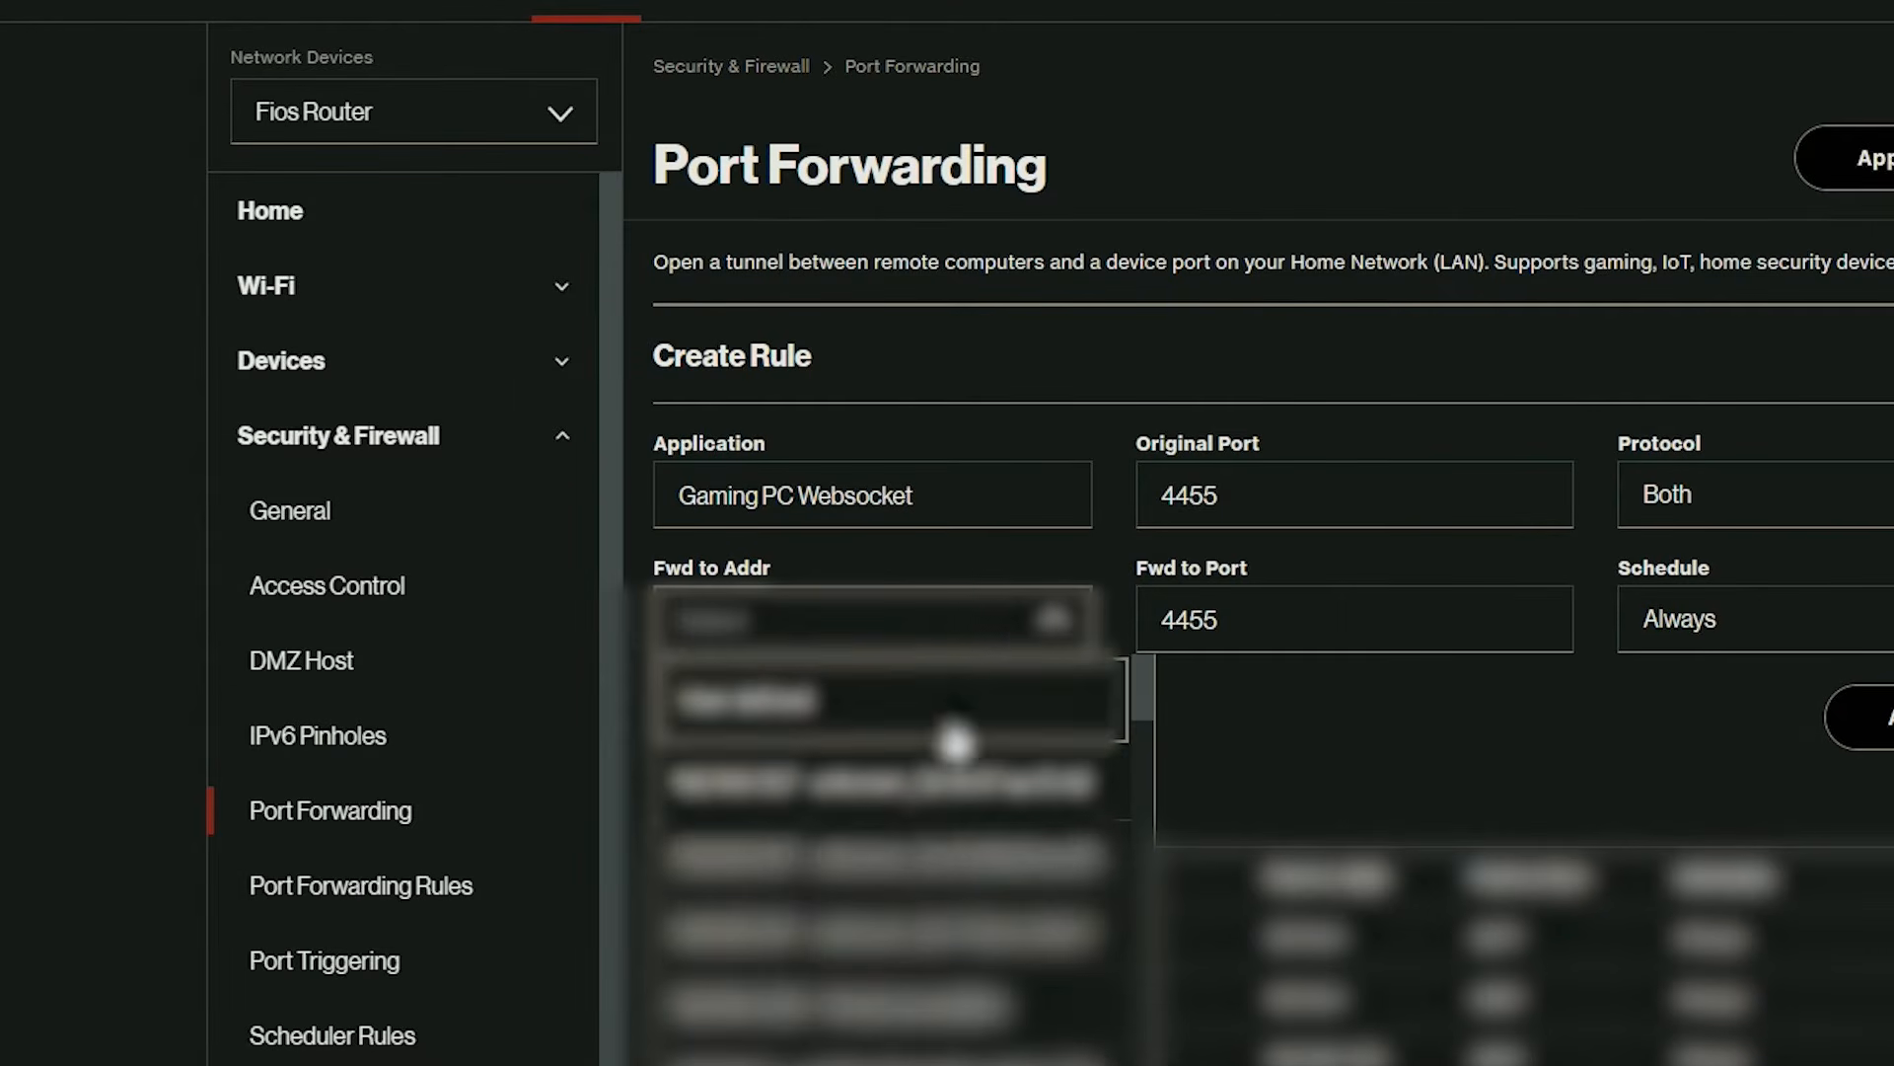
{"action": "scroll", "coordinate": [913, 948], "scroll_direction": "down", "scroll_amount": 3}
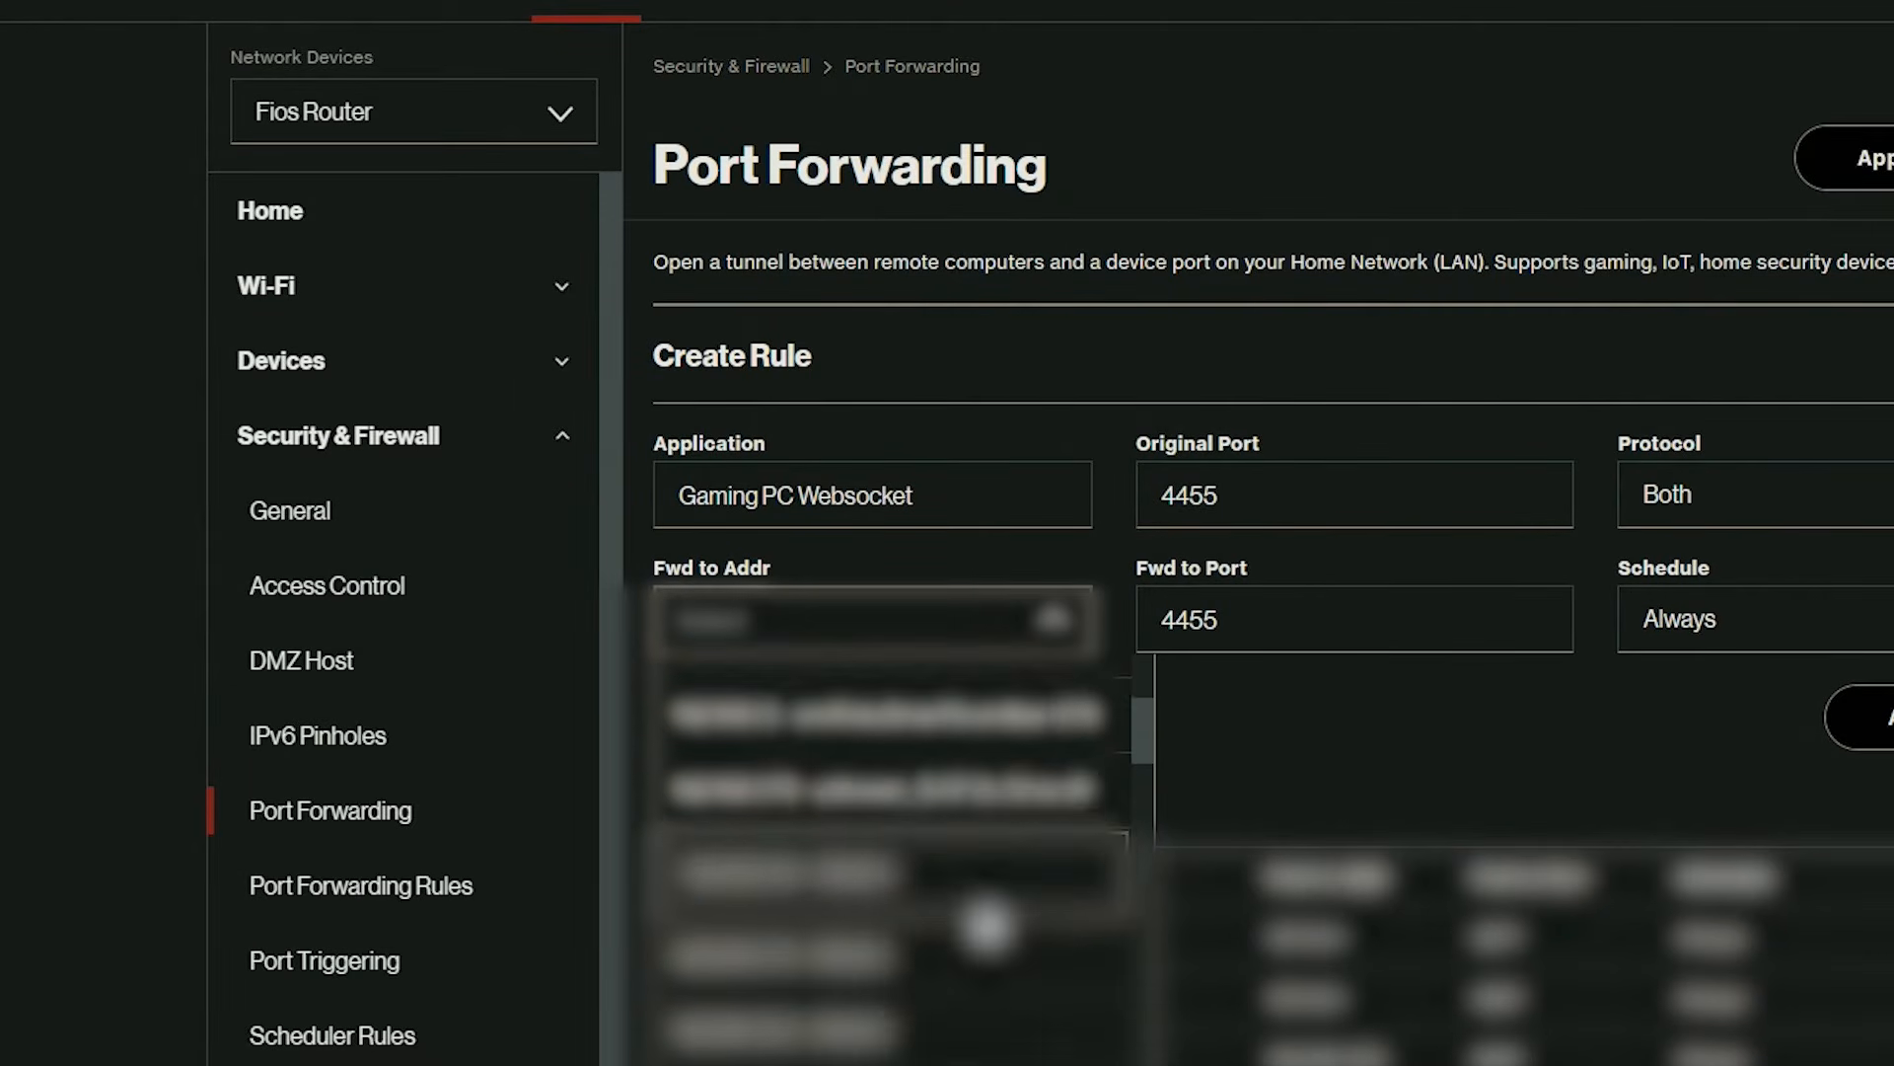
{"action": "left_click", "coordinate": [857, 932]}
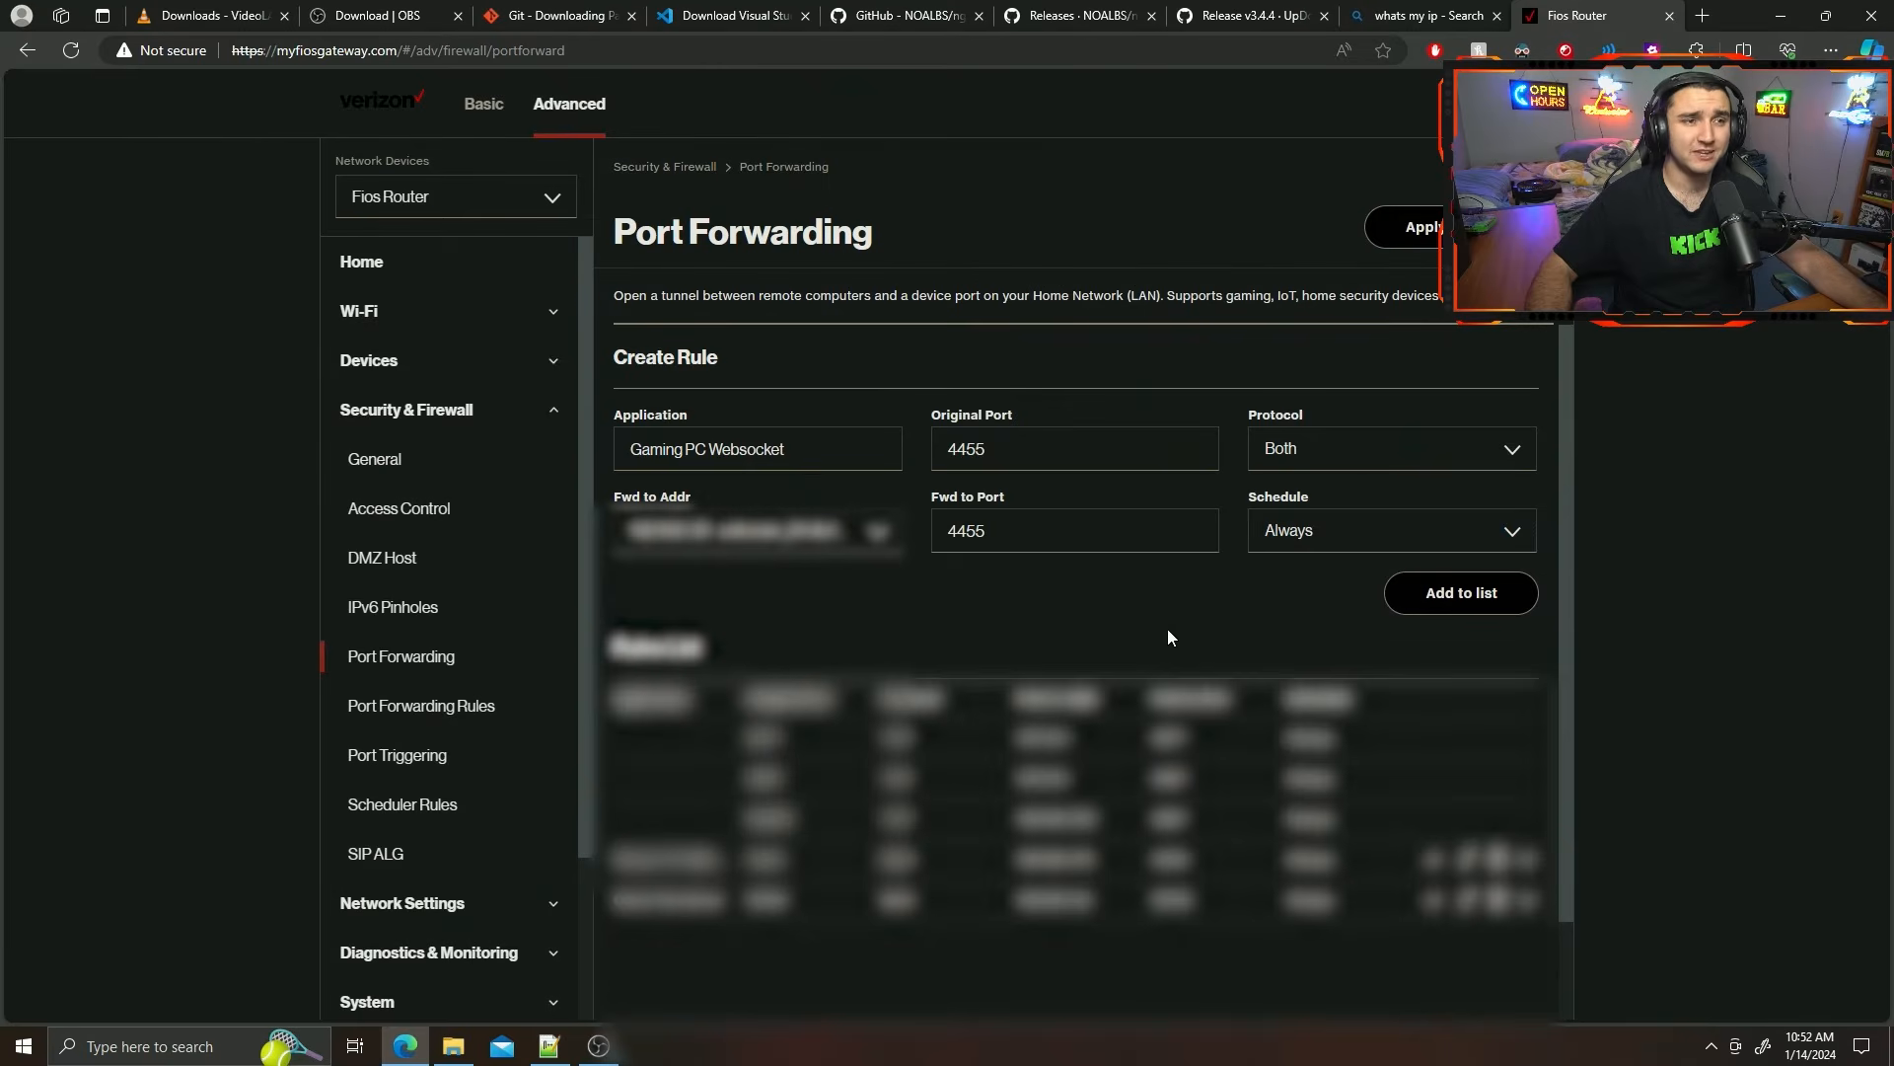
{"action": "left_click", "coordinate": [1462, 596]}
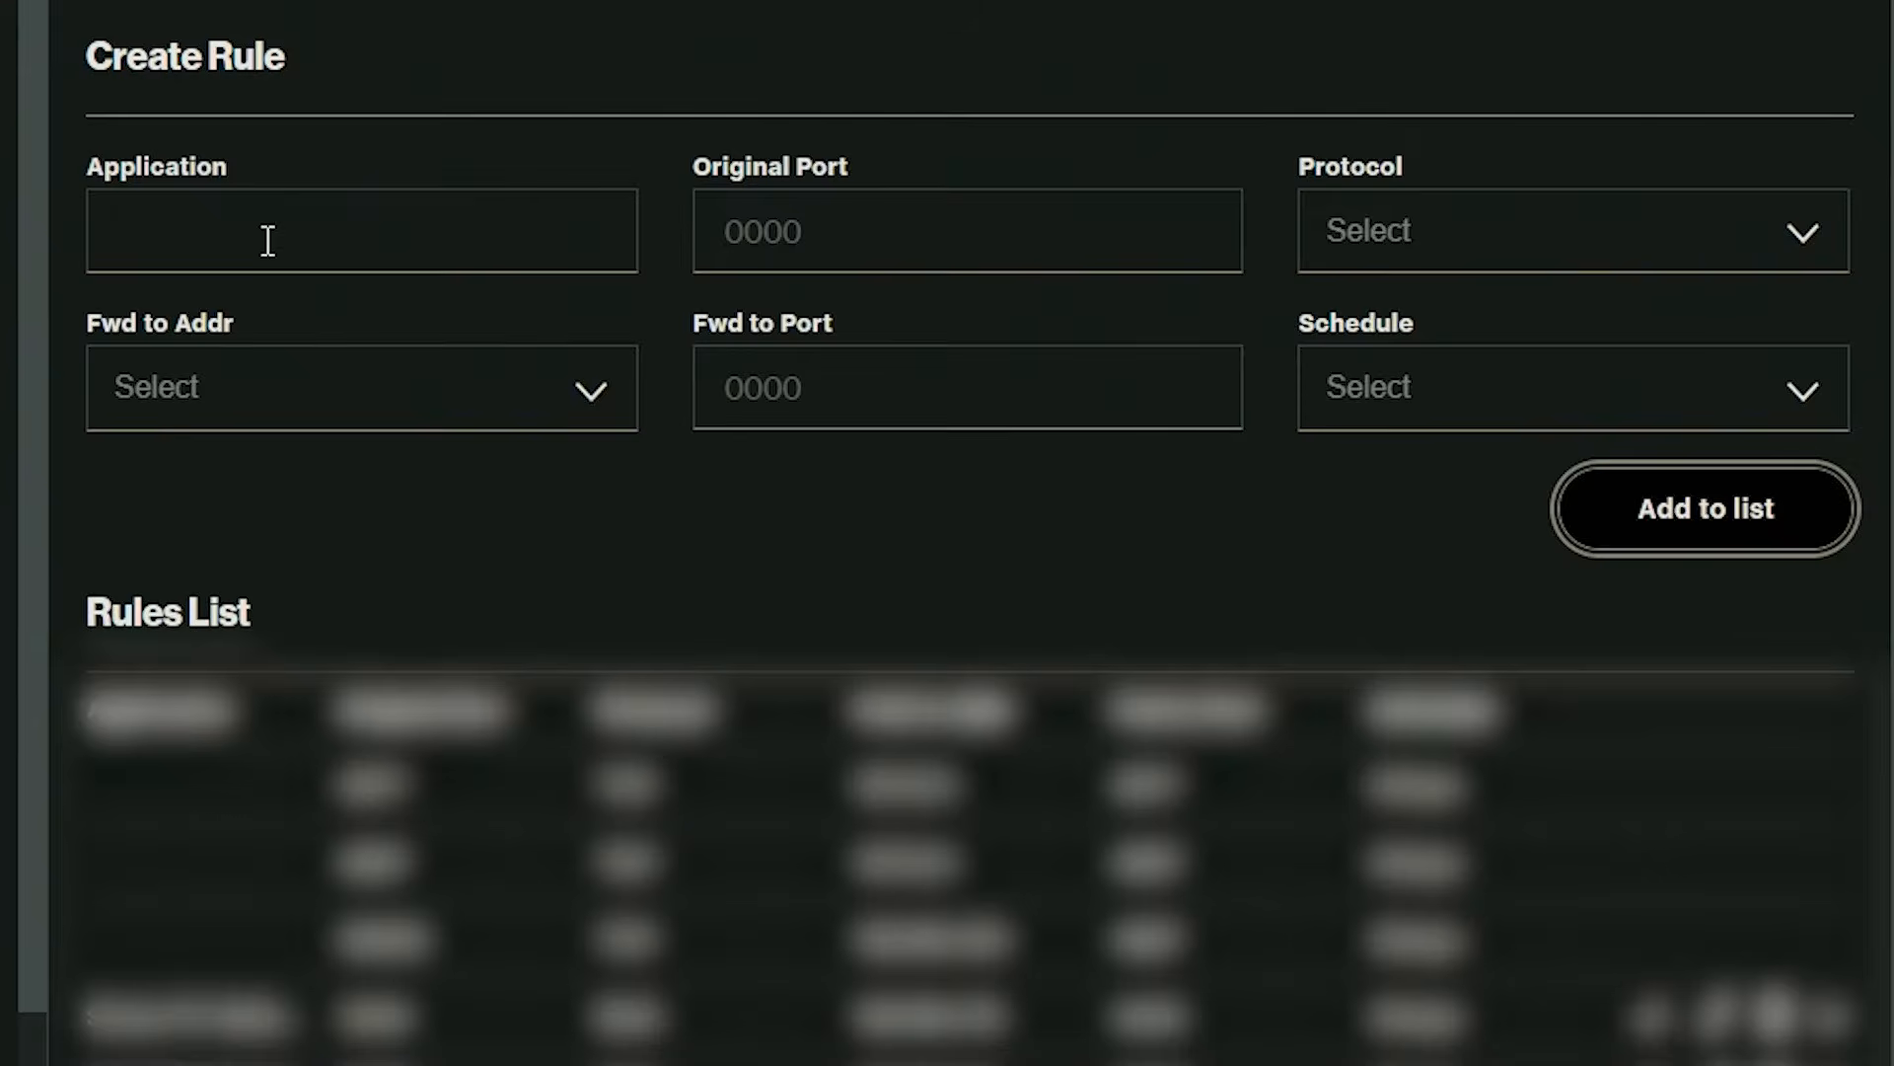
Start another port forwarding rule for the application Nginx with original port and forward-to port 1935.
{"action": "left_click", "coordinate": [708, 454]}
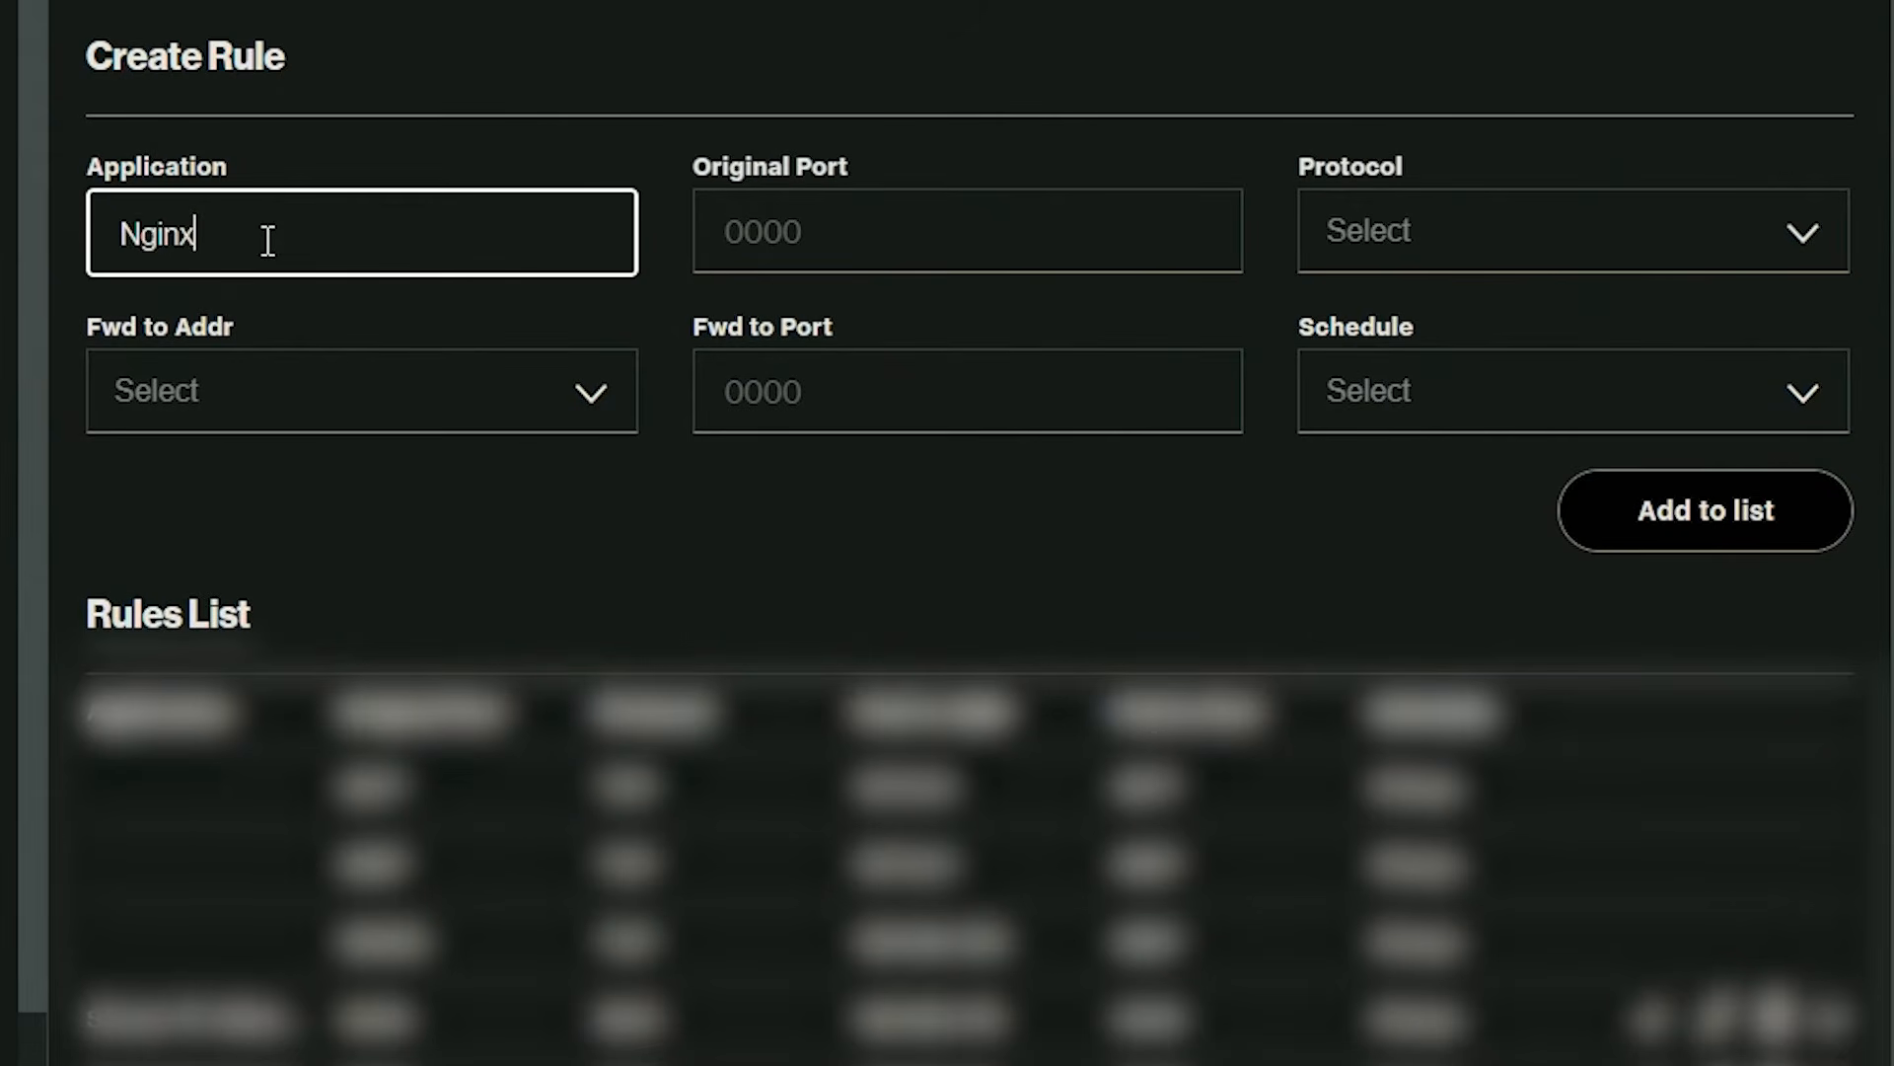
{"action": "left_click", "coordinate": [733, 128]}
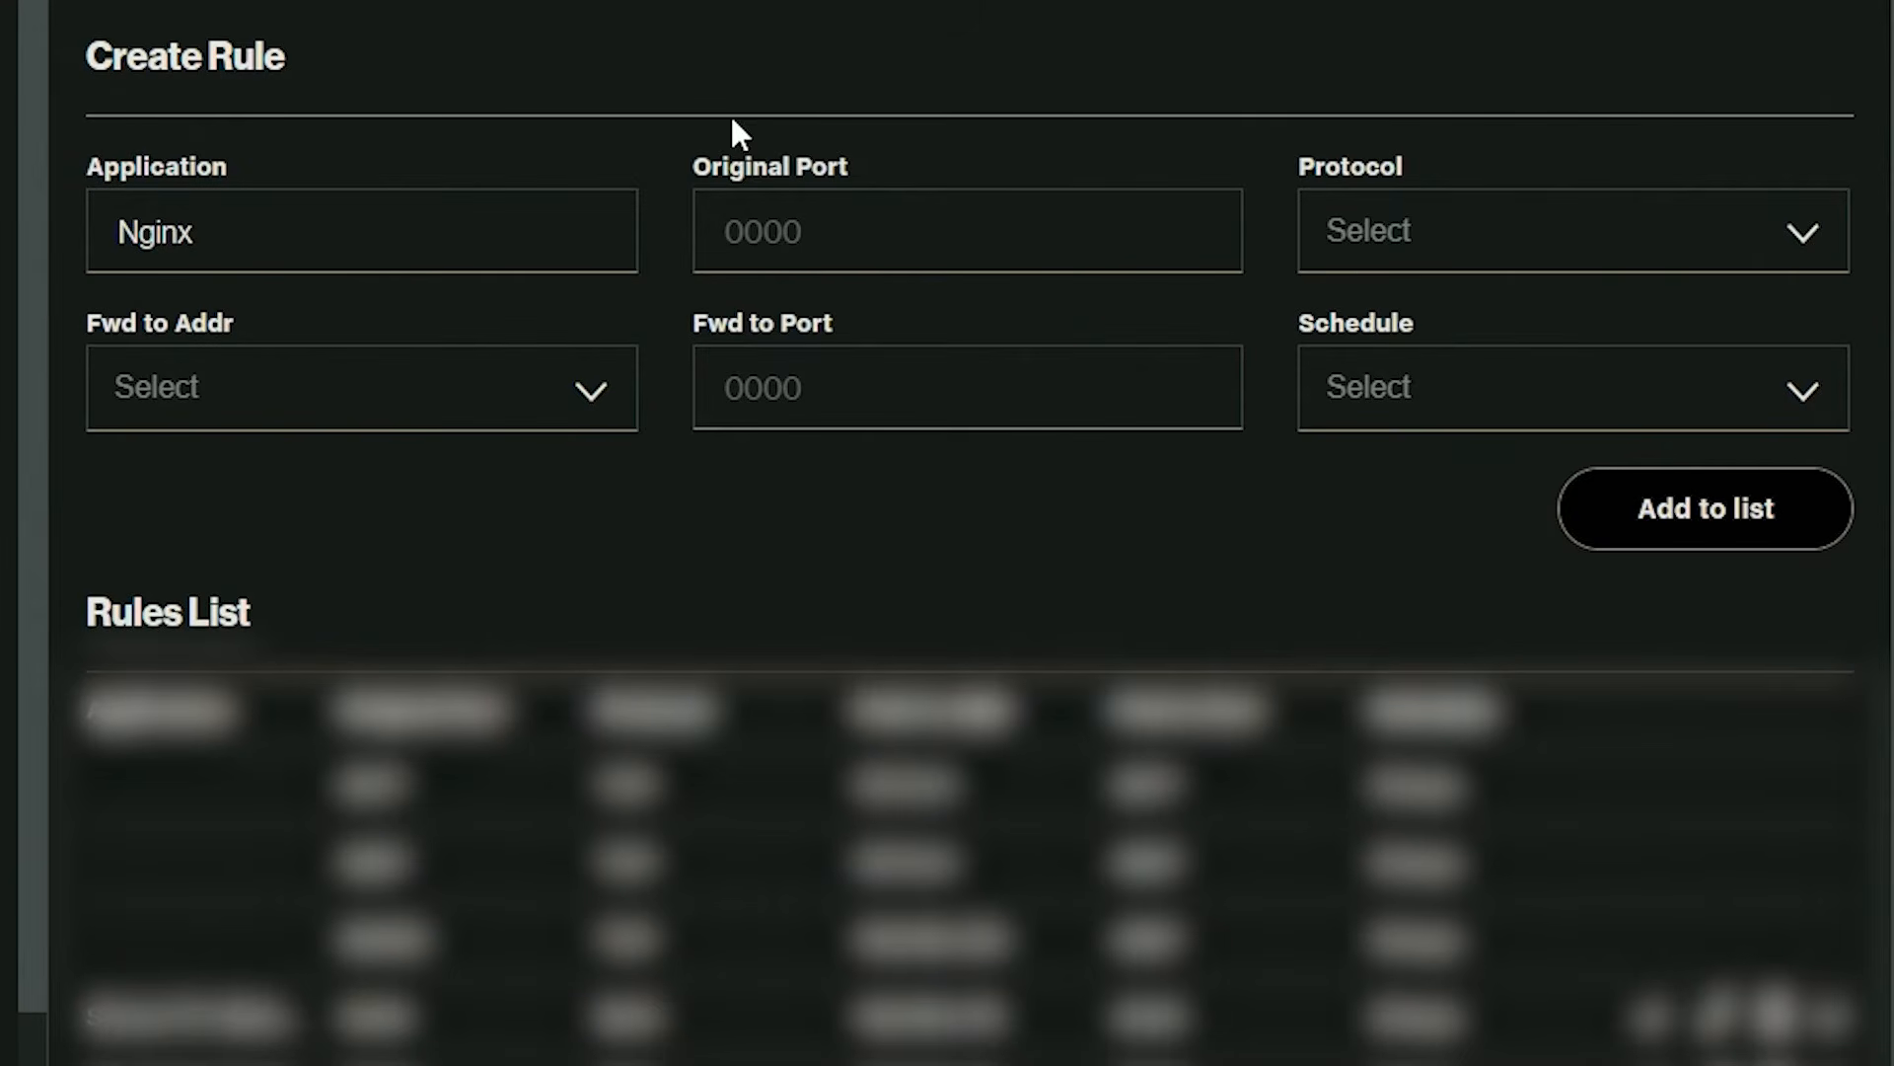
{"action": "left_click", "coordinate": [852, 237]}
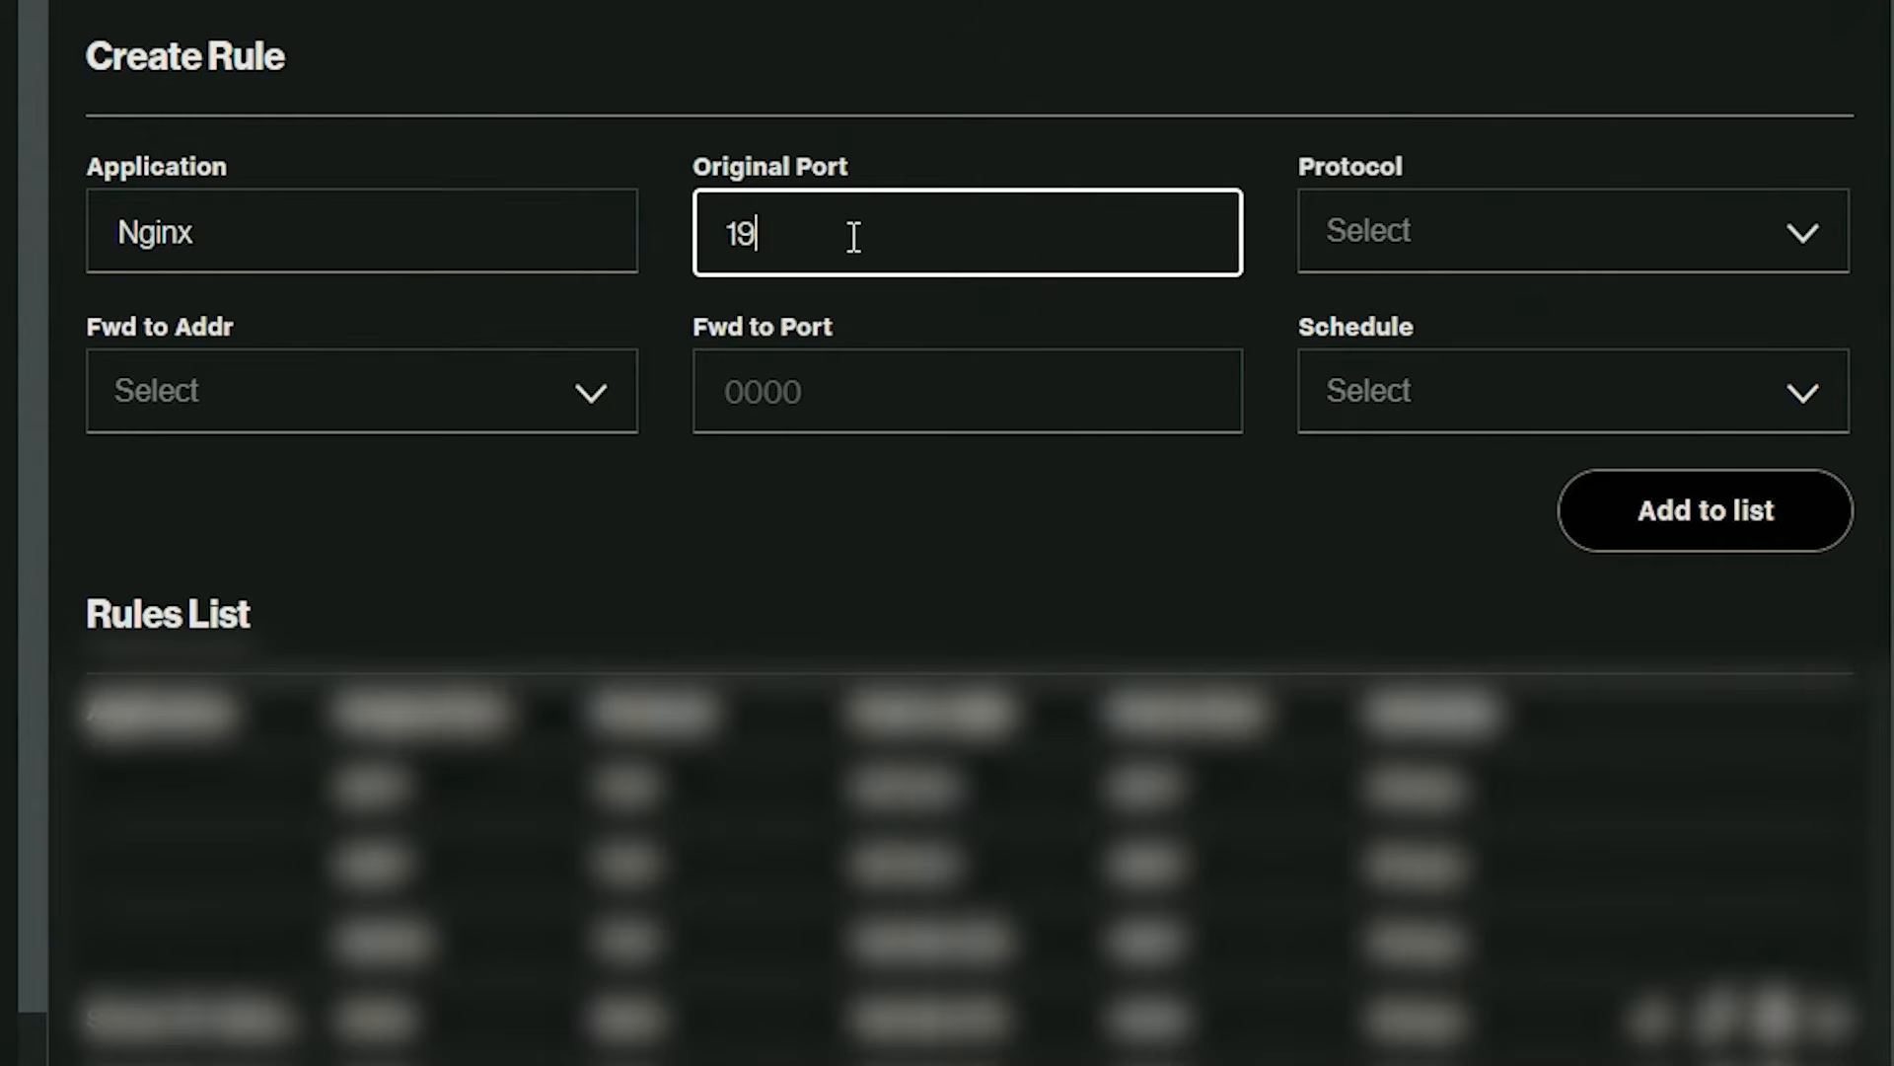
{"action": "left_click", "coordinate": [951, 416]}
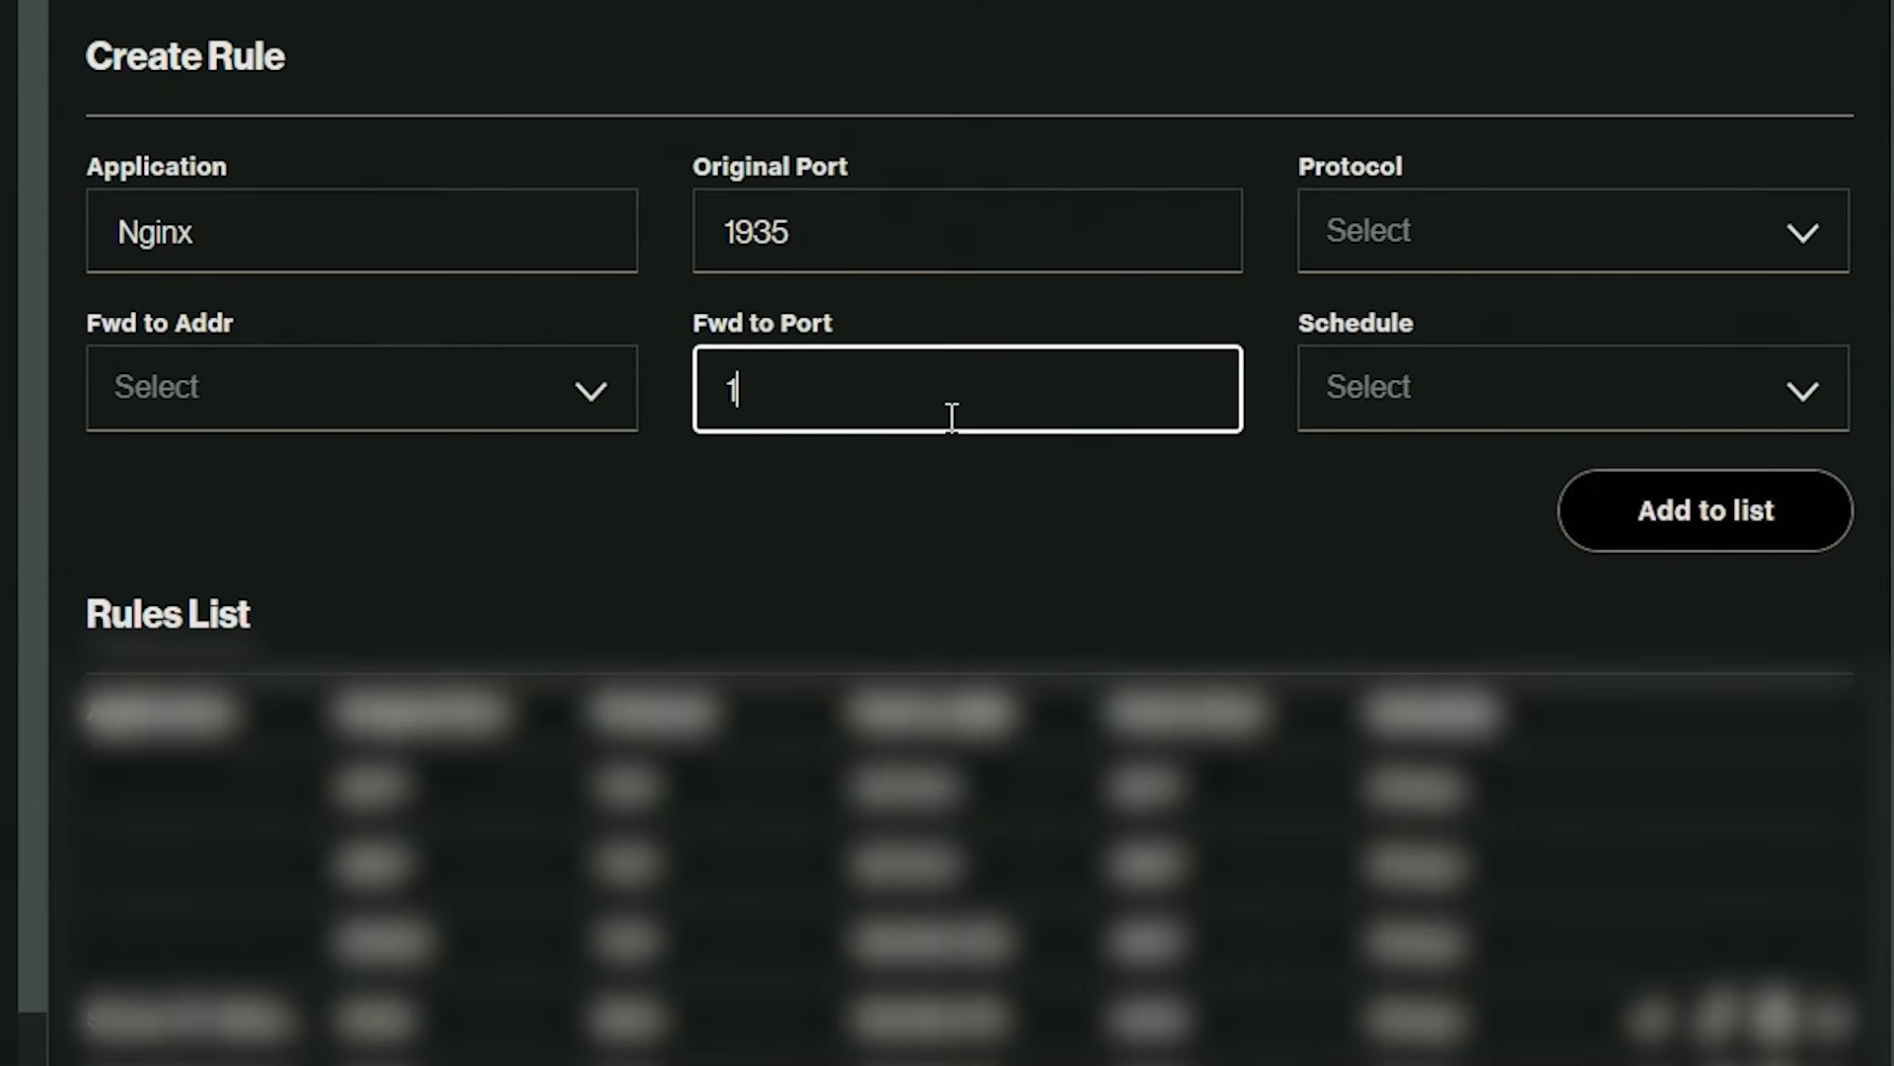
Set the Nginx rule's protocol to Both and its schedule to Always.
{"action": "left_click", "coordinate": [1509, 249]}
{"action": "left_click", "coordinate": [1416, 523]}
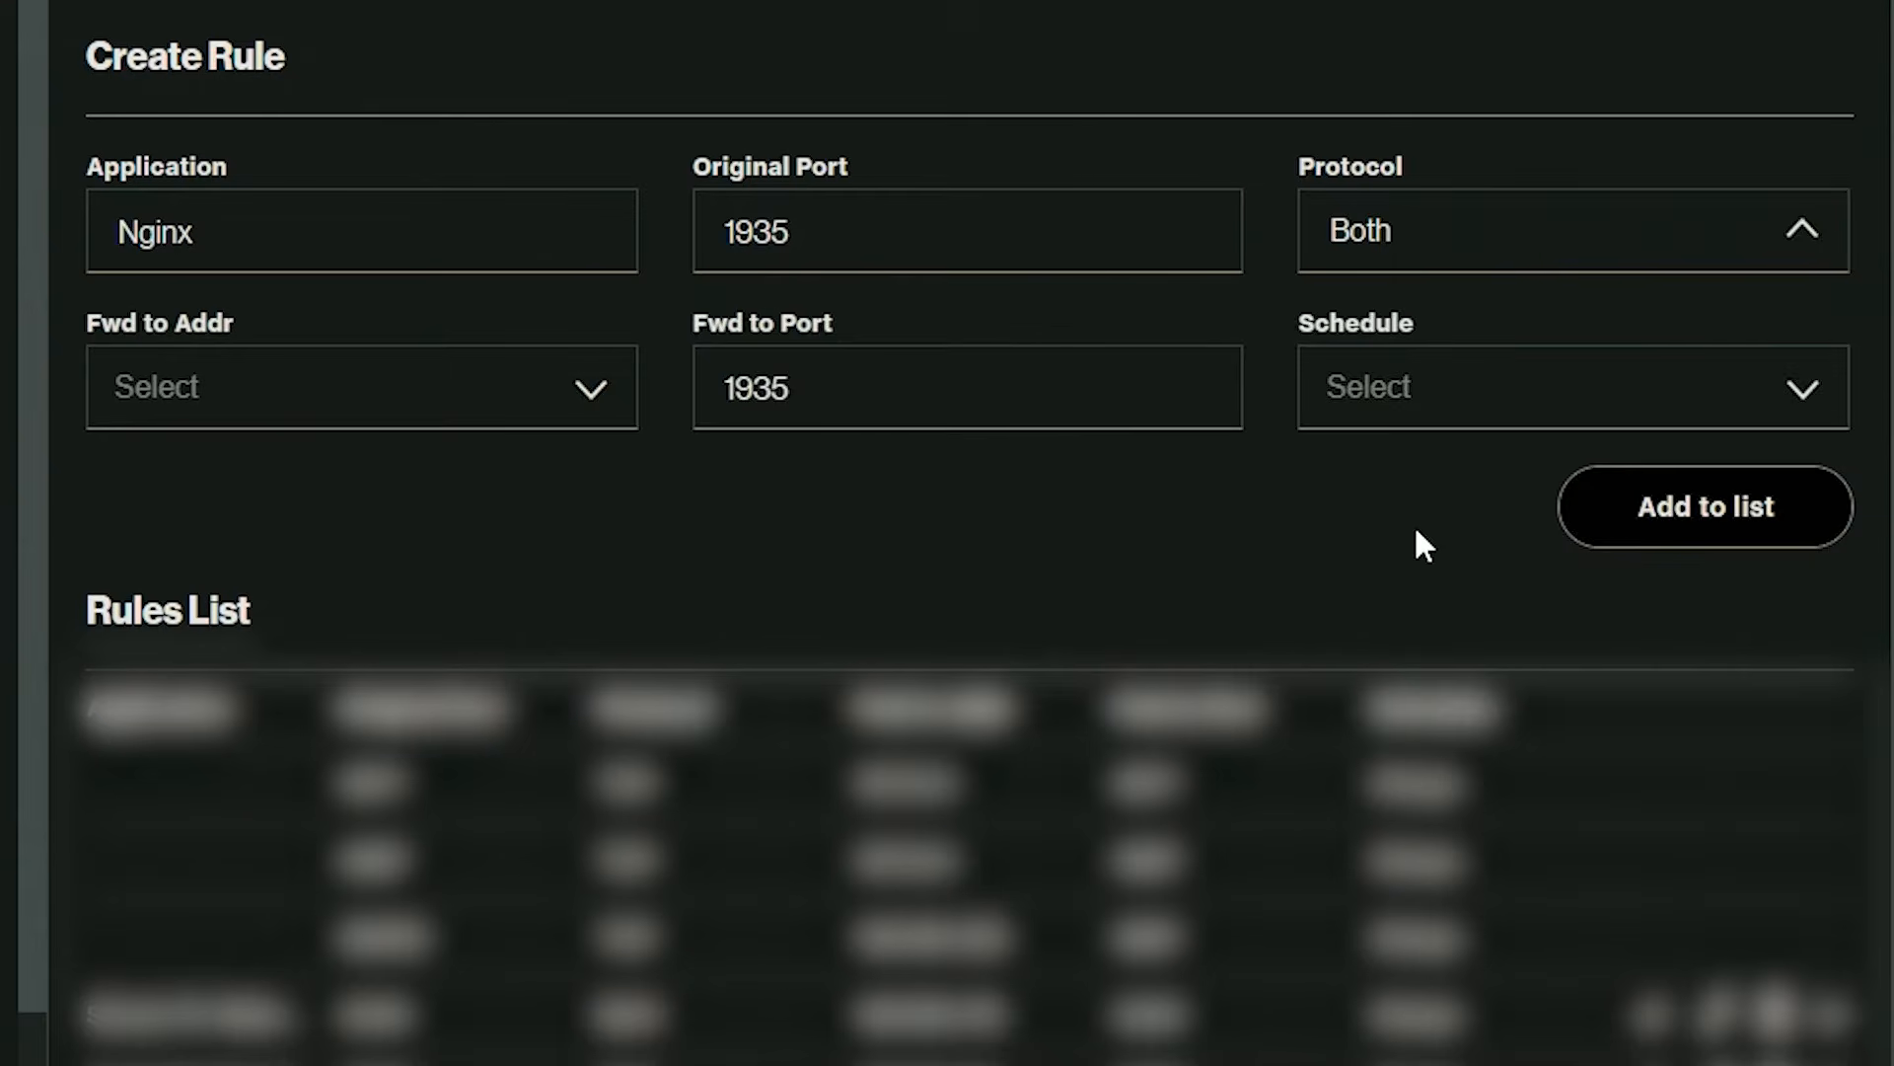
{"action": "left_click", "coordinate": [1393, 407]}
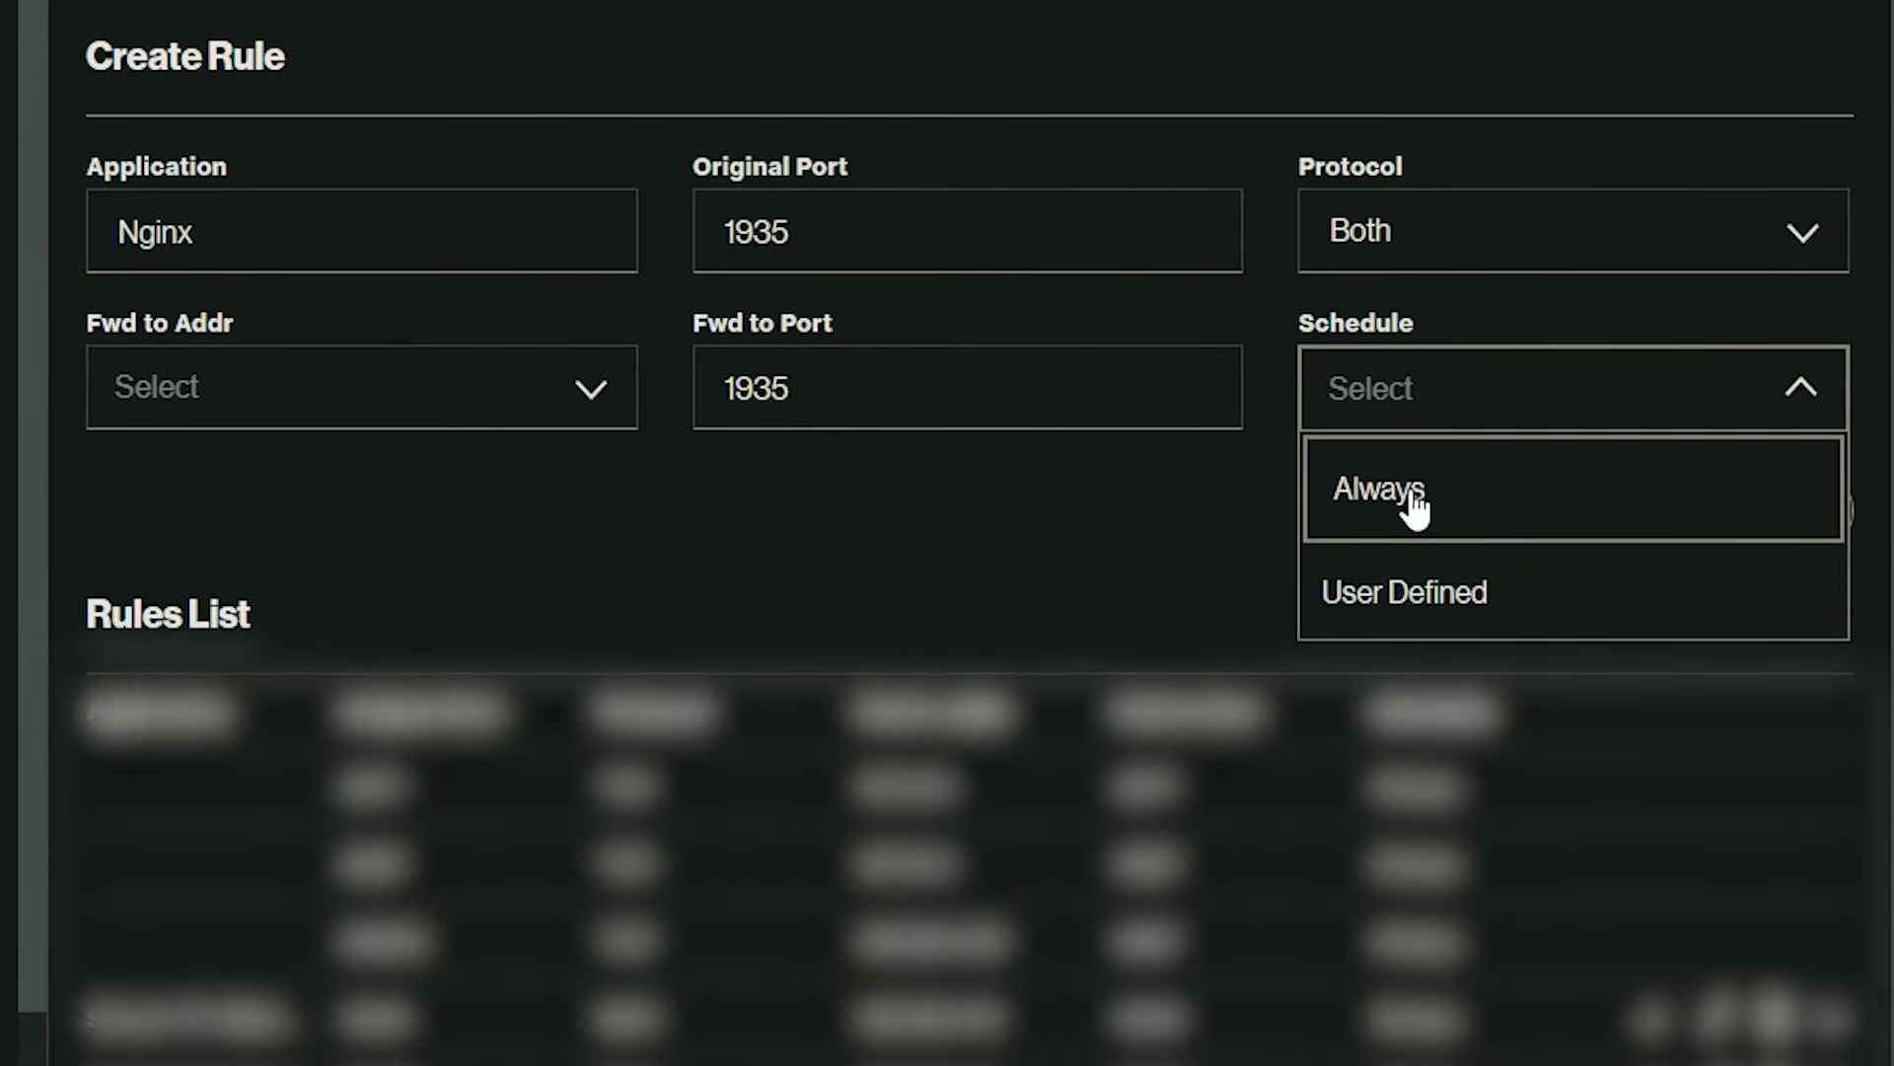
{"action": "left_click", "coordinate": [1413, 505]}
Set the Nginx rule's forward-to address to this PC's entry and add the rule to the list.
{"action": "left_click", "coordinate": [574, 399]}
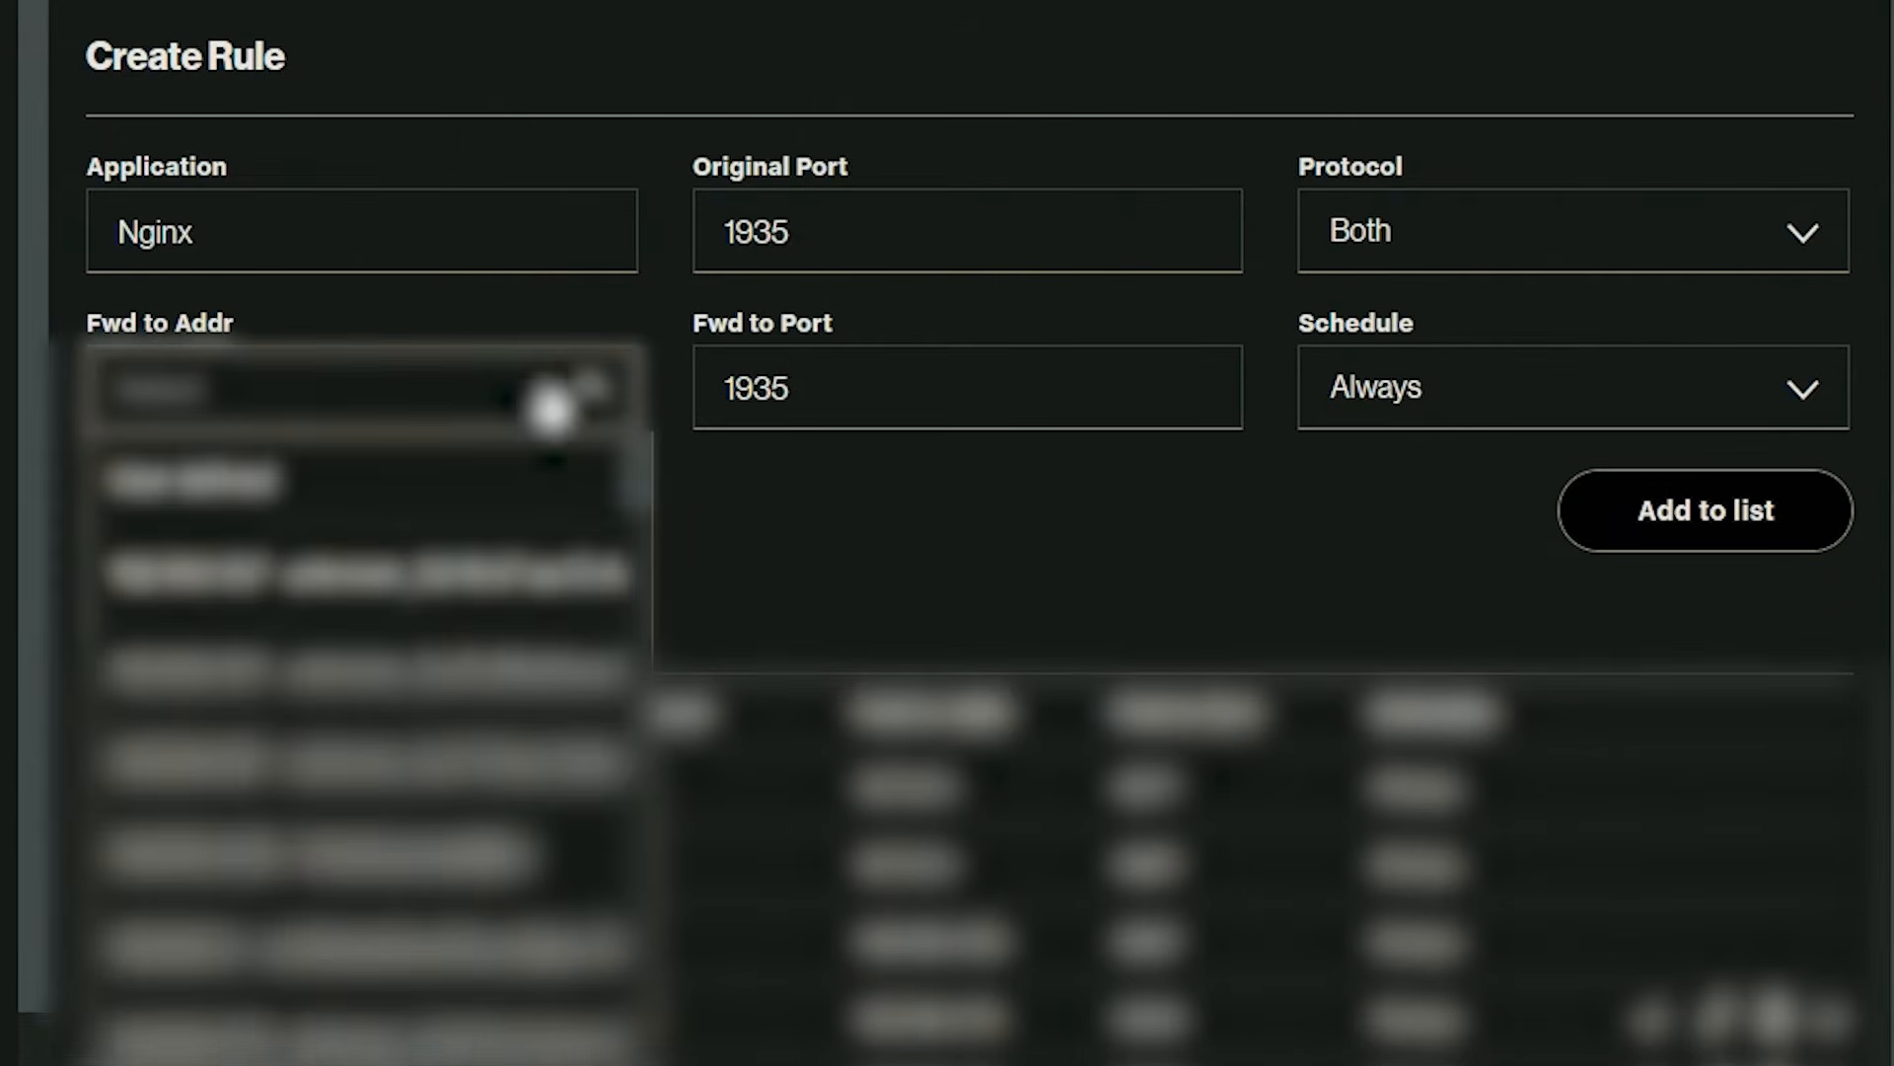
{"action": "scroll", "coordinate": [359, 760], "scroll_direction": "down", "scroll_amount": 3}
{"action": "scroll", "coordinate": [387, 710], "scroll_direction": "down", "scroll_amount": 2}
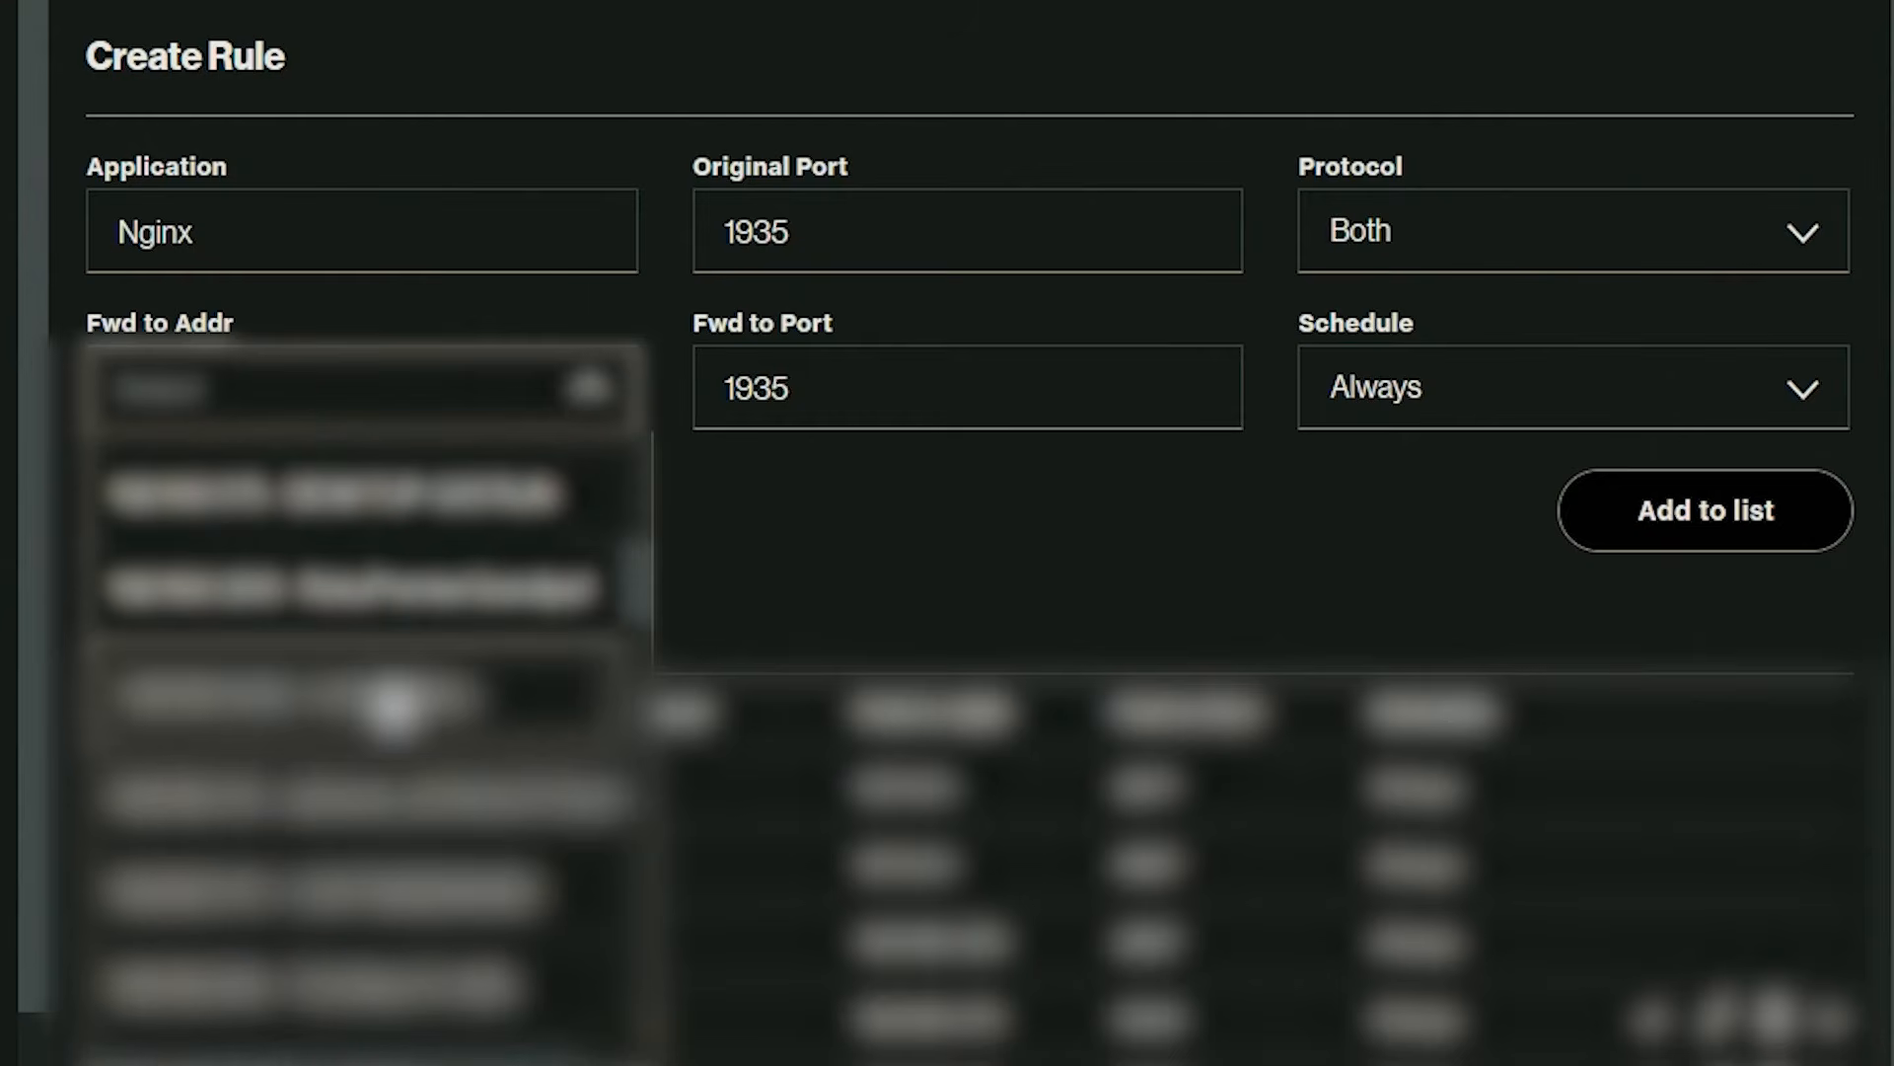
{"action": "left_click", "coordinate": [353, 795]}
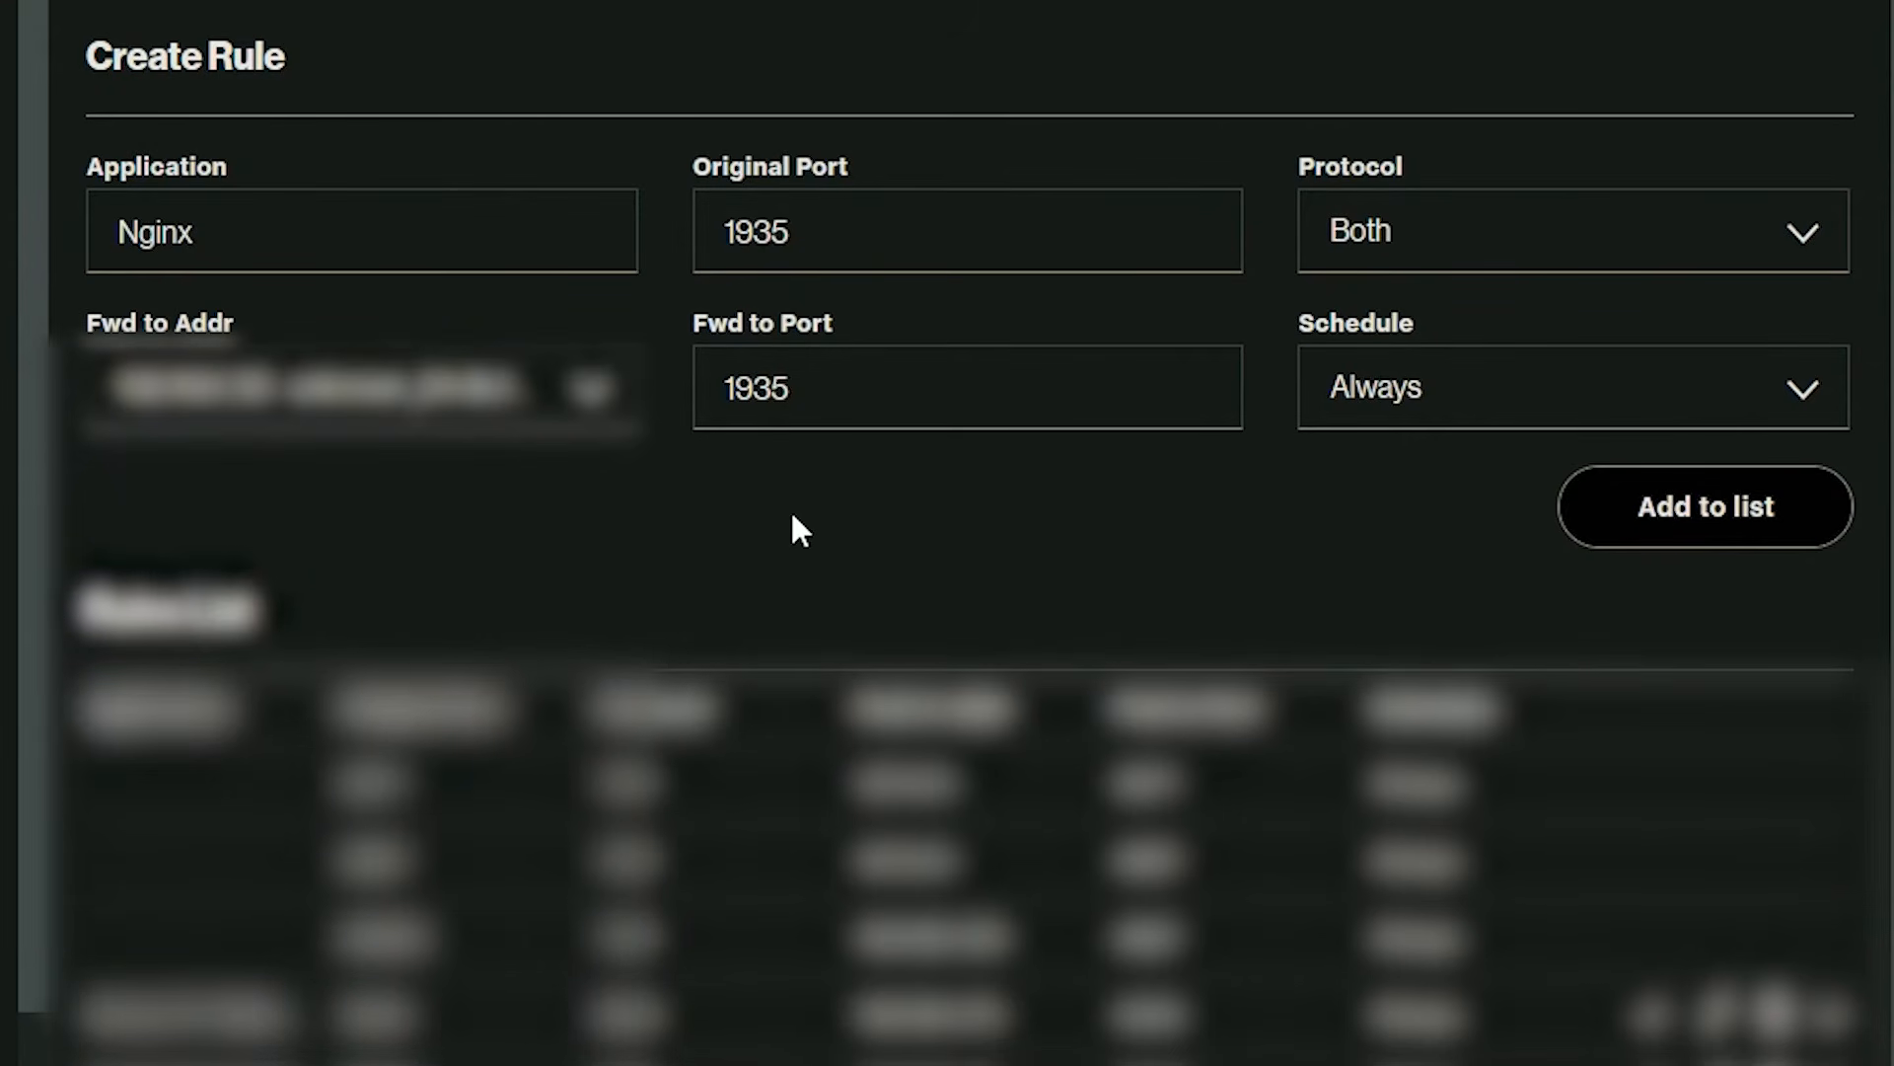
{"action": "left_click", "coordinate": [1653, 530]}
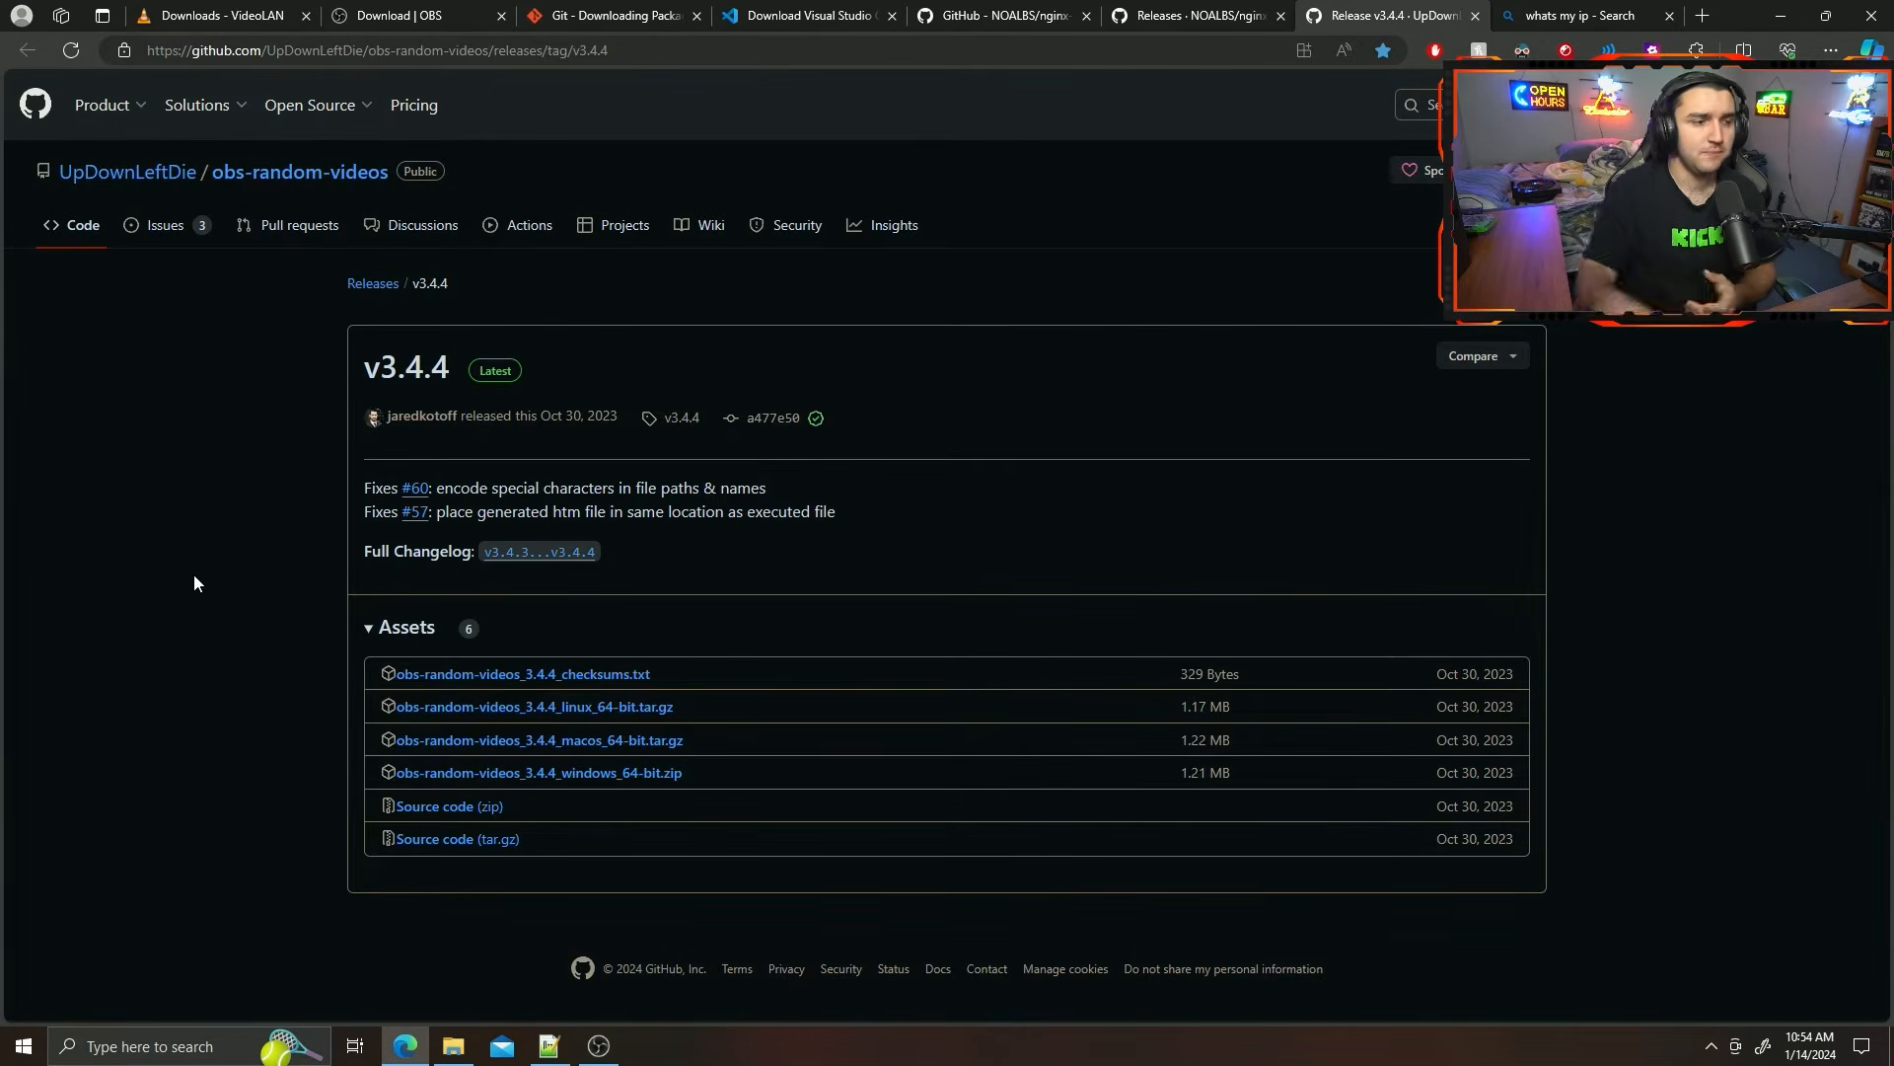
Switch to File Explorer, go up to the RTMP Stream Server folder and launch the nginx.exe shortcut.
{"action": "left_click", "coordinate": [453, 1046]}
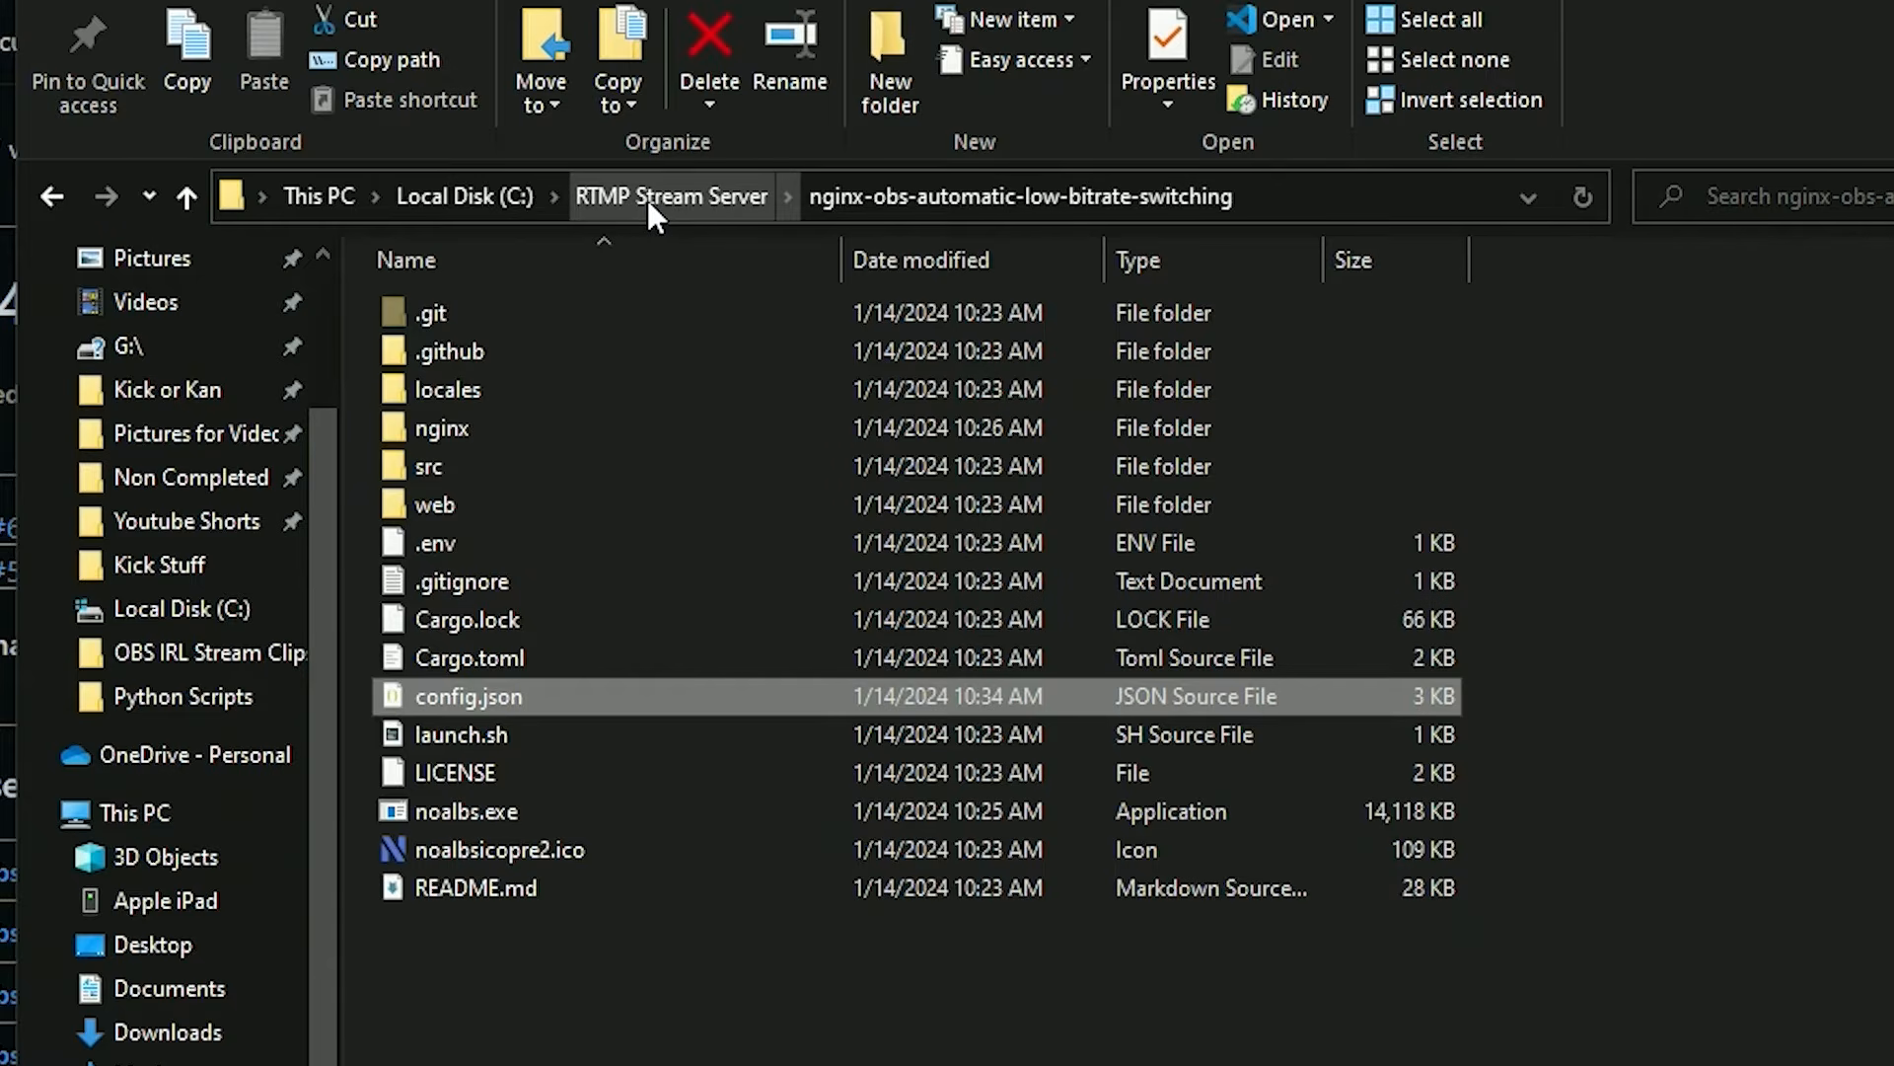
{"action": "left_click", "coordinate": [638, 203]}
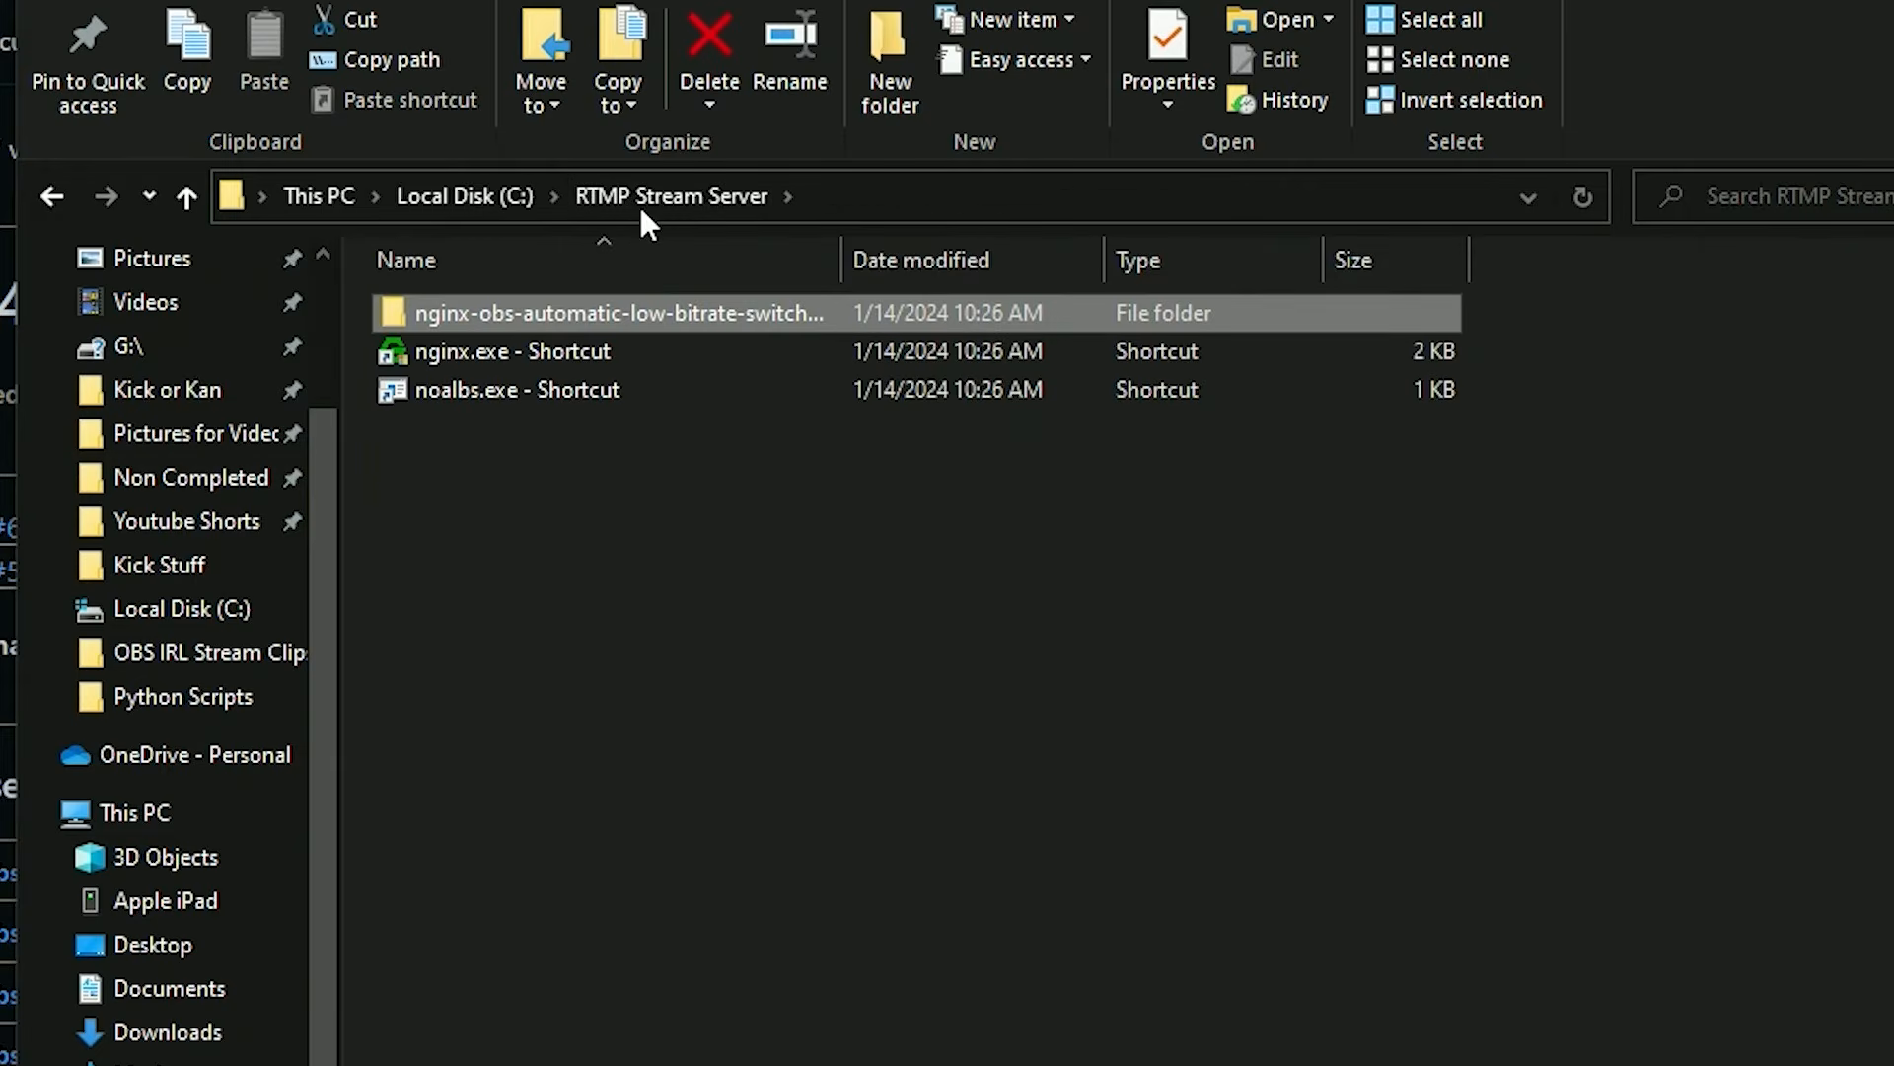
{"action": "left_click", "coordinate": [614, 489]}
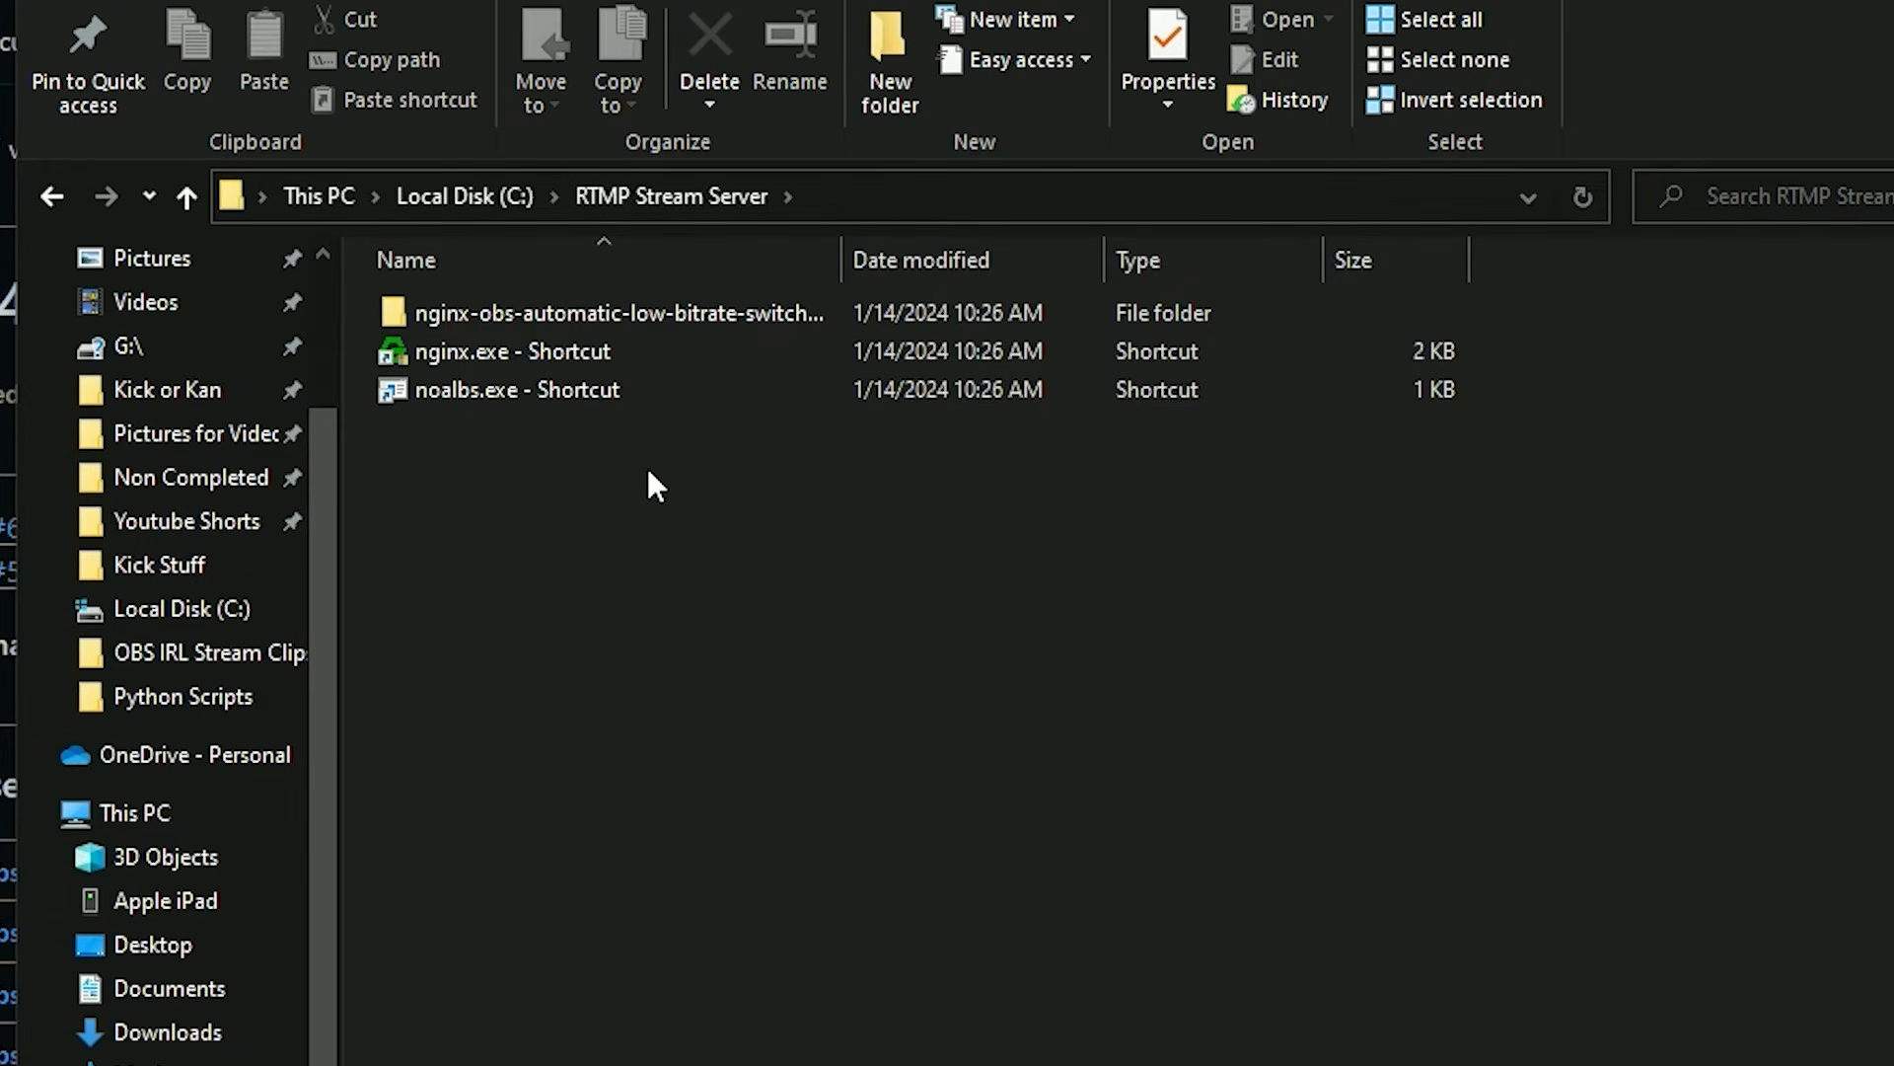
{"action": "left_click", "coordinate": [634, 350]}
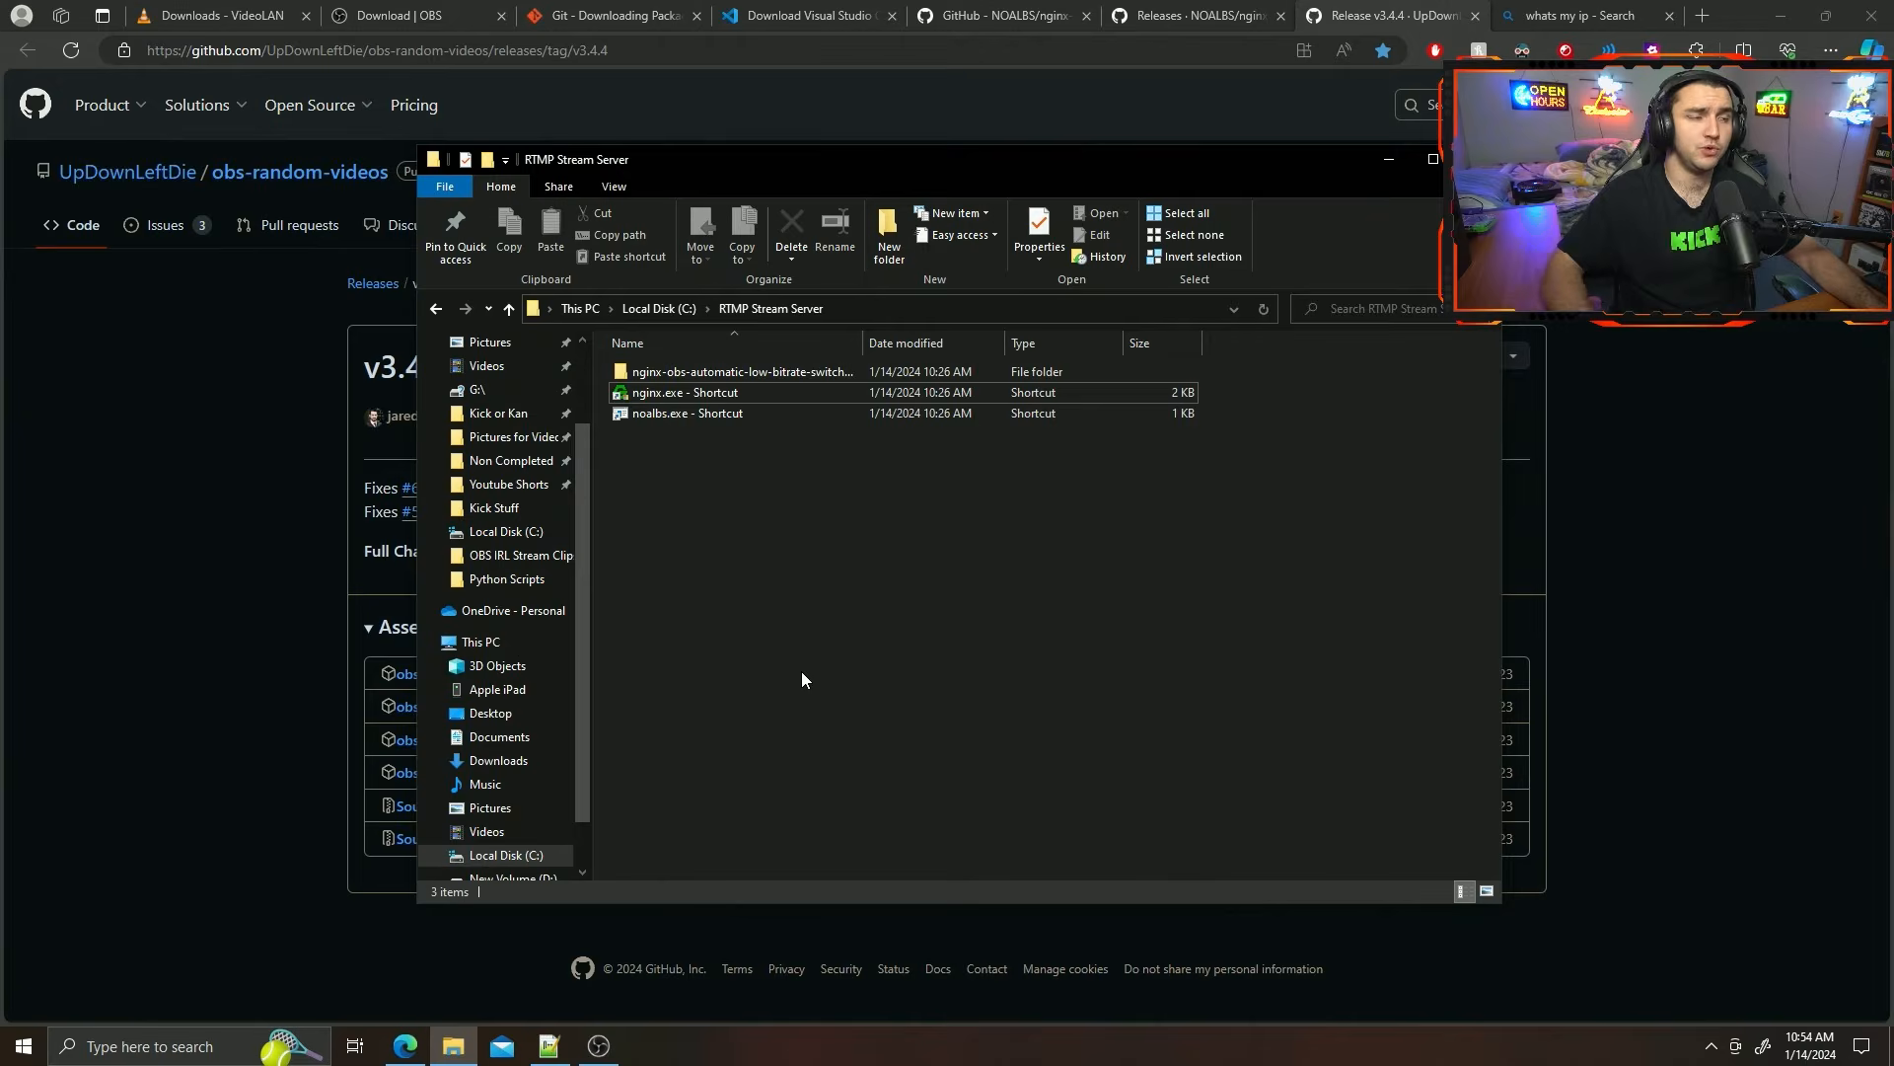
Open Task Manager and look through the background processes for nginx.
{"action": "key", "text": "ctrl+shift+Escape"}
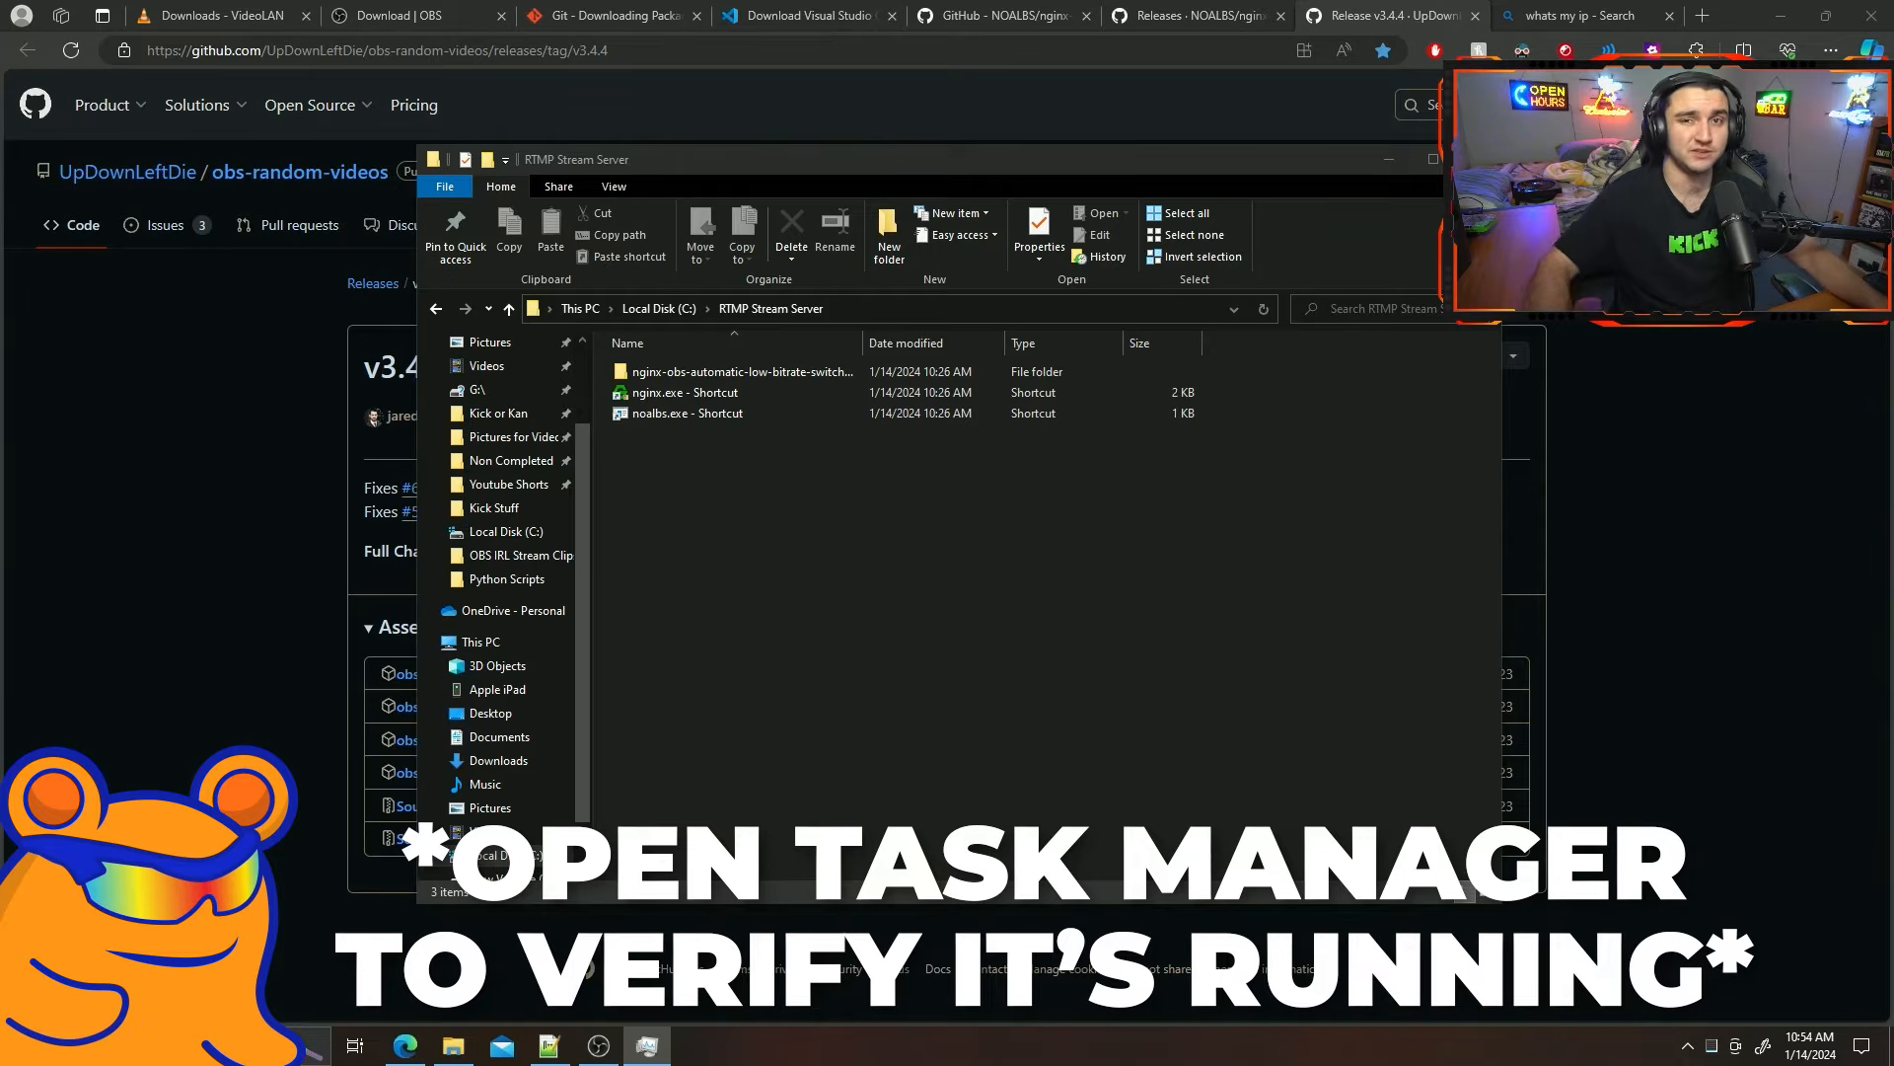
{"action": "key", "text": "ctrl+shift+Escape"}
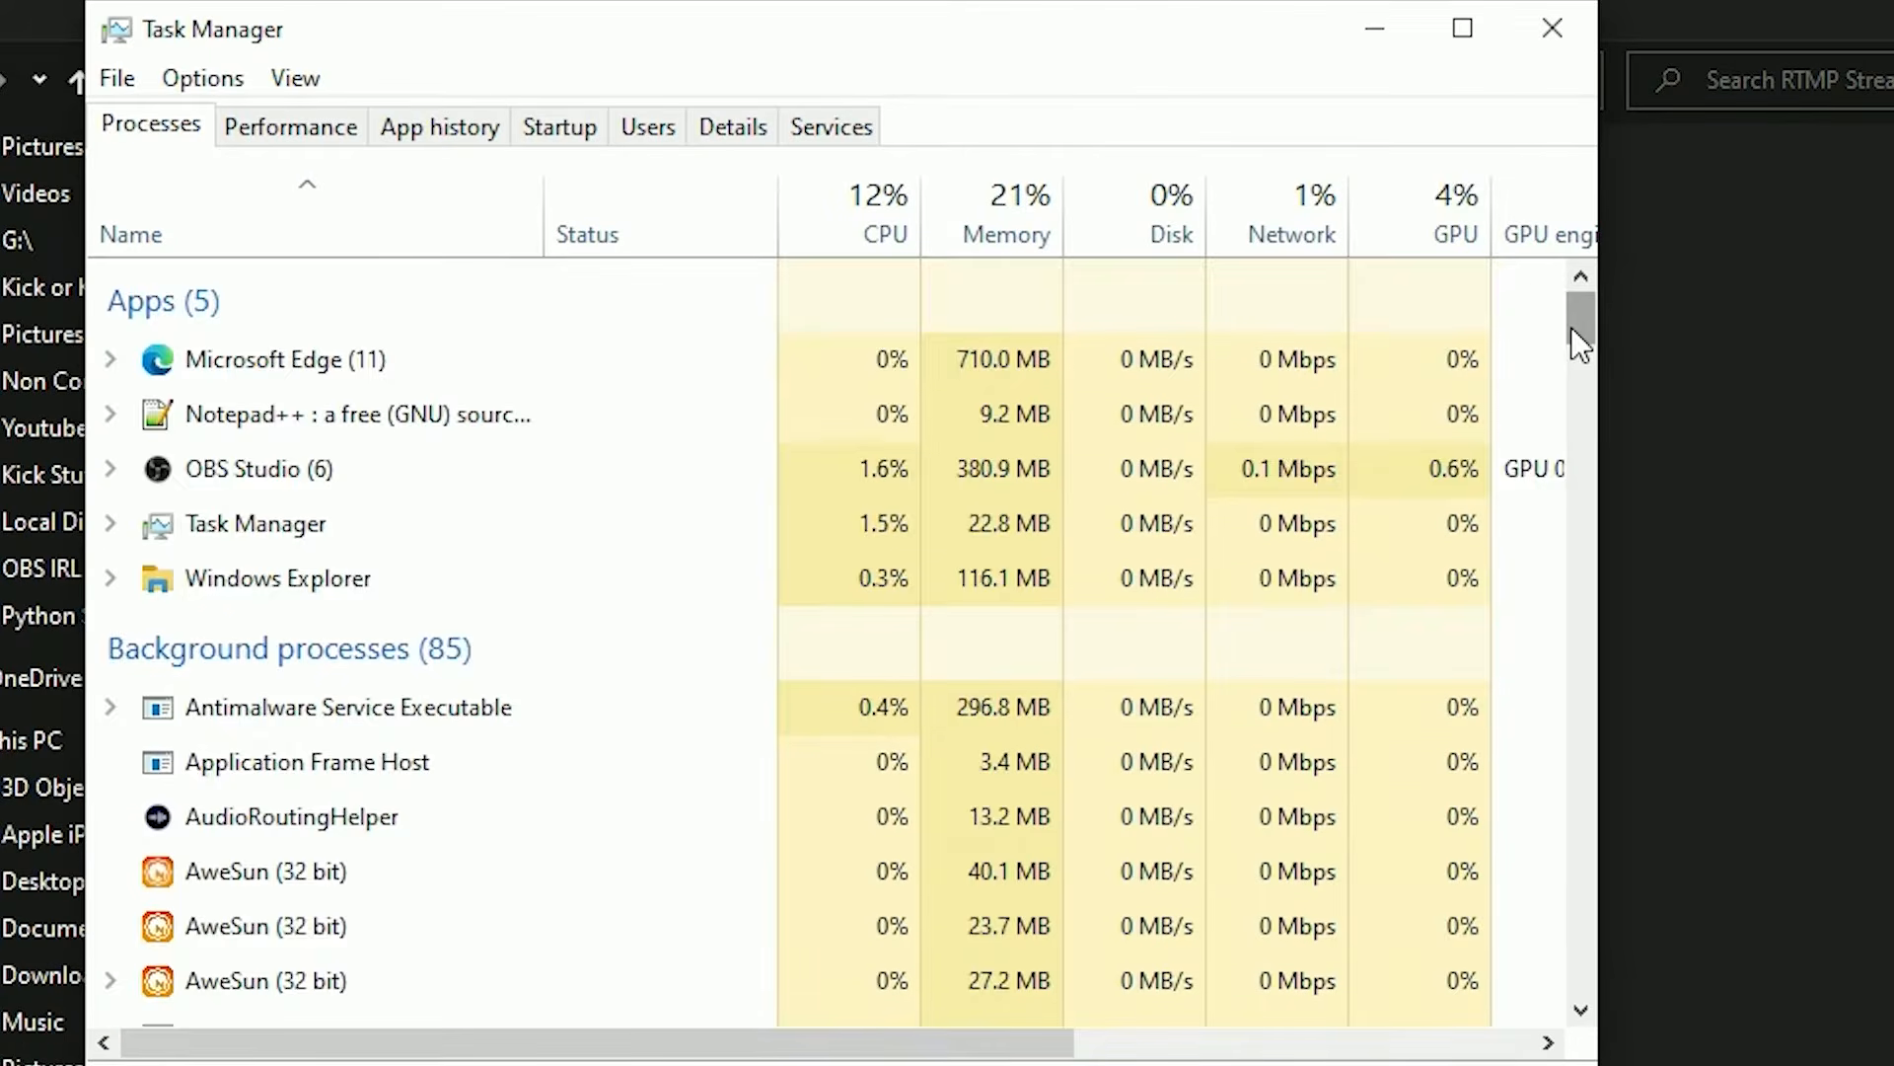
{"action": "left_click_drag", "start_coordinate": [1264, 434], "coordinate": [1261, 495]}
{"action": "scroll", "coordinate": [655, 557], "scroll_direction": "down", "scroll_amount": 8}
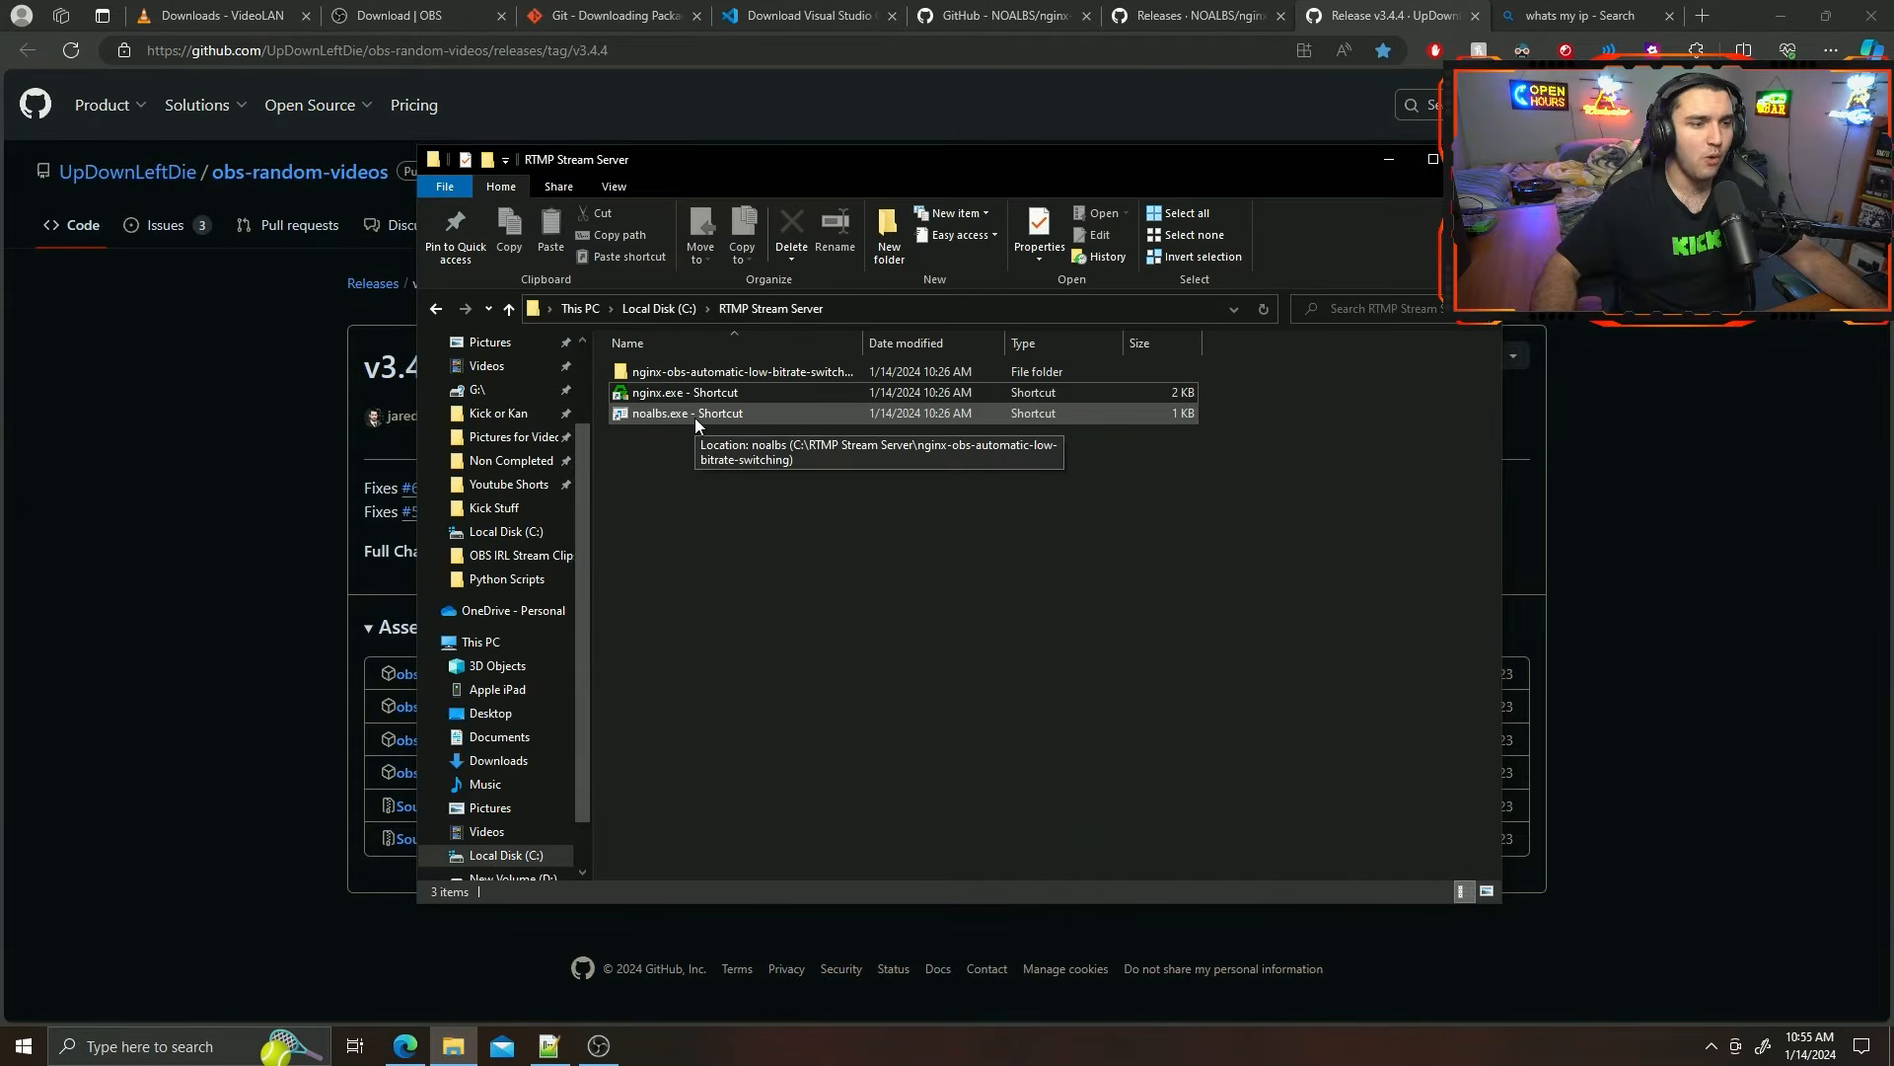
Bring up OBS, launch the noalbs.exe shortcut from the RTMP Stream Server folder and let it run past SmartScreen.
{"action": "left_click", "coordinate": [601, 1046]}
{"action": "left_click_drag", "start_coordinate": [873, 1065], "coordinate": [790, 13]}
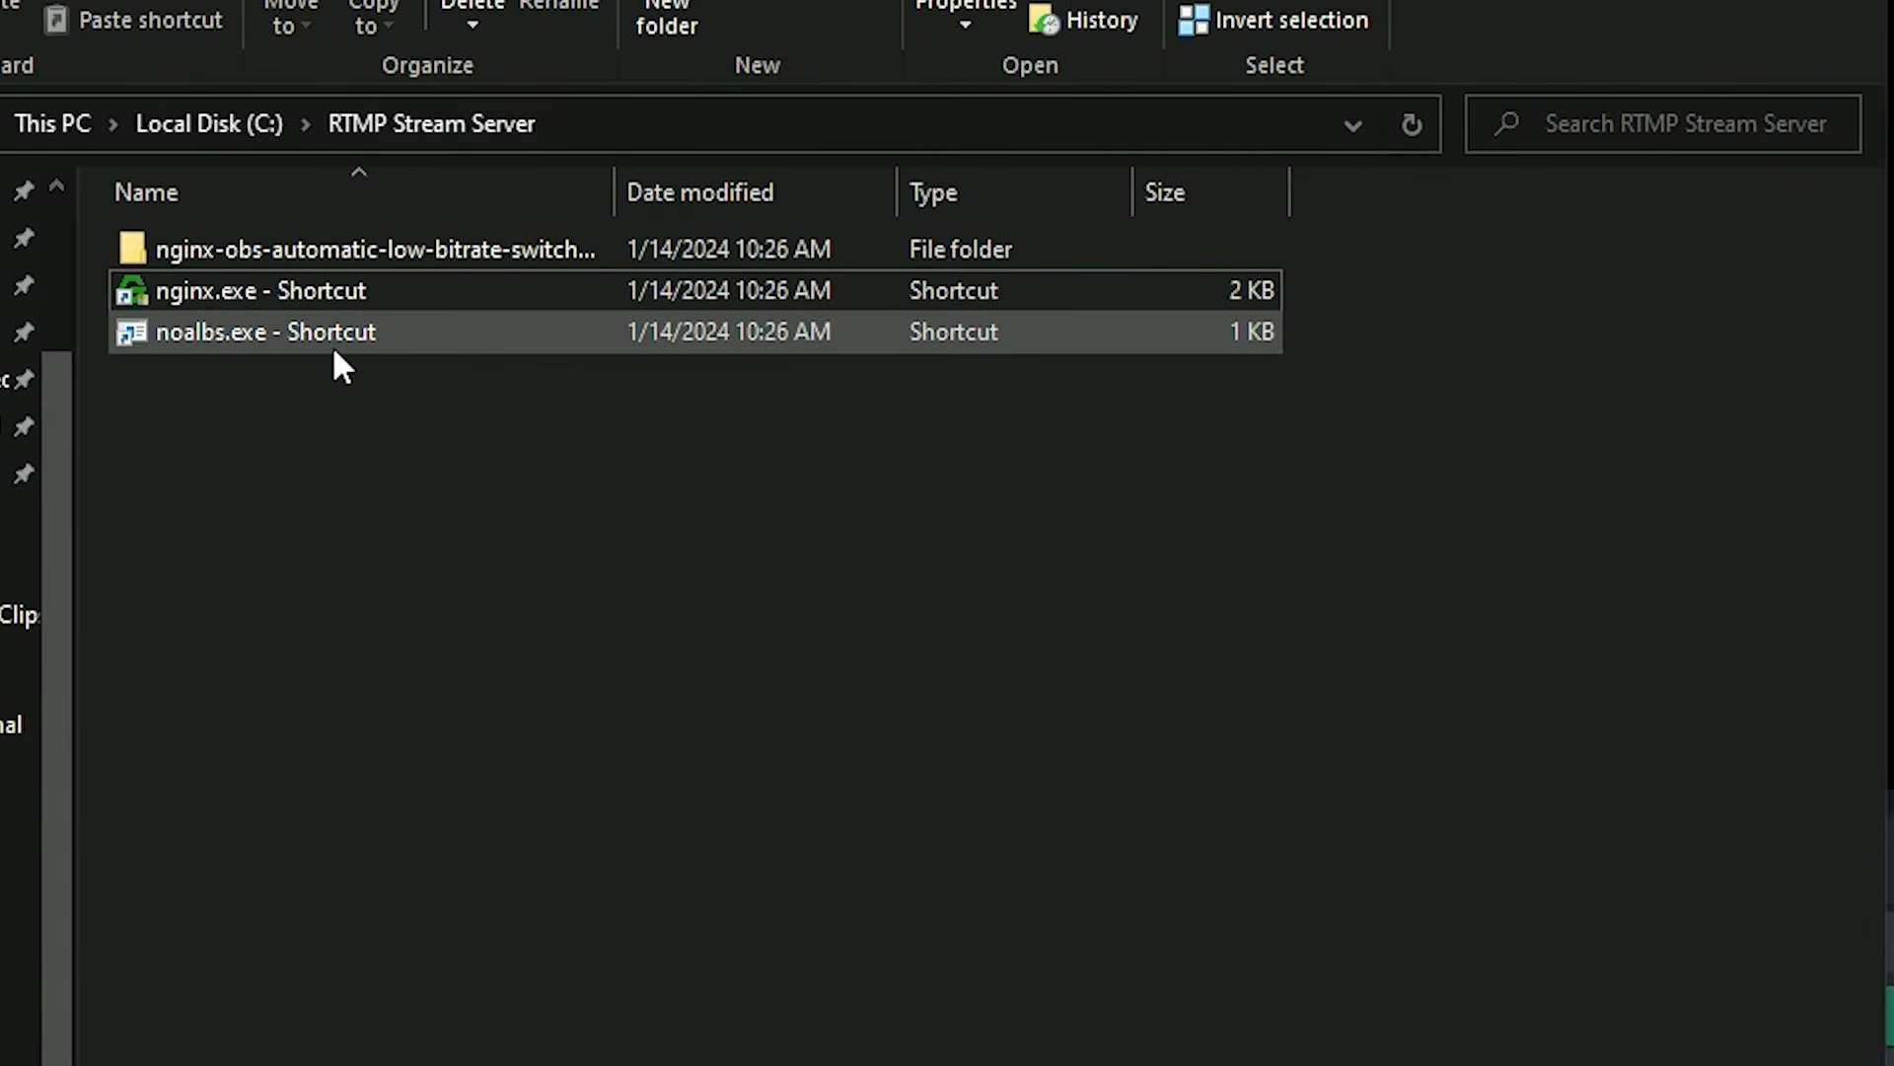
{"action": "double_click", "coordinate": [335, 348]}
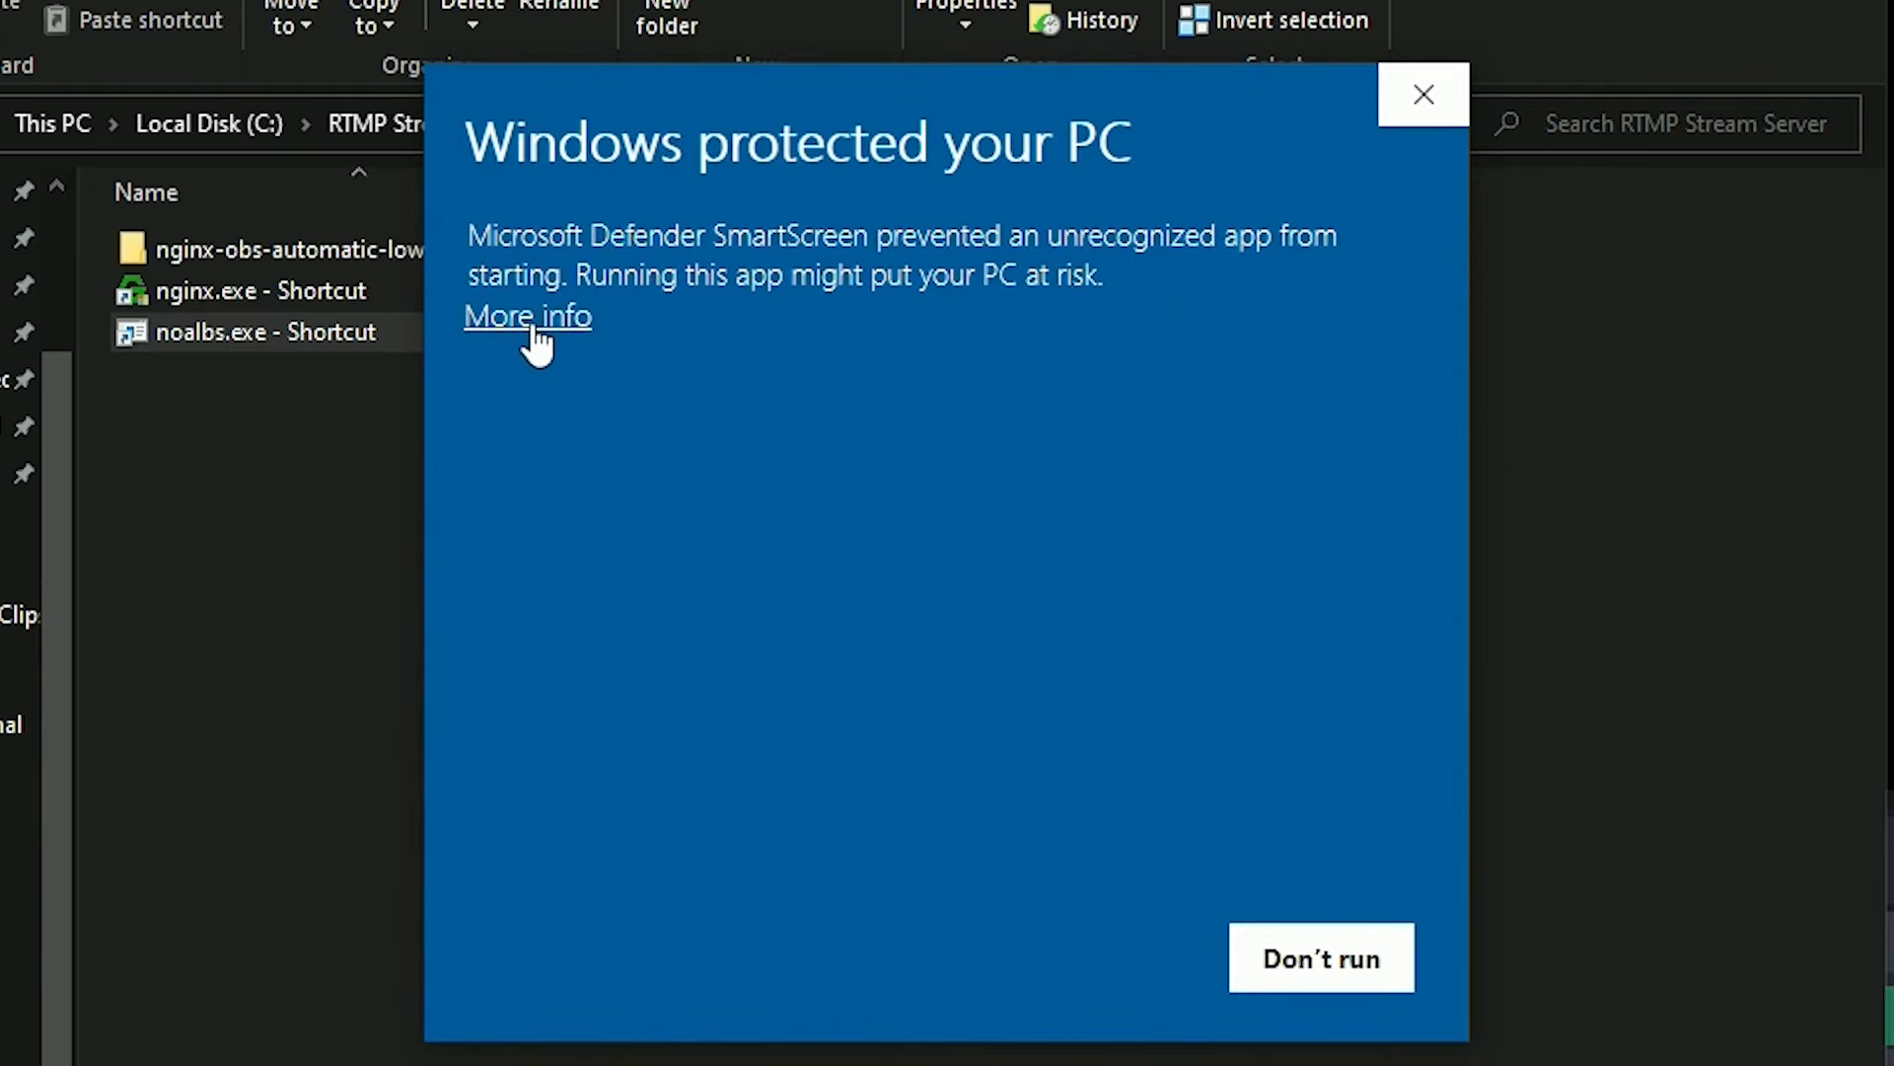
{"action": "left_click", "coordinate": [533, 317]}
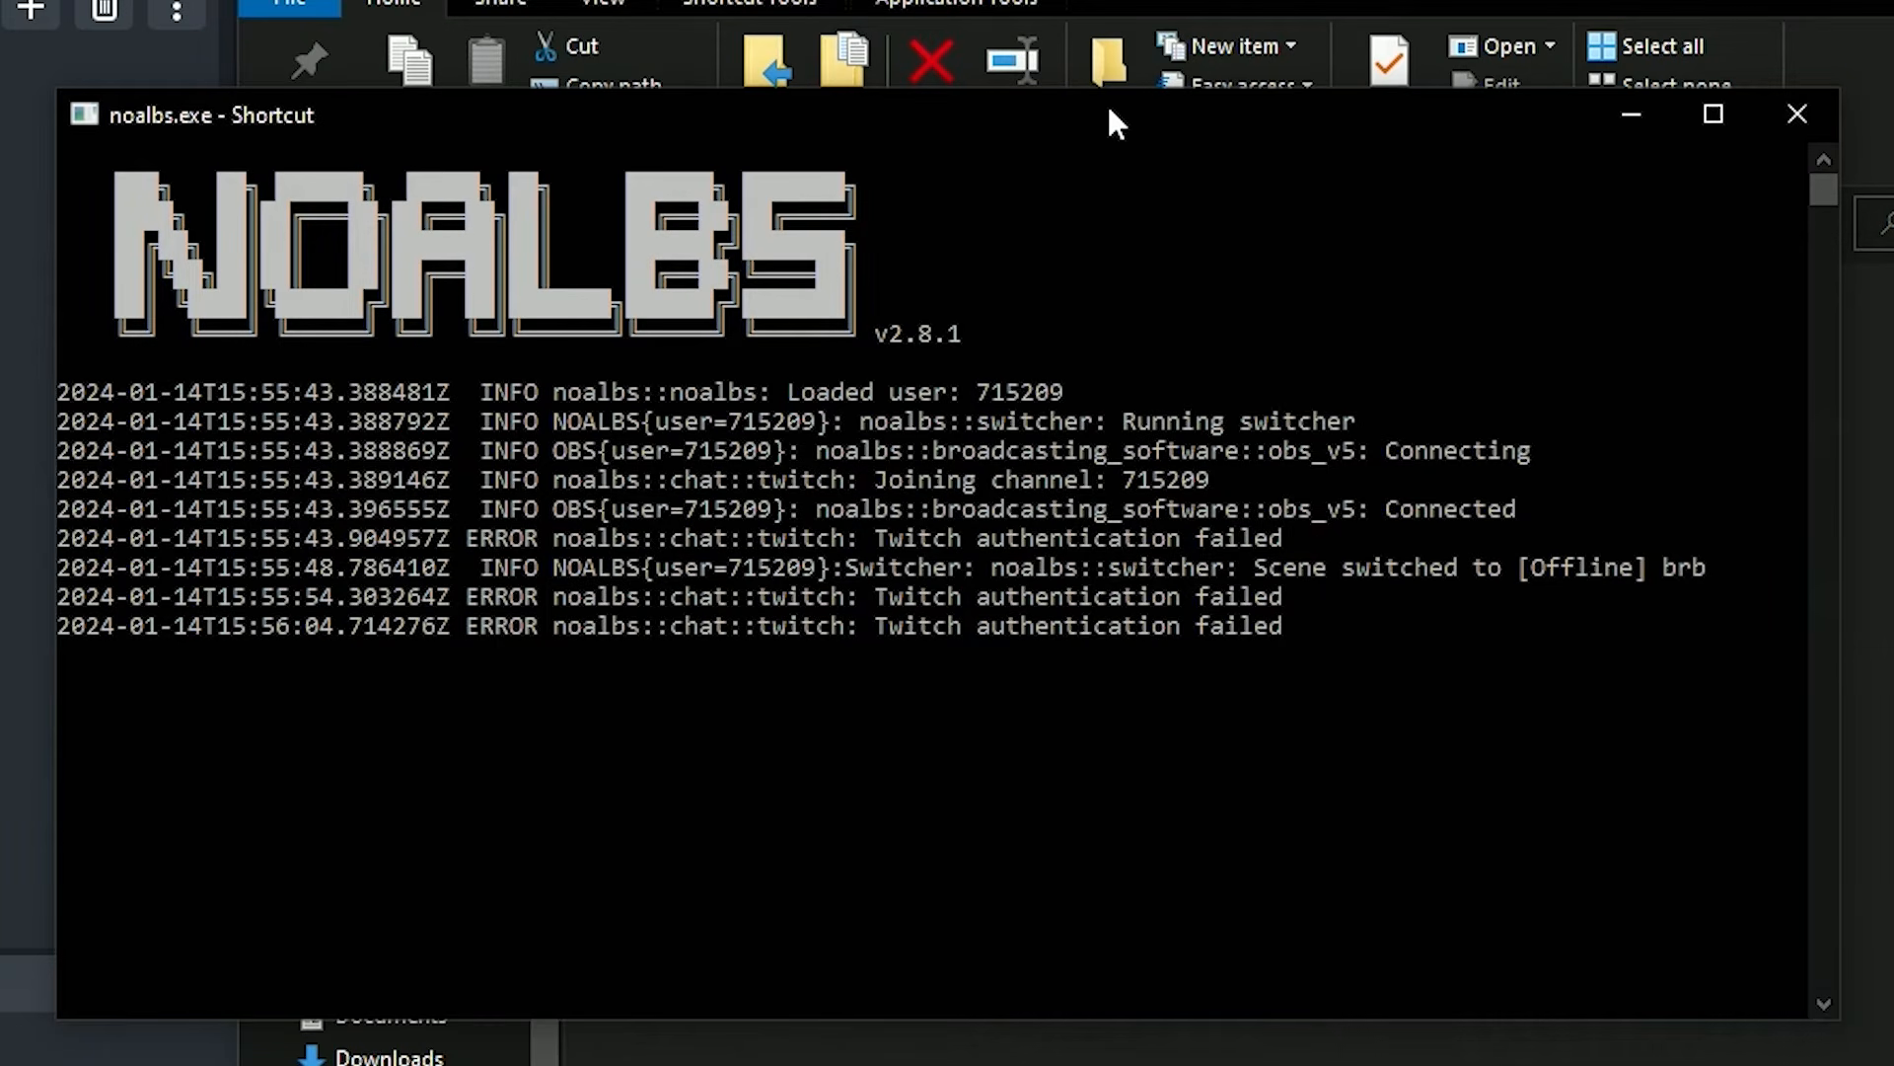
Examine the scene-switch line in the NOALBS log and try selecting the lowbitrate scene in OBS.
{"action": "left_click_drag", "start_coordinate": [1004, 567], "coordinate": [1680, 572]}
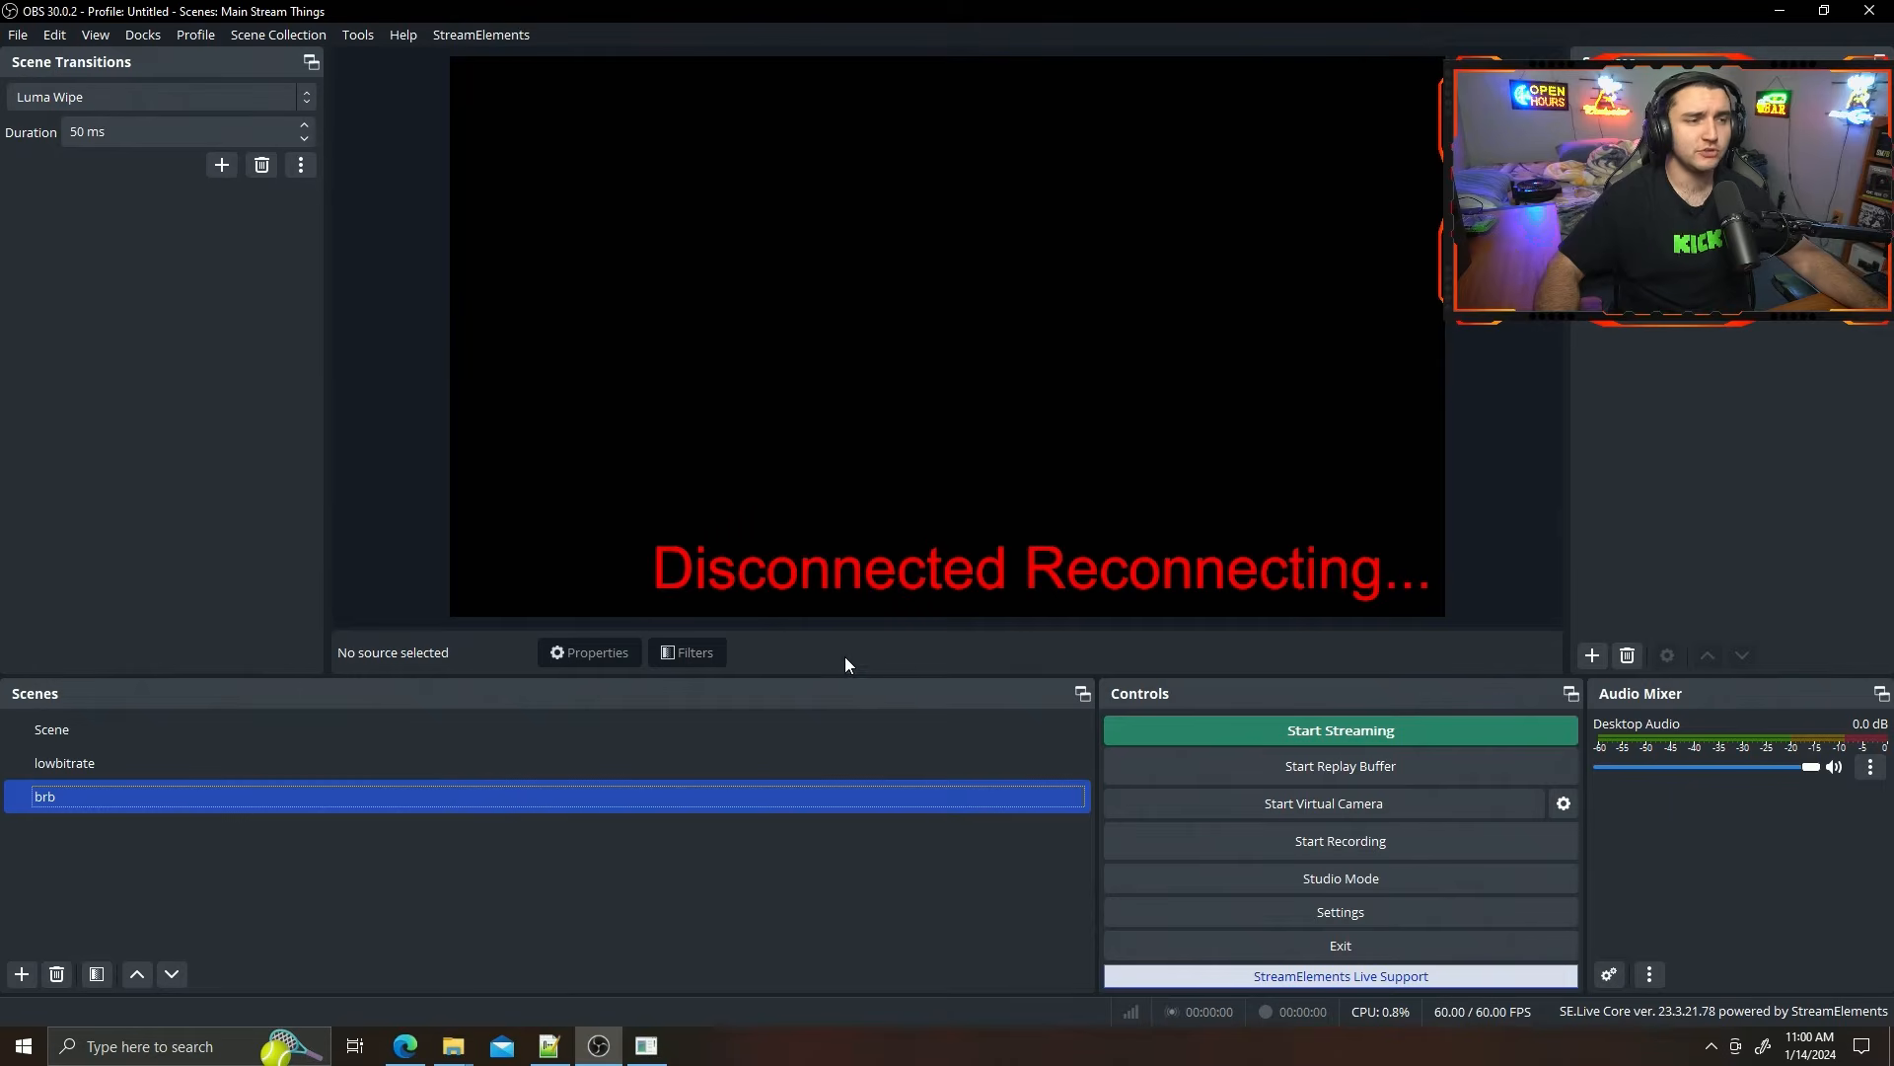
{"action": "left_click", "coordinate": [103, 738]}
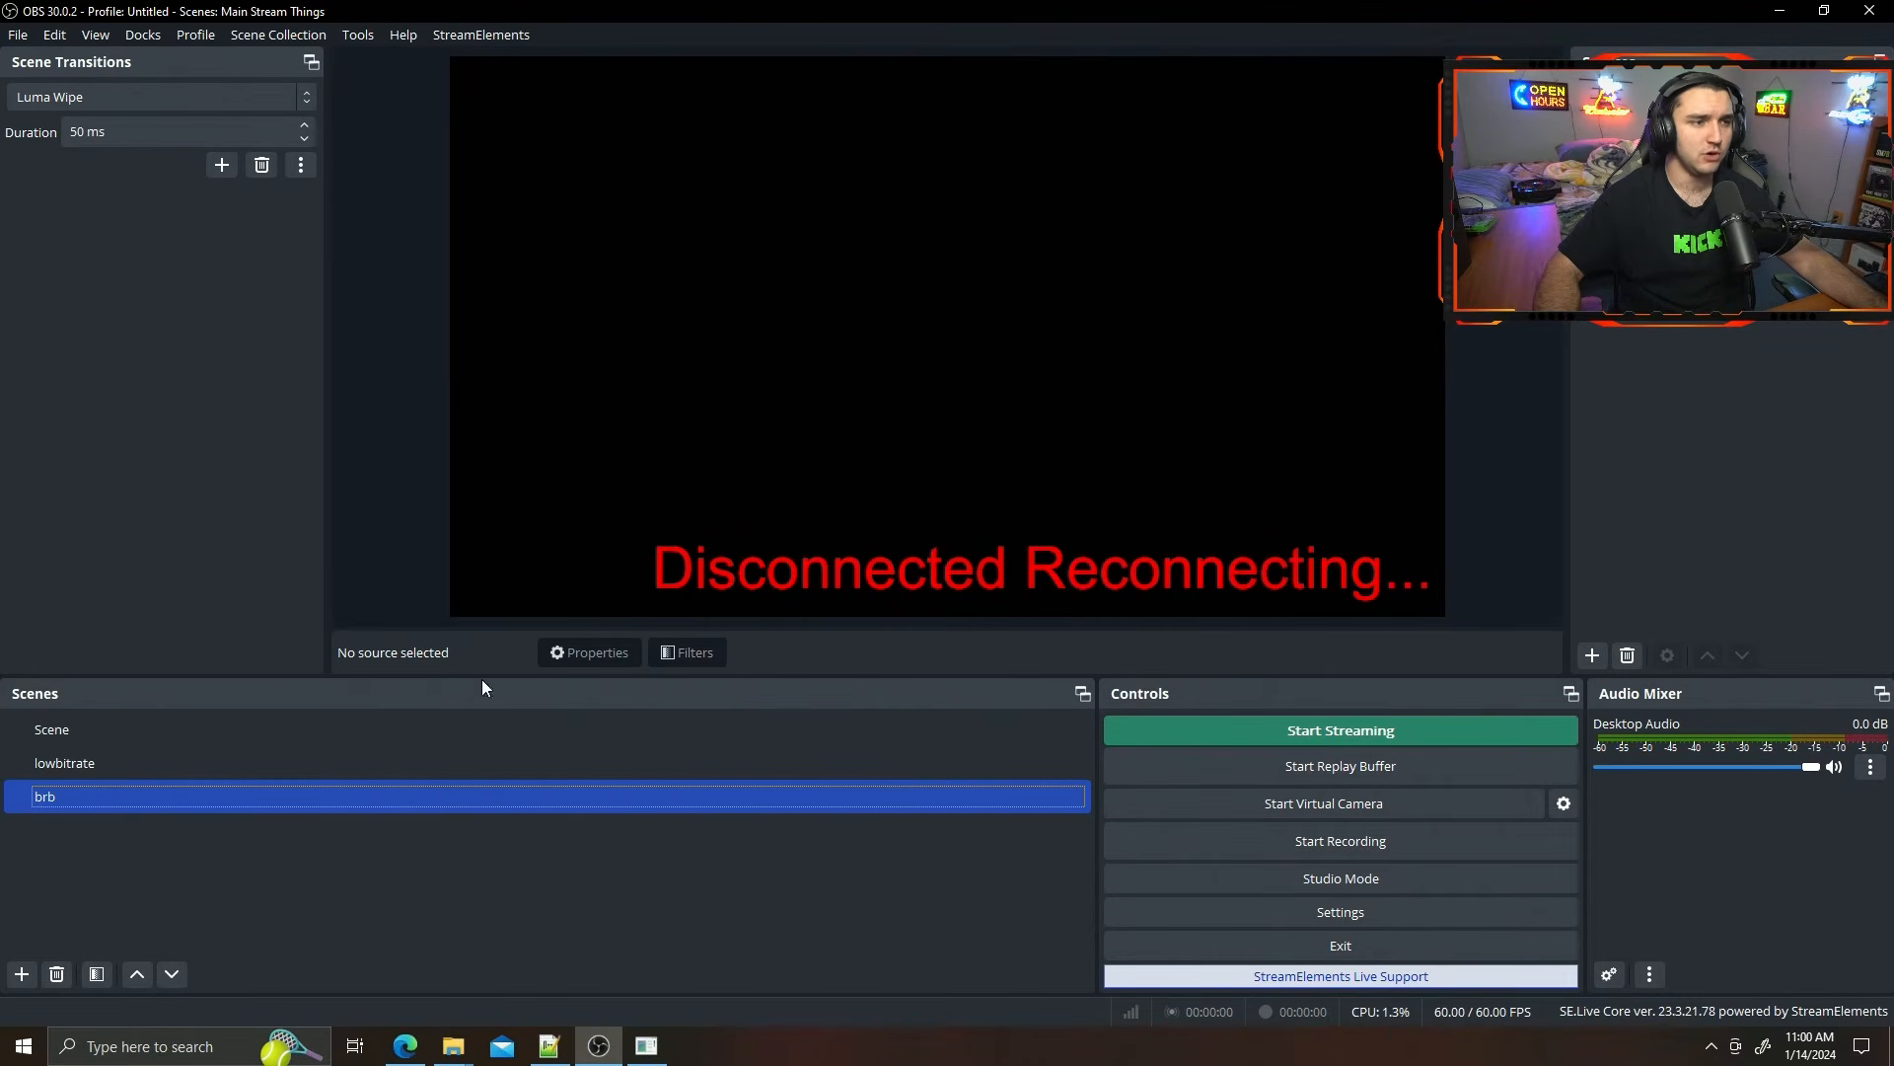
{"action": "left_click", "coordinate": [336, 763]}
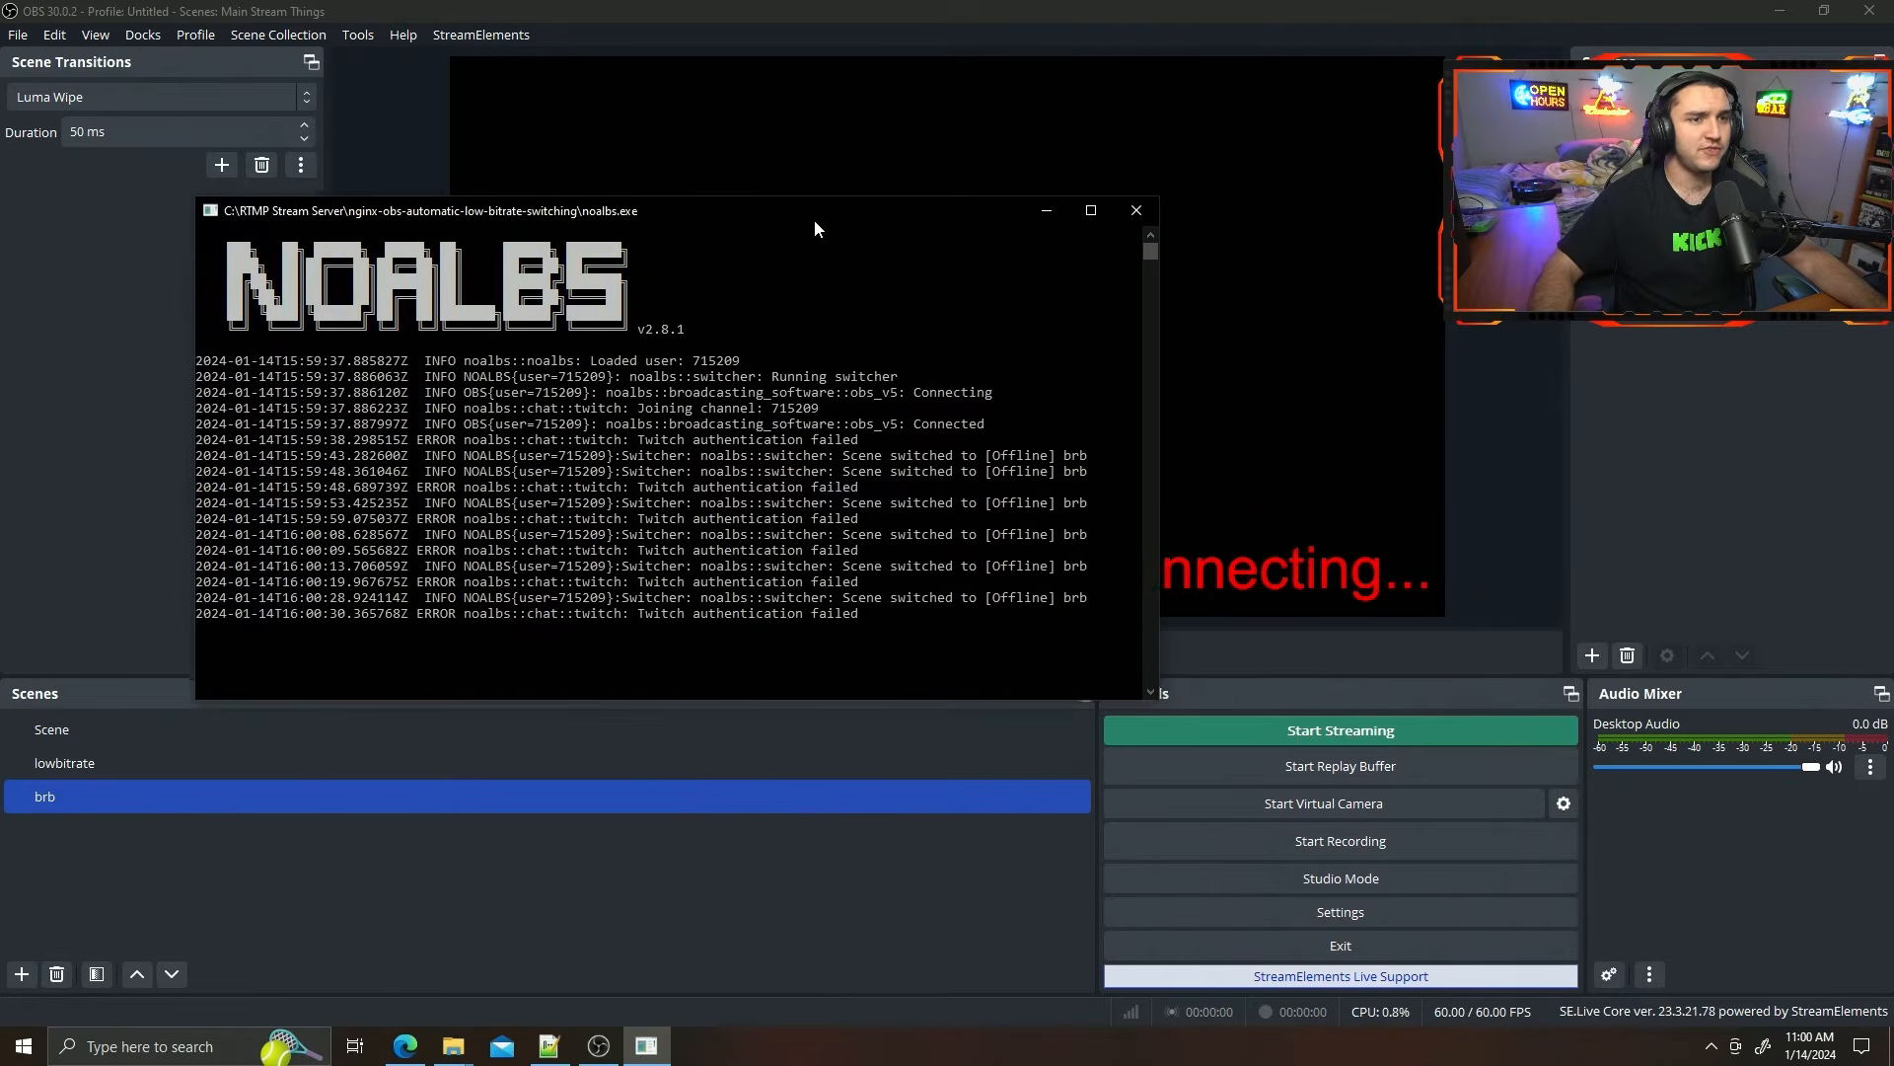
Reposition the NOALBS console window over OBS and minimize it.
{"action": "left_click_drag", "start_coordinate": [815, 222], "coordinate": [823, 215]}
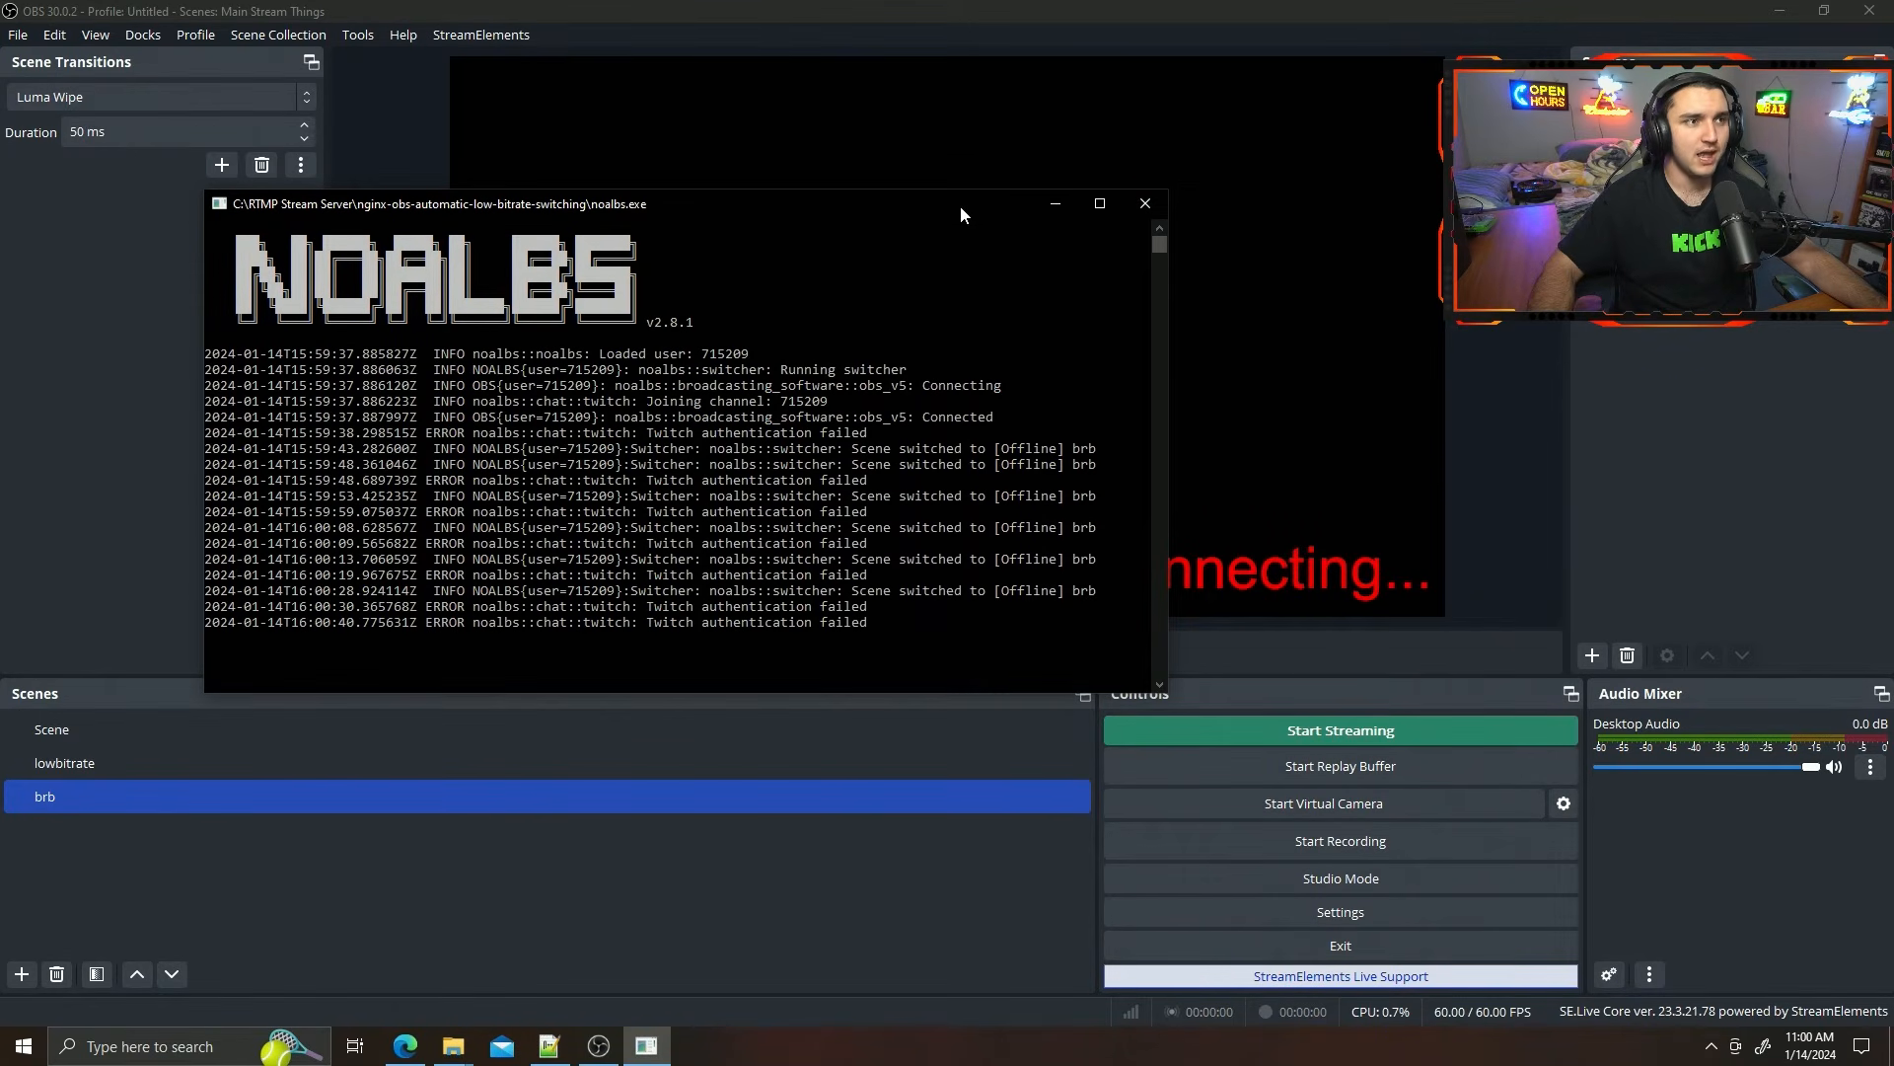
{"action": "left_click_drag", "start_coordinate": [922, 205], "coordinate": [874, 311]}
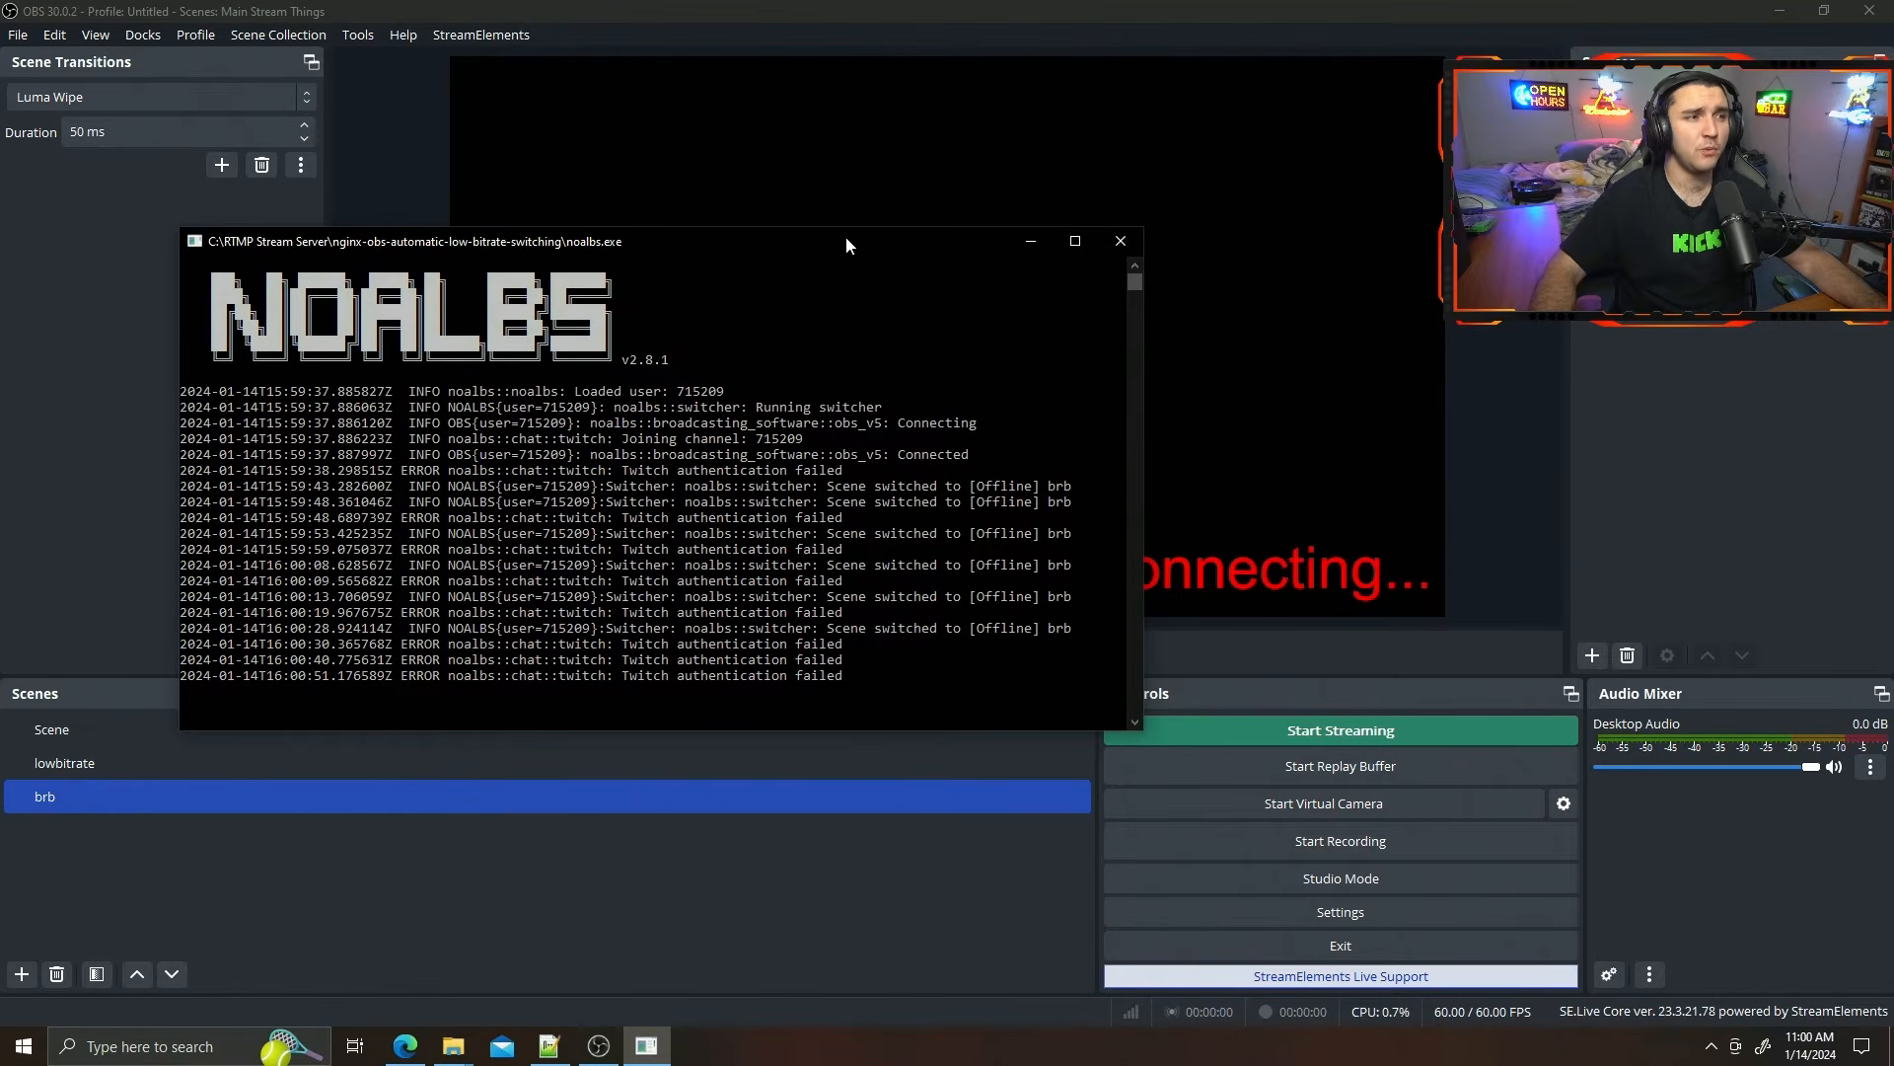
{"action": "left_click_drag", "start_coordinate": [836, 242], "coordinate": [973, 188]}
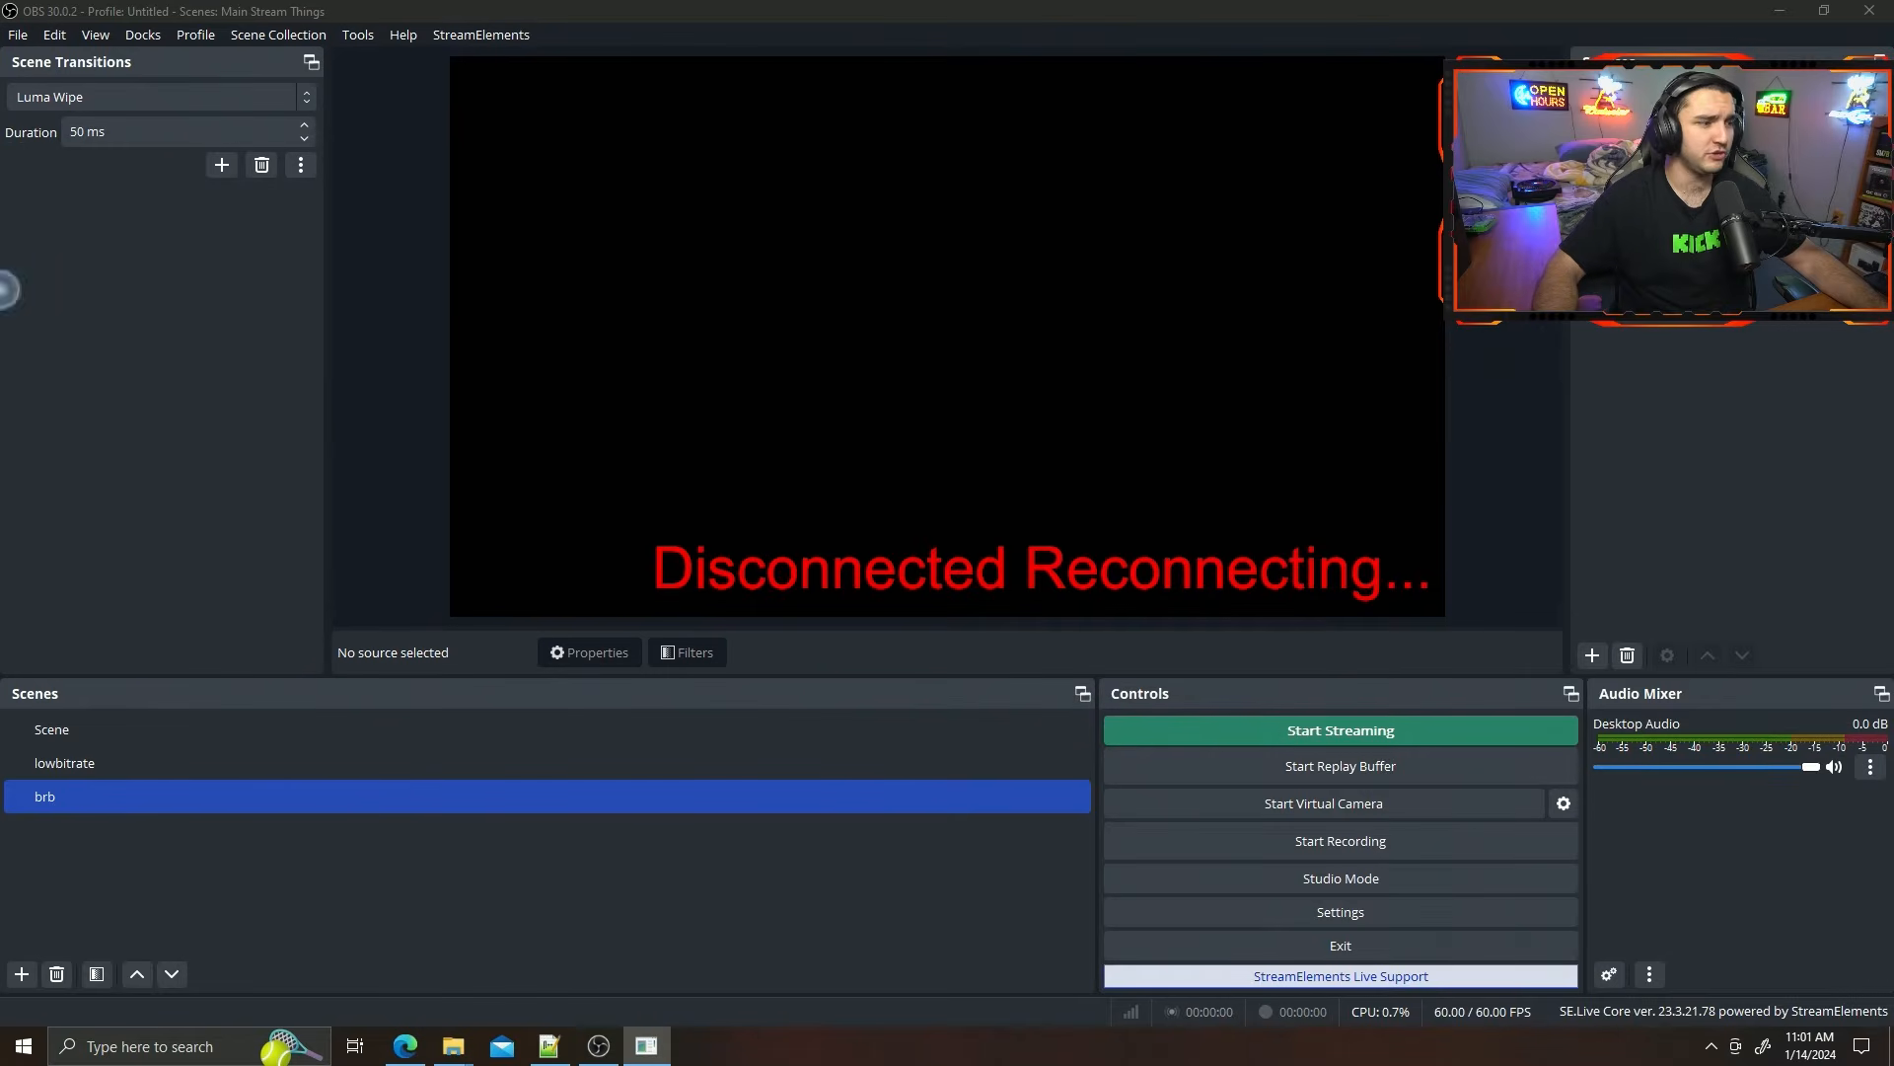
{"action": "left_click_drag", "start_coordinate": [0, 207], "coordinate": [996, 211]}
{"action": "left_click", "coordinate": [1138, 211]}
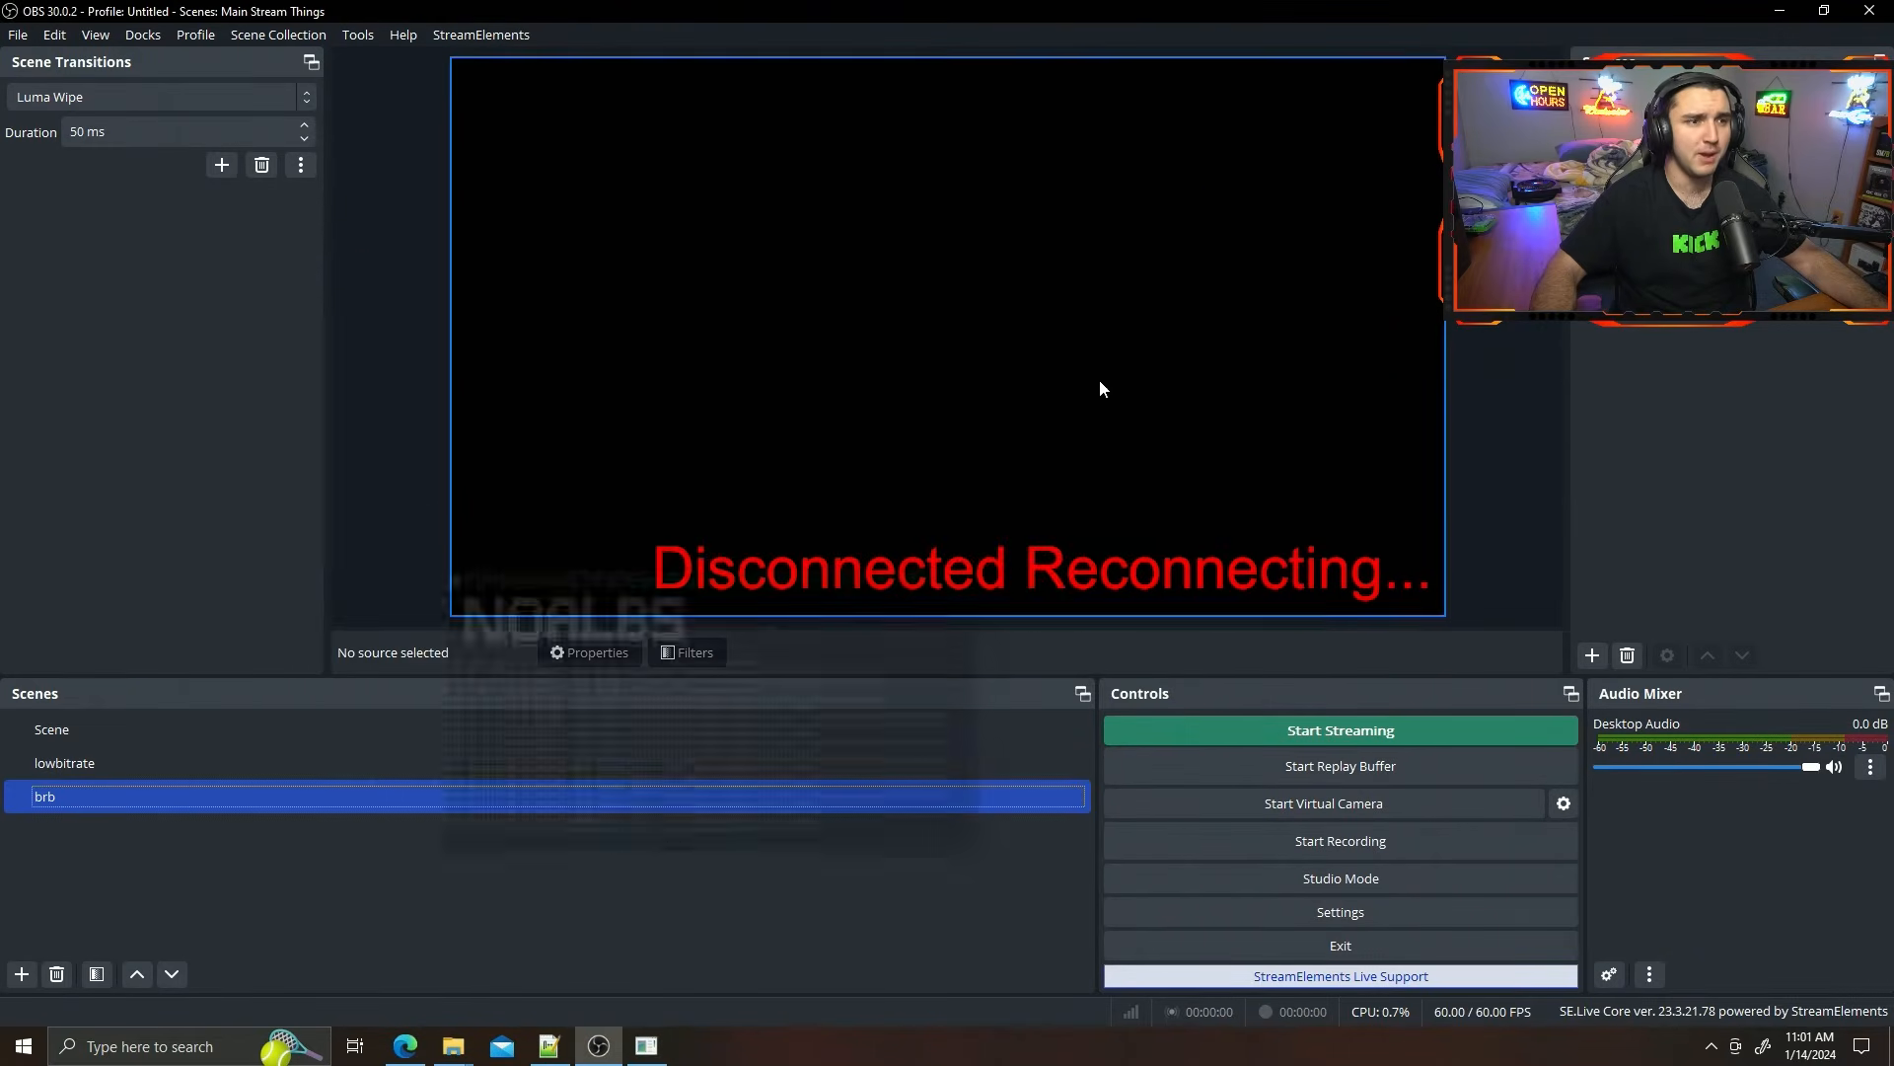